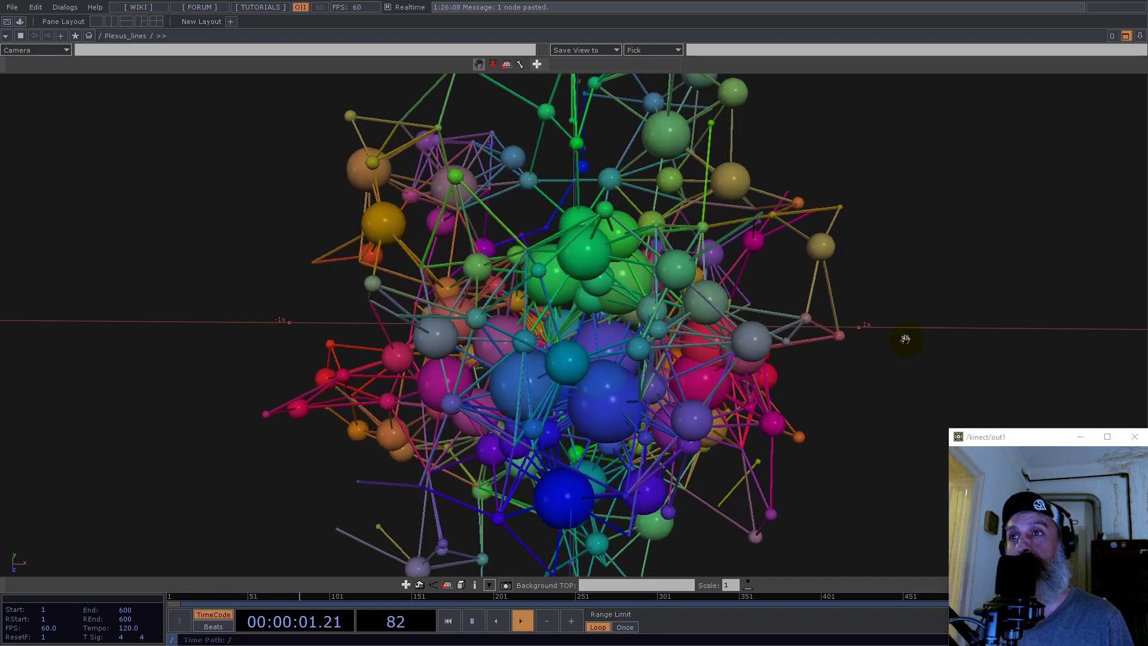
Examine the plexus of coloured spheres and connecting lines from several angles and distances in the 3D view
drag(573, 390, 726, 364)
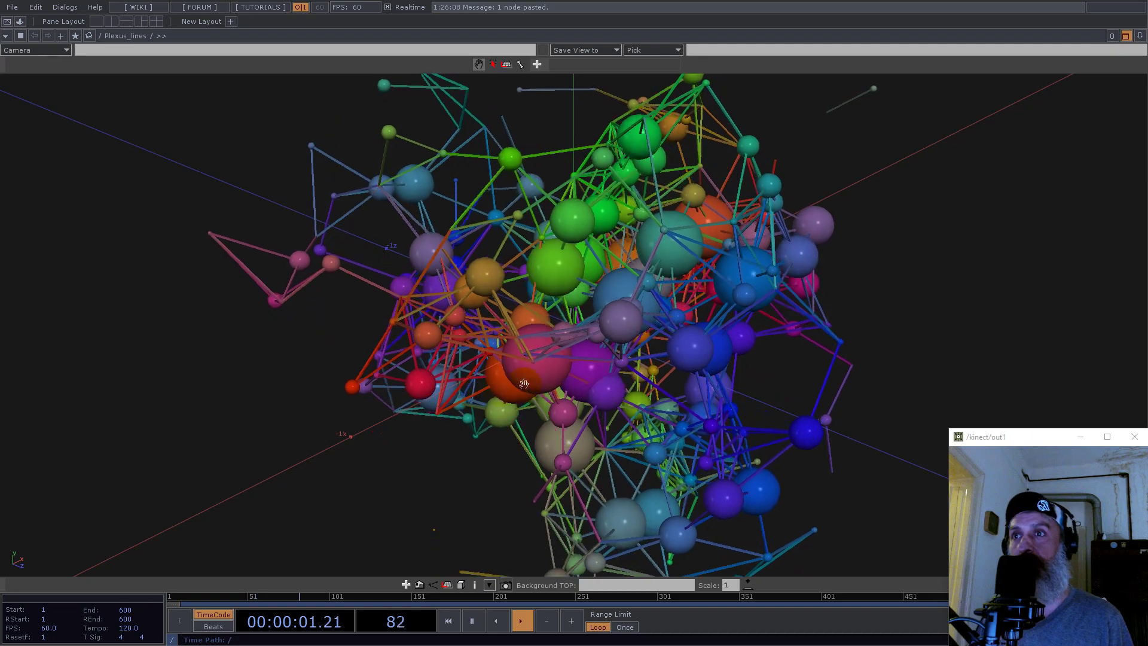
click(1127, 36)
drag(863, 362, 907, 348)
scroll(907, 348, up, 6)
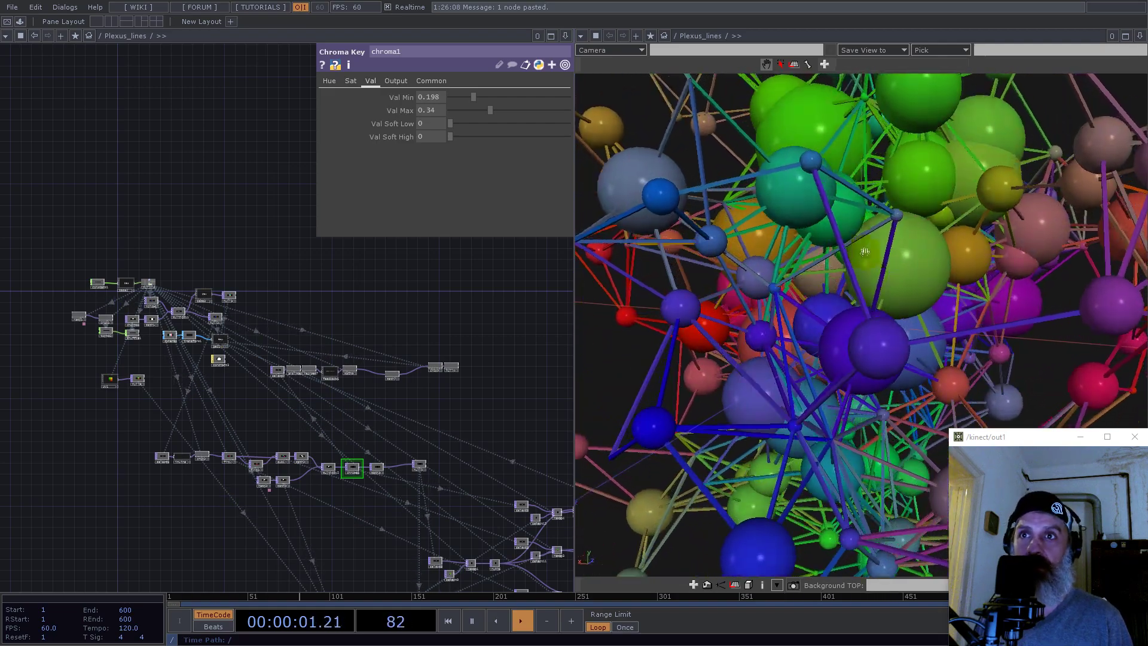
drag(933, 360, 848, 346)
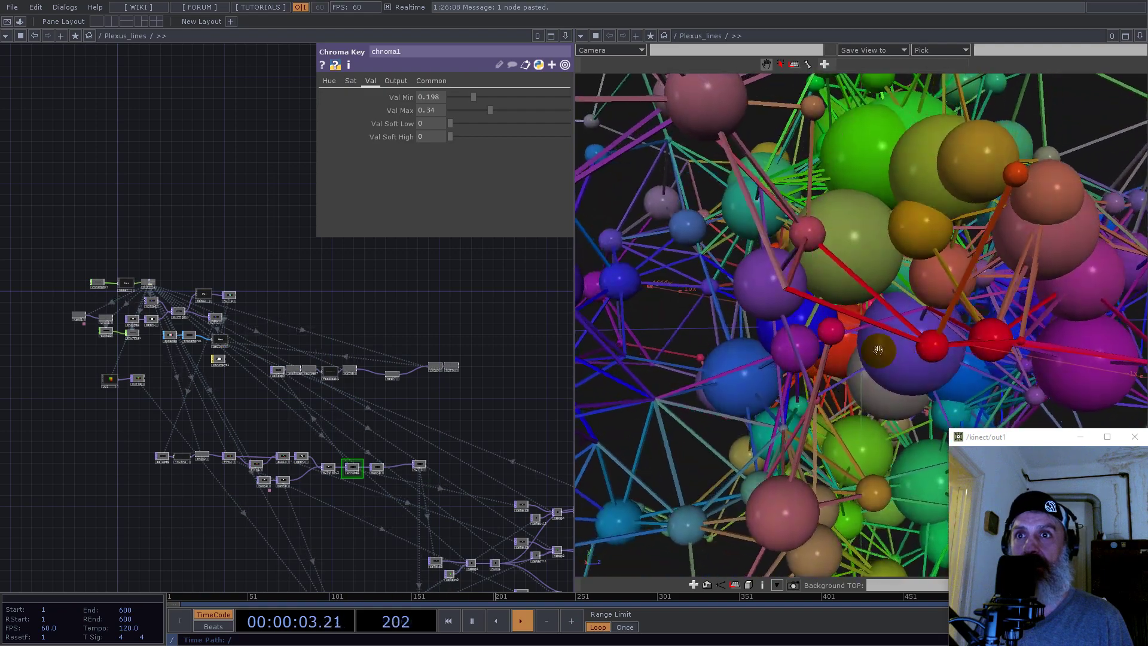
scroll(825, 317, down, 10)
drag(801, 287, 727, 349)
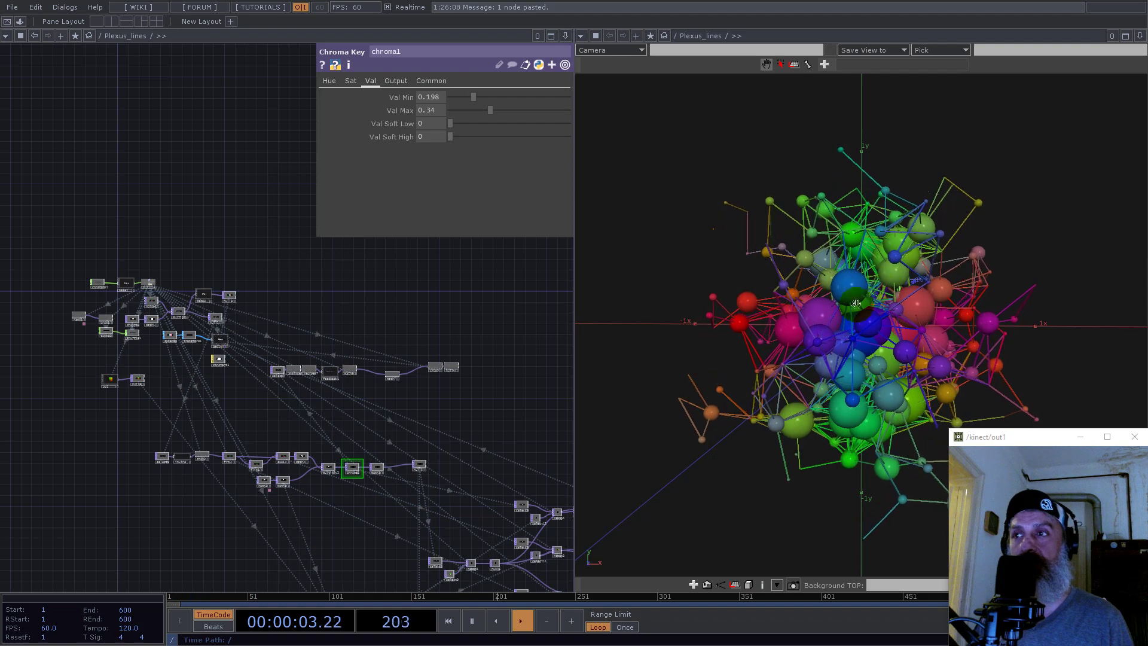
Close the 3D viewer pane and go up from the Plexus_lines network to the root level
click(1140, 36)
click(1064, 122)
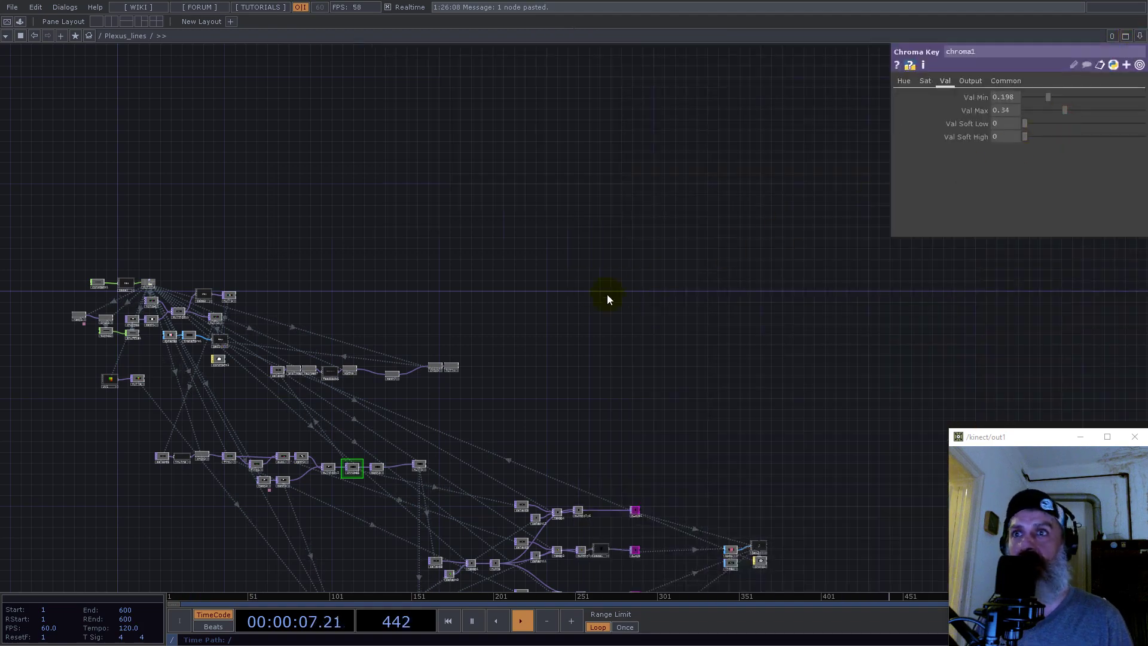
scroll(565, 310, down, 10)
key(p)
scroll(488, 264, down, 3)
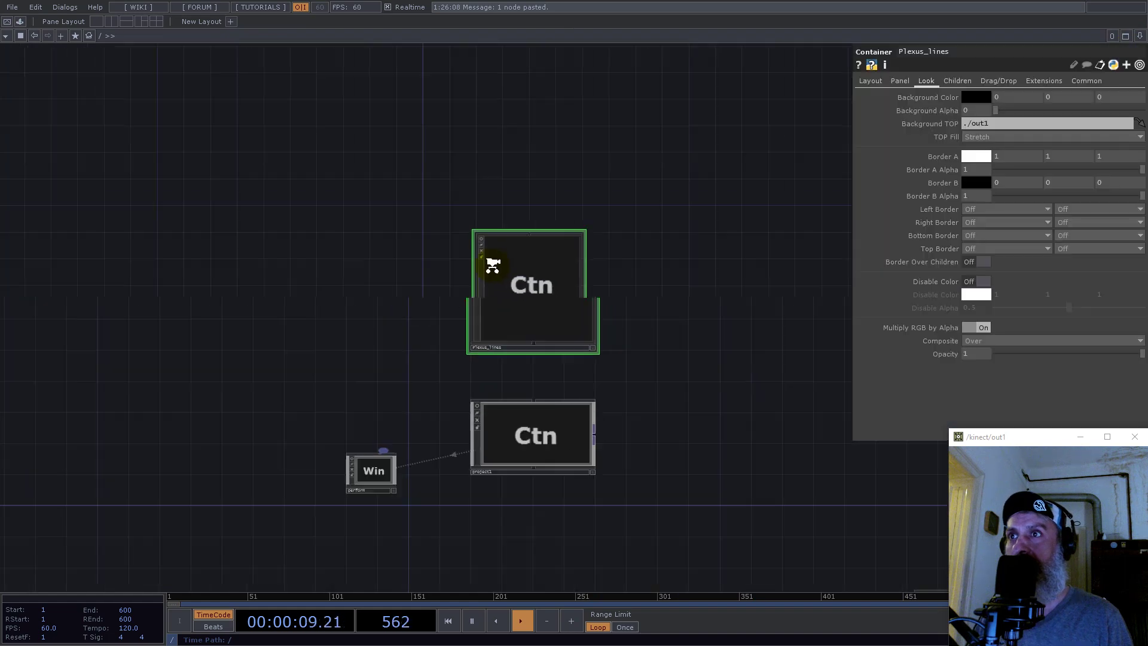
Enter the project1 container and delete all of its default operators
scroll(538, 362, up, 5)
scroll(487, 338, up, 5)
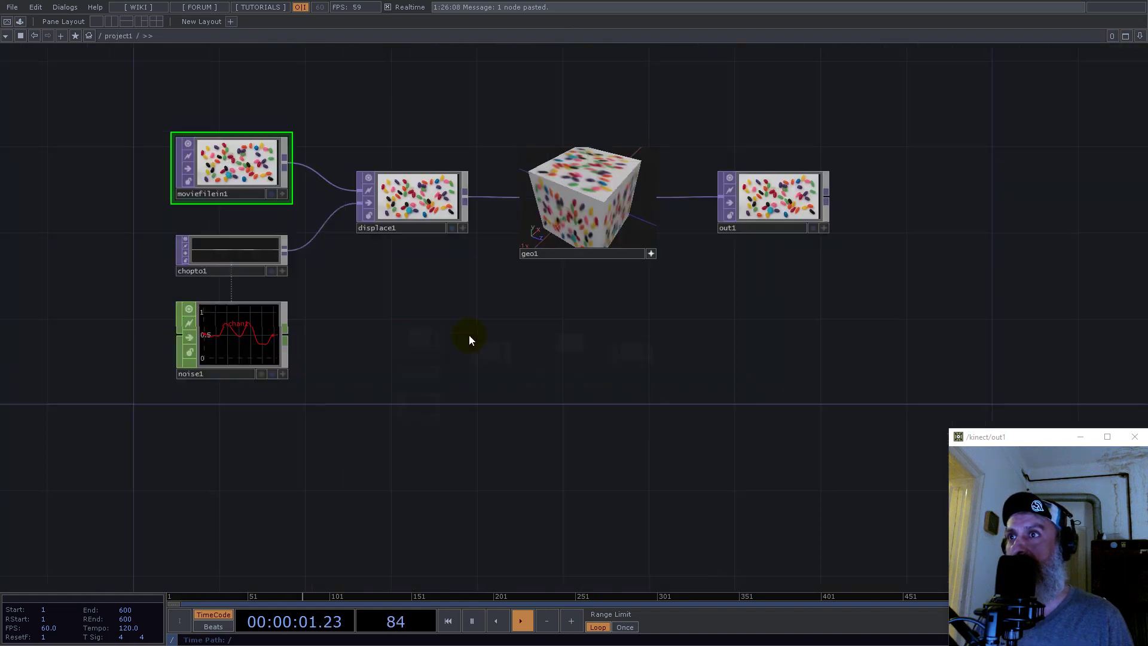
key(p)
drag(86, 125, 920, 508)
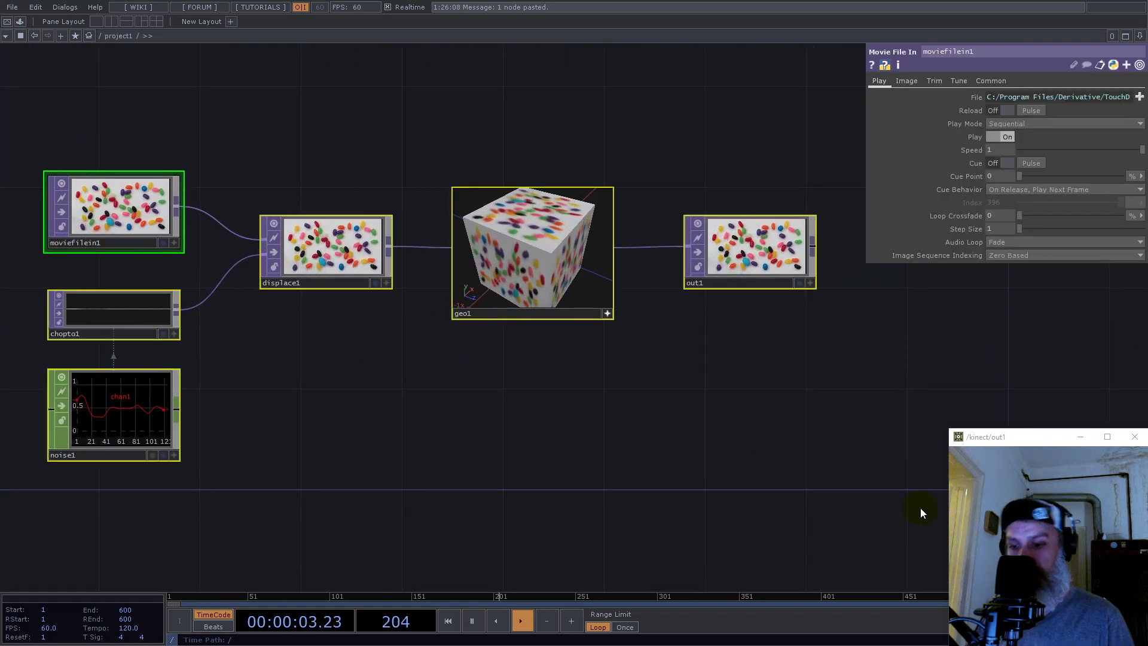
key(Delete)
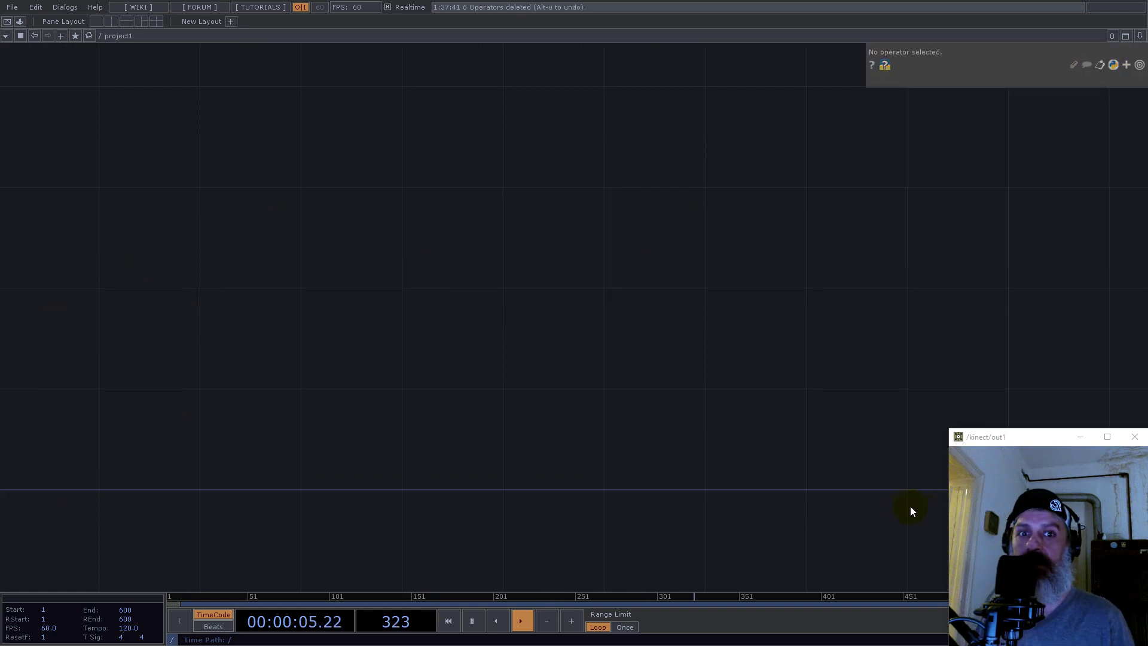
Add a Constant CHOP to the empty project1 network
drag(567, 268, 770, 225)
drag(394, 397, 530, 273)
key(Tab)
text(co)
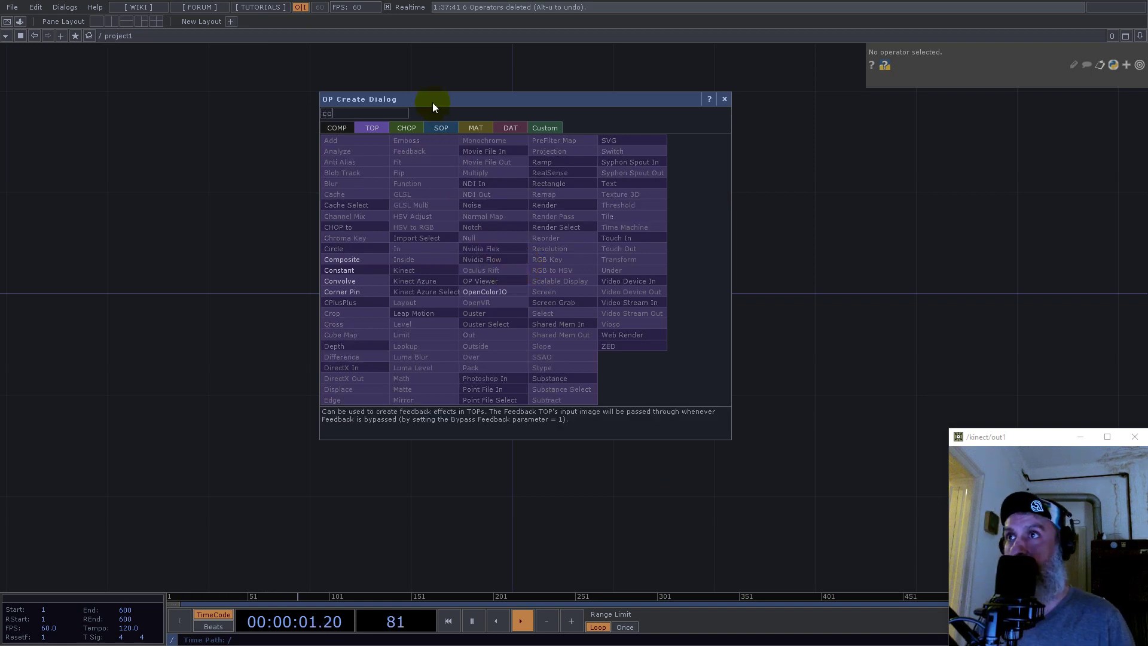
click(413, 128)
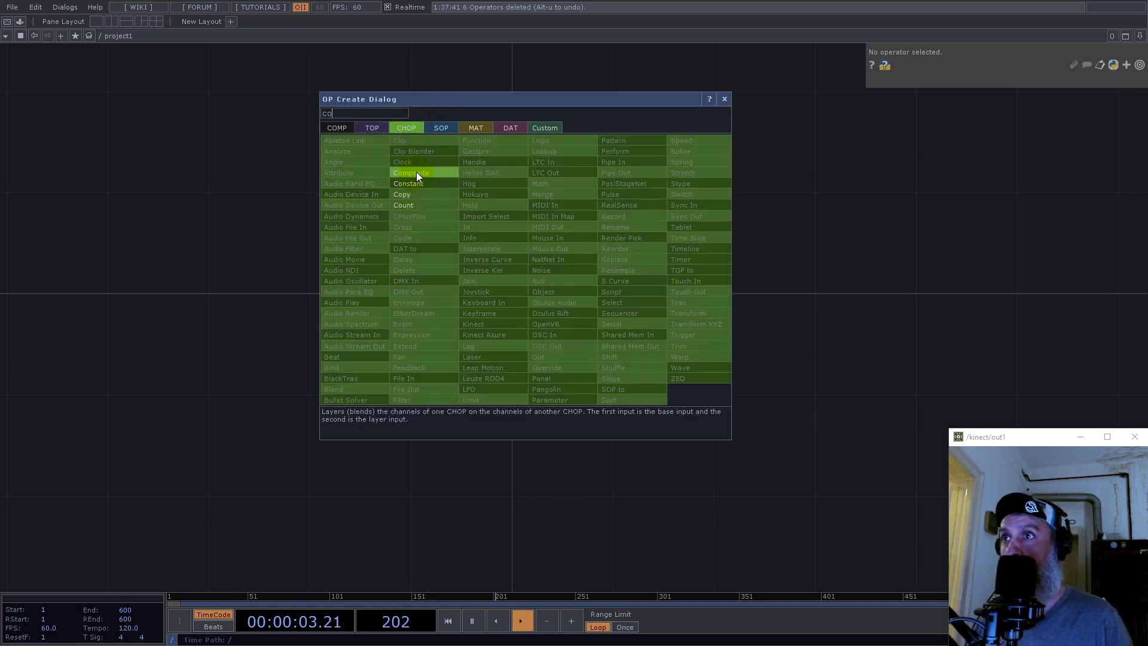
click(421, 185)
click(574, 243)
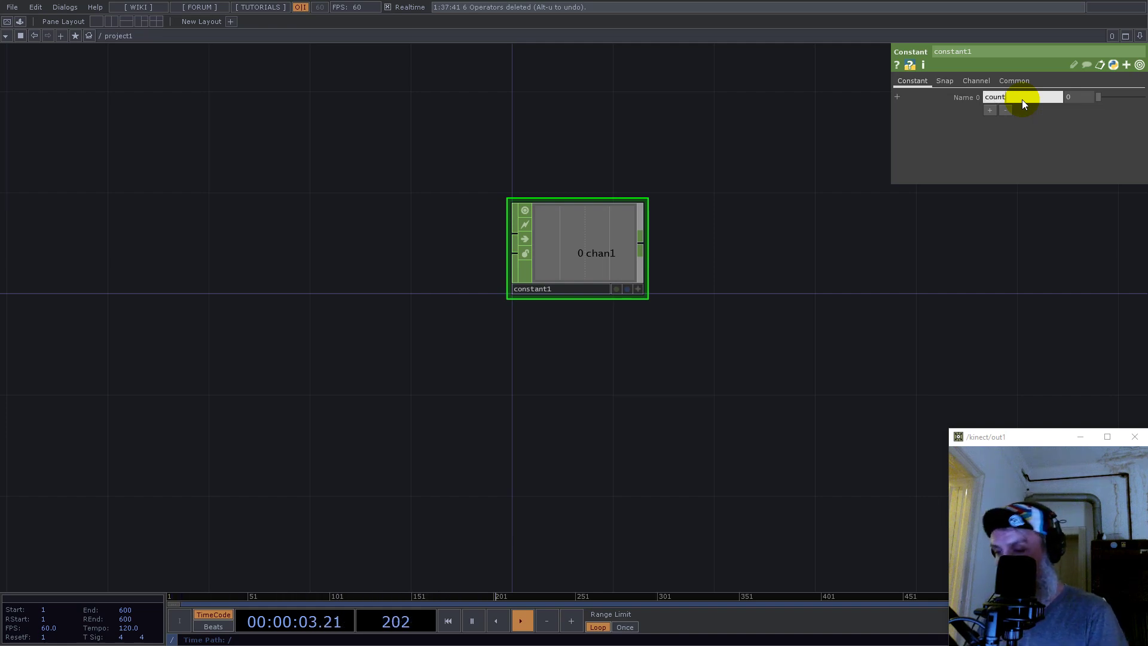
Name the Constant CHOP's channel count and set its value to 1000
click(1077, 98)
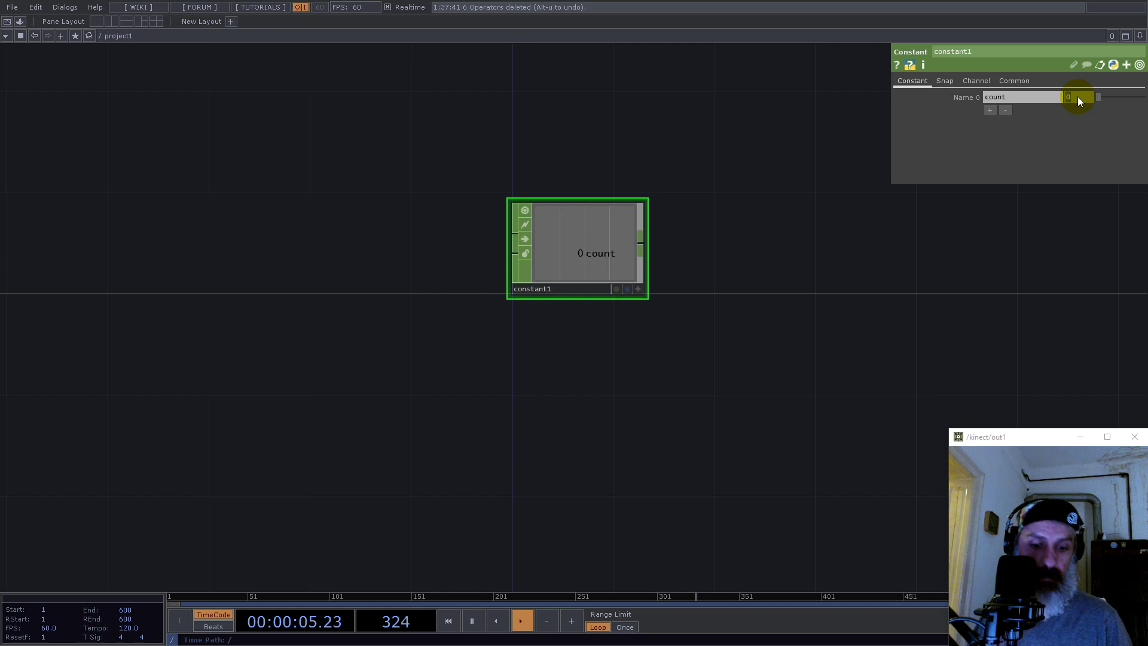
text(100)
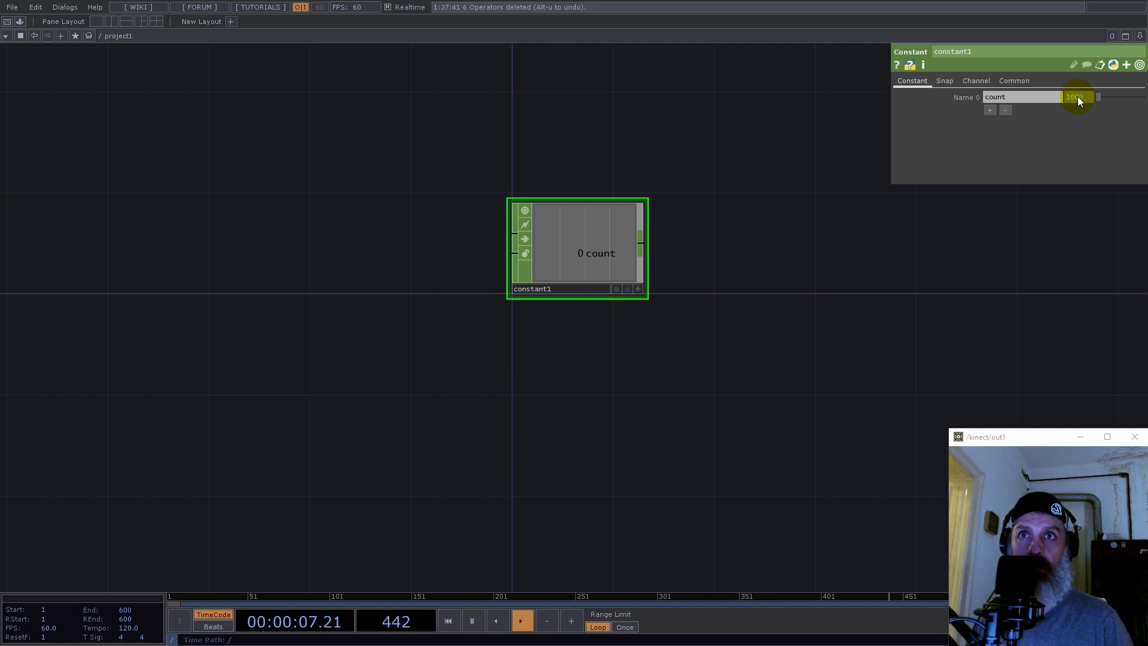
text(0)
key(Return)
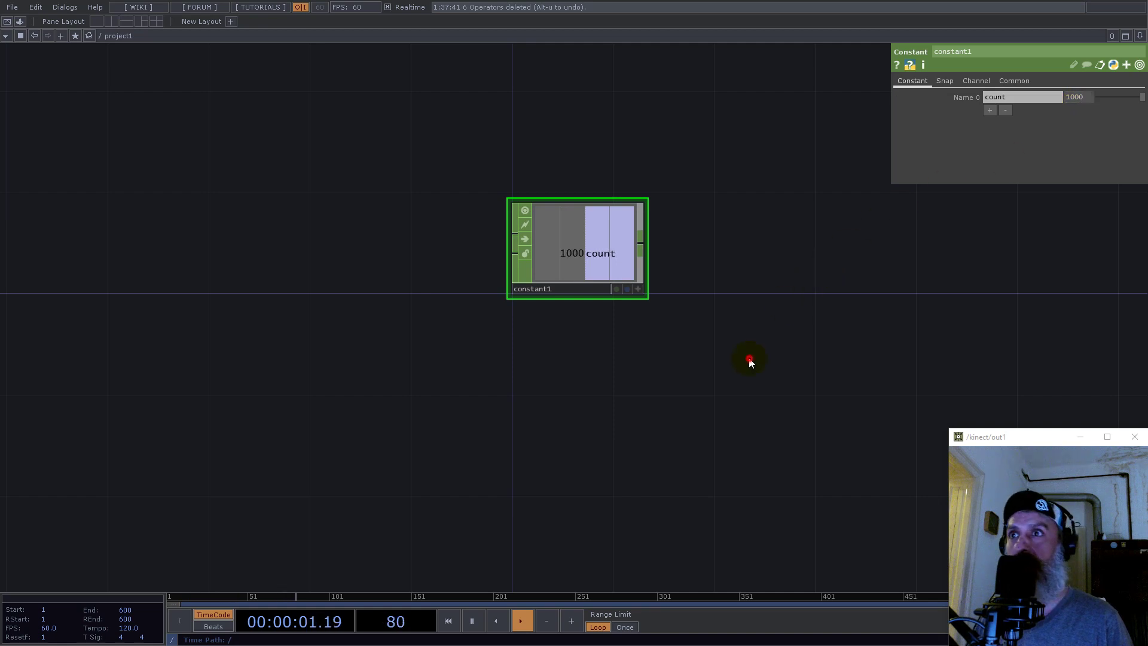
Connect a Null CHOP to the Constant's output and move it farther away to leave space between them
drag(751, 359, 677, 295)
middle_click(563, 182)
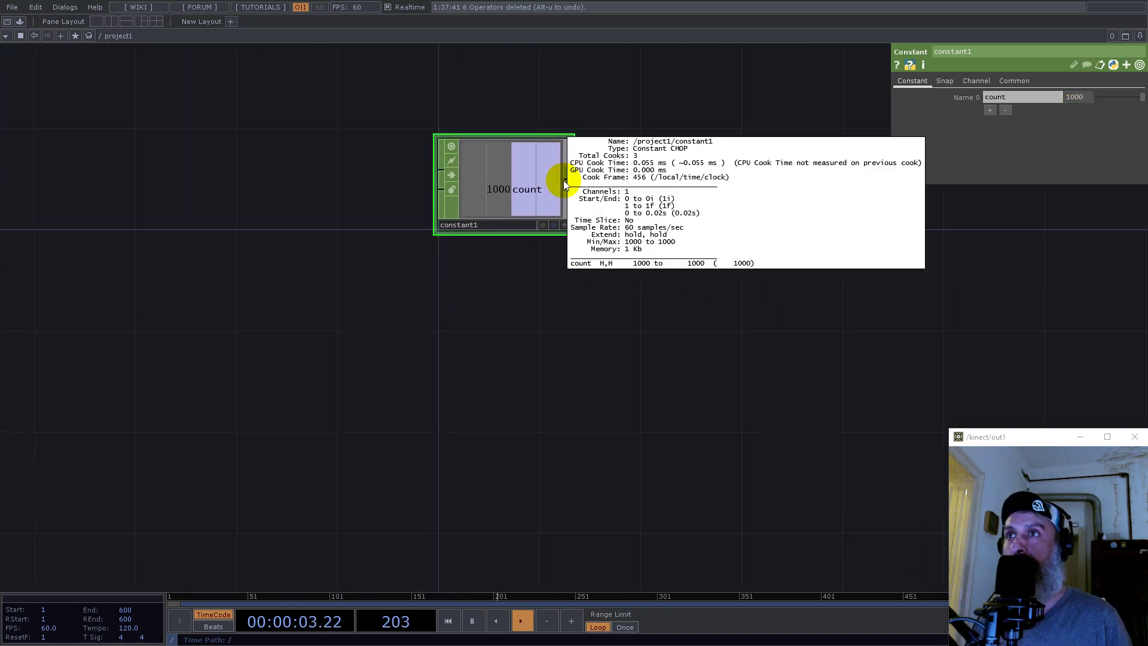
right_click(567, 180)
text(nul)
click(590, 195)
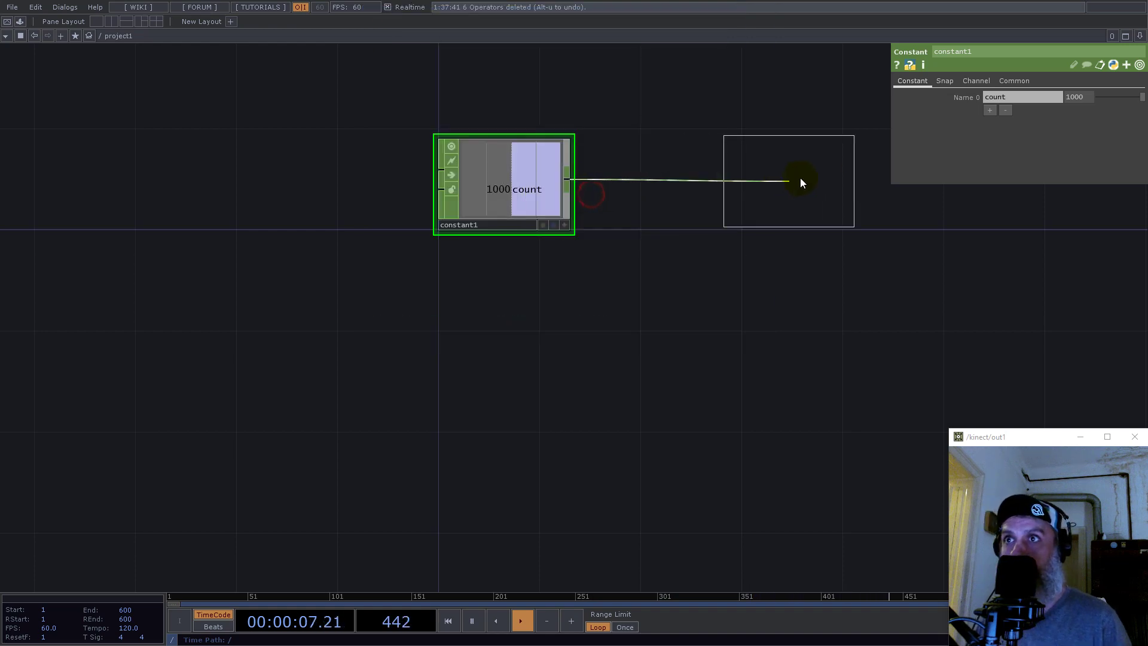
click(835, 176)
drag(834, 264, 570, 356)
drag(588, 267, 817, 244)
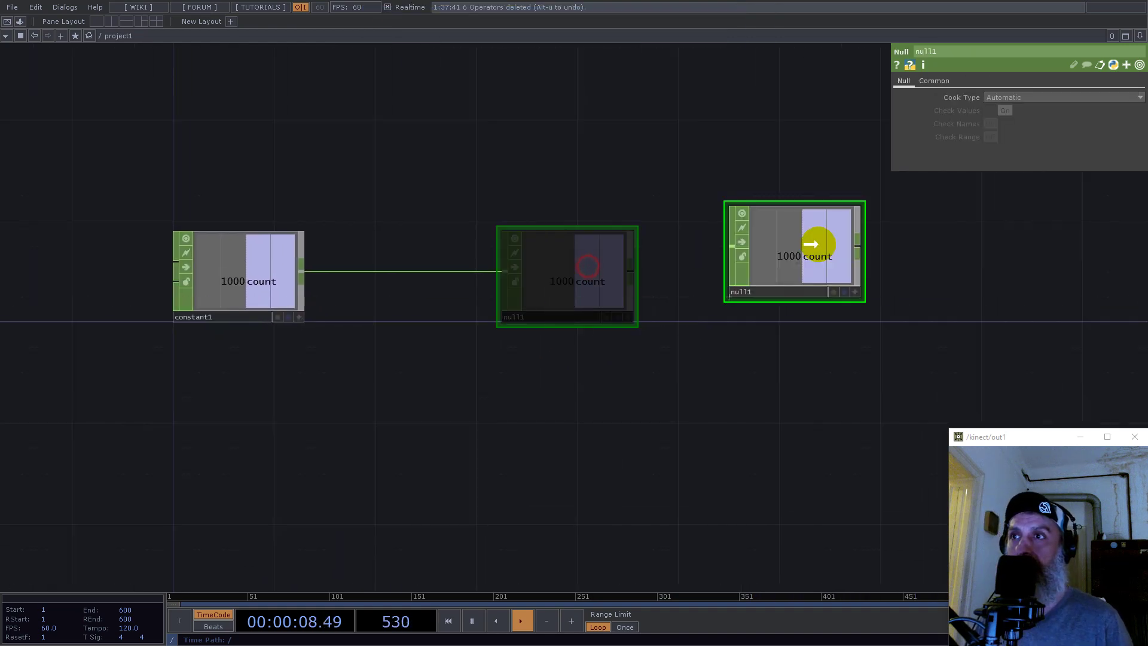
Insert a second Null CHOP into the wire between the Constant and the first Null
right_click(452, 264)
click(459, 256)
text(nul)
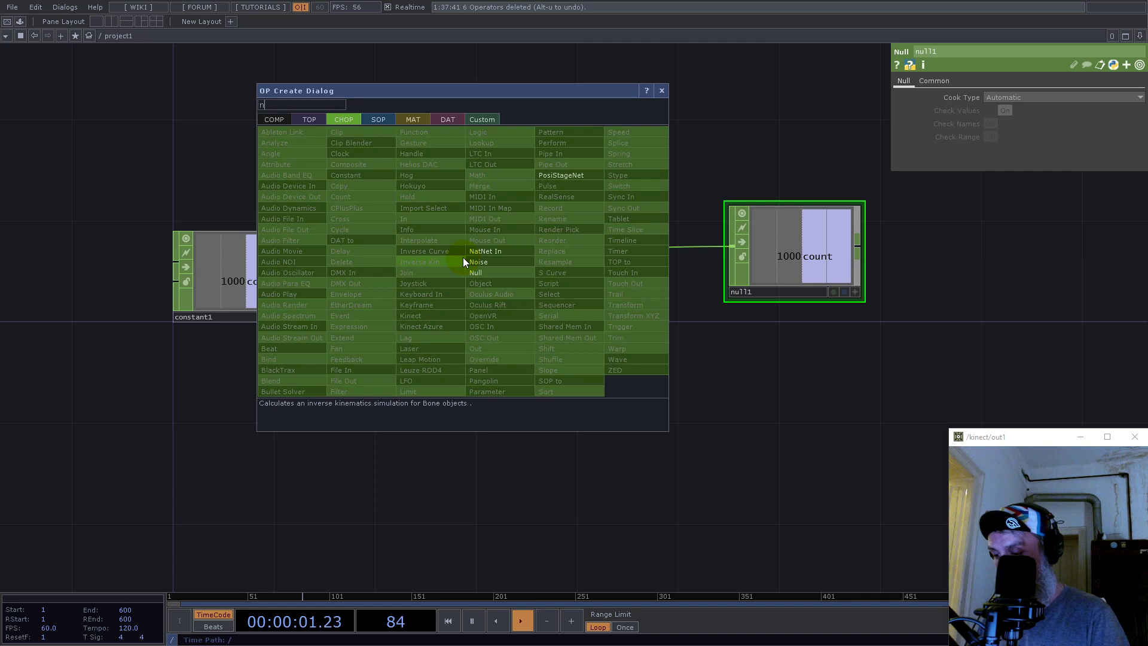
click(480, 273)
click(490, 275)
Collapse the inserted middle Null into a Base component
drag(363, 174, 500, 405)
right_click(502, 286)
click(540, 568)
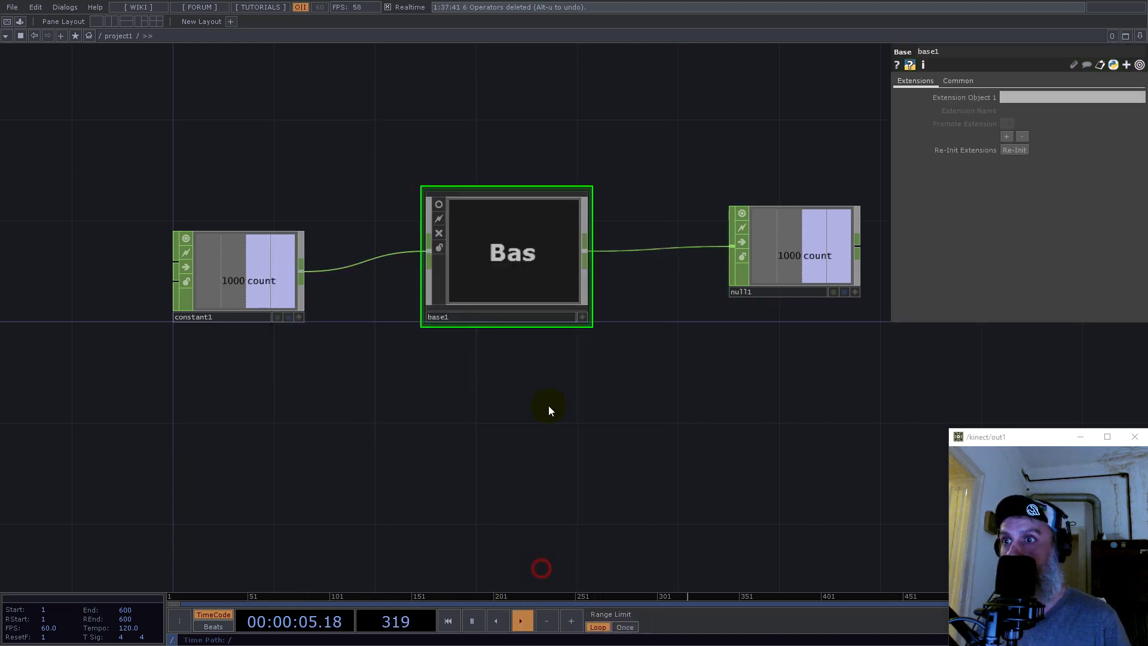
drag(534, 430, 569, 408)
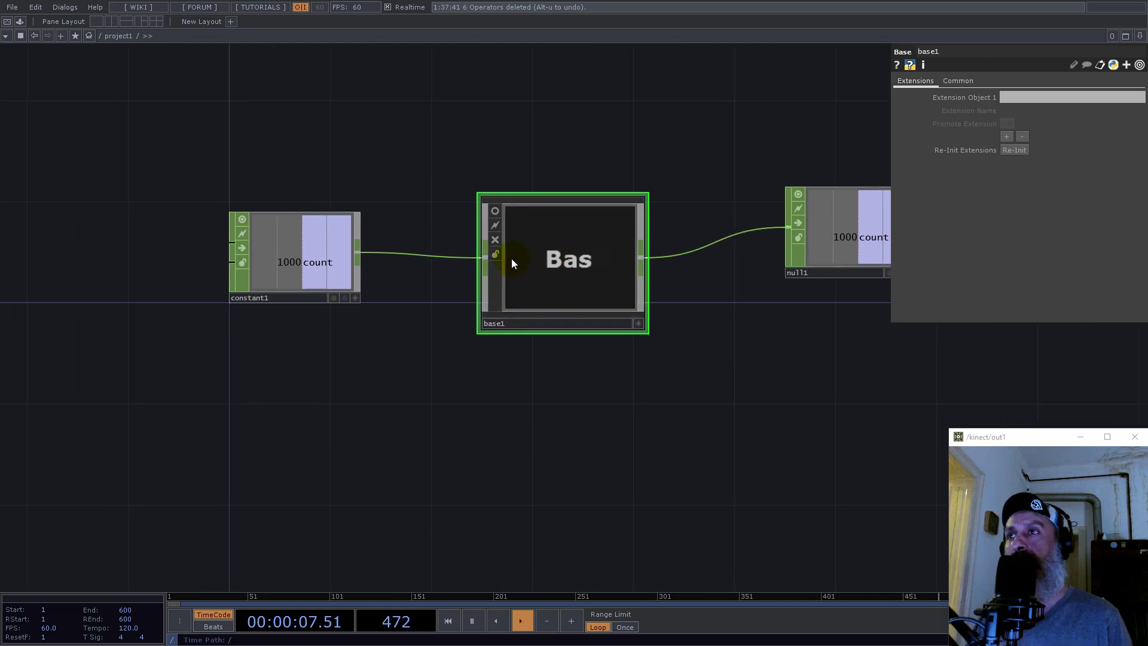
Enter the Base component and delete the Null between its In and Out operators
double_click(571, 258)
click(442, 326)
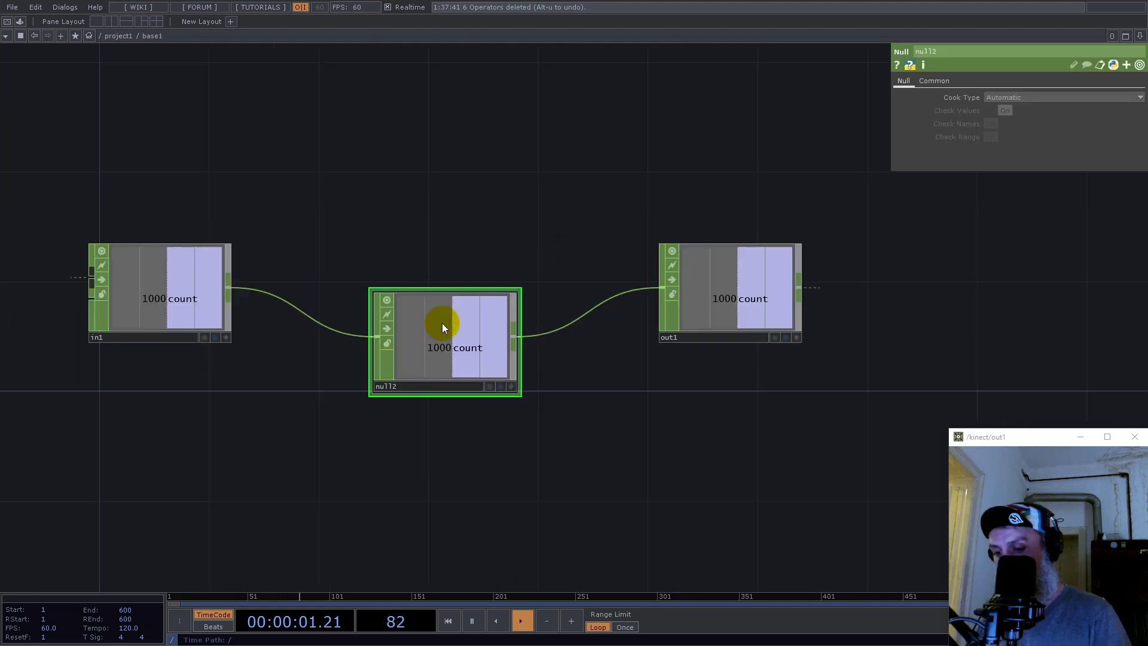
key(Delete)
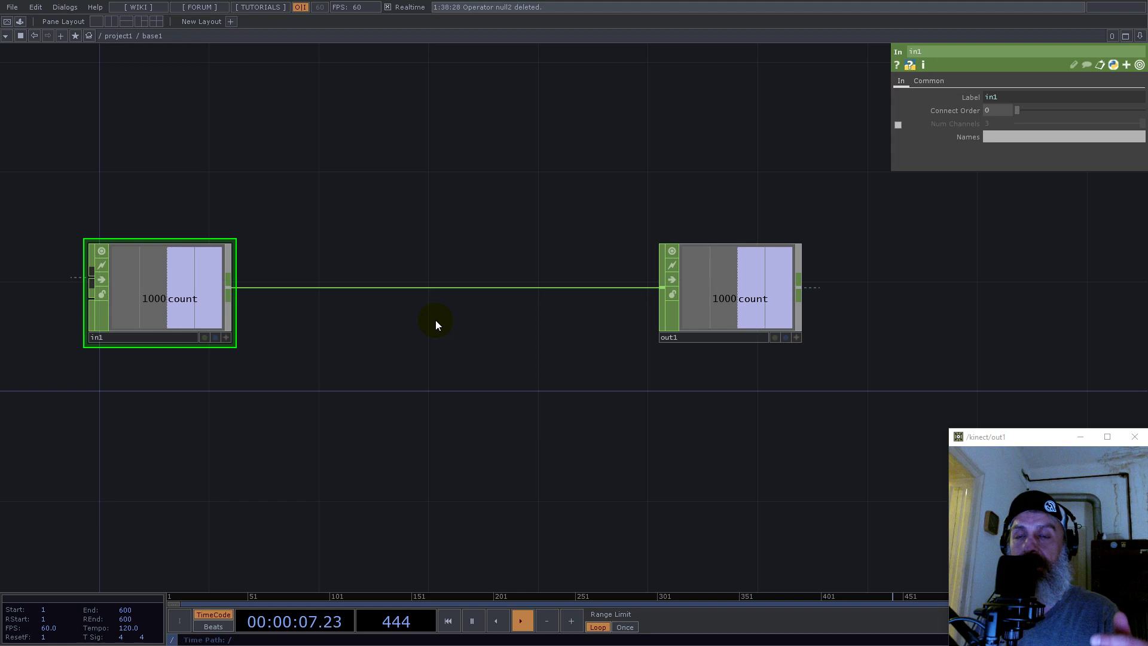
Branch a Select CHOP off the In operator and place it above the wire to the Out operator
right_click(228, 291)
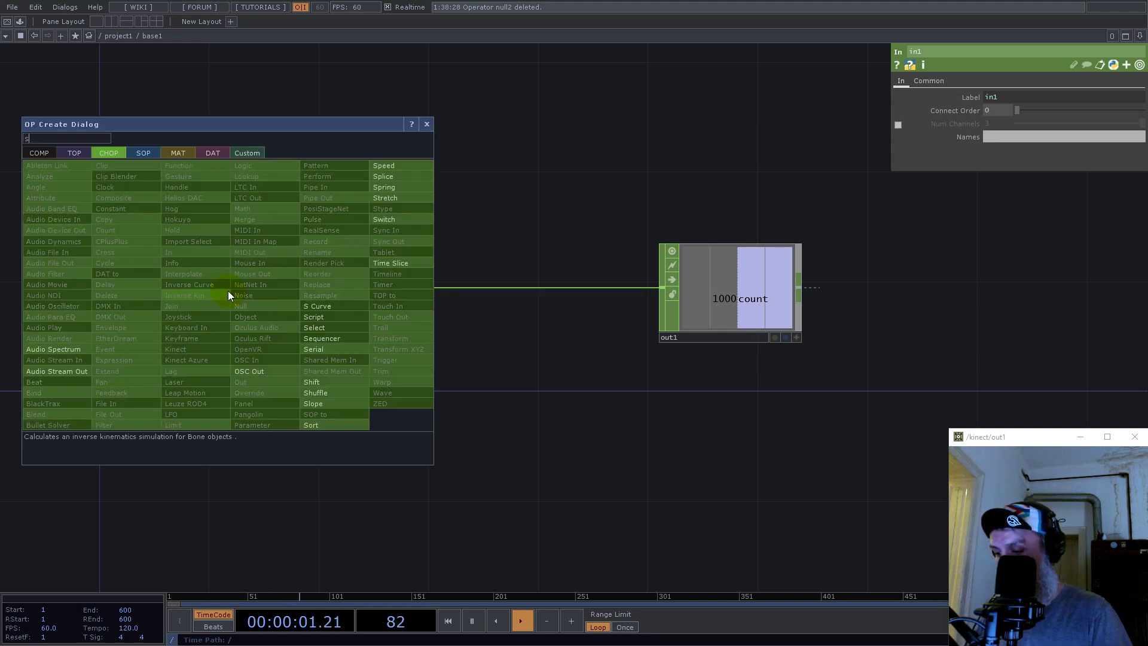
click(269, 307)
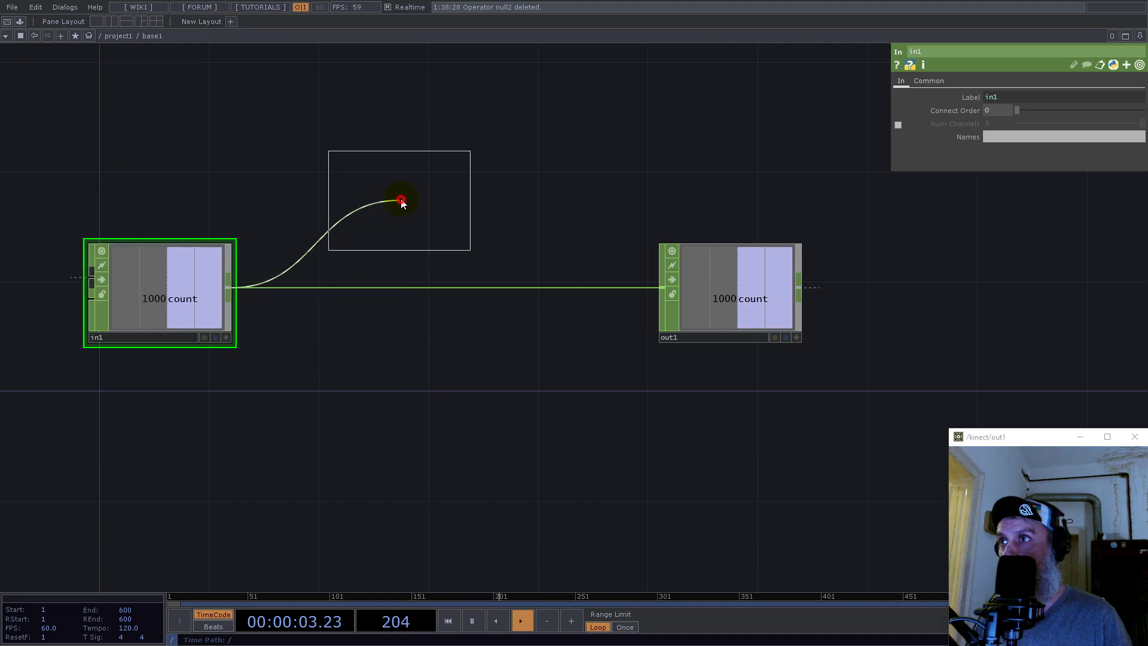
click(399, 175)
Set the Select CHOP to pick the count channel and rename it to map
click(1139, 110)
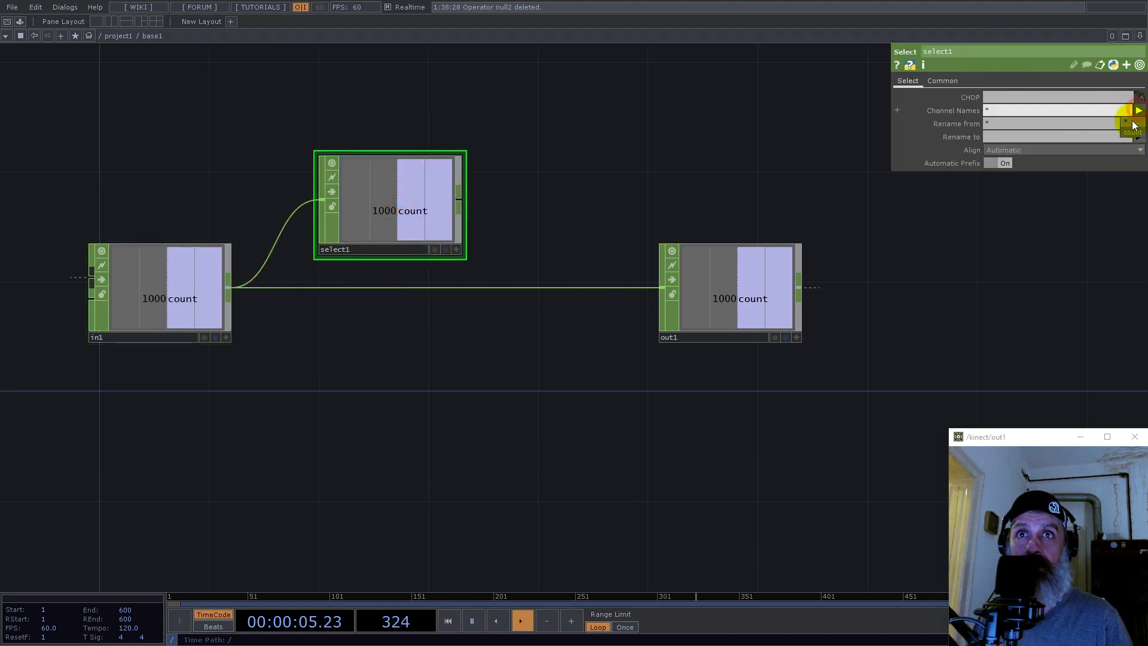
click(1127, 127)
click(1111, 138)
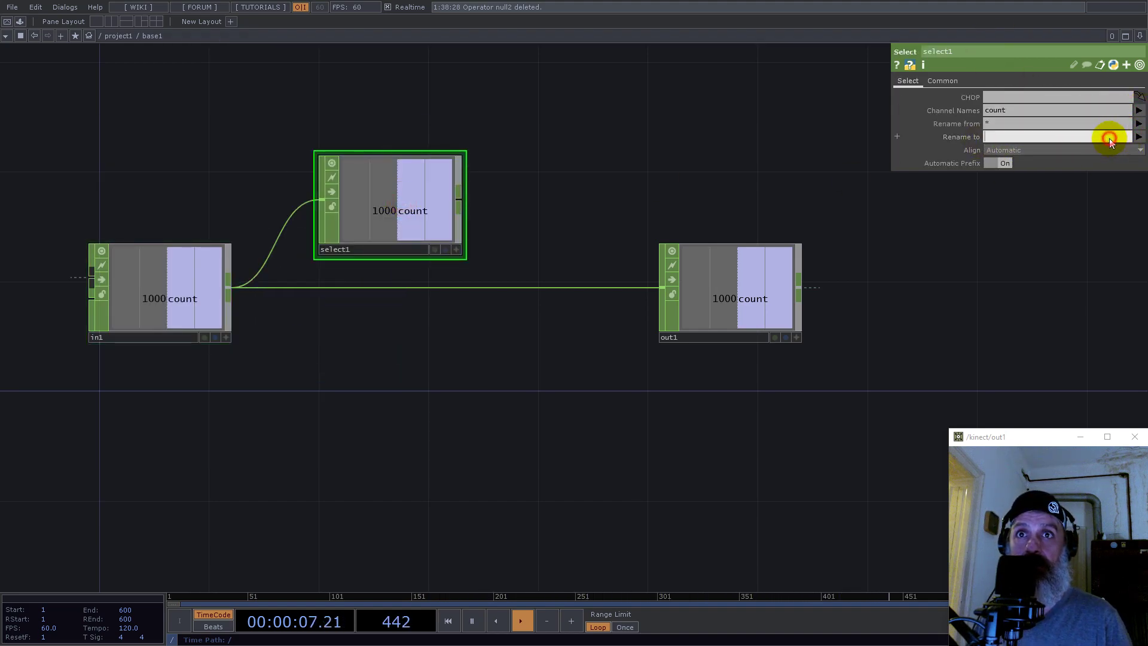
text(map)
key(Return)
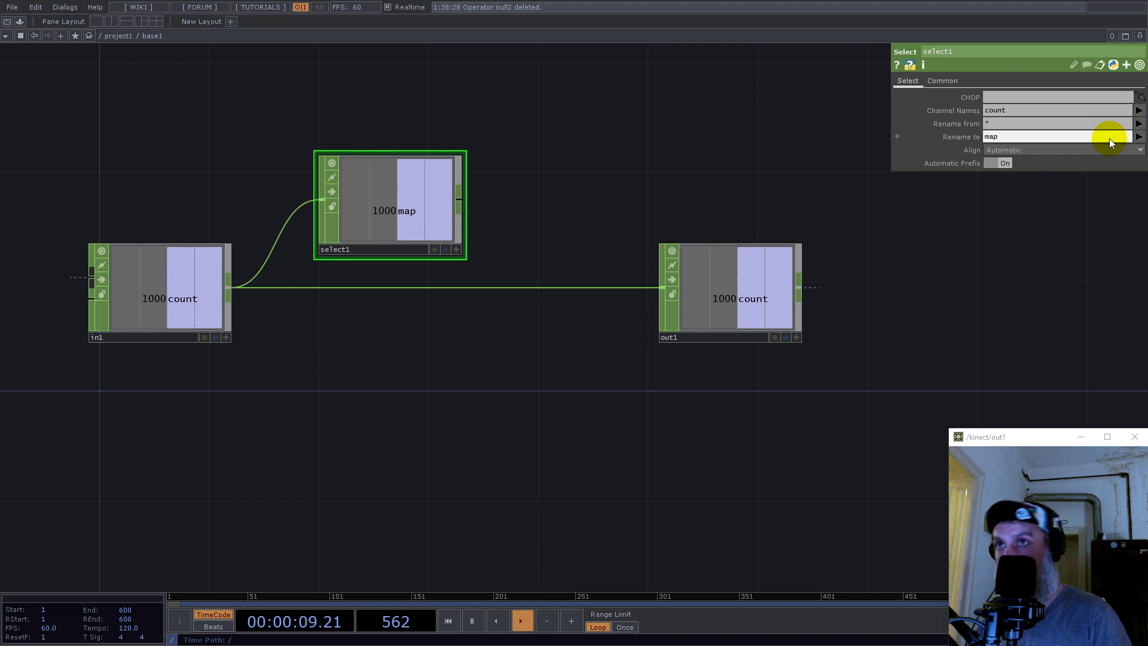
Connect a Math CHOP to the Select CHOP's output
right_click(461, 201)
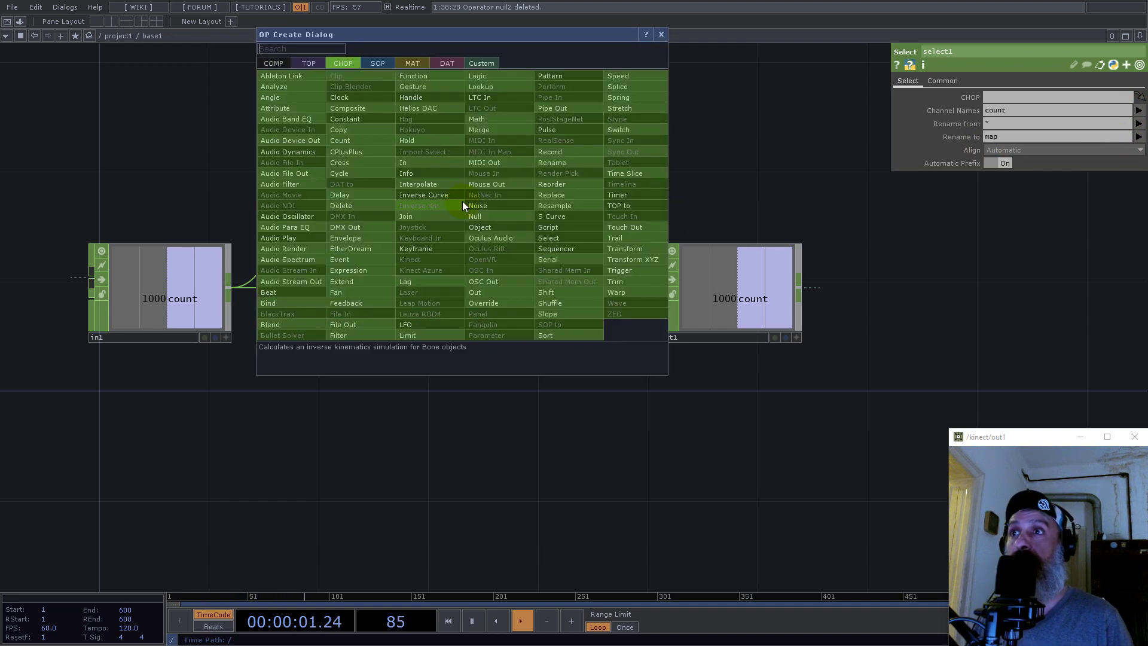
text(mat)
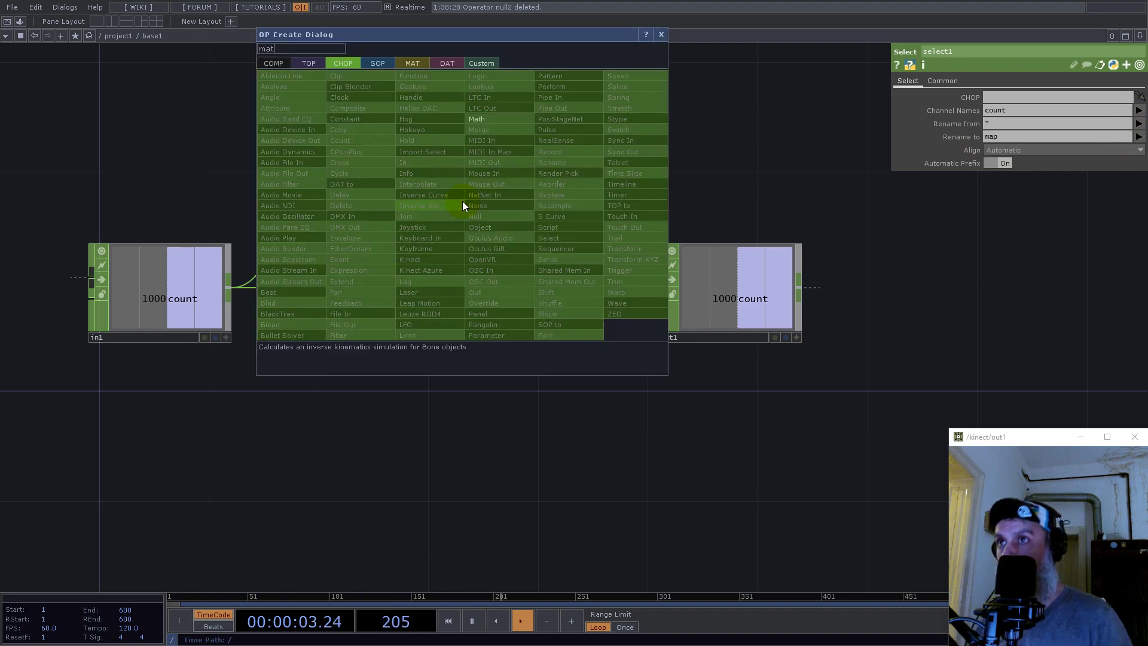
click(476, 120)
click(634, 179)
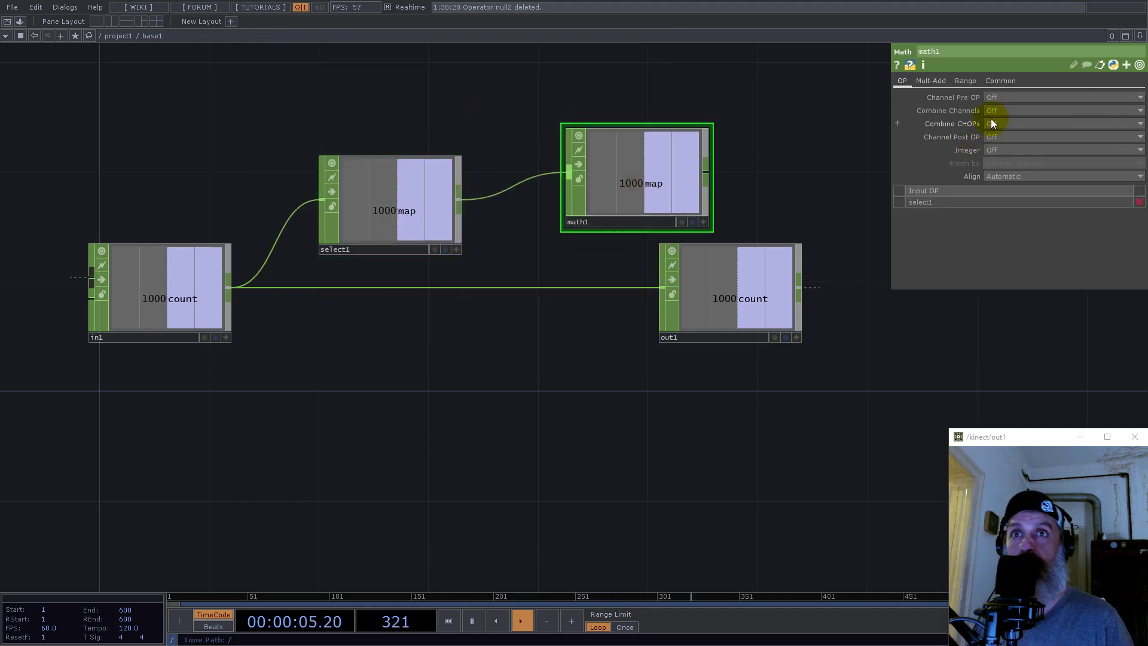
Set the Math CHOP's Channel Pre OP to Root
click(1001, 100)
click(1002, 147)
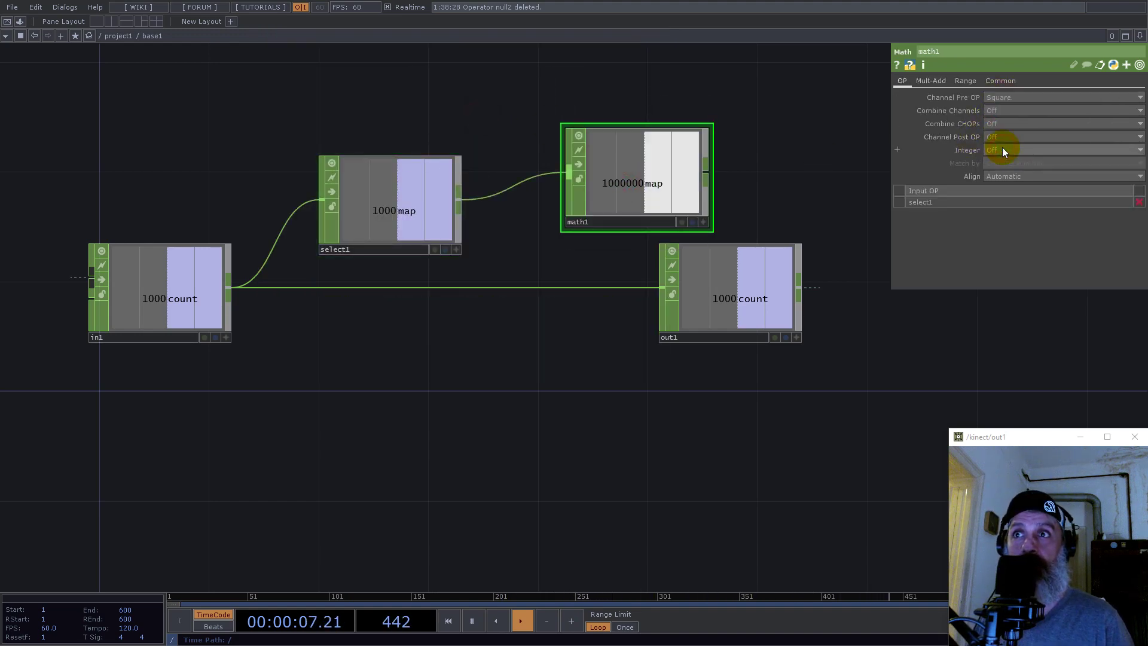
click(1001, 101)
click(999, 139)
Move the Out operator farther from the In operator and place the Math CHOP close beside the Select
drag(827, 156, 649, 250)
drag(554, 387, 789, 410)
drag(644, 273, 657, 211)
drag(511, 200, 477, 201)
drag(461, 185, 436, 220)
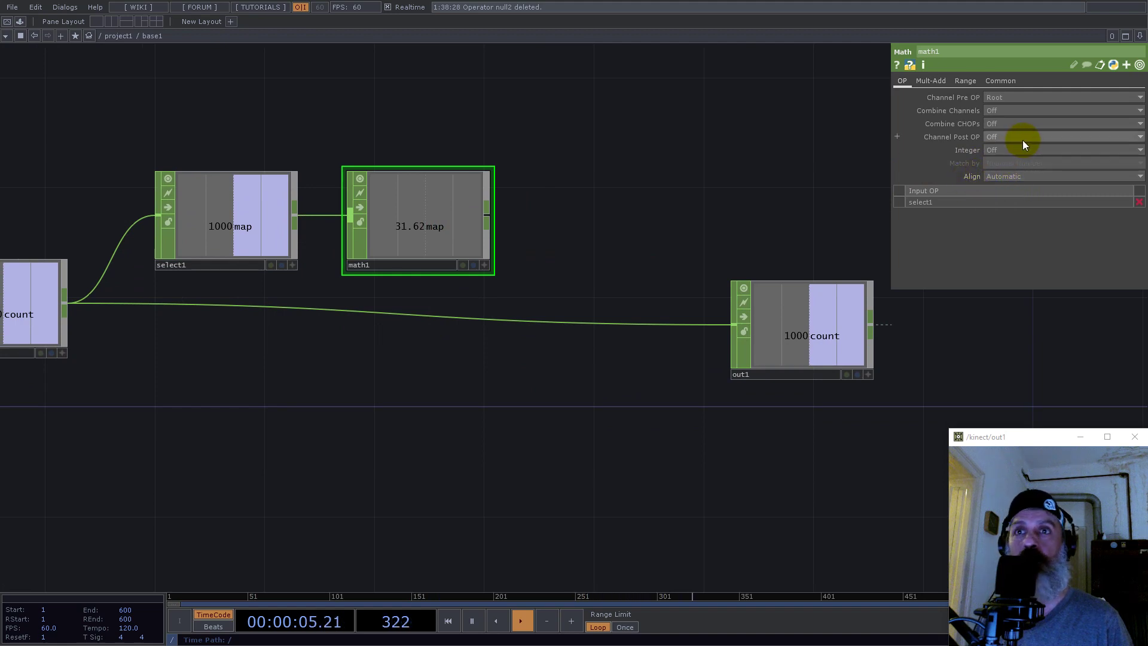
Set the Math CHOP's Integer option to Ceiling
click(1003, 151)
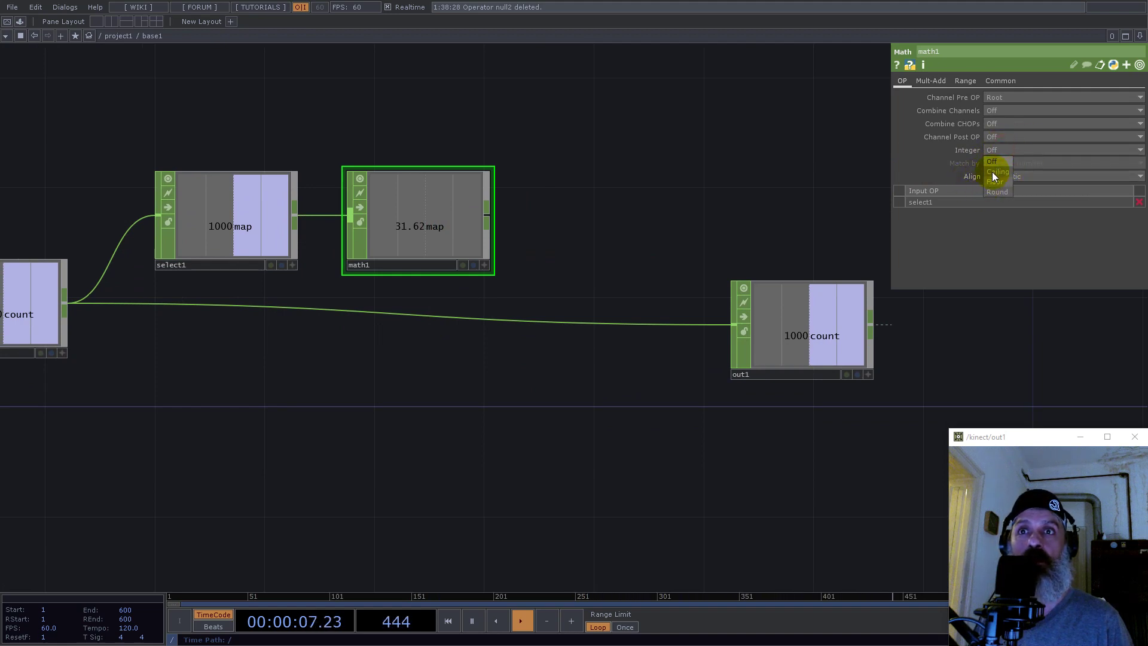
click(998, 172)
Insert a Merge CHOP on the wire into the Out operator and connect the Math CHOP's output to it
right_click(535, 320)
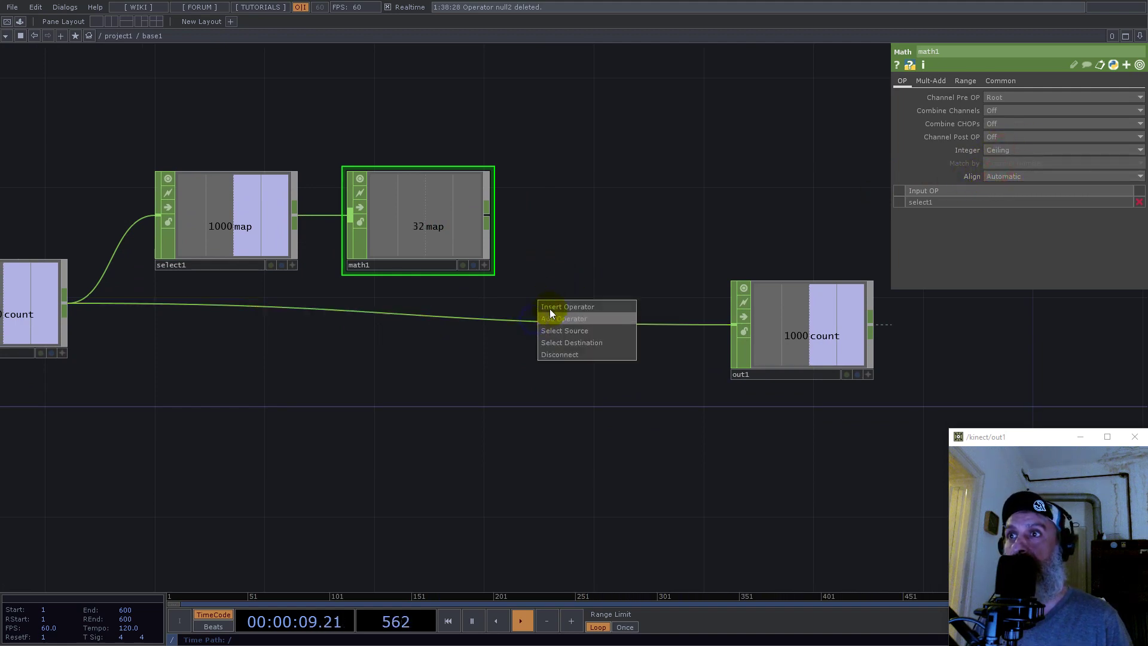
click(551, 309)
text(mer)
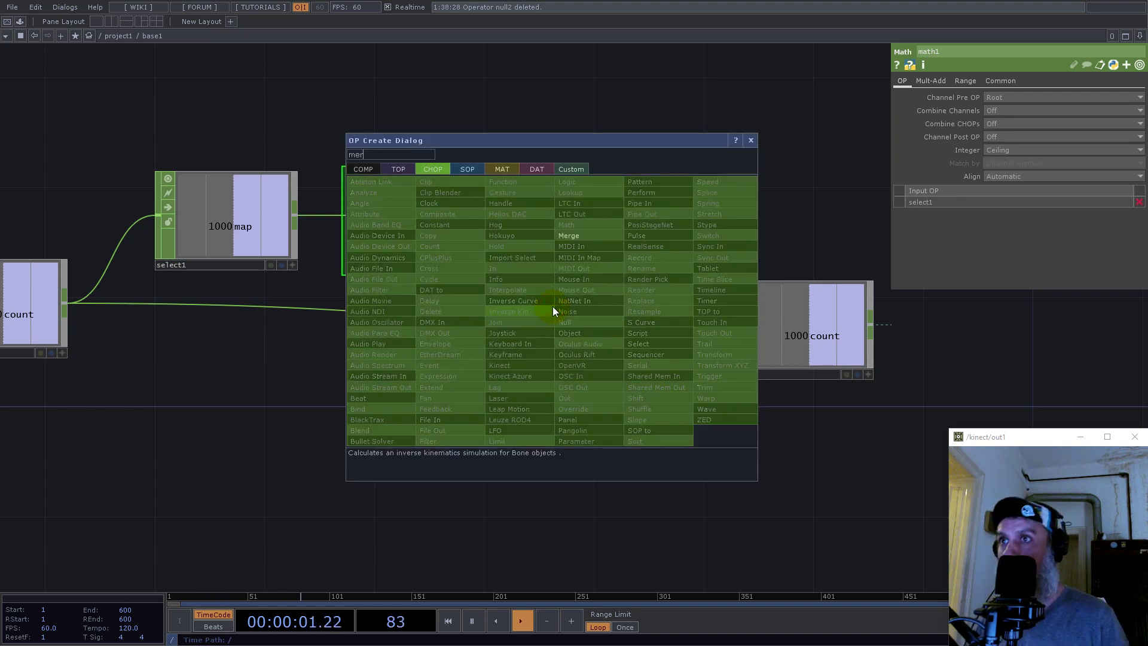
click(586, 236)
click(592, 335)
drag(487, 215, 539, 325)
drag(806, 325, 862, 323)
Leave the Base component and return to the project1 network
key(u)
scroll(502, 273, down, 5)
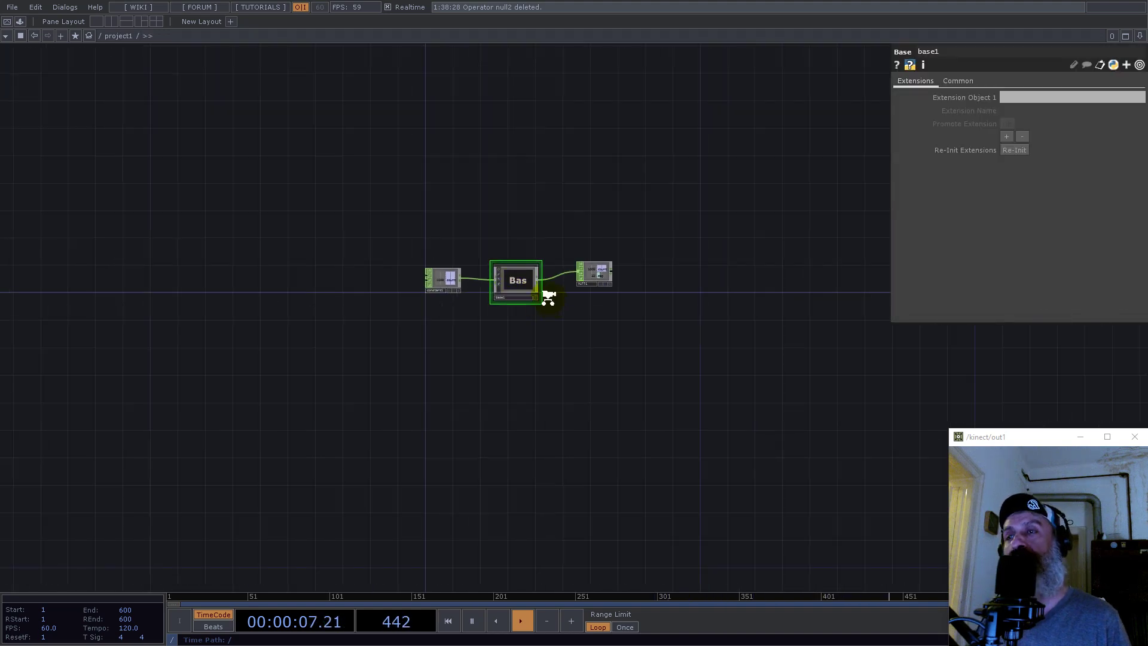
scroll(552, 299, up, 4)
drag(620, 384, 520, 322)
scroll(524, 311, down, 4)
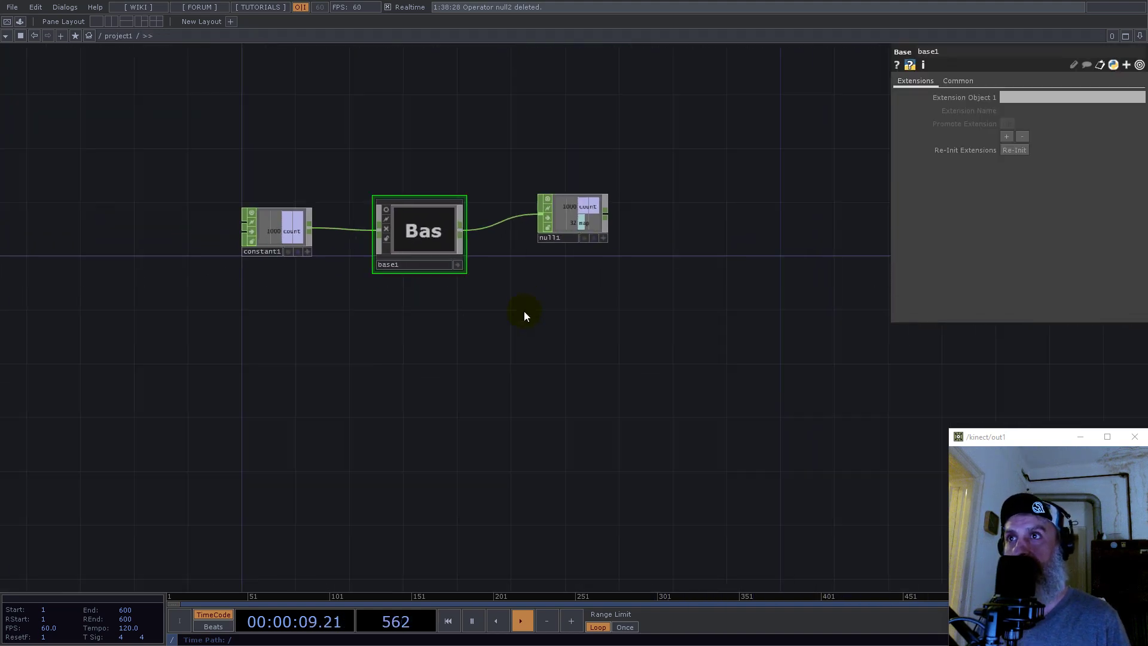
double_click(476, 387)
text(noi)
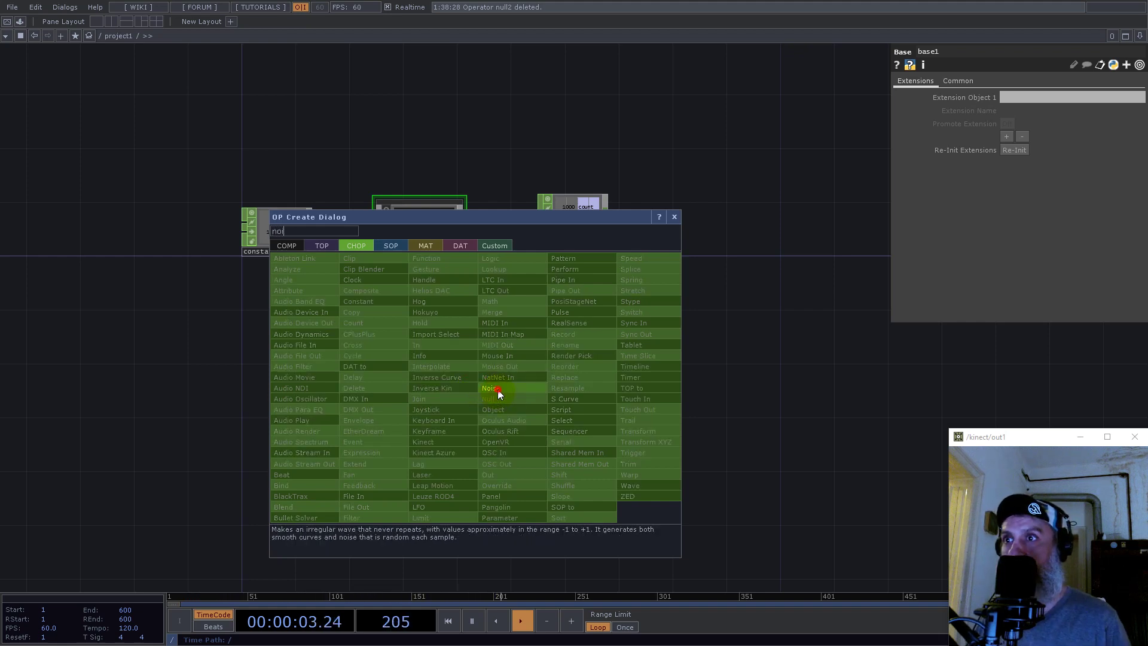
click(498, 389)
click(562, 317)
scroll(539, 359, up, 3)
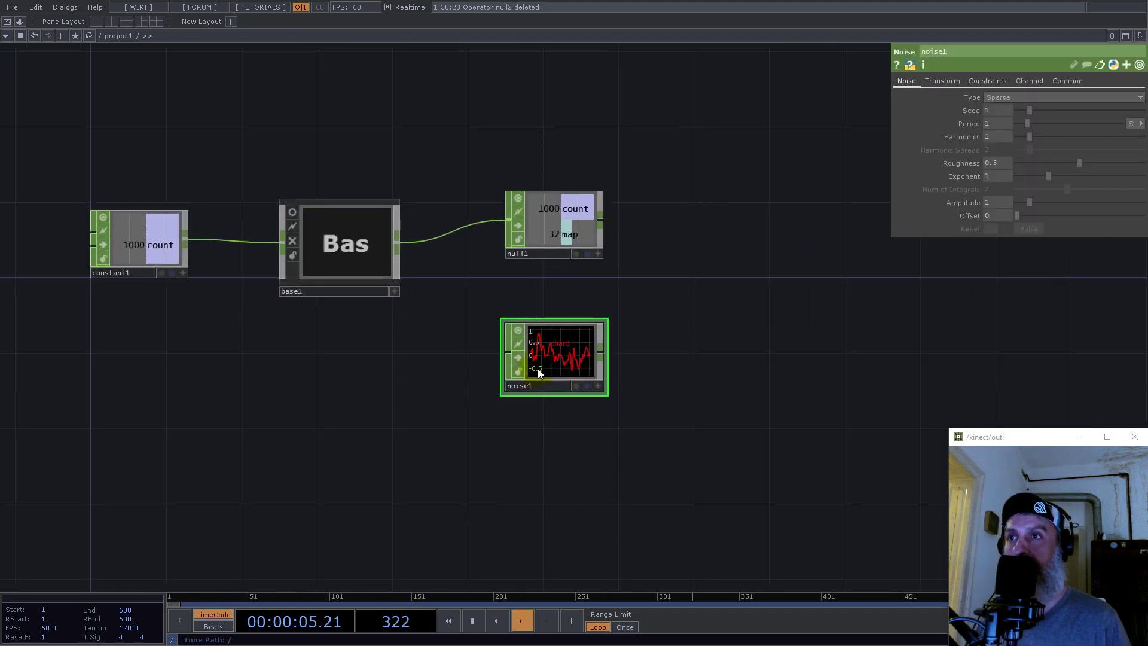
key(Delete)
Add a Noise TOP below the Null CHOP
double_click(522, 375)
text(noise)
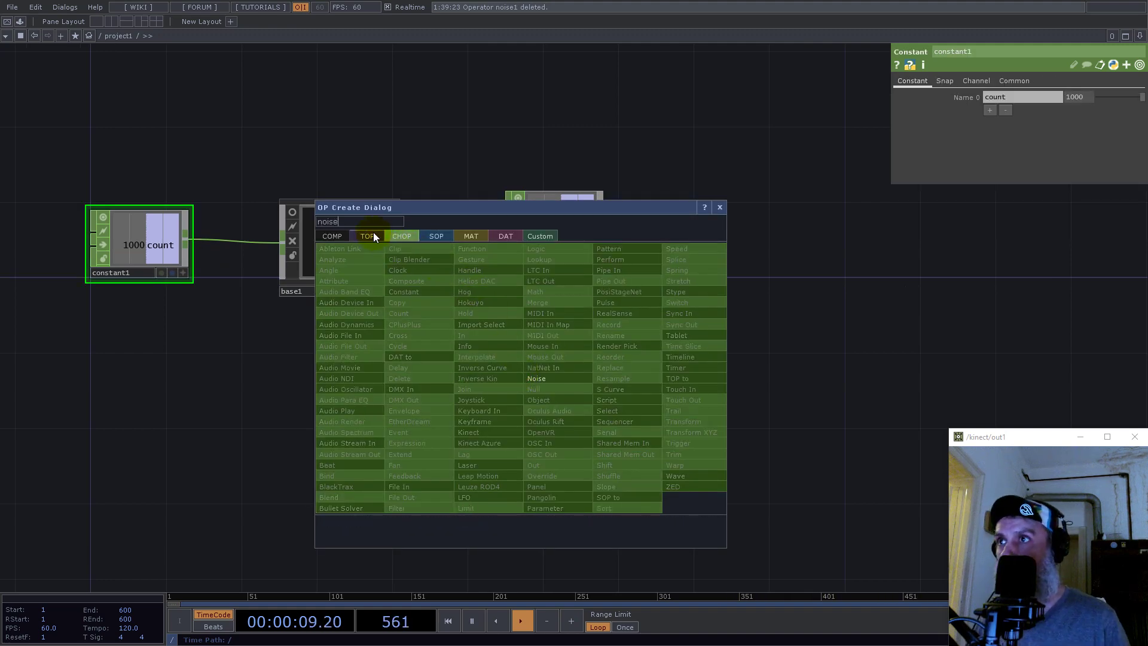
click(365, 233)
click(467, 313)
click(551, 350)
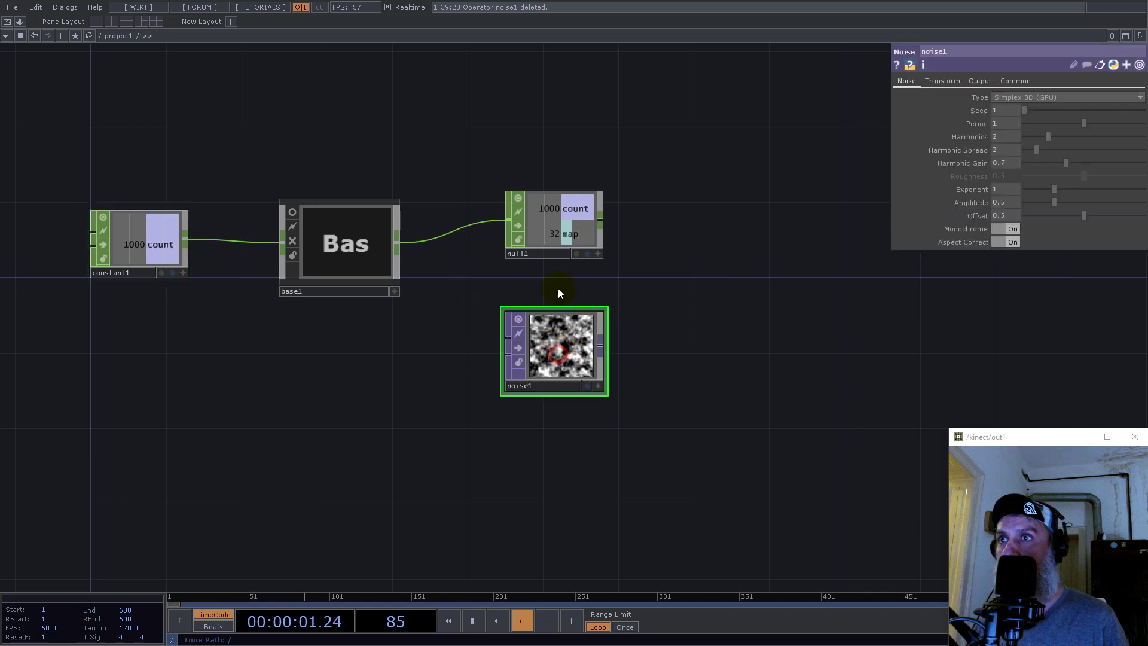
Export the Null CHOP's map channel to both the width and height of the Noise TOP's resolution
click(598, 254)
drag(548, 234, 983, 113)
click(983, 109)
drag(680, 397, 692, 422)
Check the Noise TOP's image and info, and set its Viewer Smoothness to Nearest Pixel
scroll(634, 379, up, 3)
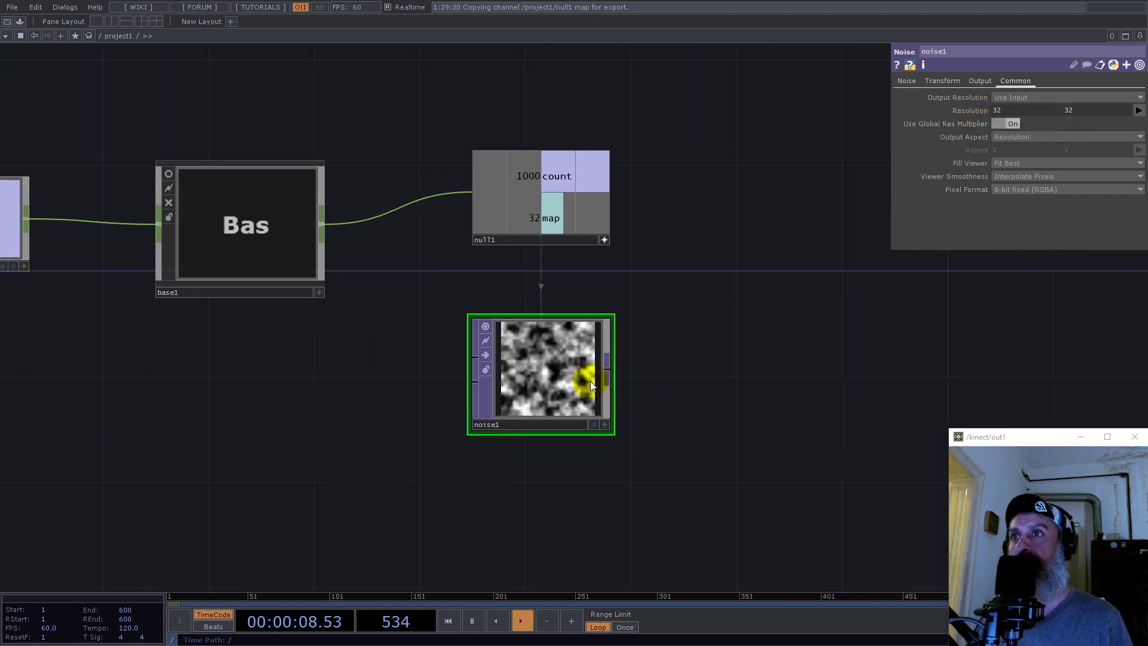
middle_click(558, 382)
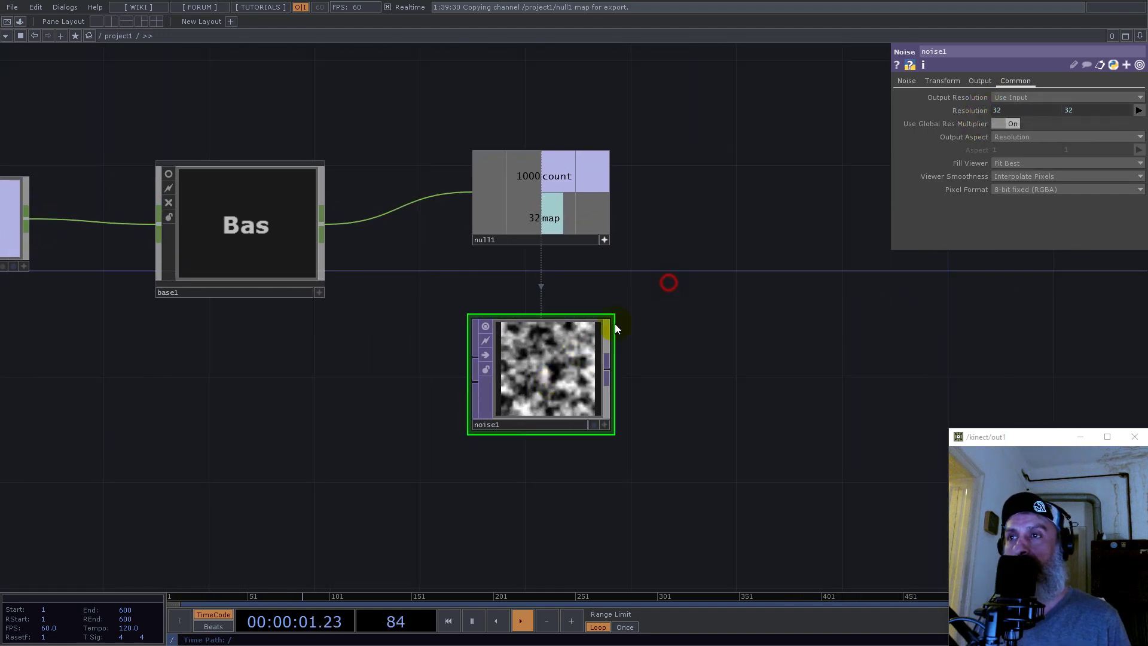
scroll(525, 405, up, 3)
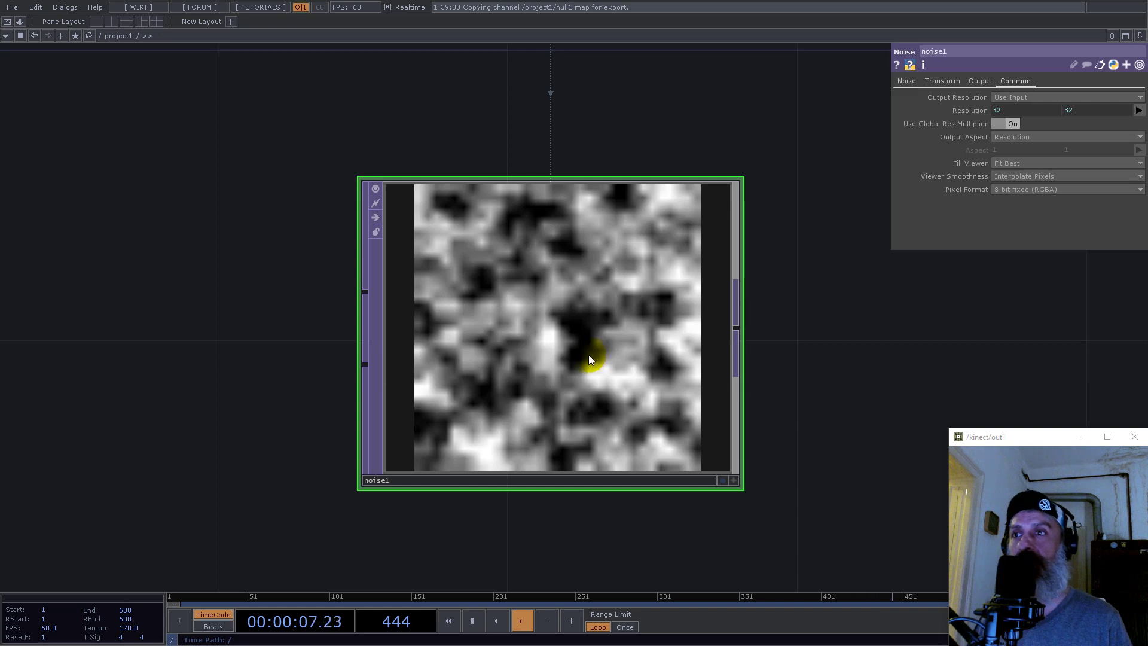
scroll(590, 353, down, 6)
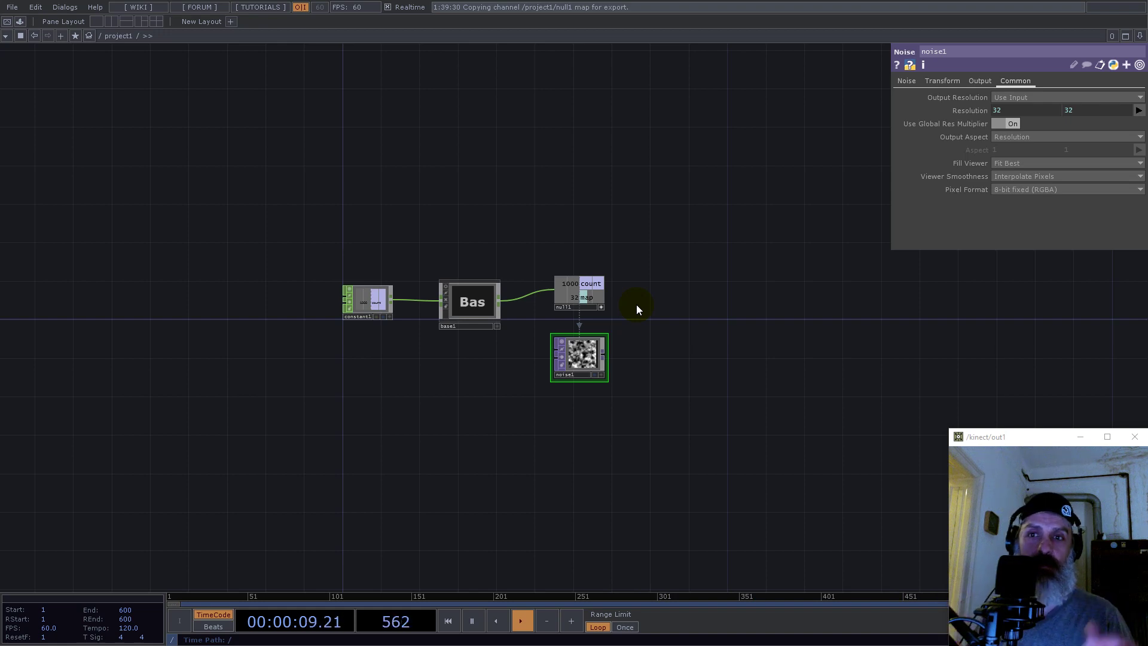
scroll(562, 353, up, 5)
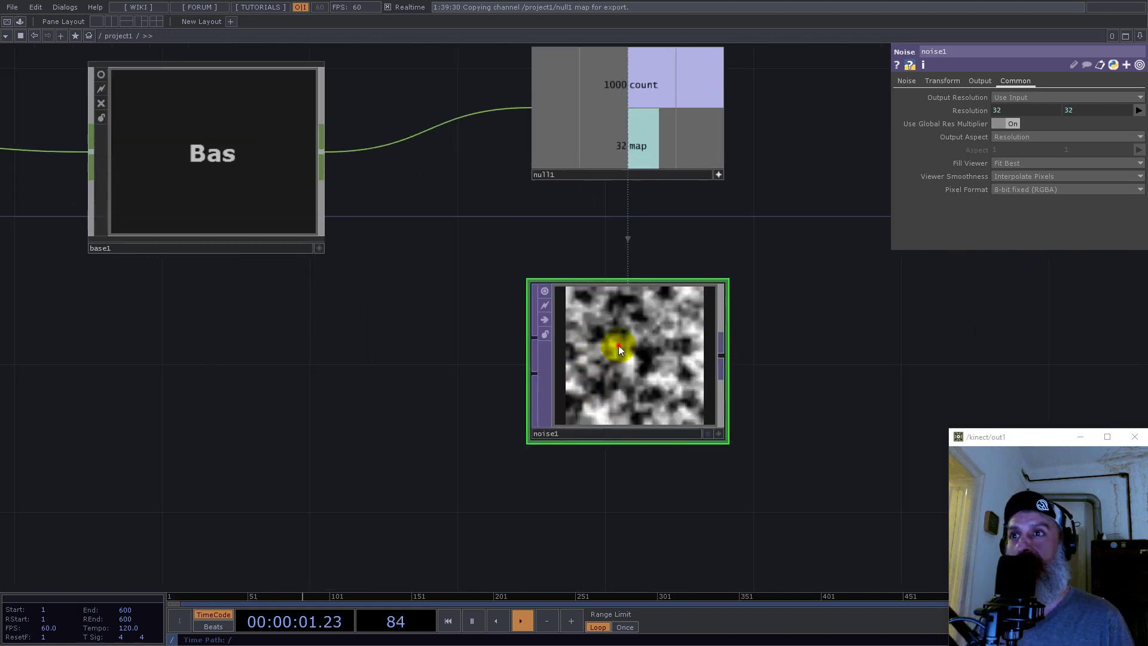
click(1025, 177)
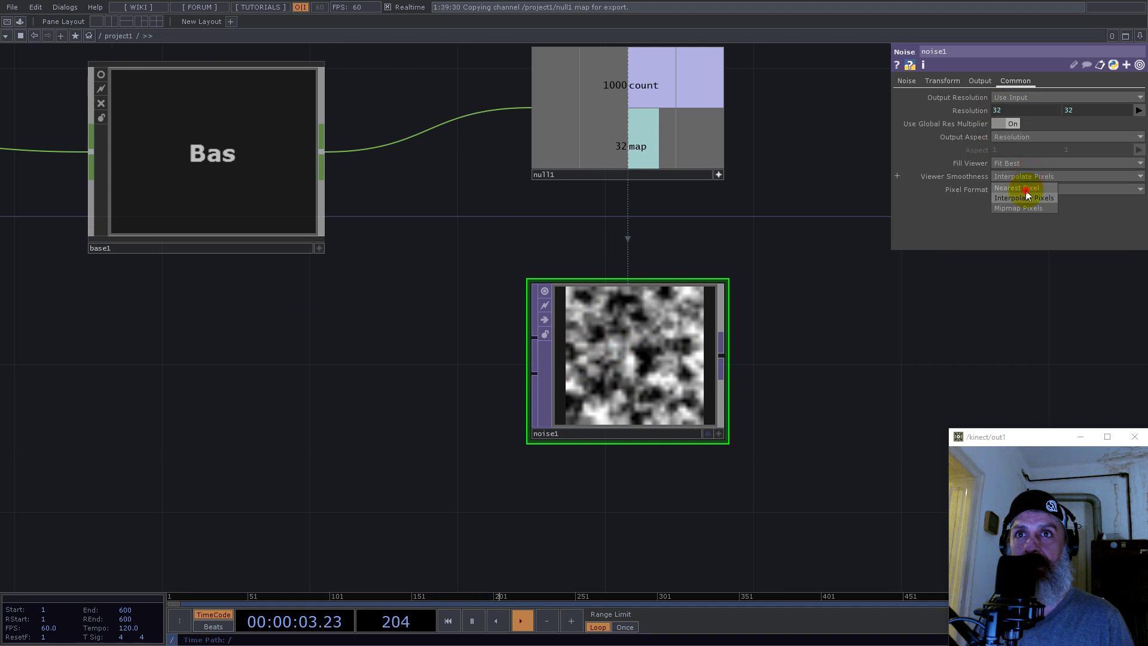
click(1025, 191)
Set the Noise TOP's Pixel Format to 32-bit float (RGB) and turn off Monochrome
click(1022, 190)
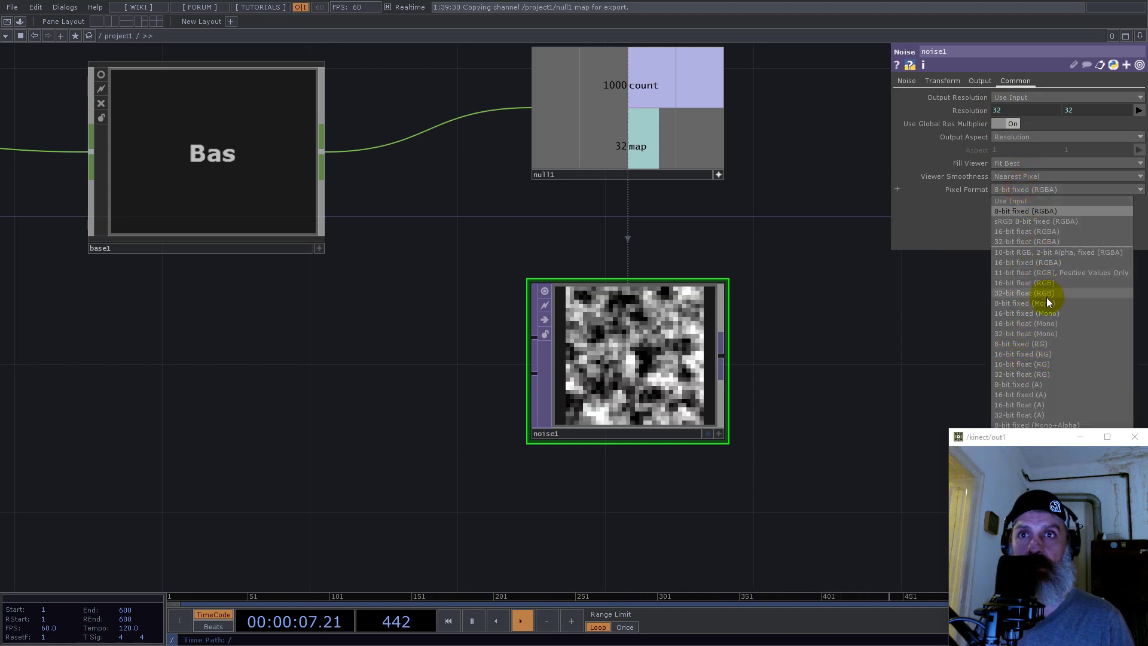
click(1015, 293)
click(906, 81)
click(1013, 229)
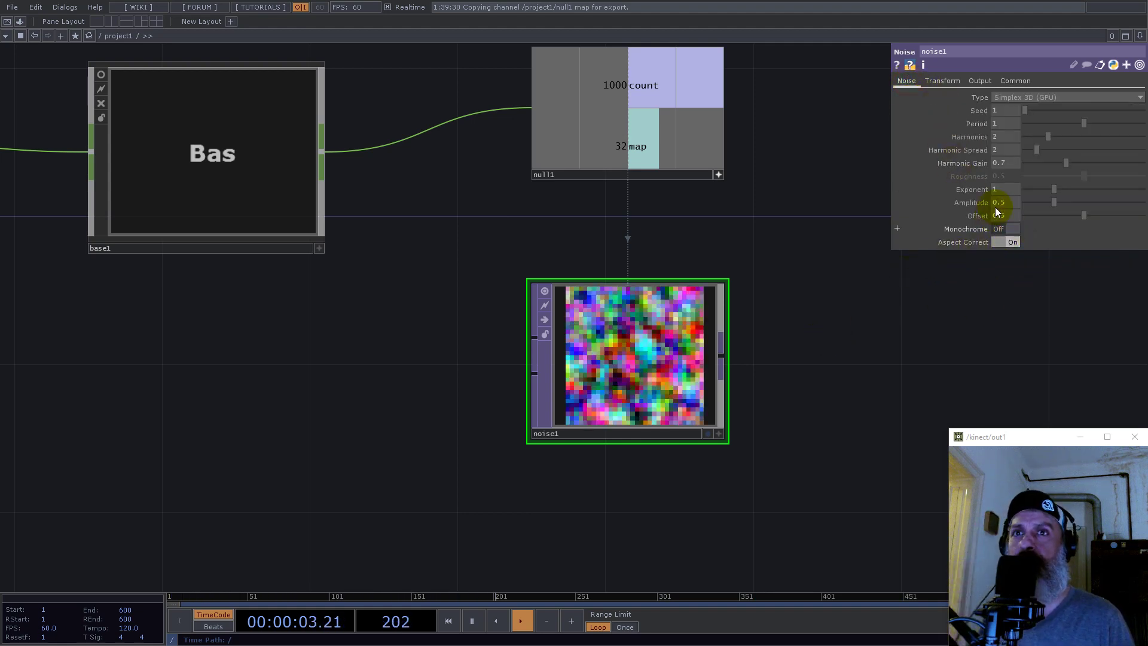
Add a Ramp TOP below the Constant CHOP
scroll(651, 325, down, 4)
drag(705, 407, 688, 372)
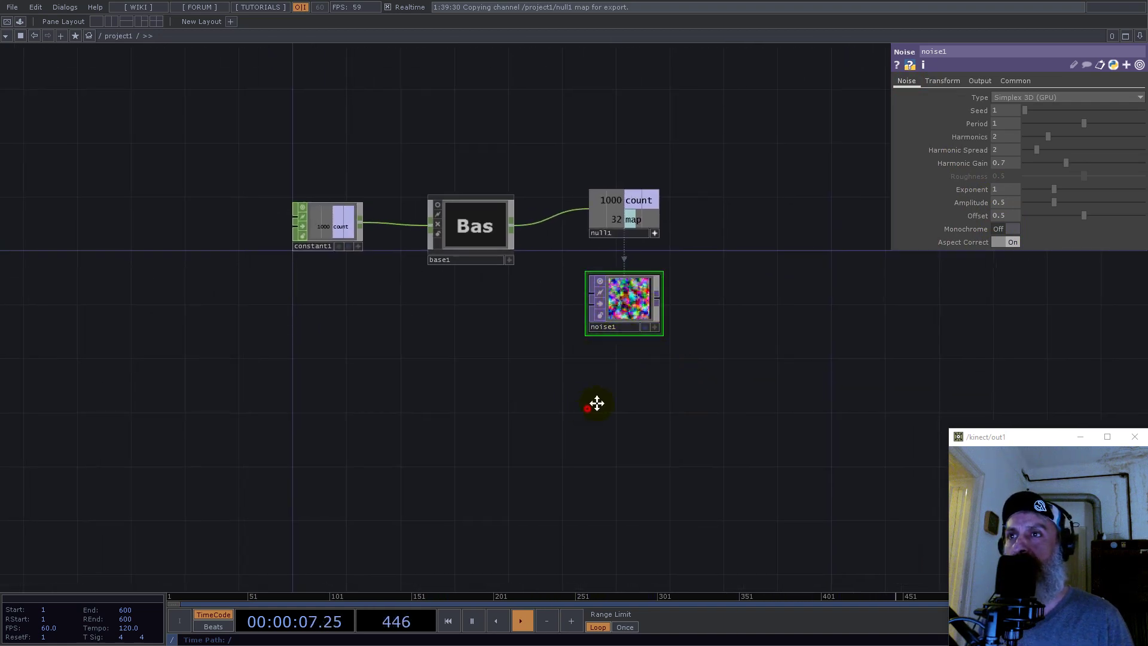
drag(587, 411, 708, 311)
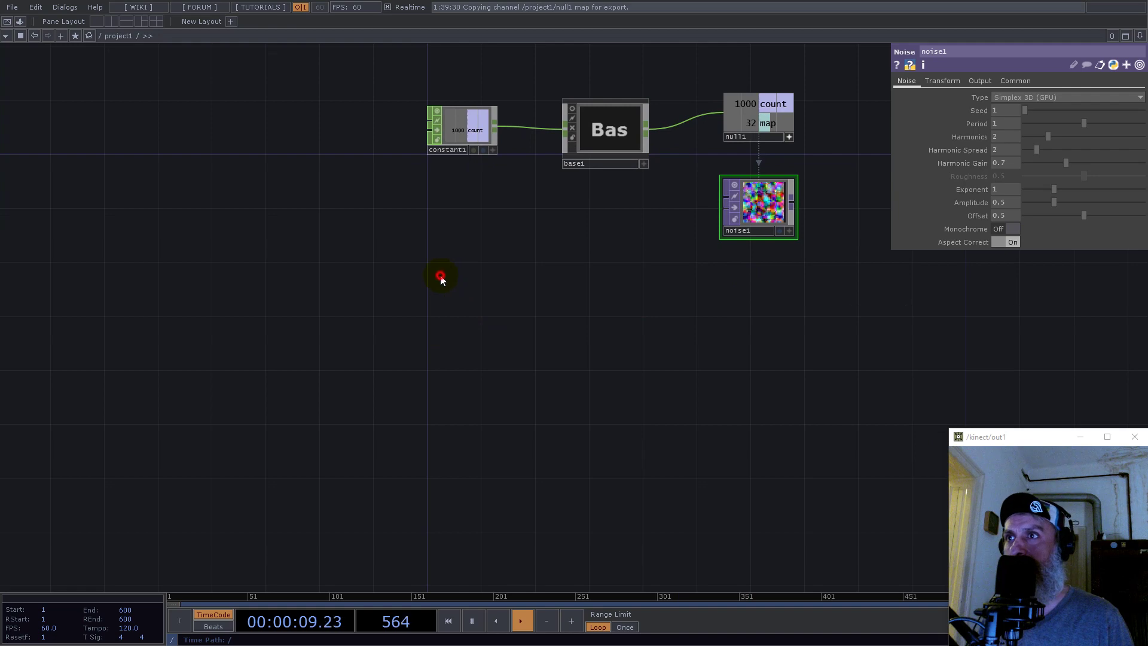
double_click(441, 278)
text(ra)
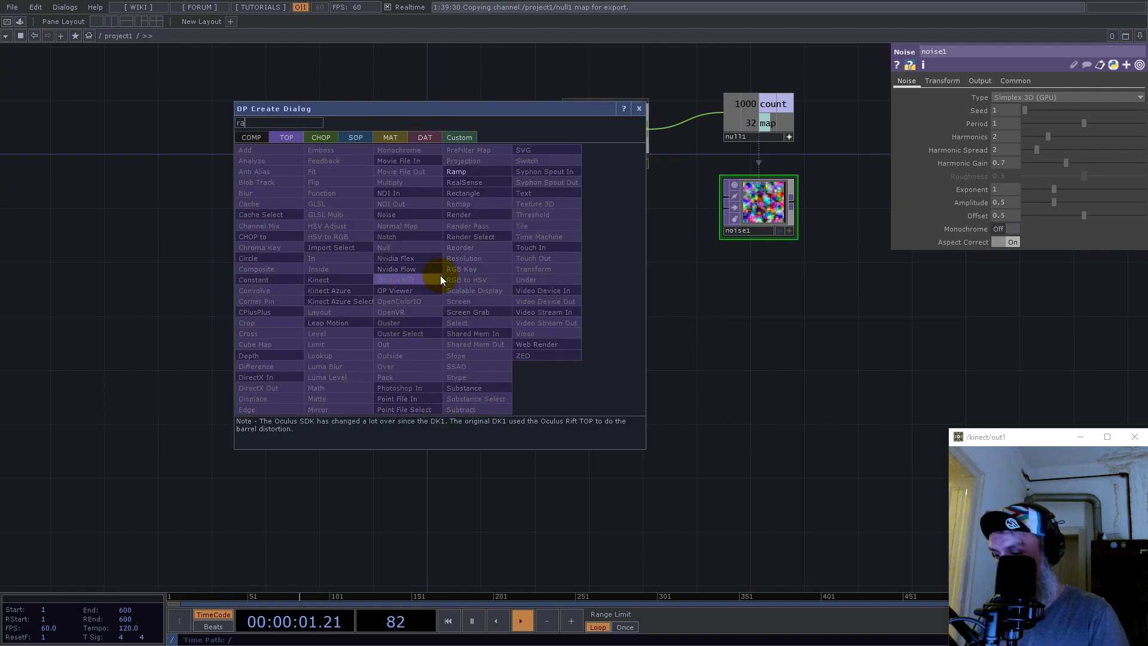
text(m)
click(465, 171)
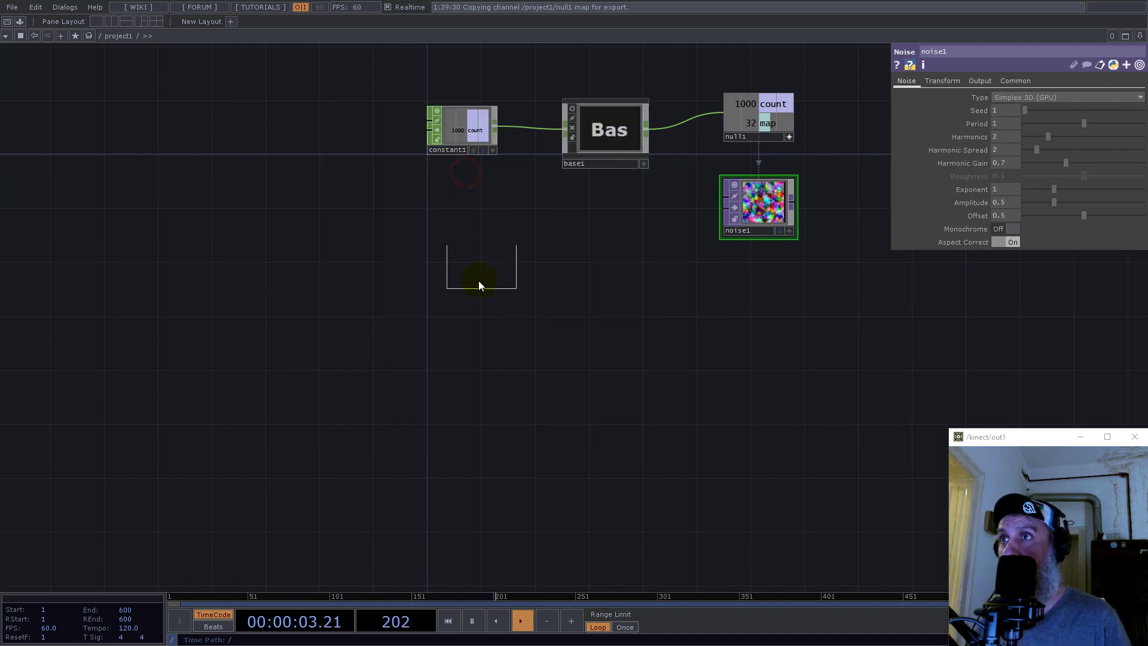
click(460, 290)
Export the Null CHOP's count channel to the width of the Ramp TOP's resolution
scroll(515, 215, up, 3)
drag(618, 236, 261, 318)
scroll(262, 318, down, 3)
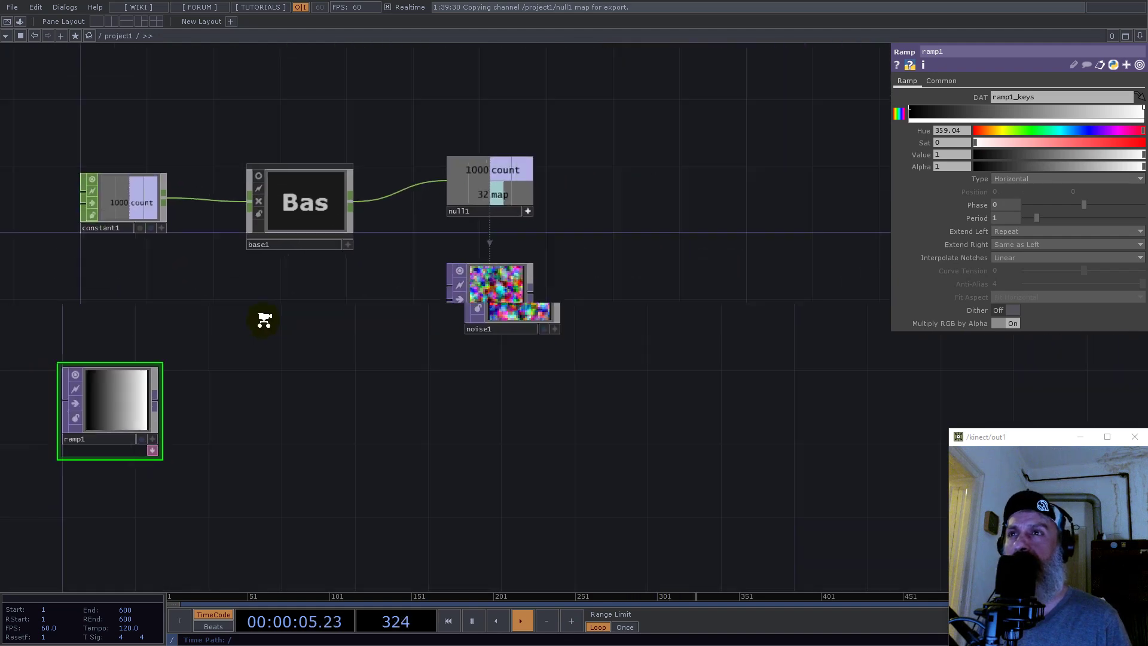
click(439, 198)
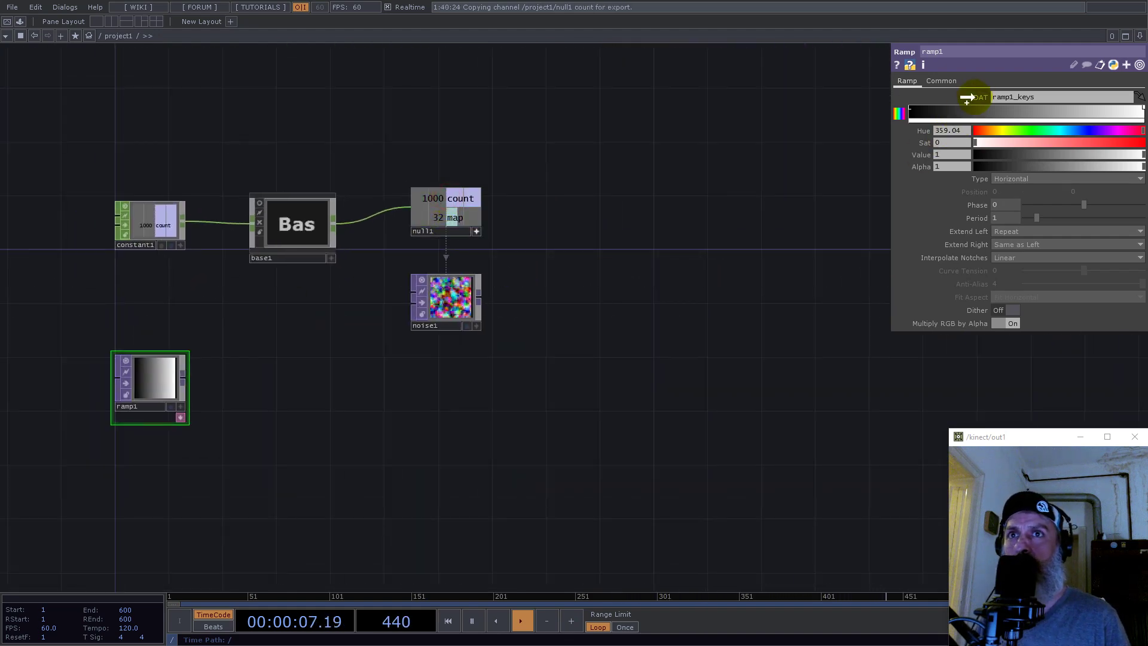
click(941, 81)
drag(957, 103, 997, 110)
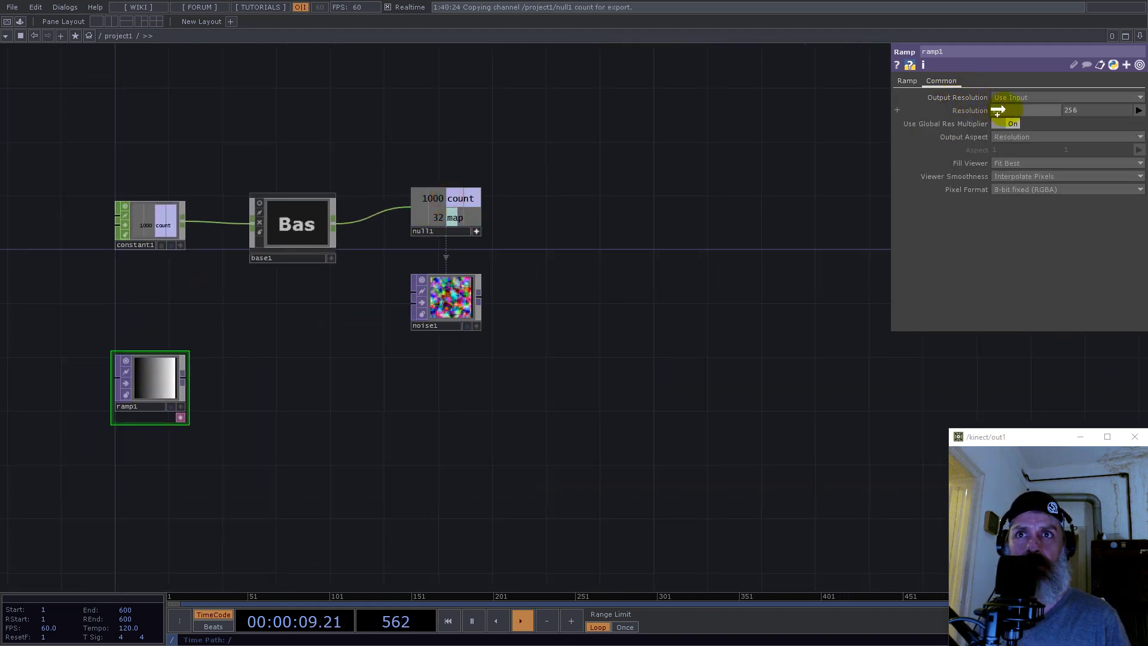
click(1009, 105)
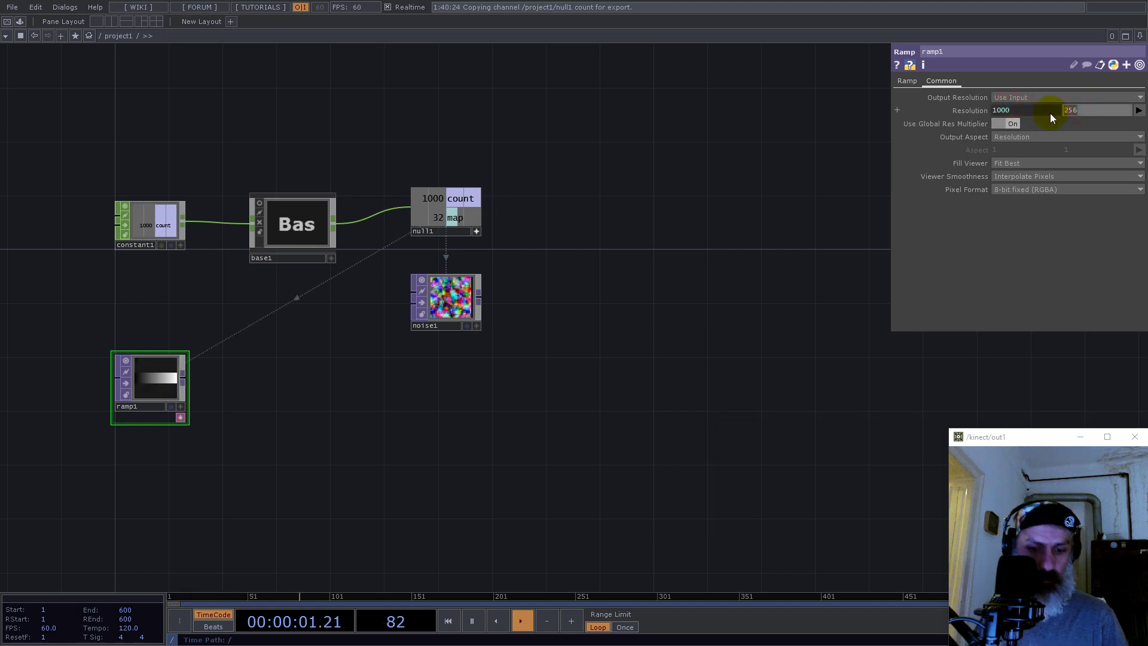
Set the Ramp TOP's resolution height to 1 and reduce the height of its node
scroll(135, 385, up, 6)
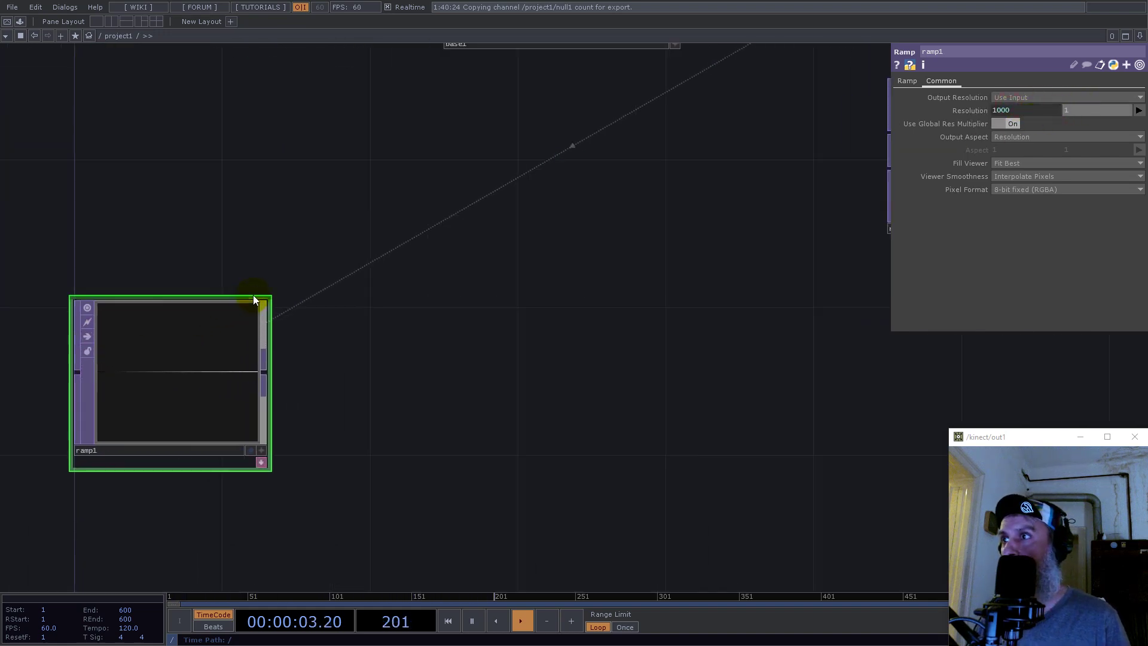
drag(263, 297, 267, 303)
scroll(452, 395, down, 6)
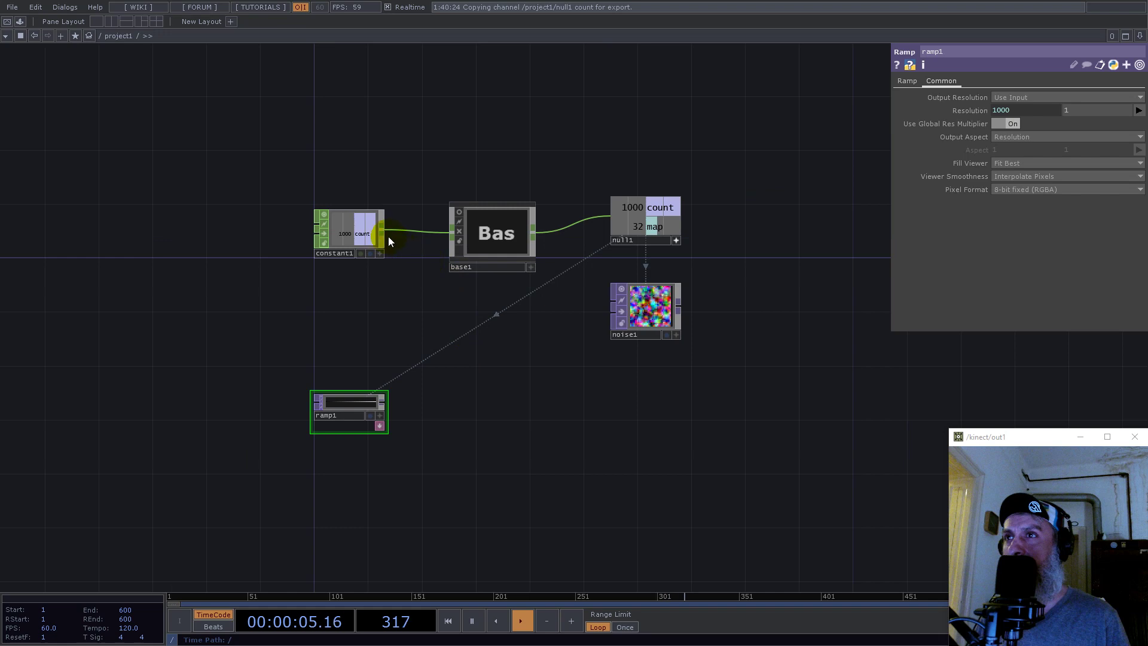
Set the Constant CHOP's count value to 32
click(362, 224)
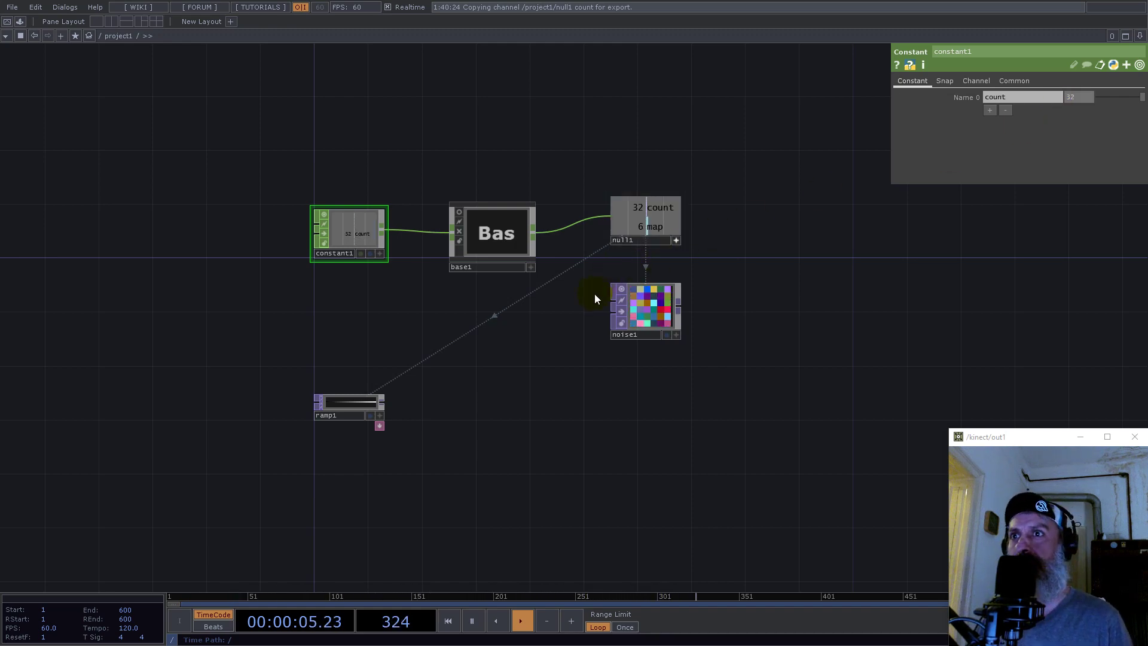
scroll(594, 293, up, 5)
scroll(597, 153, down, 8)
scroll(334, 223, up, 8)
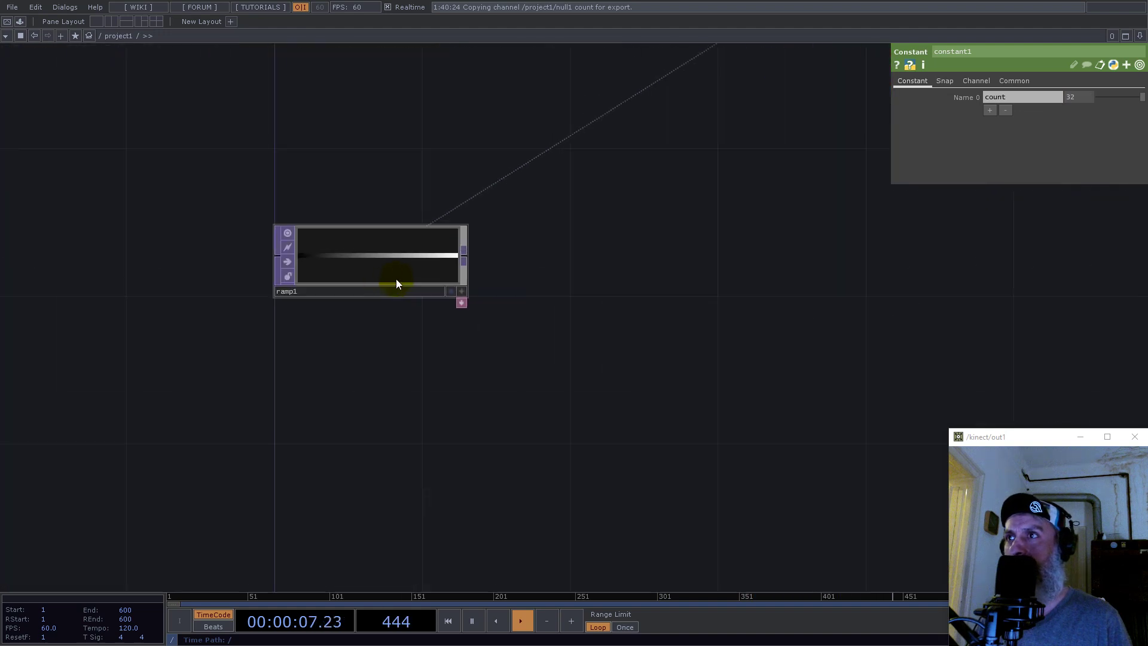
Set the Ramp TOP's Pixel Format to 32-bit float (Mono) and its Viewer Smoothness to Nearest Pixel
click(371, 251)
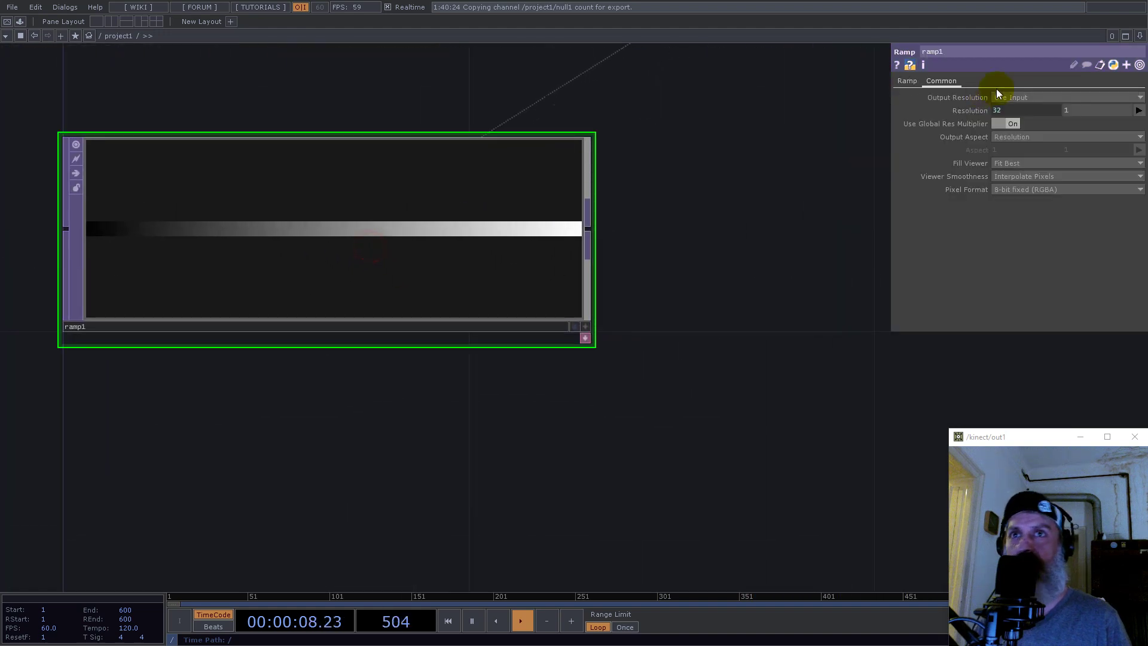
click(1020, 189)
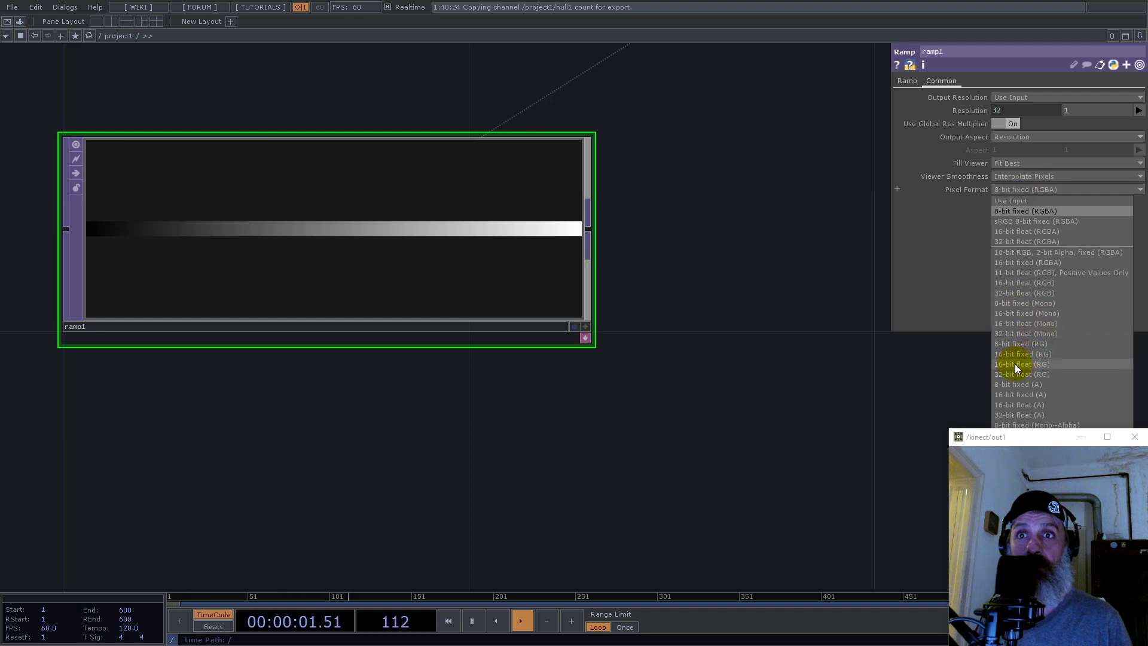
click(1039, 333)
click(1020, 177)
click(1017, 189)
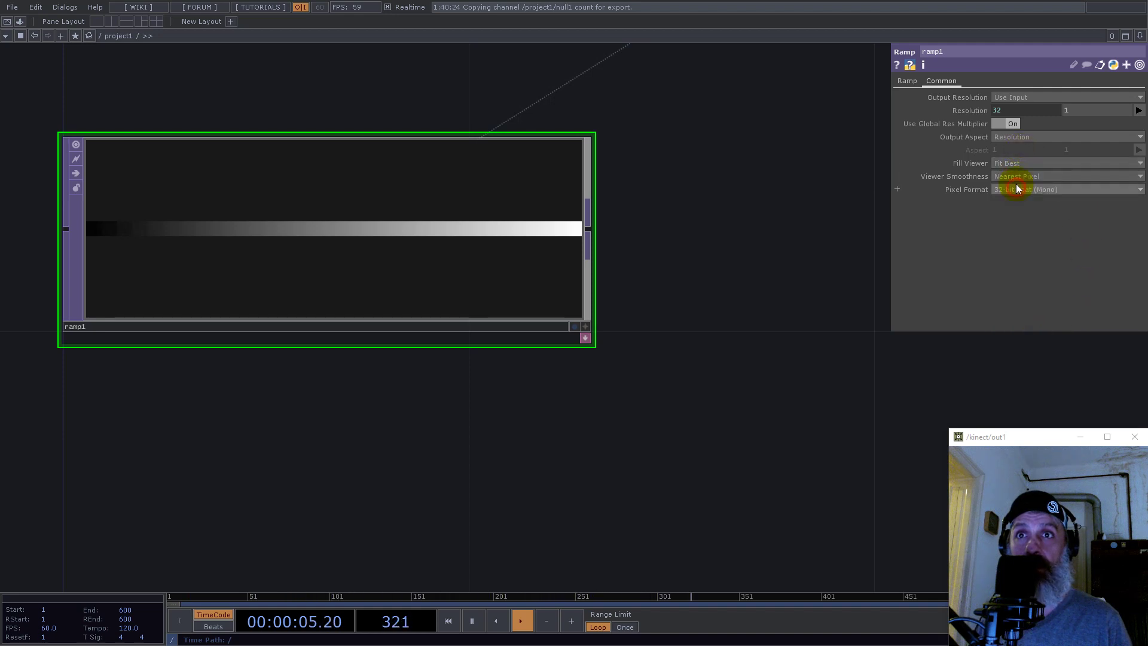
Examine the Ramp TOP's gradient settings and its individual pixels up close
click(906, 81)
scroll(492, 387, down, 5)
scroll(426, 329, up, 2)
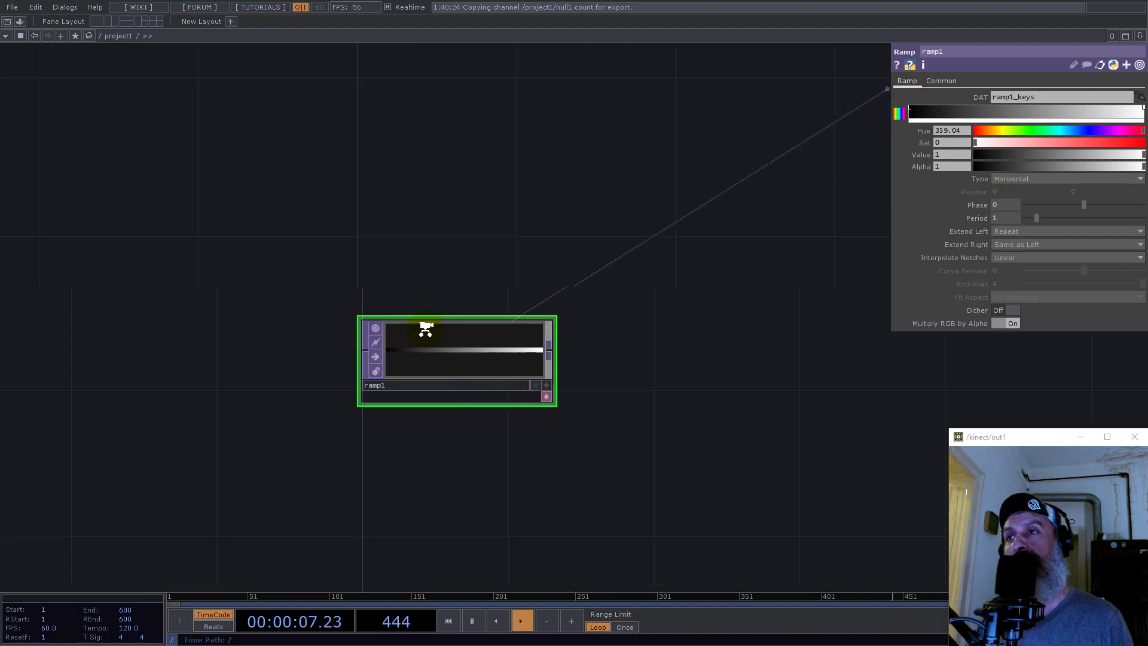
scroll(425, 329, up, 2)
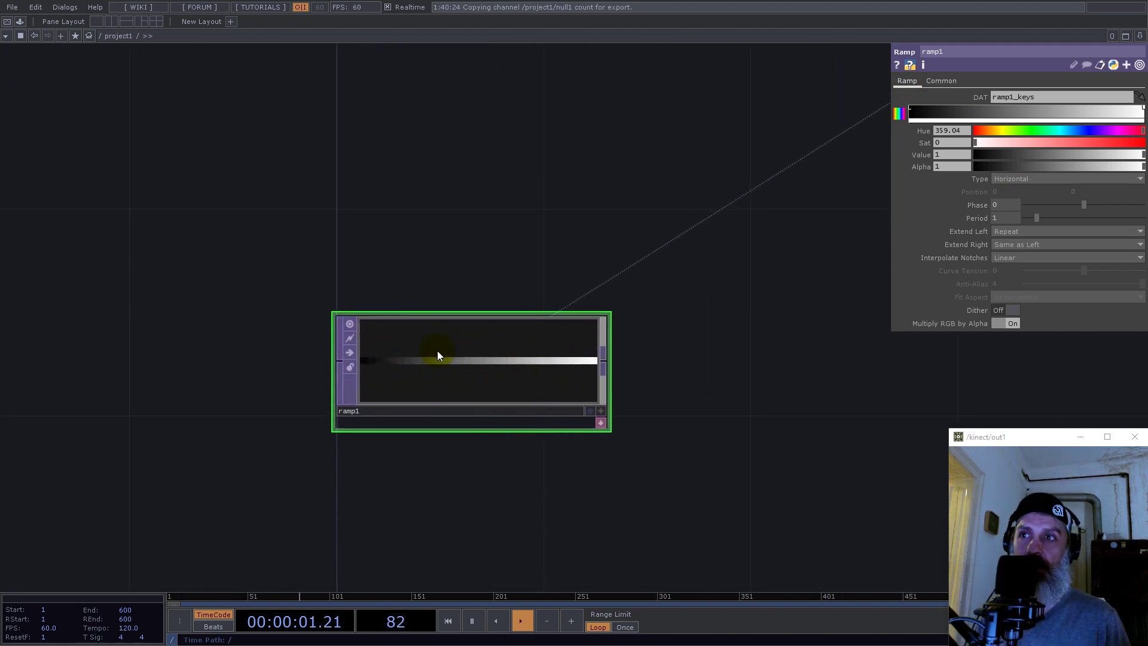
scroll(438, 356, up, 3)
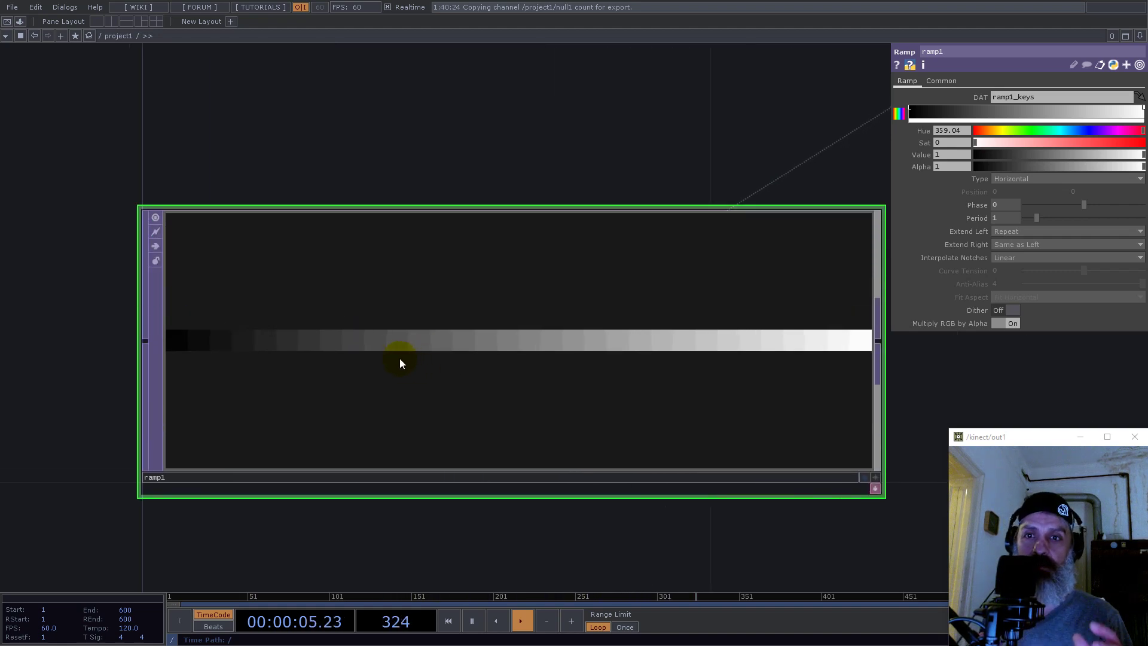
scroll(399, 358, down, 1)
scroll(400, 358, down, 3)
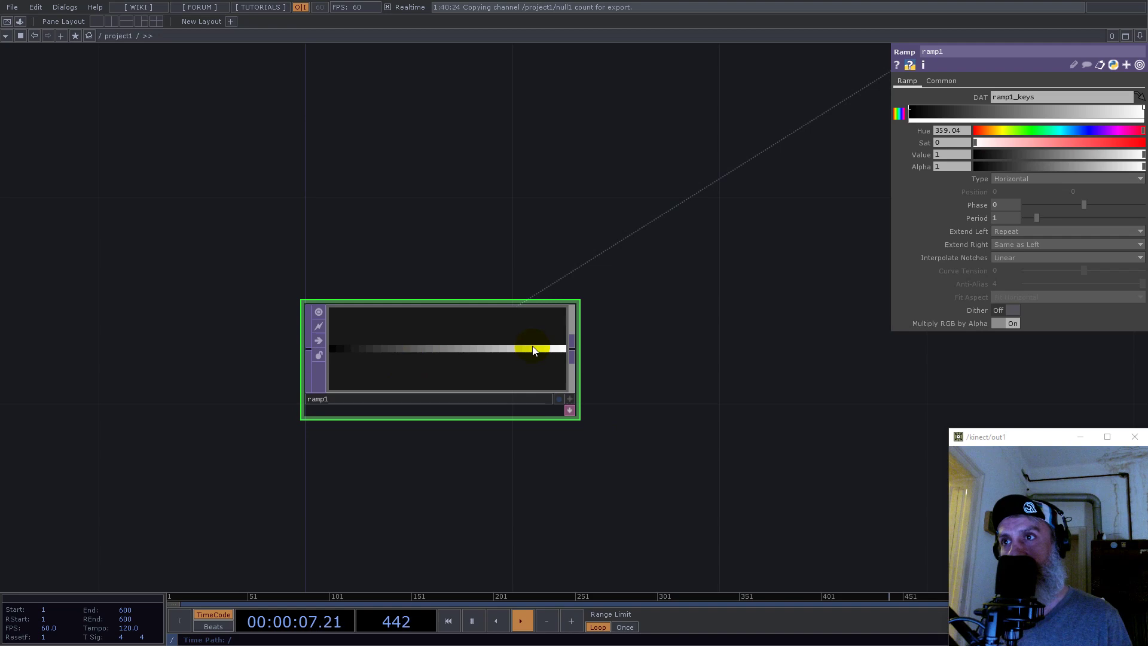
Add a Crop TOP after the Ramp TOP and switch its Crop Right unit to pixels
right_click(486, 339)
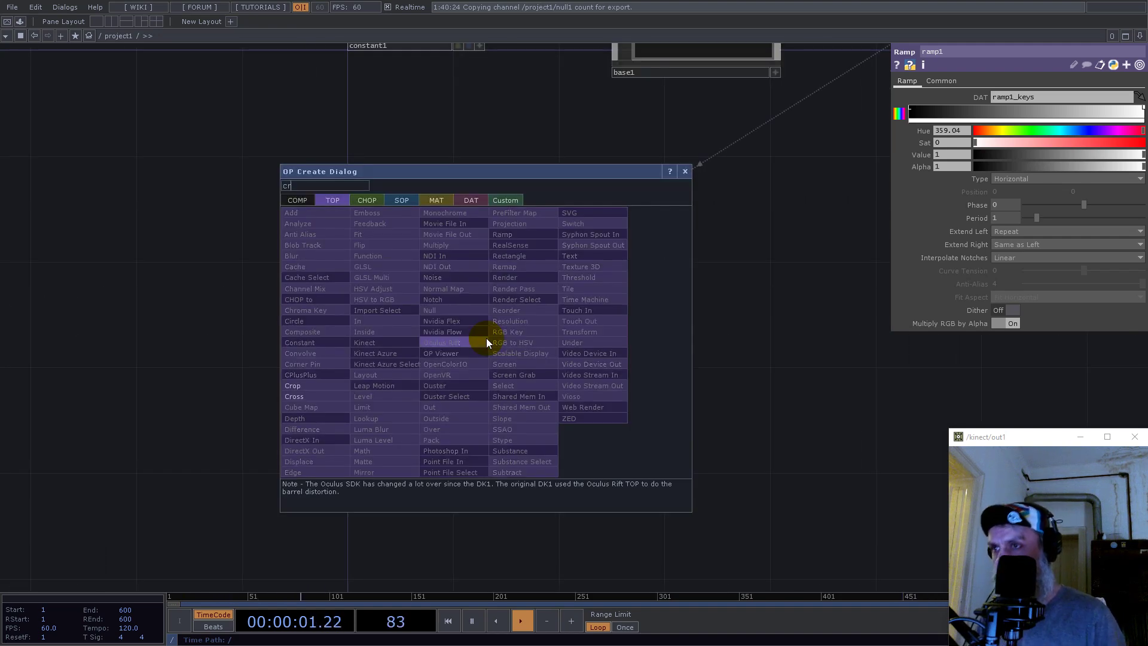
click(307, 388)
click(608, 333)
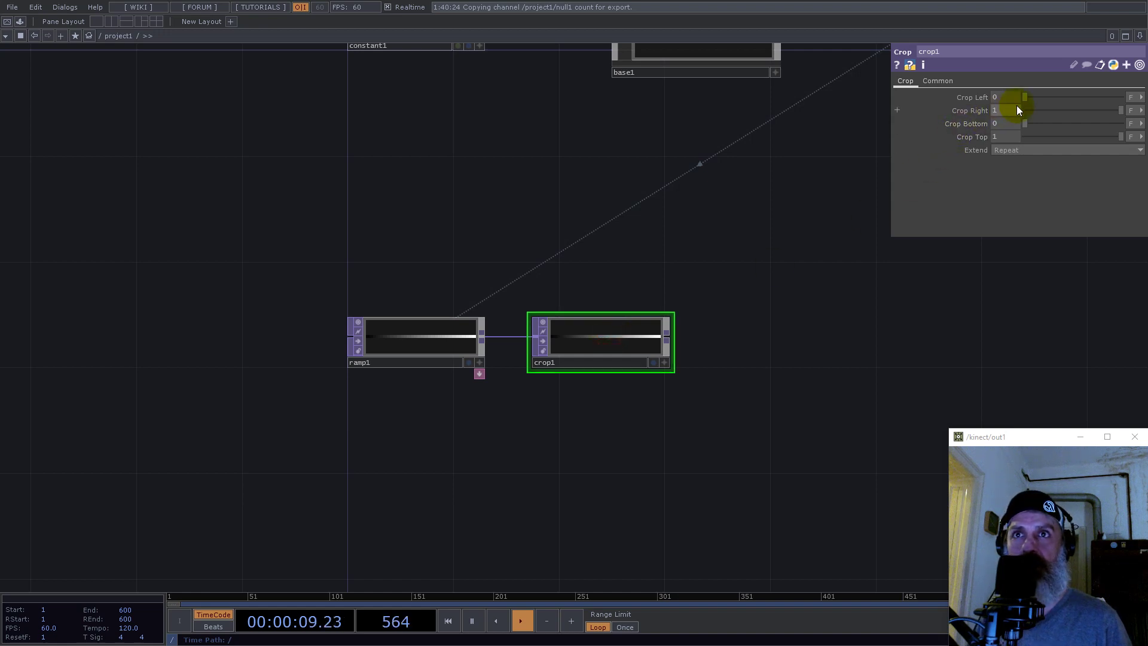
click(1131, 110)
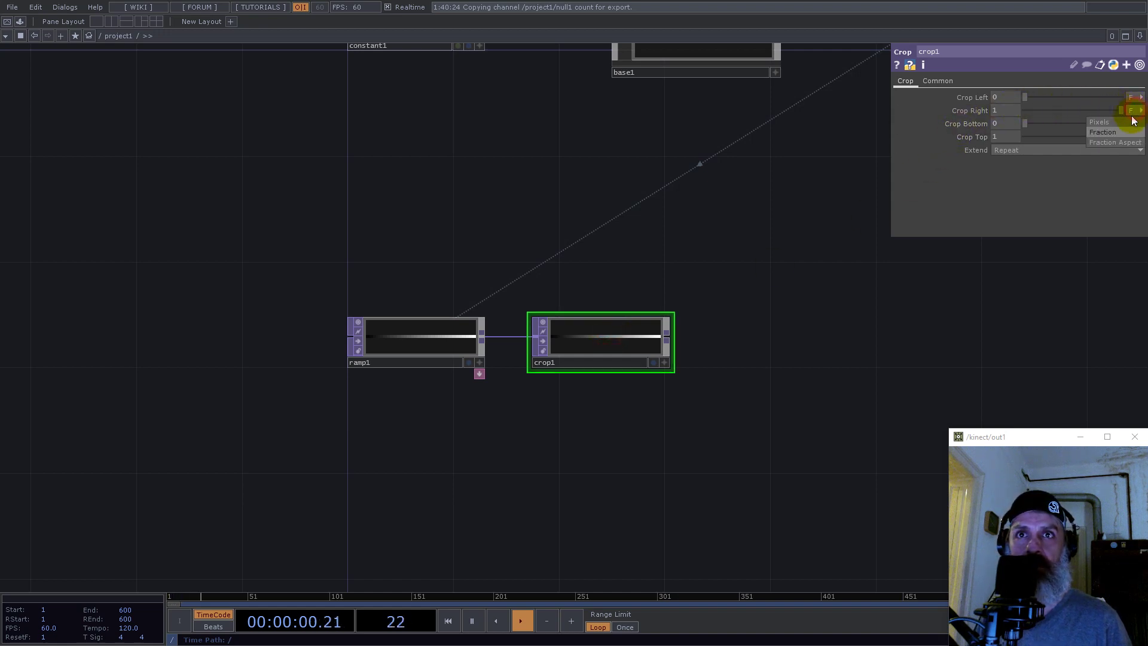
Set the Crop TOP's Input Smoothness and Viewer Smoothness to Nearest Pixel
click(947, 82)
click(1038, 190)
middle_drag(831, 372, 715, 410)
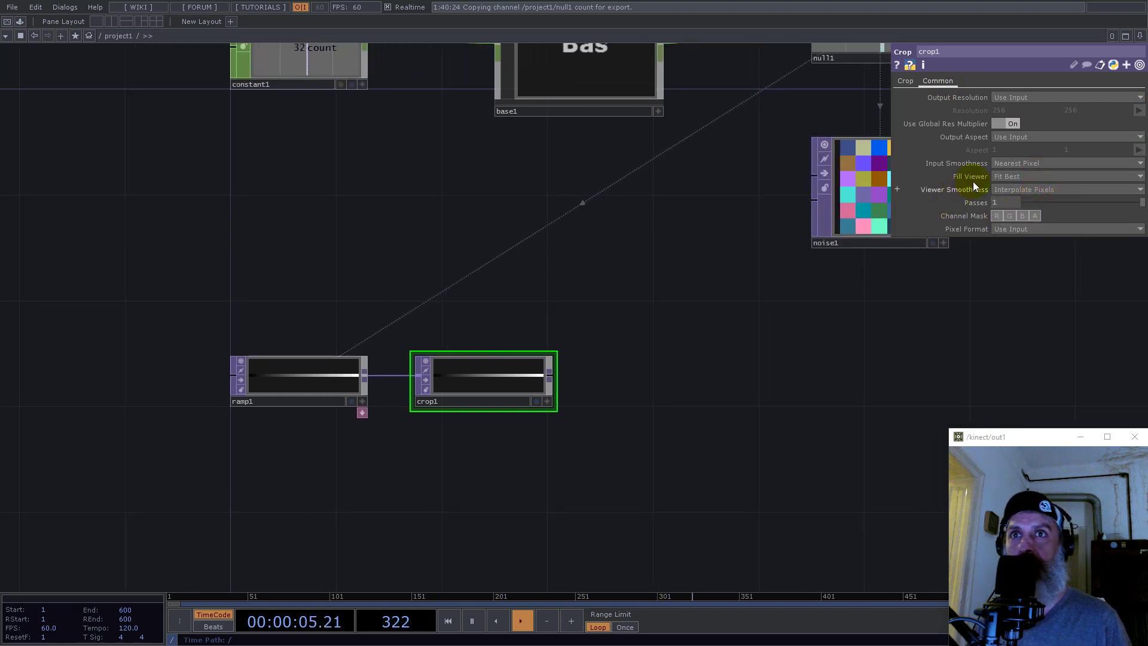
click(1016, 190)
scroll(538, 372, up, 5)
scroll(512, 379, down, 4)
Set the Crop TOP's Crop Right to the null's squared map channel with the expression op('null1')['map']**2
click(904, 84)
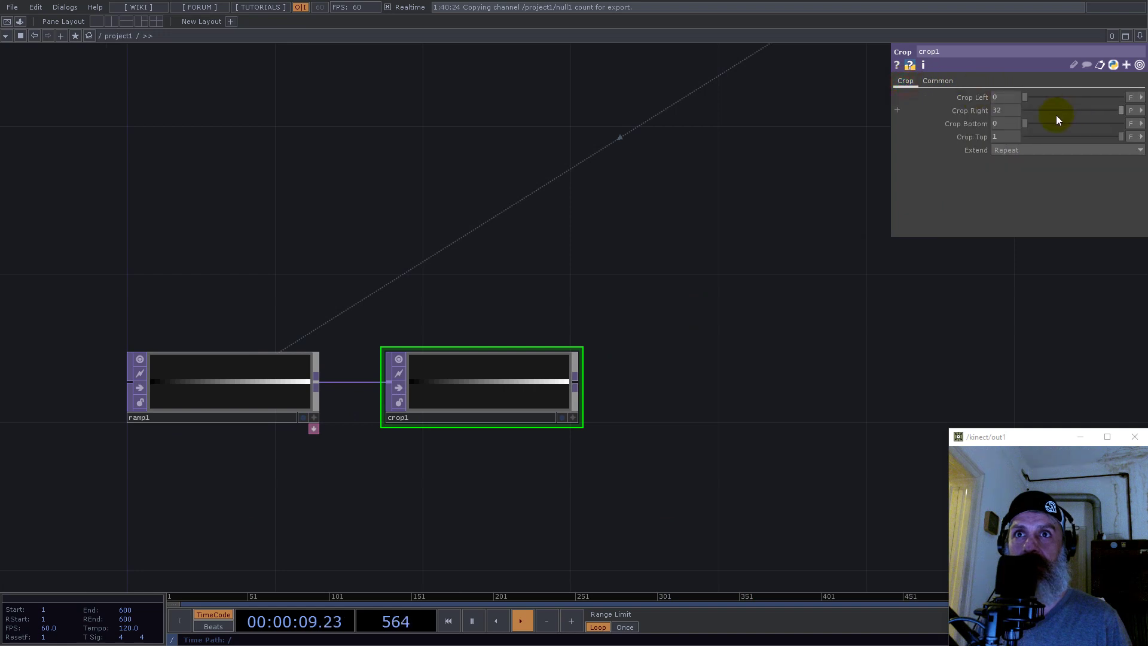
scroll(616, 399, down, 5)
scroll(738, 133, up, 5)
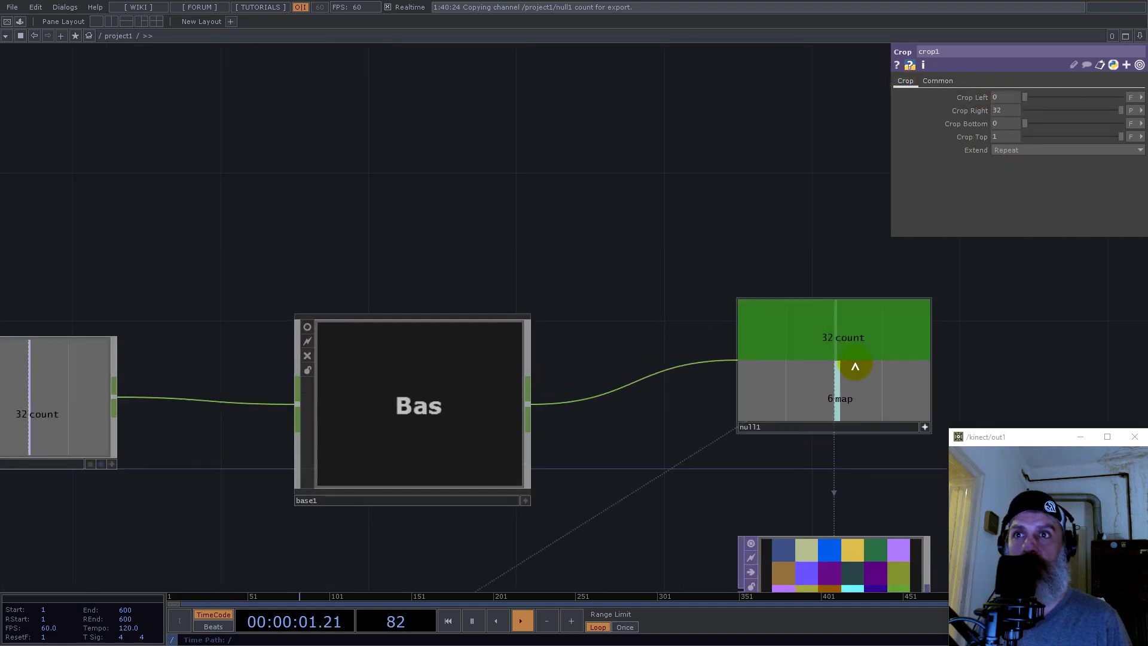
drag(833, 394, 993, 108)
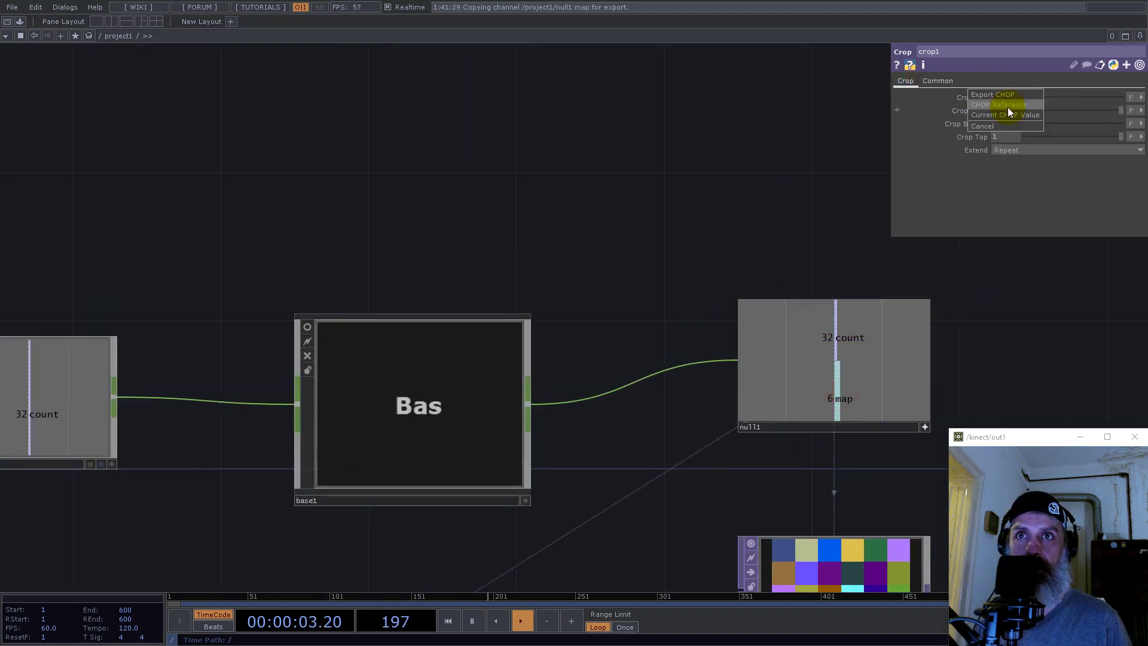
click(1007, 113)
text(**2)
key(Return)
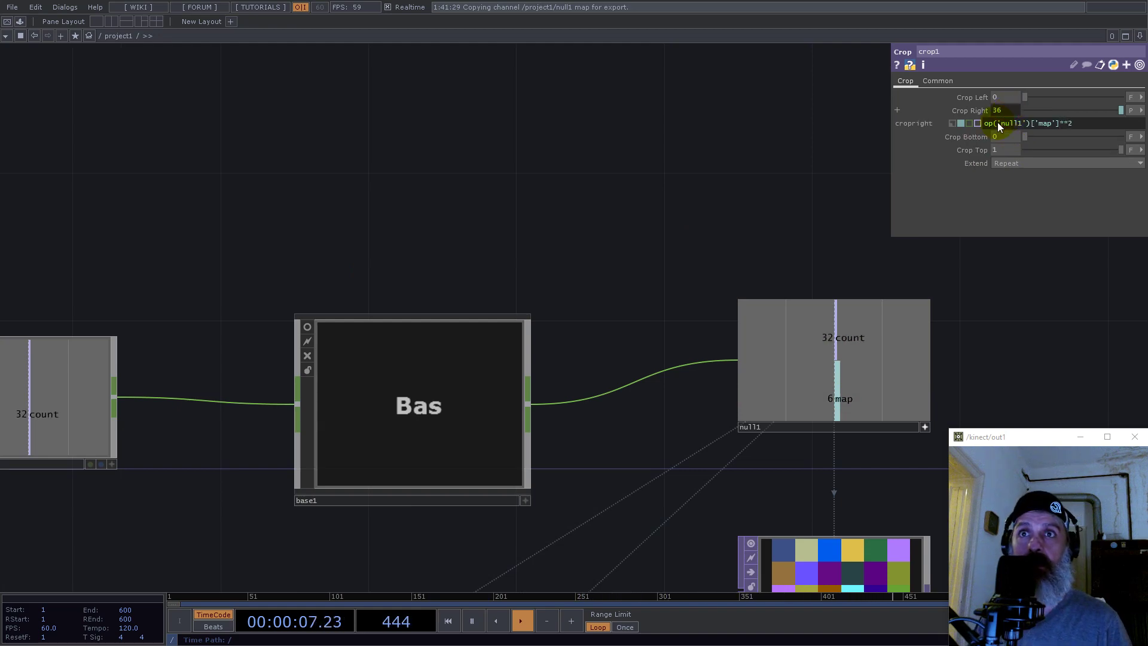
Set the Crop TOP's Extend mode to Zero
scroll(437, 317, down, 1)
scroll(438, 317, down, 5)
scroll(395, 448, up, 8)
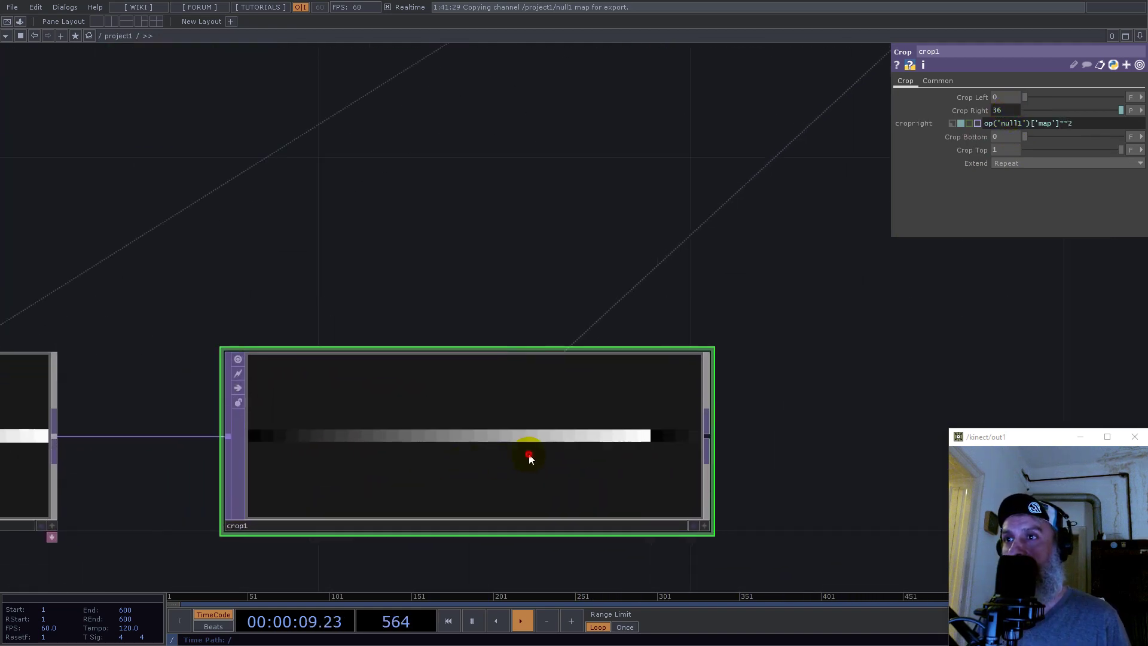
click(1021, 151)
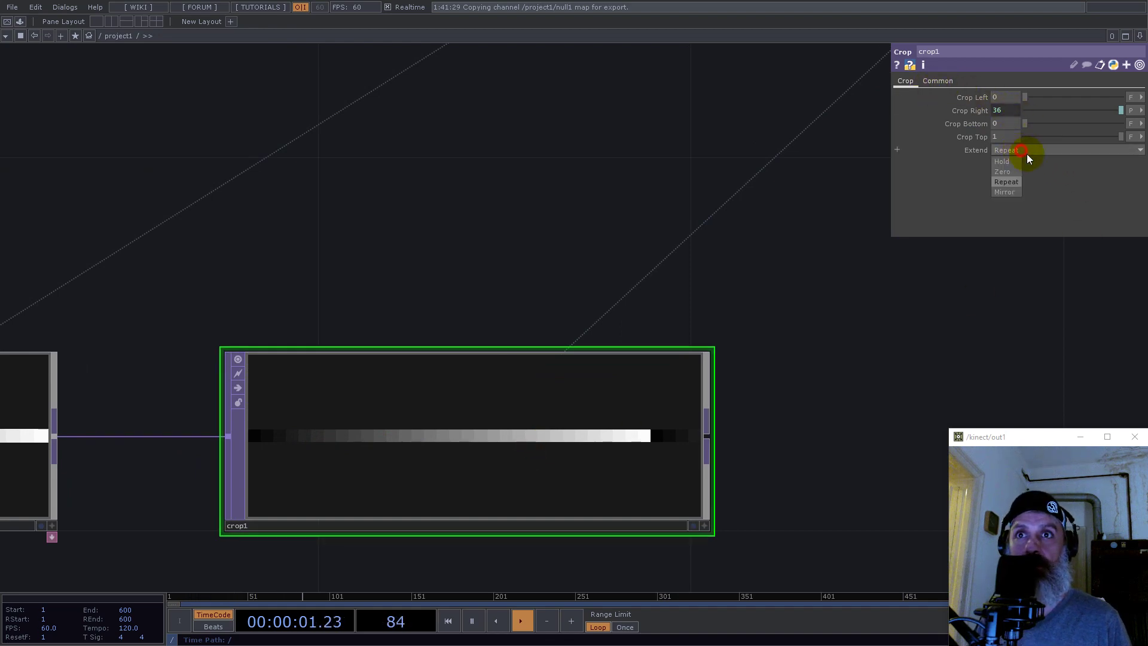
click(1015, 173)
Add a TOP to CHOP operator fed by the Crop TOP and place it directly below crop1
scroll(568, 443, down, 5)
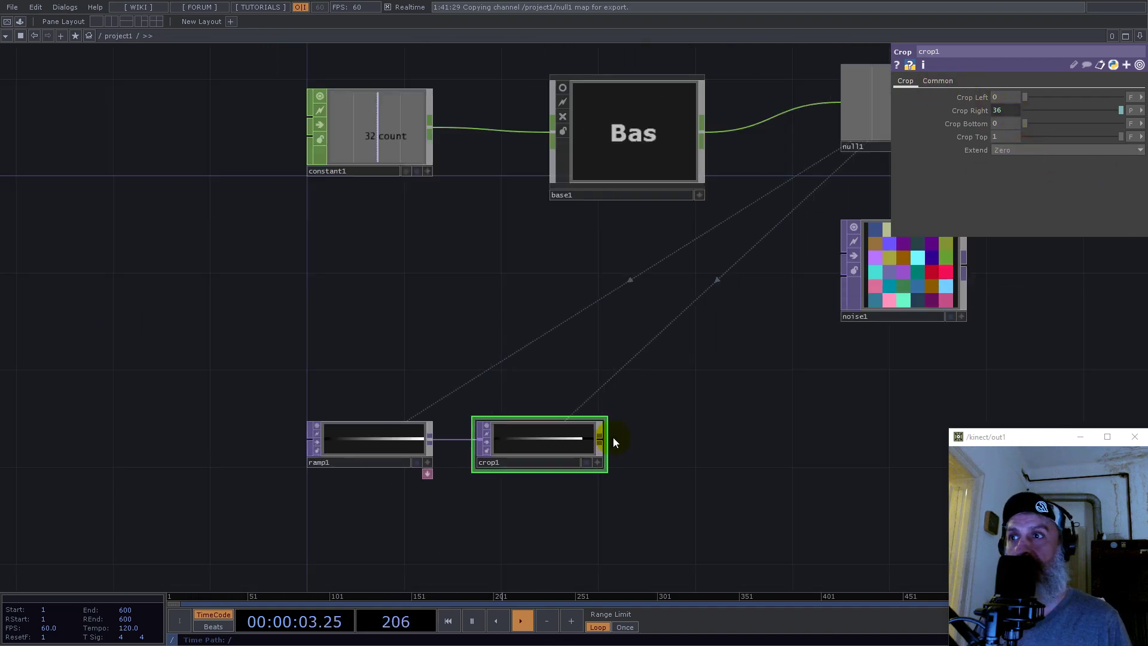
right_click(601, 439)
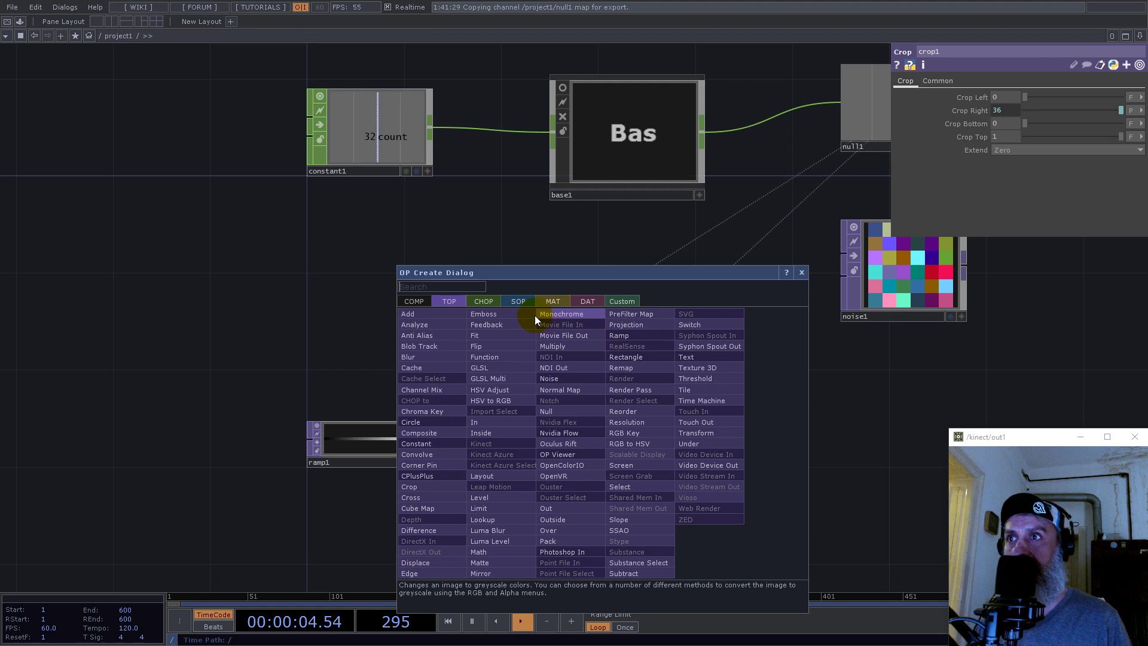
click(484, 299)
click(433, 325)
click(540, 542)
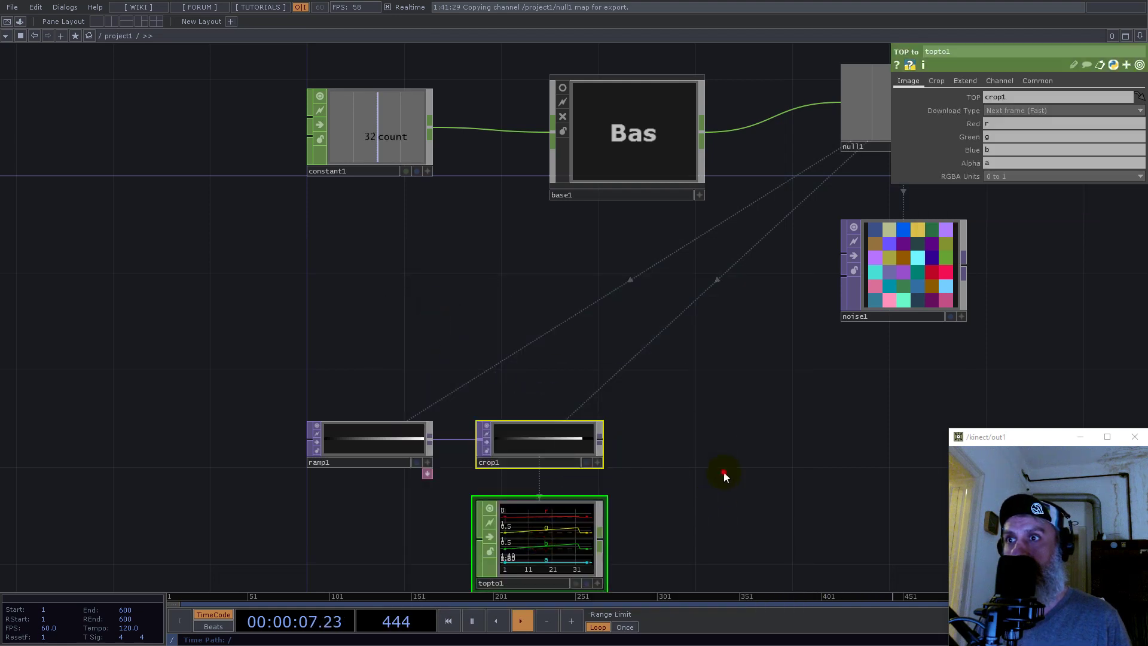
drag(725, 477, 672, 317)
middle_drag(487, 414, 529, 408)
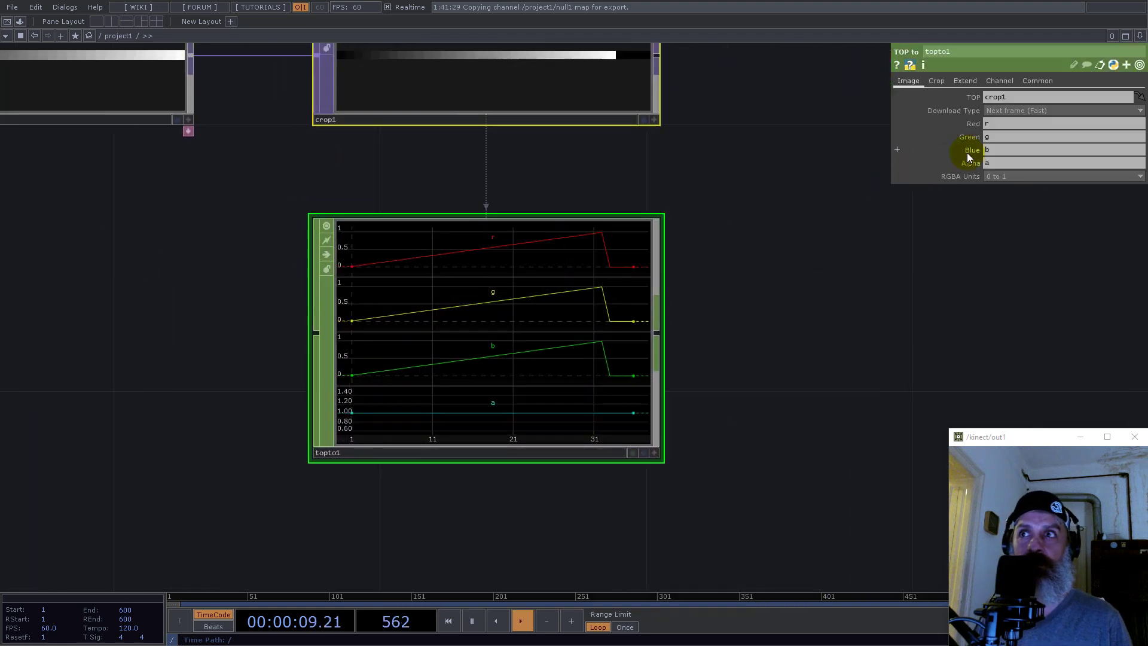
Clear the Green, Blue and Alpha channel names of the TOP to CHOP so only the red channel remains
click(996, 137)
key(BackSpace)
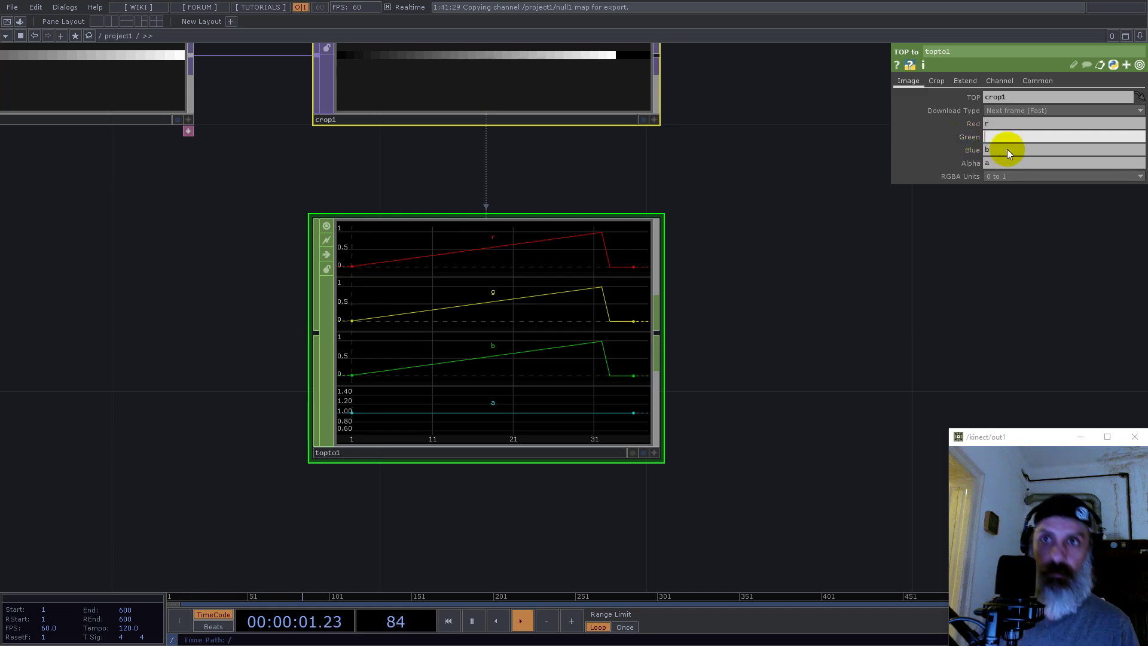
click(1001, 148)
key(BackSpace)
click(1000, 164)
key(BackSpace)
click(744, 350)
Add a Shuffle CHOP after the TOP to CHOP and set its method to Split N Samples
right_click(658, 336)
text(sh)
click(756, 437)
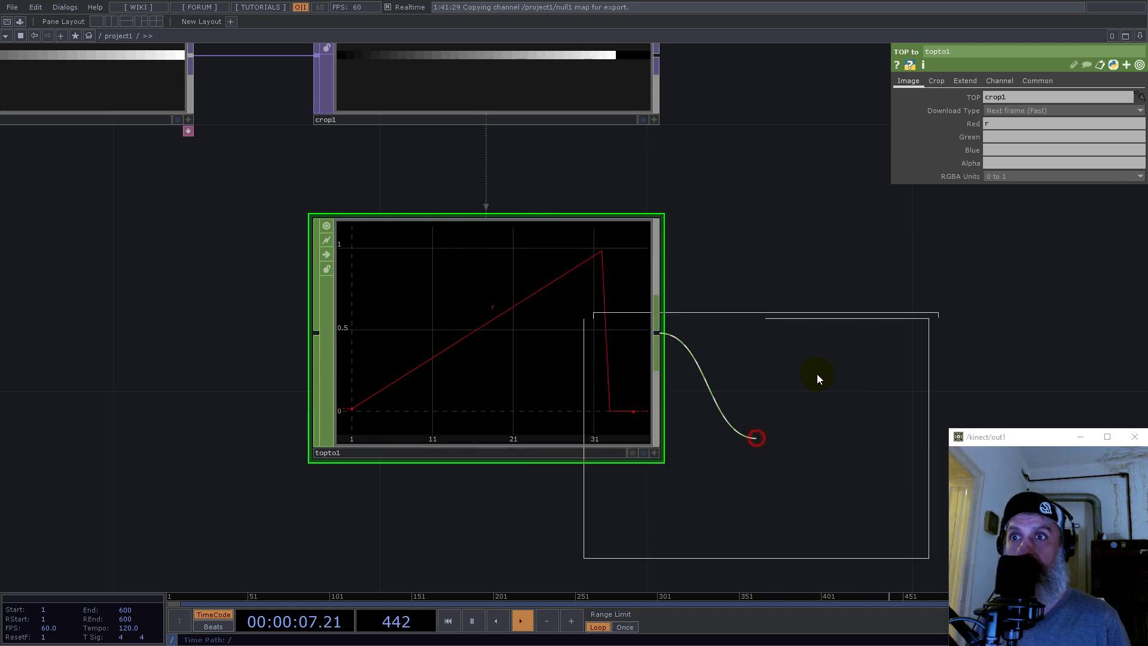
click(957, 338)
click(1011, 97)
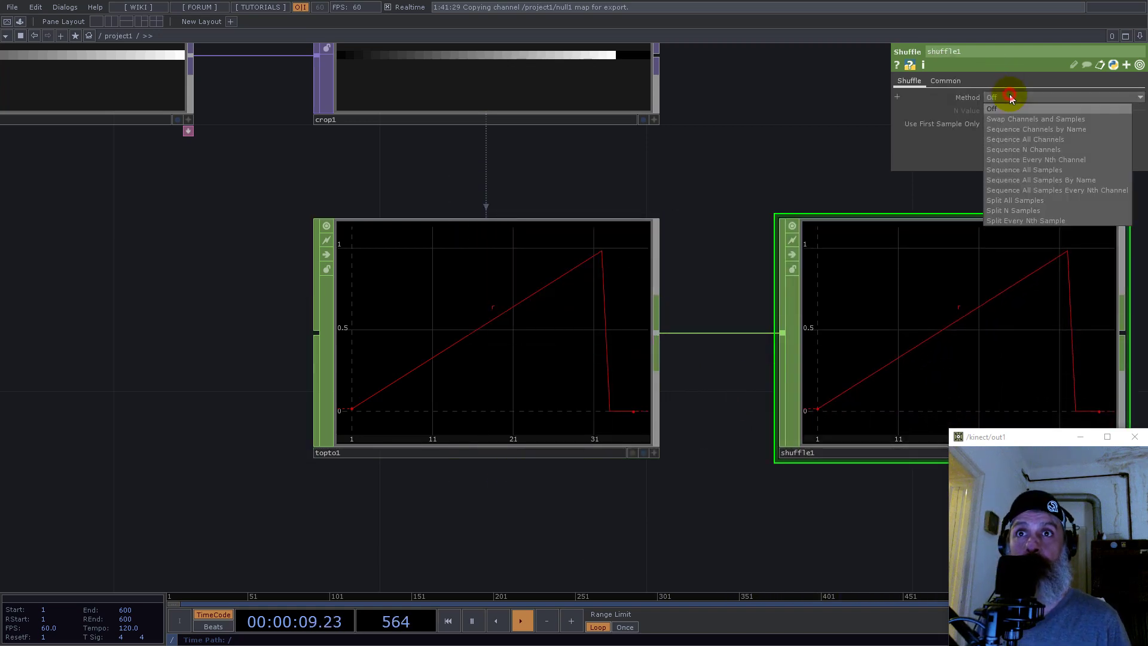
click(1023, 210)
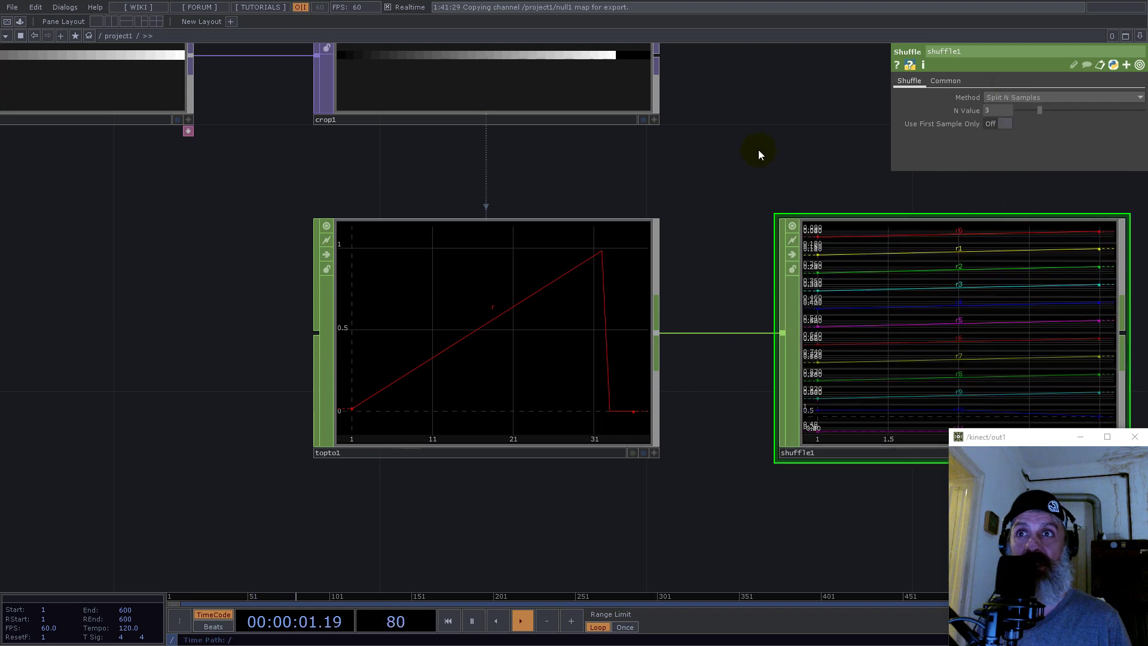
Drive the Shuffle CHOP's N Value with a reference to null1's map channel
scroll(546, 303, down, 5)
drag(533, 308, 408, 422)
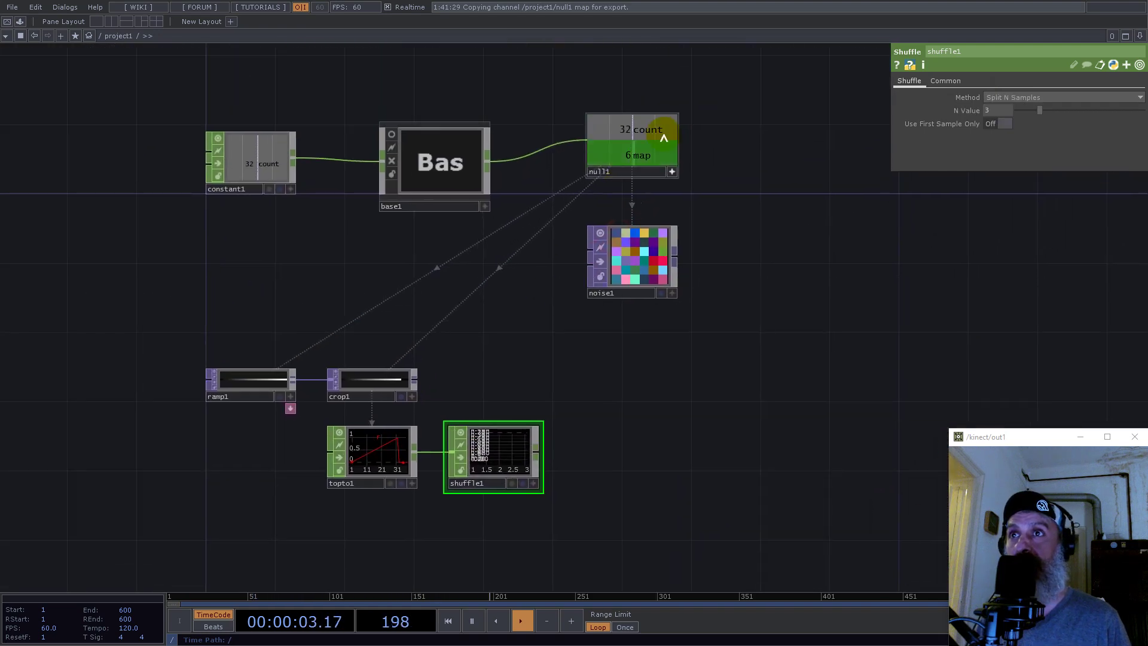
drag(642, 155, 996, 108)
click(997, 110)
text(6)
key(Return)
Add a CHOP to TOP operator above the Shuffle CHOP, fed by it, with Viewer Smoothness set to Nearest Pixel
right_click(537, 451)
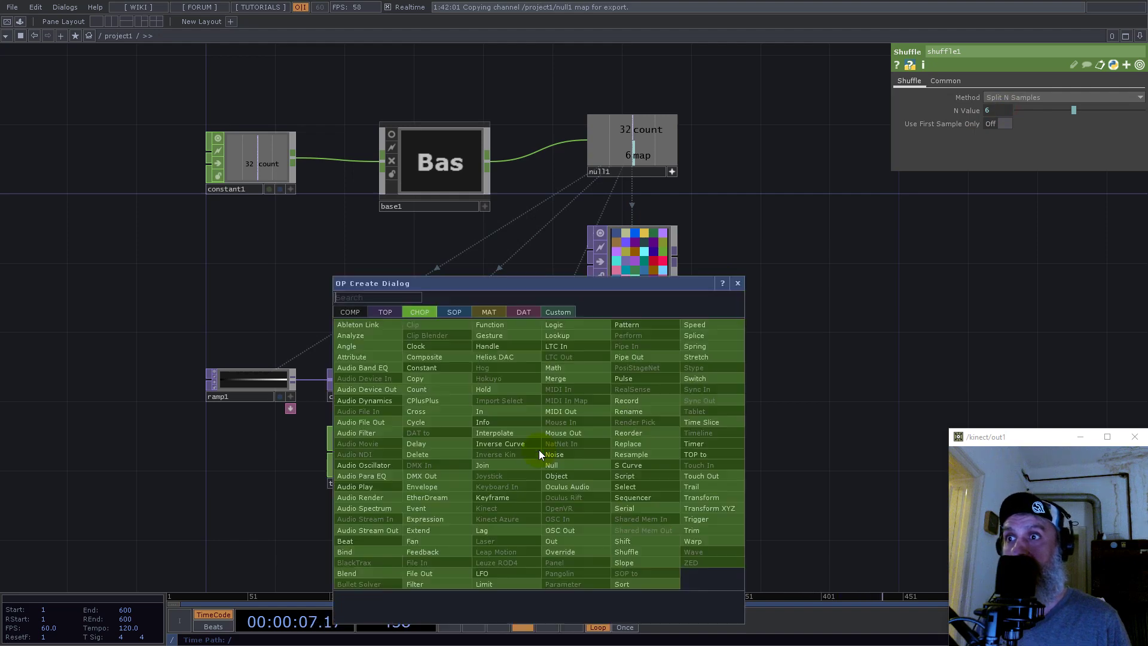
click(386, 312)
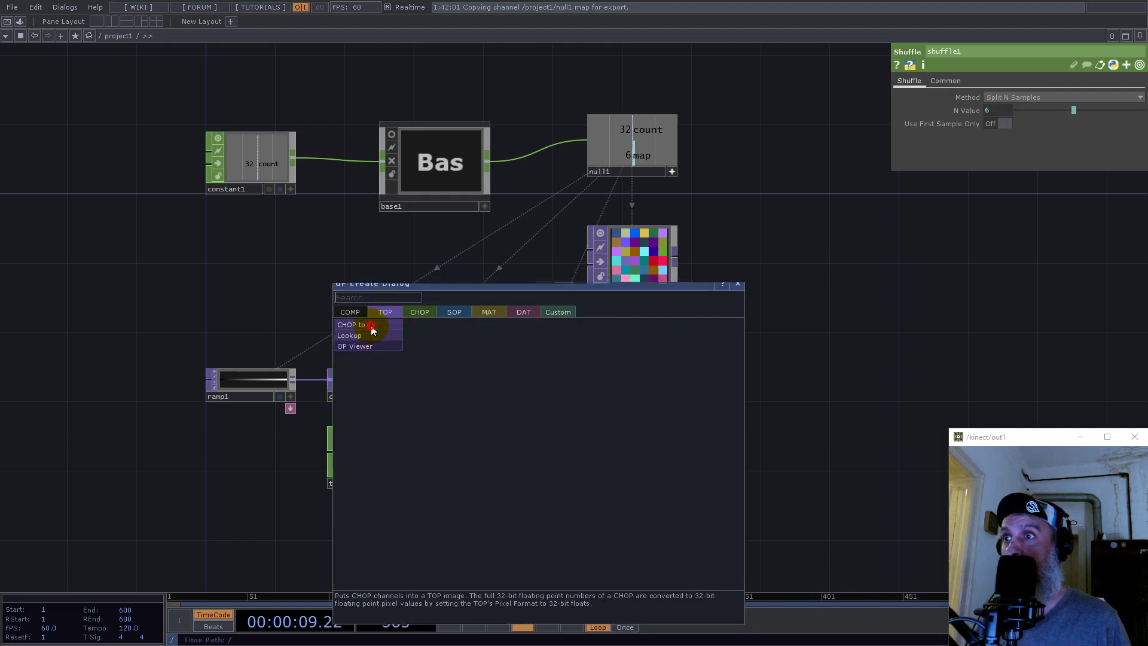
click(370, 325)
click(497, 364)
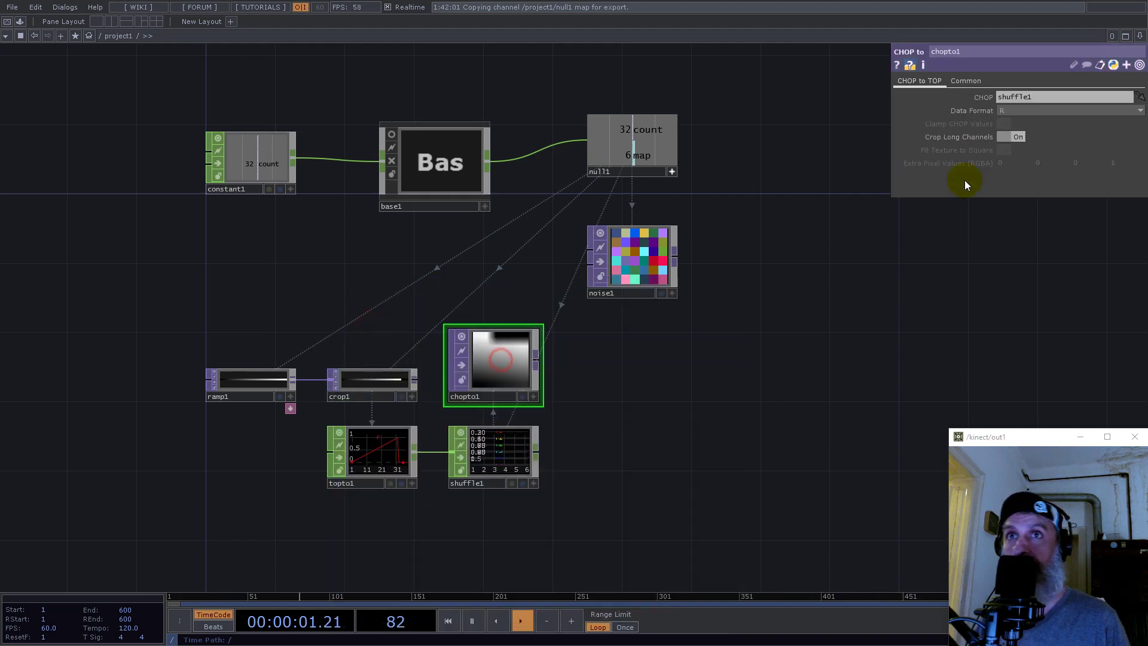
click(966, 81)
click(1017, 176)
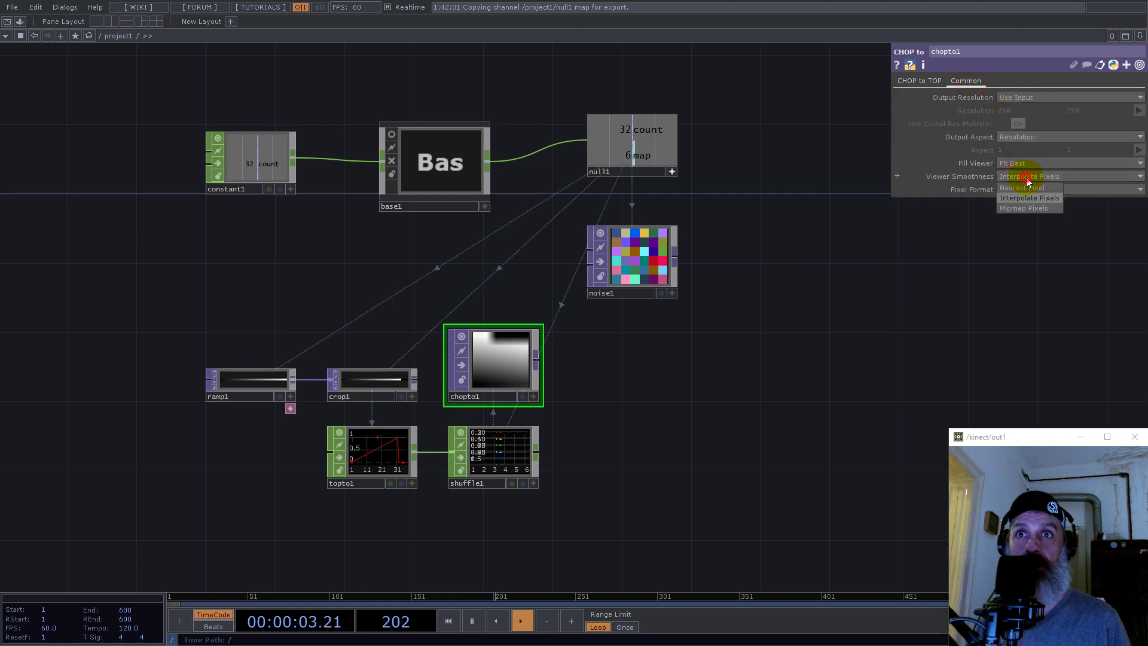
click(1029, 190)
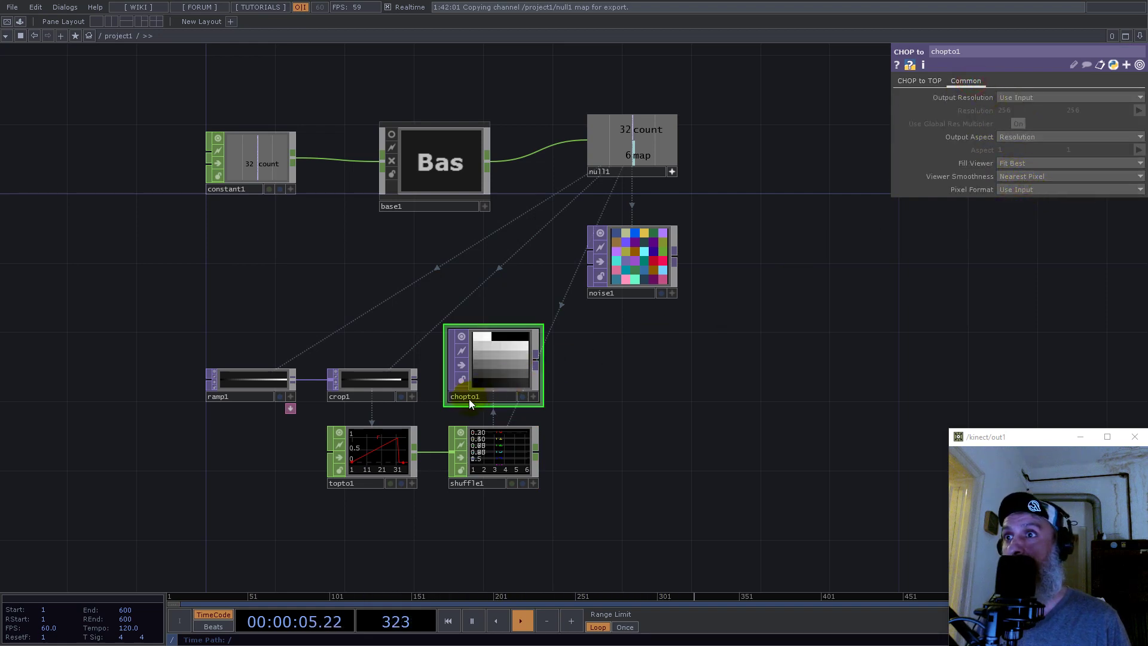
Move the ramp, crop, shuffle and conversion nodes together further down and slightly left in the network
drag(666, 513, 239, 327)
drag(518, 359, 485, 427)
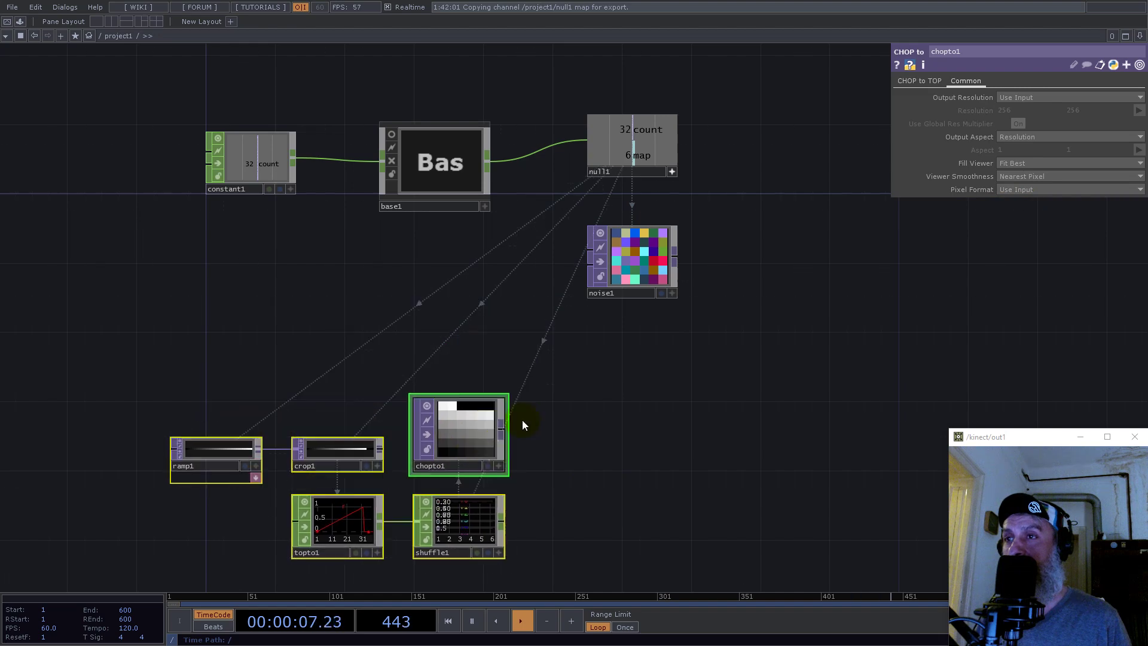
scroll(576, 427, up, 3)
click(573, 431)
Add a Math TOP after the CHOP to TOP
right_click(472, 428)
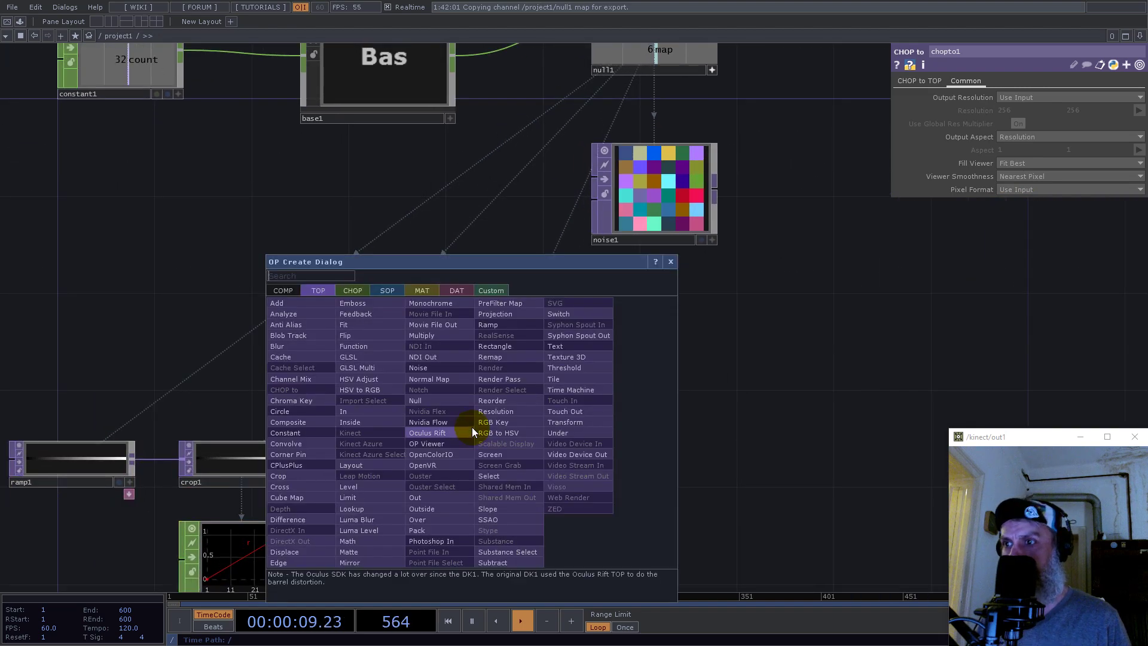
text(math)
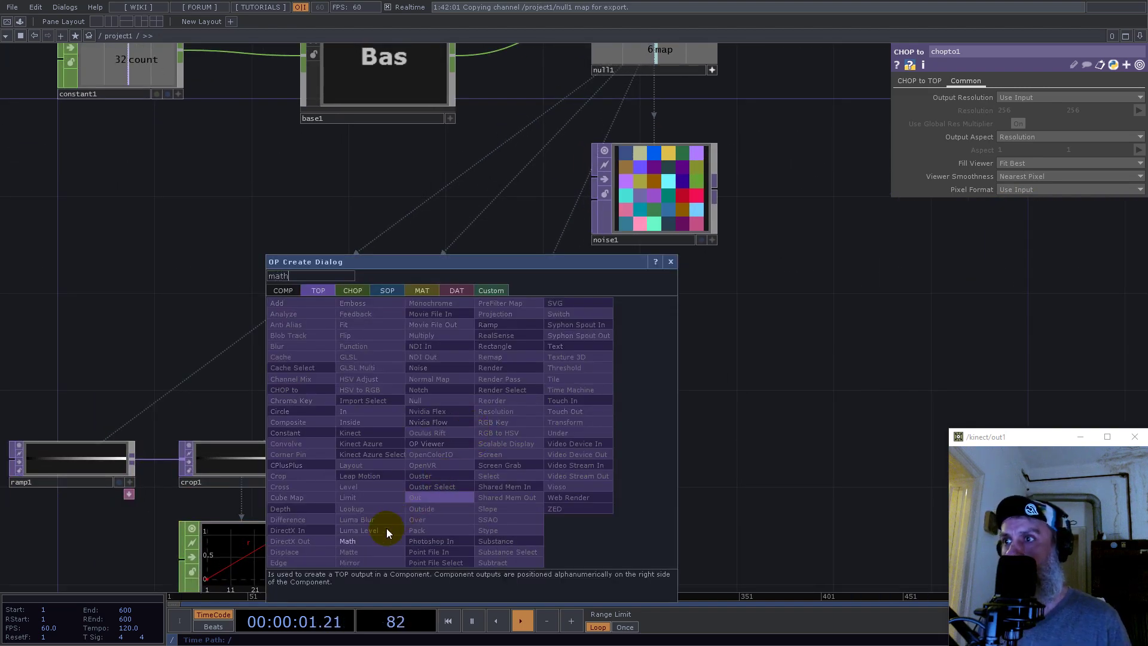
click(364, 541)
click(573, 436)
scroll(421, 430, up, 4)
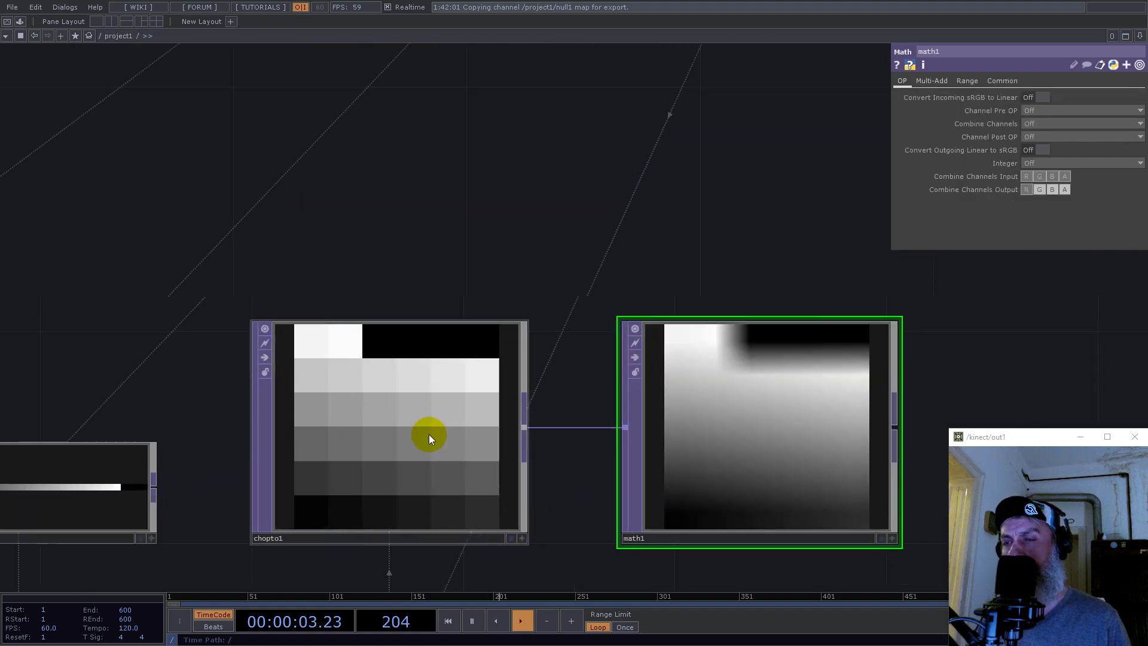
click(833, 383)
Set the Math TOP's Integer option to Ceiling and its Input Smoothness and Viewer Smoothness to Nearest Pixel
click(1038, 162)
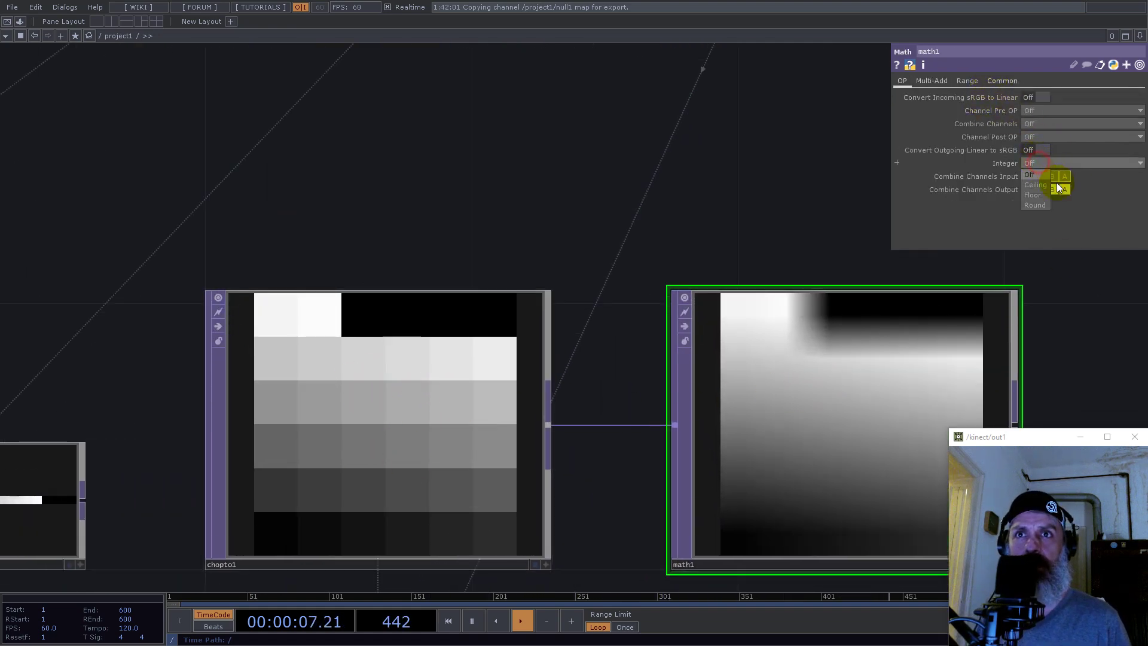
click(1031, 185)
click(1005, 82)
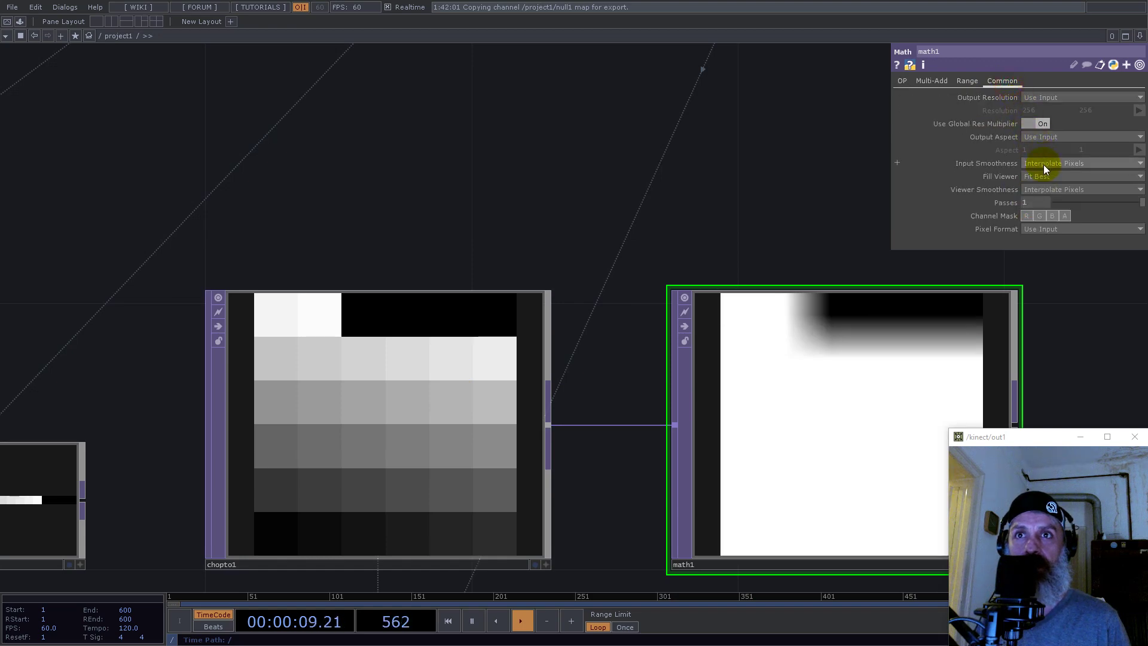
click(1046, 189)
click(1045, 199)
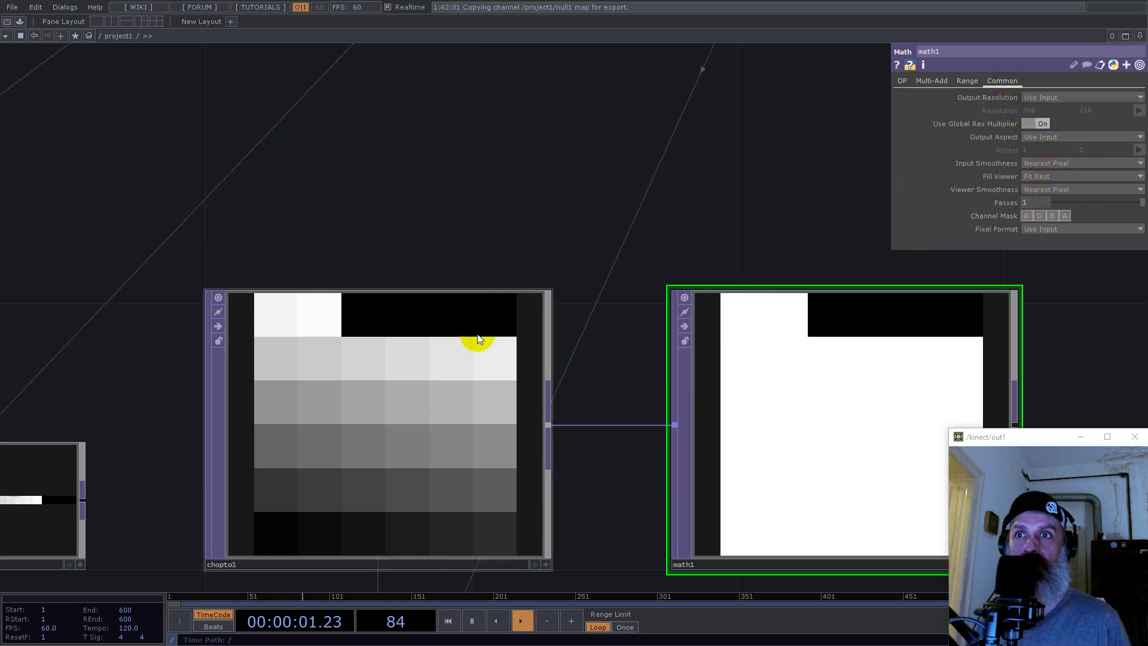
Move the whole ramp-to-math node chain so that the Math TOP sits directly beneath the Noise TOP
scroll(474, 333, down, 5)
click(699, 265)
drag(694, 270, 662, 322)
drag(188, 421, 187, 421)
drag(554, 391, 605, 339)
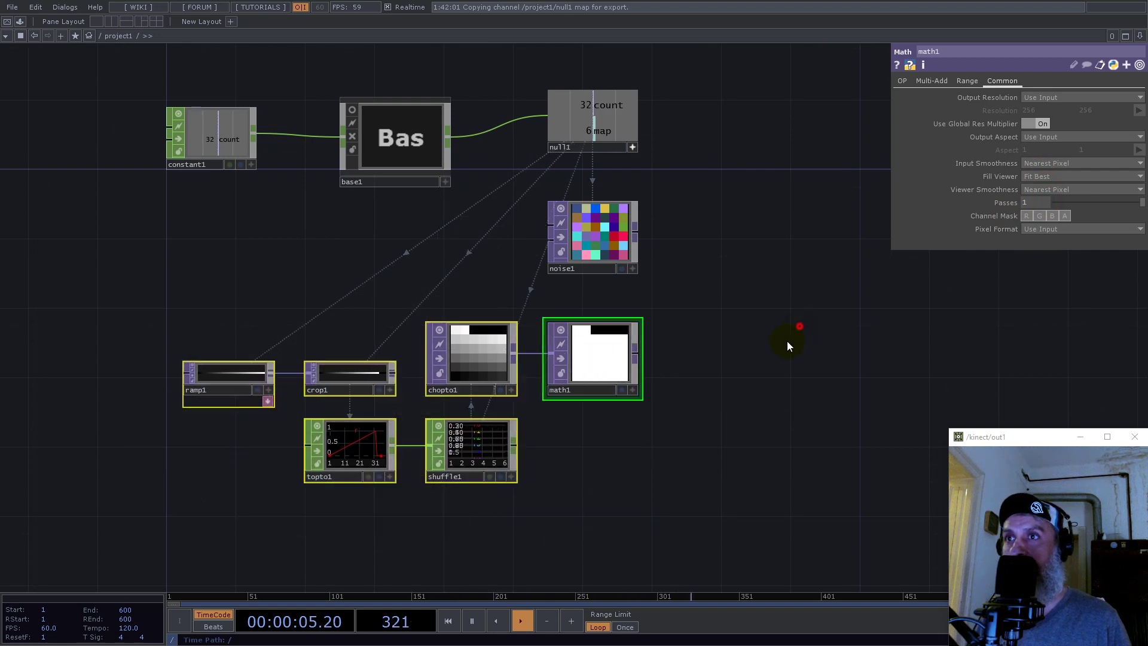
Add a Multiply TOP after the Math TOP and connect the Noise TOP to its second input
drag(788, 344, 637, 445)
key(Tab)
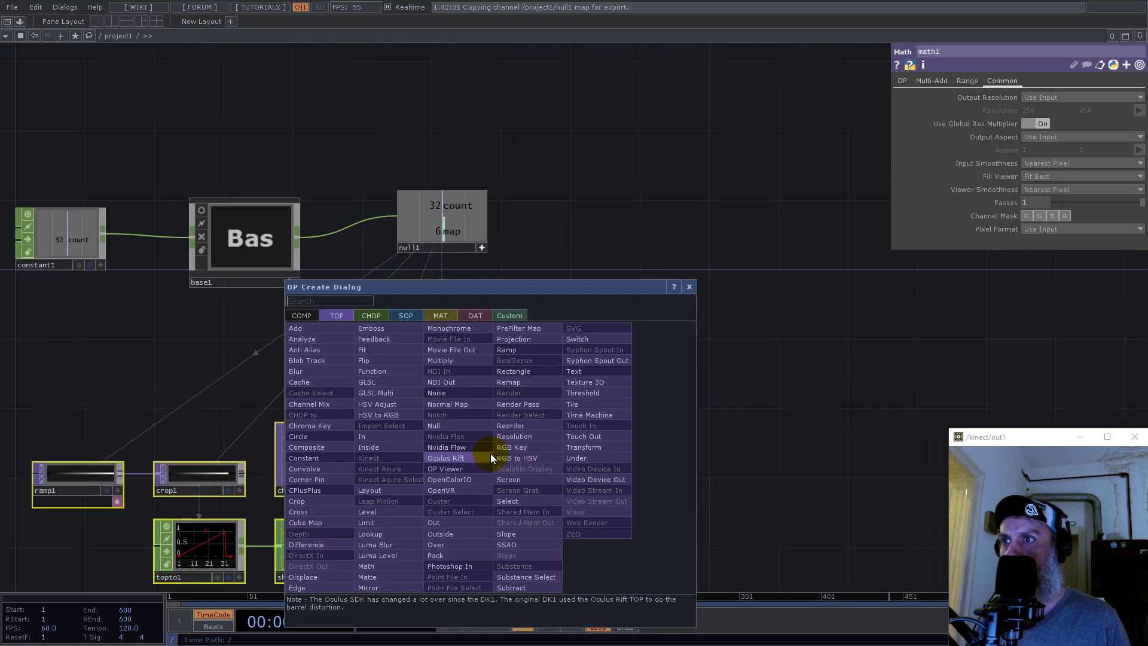
text(mul)
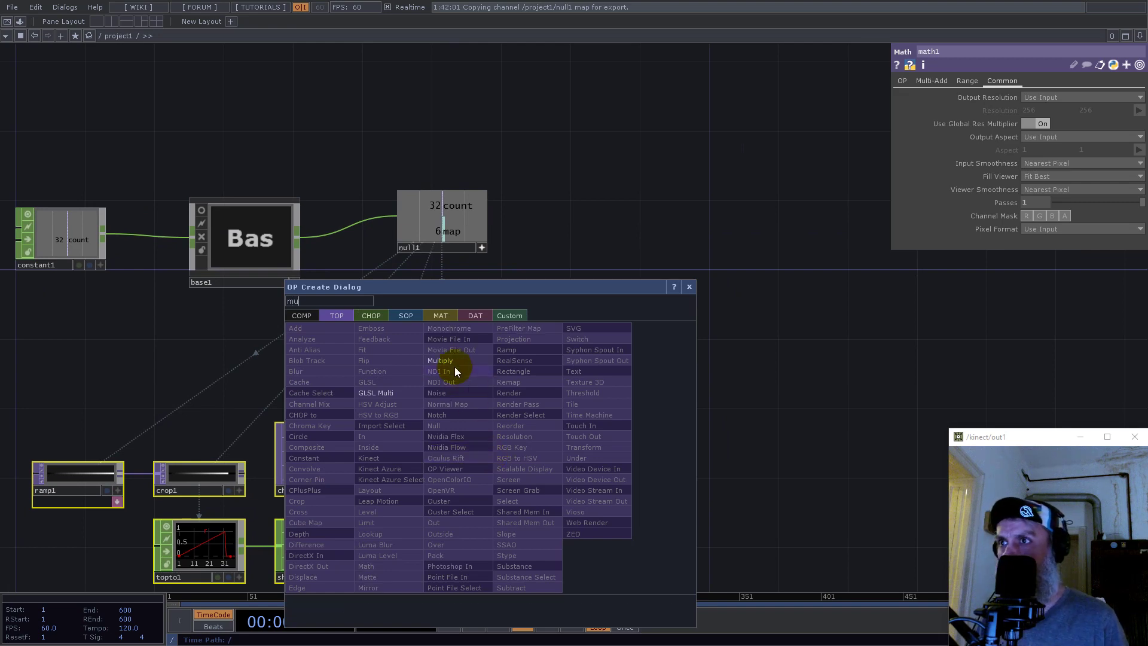
click(453, 363)
click(644, 367)
click(484, 335)
click(609, 376)
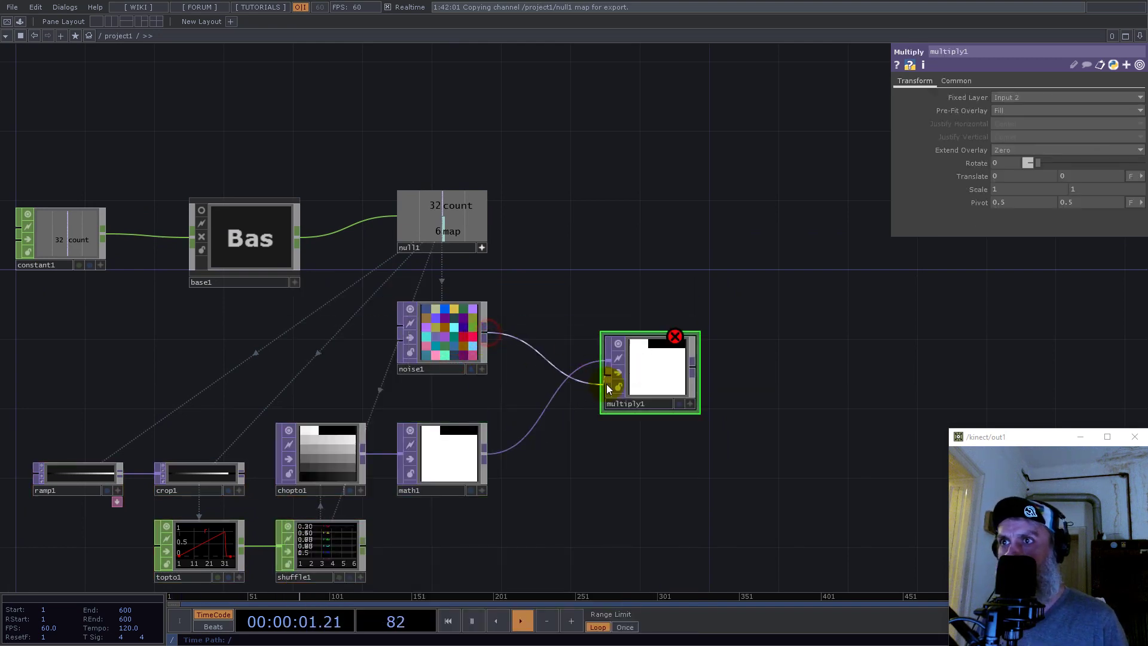
Set the Multiply TOP's Input Smoothness and Viewer Smoothness to Nearest Pixel
mouse_move(645, 371)
mouse_down()
mouse_move(605, 390)
mouse_move(645, 388)
mouse_move(617, 383)
mouse_up()
click(924, 161)
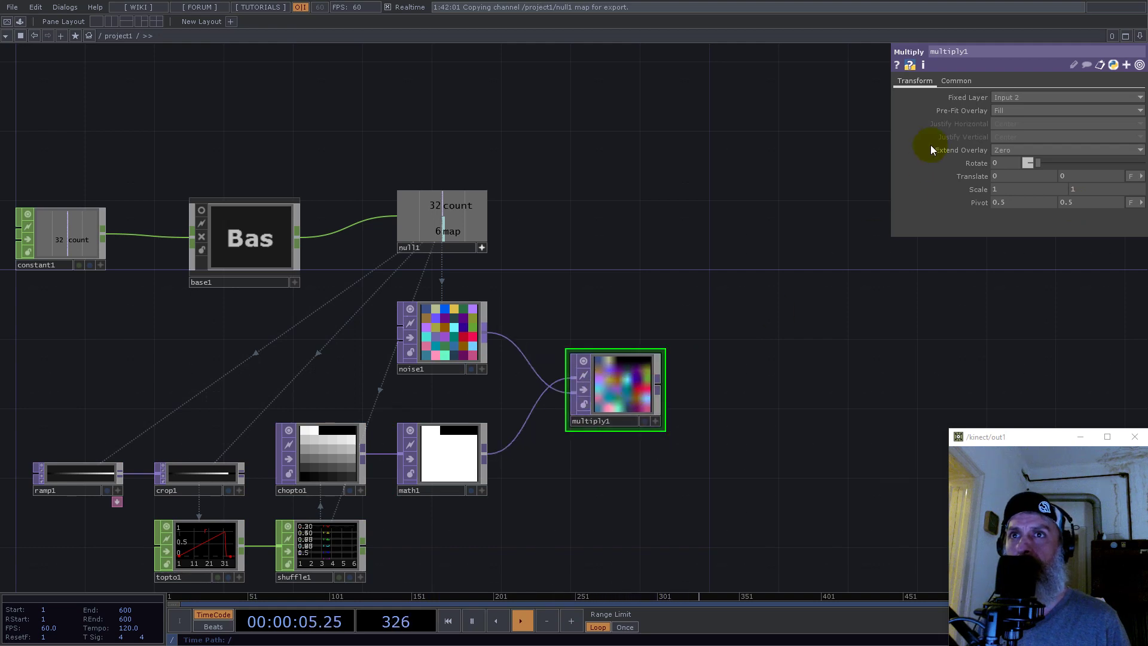
click(952, 81)
click(1029, 189)
click(1019, 202)
scroll(619, 394, up, 5)
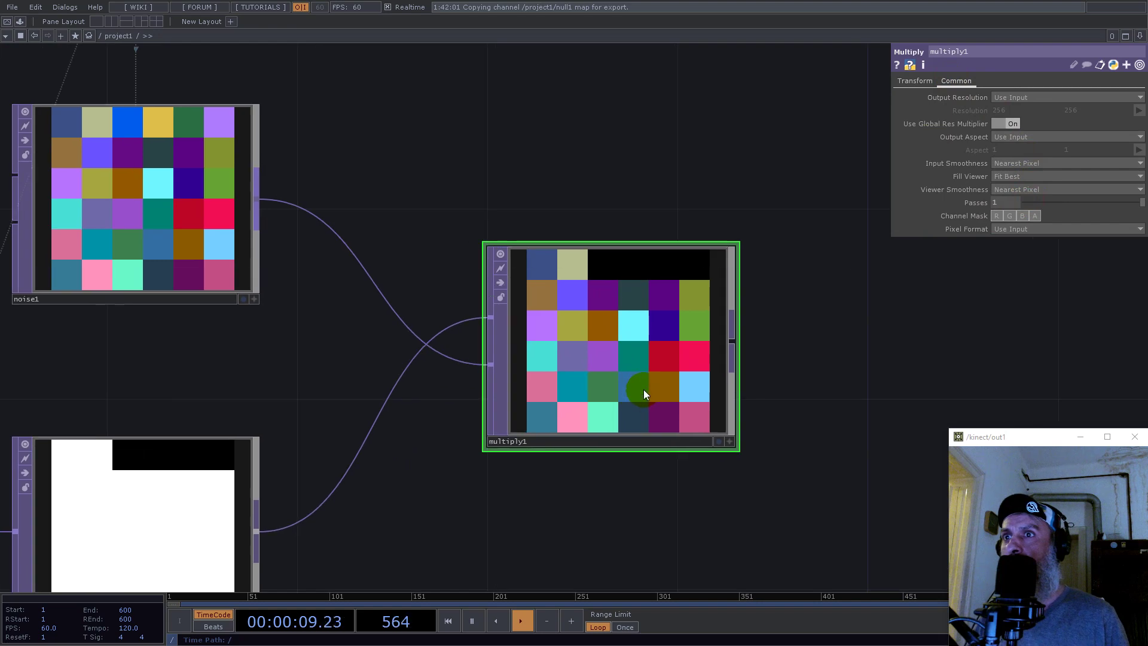
Add a Reorder TOP after the Multiply TOP and connect the Math TOP to its second input
scroll(644, 390, down, 3)
right_click(691, 363)
text(r)
click(715, 335)
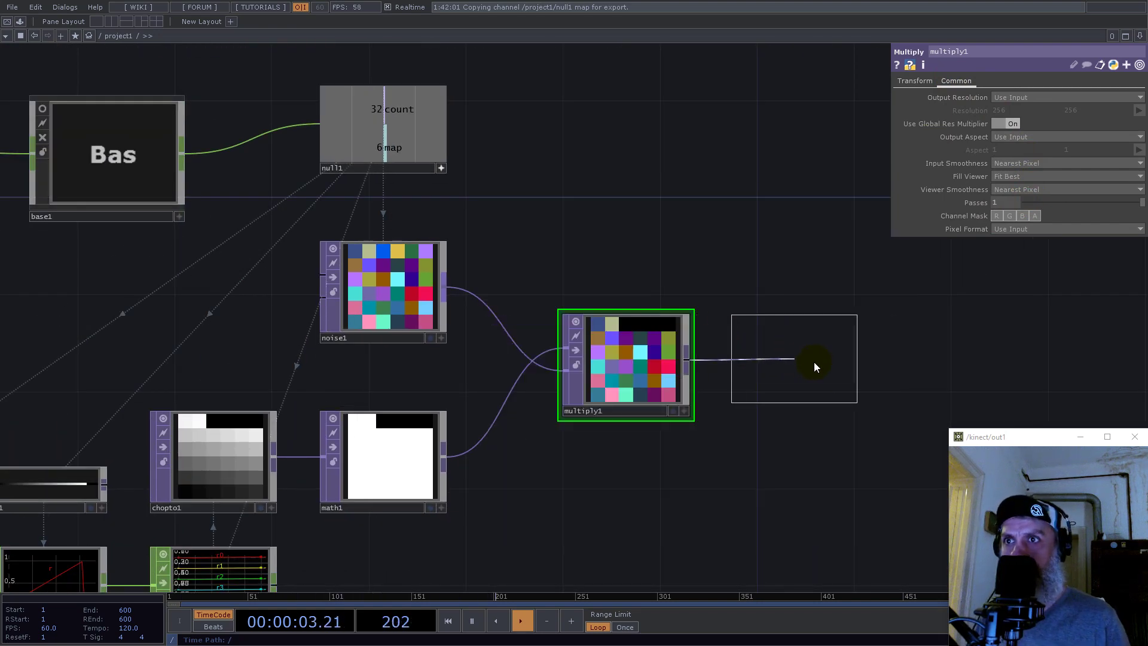
click(801, 380)
mouse_move(447, 460)
mouse_down()
mouse_move(751, 392)
mouse_move(752, 357)
mouse_move(820, 360)
mouse_up()
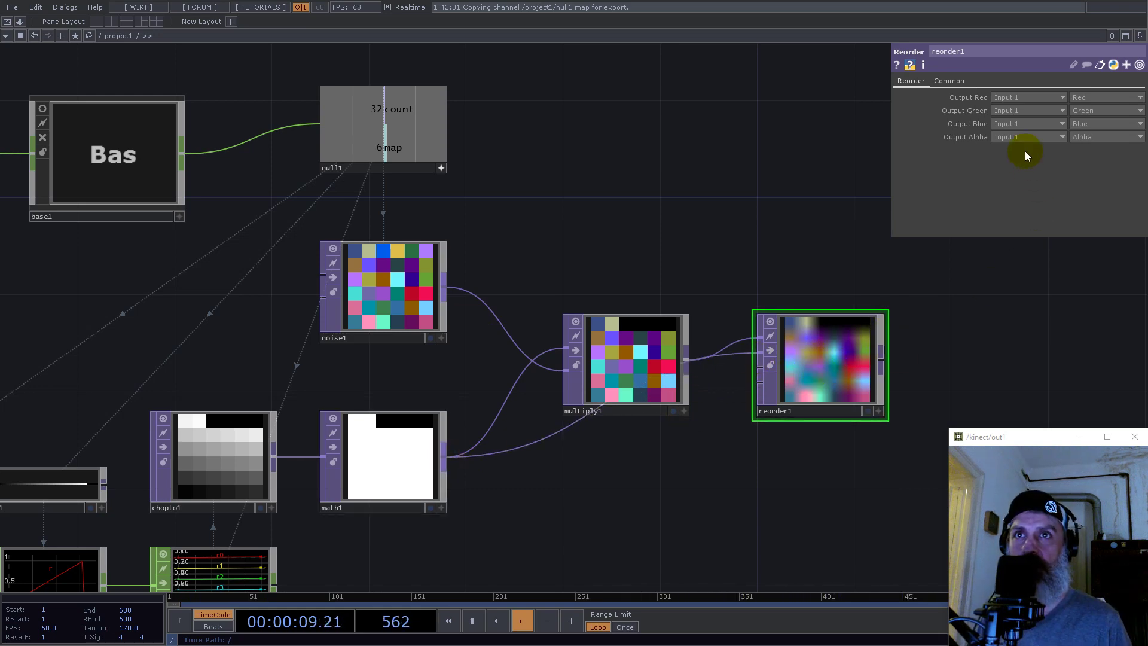
Set the Reorder TOP's Pixel Format to 32-bit float (RGBA)
click(951, 82)
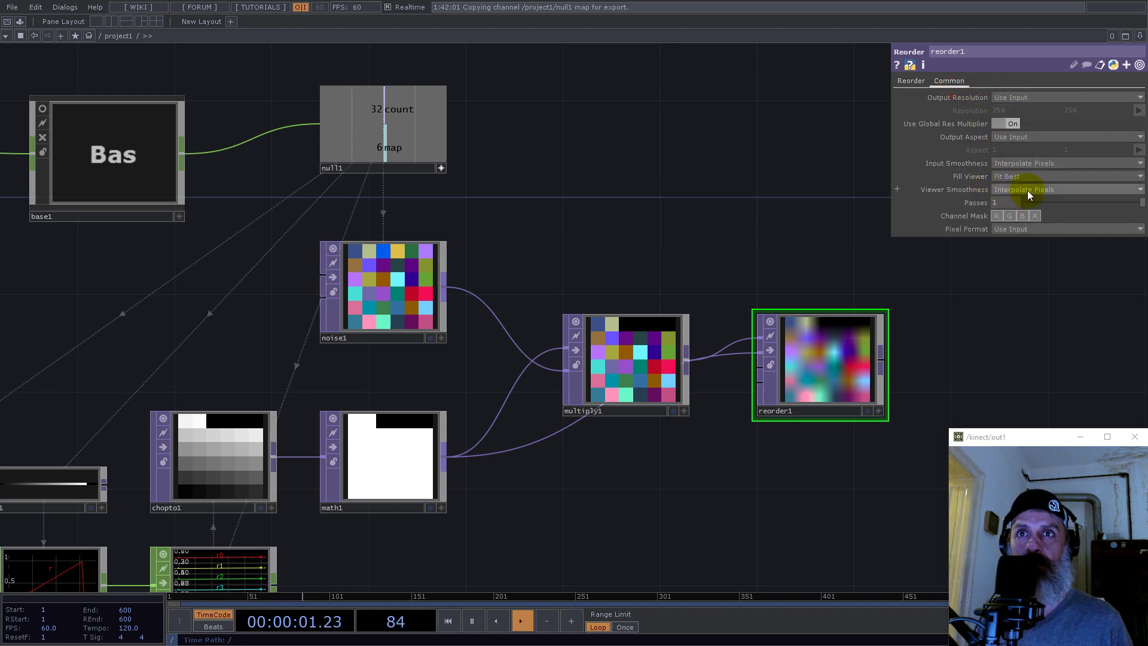
click(1025, 229)
click(1033, 280)
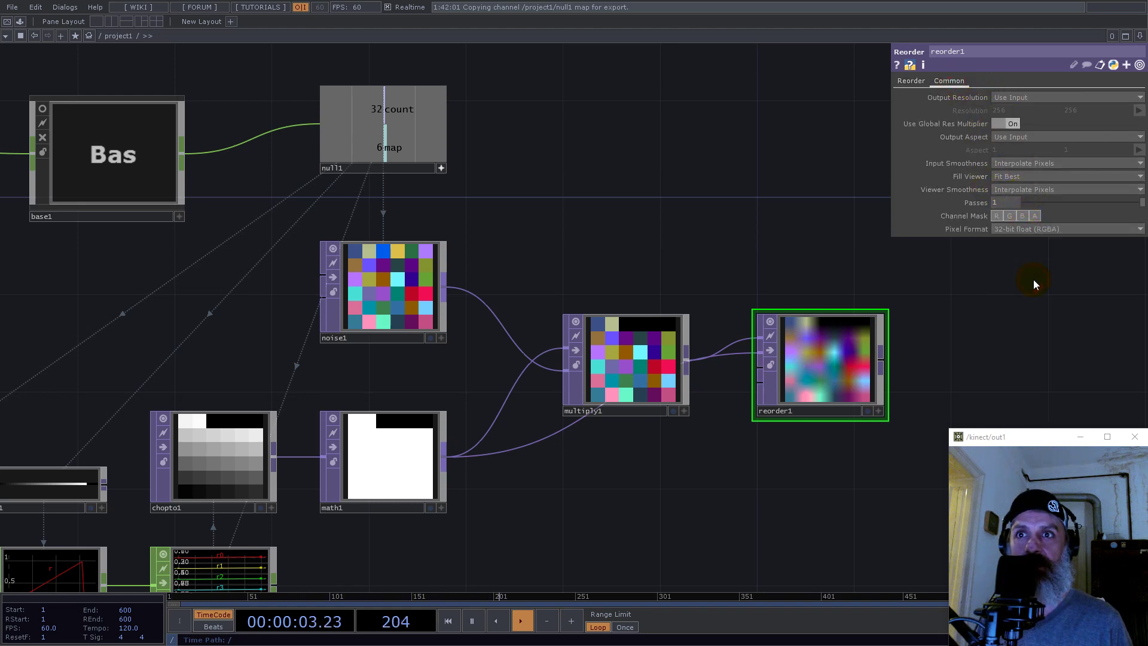
Set the Reorder TOP's Output Alpha to Input 2 and its Red channel
click(912, 80)
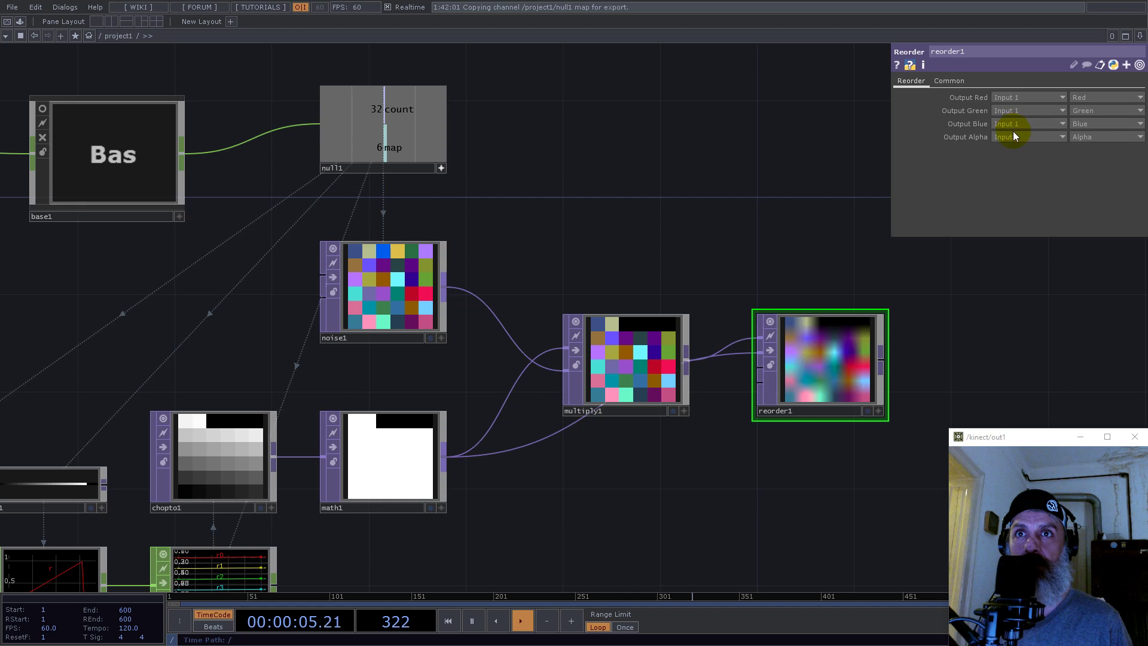
click(1013, 137)
click(1077, 137)
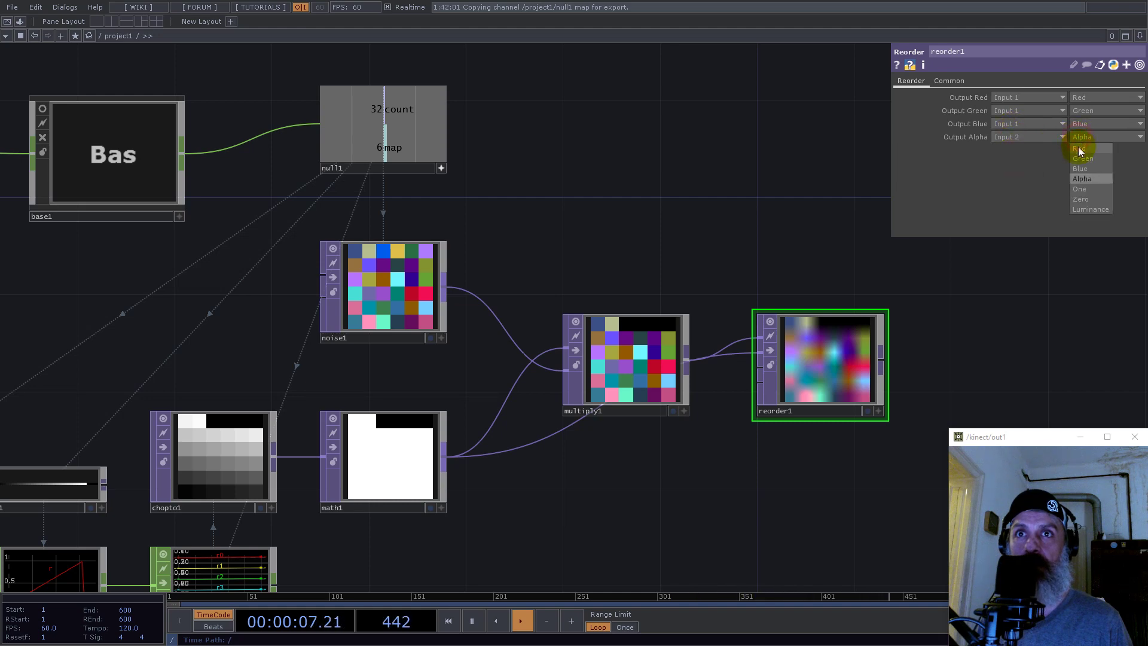
click(1079, 148)
Set the Reorder TOP's Input Smoothness and Viewer Smoothness to Nearest Pixel
drag(941, 321, 804, 269)
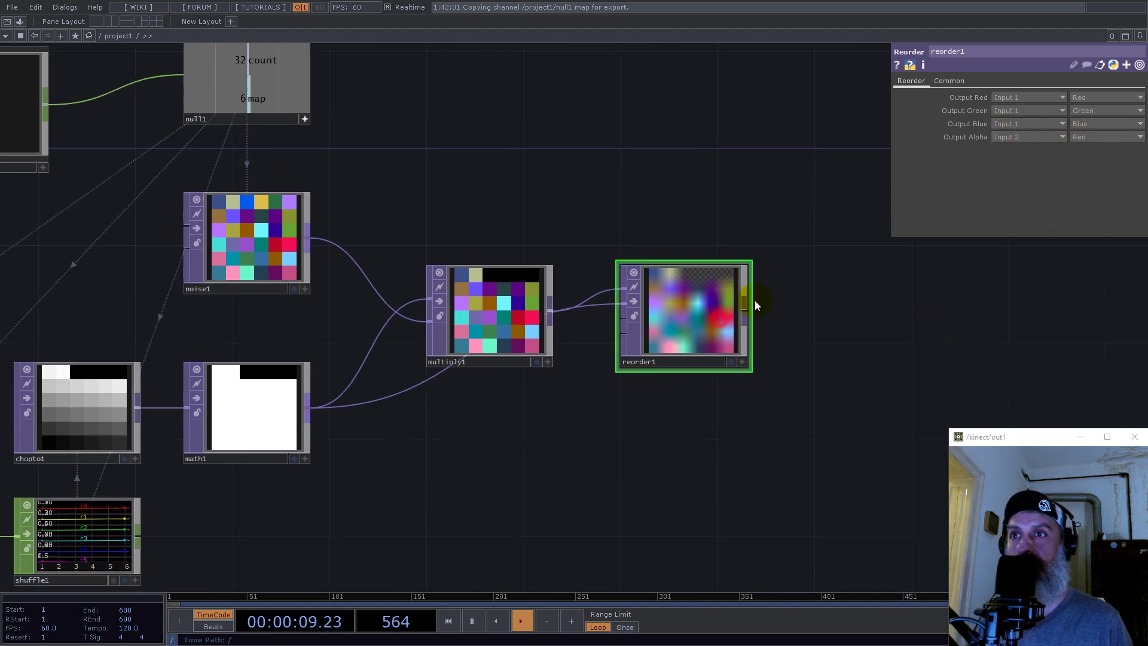
click(957, 81)
click(1056, 164)
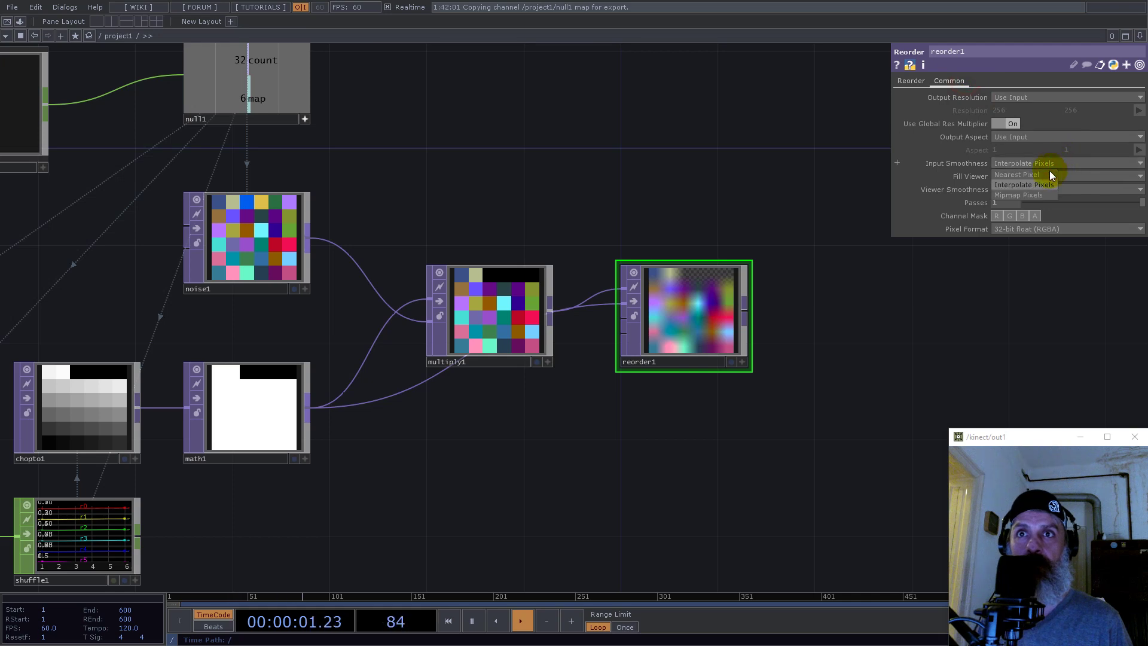
click(1040, 175)
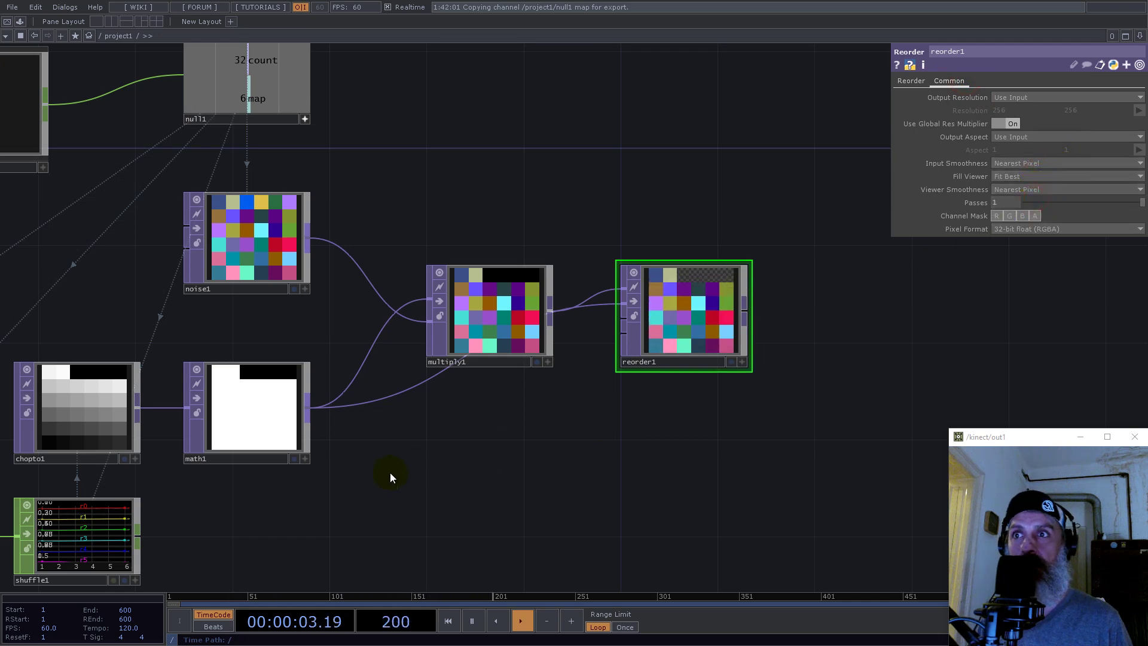
Add a Null TOP after the Reorder TOP
scroll(390, 472, down, 4)
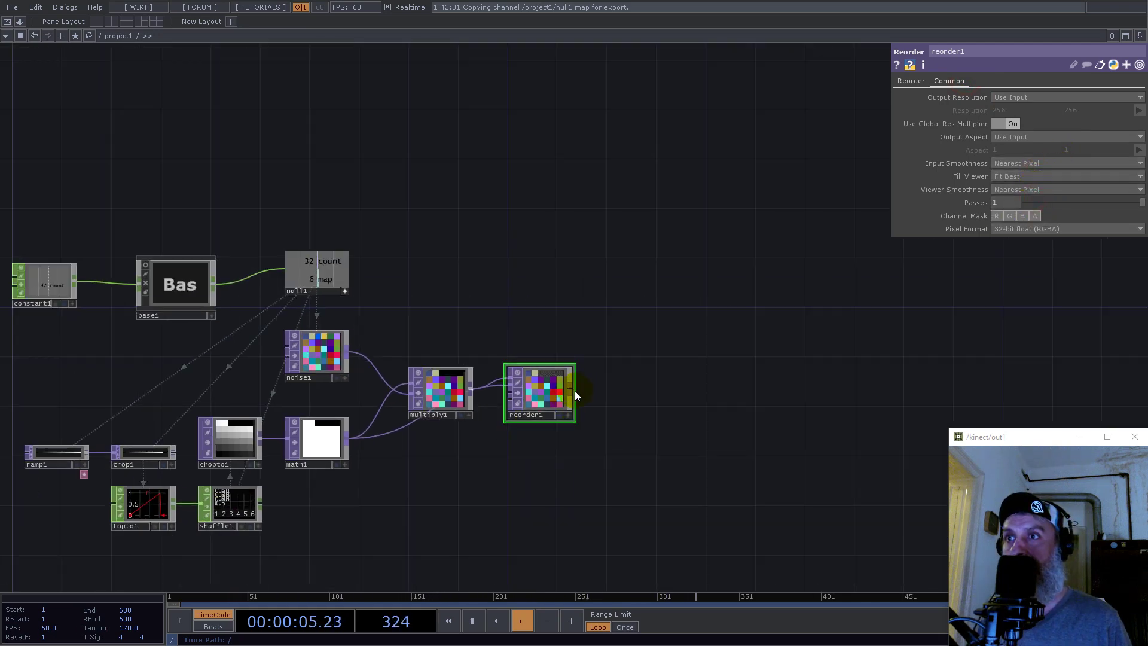
right_click(575, 390)
click(525, 363)
click(710, 401)
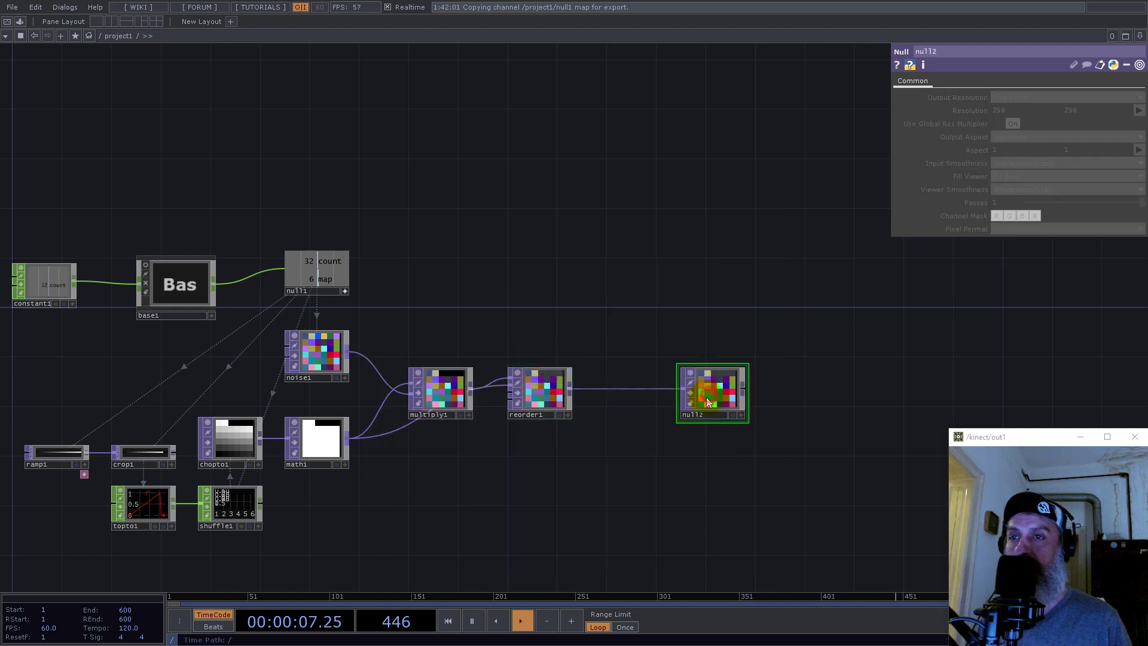
Add a Sphere SOP in the empty space below the TOP chain
scroll(598, 353, down, 4)
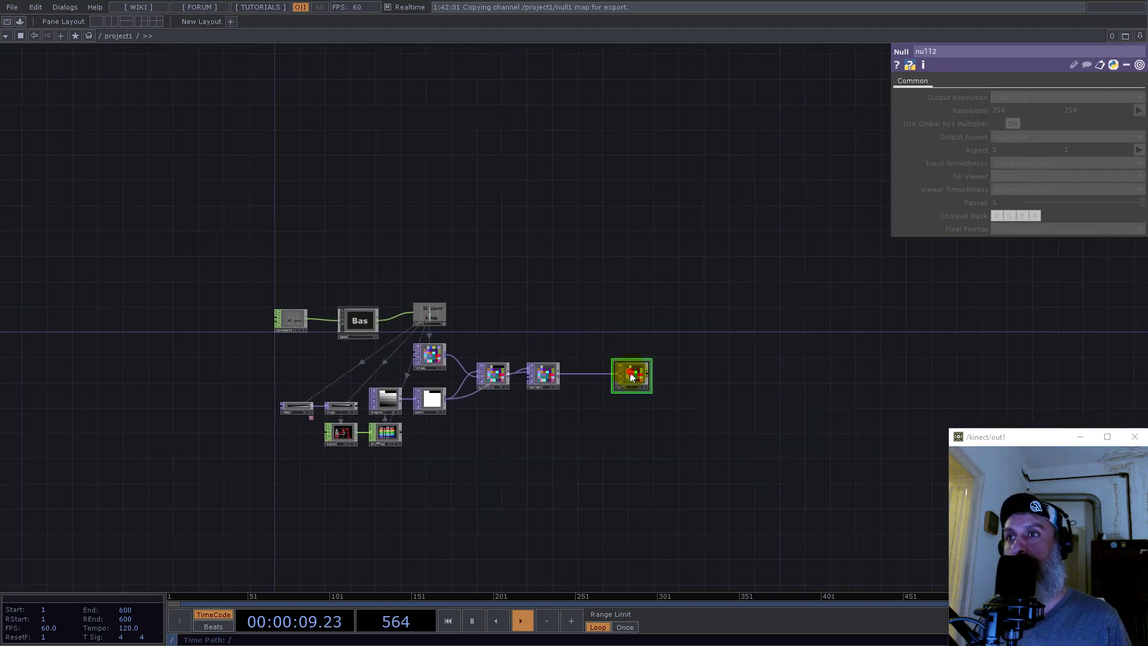
drag(680, 315, 590, 295)
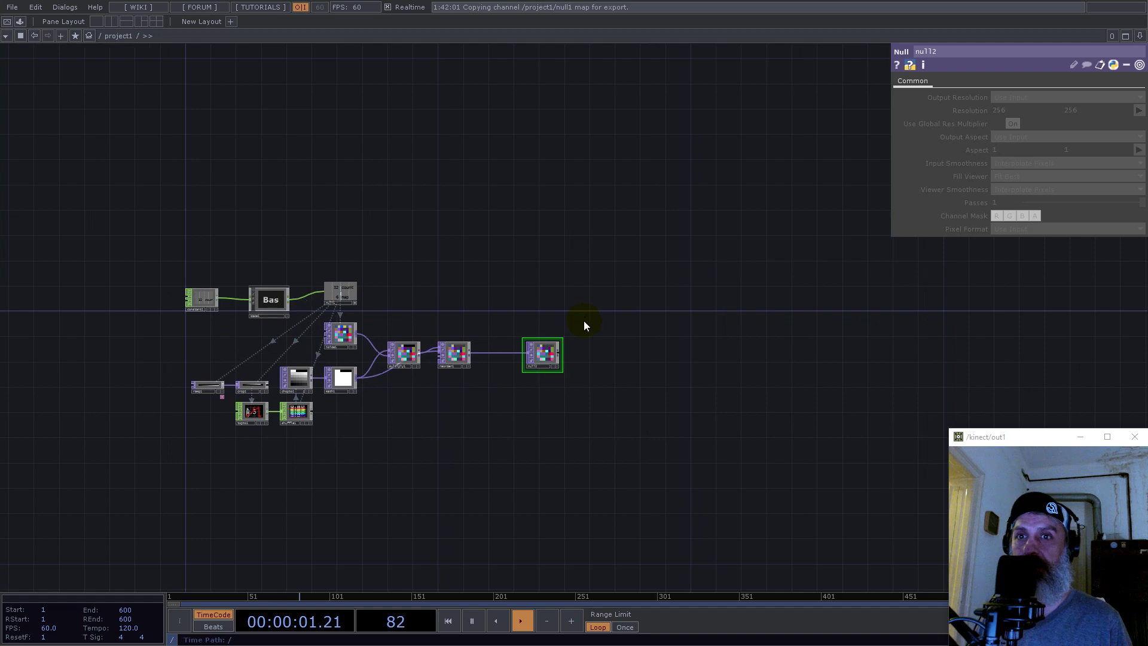
scroll(555, 341, up, 5)
scroll(619, 261, down, 5)
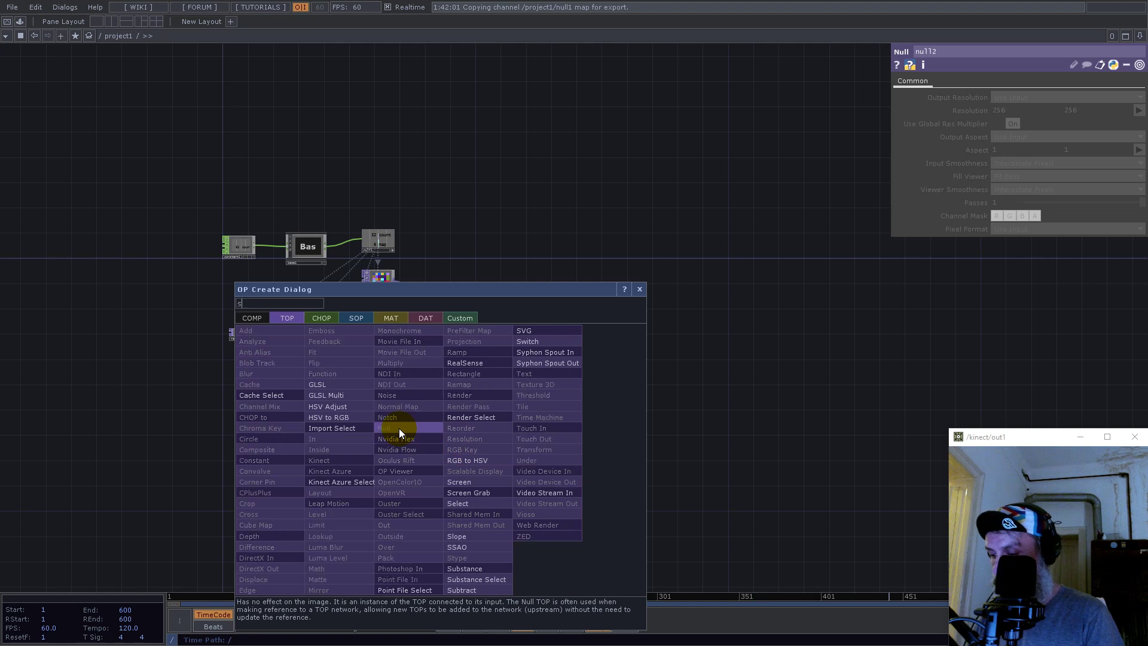
click(359, 318)
text(s)
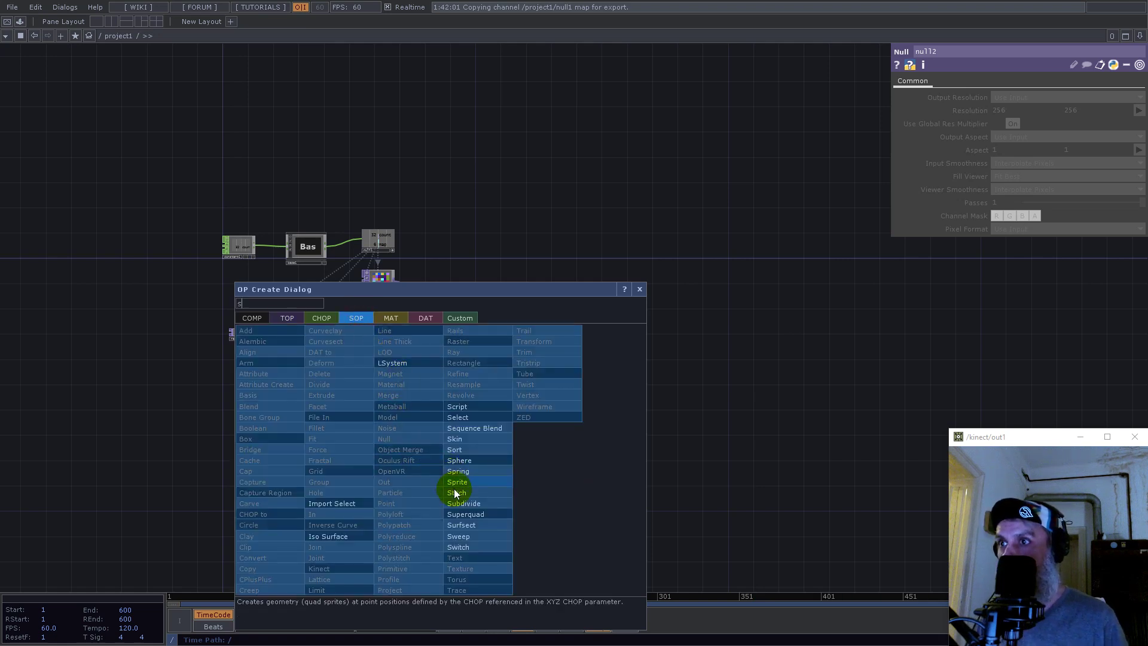
click(468, 463)
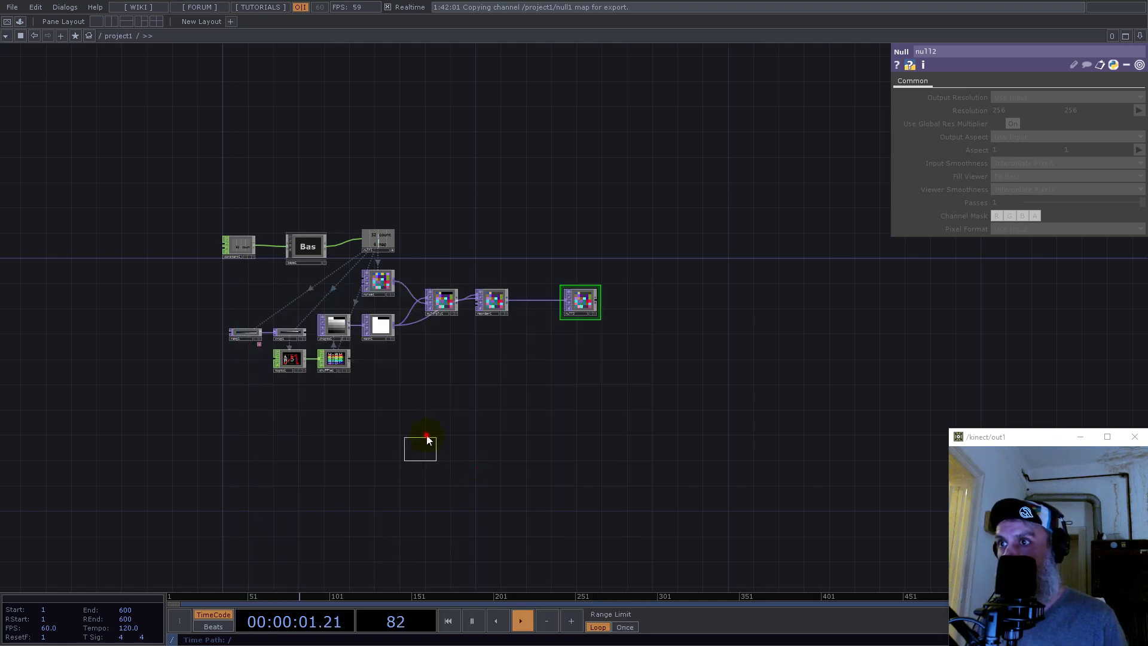
click(434, 436)
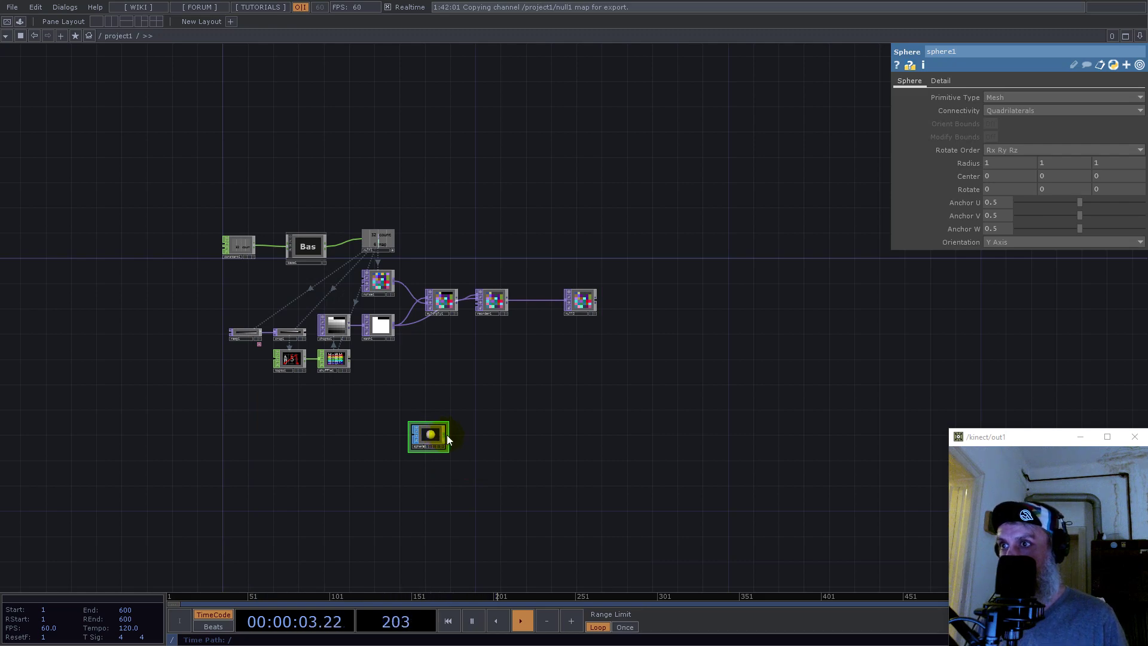
Add a Transform SOP after the Sphere SOP
key(Tab)
text(tr)
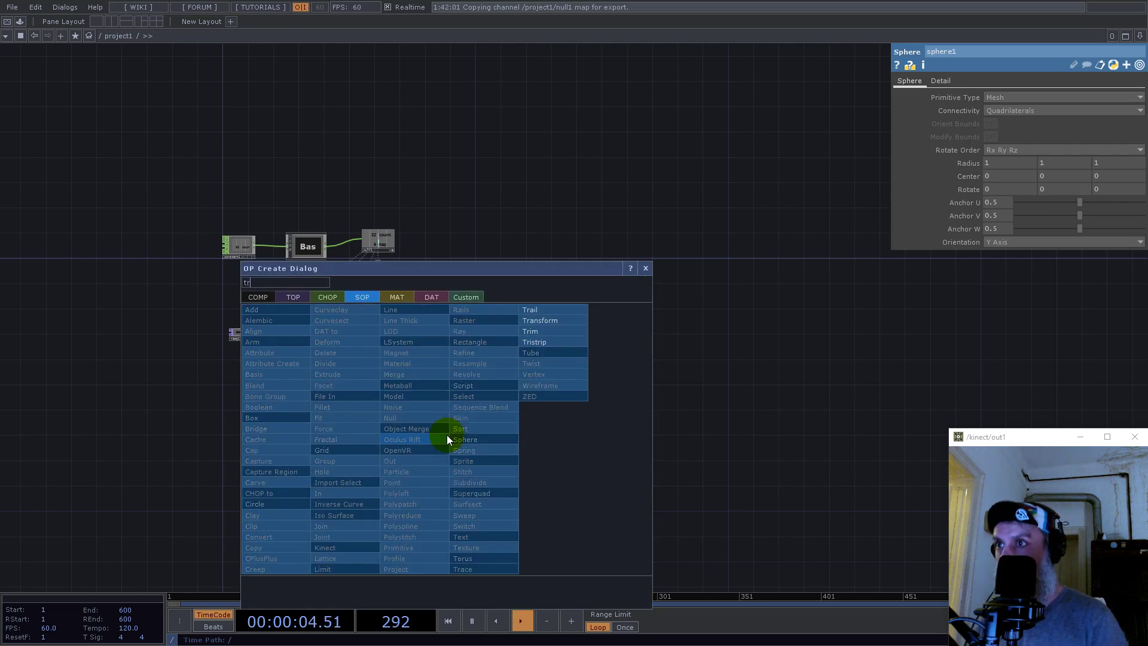
click(543, 325)
click(484, 441)
scroll(484, 443, up, 5)
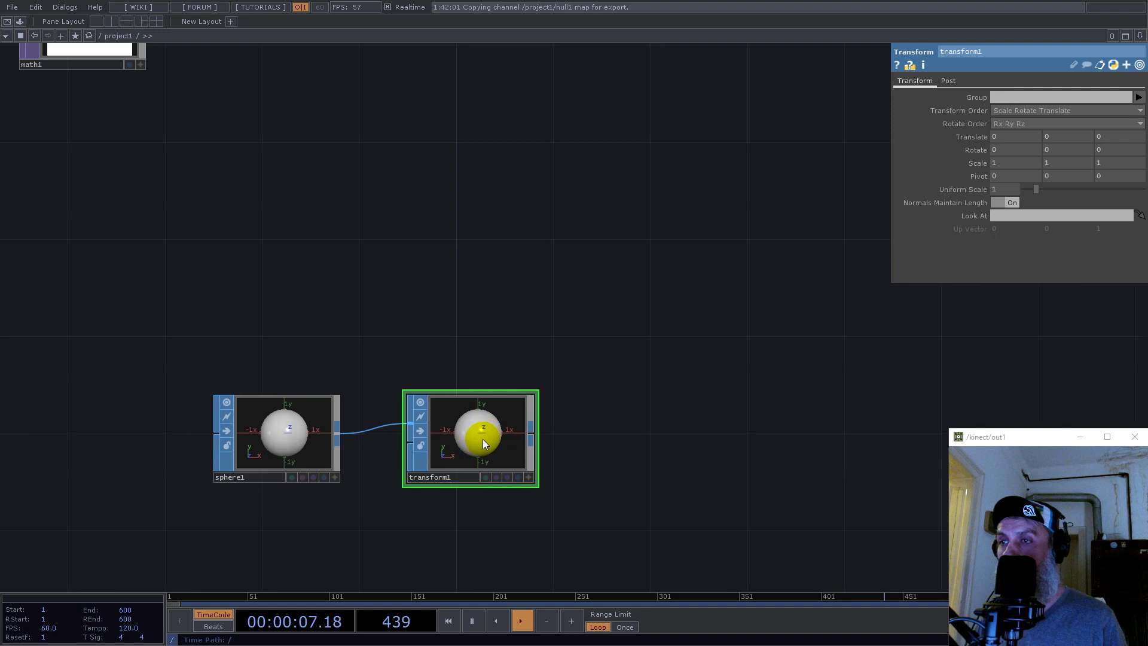
Set the Sphere SOP's Primitive Type to Polygon and its Radius to 0.5 on all three axes
click(295, 436)
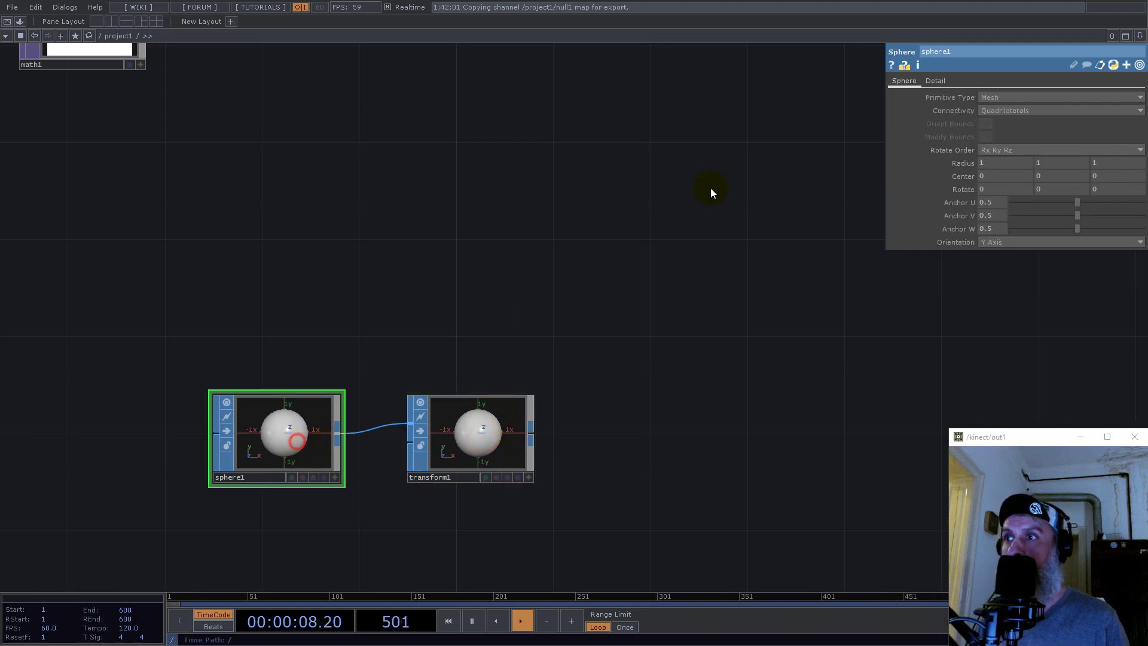
click(989, 97)
click(995, 117)
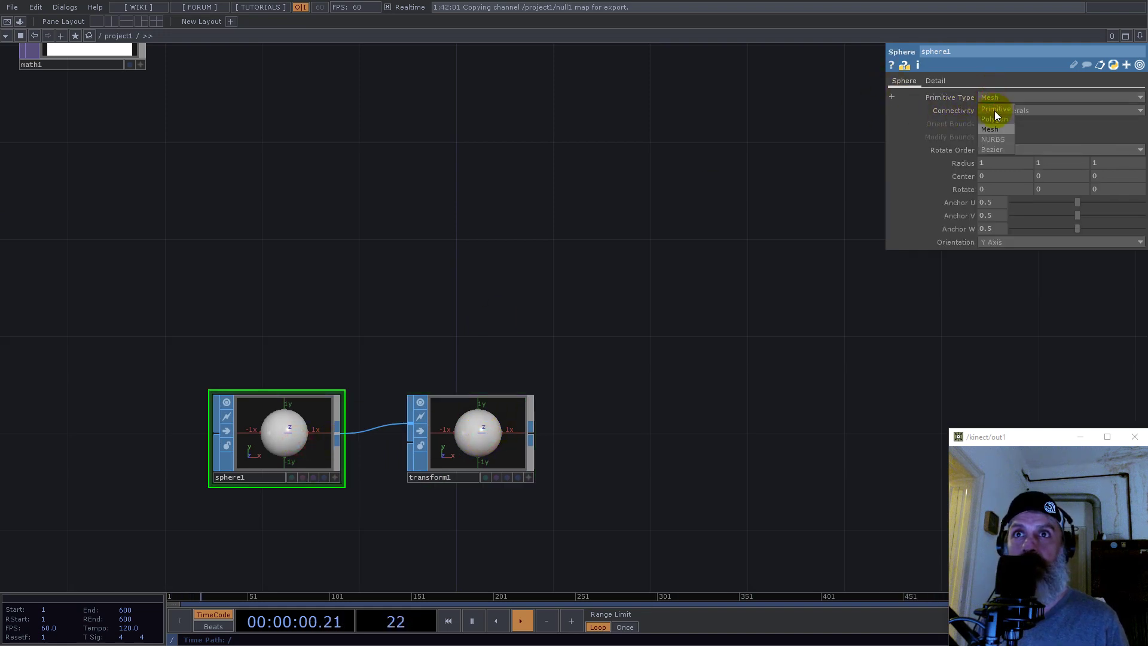
click(936, 81)
click(913, 83)
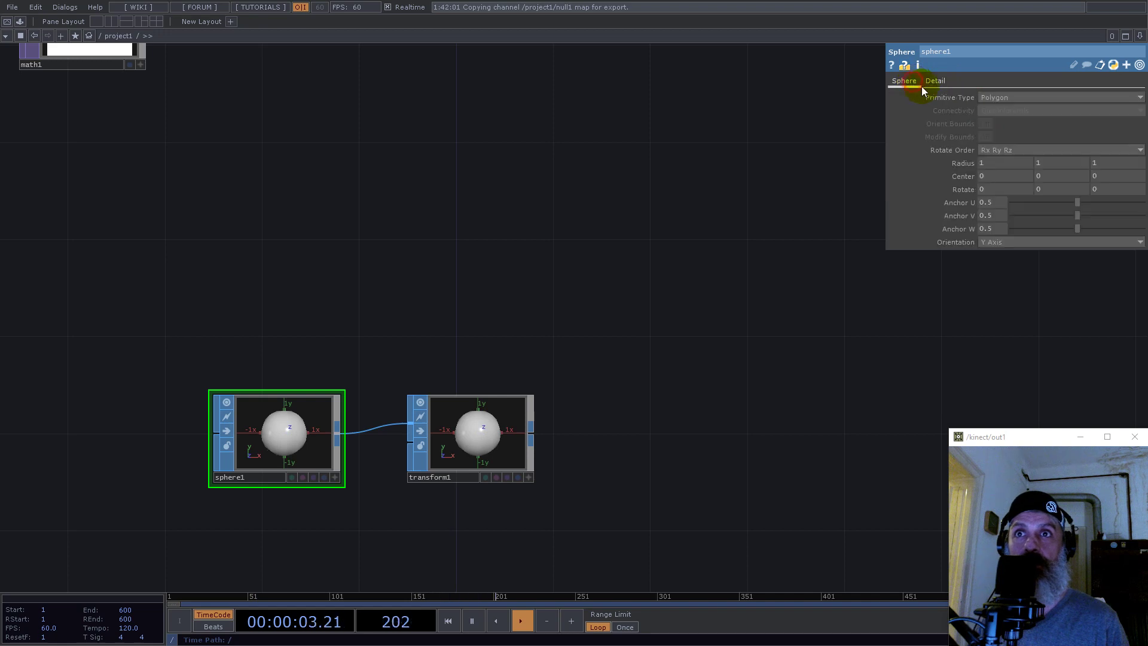
mouse_move(956, 163)
middle_down()
mouse_move(849, 172)
mouse_move(963, 171)
middle_up()
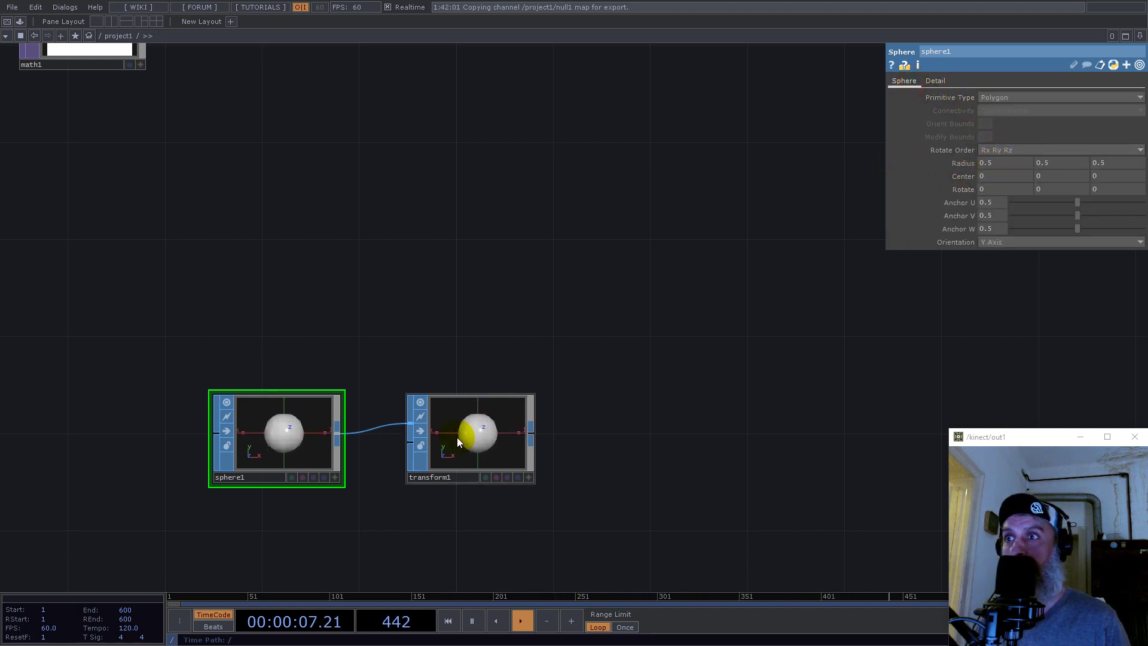
Set the Transform SOP's Uniform Scale to 1/128
click(458, 443)
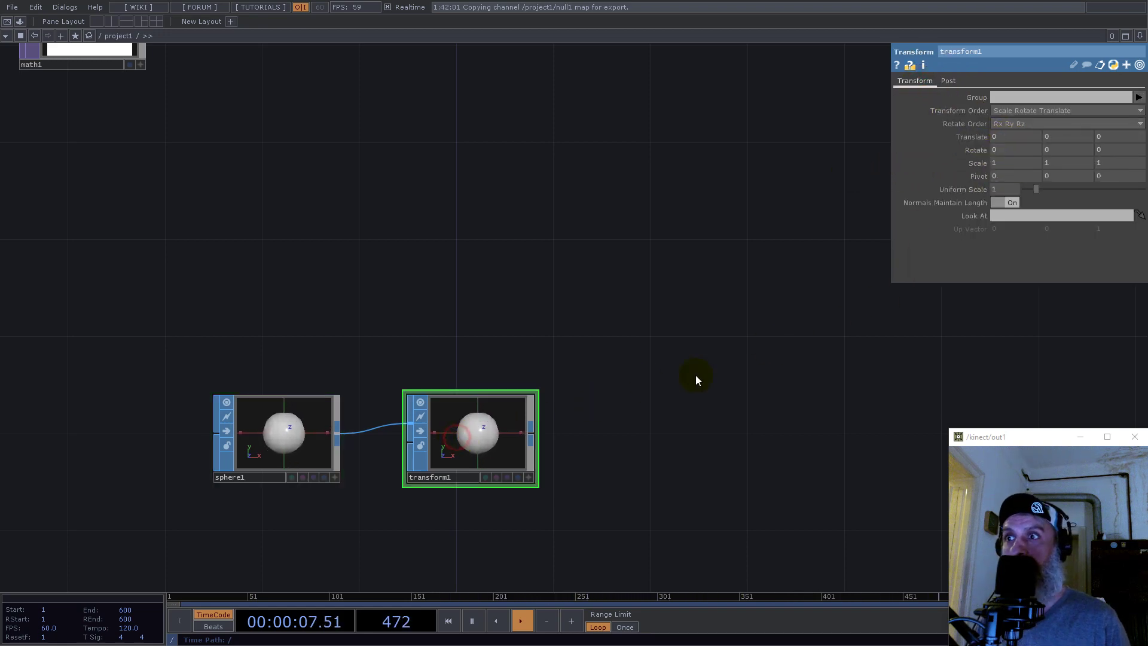
click(1012, 193)
text(1/128)
key(Return)
Add a Geometry COMP fed by the Transform SOP
right_click(536, 434)
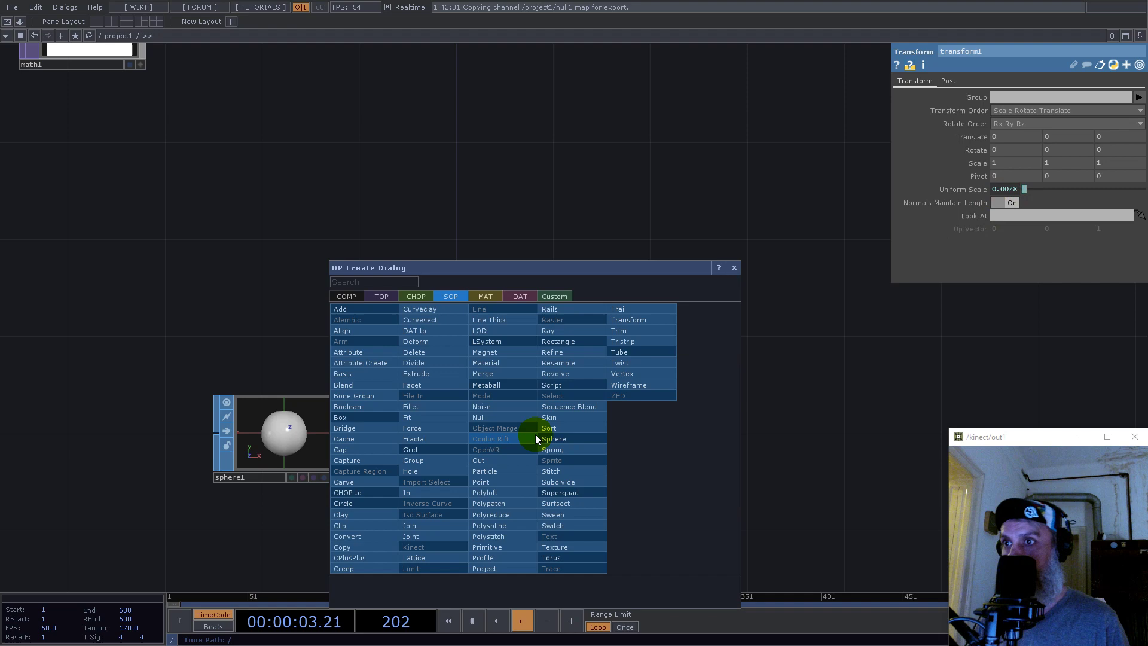
text(ge)
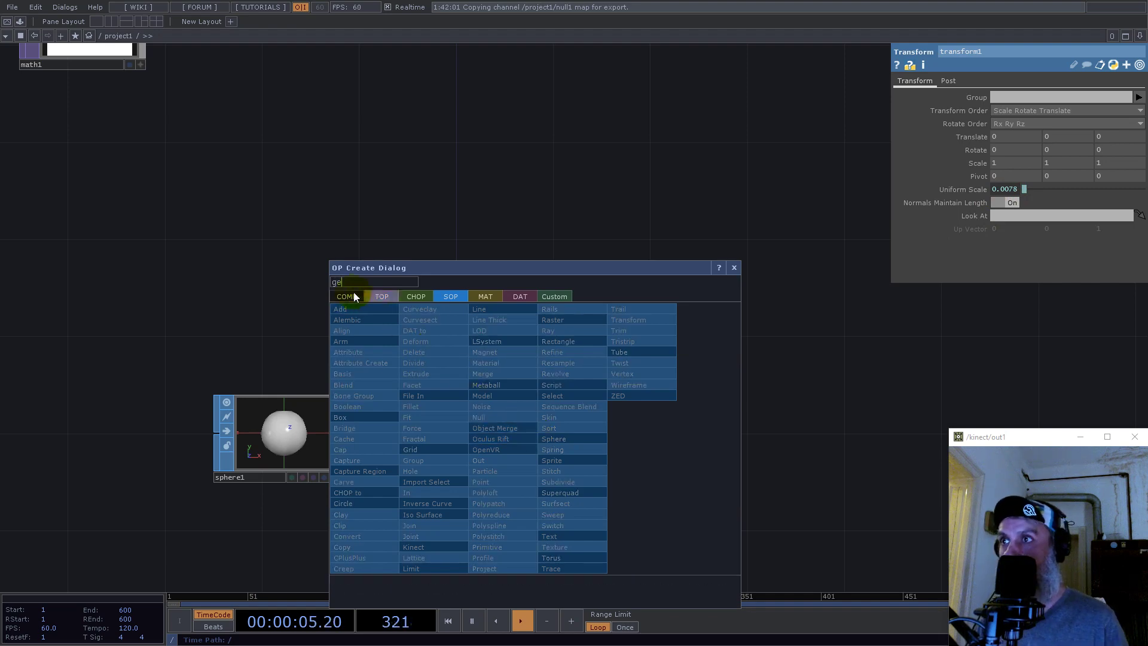
click(347, 296)
click(351, 407)
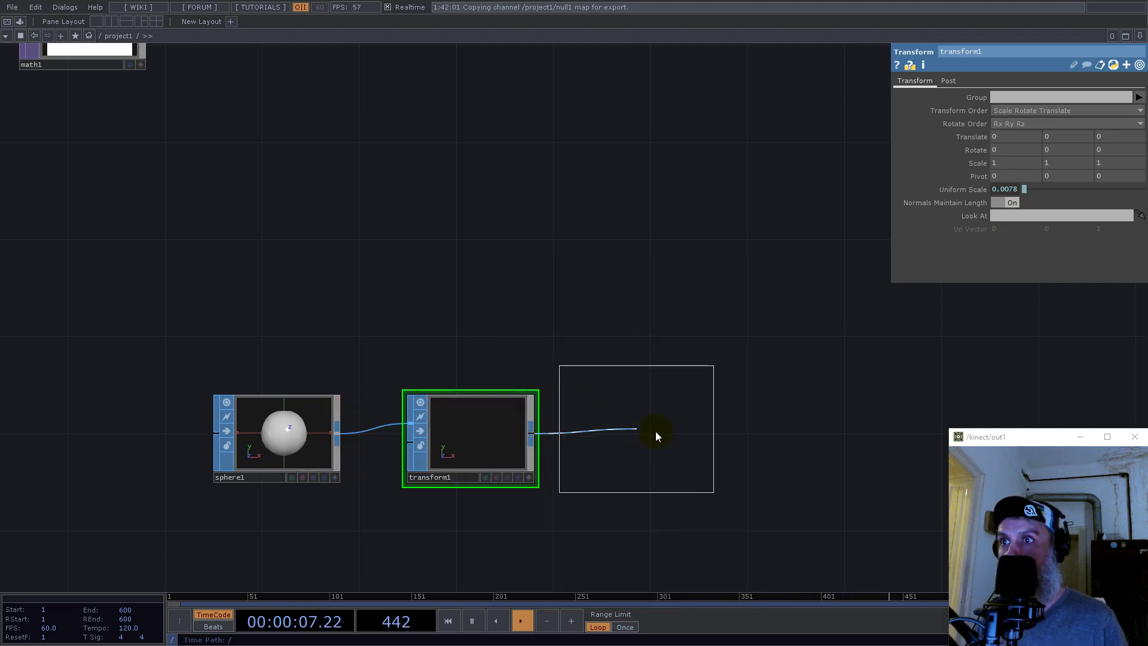
click(671, 441)
Turn on instancing for the Geometry COMP and assign null2 as its Translate OP
scroll(590, 437, down, 5)
mouse_move(661, 302)
mouse_down()
mouse_move(952, 201)
mouse_move(913, 78)
mouse_move(632, 297)
mouse_move(660, 296)
mouse_up()
click(612, 437)
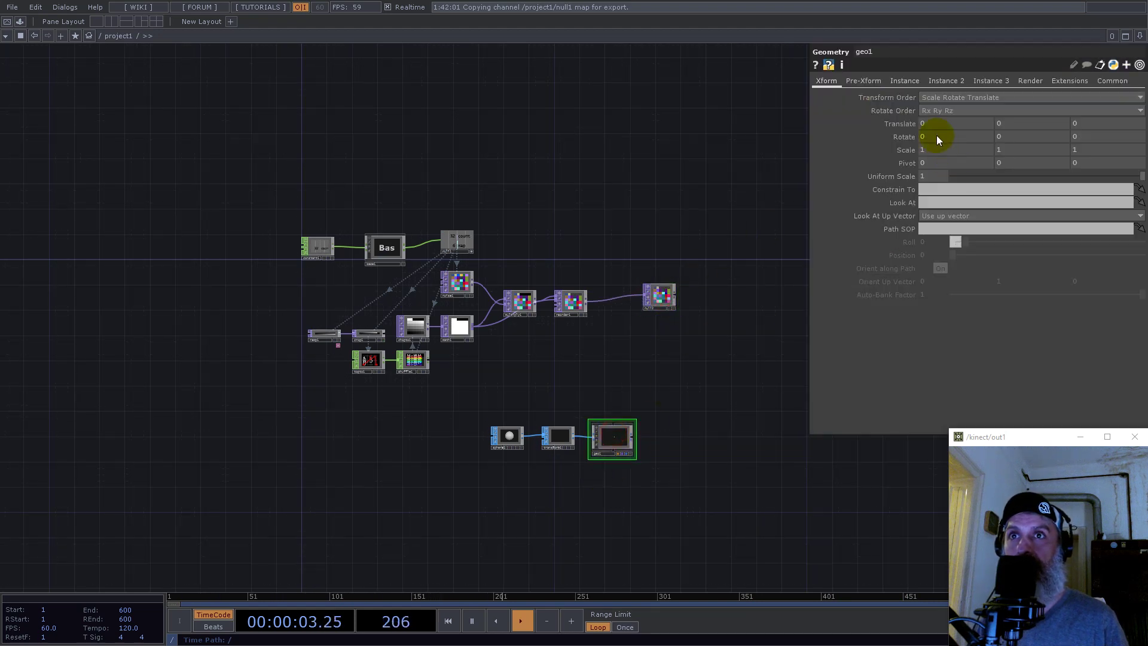
click(904, 80)
click(939, 97)
drag(660, 295, 948, 197)
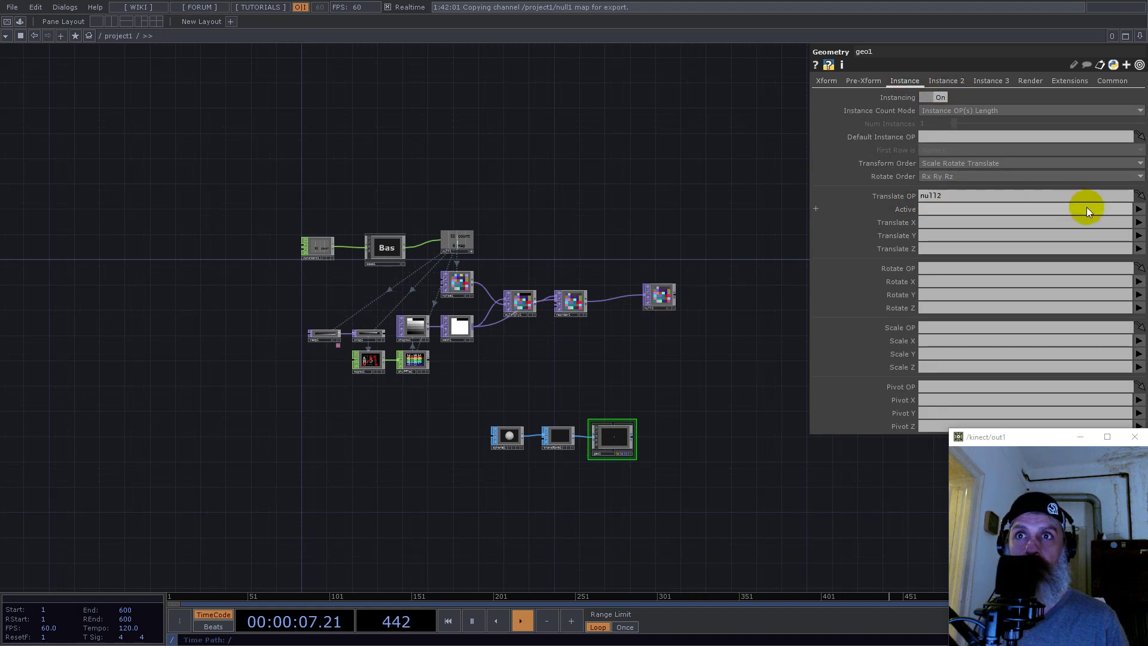
Map the Geometry COMP's instance Translate X, Y and Z to the r, g and b channels
click(1138, 223)
click(1139, 236)
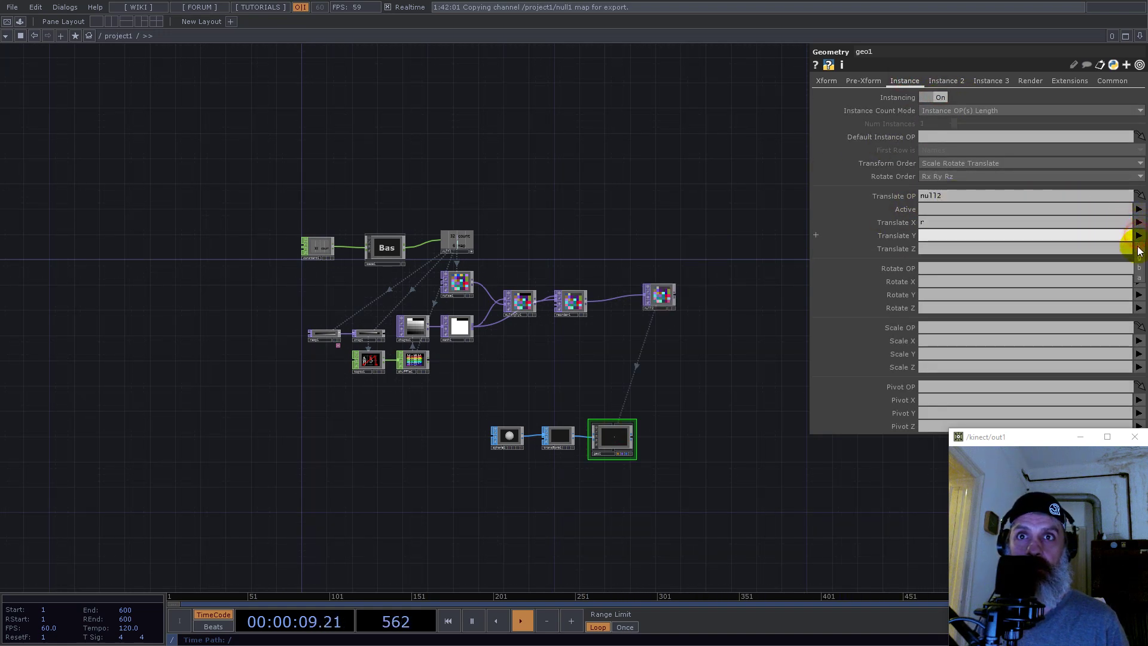
click(1139, 249)
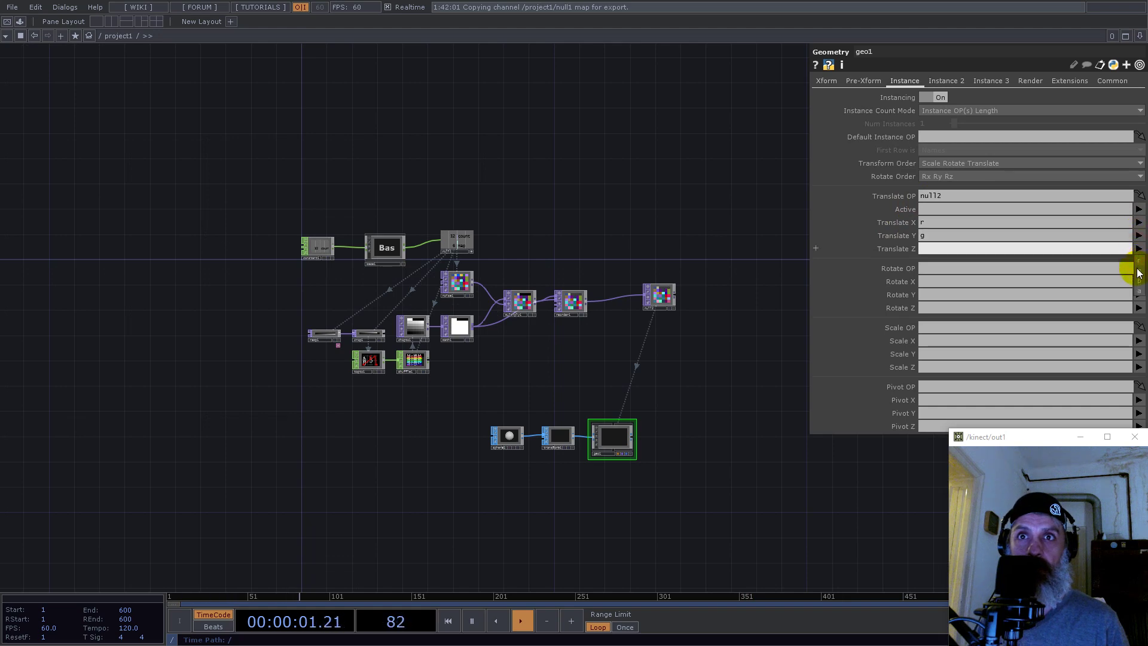
click(1138, 281)
Split the network pane into two side-by-side panes
drag(630, 241, 515, 224)
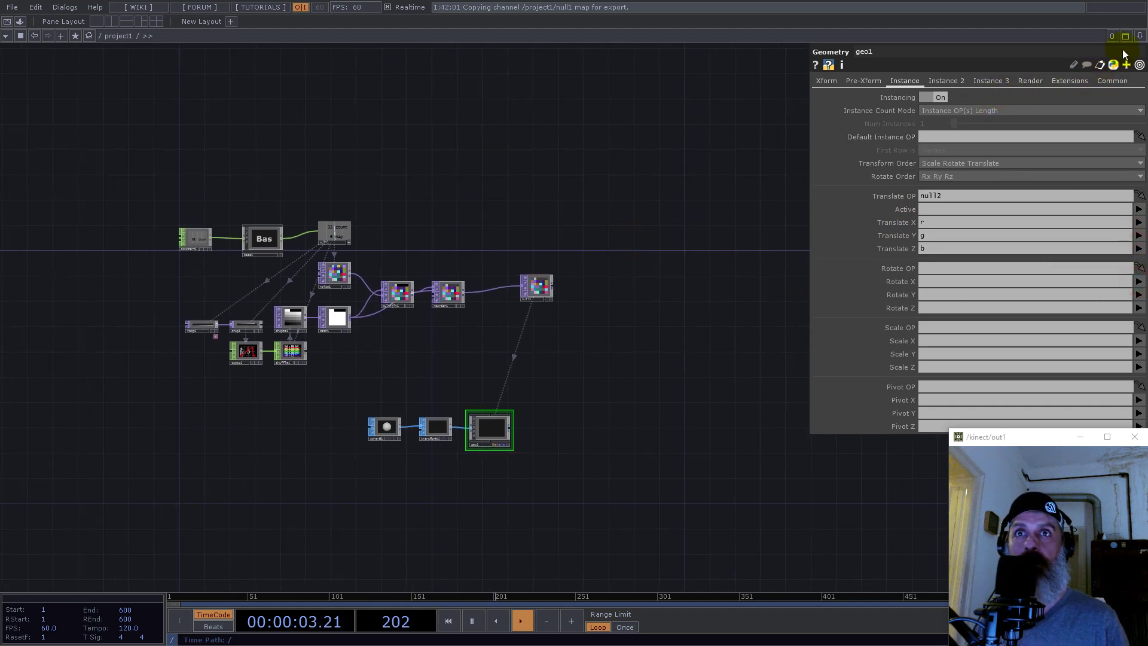
click(1141, 39)
click(1077, 58)
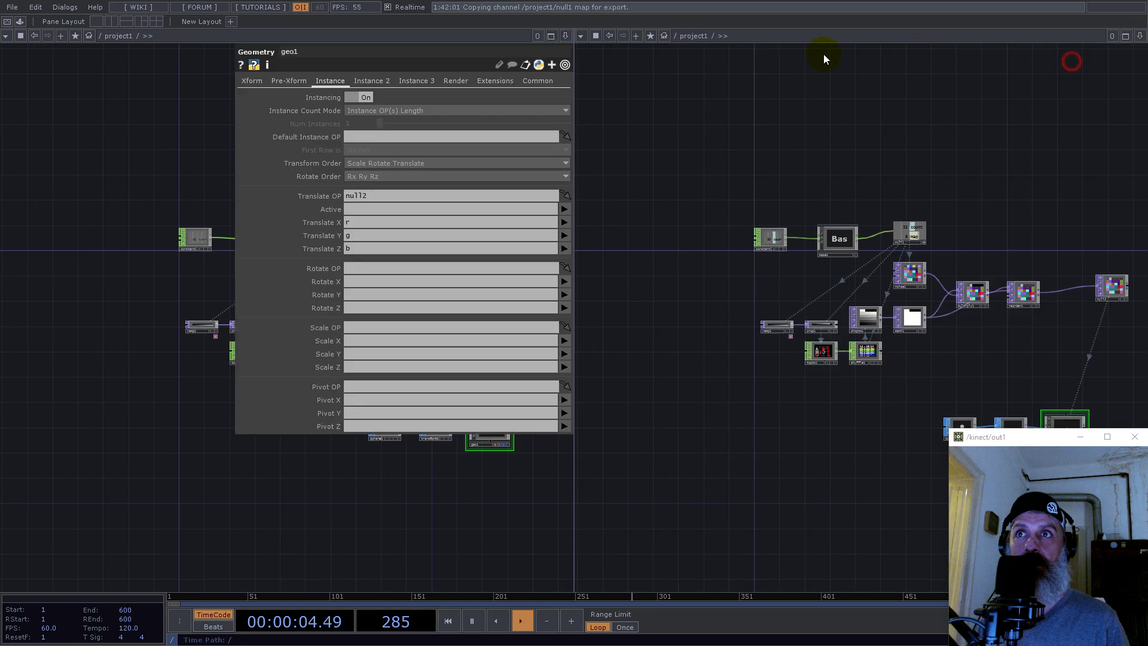
Switch the second pane to a geometry viewer showing the instanced points, and widen the network pane
click(580, 36)
click(591, 70)
drag(880, 279, 808, 350)
drag(945, 317, 888, 325)
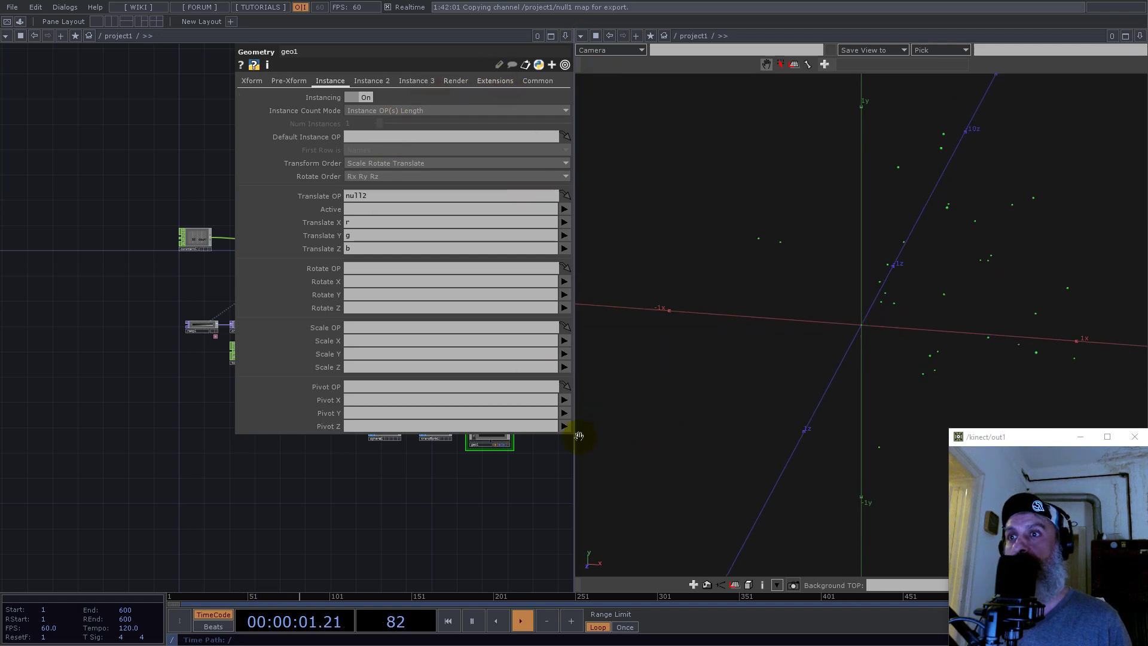
drag(573, 480, 657, 480)
Set the Offset of the noise1 TOP to 0
drag(500, 500, 260, 541)
drag(179, 410, 137, 510)
drag(277, 406, 314, 419)
drag(149, 441, 334, 508)
click(142, 346)
drag(328, 447, 306, 424)
click(306, 424)
drag(573, 220, 464, 220)
Examine how the instanced spheres spread around the origin and compare them with the pixels of the null2 TOP
drag(863, 330, 899, 331)
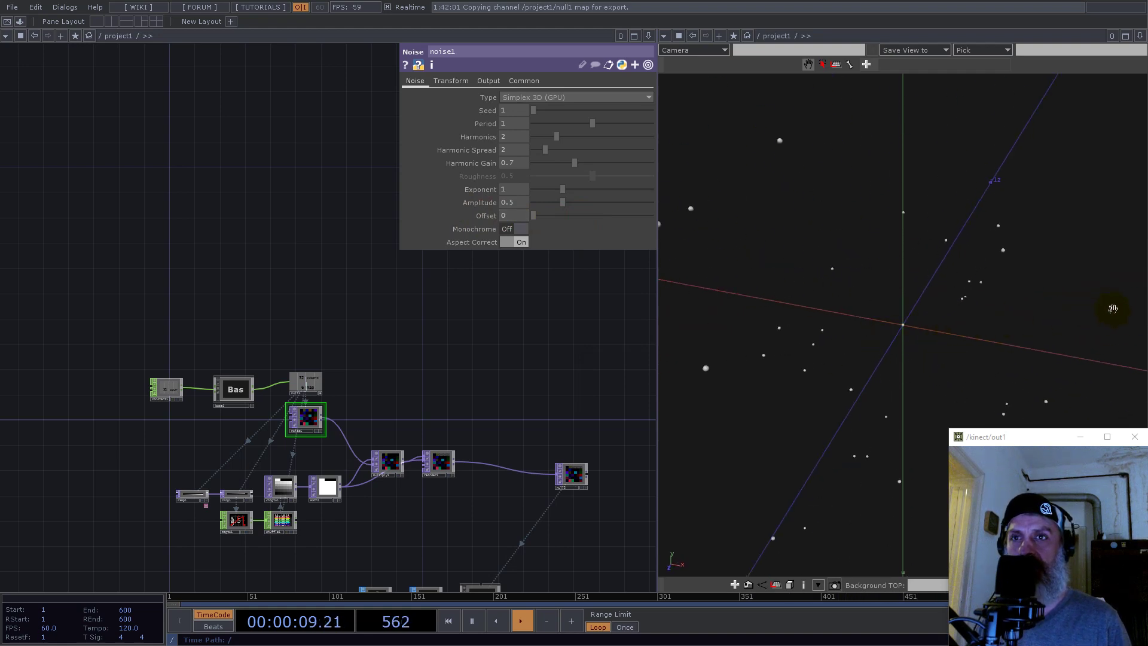
drag(901, 336, 915, 338)
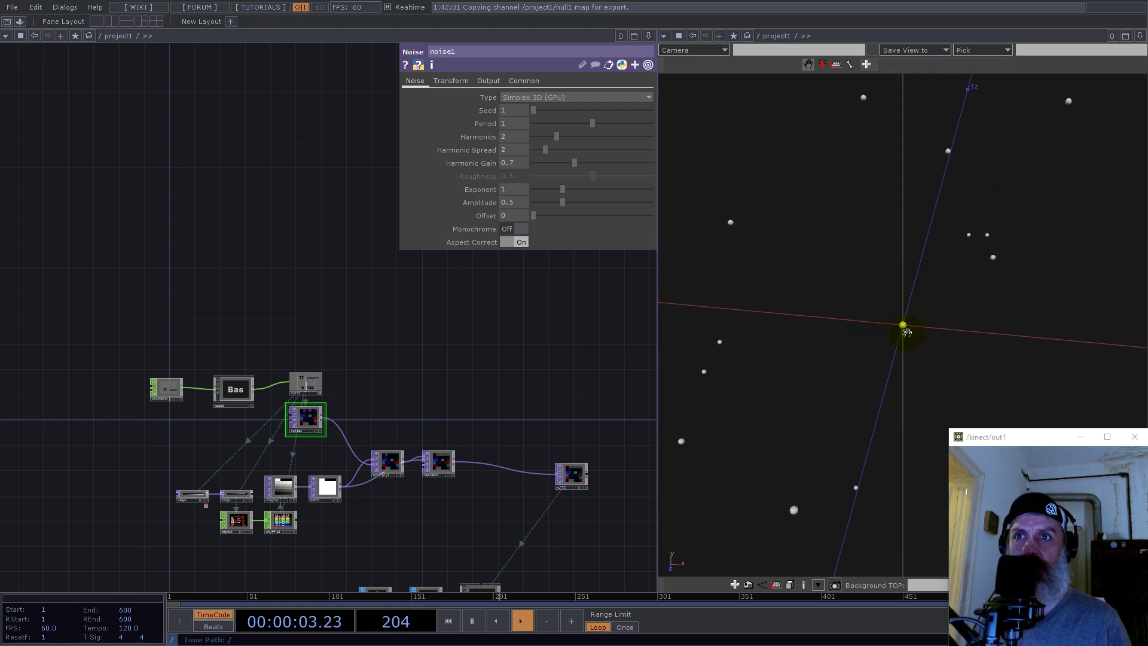
drag(525, 429, 371, 328)
scroll(455, 389, up, 10)
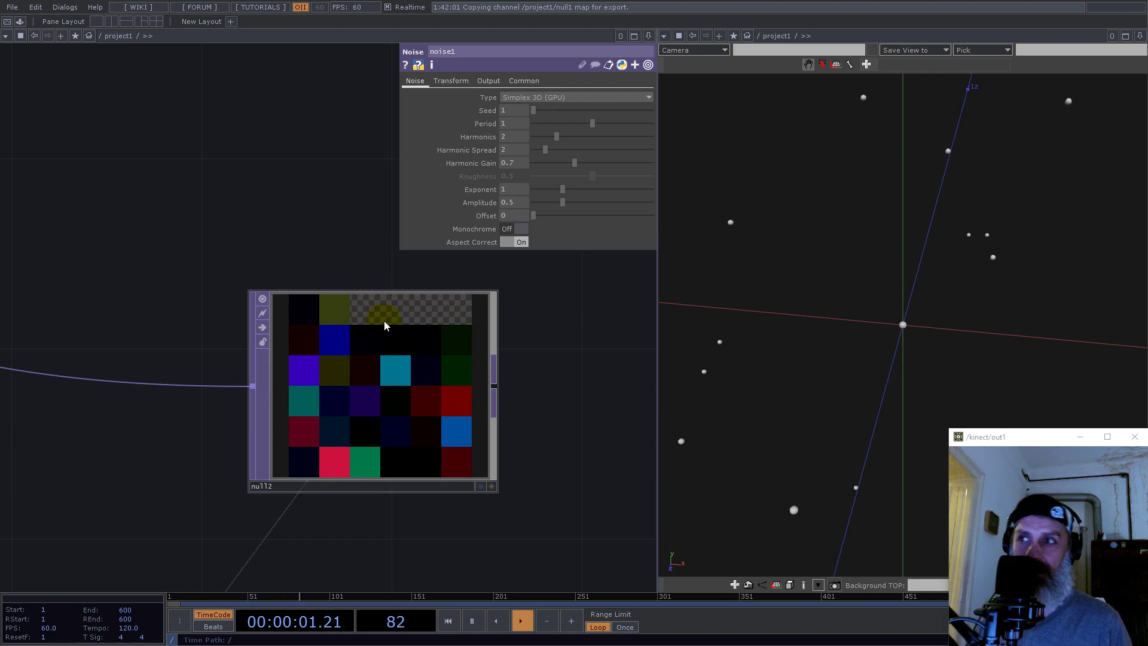
scroll(384, 321, down, 10)
scroll(418, 406, up, 3)
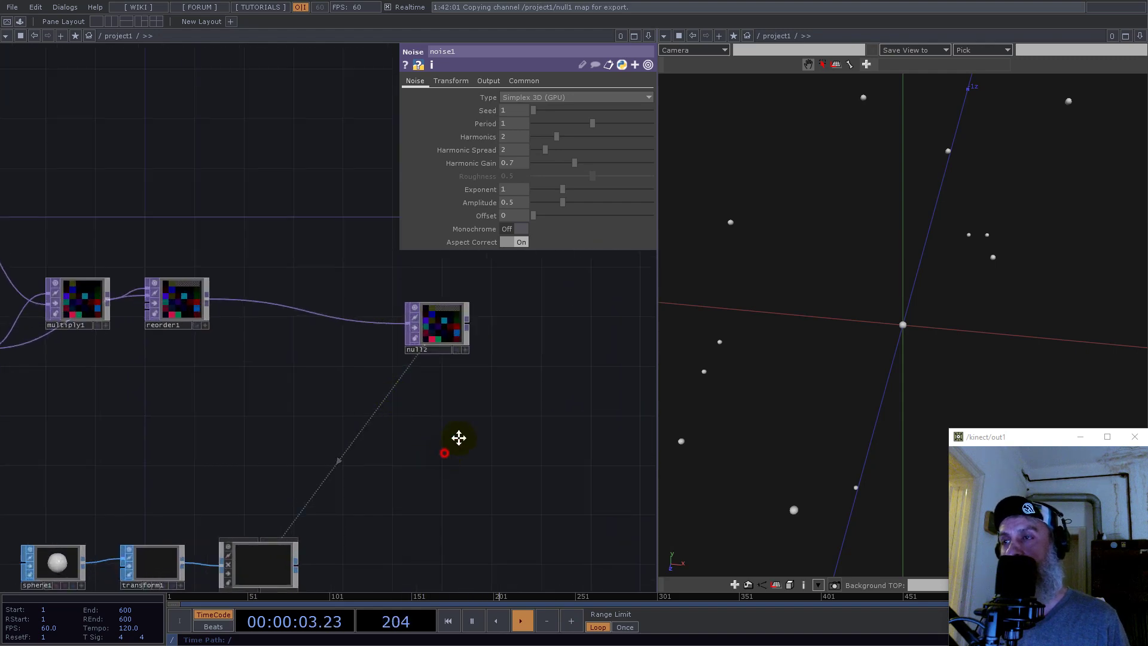
Assign null2 as geo1's Default Instance OP and clear its Translate OP
drag(459, 438, 501, 402)
click(316, 511)
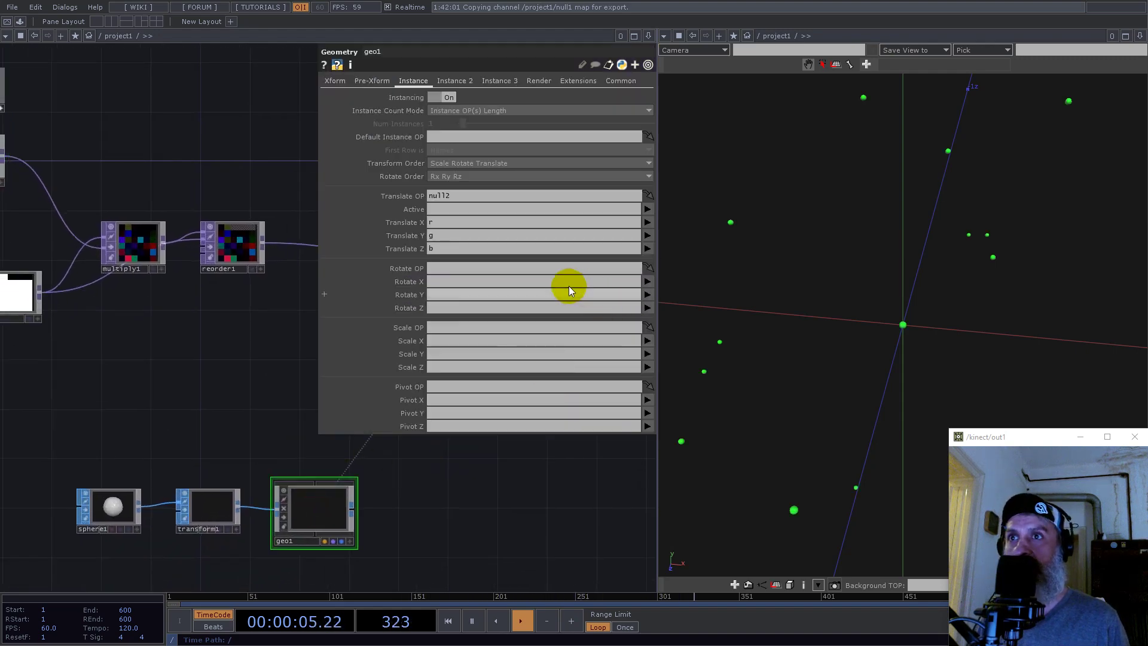
drag(528, 472, 286, 498)
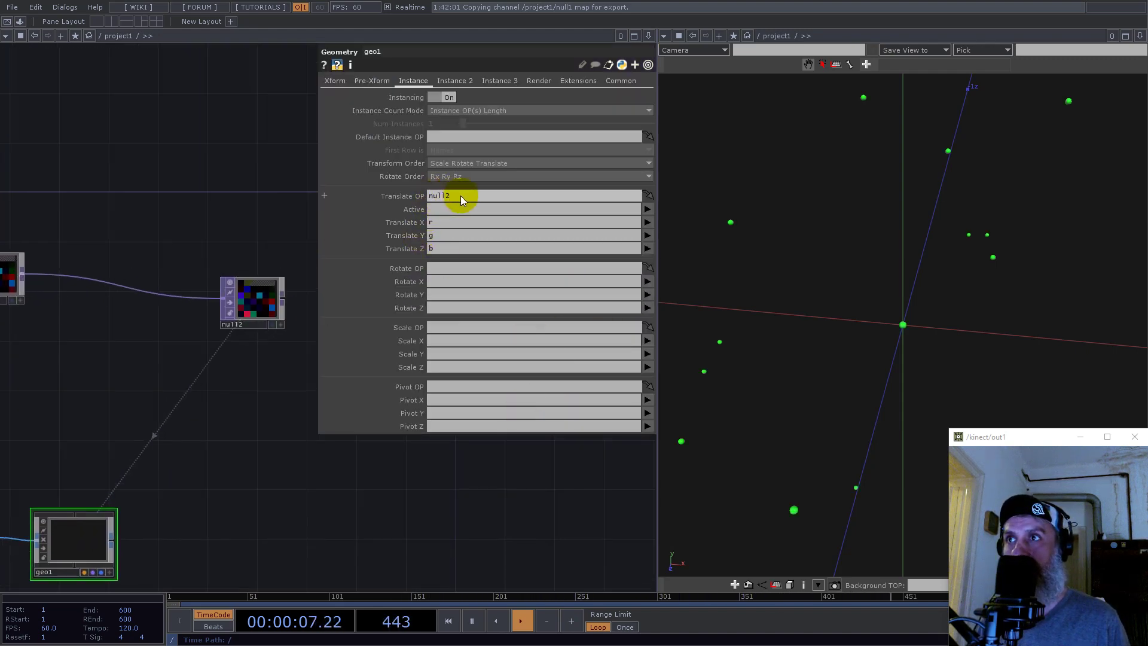
drag(260, 309, 453, 132)
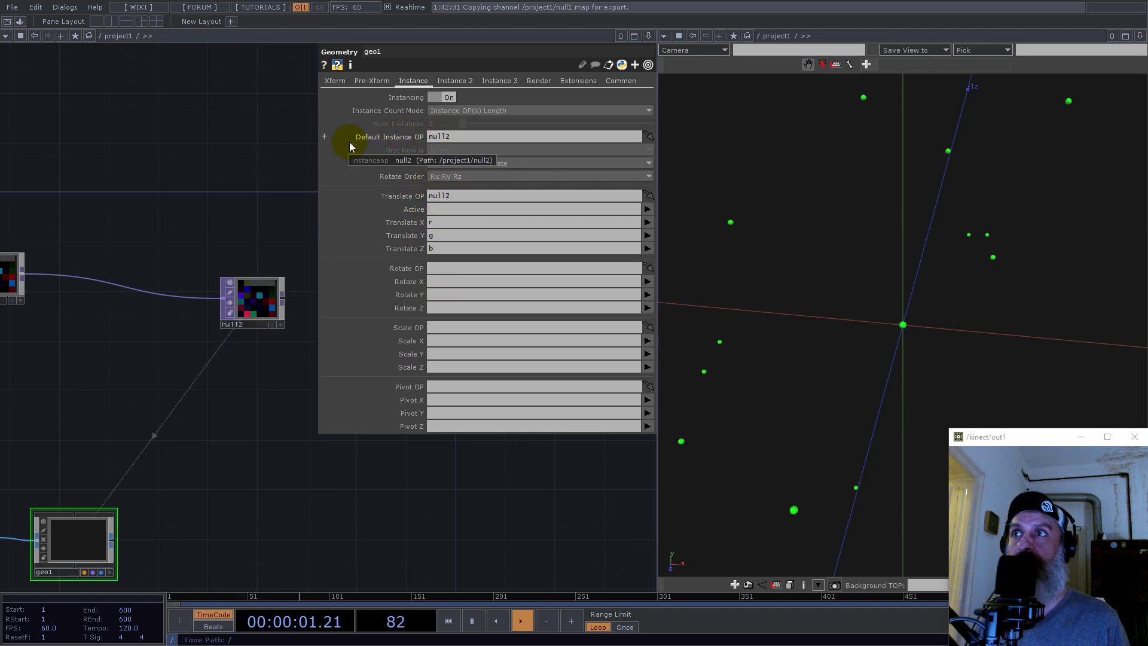
click(462, 197)
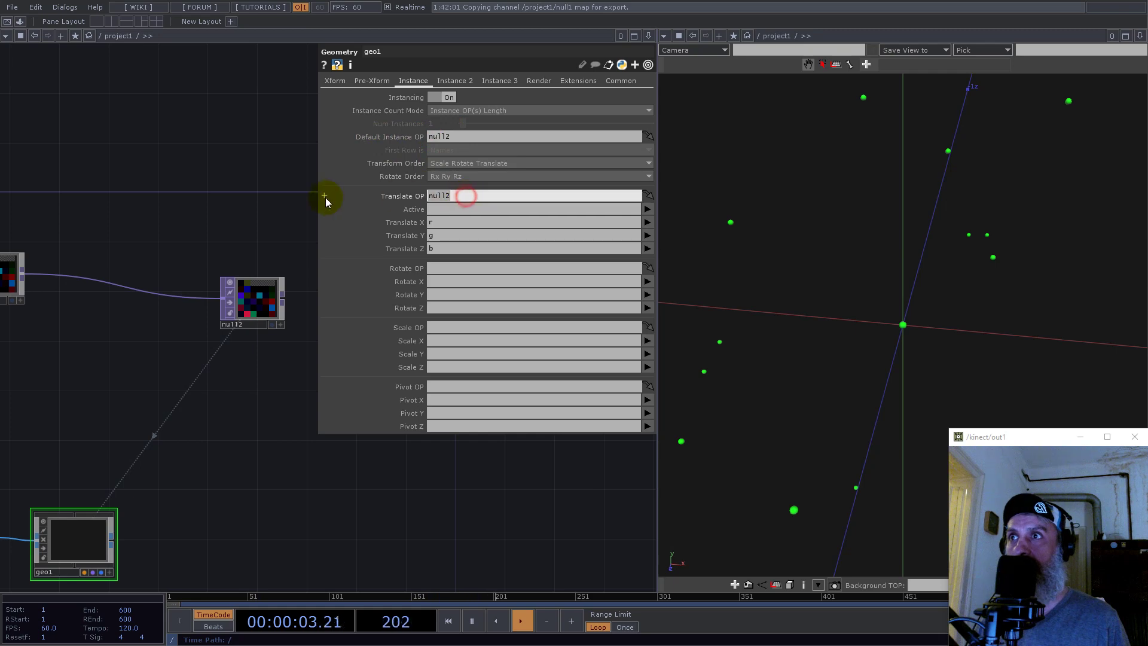
key(BackSpace)
key(Return)
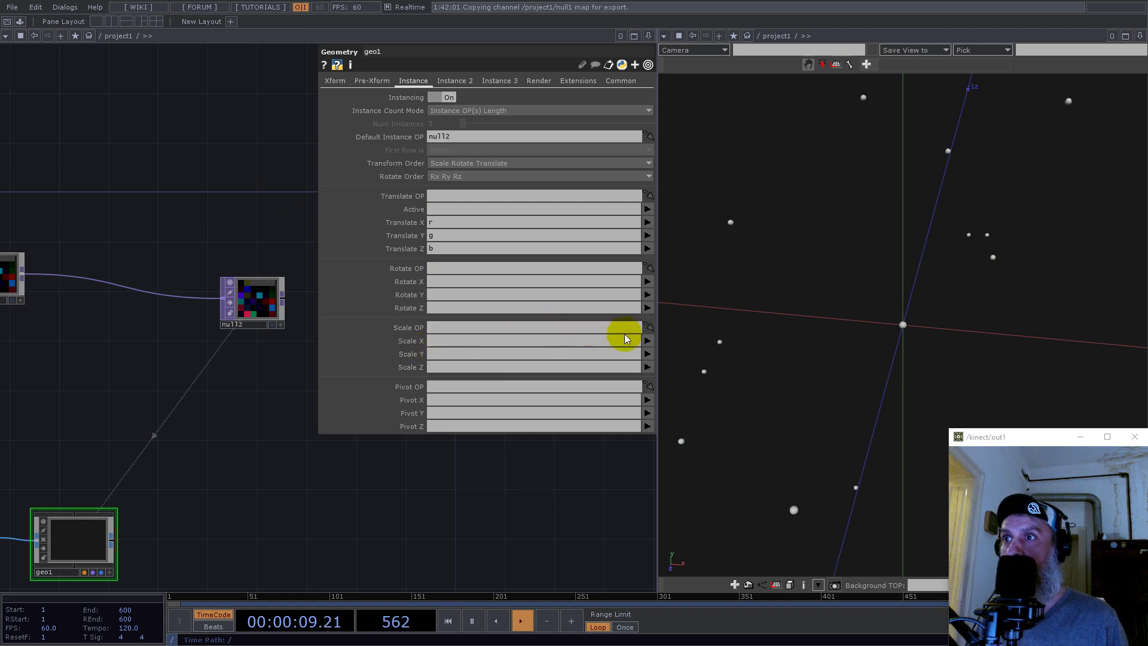
Map geo1's instance Scale X, Y and Z to the a channel
click(648, 342)
click(649, 383)
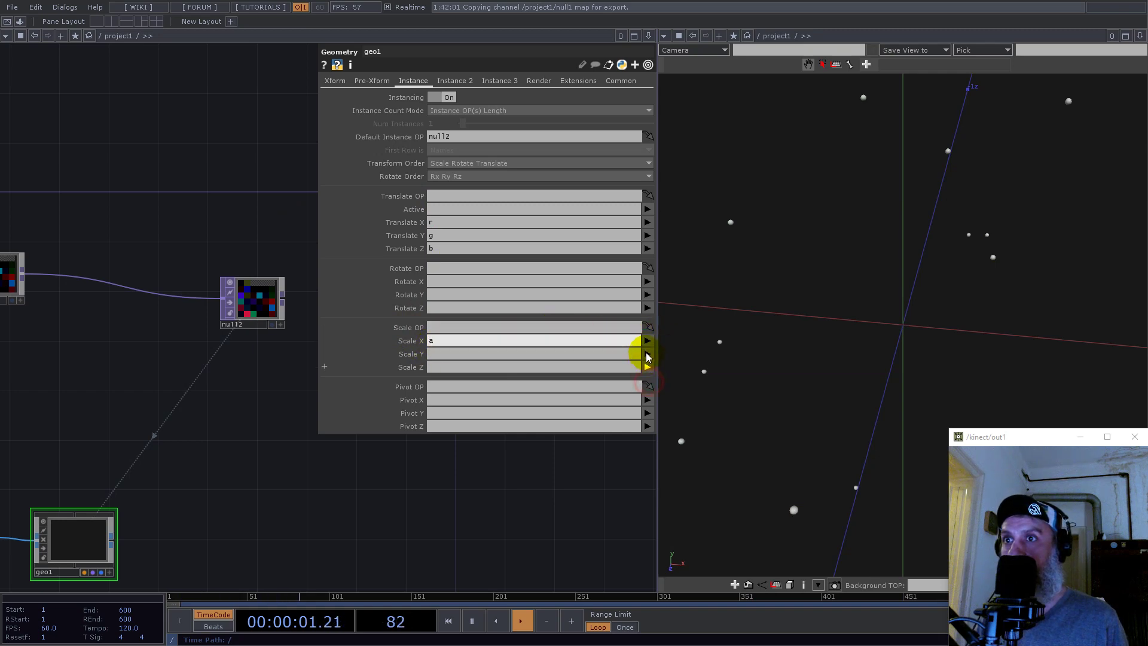
click(647, 355)
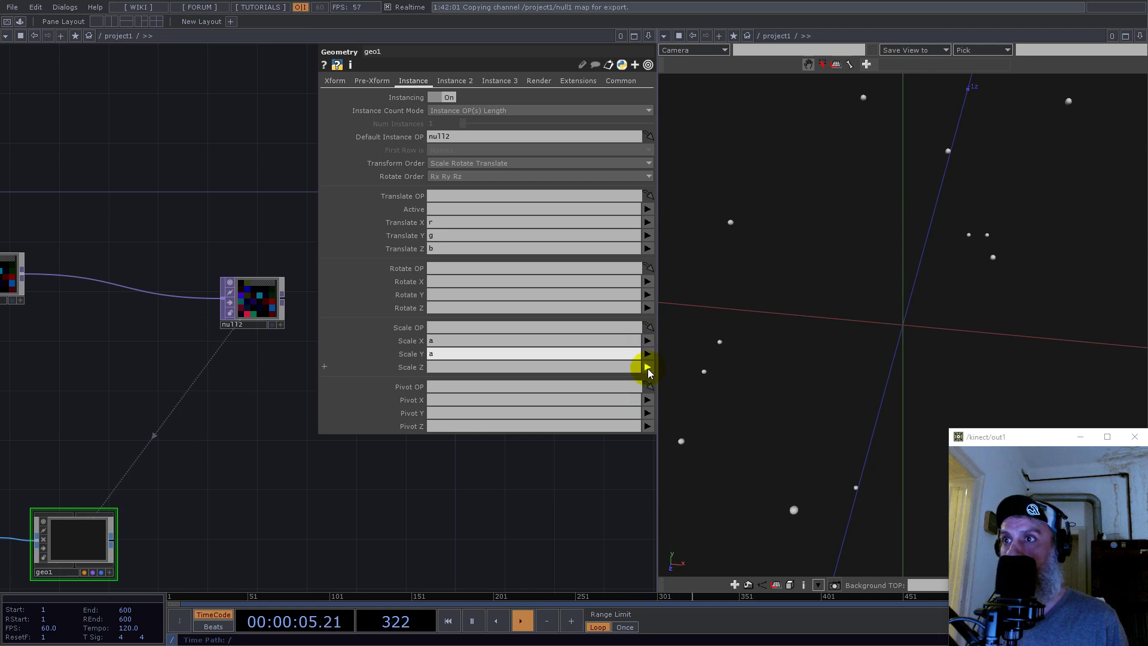
click(648, 368)
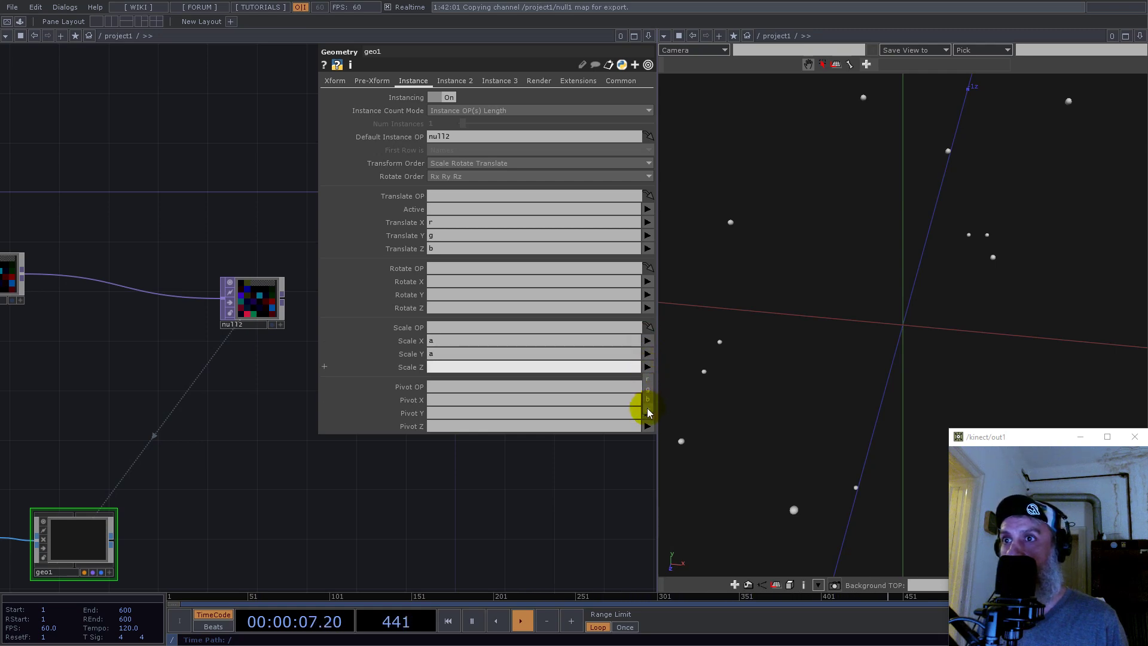
drag(860, 359, 800, 361)
scroll(336, 474, down, 5)
scroll(161, 423, up, 5)
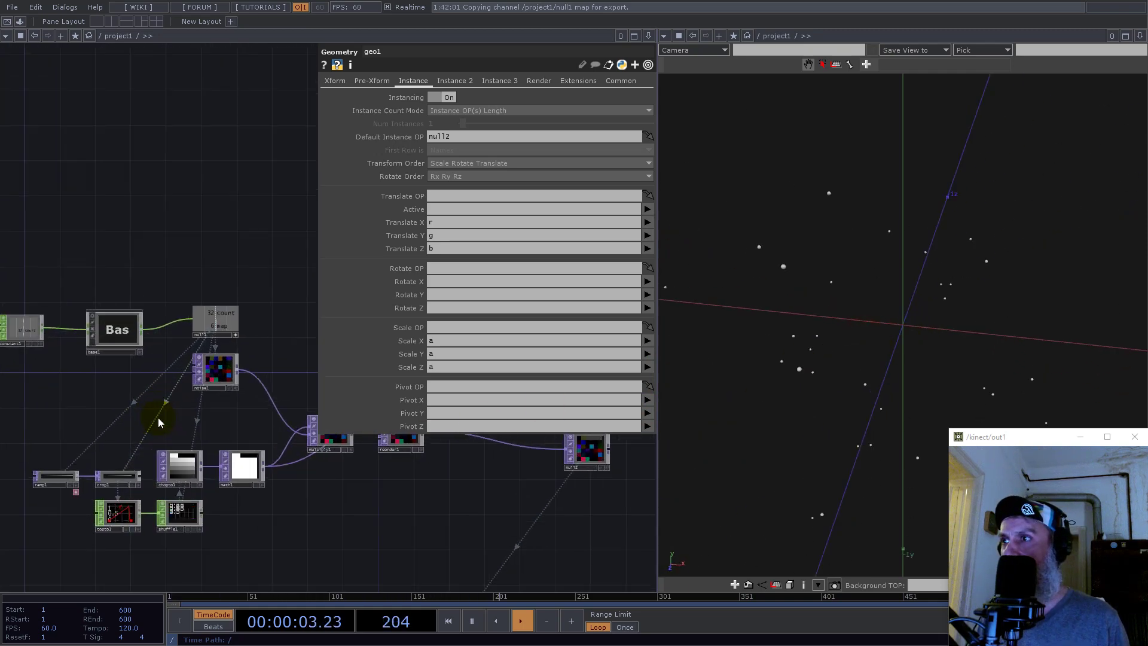
Add a second channel named speed with value 0.2 to the constant1 CHOP
drag(97, 399, 195, 437)
click(131, 373)
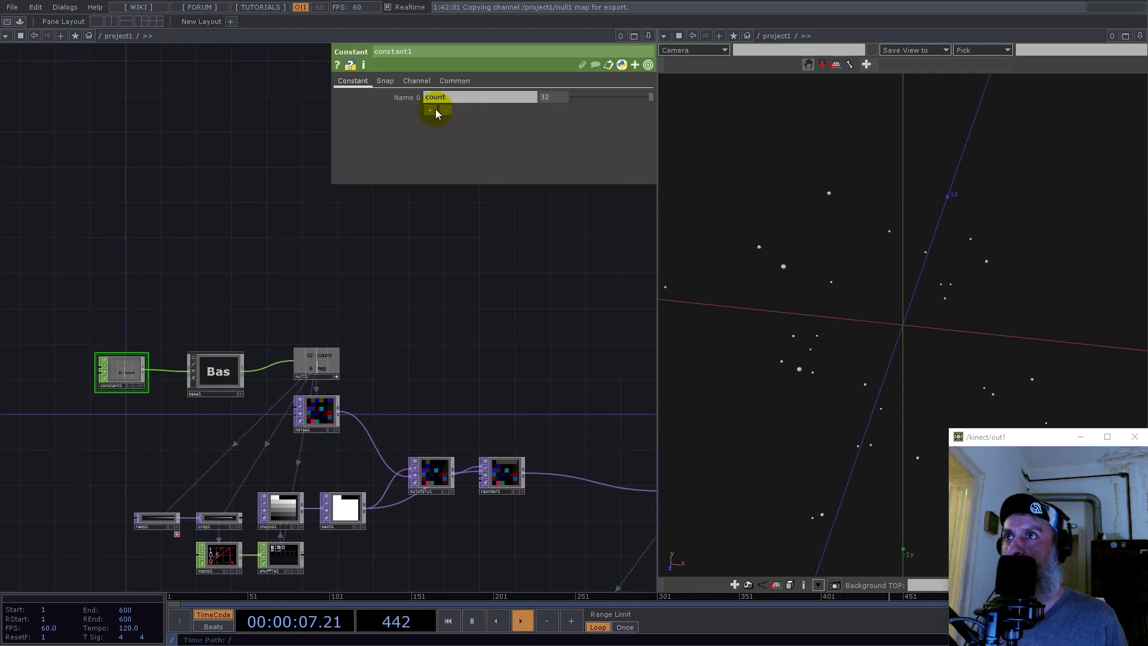
click(430, 110)
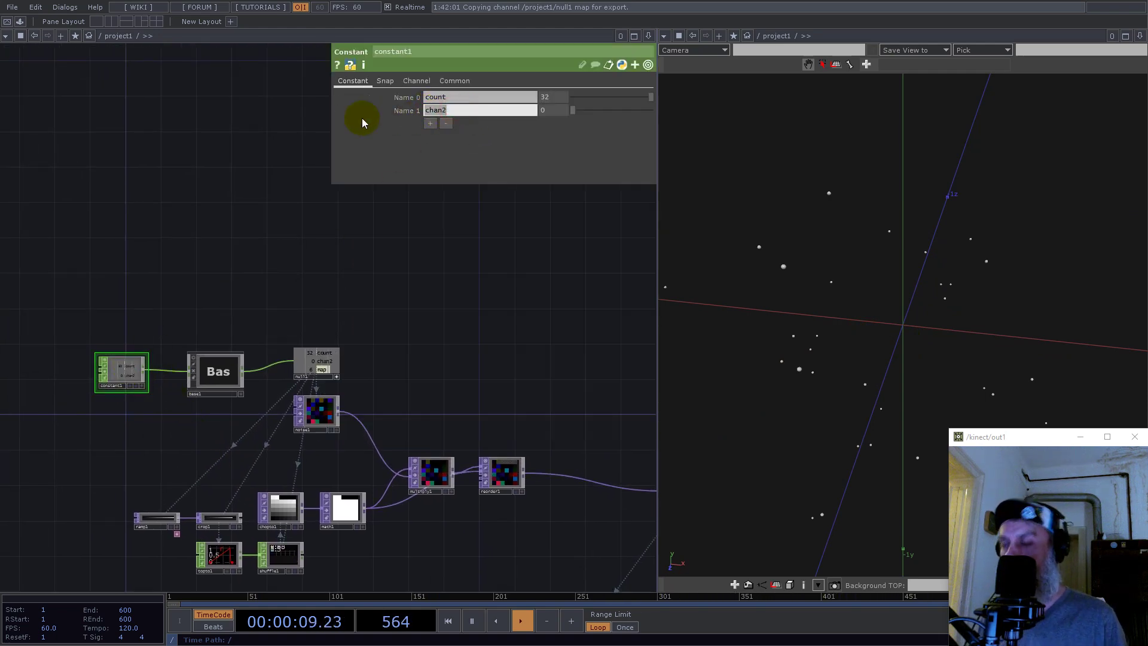
text(speed)
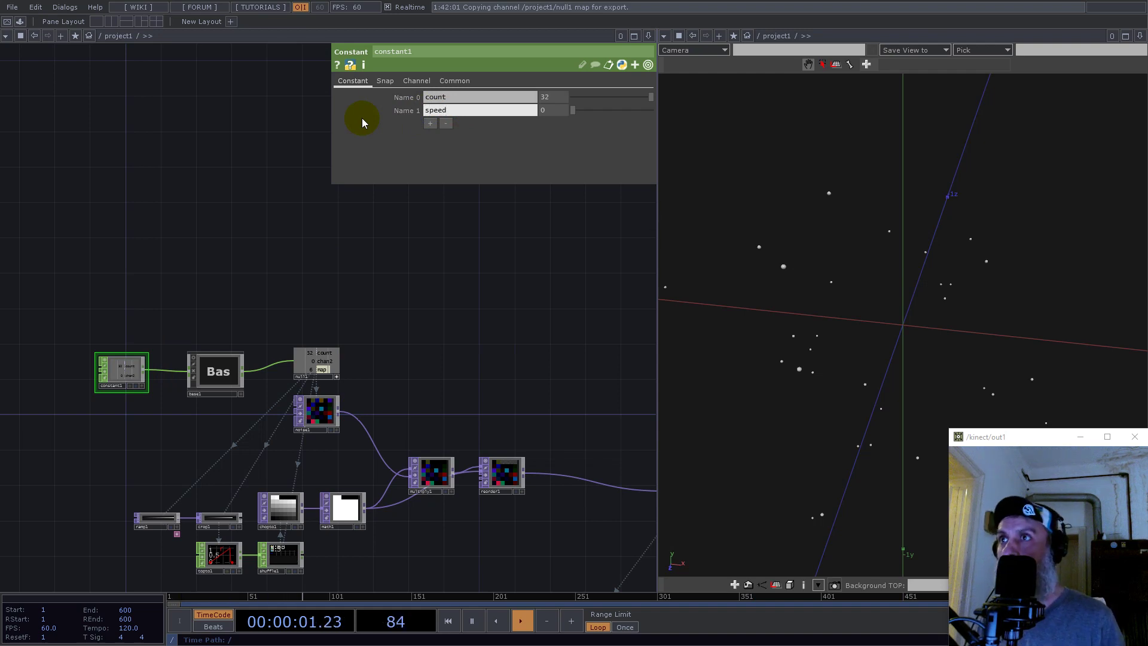
key(Return)
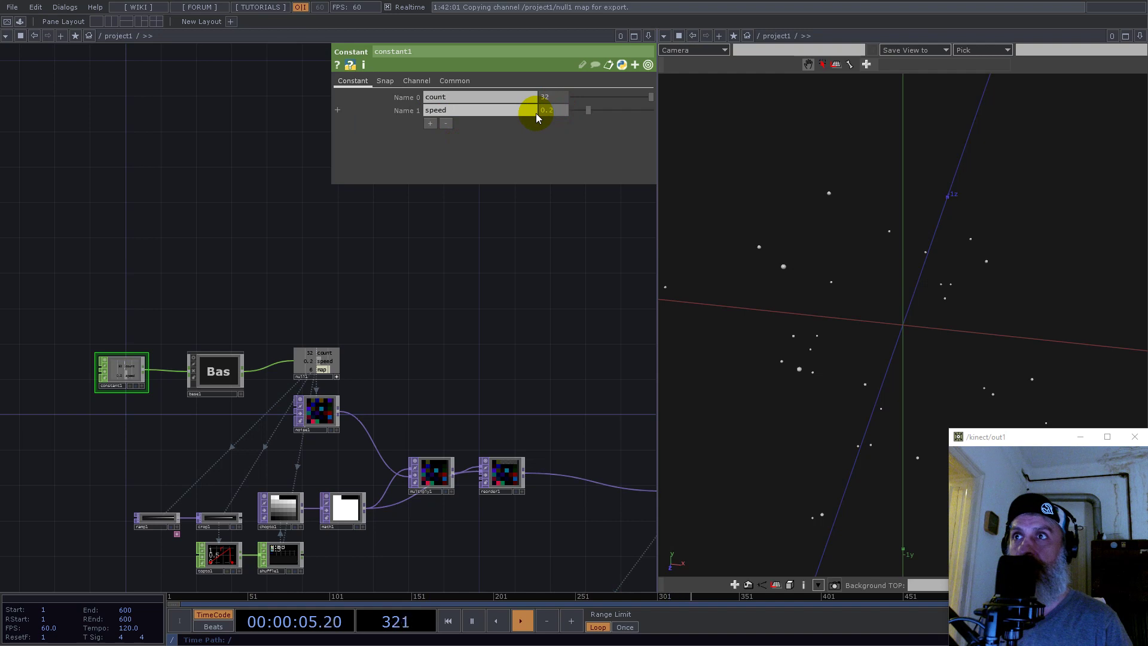
Inside base1, branch a Select CHOP off in1 that picks the speed channel and renames it to time
double_click(216, 375)
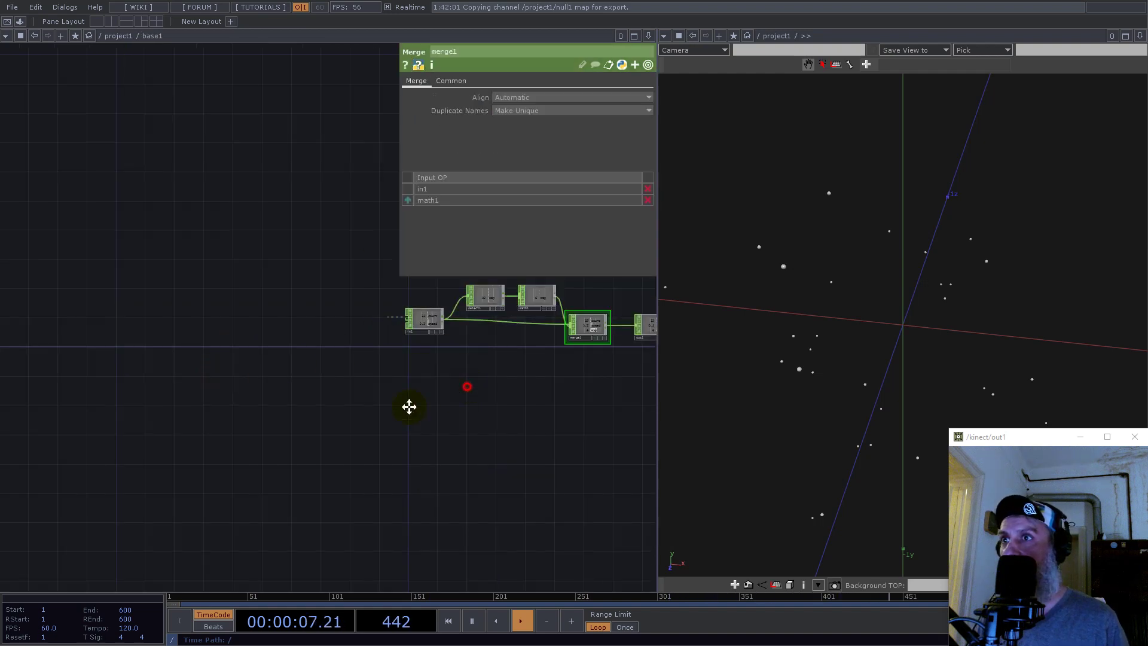
drag(455, 393, 272, 451)
scroll(285, 391, up, 5)
right_click(220, 350)
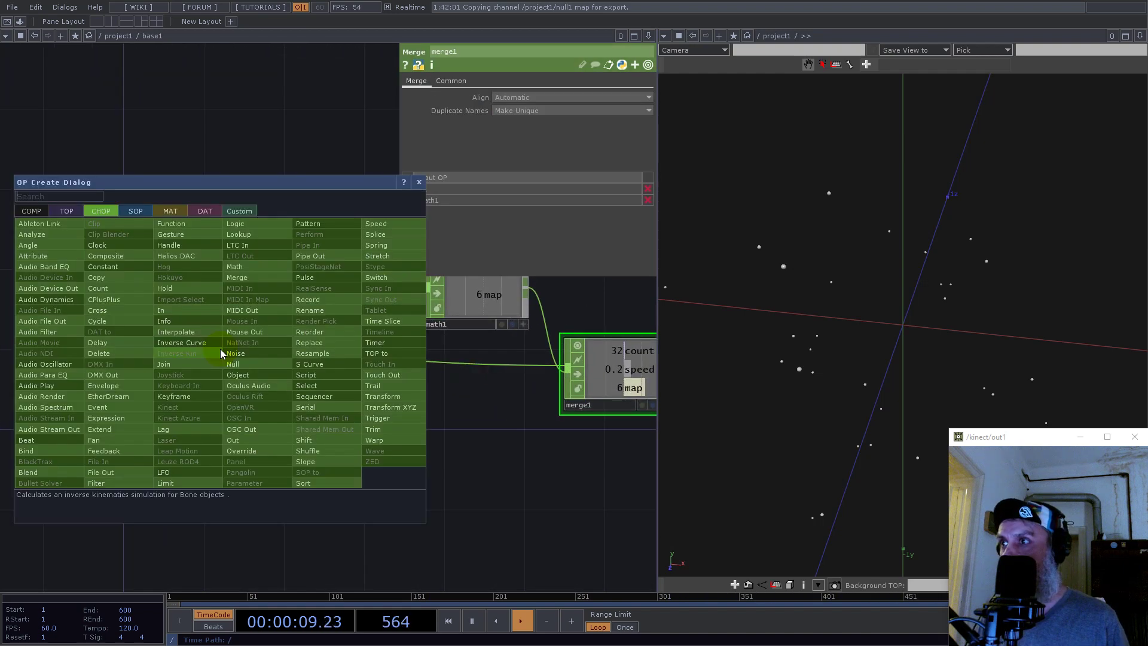
text(sel)
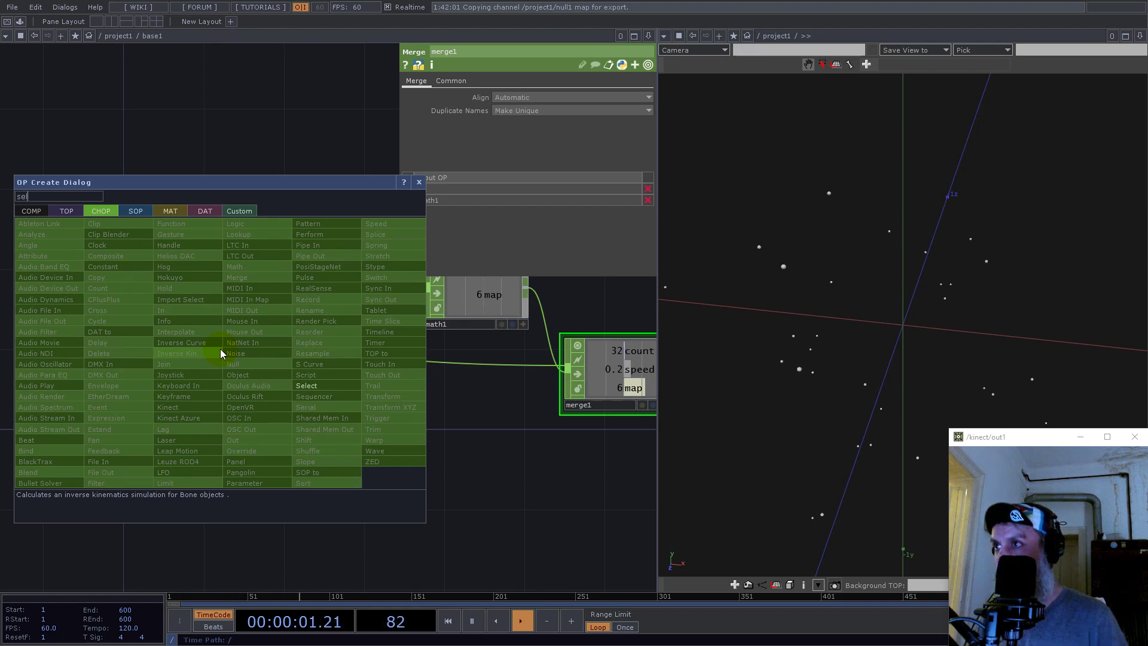
click(306, 385)
click(328, 441)
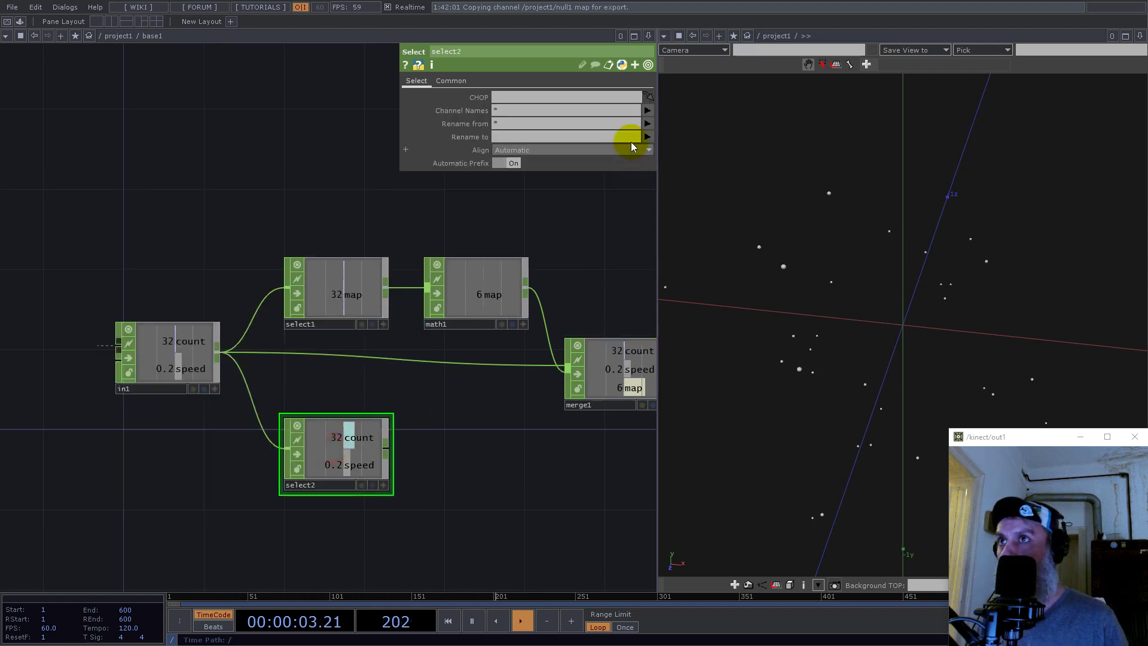
click(649, 111)
click(593, 134)
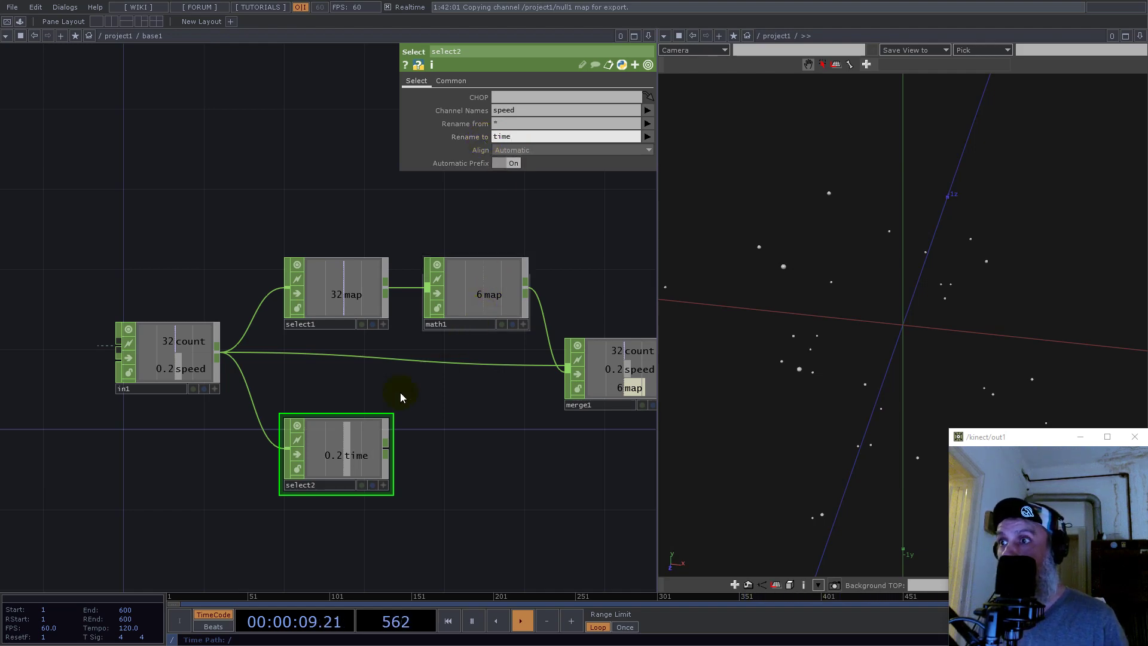
Add a Speed CHOP after the time Select CHOP and wire its output into merge1
right_click(385, 449)
text(speed)
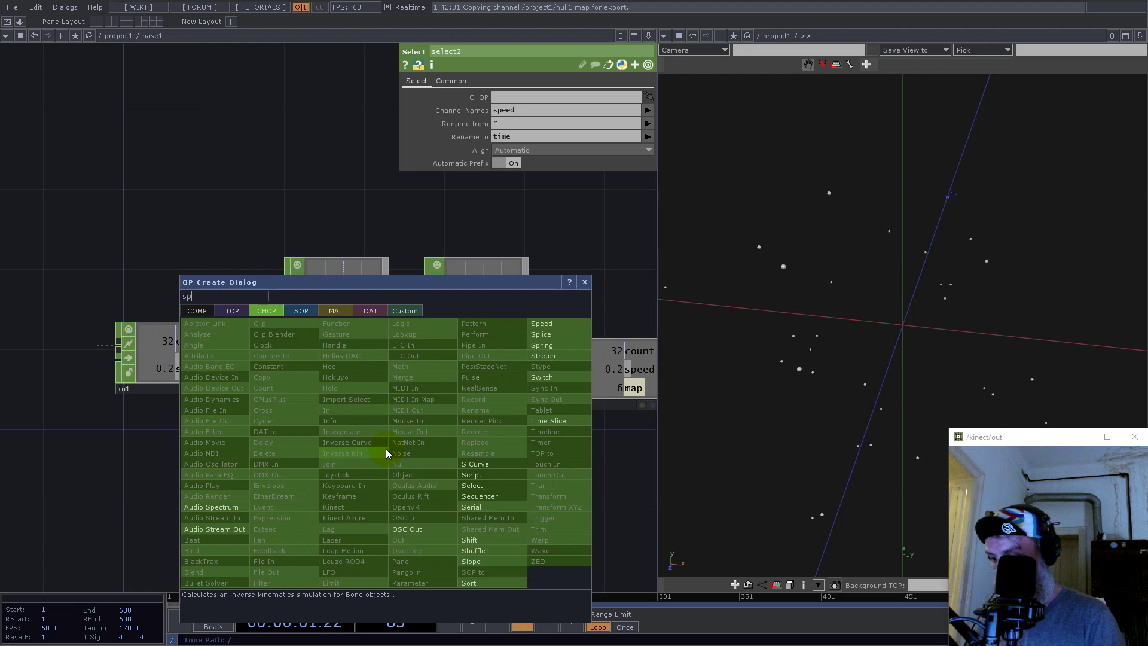
click(565, 325)
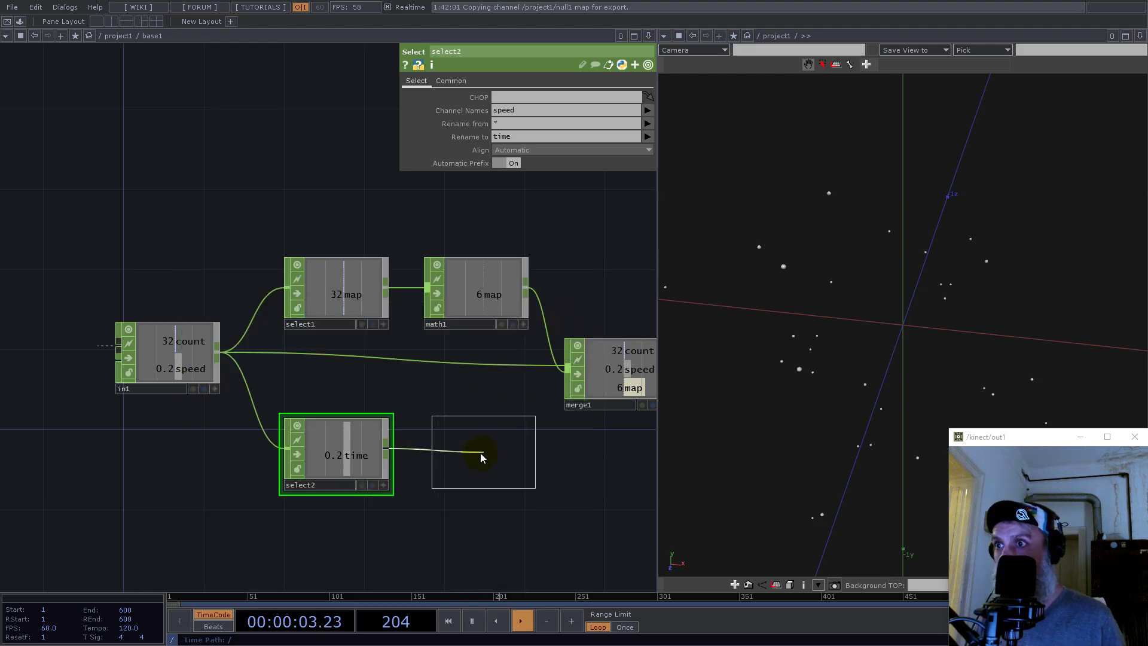
click(479, 454)
drag(555, 413, 566, 373)
drag(577, 473, 324, 372)
scroll(327, 364, down, 8)
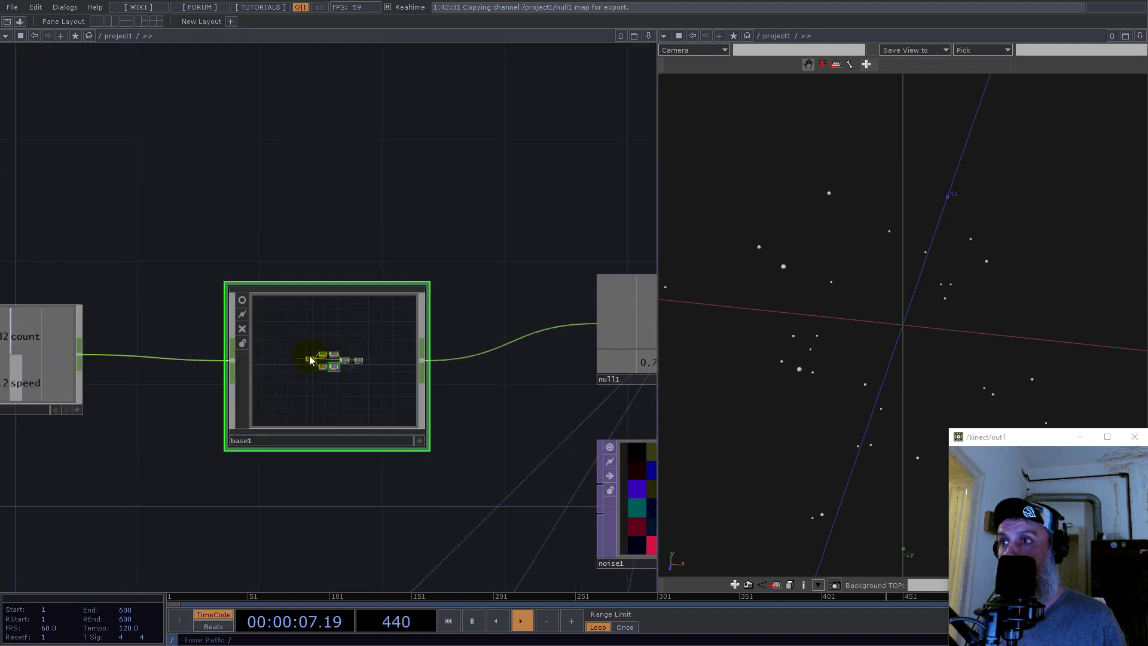
Drive the noise1 TOP's Translate Z with the time channel from null1 in the parent network
key(p)
scroll(310, 360, down, 5)
scroll(376, 384, up, 6)
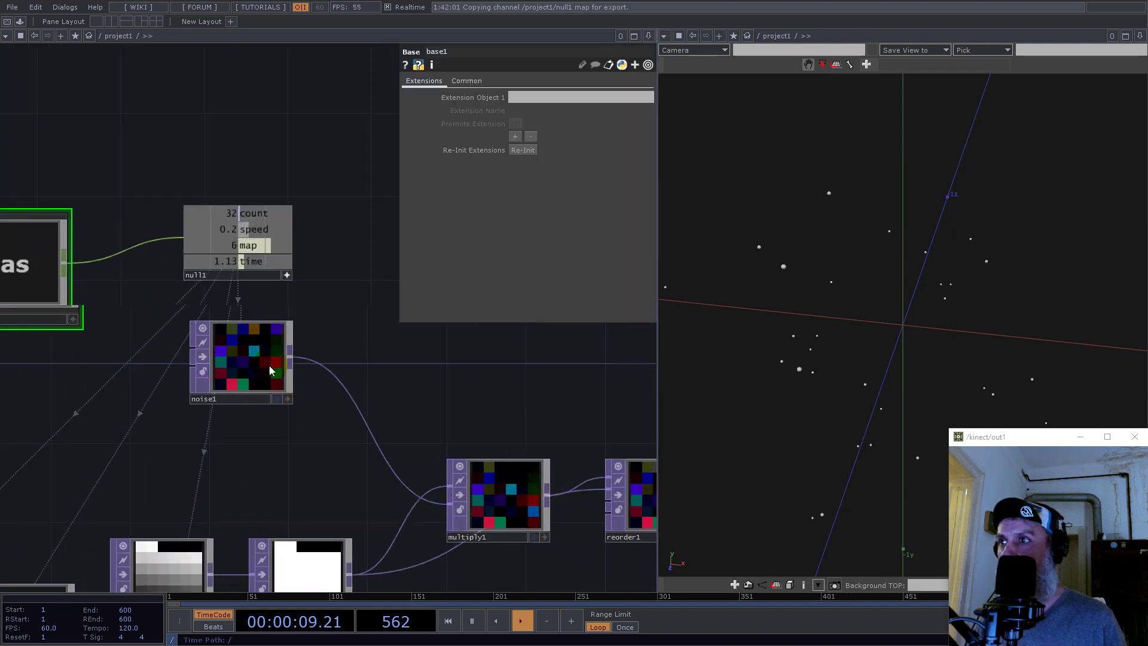
scroll(271, 371, up, 1)
click(271, 368)
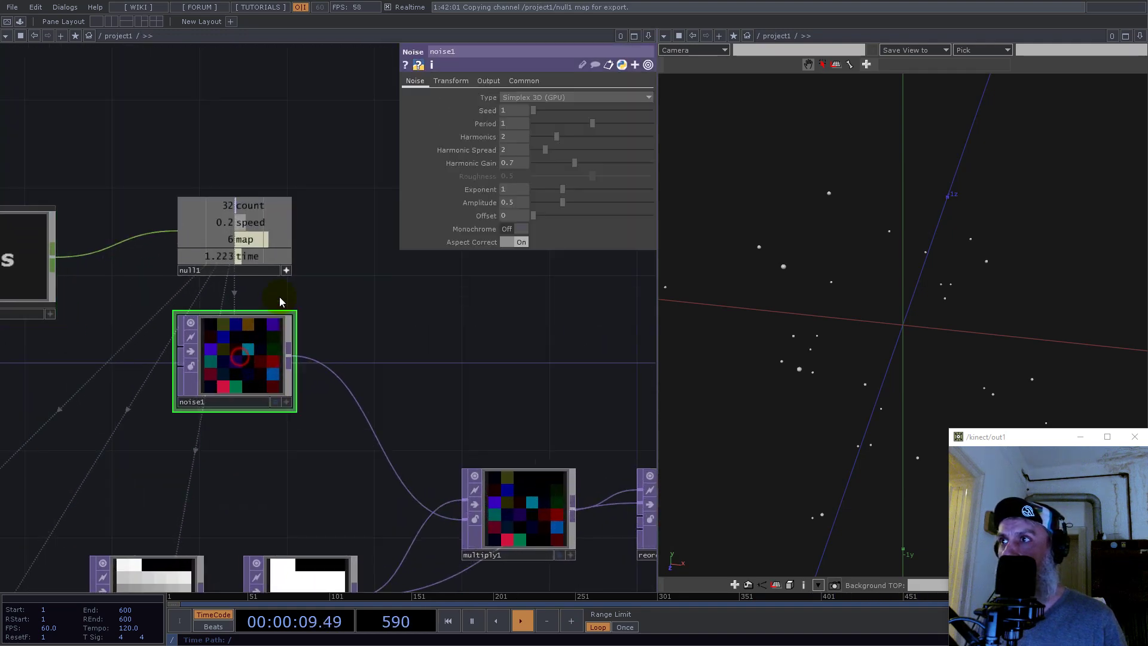
click(458, 86)
drag(614, 123, 616, 123)
click(624, 117)
drag(916, 291, 707, 267)
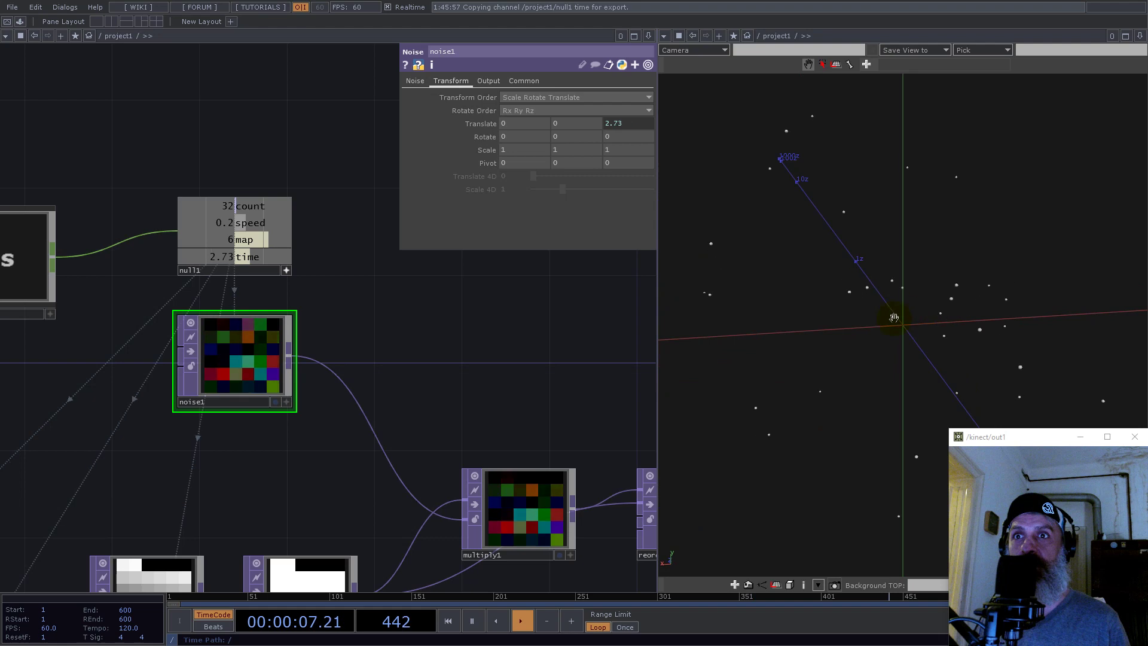
Set the speed channel of the constant1 CHOP to 0.1
drag(396, 329, 614, 326)
click(12, 257)
click(585, 110)
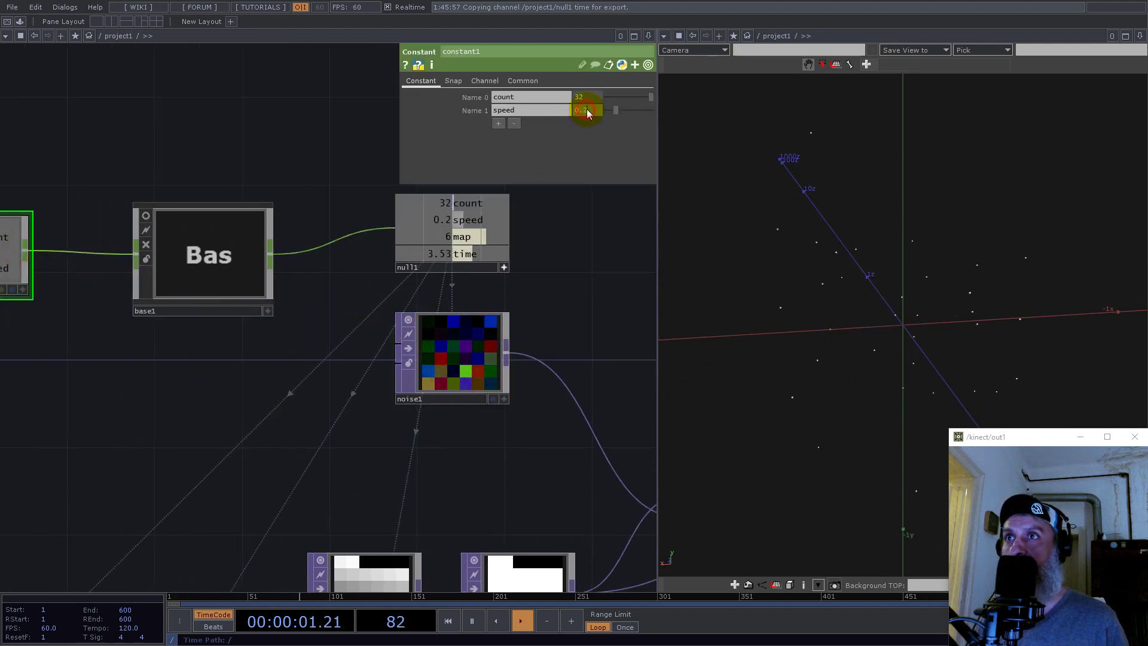
text(0.1)
key(Return)
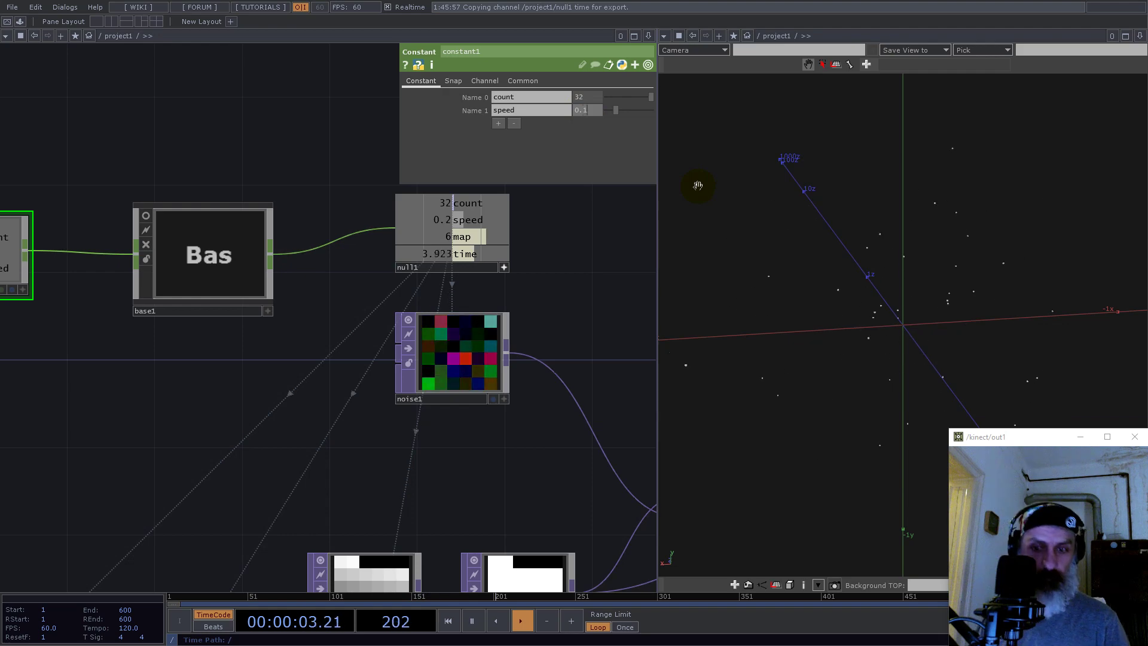
mouse_move(969, 328)
mouse_down()
mouse_move(1002, 341)
mouse_move(987, 335)
mouse_up()
Add a Select TOP in the empty network area above null2
scroll(271, 345, down, 5)
scroll(270, 346, down, 5)
scroll(429, 359, up, 5)
drag(428, 274, 303, 357)
key(Tab)
text(se)
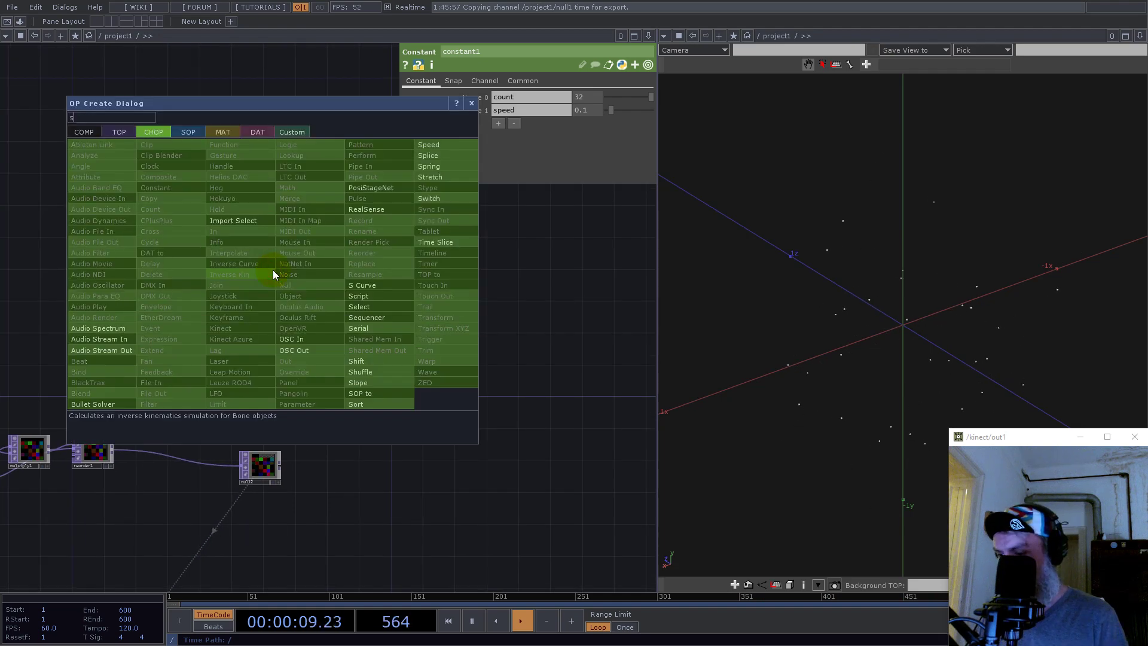
click(118, 131)
click(292, 317)
click(351, 279)
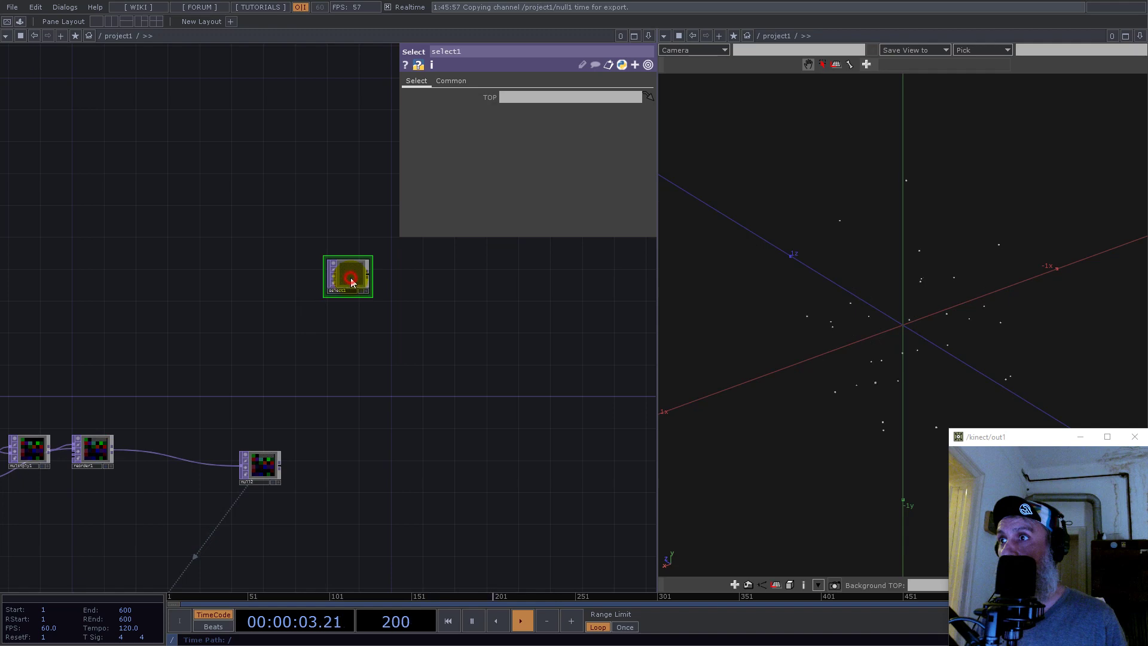
Set null2 as the Select TOP's source and move the node farther away from null2
drag(266, 464, 520, 97)
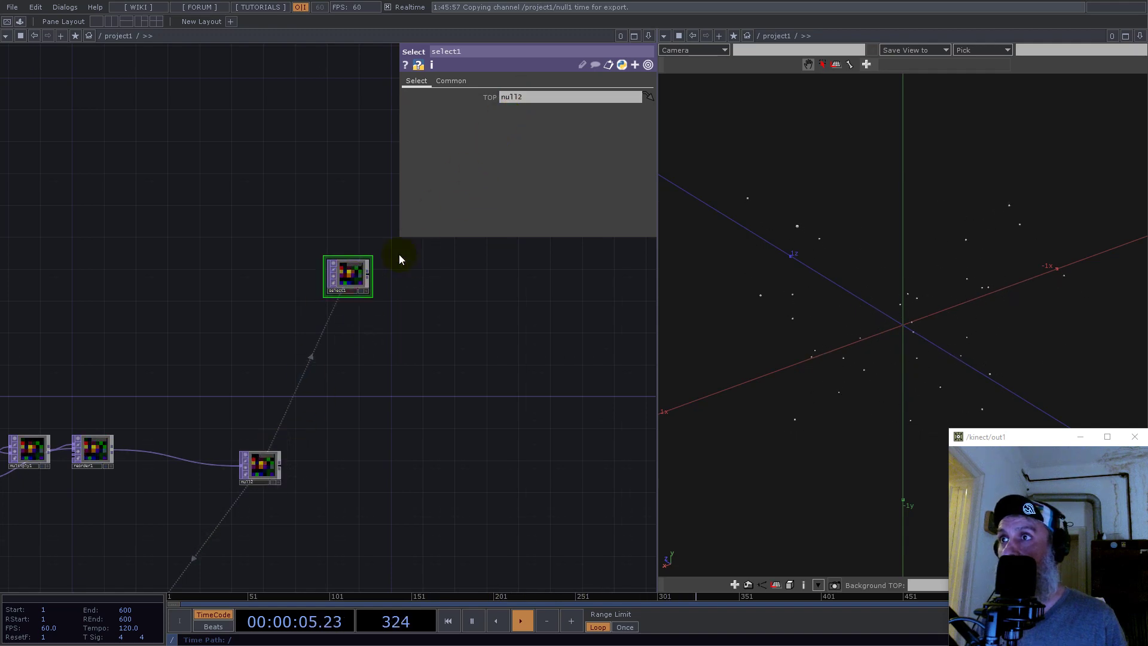
drag(362, 282, 441, 265)
drag(475, 351, 291, 490)
scroll(287, 378, up, 4)
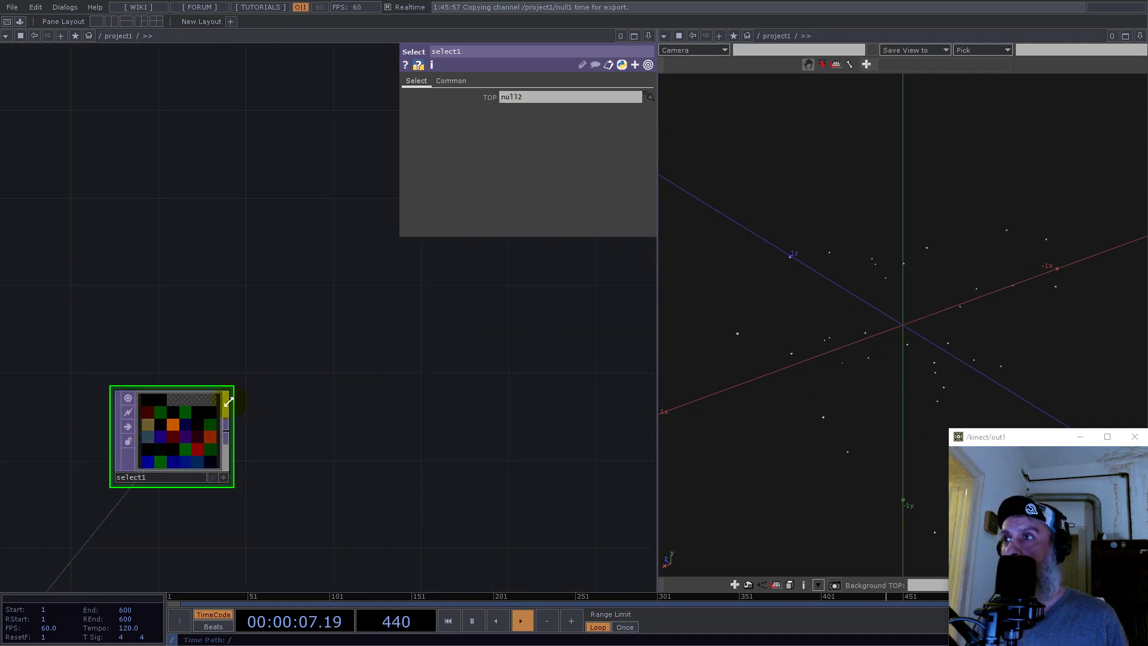
Examine the grid of coloured pixels in the select1 TOP viewer, including the empty pixels
drag(227, 389, 264, 404)
drag(318, 313, 491, 284)
scroll(398, 371, up, 5)
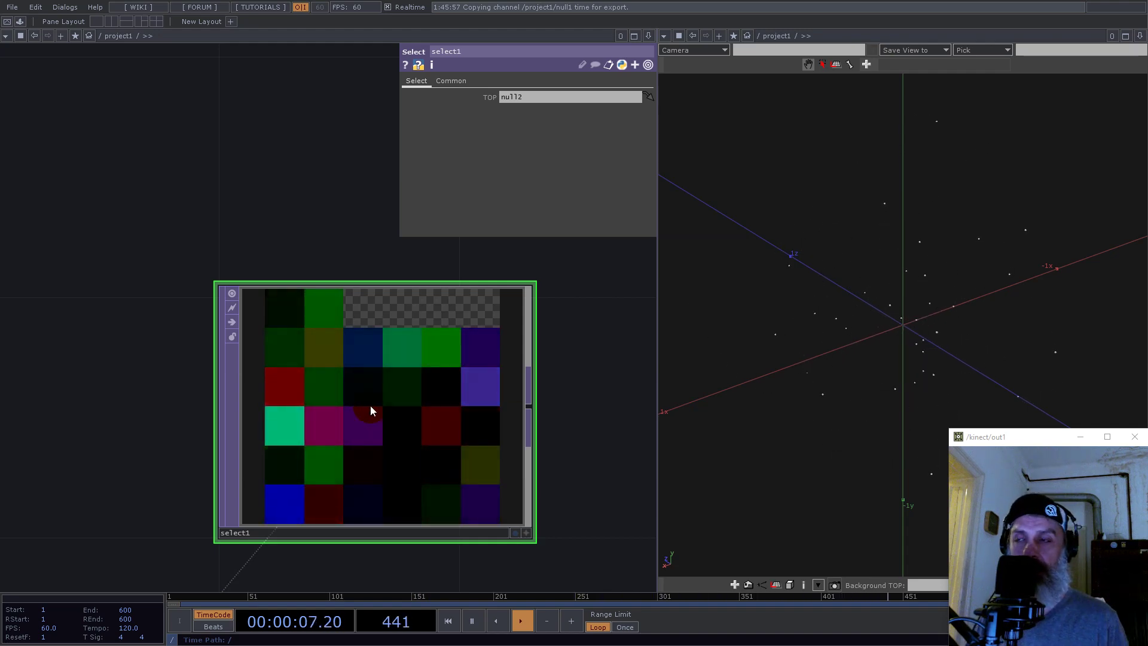
scroll(430, 393, down, 1)
scroll(430, 393, down, 2)
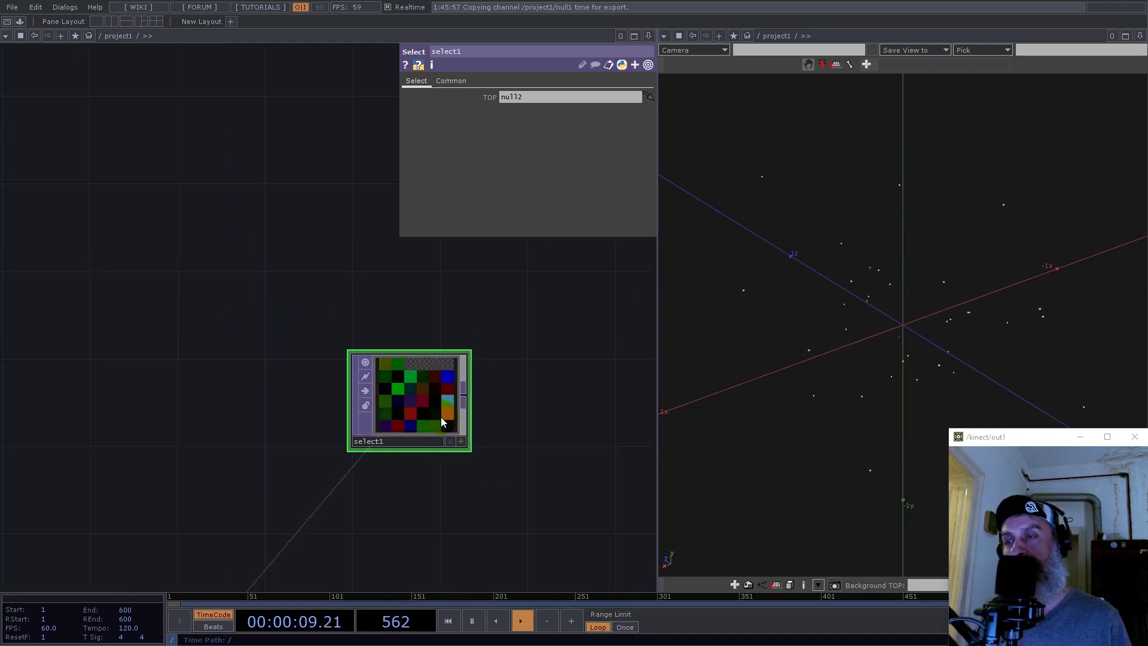
scroll(420, 405, up, 1)
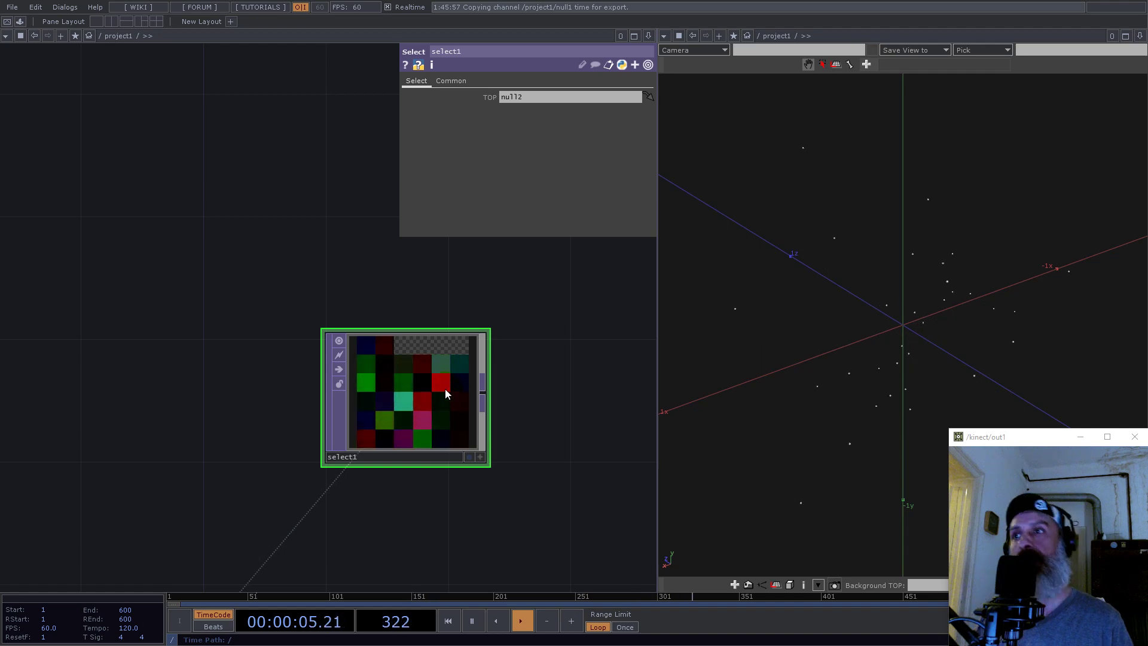
scroll(499, 417, down, 6)
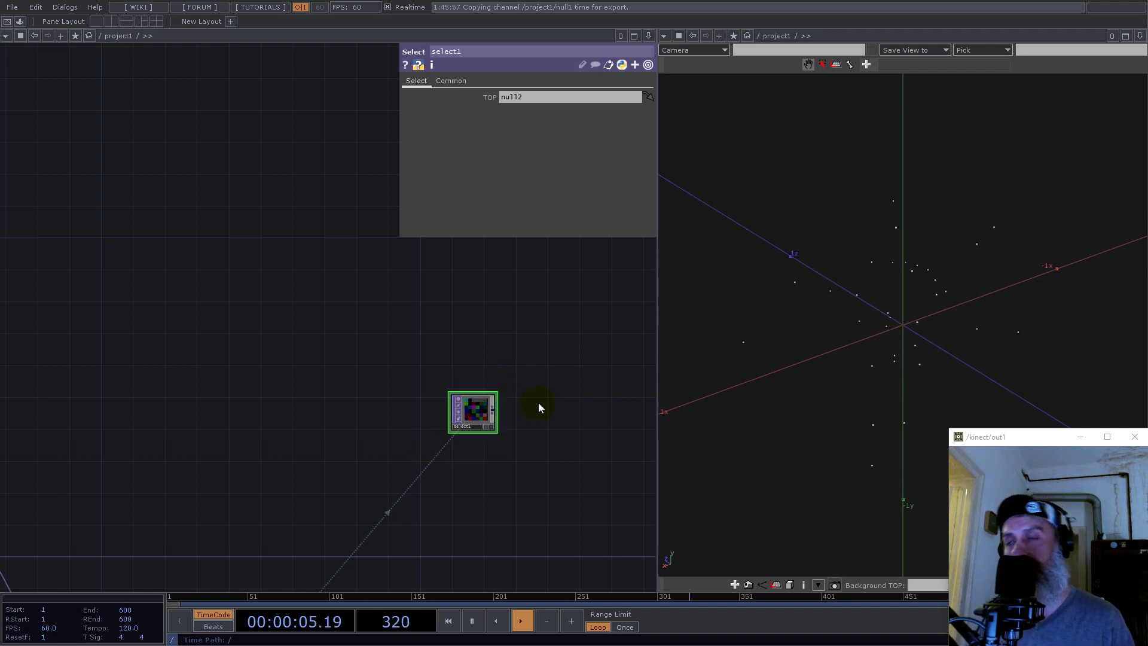
scroll(543, 401, up, 7)
scroll(356, 399, down, 5)
scroll(356, 403, down, 6)
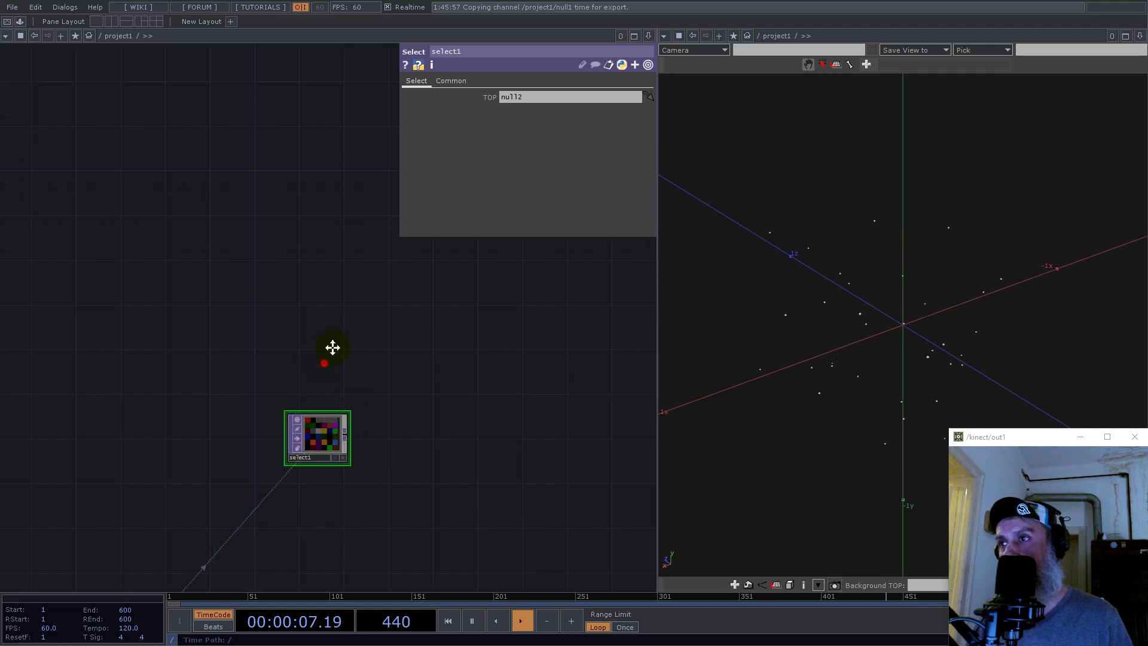
scroll(369, 319, up, 8)
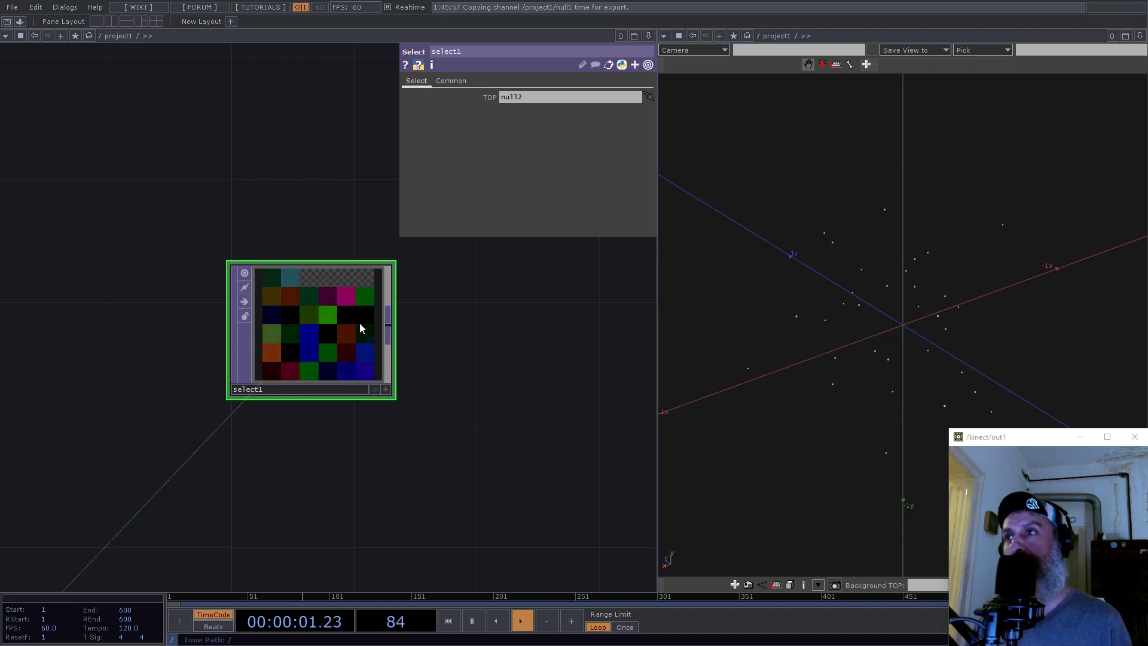
scroll(360, 322, down, 3)
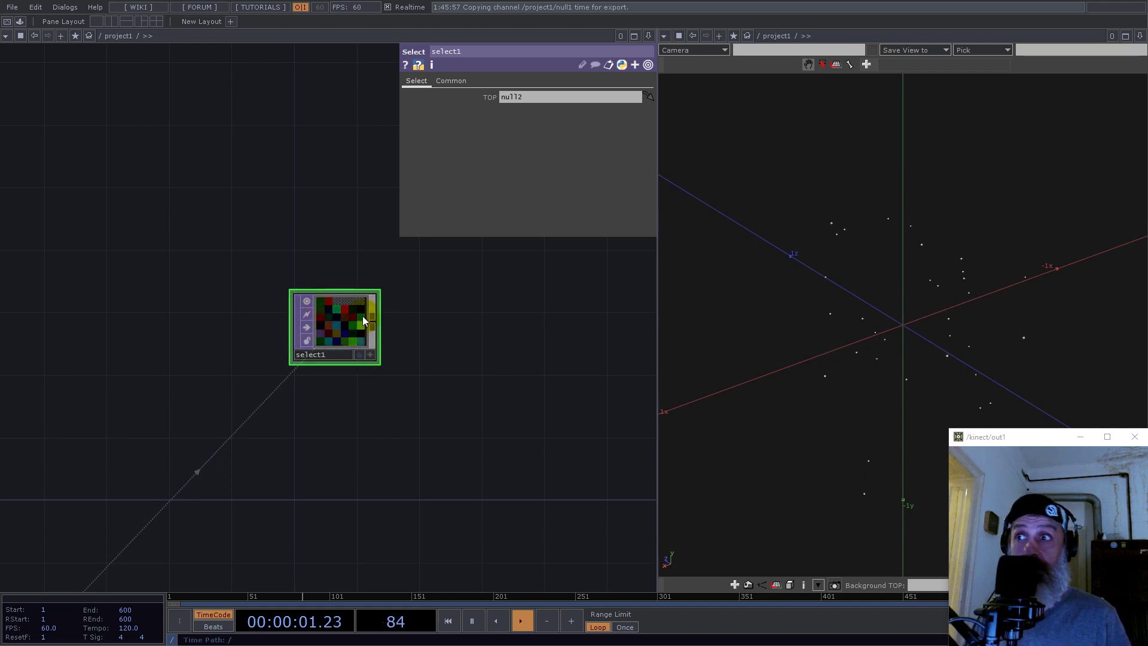
Add the inLine component from My Components in the palette and place it beside select1
scroll(407, 383, down, 8)
drag(473, 401, 475, 407)
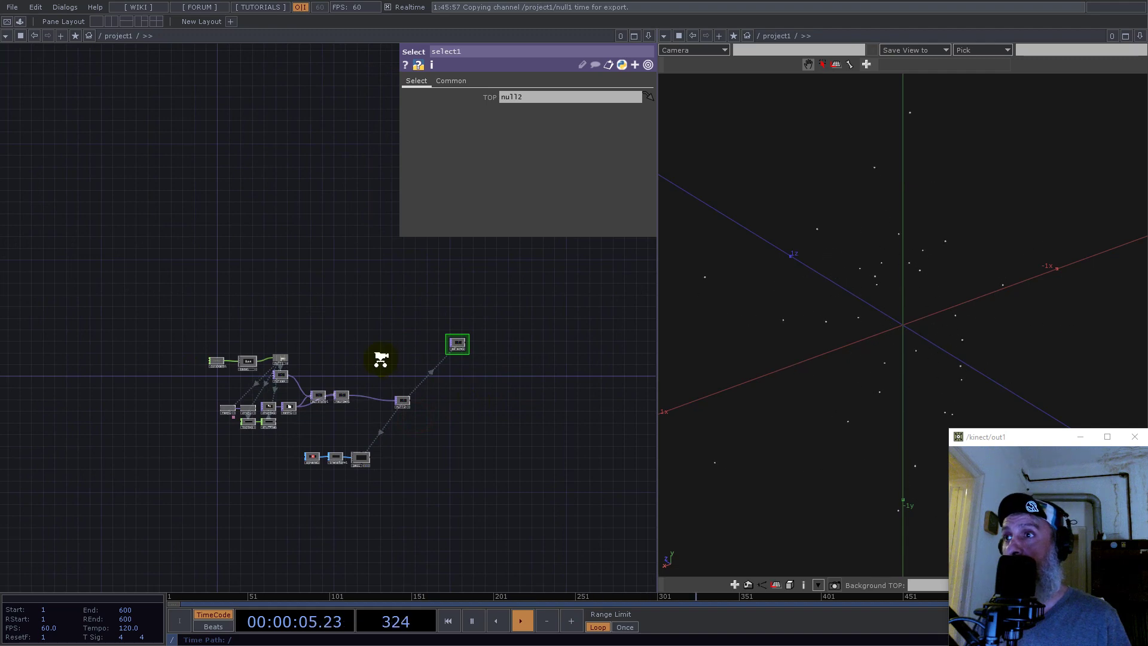
scroll(381, 359, up, 3)
drag(396, 349, 380, 360)
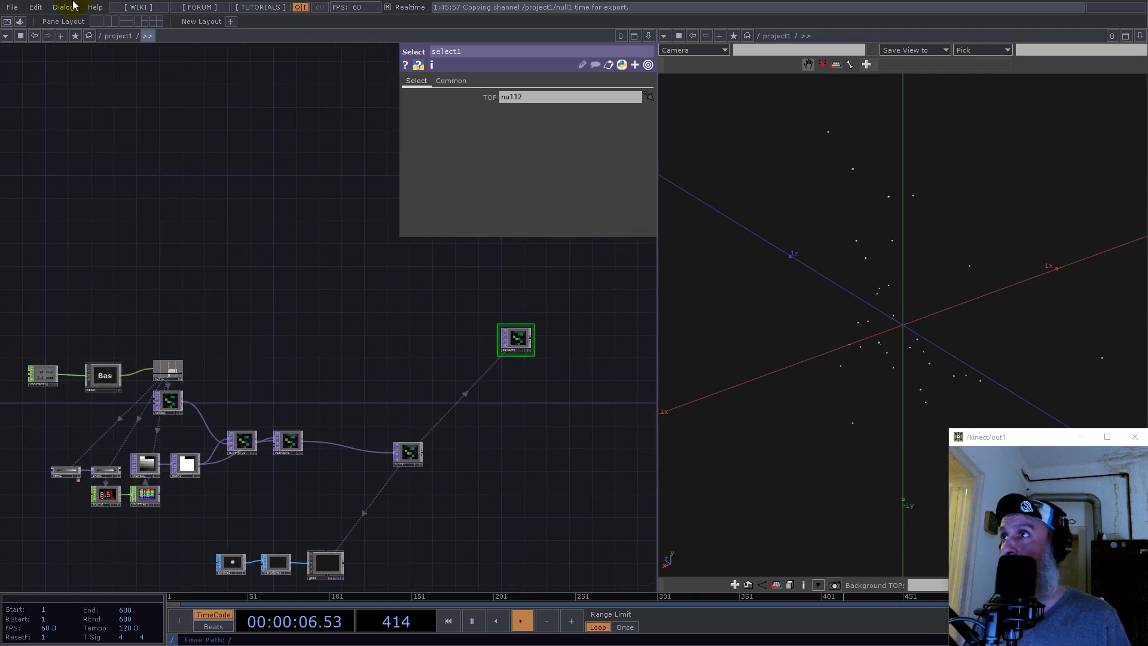
click(20, 21)
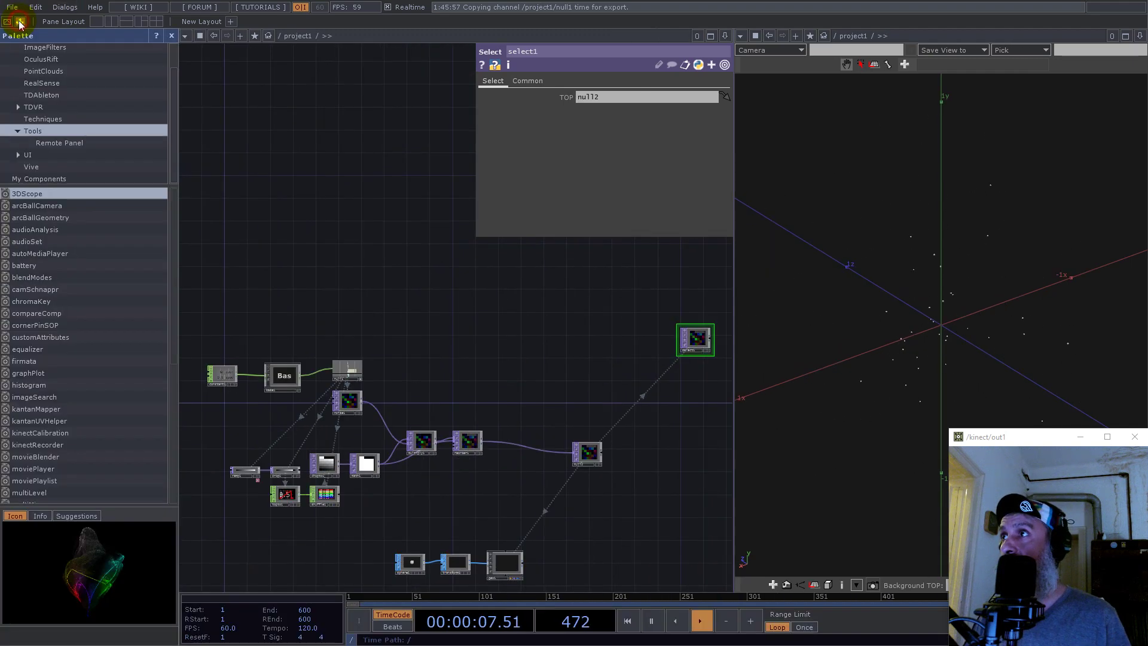
click(44, 180)
drag(21, 206, 647, 412)
drag(595, 325, 304, 363)
middle_drag(406, 419, 328, 466)
drag(325, 467, 552, 397)
middle_drag(335, 406, 429, 414)
drag(417, 412, 449, 357)
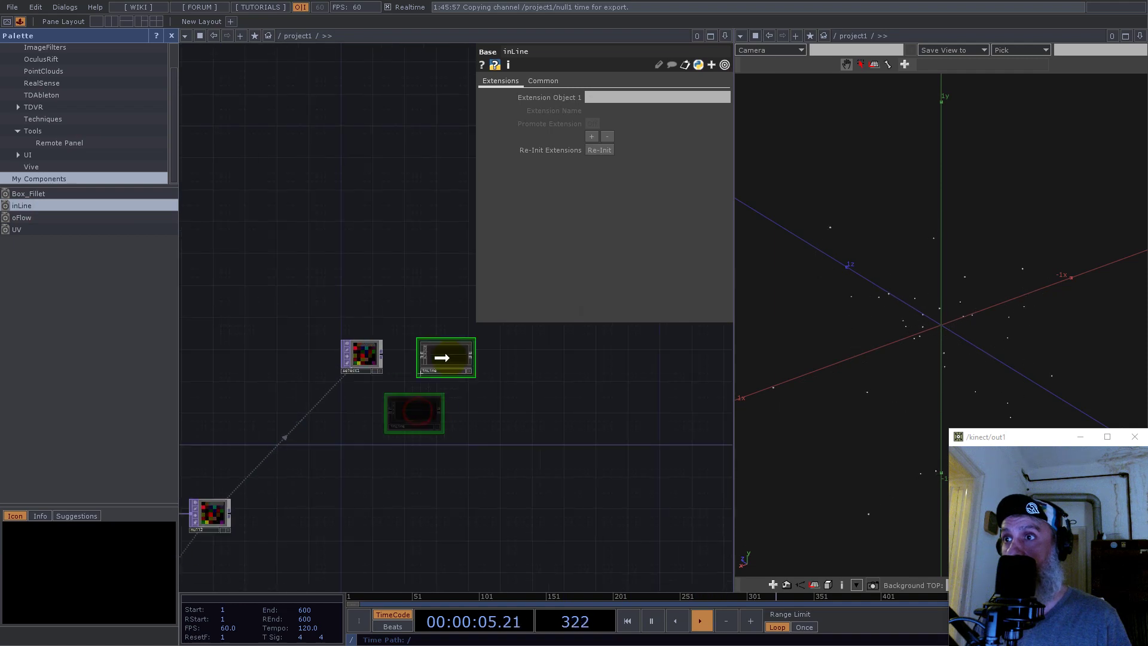
Connect select1 to the inLine component's input and close the palette
scroll(422, 353, up, 5)
drag(312, 357, 423, 349)
click(172, 35)
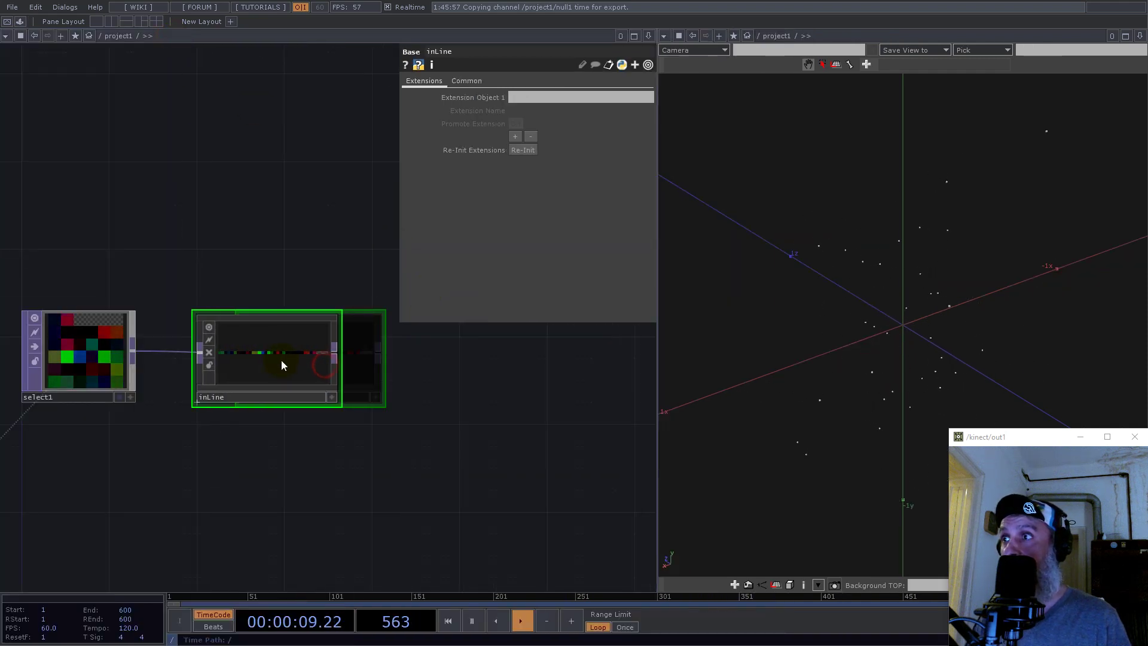
Inspect the operators inside the inLine component, especially the remap1 output, and return to the parent network
key(i)
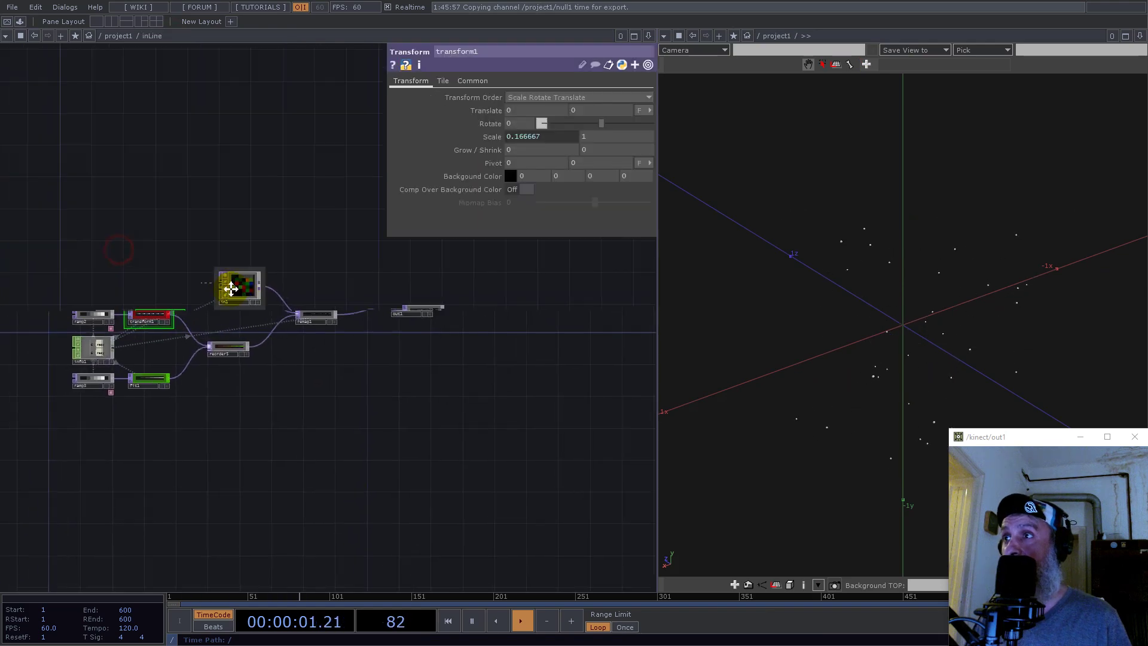
scroll(290, 307, up, 5)
scroll(287, 326, down, 5)
scroll(500, 380, up, 6)
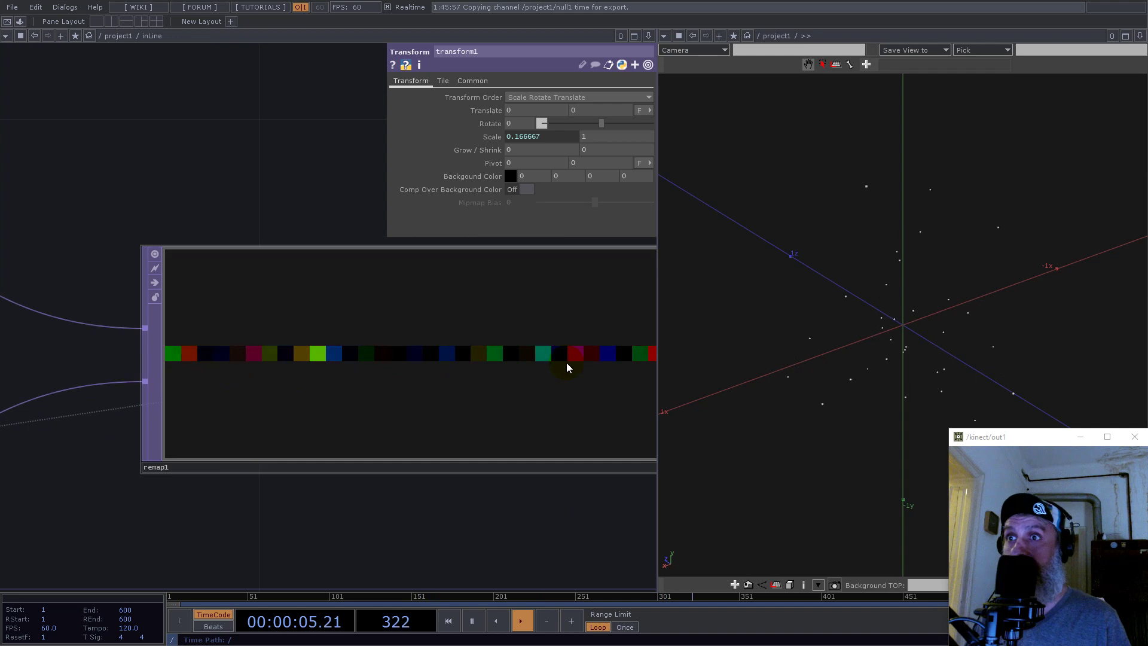
scroll(567, 367, down, 6)
scroll(178, 413, up, 3)
drag(247, 416, 394, 338)
scroll(205, 397, down, 5)
scroll(311, 386, down, 6)
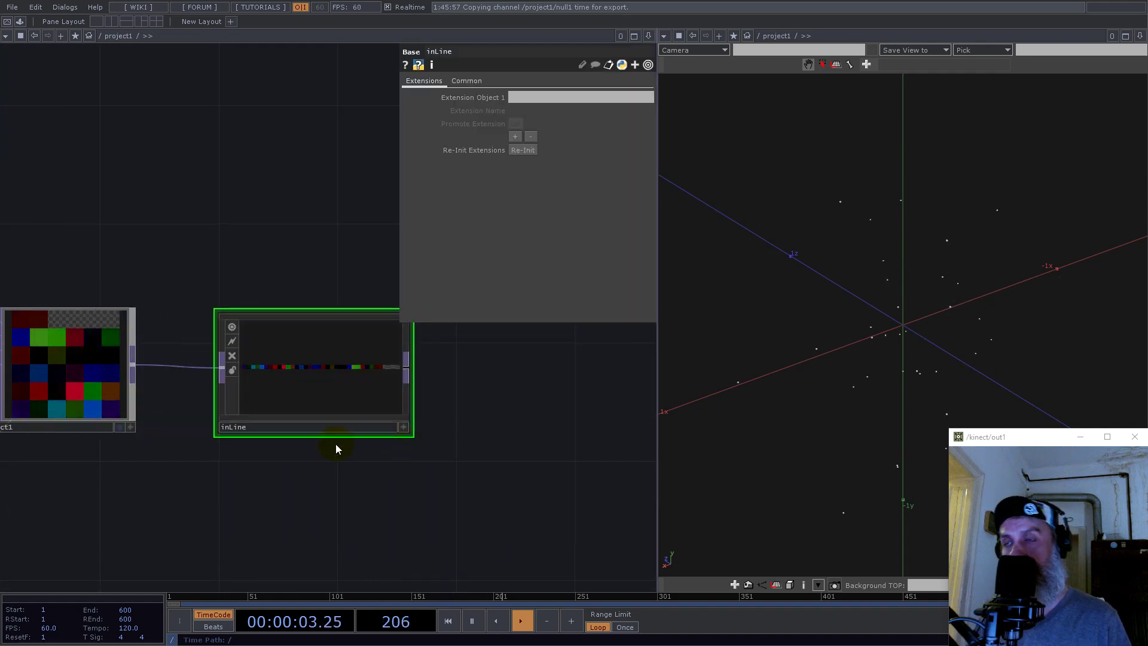
Add a Crop TOP connected to the inLine component's output and place it beside that component
drag(329, 477, 433, 473)
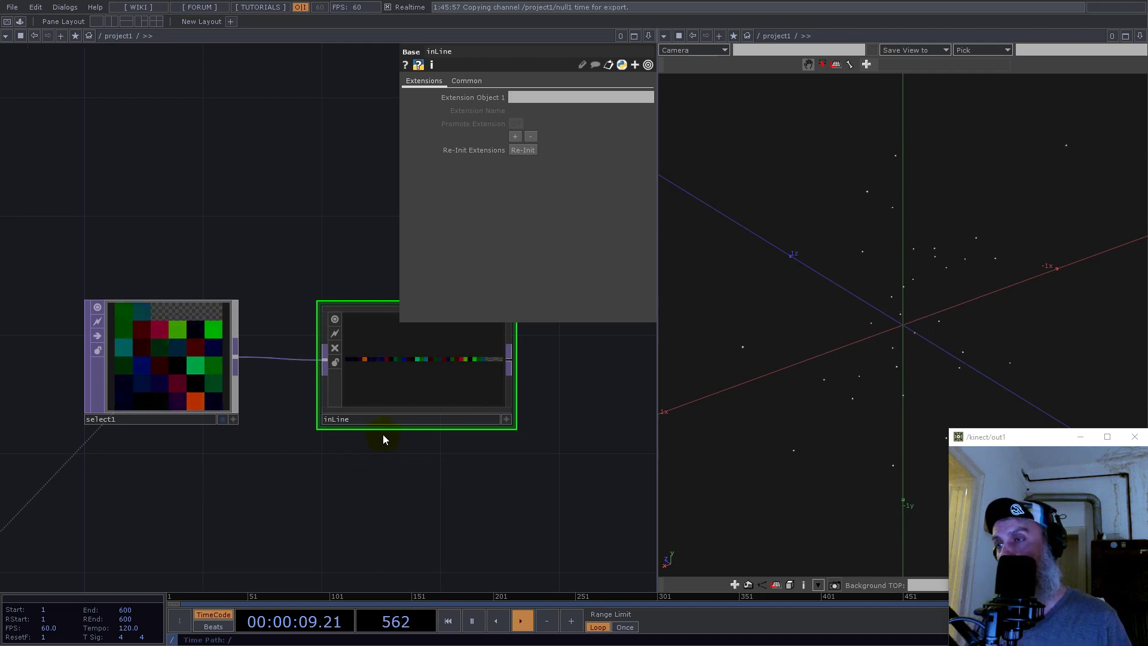
scroll(388, 431, down, 5)
scroll(436, 410, up, 4)
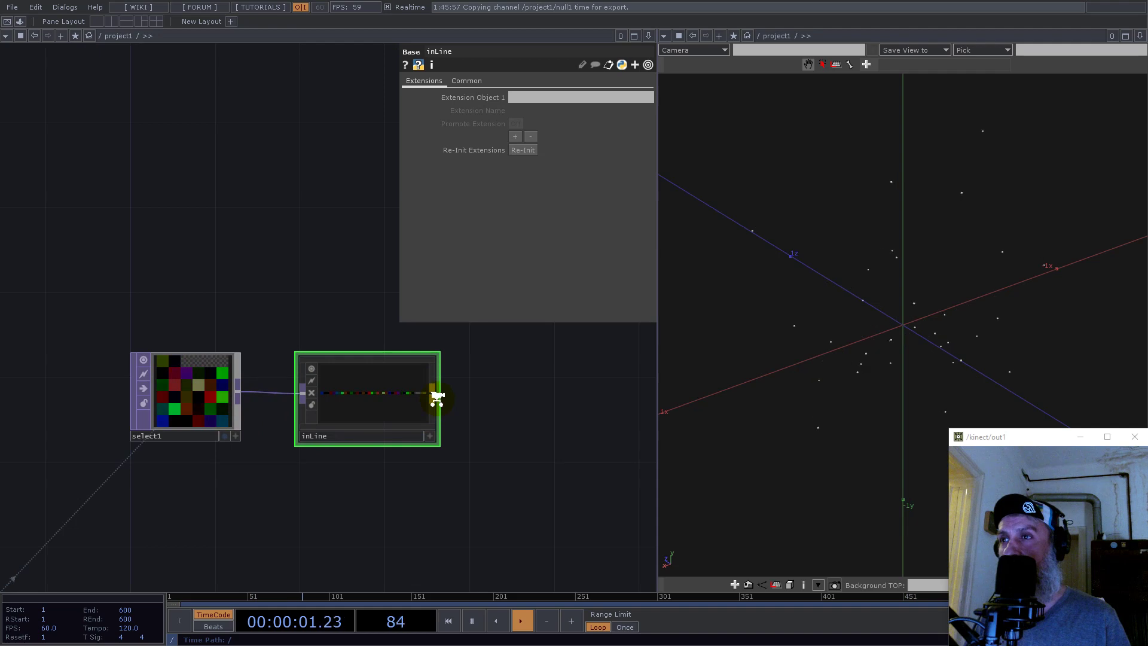
scroll(438, 398, up, 6)
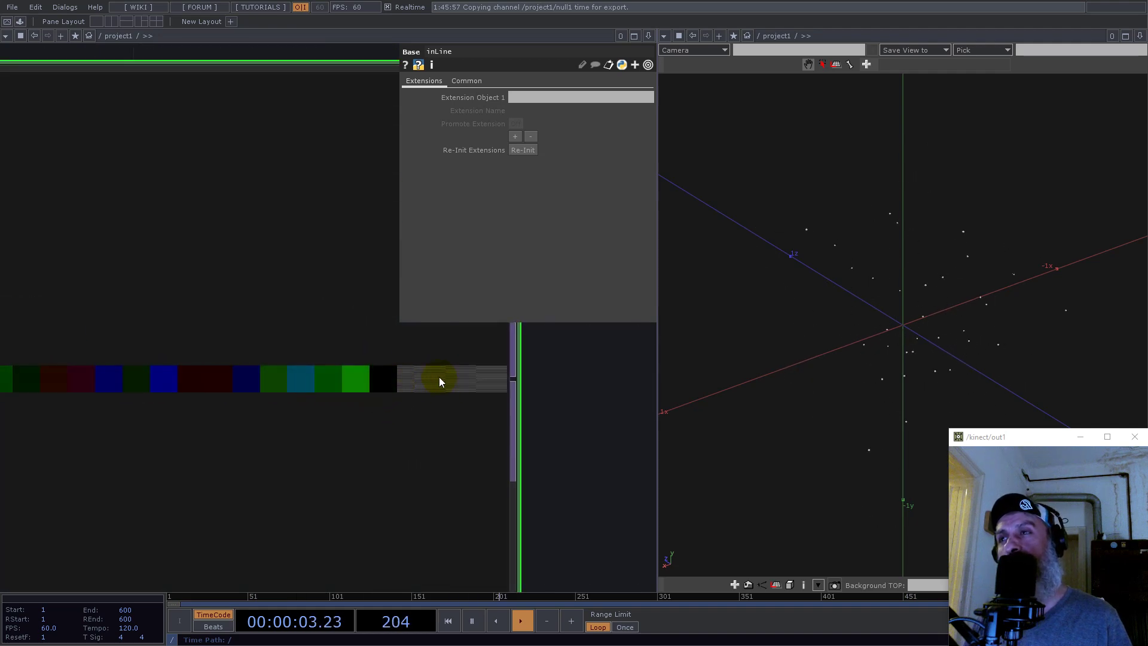
scroll(378, 389, down, 6)
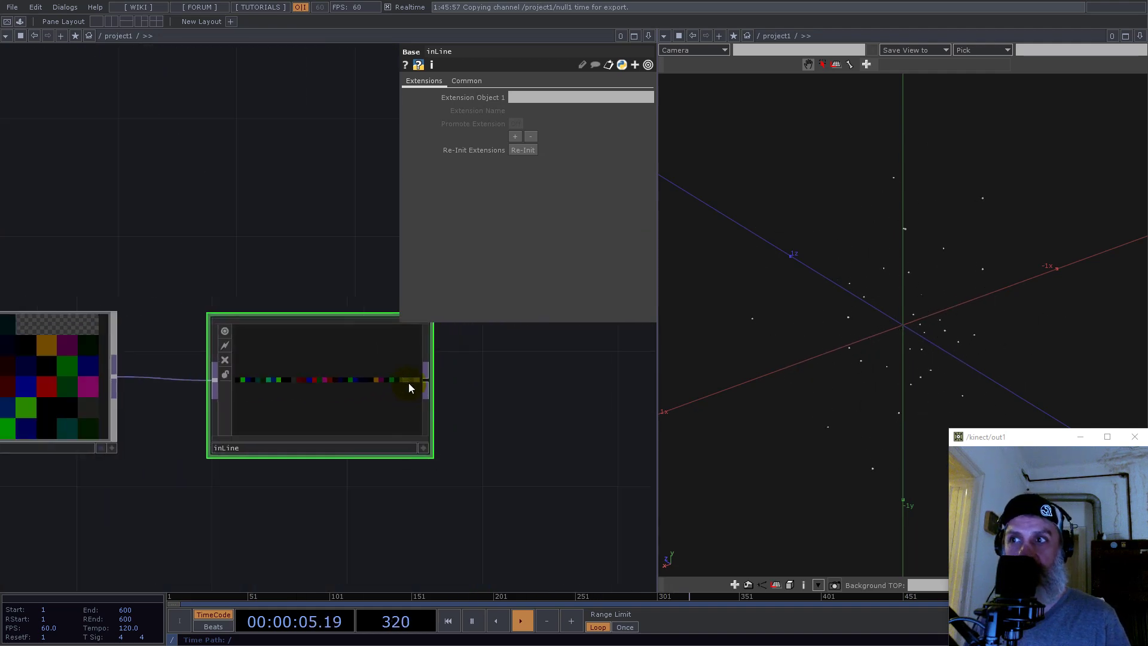
key(Tab)
text(c)
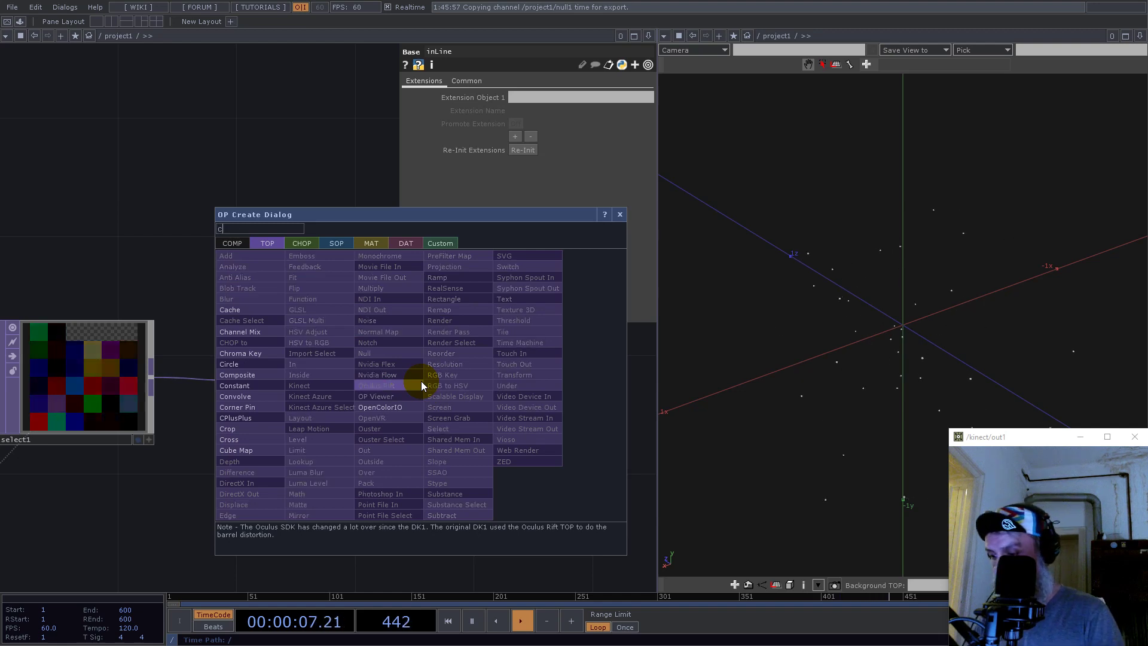
click(236, 429)
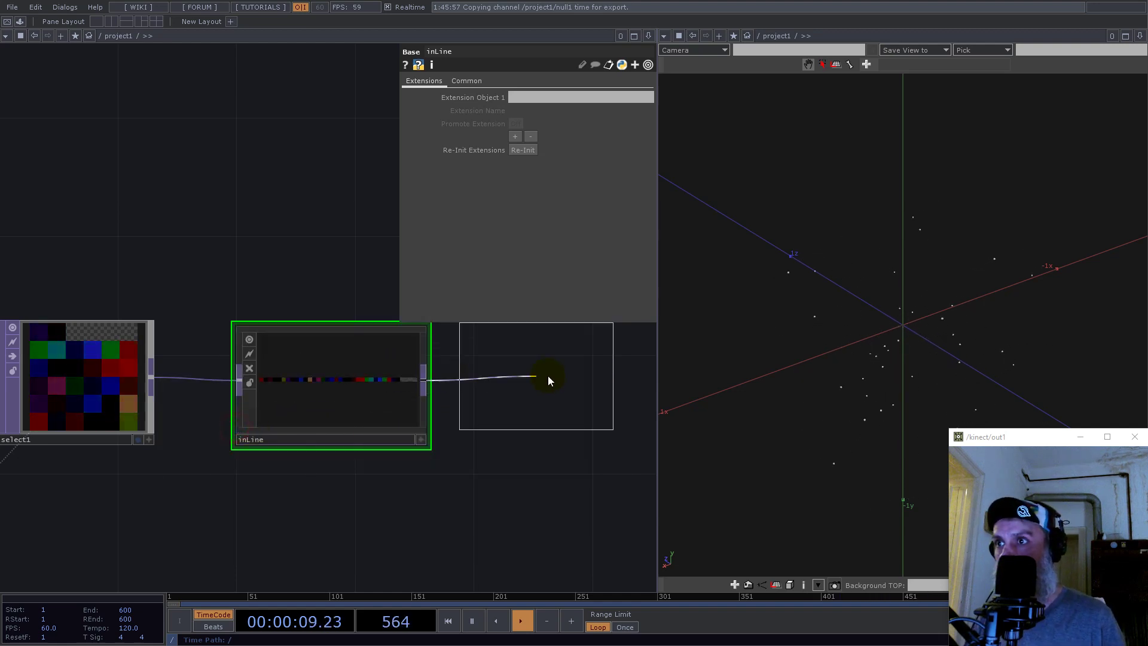
click(549, 380)
Switch the new Crop TOP's Crop Right unit to Pixels and drive the value with null1's count channel
scroll(509, 419, down, 4)
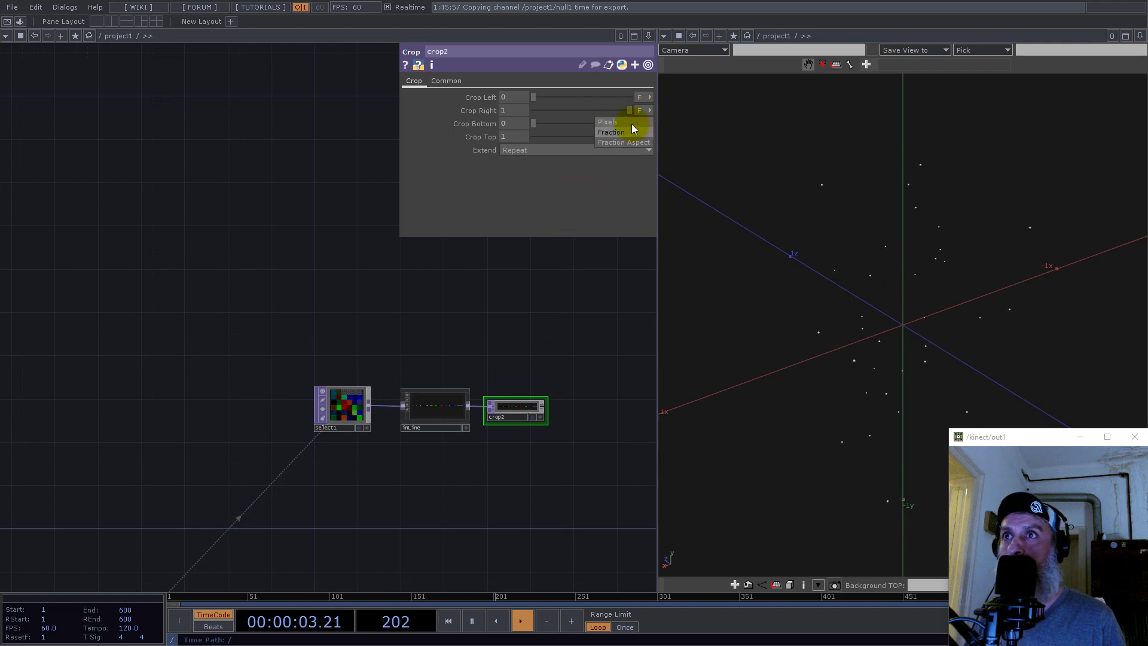
scroll(520, 321, down, 5)
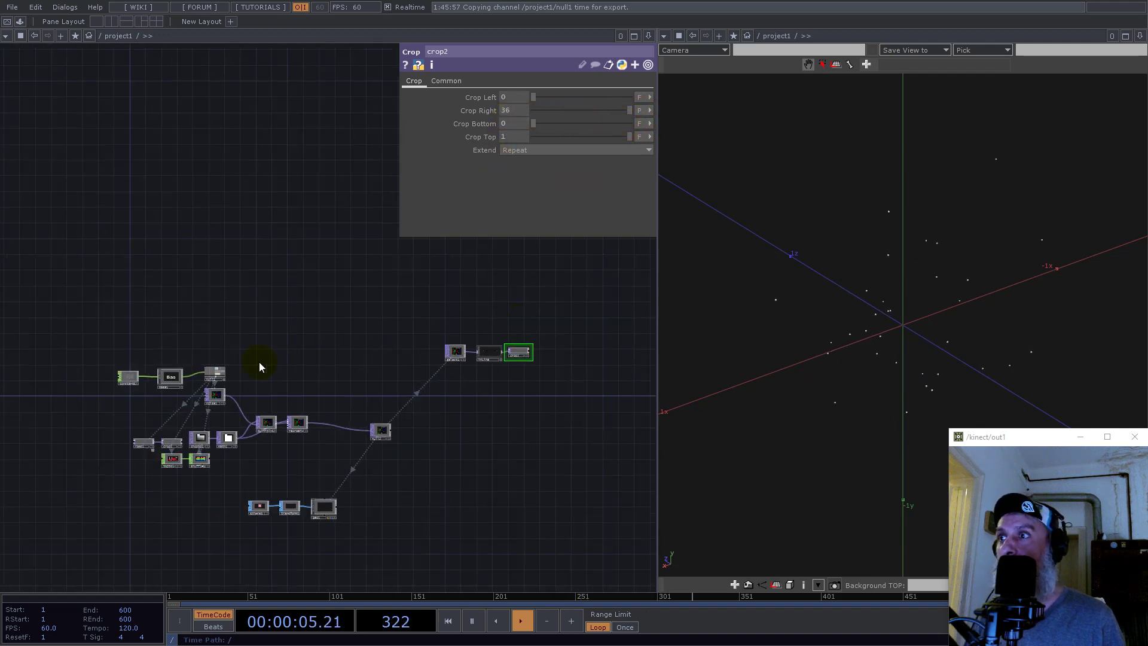
scroll(193, 361, up, 8)
drag(273, 365, 512, 112)
click(519, 110)
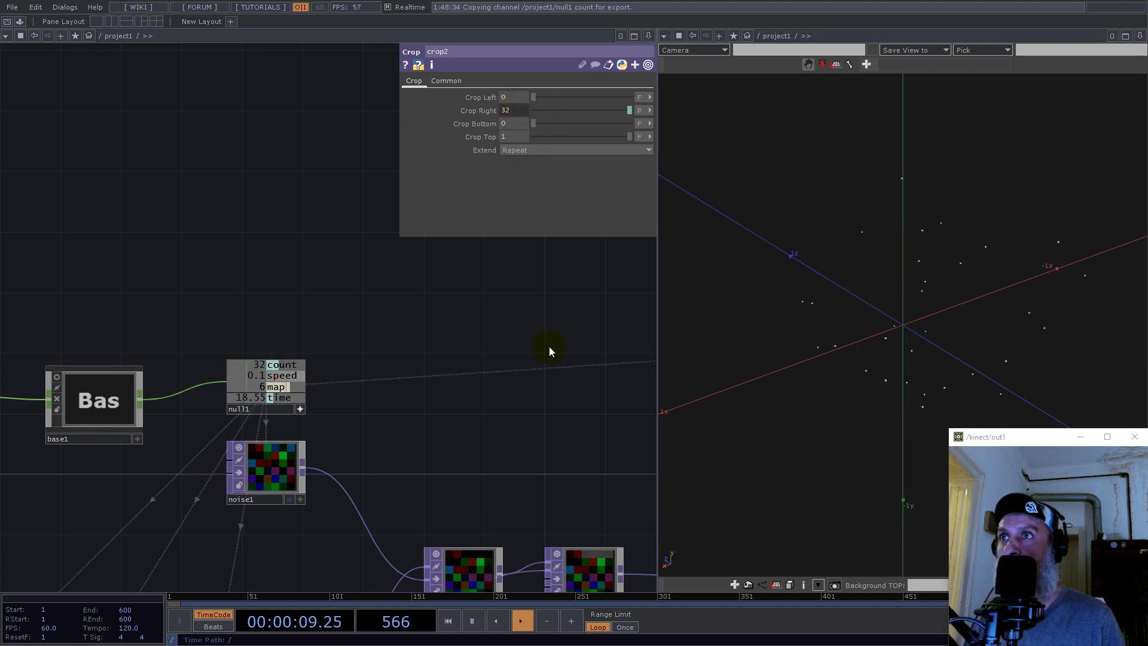
Set the crop2 TOP's Input Smoothness and Viewer Smoothness to Nearest Pixel
drag(475, 353, 123, 239)
scroll(120, 242, down, 5)
scroll(323, 335, up, 8)
click(311, 469)
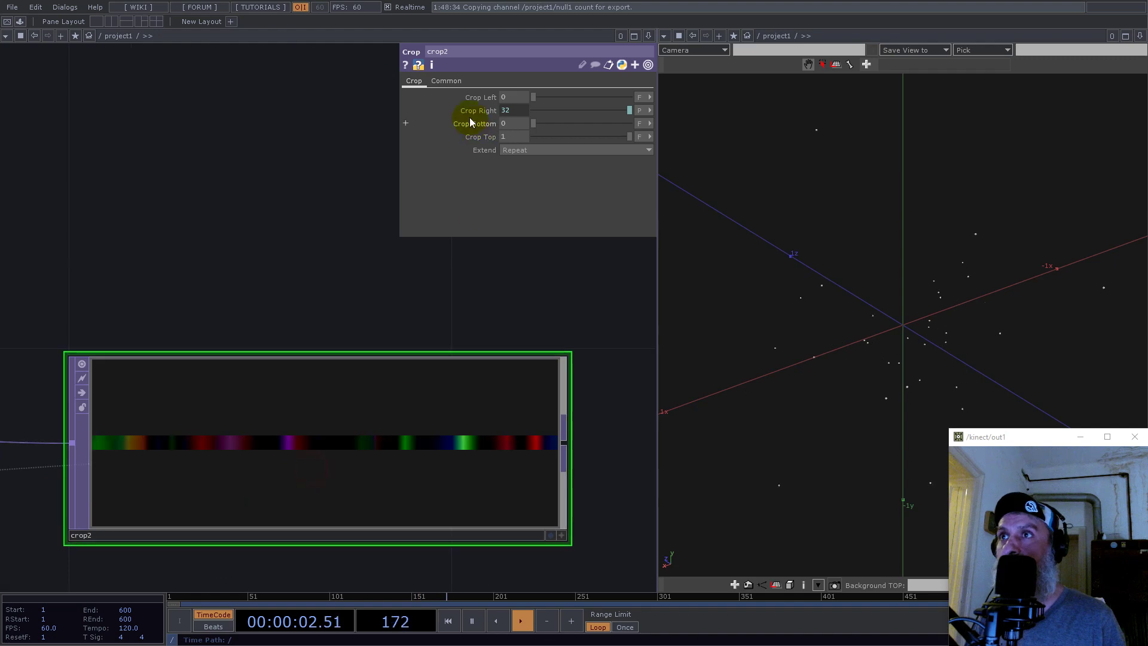
click(443, 80)
click(535, 167)
click(534, 175)
click(536, 190)
click(536, 201)
Add a Fit TOP connected to crop2's output and align it in the row beside crop2
scroll(521, 408, down, 5)
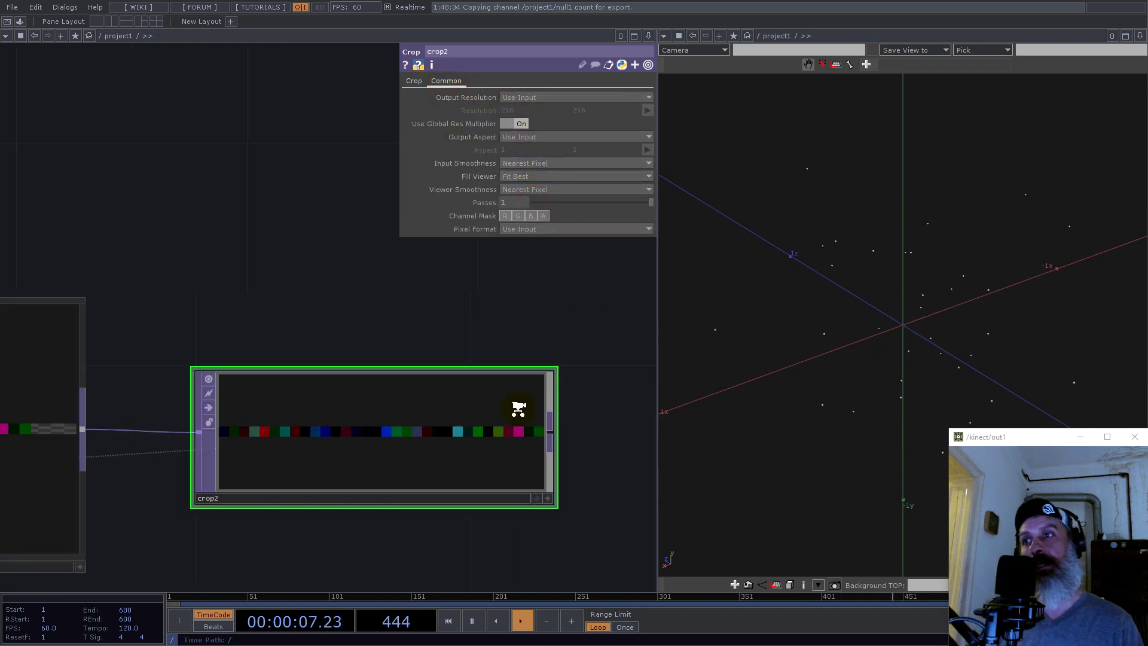
drag(479, 353, 315, 281)
scroll(339, 346, up, 4)
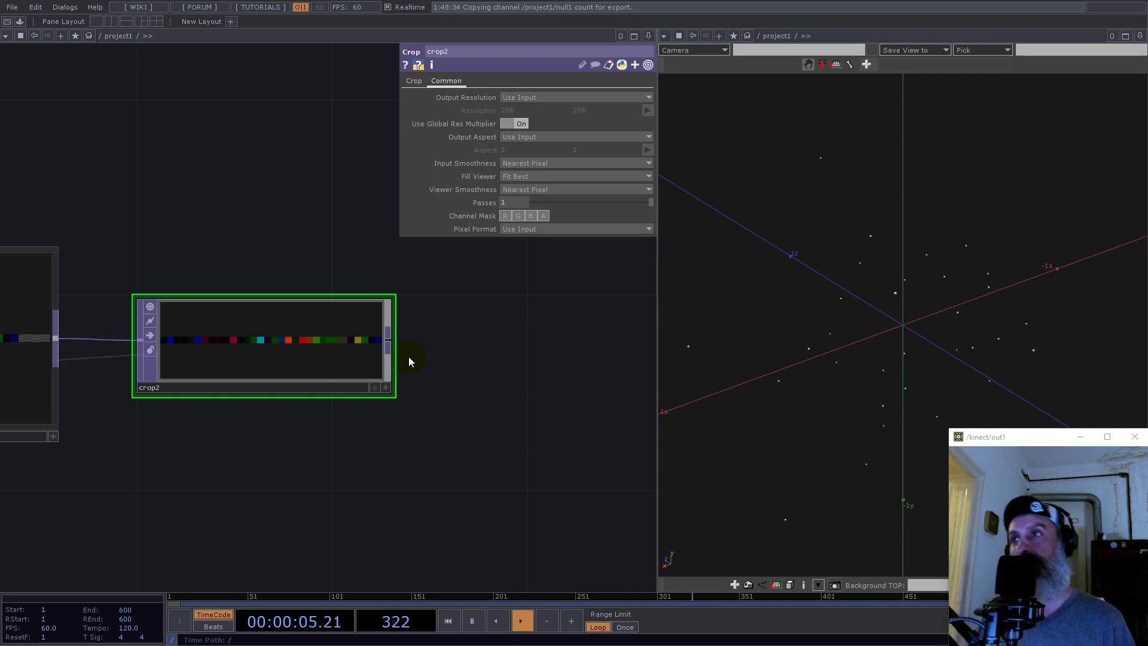
right_click(390, 343)
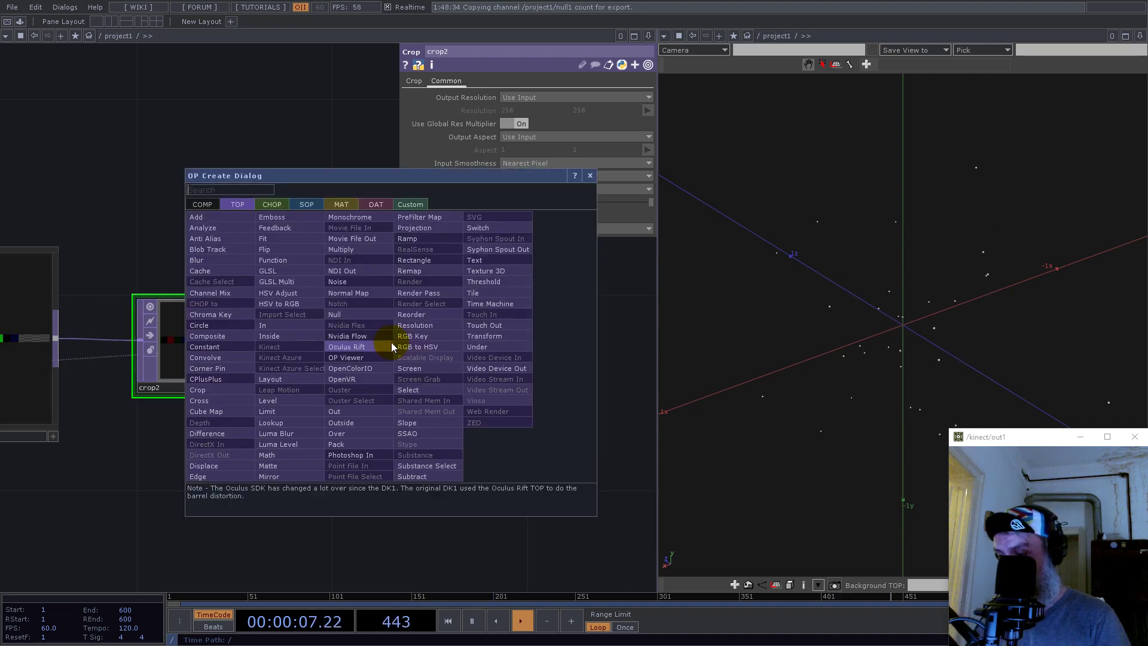
click(287, 250)
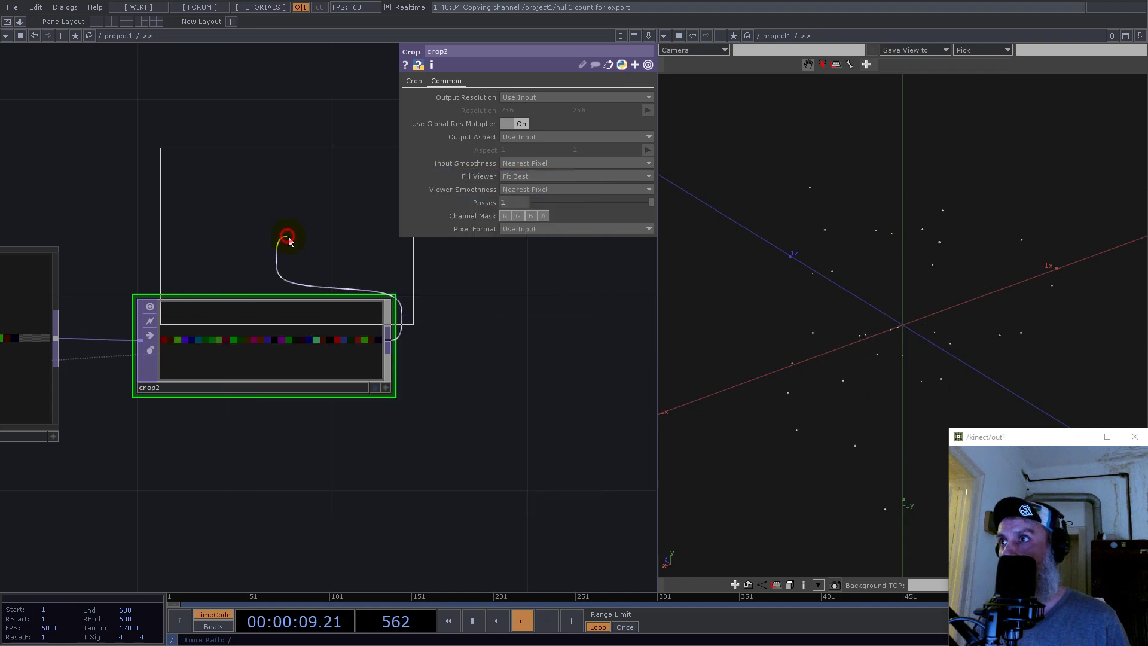
click(549, 326)
scroll(305, 399, down, 5)
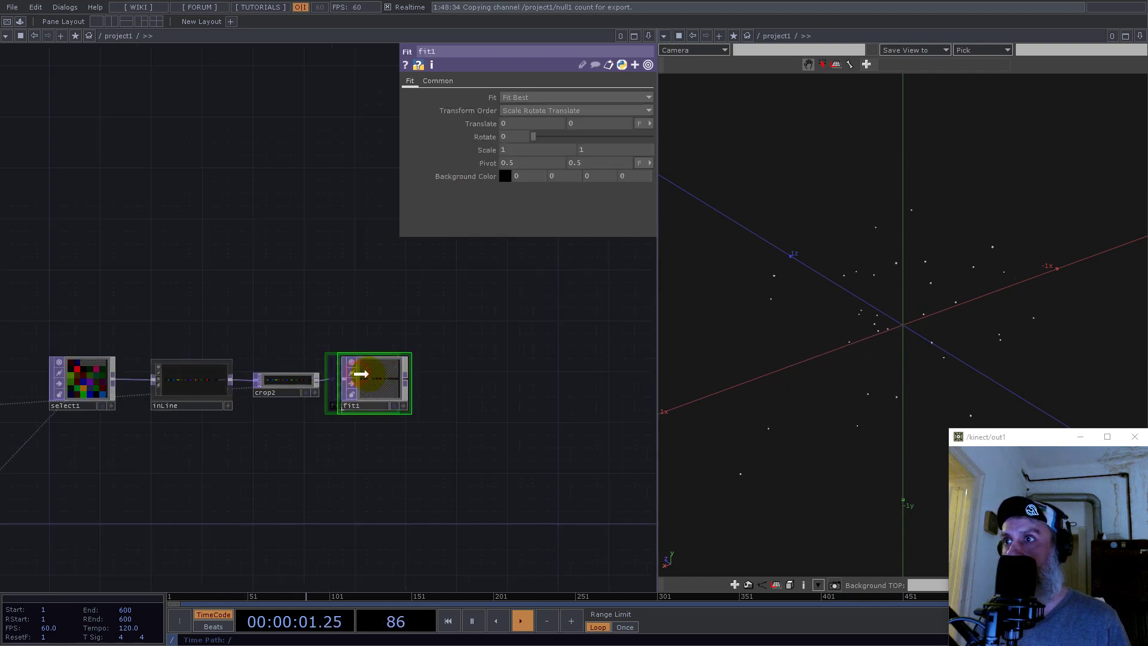
Set the fit1 TOP's Fit mode to Fill and both its Input and Viewer Smoothness to Nearest Pixel
click(508, 97)
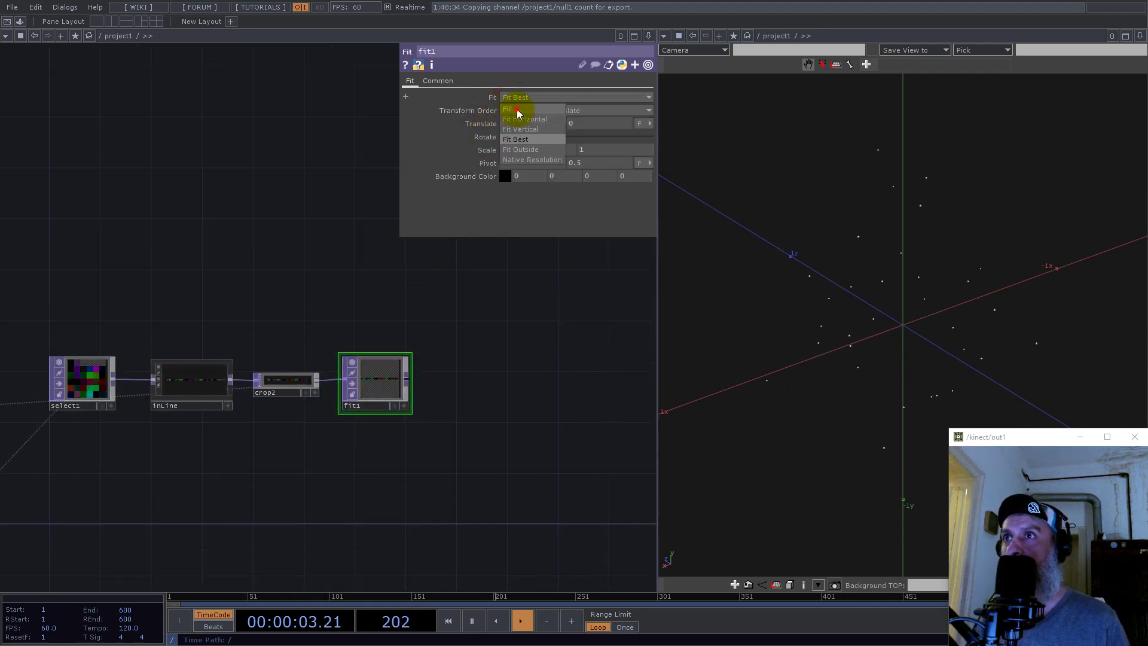
click(516, 109)
click(437, 81)
click(530, 162)
click(530, 172)
click(528, 189)
click(528, 200)
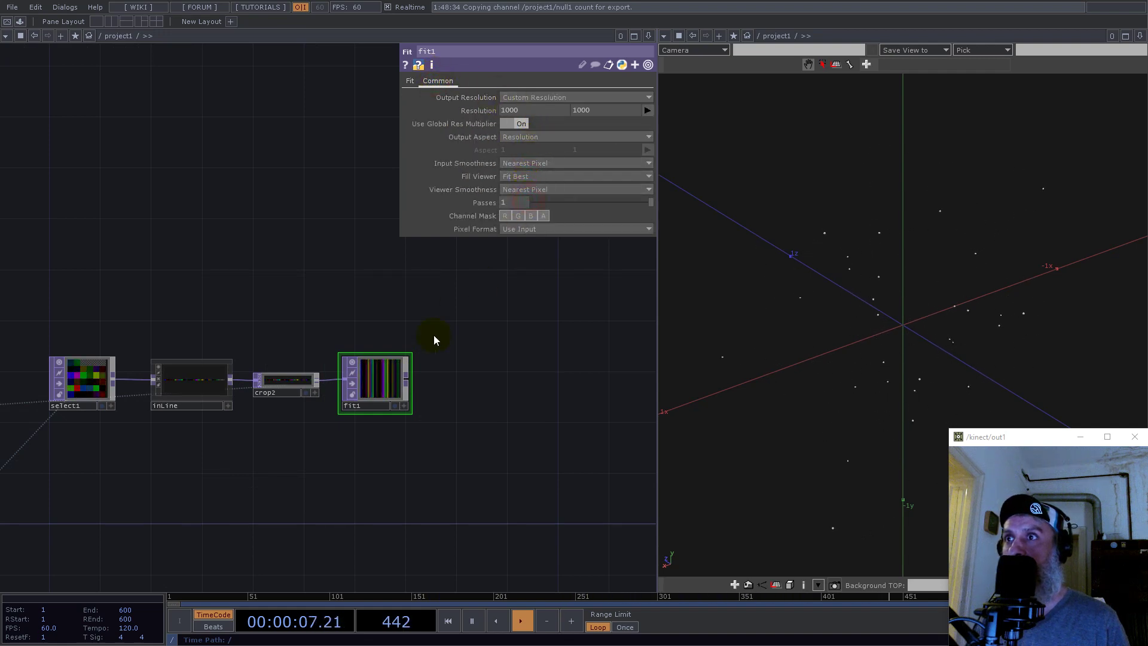
Connect a Flip TOP to fit1's output, place it diagonally below fit1 and set its Flop to Bottom Left
scroll(383, 386, up, 4)
scroll(307, 416, down, 4)
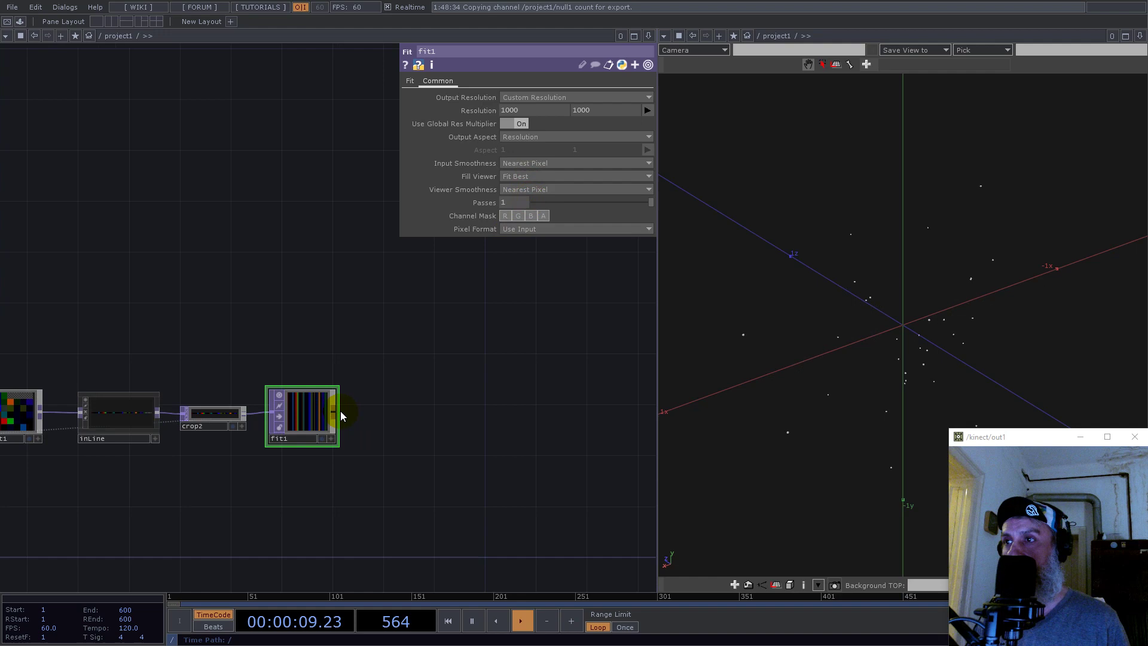
right_click(336, 411)
text(flip)
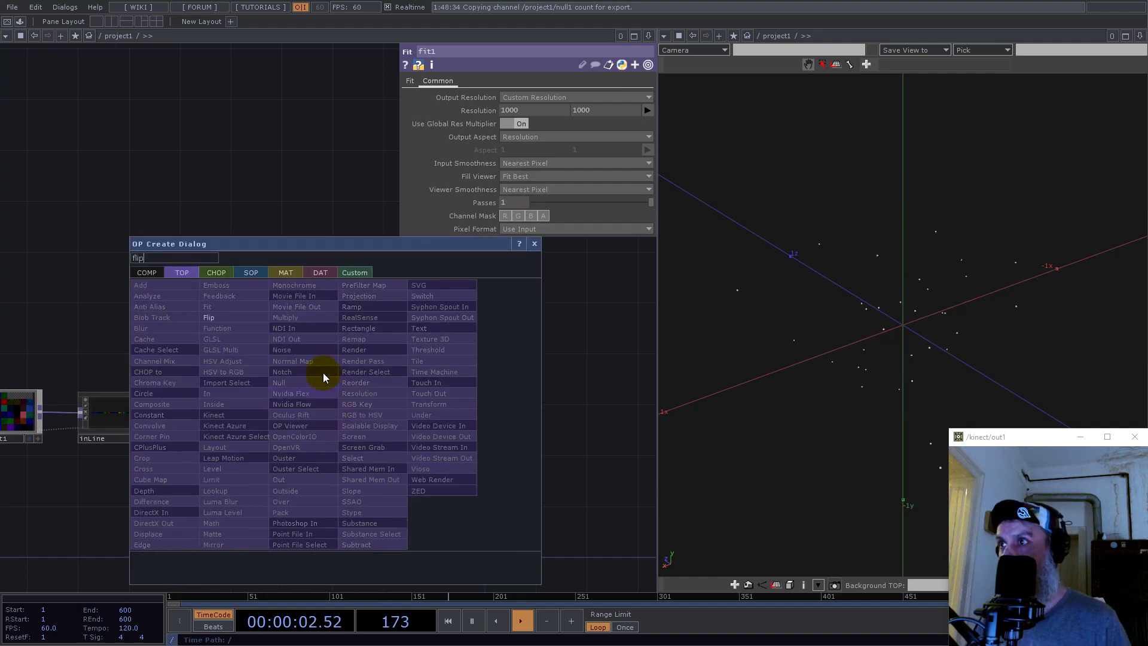
click(241, 319)
click(410, 473)
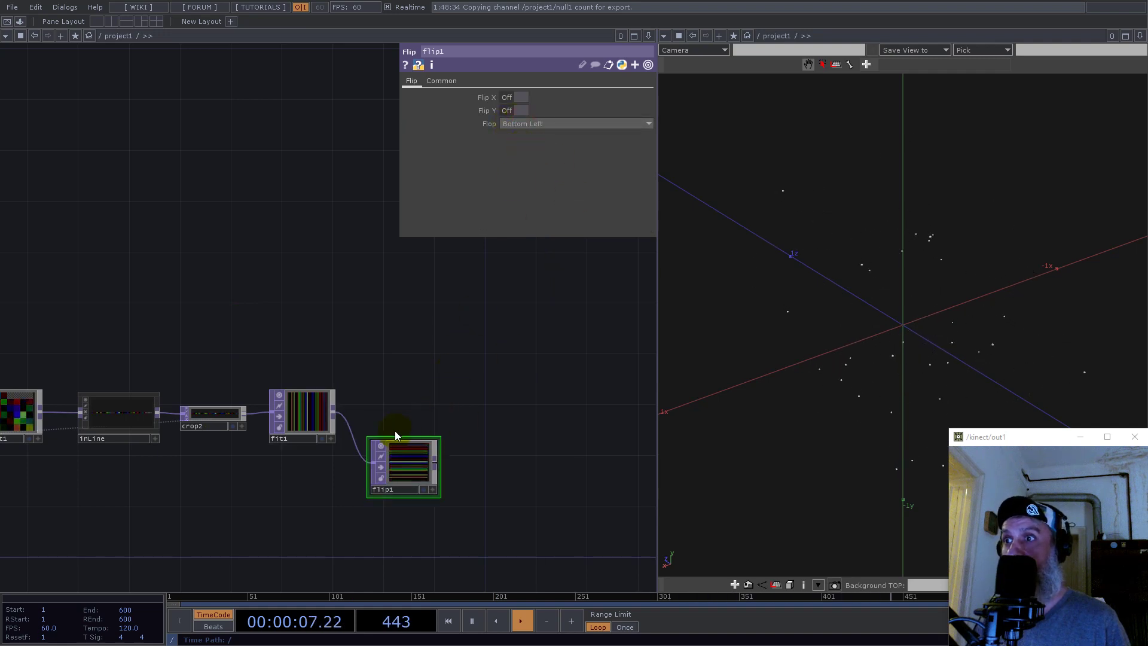
Set the flip1 TOP's Input Smoothness and Viewer Smoothness to Nearest Pixel
scroll(435, 465, up, 4)
scroll(434, 465, down, 2)
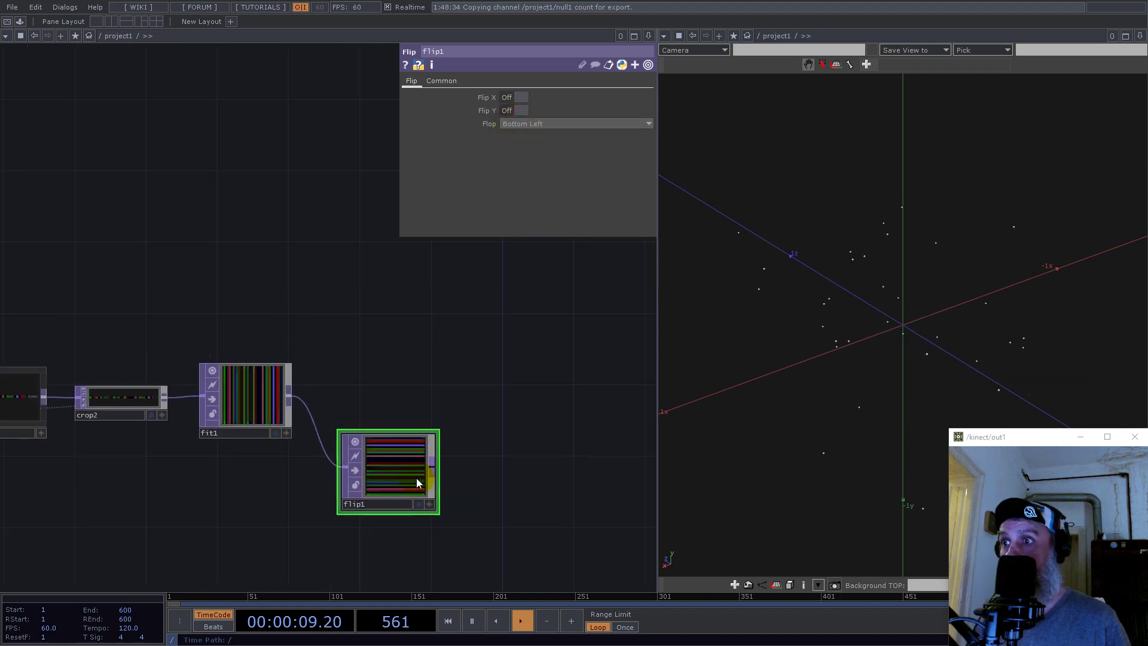
scroll(417, 478, up, 3)
click(442, 81)
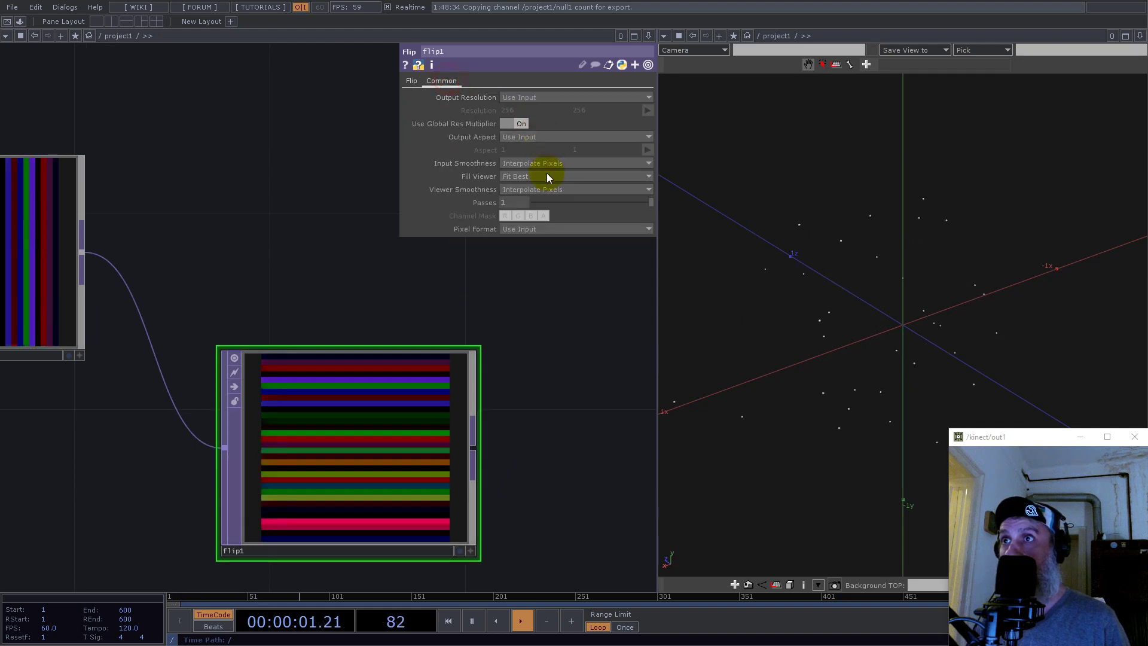
click(547, 160)
click(543, 176)
click(545, 189)
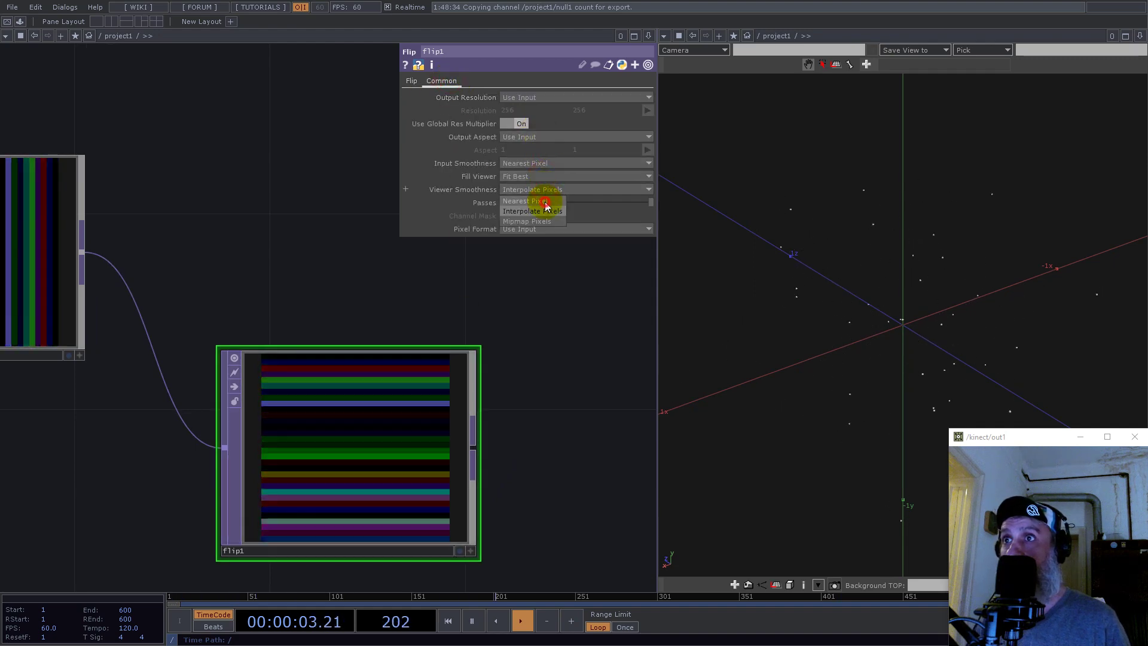
click(545, 202)
Link both Resolution values of the fit1 TOP to the count channel of null1
scroll(500, 335, down, 3)
click(297, 313)
scroll(415, 351, down, 4)
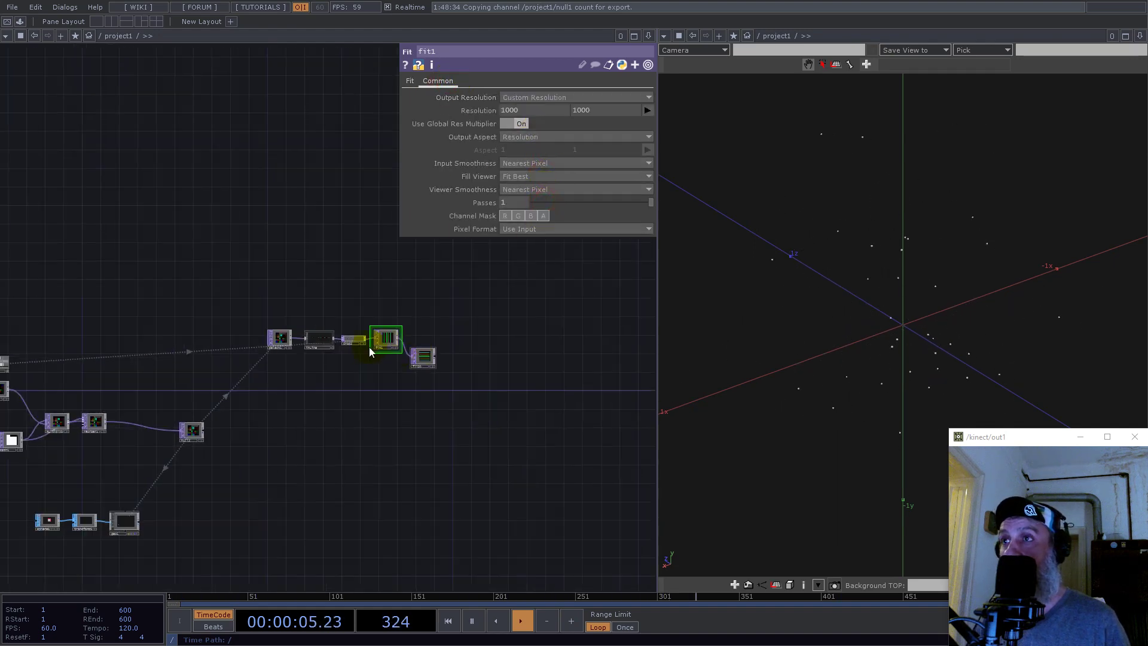
scroll(390, 340, up, 4)
scroll(259, 311, down, 5)
drag(162, 264, 388, 293)
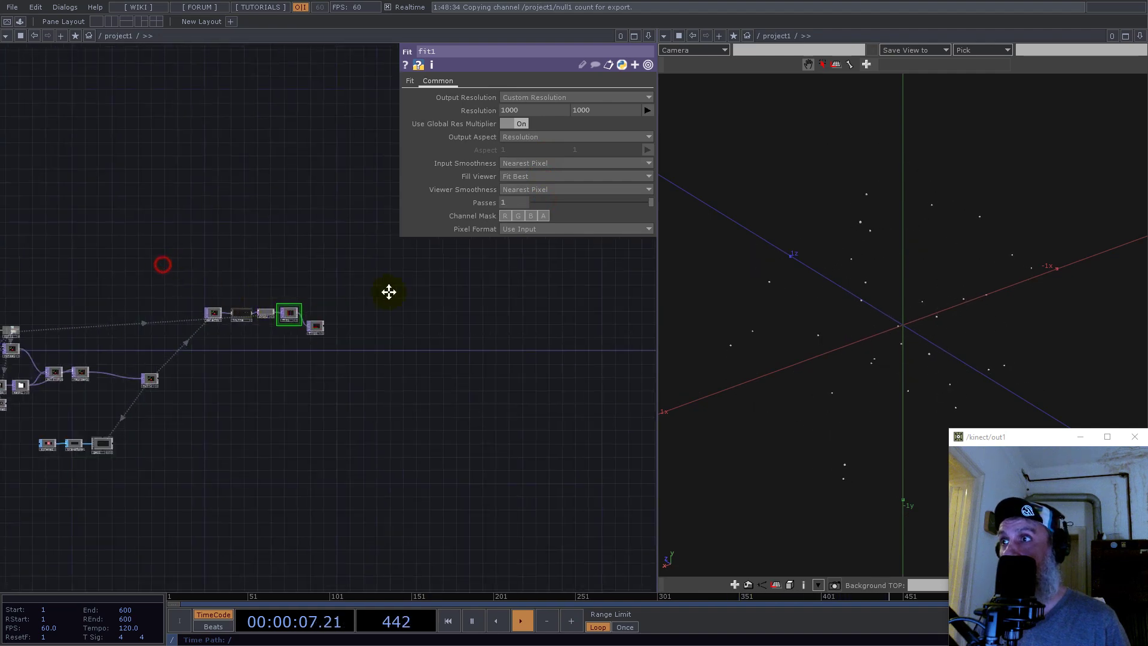
scroll(253, 359, up, 4)
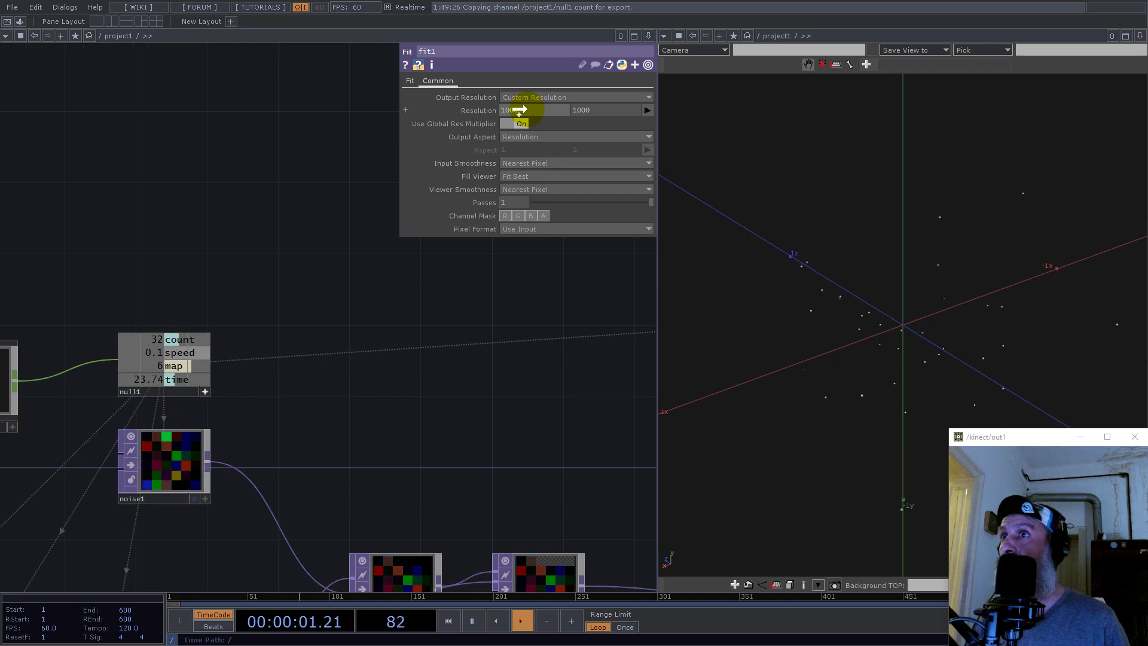
drag(479, 110, 480, 110)
click(480, 111)
scroll(317, 303, down, 6)
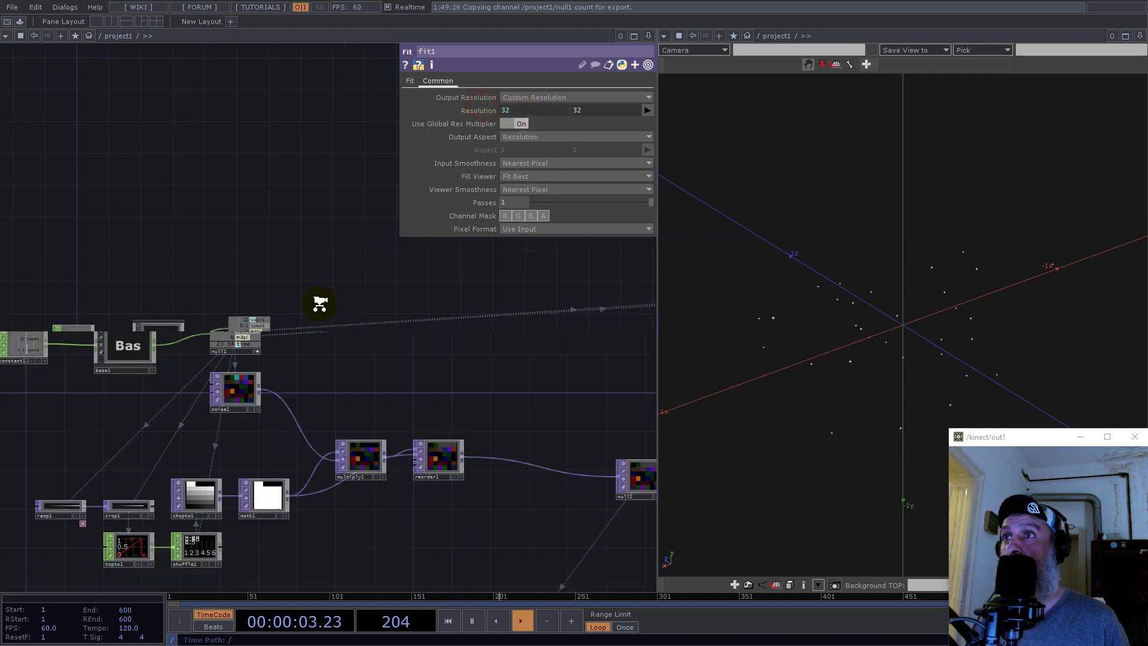
scroll(592, 290, up, 8)
scroll(341, 330, down, 3)
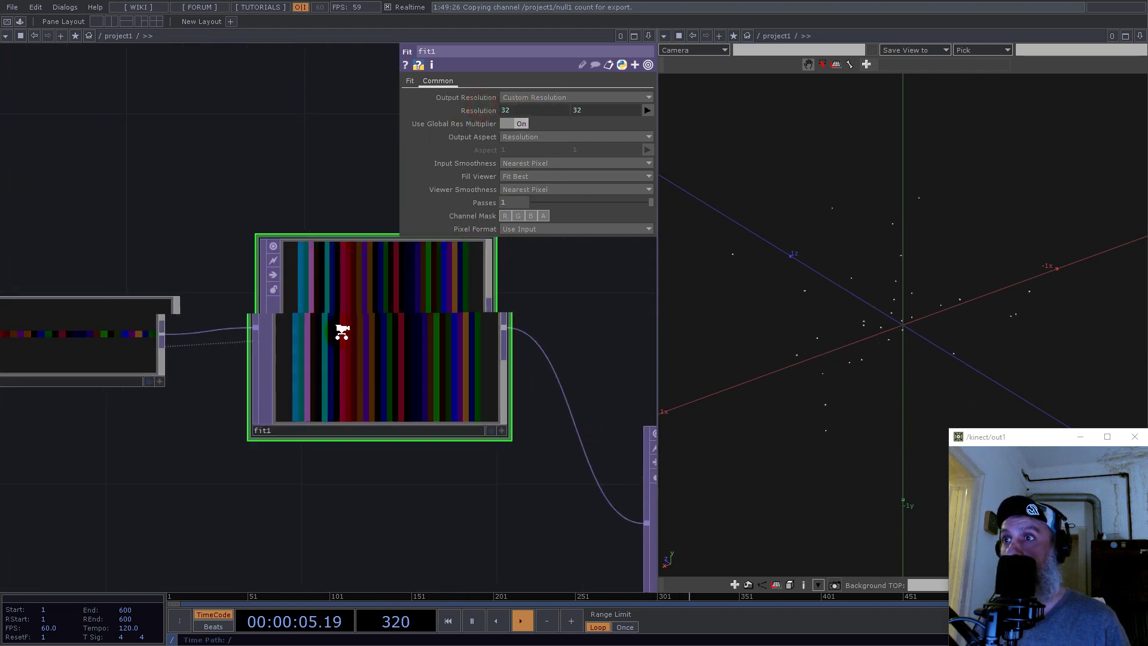
scroll(370, 341, up, 3)
scroll(370, 341, down, 8)
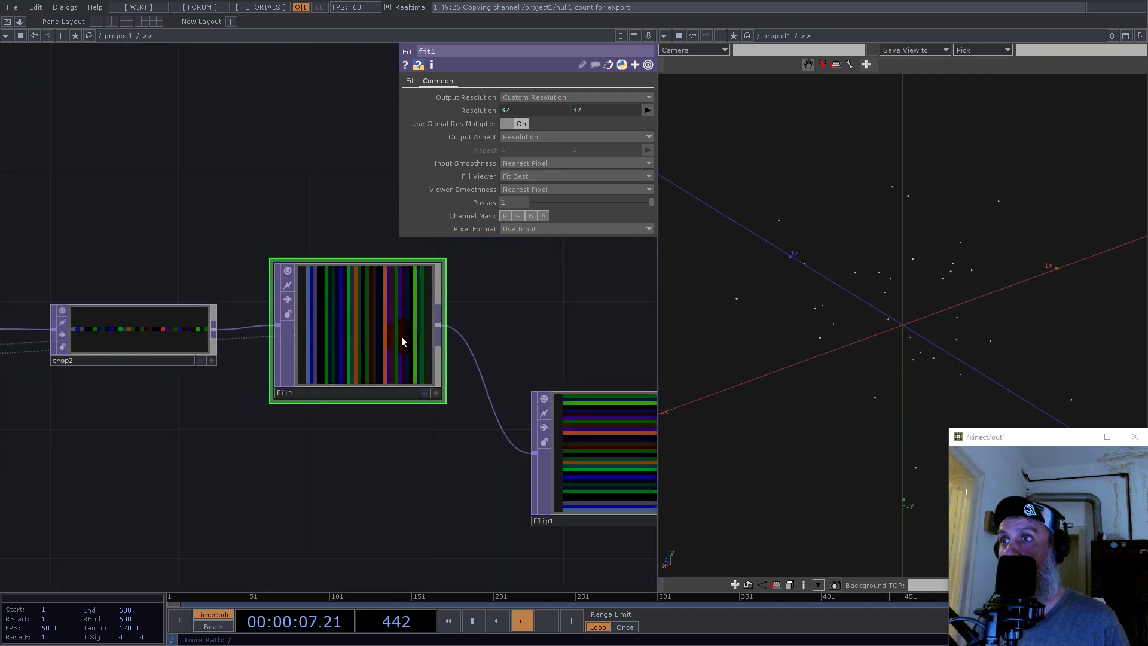
Reselect Nearest Pixel for the Input Smoothness and Viewer Smoothness of fit1
click(530, 163)
click(530, 173)
click(529, 191)
click(531, 201)
click(568, 320)
Add a Subtract TOP beyond flip1 with flip1 as its first input and fit1 as its second input
drag(468, 323, 335, 372)
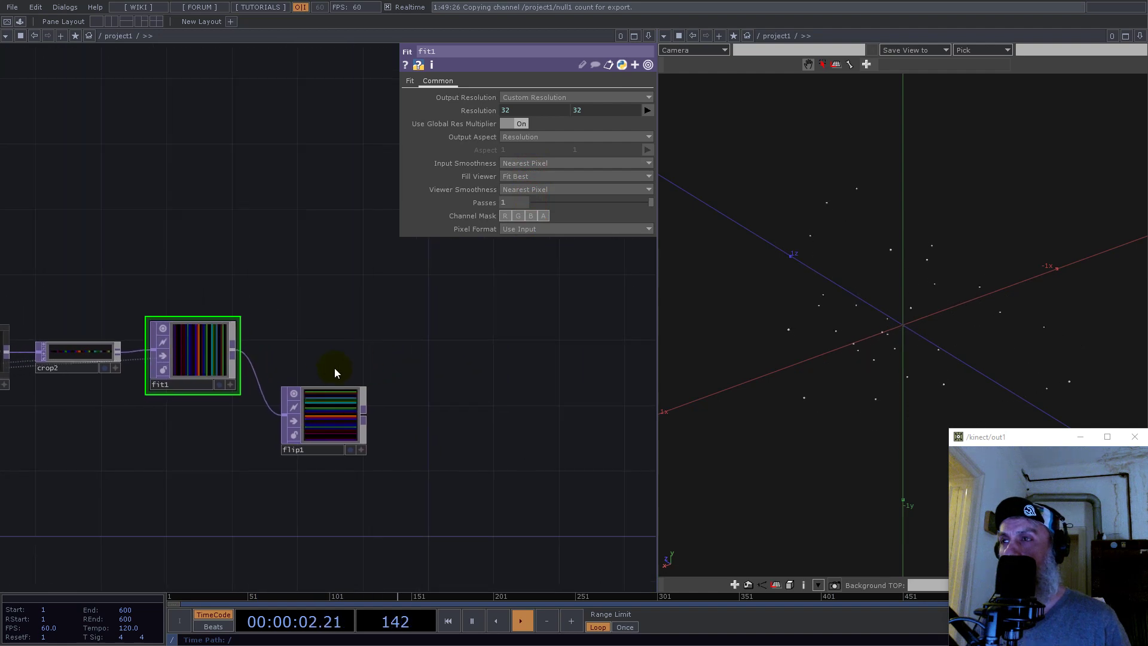
right_click(369, 419)
text(sub)
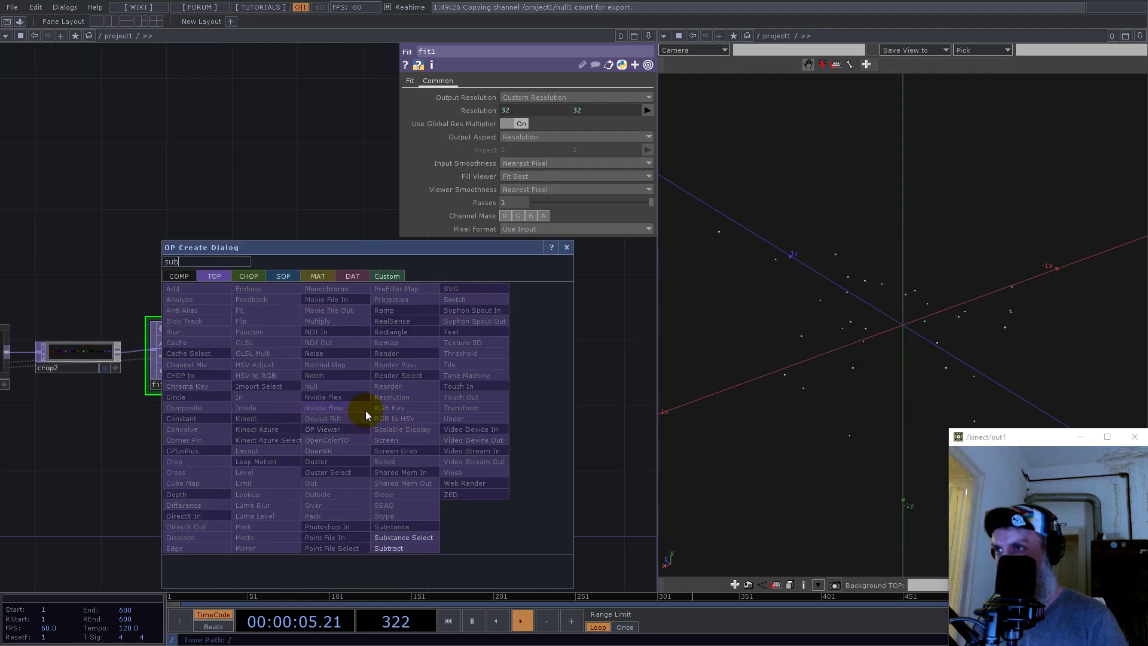
click(390, 548)
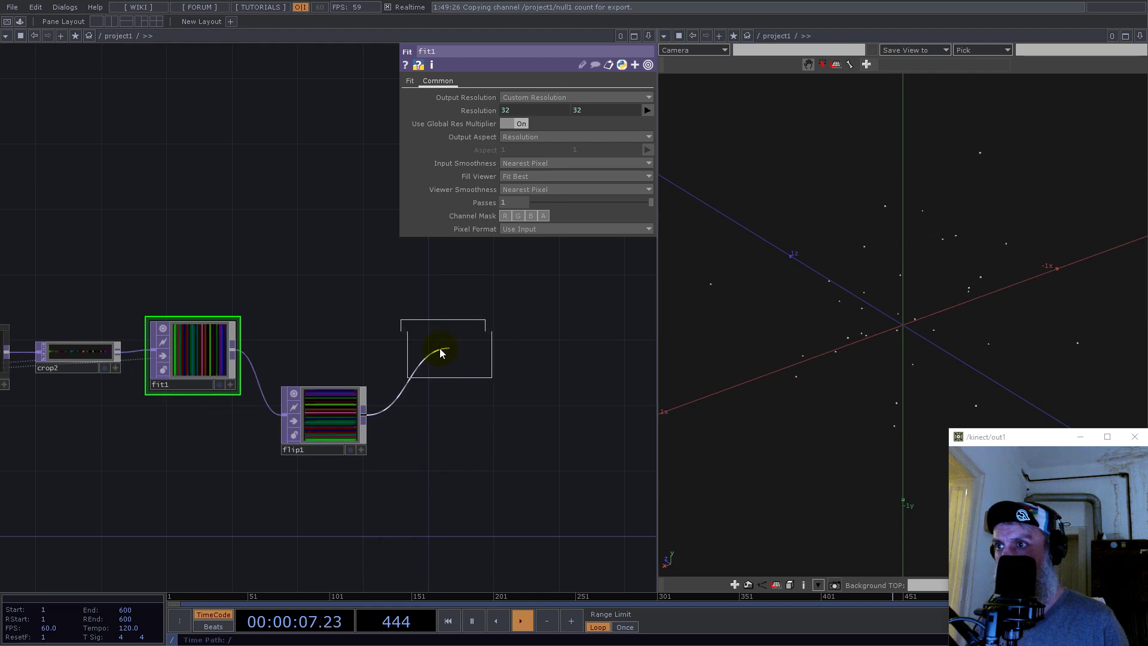
click(422, 342)
drag(233, 350, 451, 363)
Exclude alpha from sub1's Channel Mask and set its Input Smoothness and Viewer Smoothness to Nearest Pixel
scroll(481, 376, up, 5)
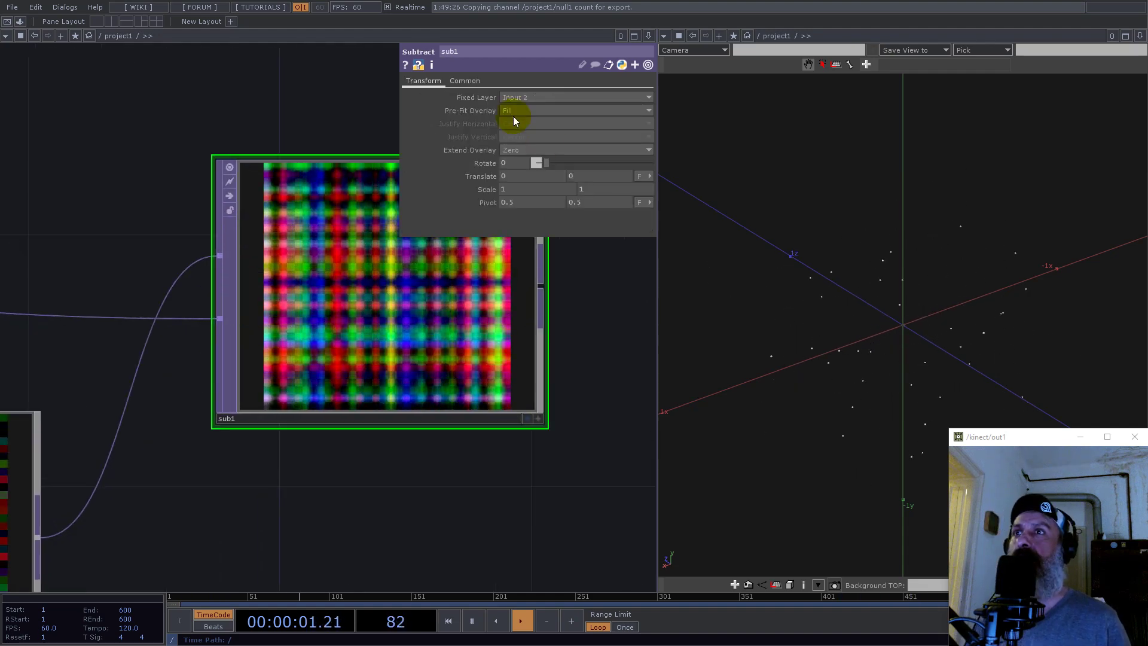
click(465, 80)
click(542, 217)
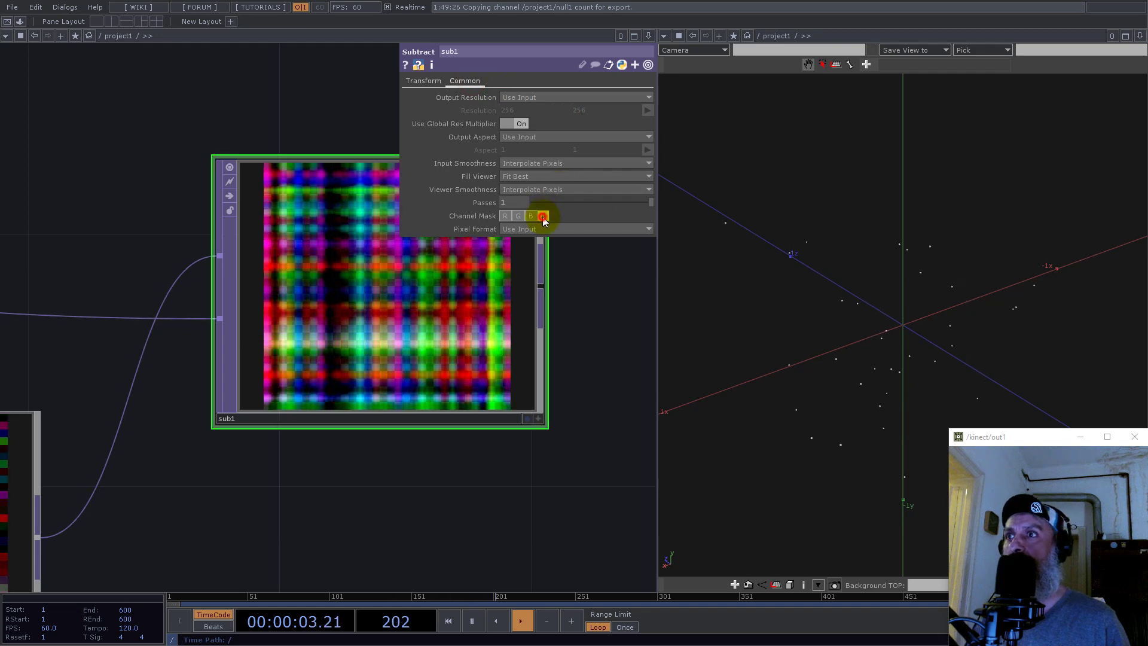
scroll(487, 407, down, 4)
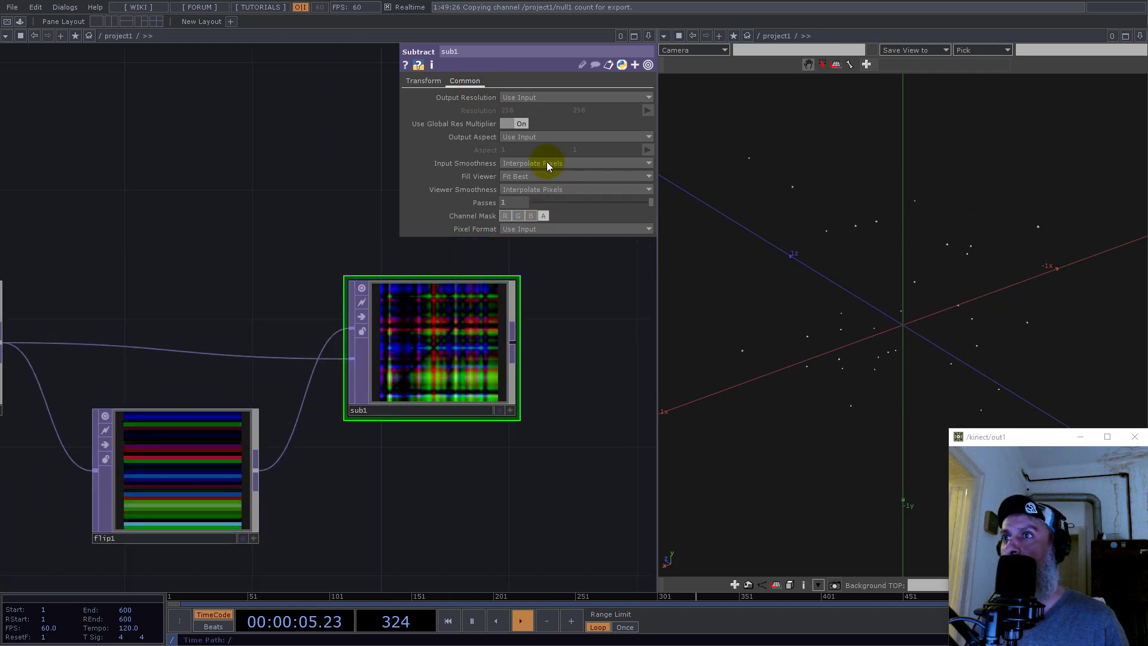
click(535, 163)
click(535, 177)
click(536, 190)
click(532, 203)
Examine the pixel grid that sub1 produces from subtracting the vertical and horizontal point lines
drag(480, 410, 250, 332)
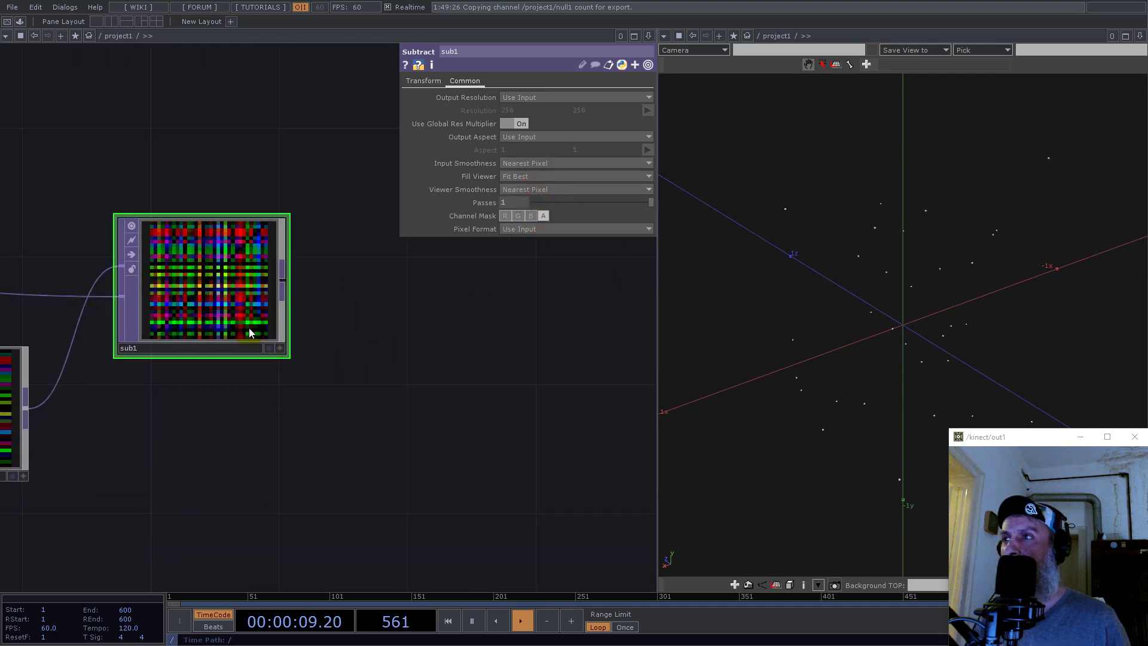
right_click(282, 282)
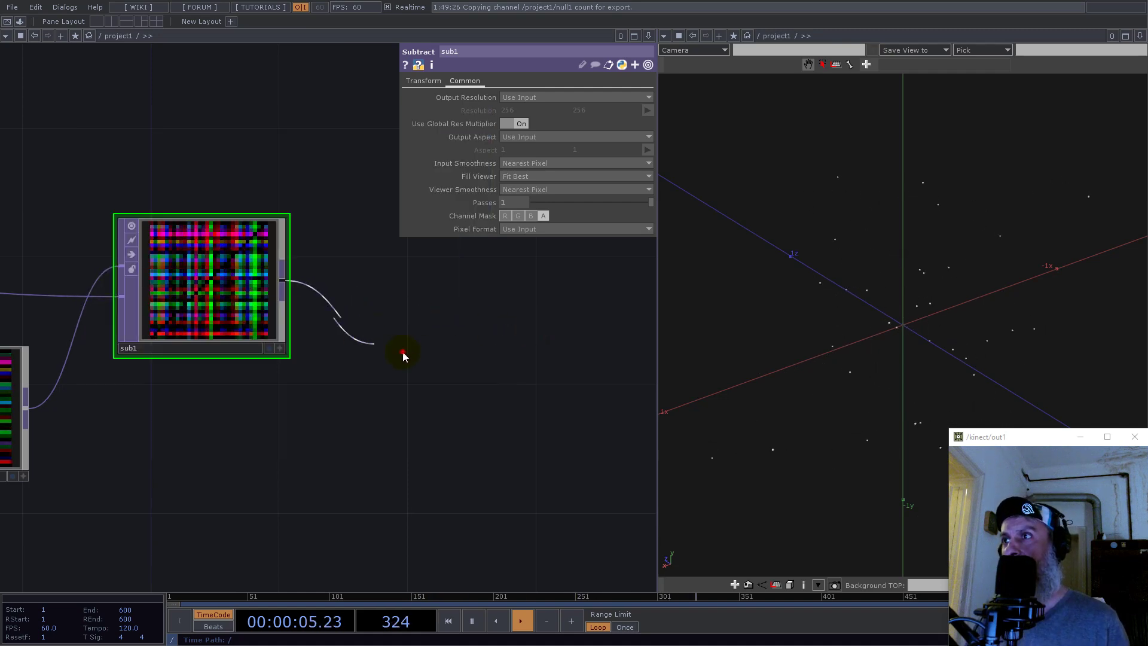
scroll(82, 241, up, 5)
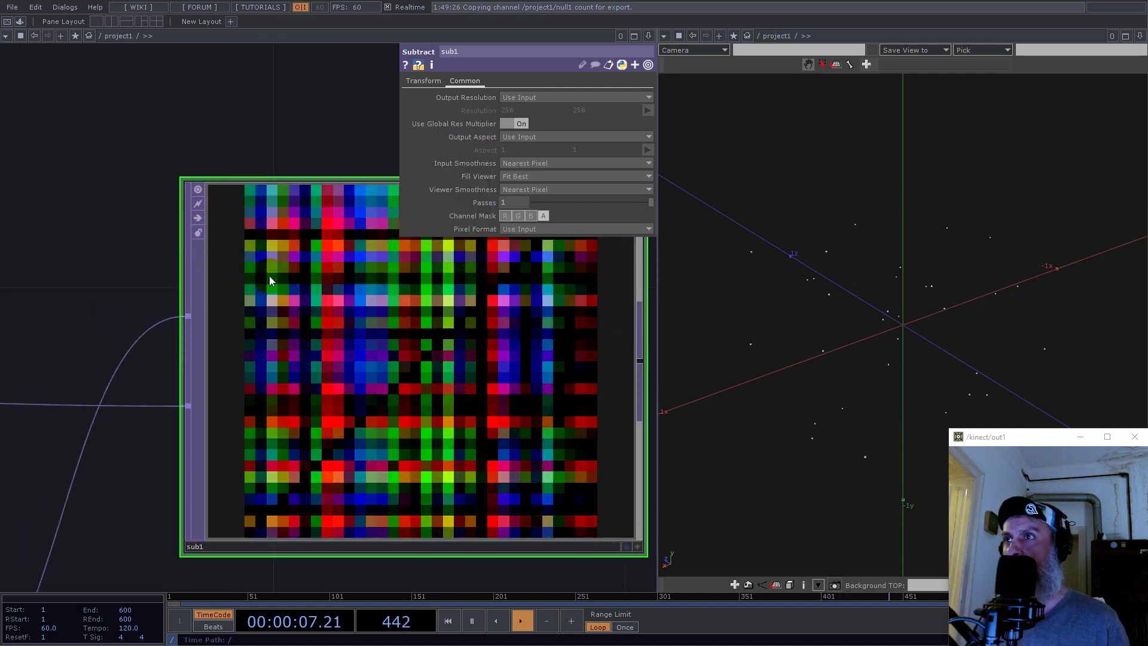
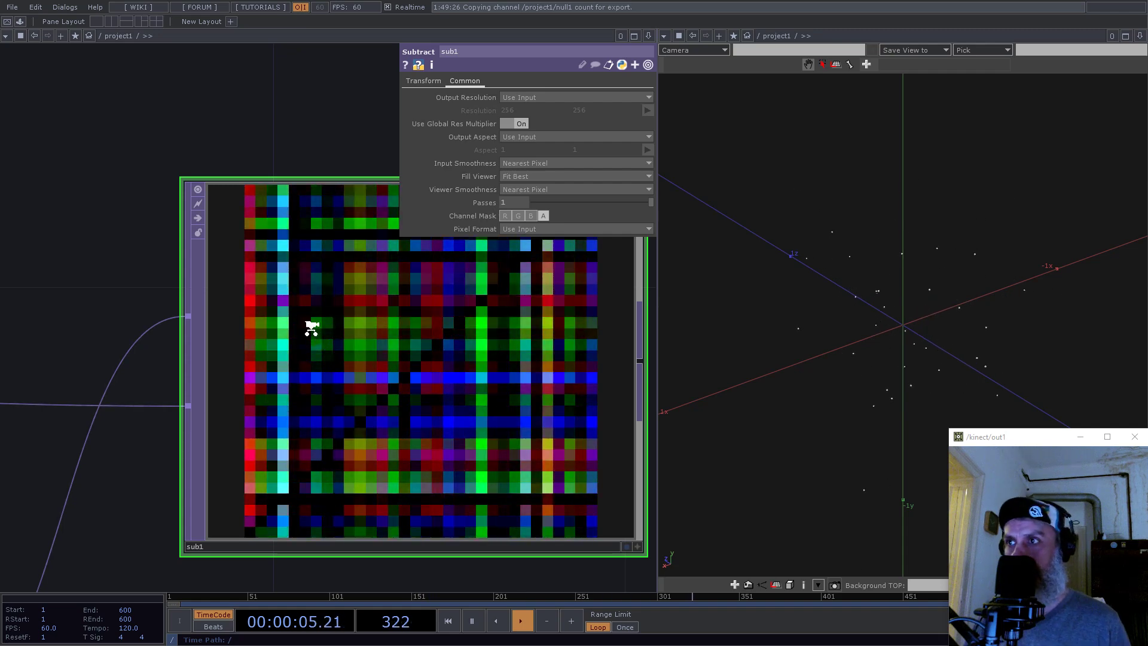
scroll(311, 328, down, 2)
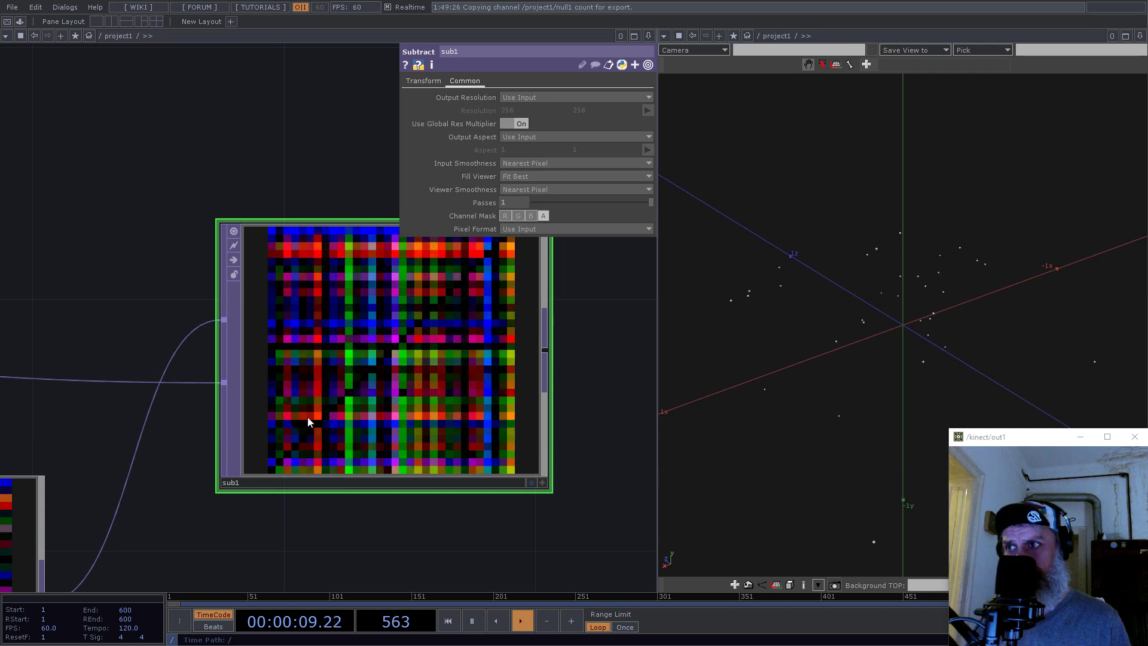
scroll(323, 411, down, 2)
scroll(284, 410, up, 4)
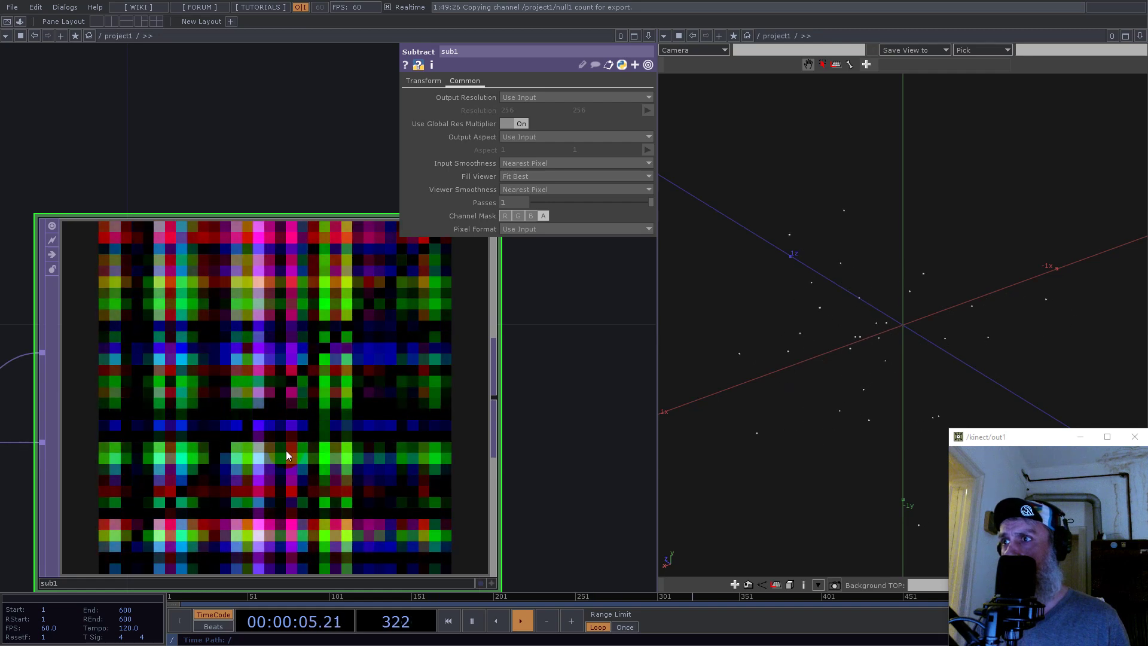
scroll(284, 448, down, 4)
Add a Math TOP connected to sub1's output, place it beside sub1 and set its Combine Channels to Length
right_click(314, 392)
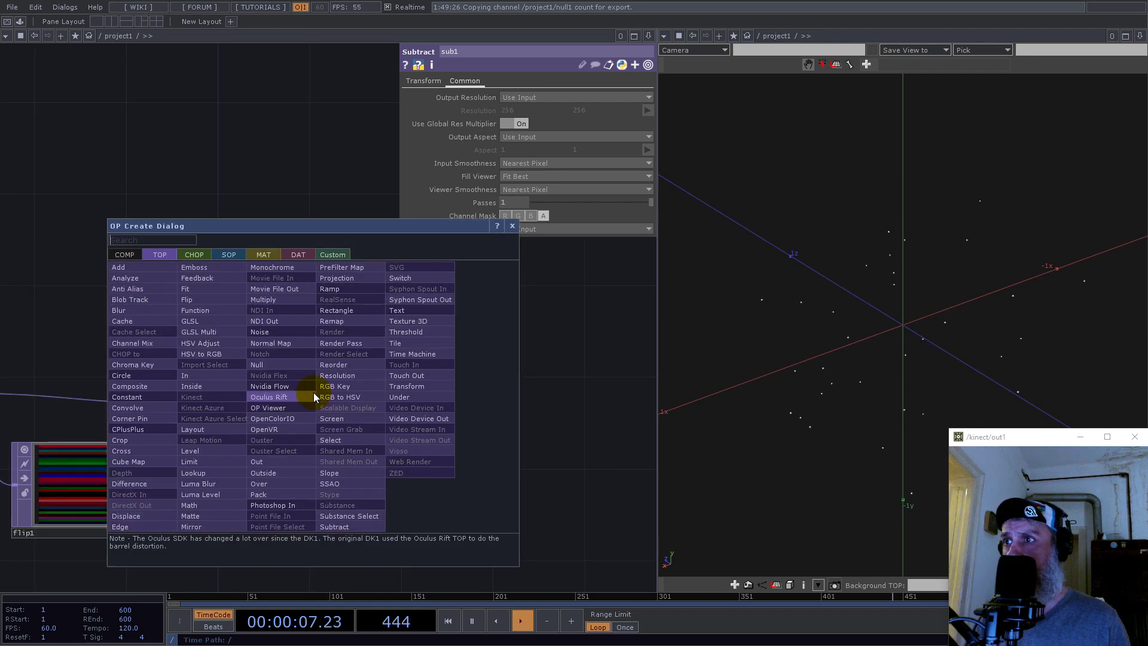
text(ma)
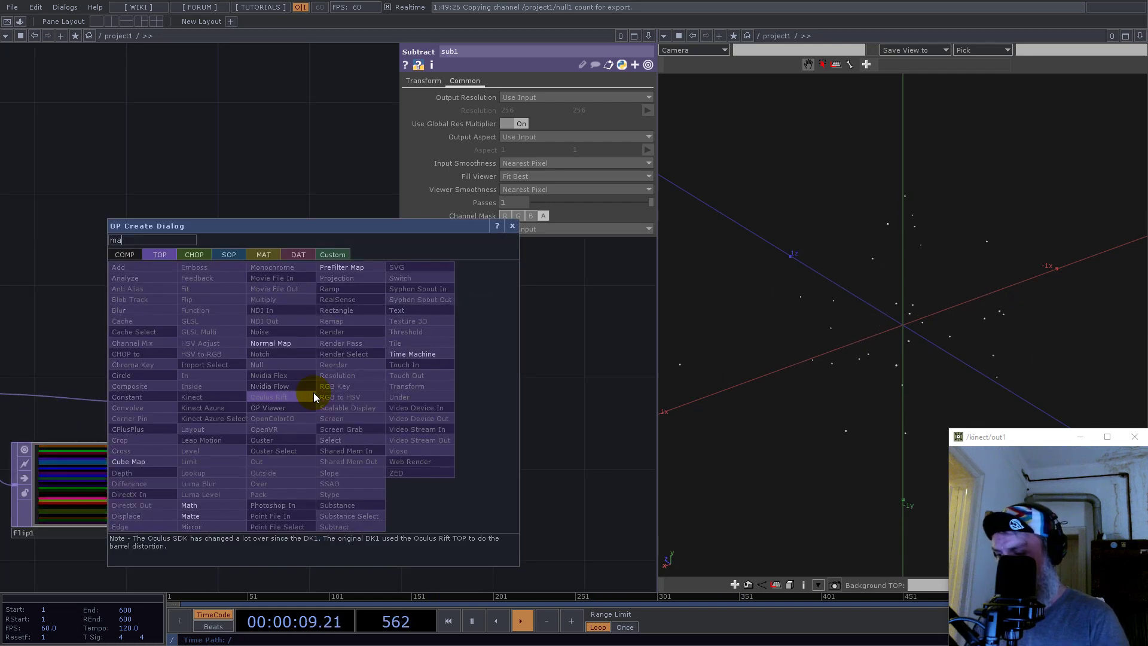
click(213, 506)
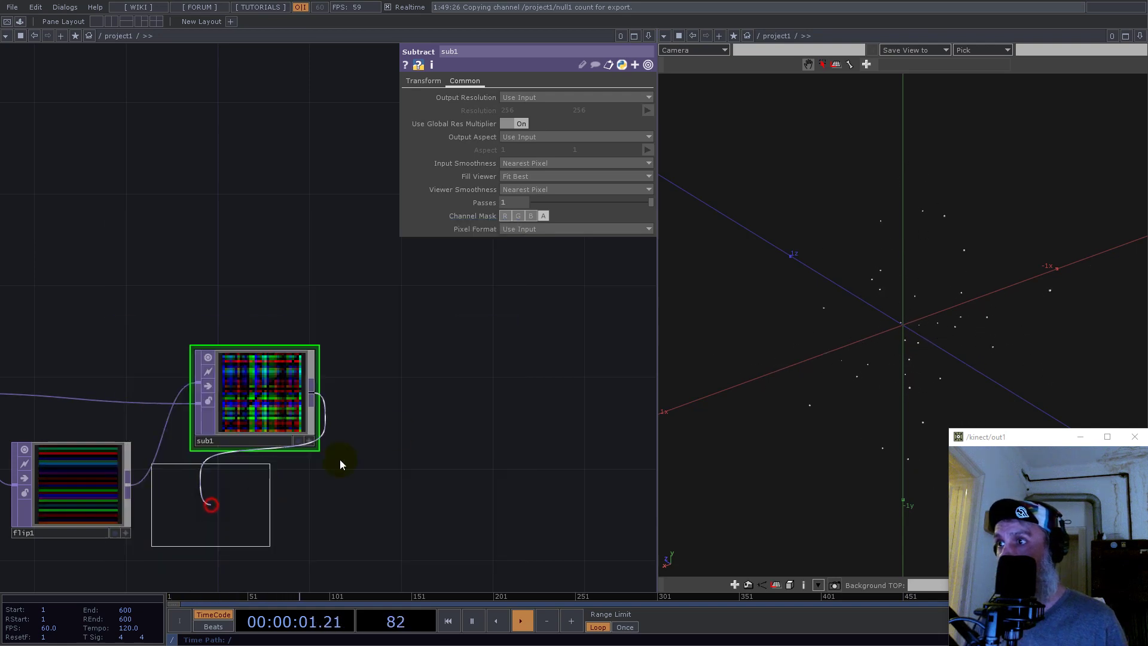
click(422, 400)
click(543, 70)
click(571, 125)
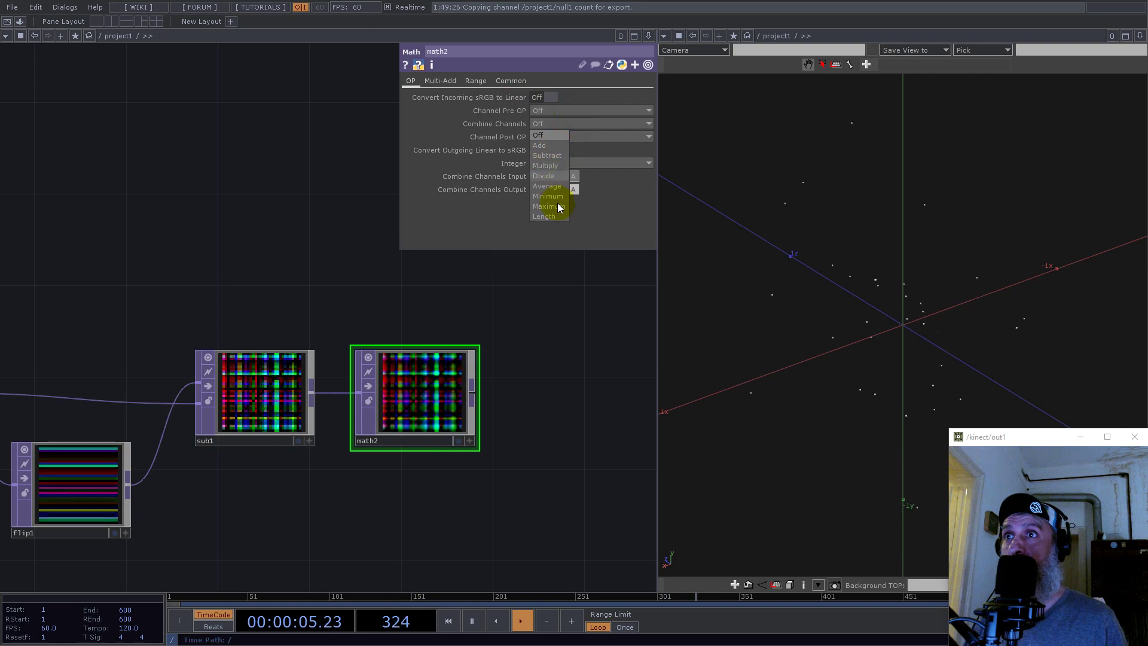
click(552, 217)
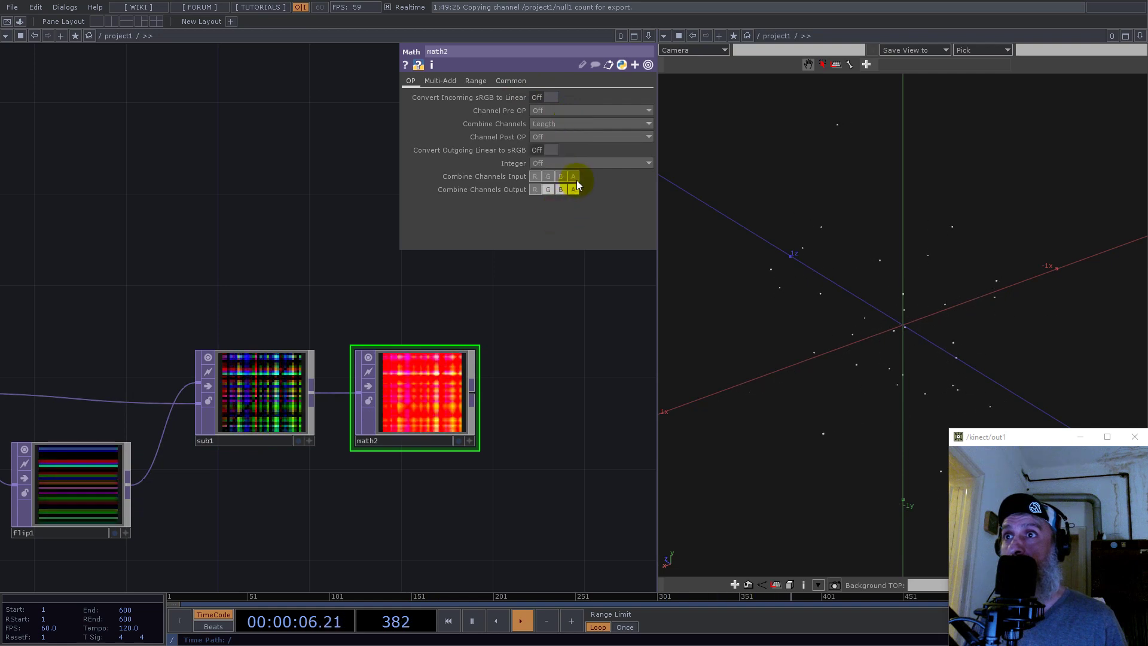
Set the math2 TOP's Pixel Format to 32-bit float (Mono) and its Input and Viewer Smoothness to Nearest Pixel
click(511, 82)
click(563, 229)
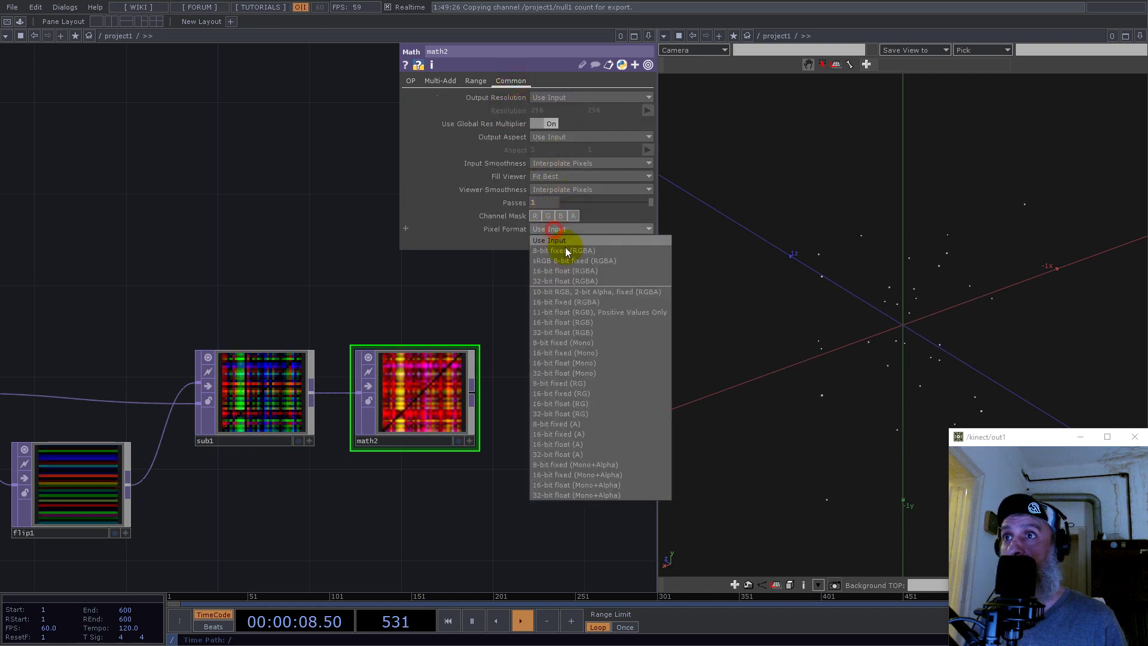
click(573, 373)
click(550, 163)
click(547, 174)
click(555, 189)
click(556, 199)
Examine math2's point-to-point distance grid, focusing on the pixels along its diagonal and the areas on either side
scroll(461, 396, up, 5)
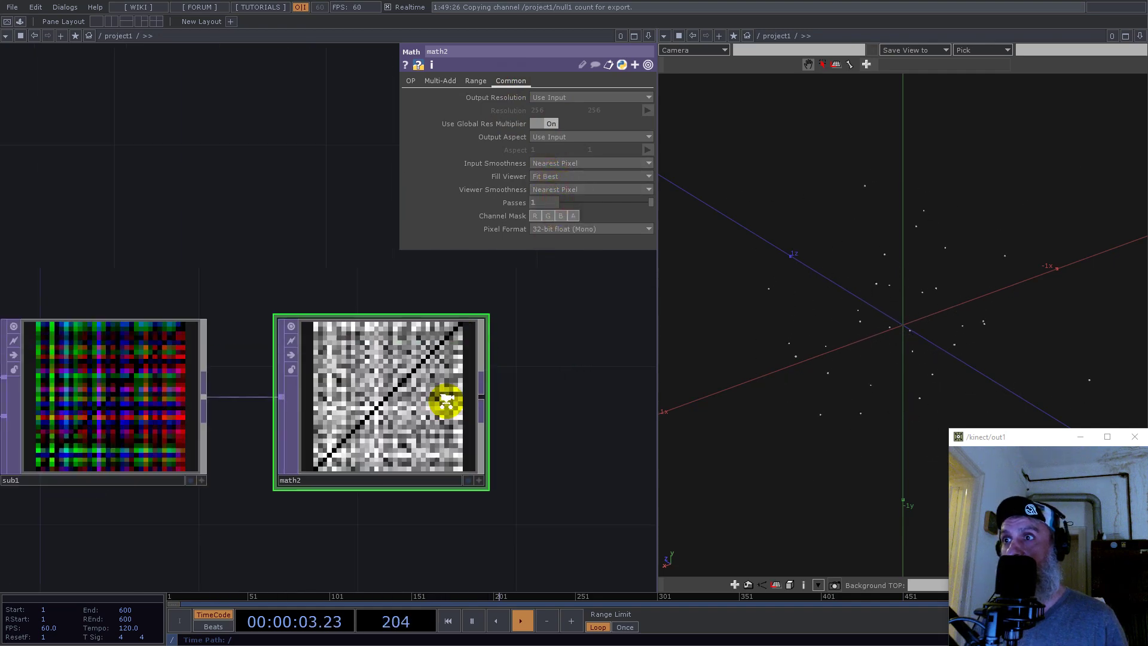
scroll(293, 354, down, 2)
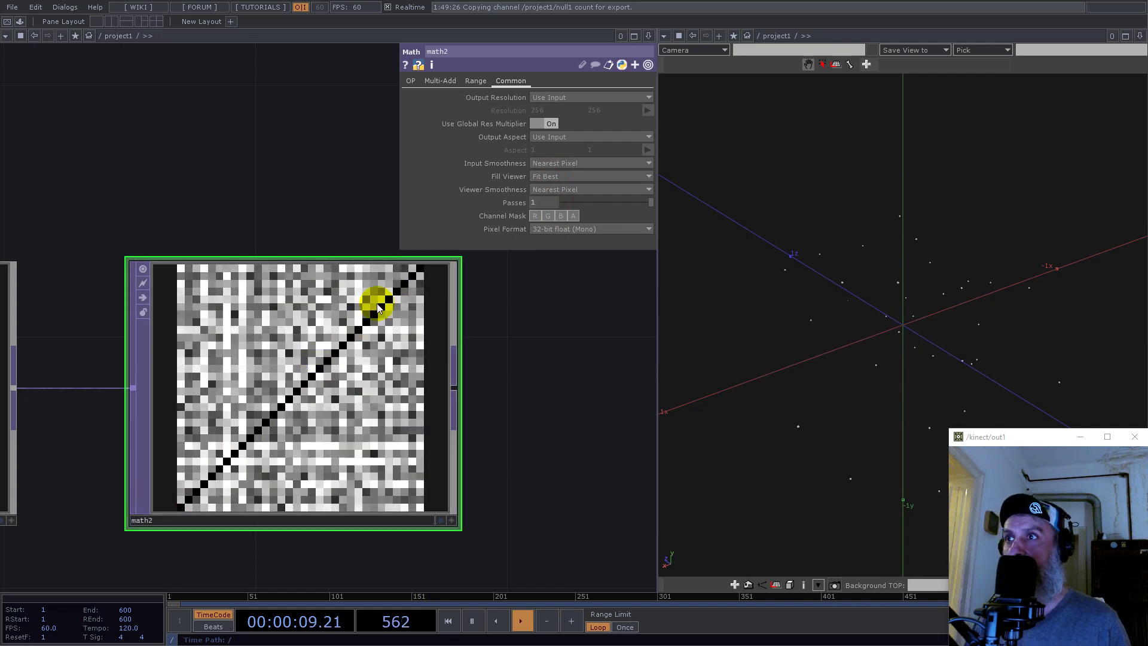
scroll(160, 547, up, 5)
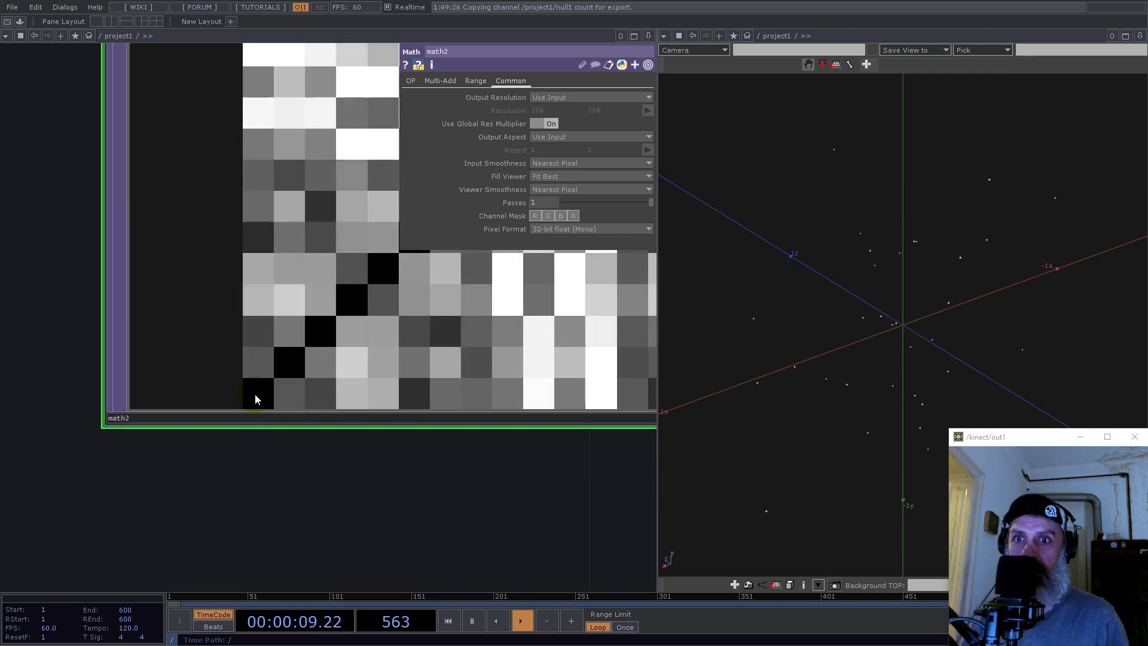
scroll(255, 393, down, 10)
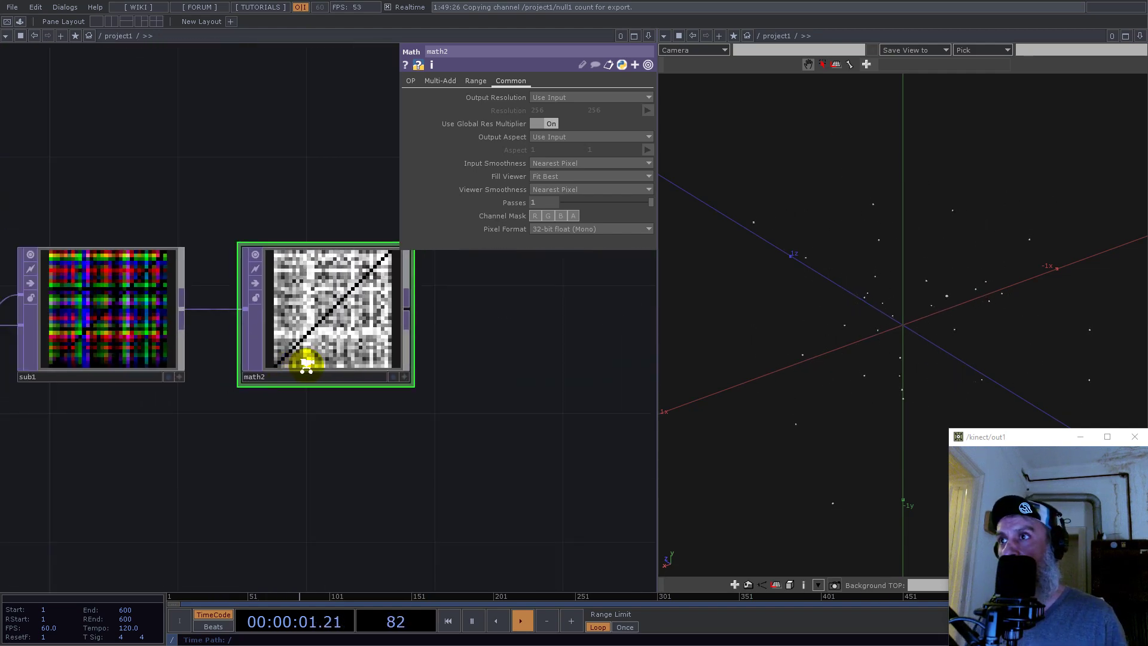
scroll(329, 358, up, 6)
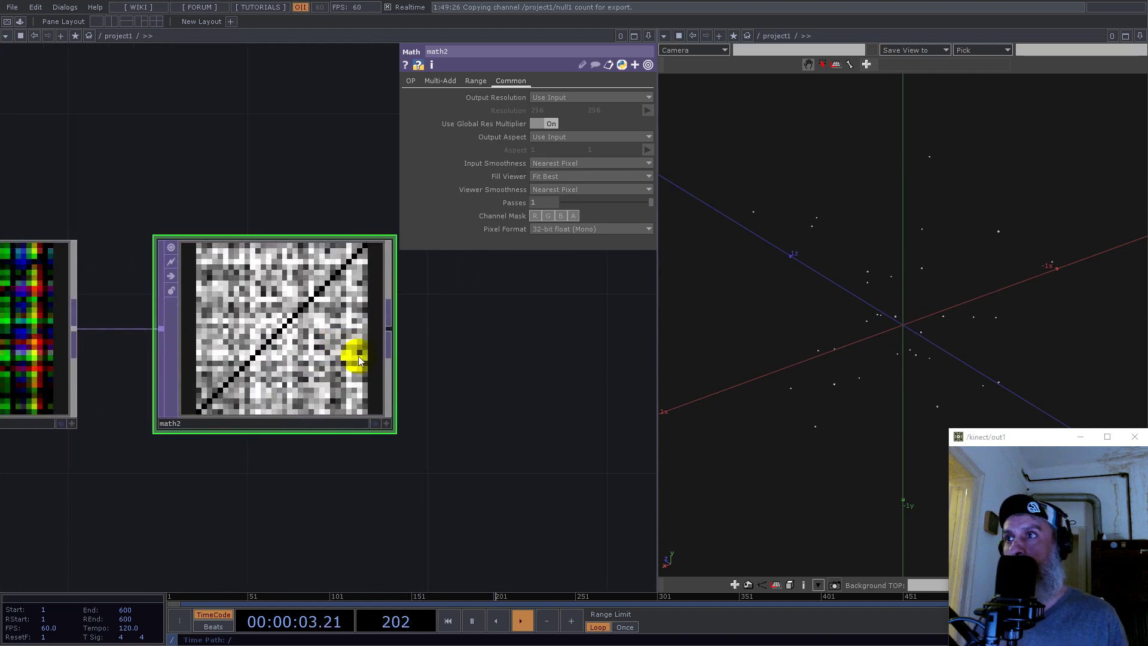
scroll(364, 358, down, 2)
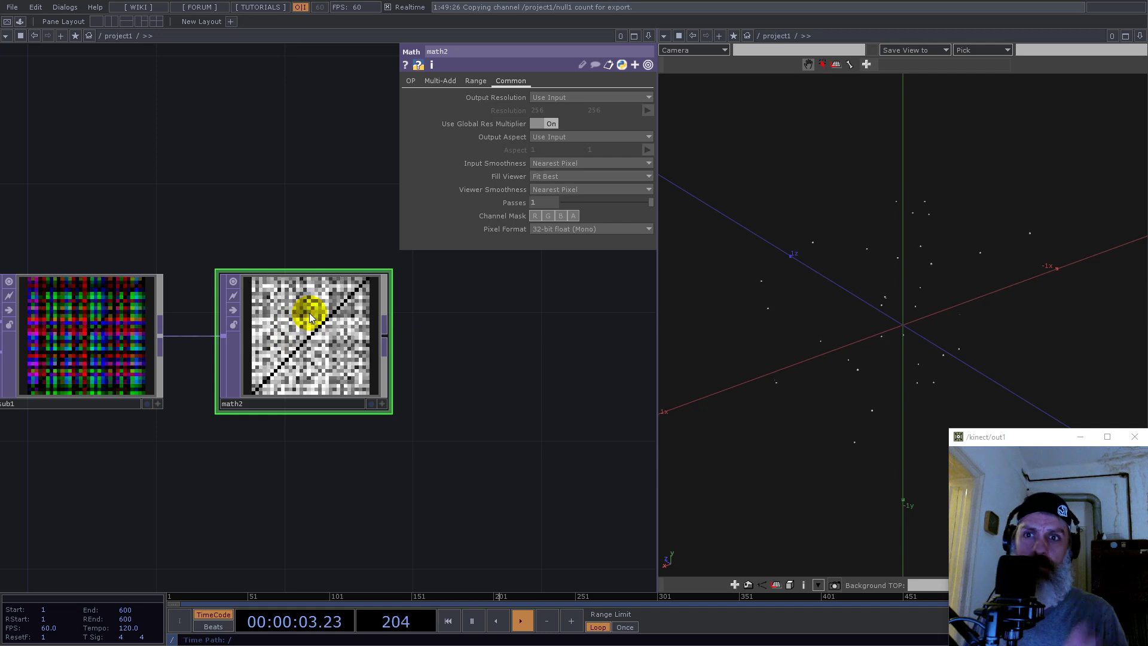
scroll(367, 251, down, 3)
scroll(281, 325, down, 5)
scroll(315, 341, up, 4)
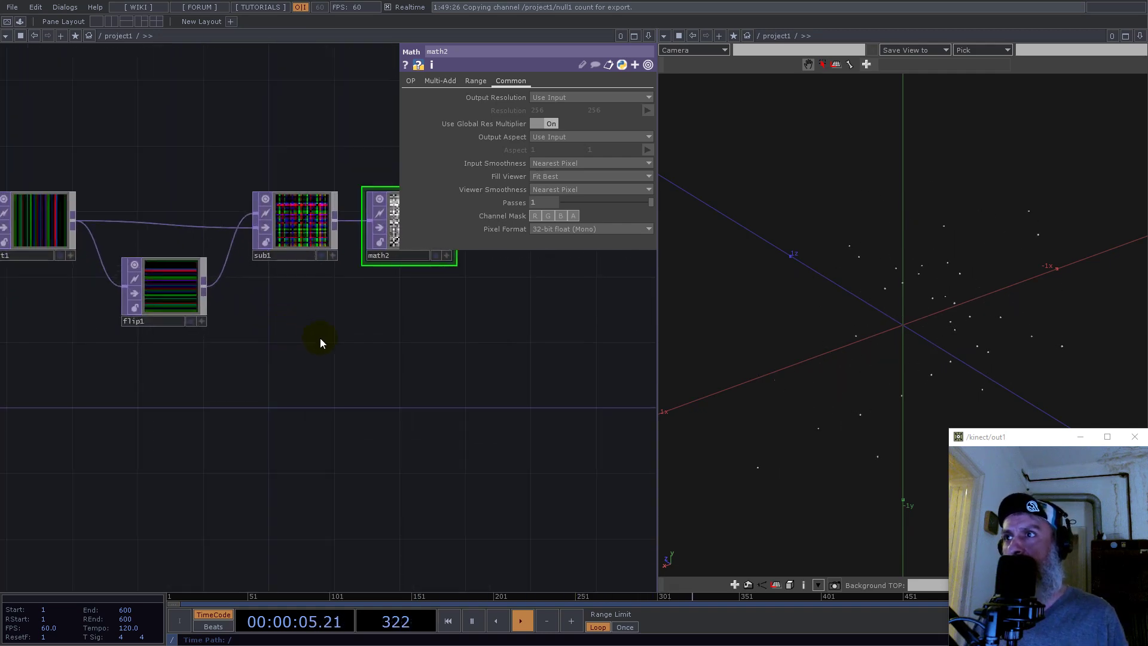
Add a Ramp TOP to the network and place it below the sub1 and flip1 nodes
drag(358, 381, 313, 420)
double_click(225, 418)
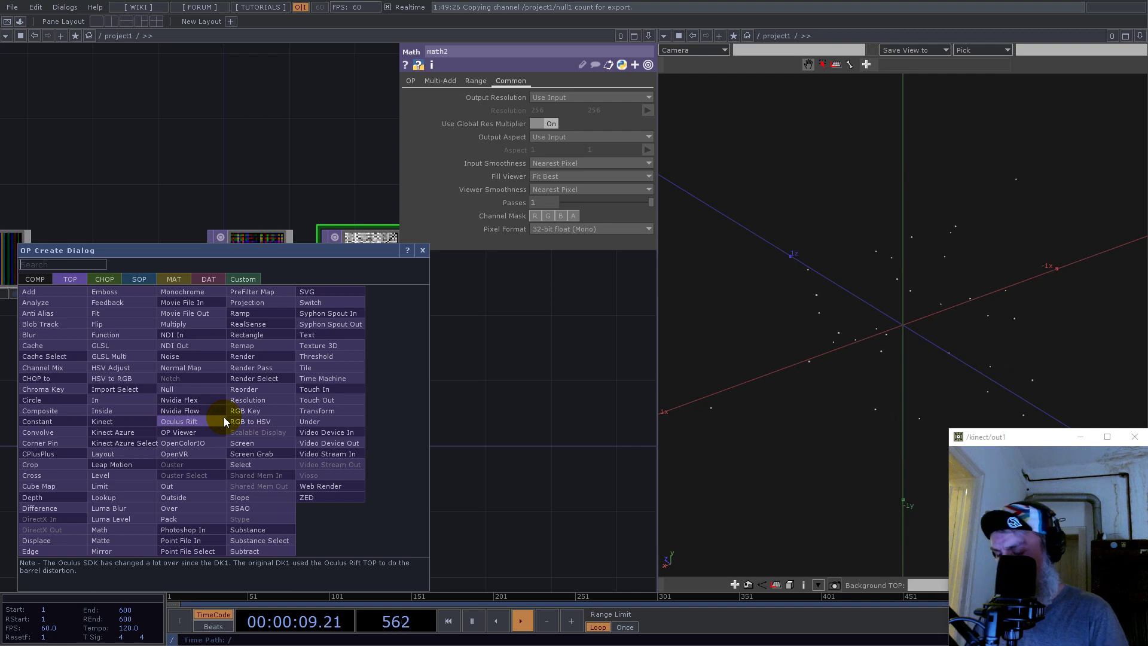
text(ram)
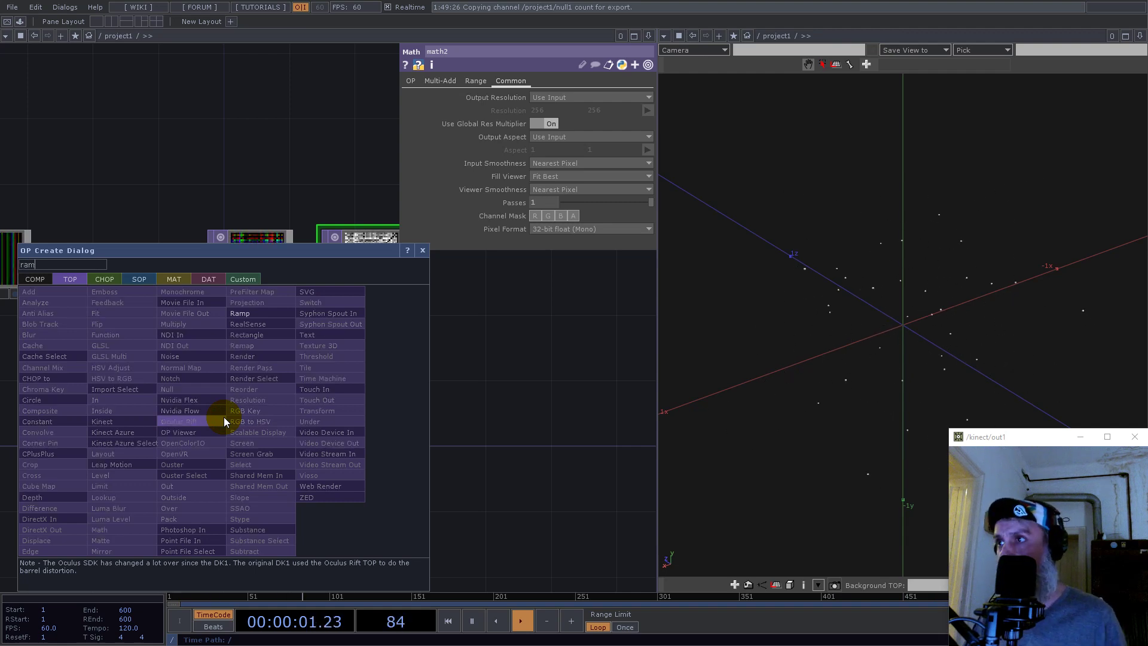
click(260, 313)
click(260, 414)
Drive both values of ramp2's Resolution from null1's count channel
drag(379, 418, 476, 470)
scroll(540, 544, down, 5)
drag(162, 369, 365, 333)
scroll(425, 428, down, 5)
scroll(279, 443, up, 7)
scroll(373, 435, up, 5)
drag(298, 384, 508, 226)
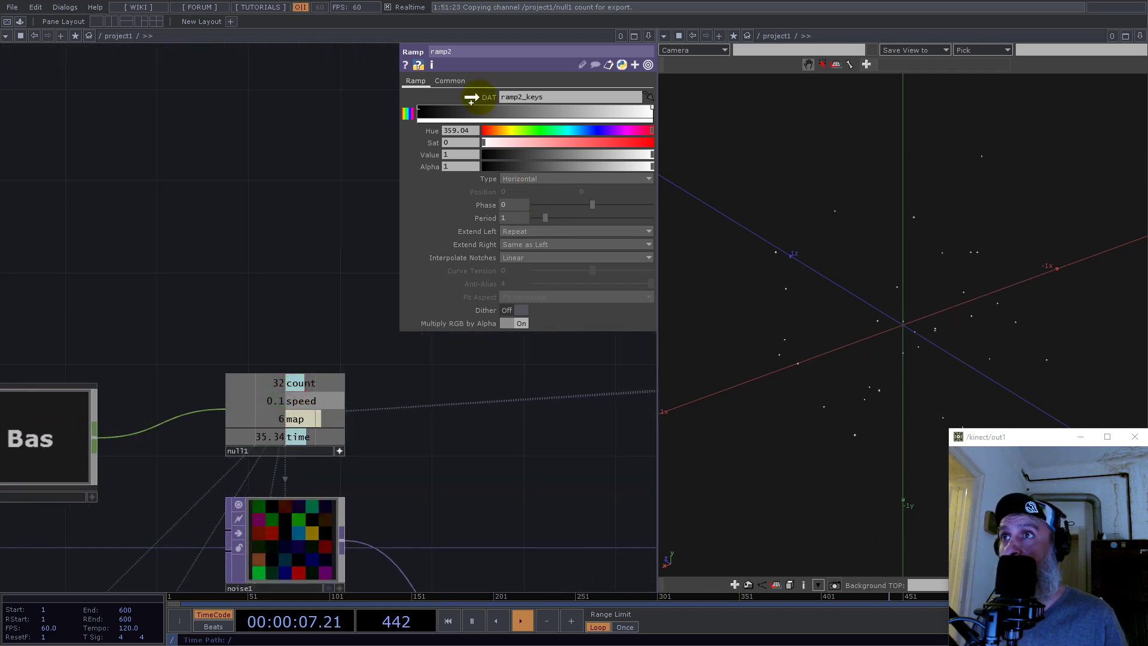
drag(463, 80, 474, 115)
scroll(361, 466, down, 5)
drag(507, 423, 58, 225)
drag(398, 426, 102, 603)
scroll(262, 399, up, 6)
drag(329, 450, 237, 496)
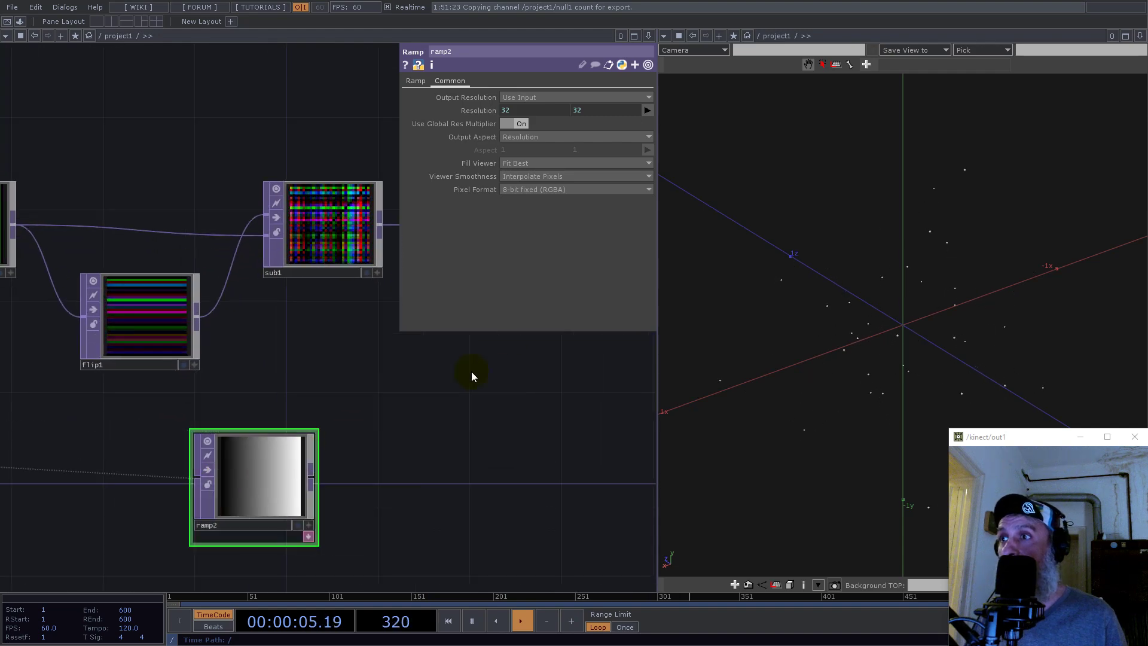
Set ramp2's Viewer Smoothness to Nearest Pixel and its Pixel Format to 32-bit float (Mono)
click(537, 188)
click(537, 189)
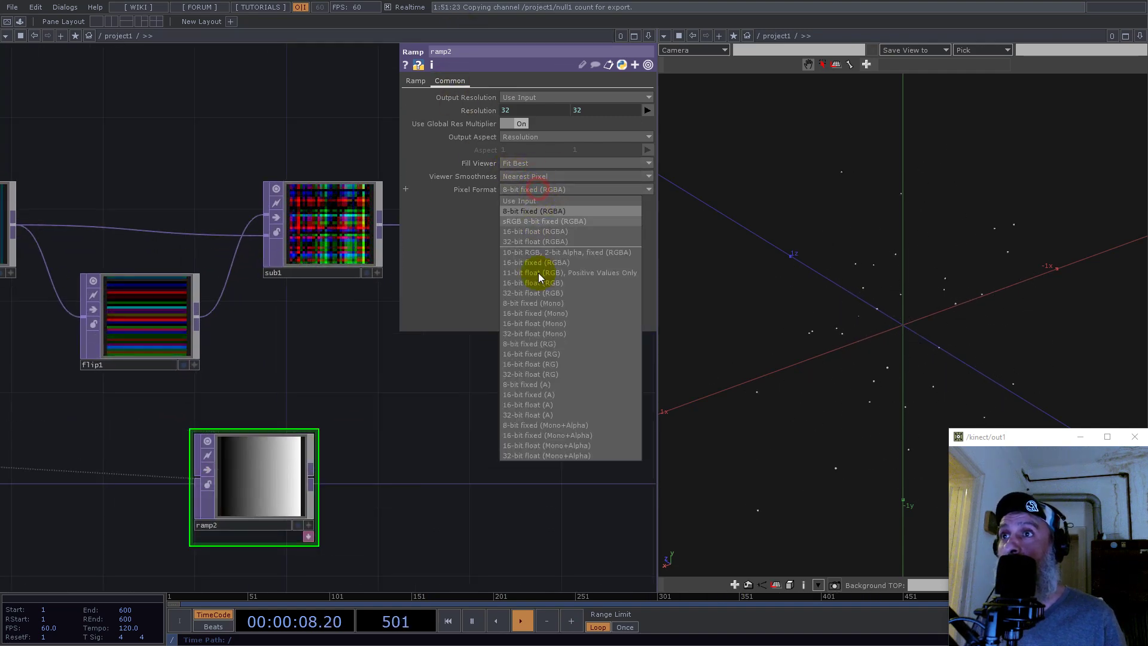
click(529, 336)
click(267, 476)
Change ramp2's Type to Radial and set its Position to 0.5, 0.5
click(417, 83)
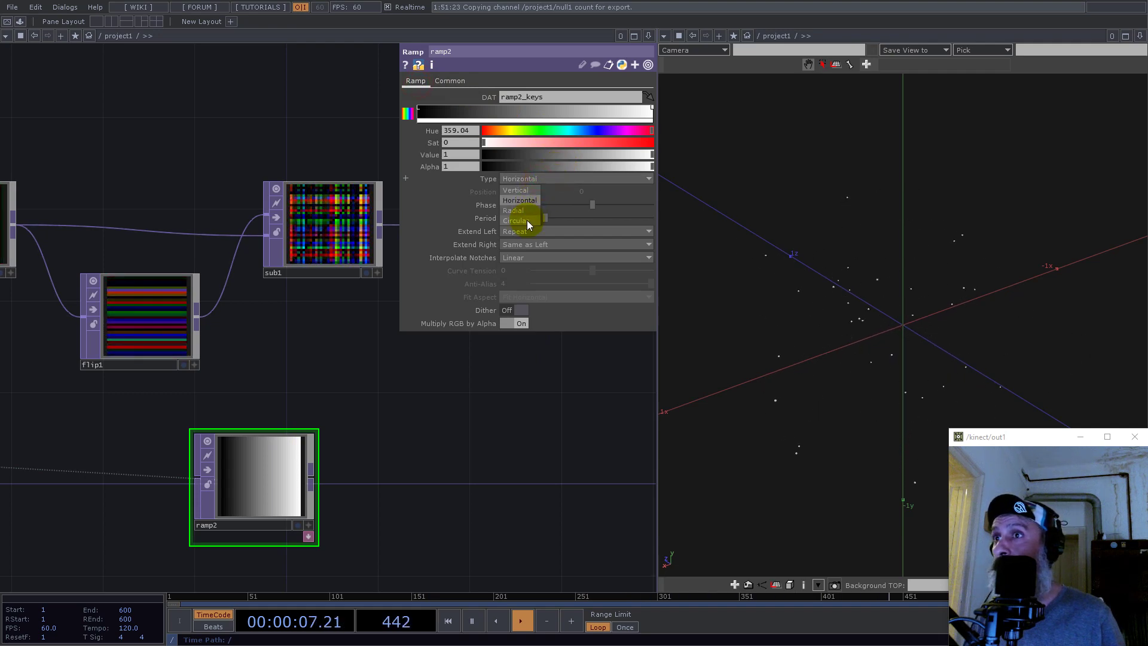
click(524, 211)
drag(260, 481, 301, 457)
scroll(448, 428, down, 5)
scroll(301, 458, up, 5)
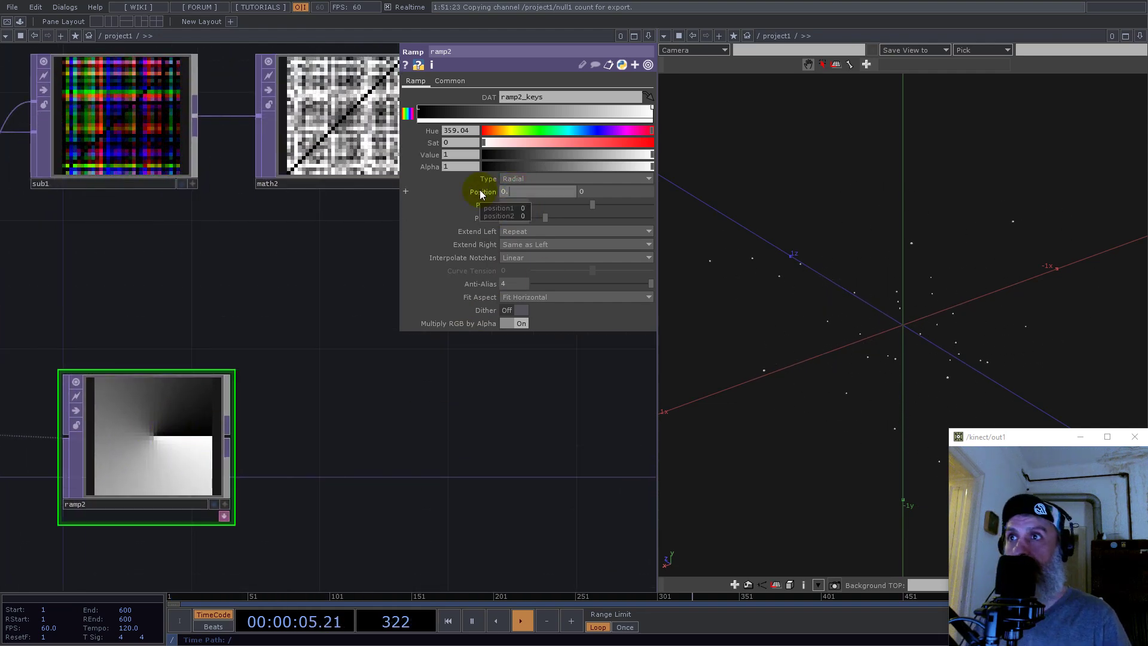
key(Tab)
text(0.)
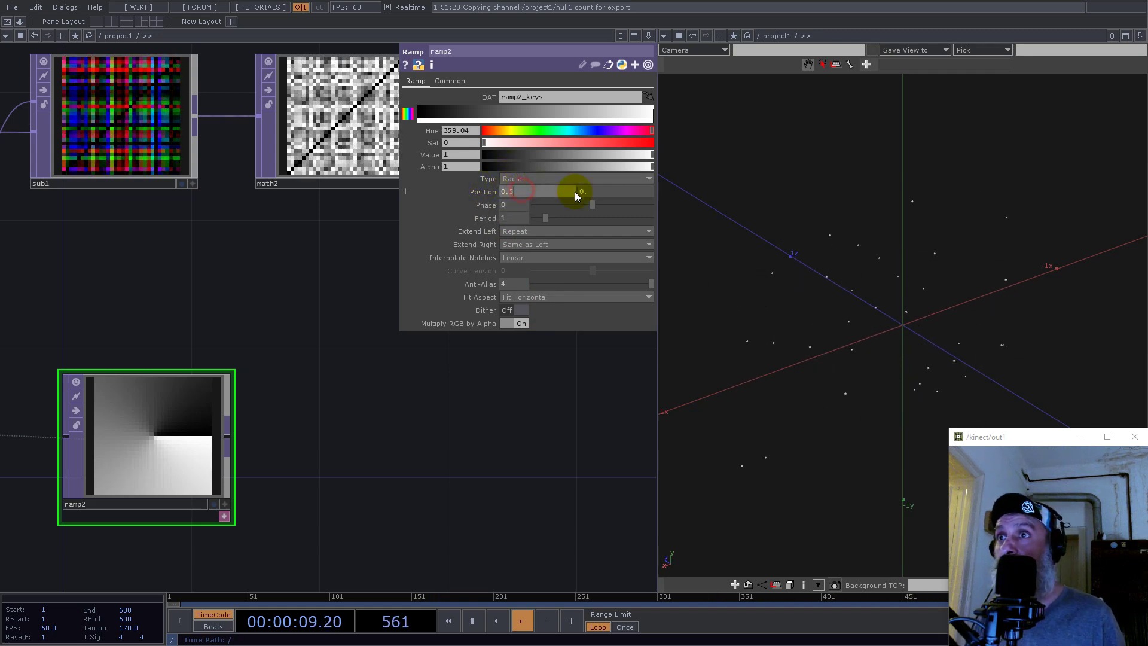
text(5)
click(400, 440)
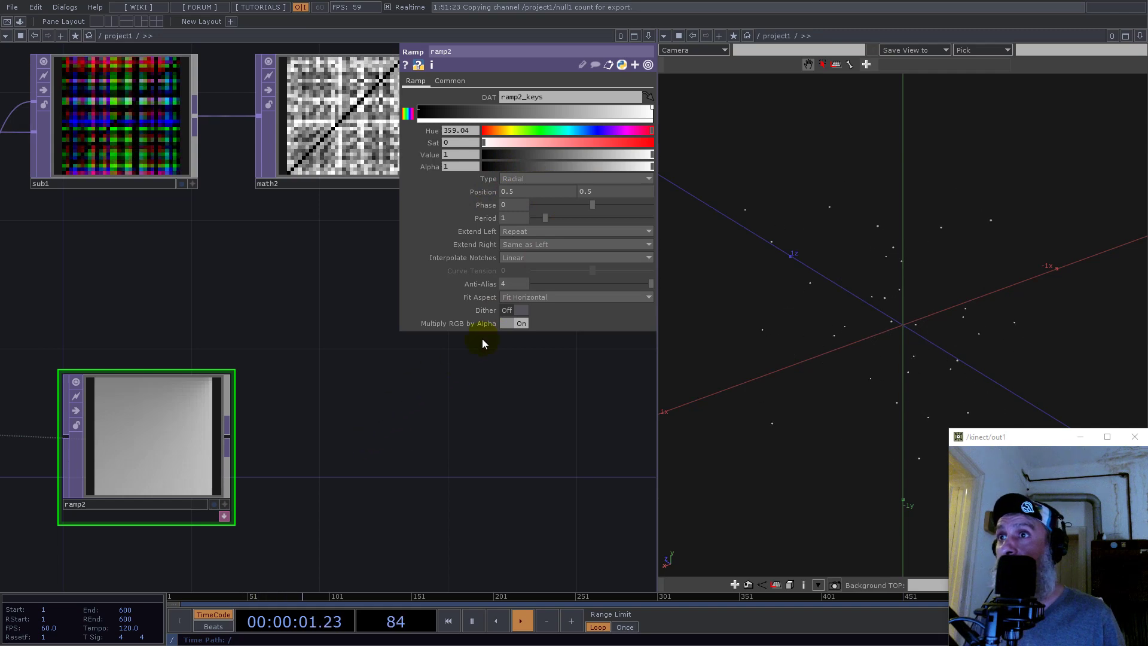
Set ramp2's Phase to the expression -3/8 so the black-white edge runs along the diagonal
drag(588, 206, 572, 207)
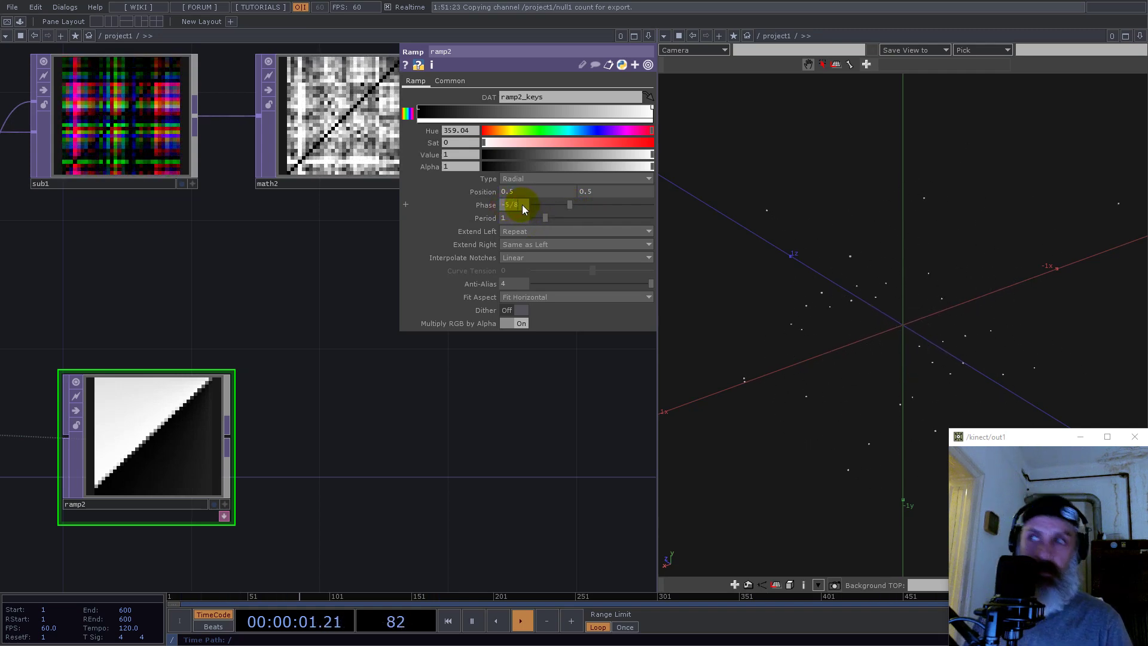
key(Return)
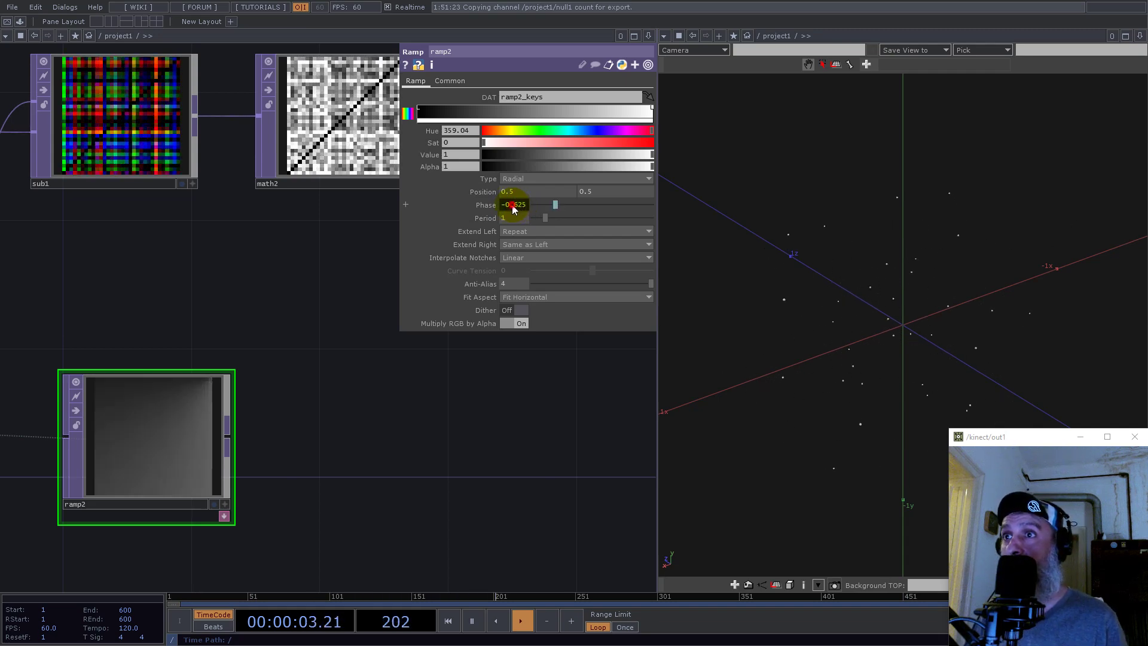
click(513, 207)
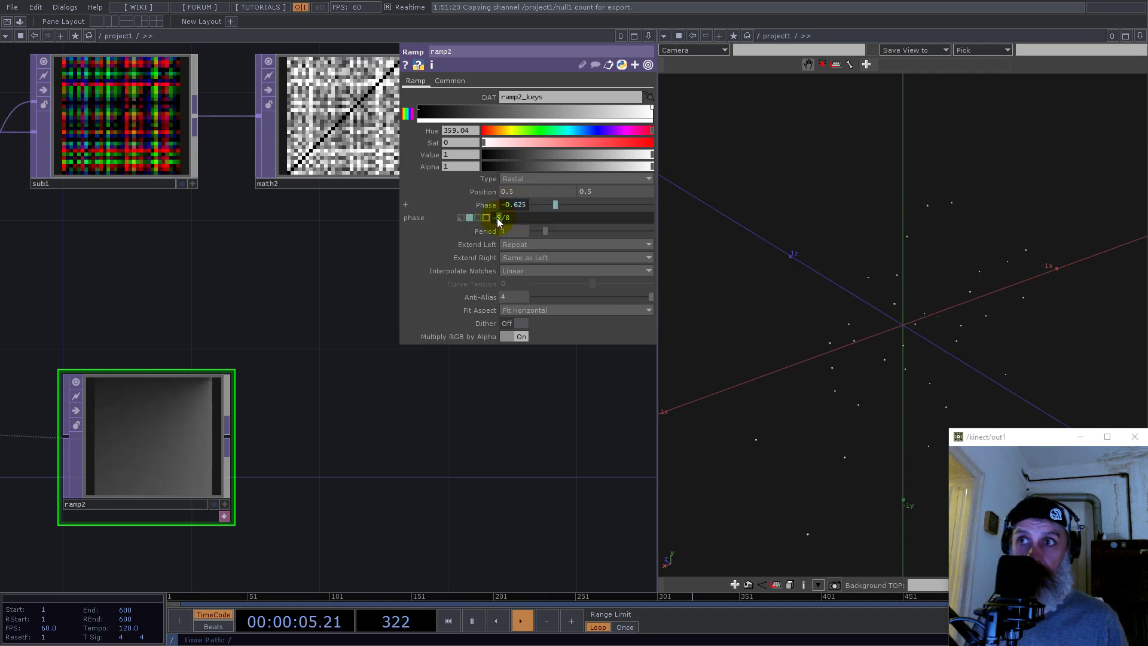
text(3)
key(Return)
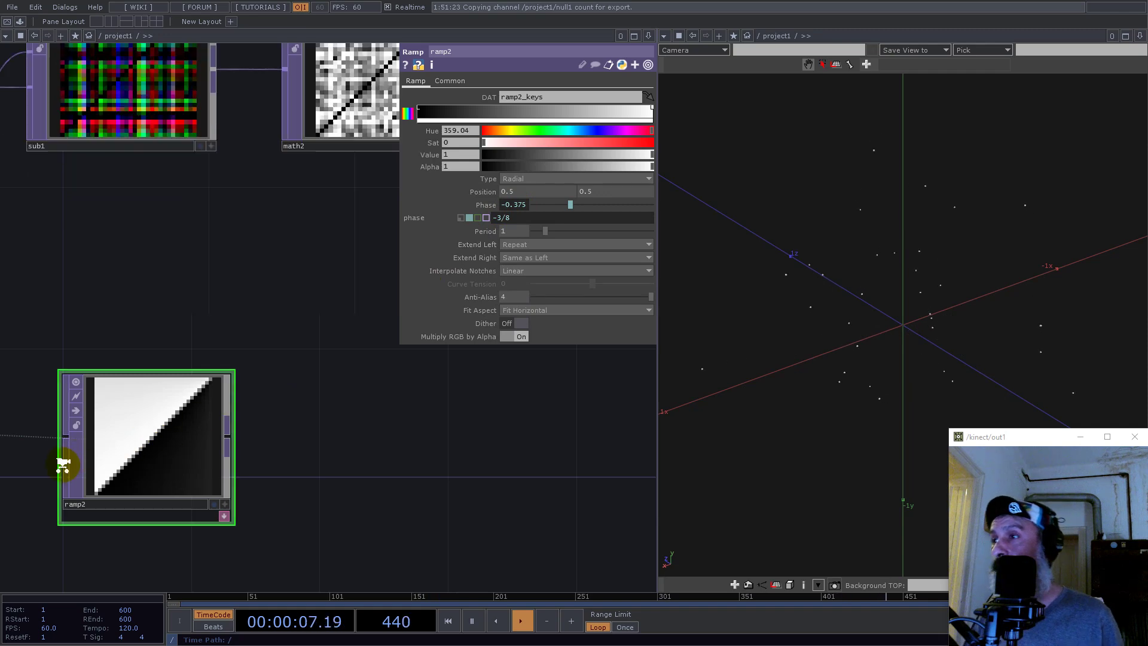
Add a Math TOP connected to ramp2's output and place it beside ramp2
scroll(63, 466, up, 3)
scroll(251, 431, down, 3)
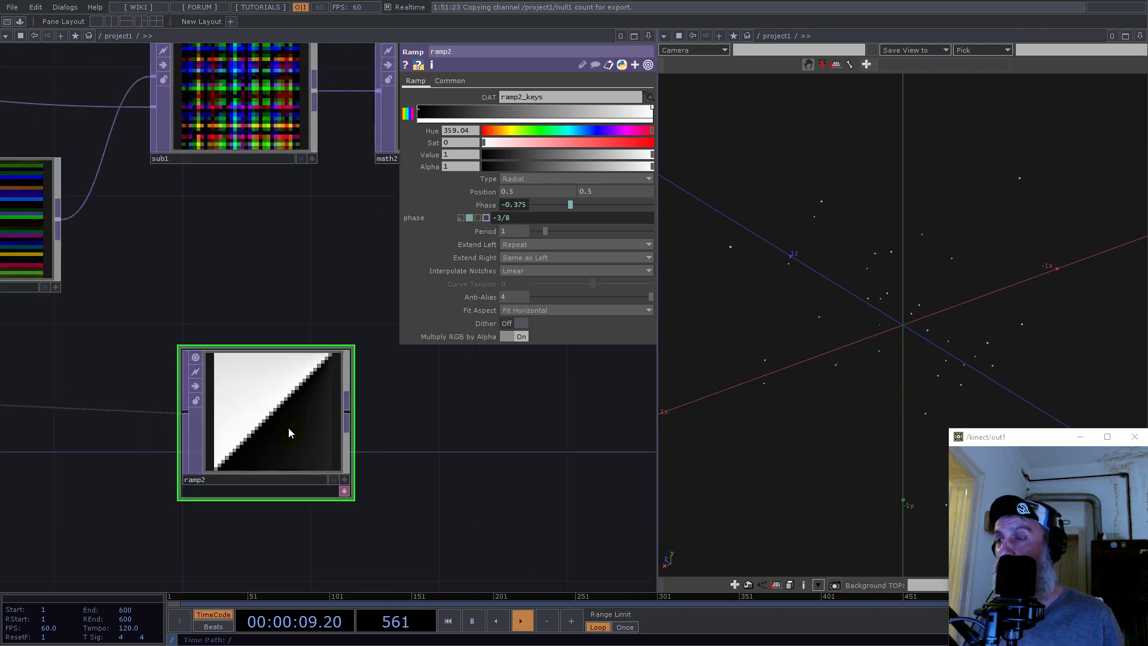
scroll(273, 422, down, 3)
right_click(313, 419)
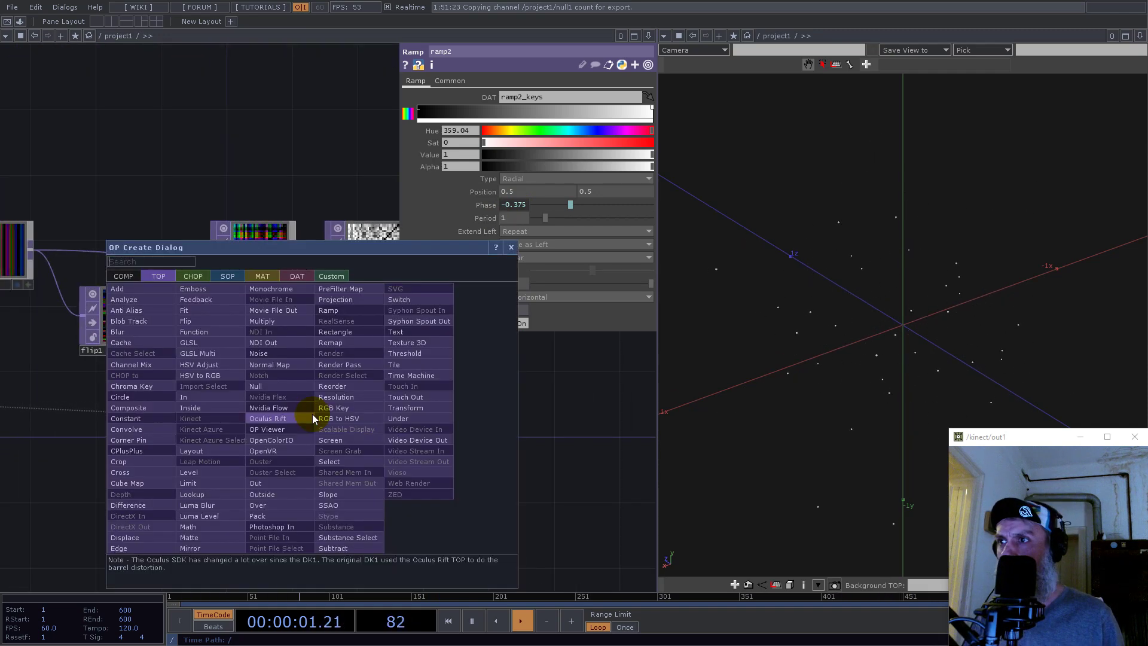
text(math)
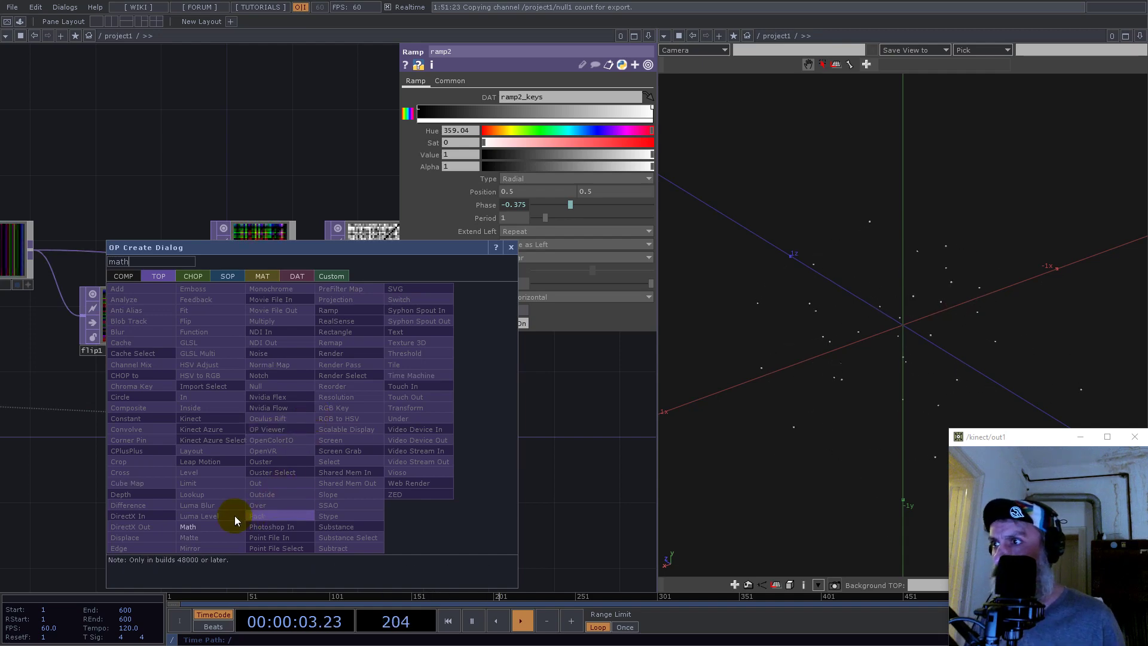
click(199, 527)
click(383, 411)
Set math3's Input and Viewer Smoothness to Nearest Pixel and its Integer option to Round
scroll(262, 426, up, 4)
scroll(262, 426, up, 2)
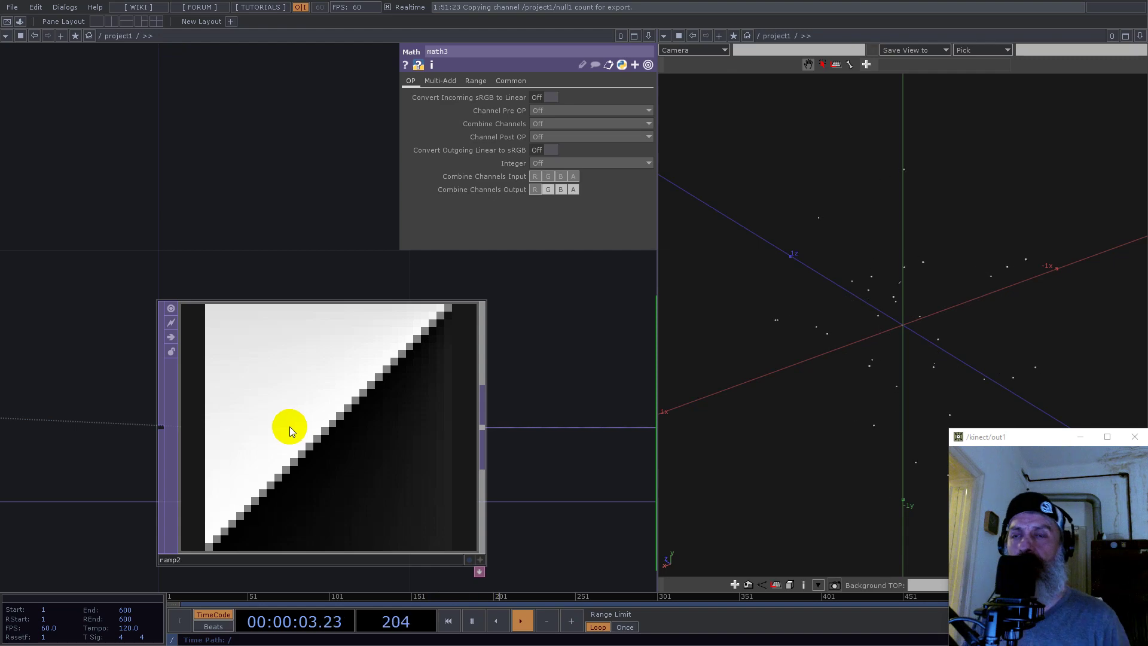
scroll(170, 441, down, 5)
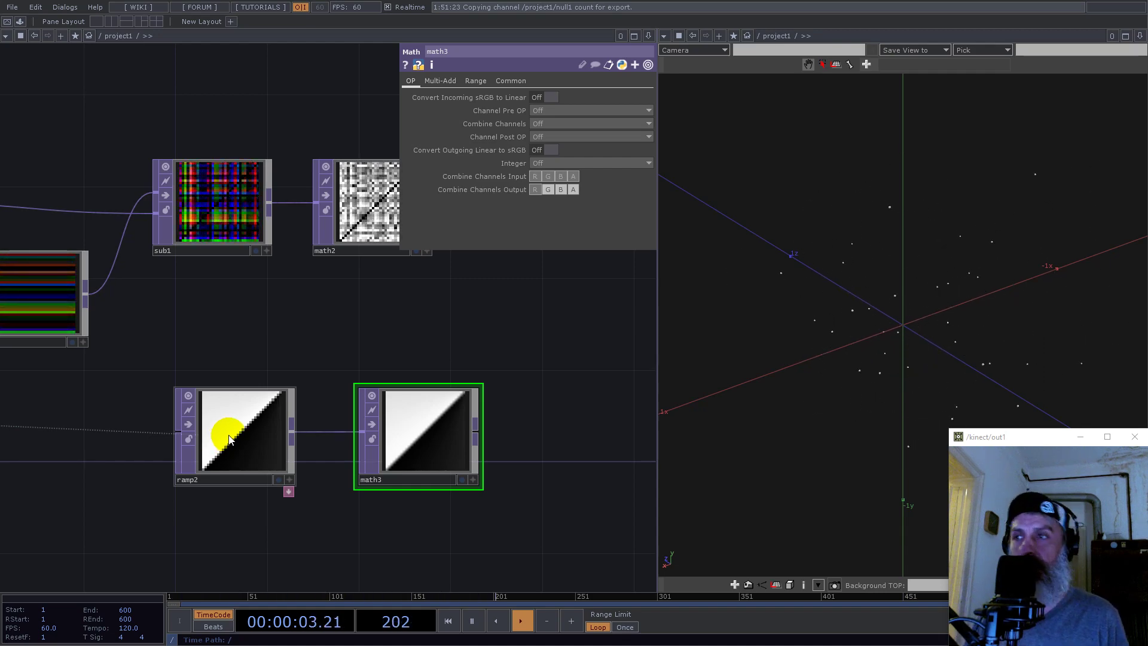
scroll(285, 430, up, 2)
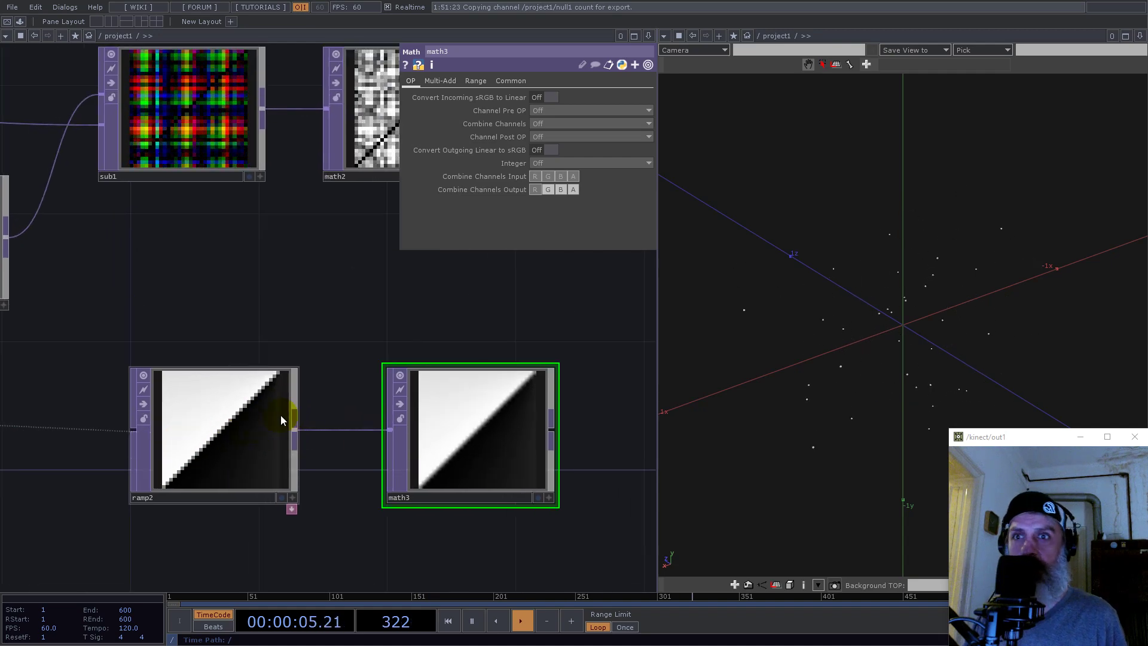
scroll(255, 430, down, 3)
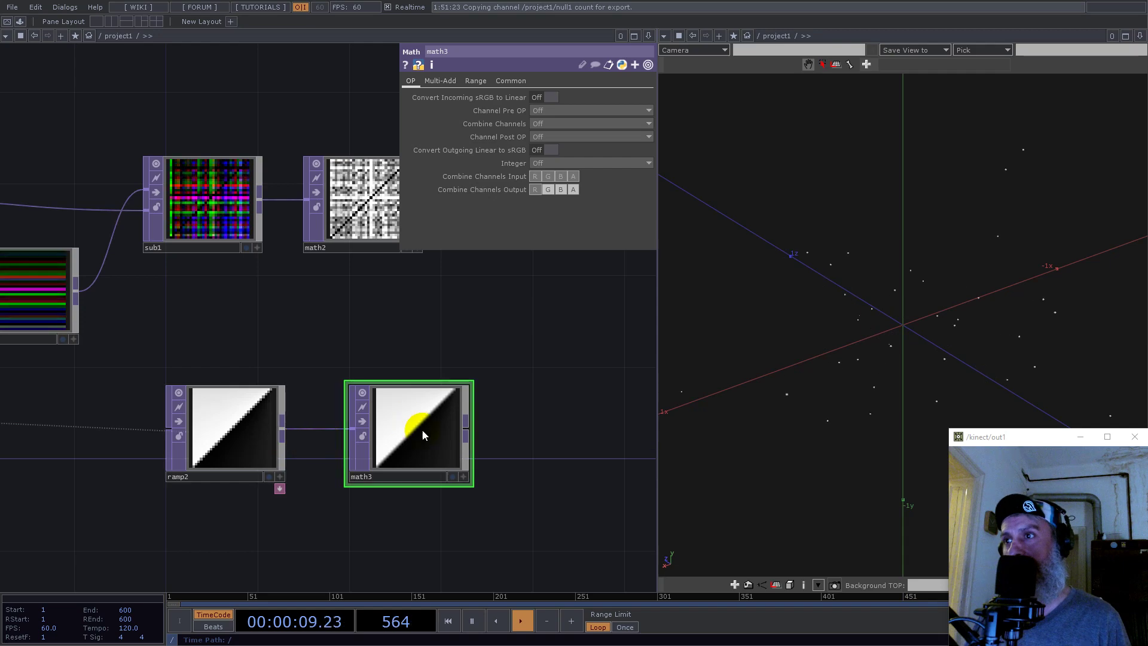
scroll(418, 432, up, 3)
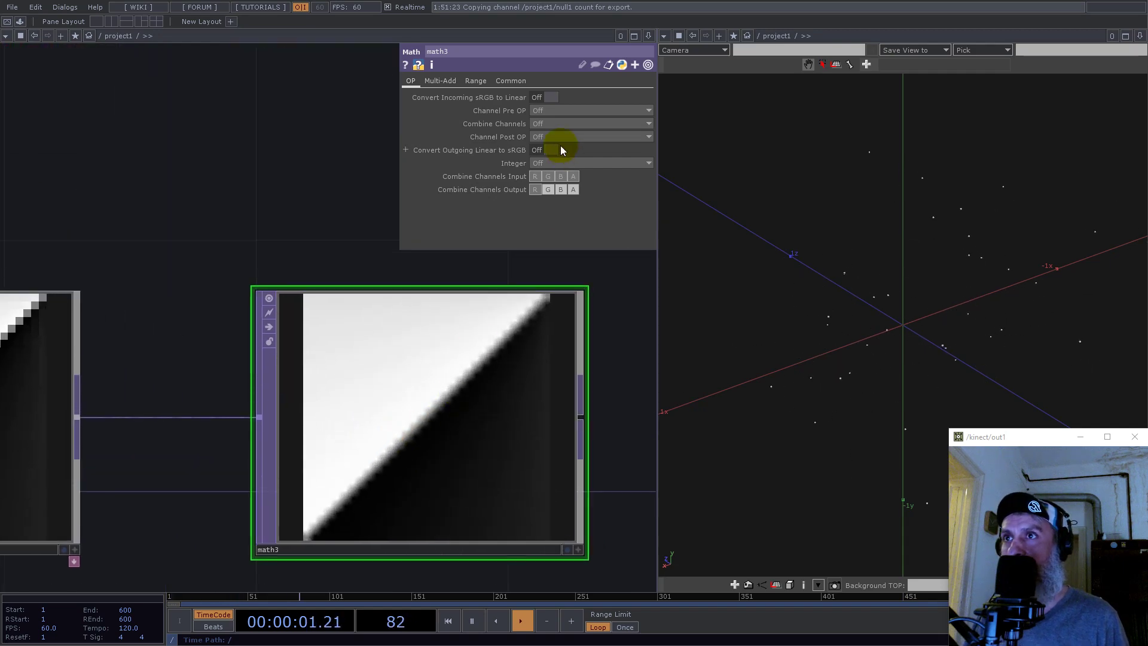
click(511, 81)
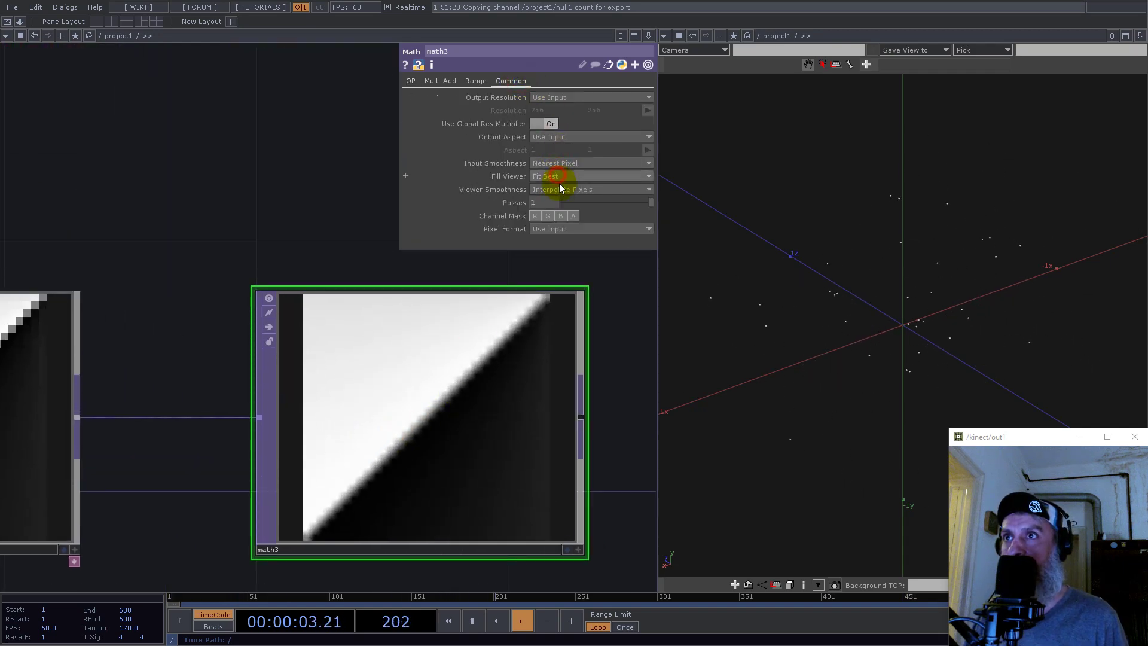
click(561, 201)
click(413, 81)
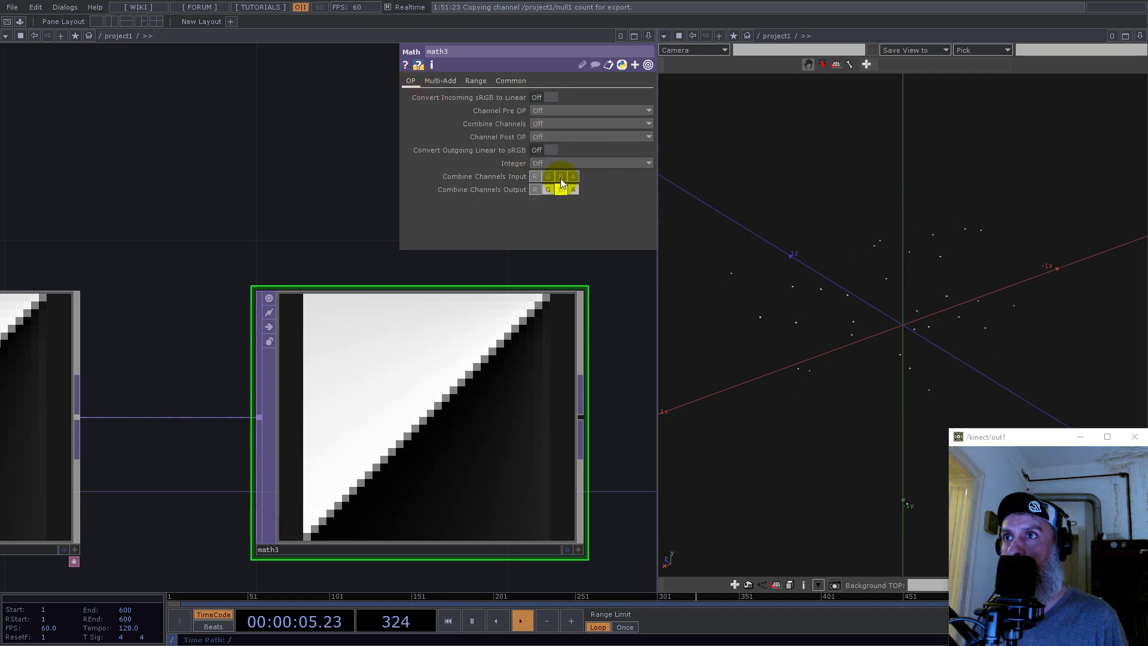
click(551, 206)
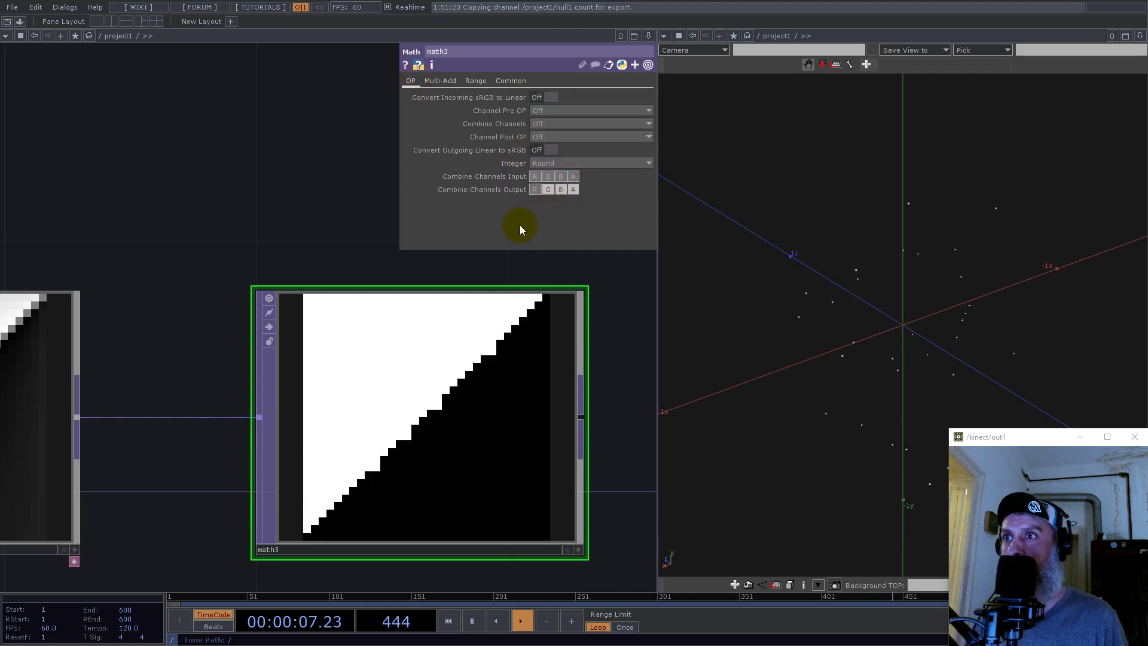
Set ramp2's Anti-Alias to 1 and check the staircase diagonal in math3
scroll(541, 393, down, 5)
scroll(389, 401, up, 5)
click(387, 399)
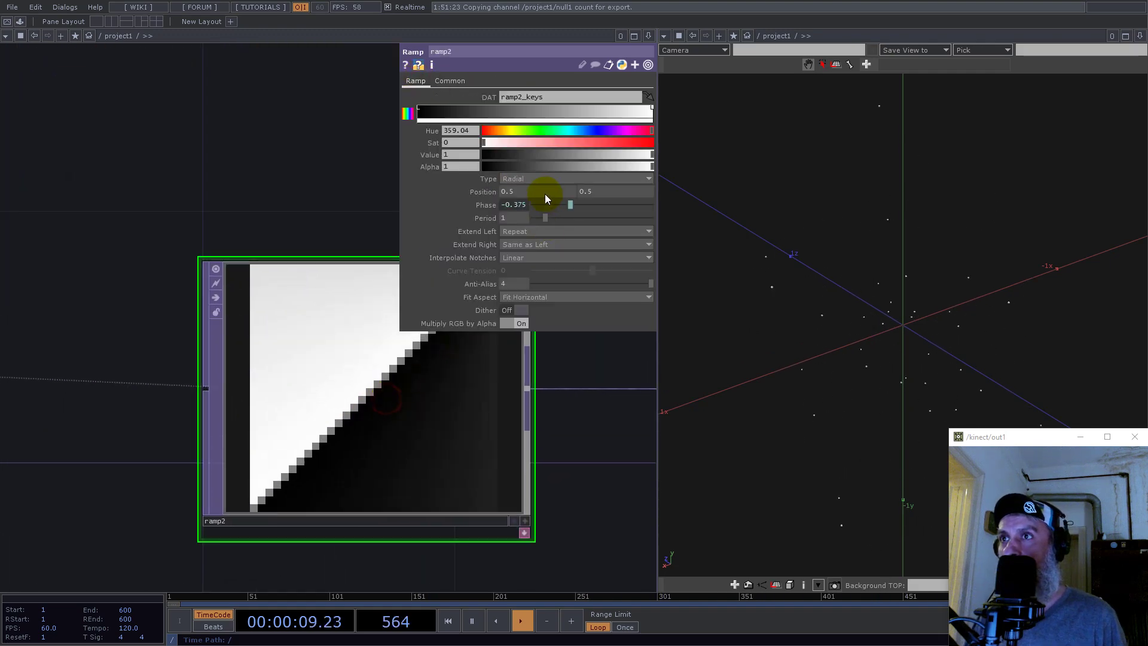
drag(489, 281, 367, 280)
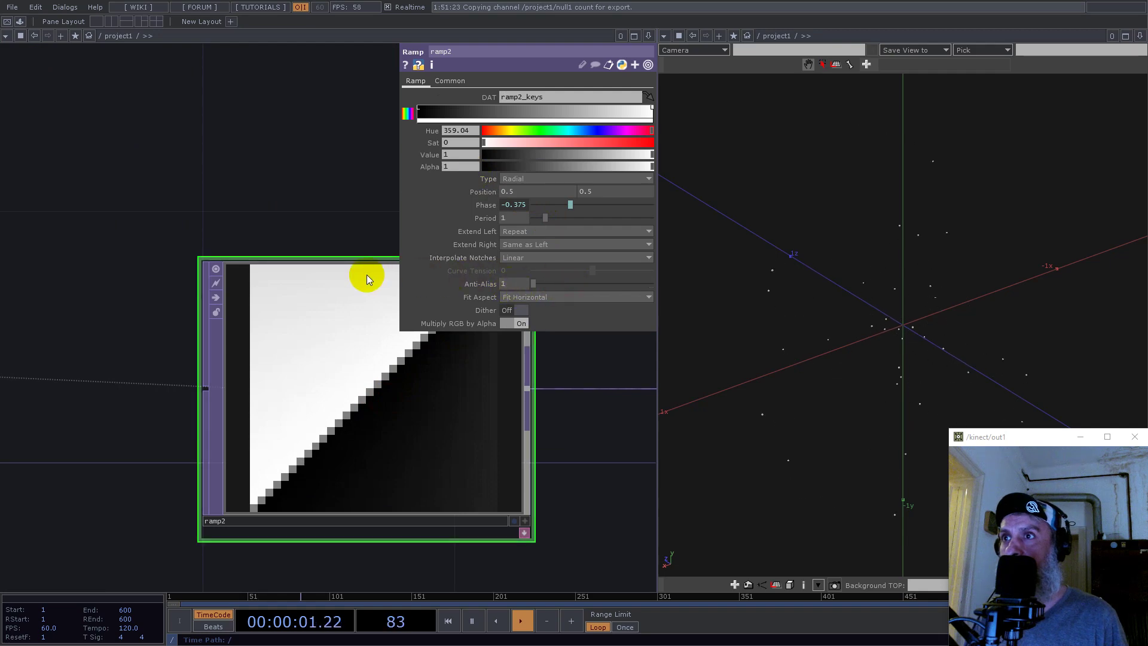
scroll(210, 352, down, 5)
scroll(389, 371, up, 10)
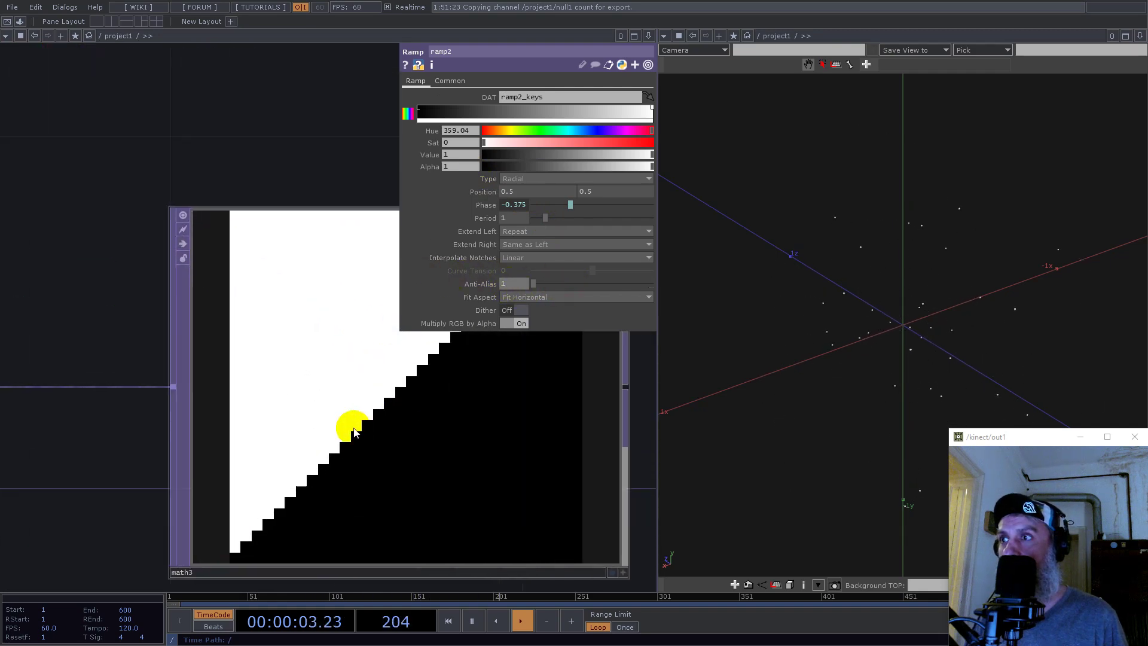
scroll(351, 423, down, 4)
scroll(354, 410, up, 5)
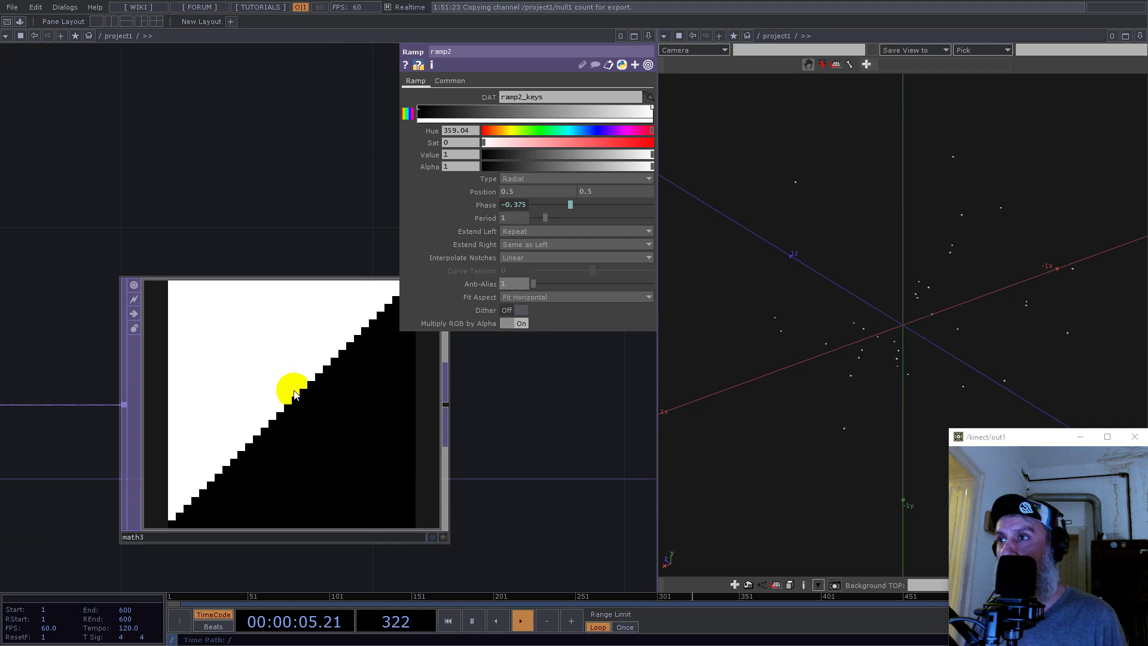
scroll(281, 387, down, 5)
Move ramp2 and math3 together closer beneath sub1 and math2, with math3 directly under math2
drag(350, 458, 239, 353)
drag(325, 331, 372, 407)
click(306, 432)
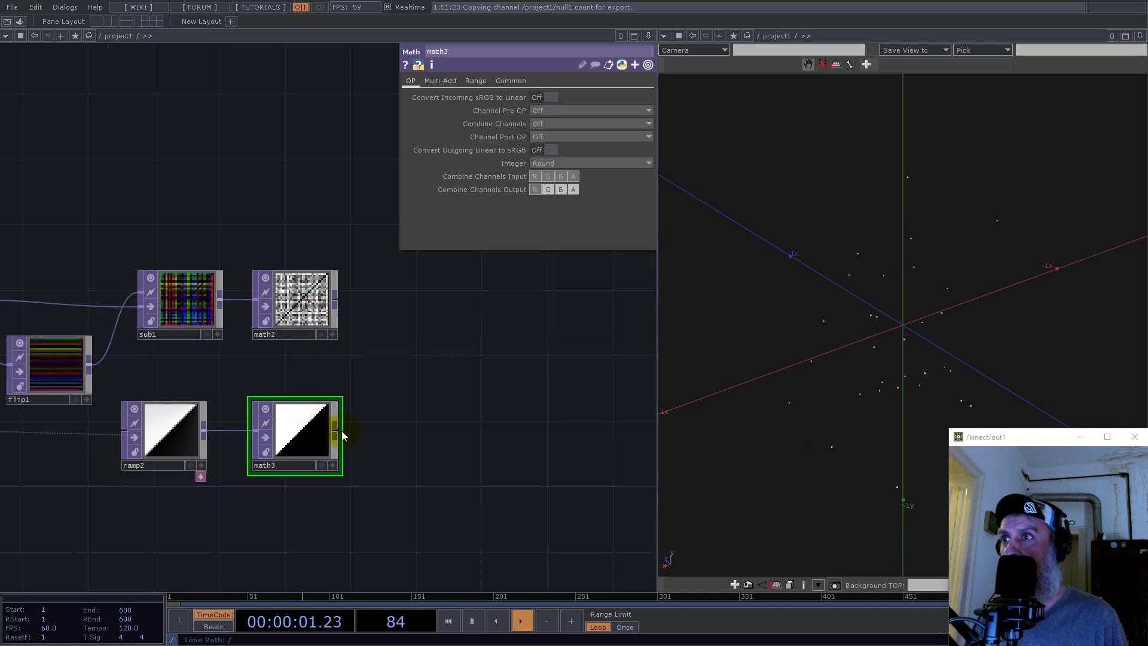
Add a Multiply TOP after math3 and connect math2 as its second input
right_click(338, 435)
text(mu)
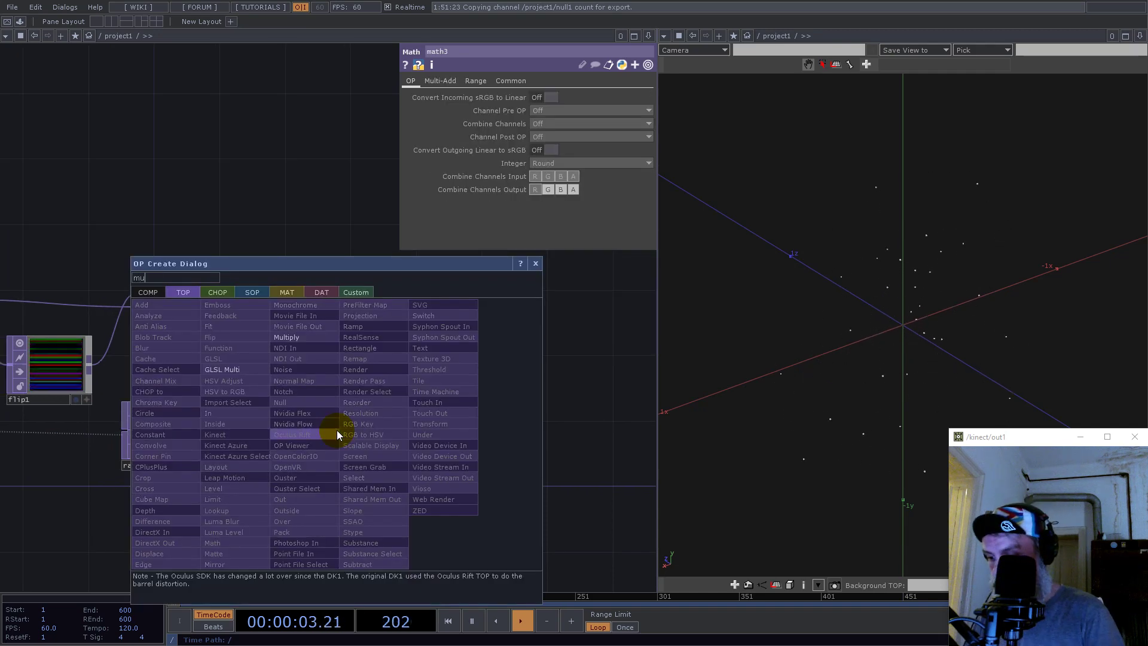
click(311, 338)
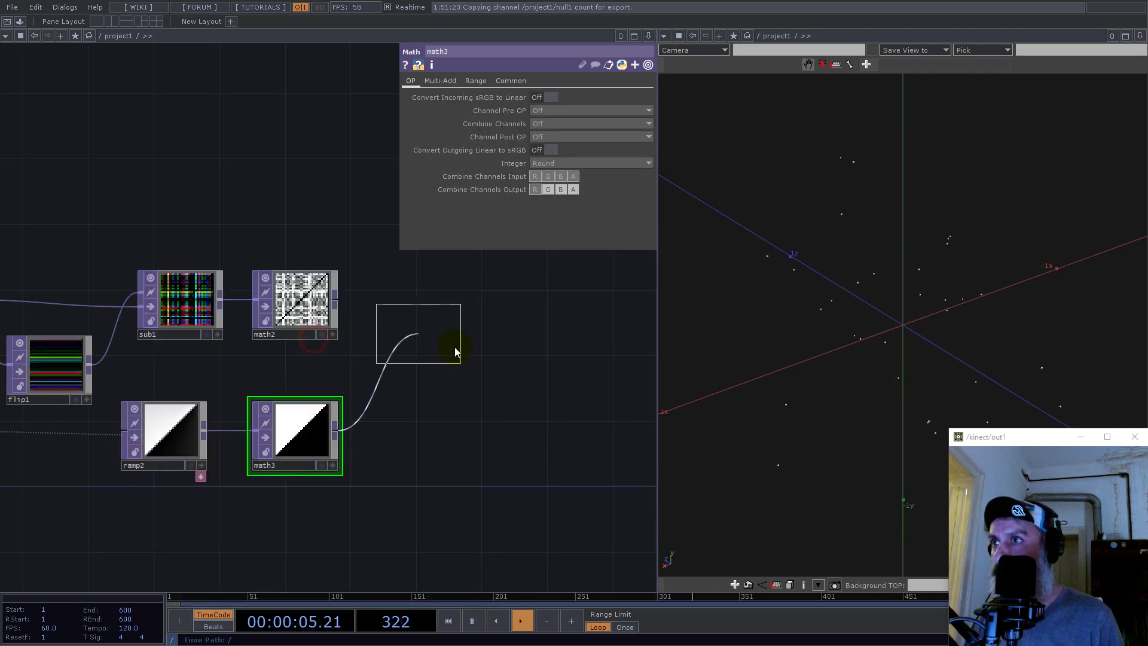
click(456, 346)
click(314, 283)
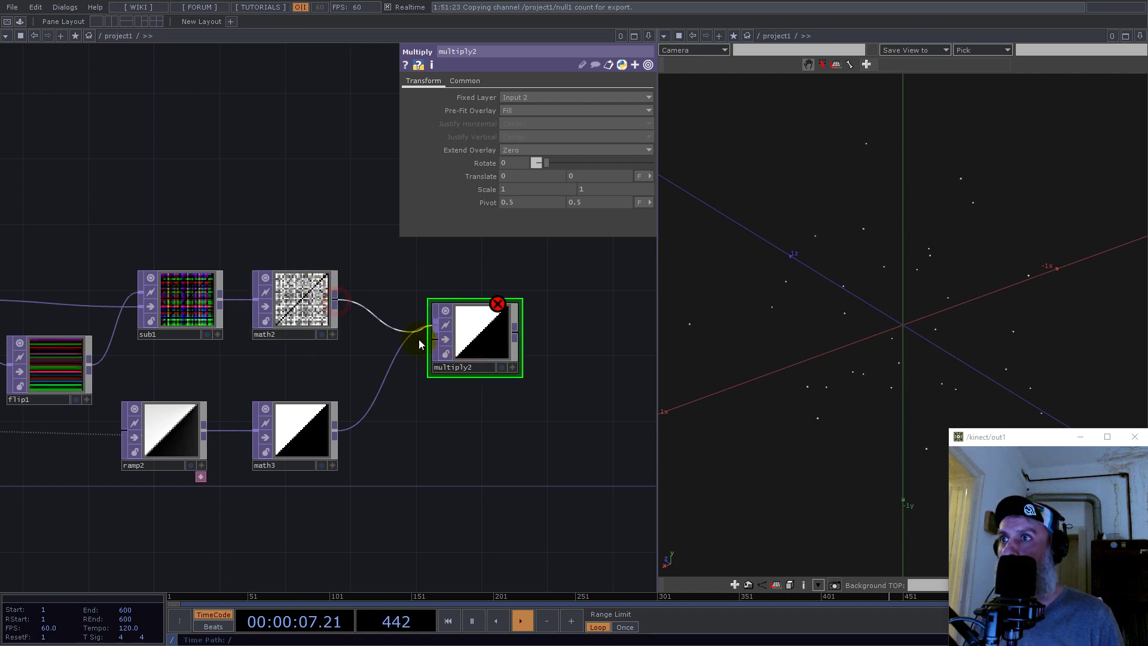
click(422, 345)
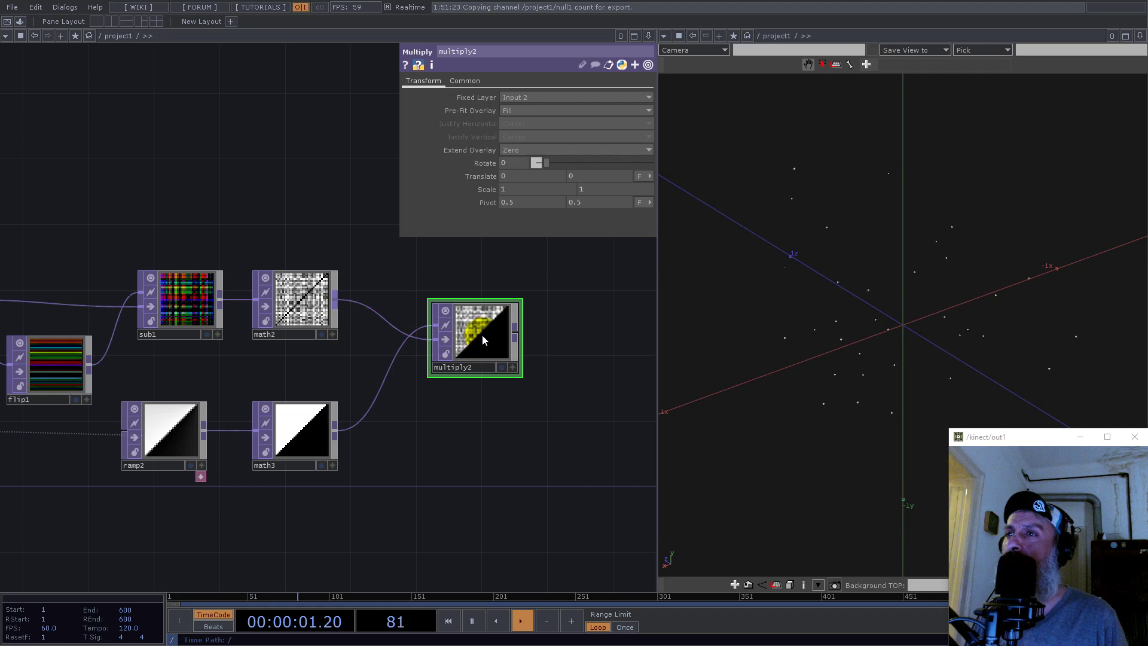
Set multiply2's Input Smoothness and Viewer Smoothness to Nearest Pixel
scroll(483, 335, up, 5)
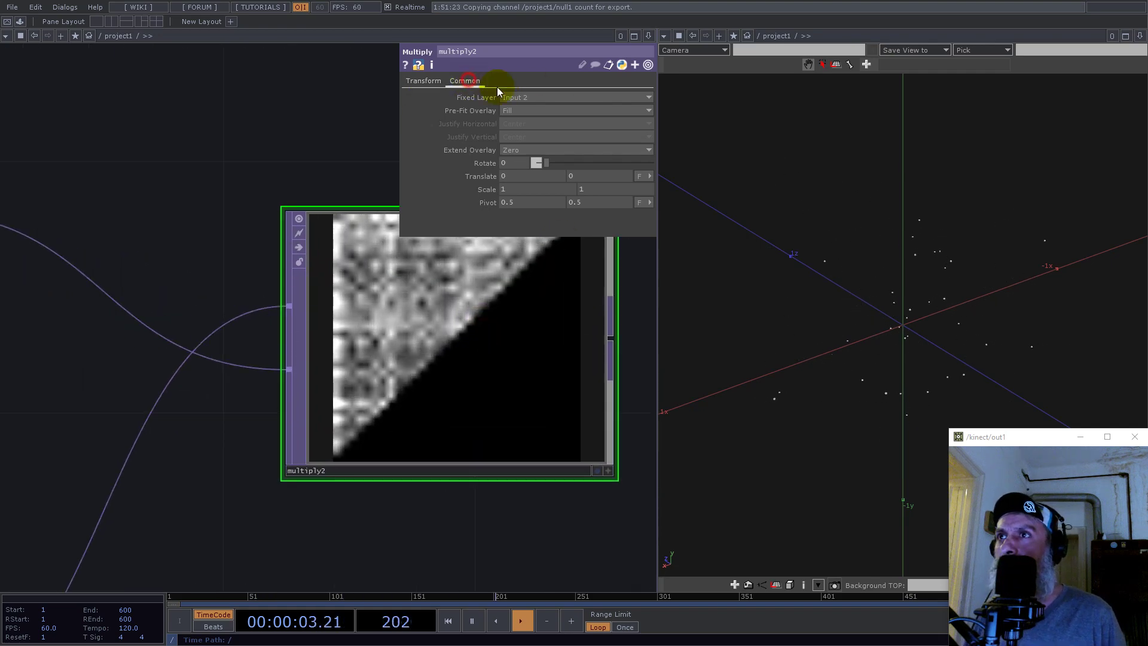
click(550, 161)
click(551, 192)
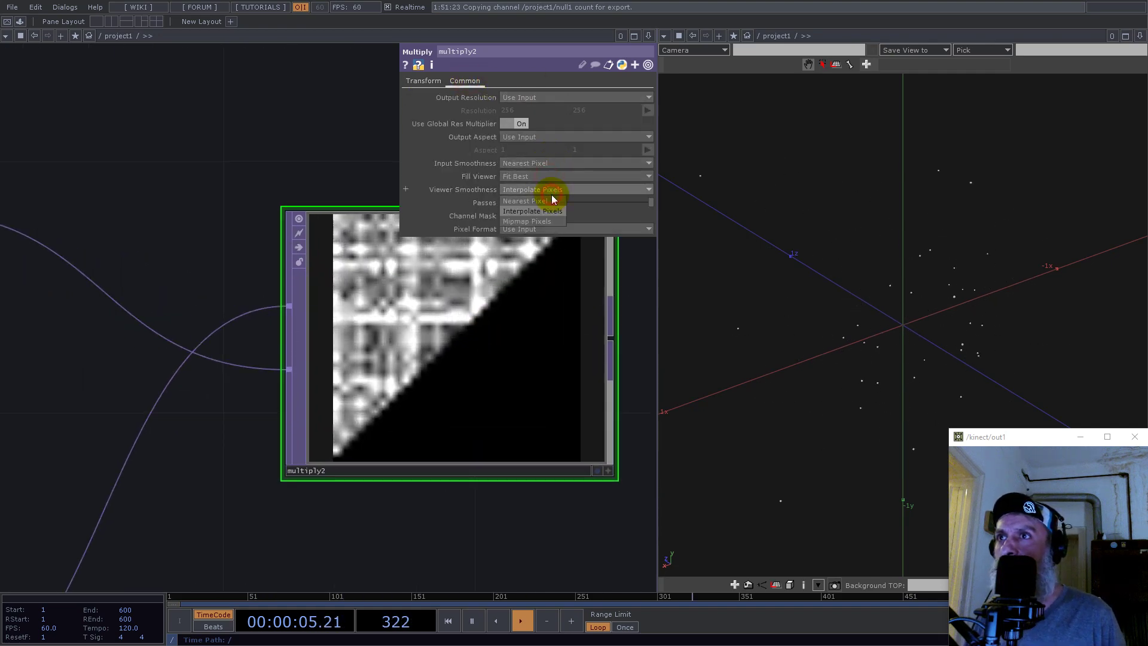
click(549, 204)
scroll(292, 396, down, 5)
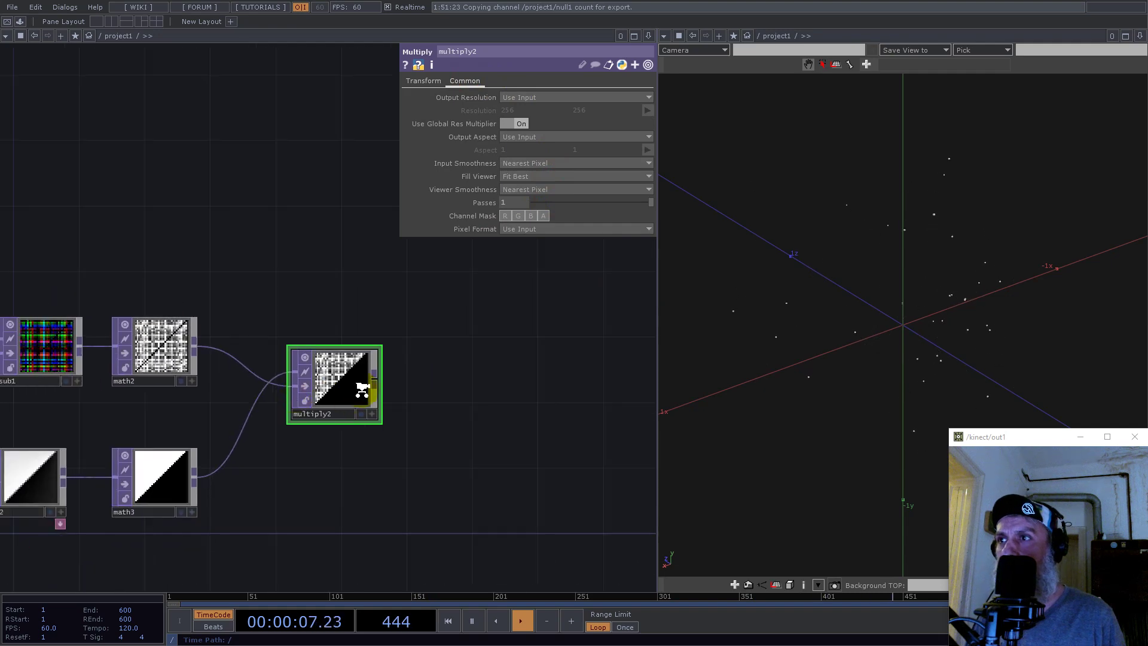
Add a Chroma Key TOP connected after multiply2
scroll(366, 383, up, 3)
right_click(390, 377)
text(ch)
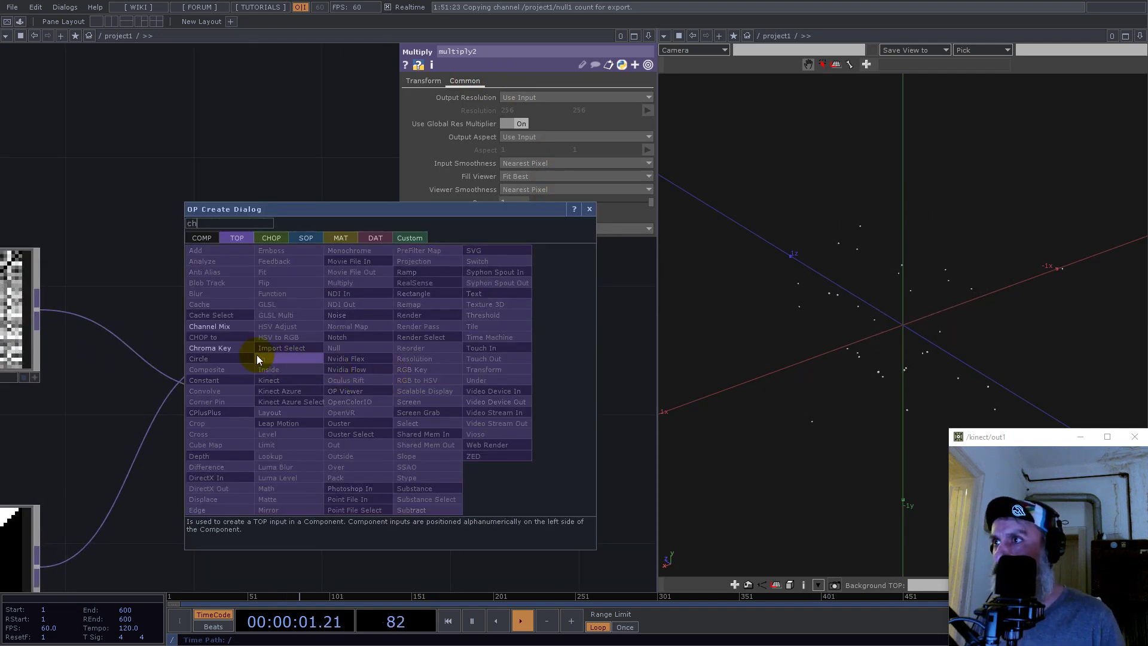
click(210, 348)
scroll(326, 362, down, 3)
click(326, 365)
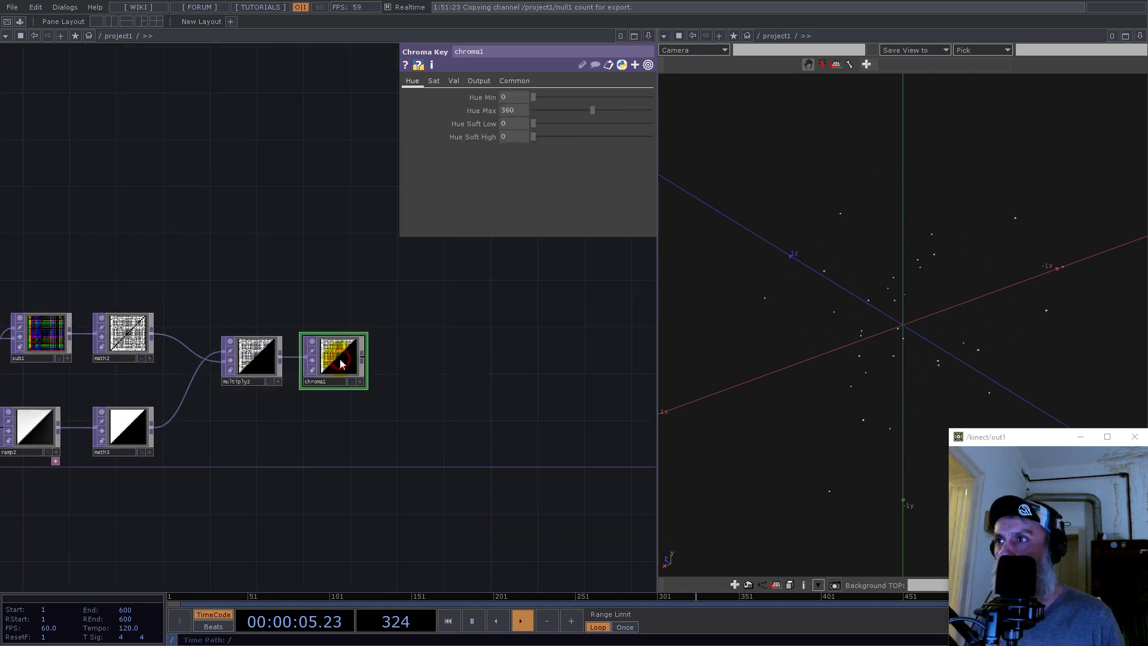
Set chroma1's Input Smoothness and Viewer Smoothness to Nearest Pixel
scroll(335, 359, up, 5)
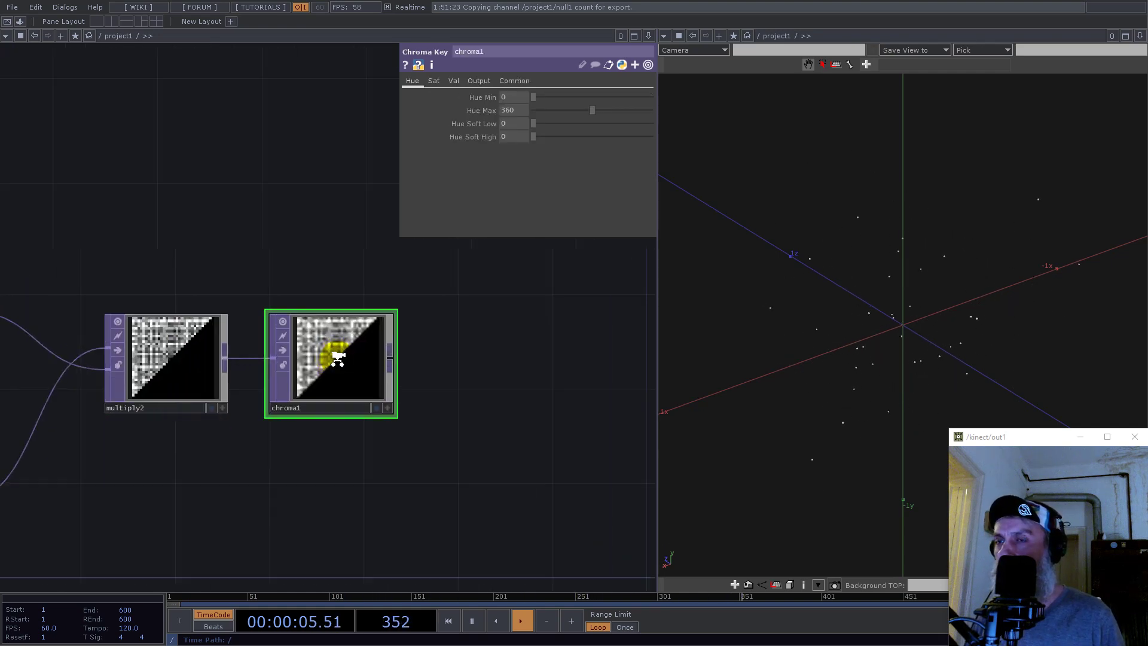
click(515, 80)
click(546, 164)
click(541, 175)
click(546, 190)
click(538, 202)
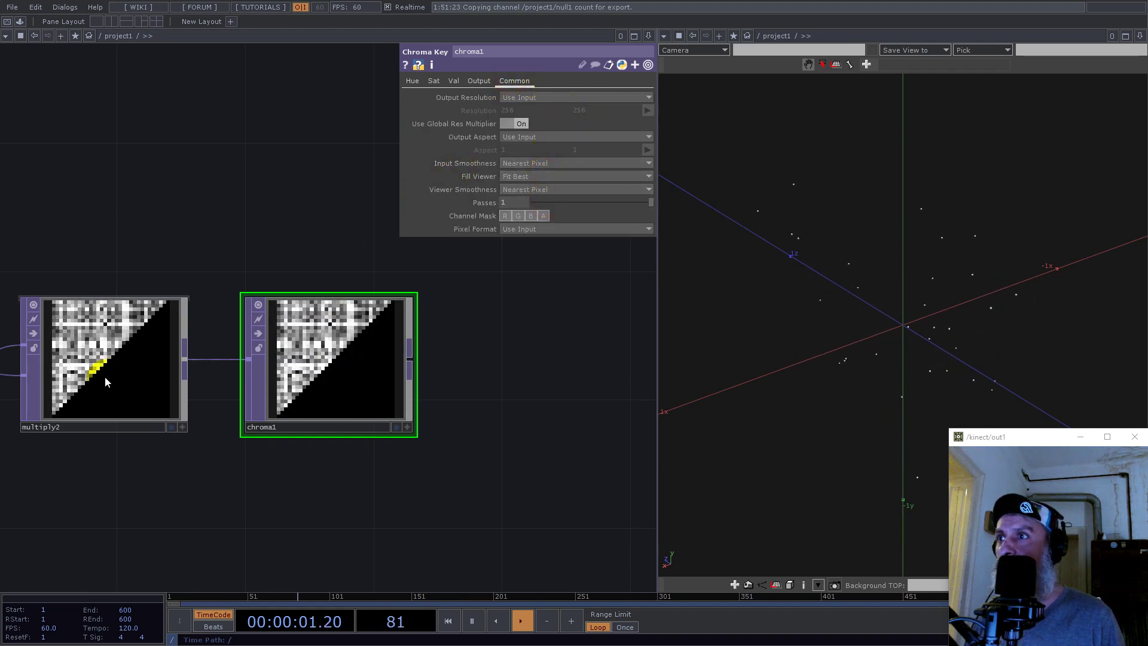
Try chroma1's saturation range, returning Sat Min to 0 and lowering Sat Max to about 0.26
click(435, 81)
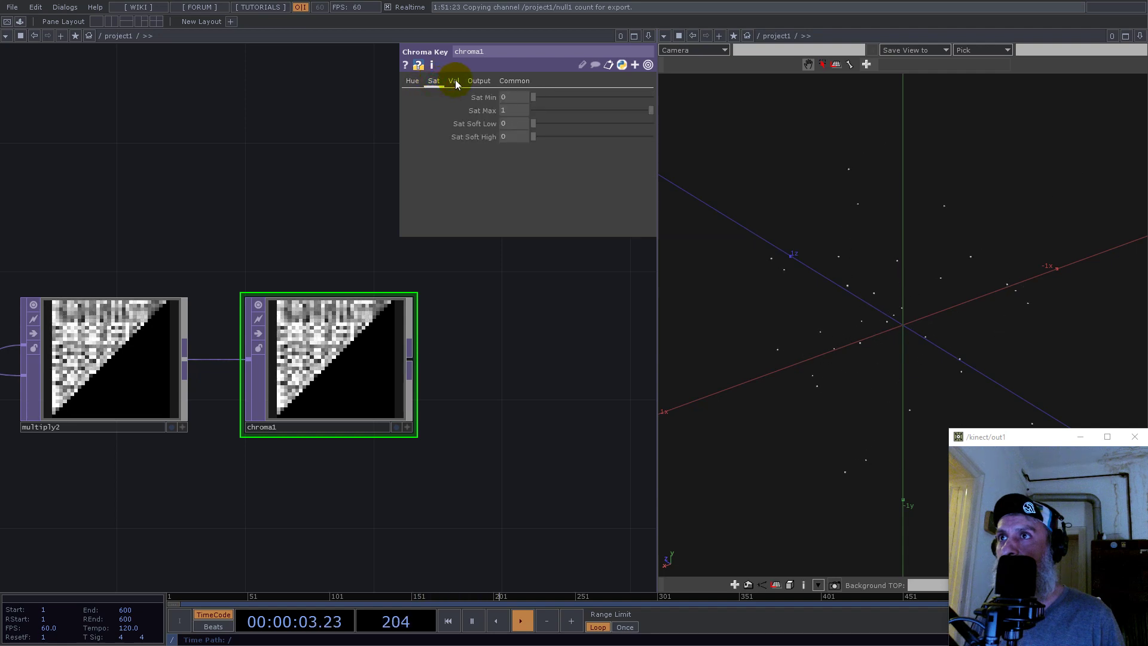
click(535, 97)
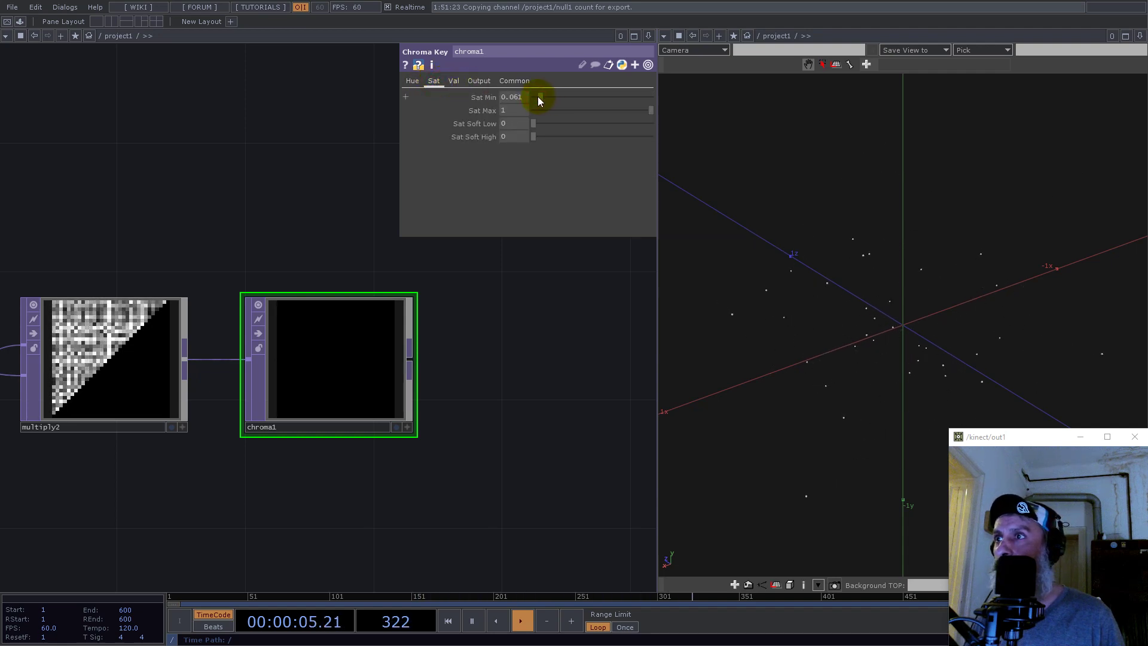
drag(622, 110, 491, 96)
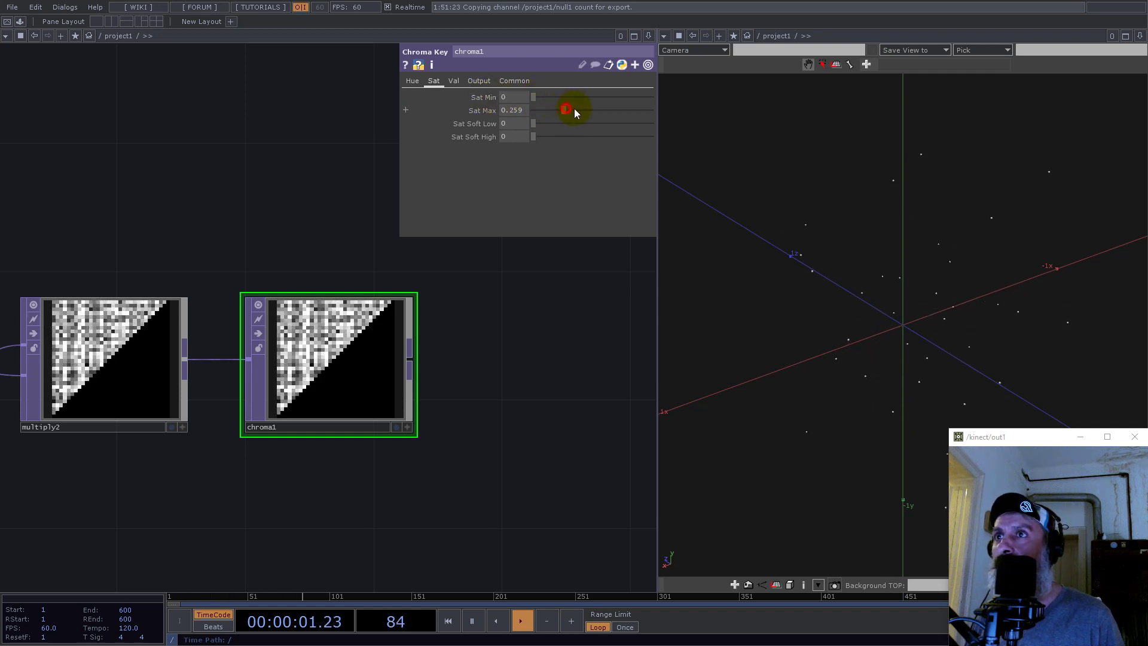
Set chroma1's Val Min to 0.142 and Val Max to 0.239, and inspect which pixels pass the key
click(454, 82)
drag(533, 98, 550, 98)
drag(632, 113, 572, 111)
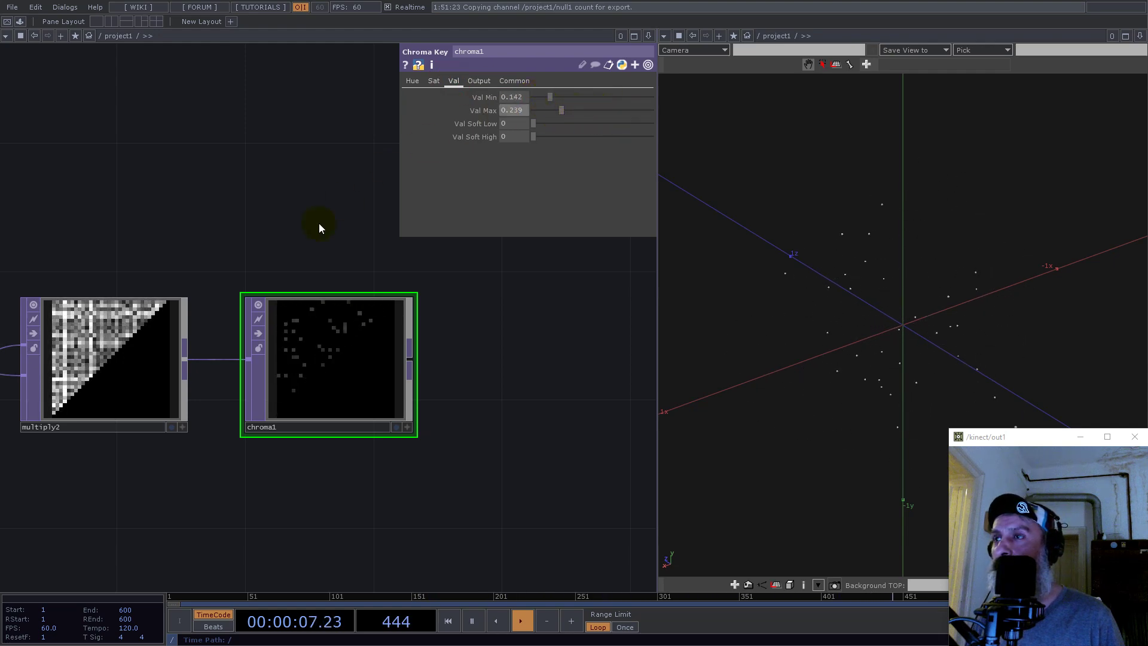
scroll(257, 308, up, 5)
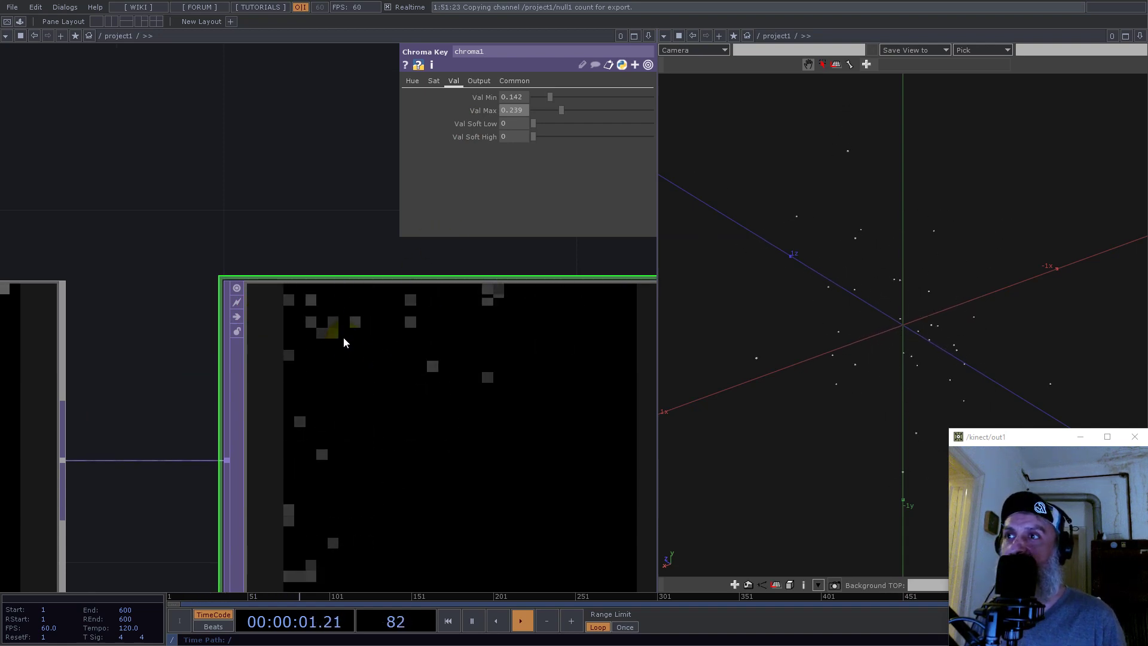
click(513, 100)
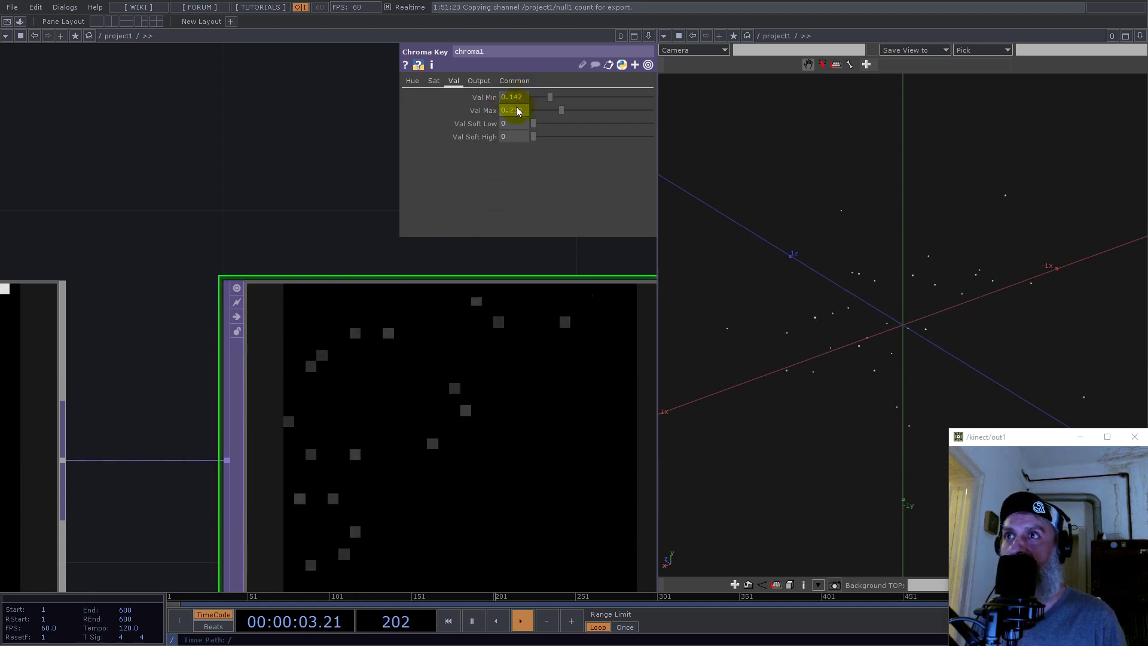
click(503, 114)
click(374, 286)
scroll(375, 299, down, 10)
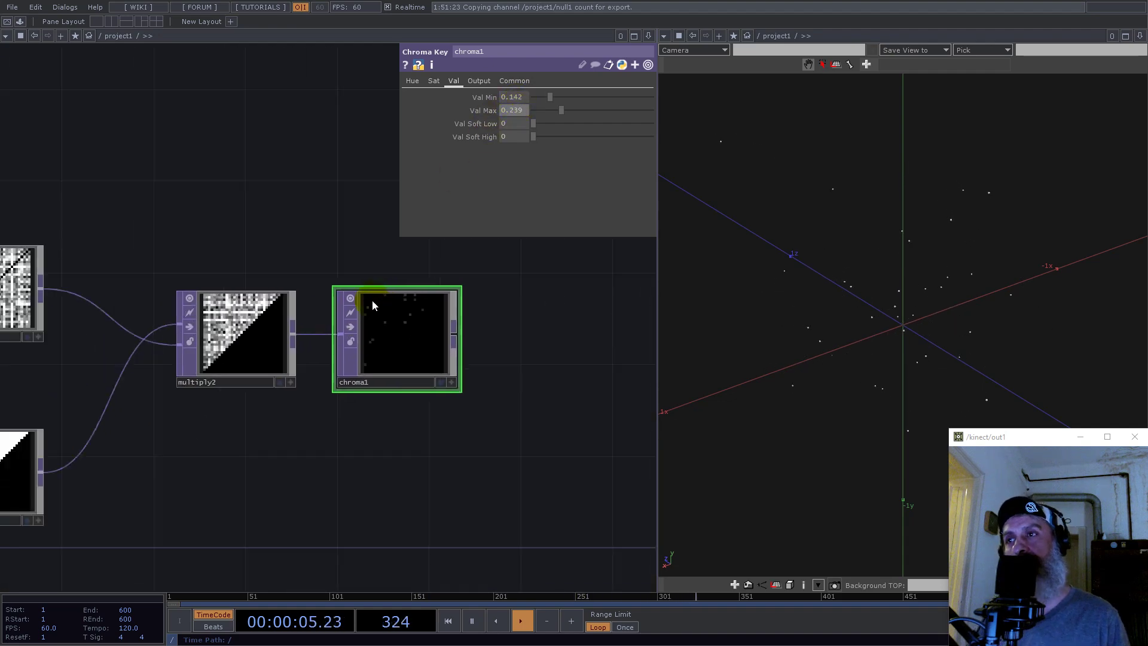
Add a Null TOP connected after chroma1
scroll(431, 328, up, 6)
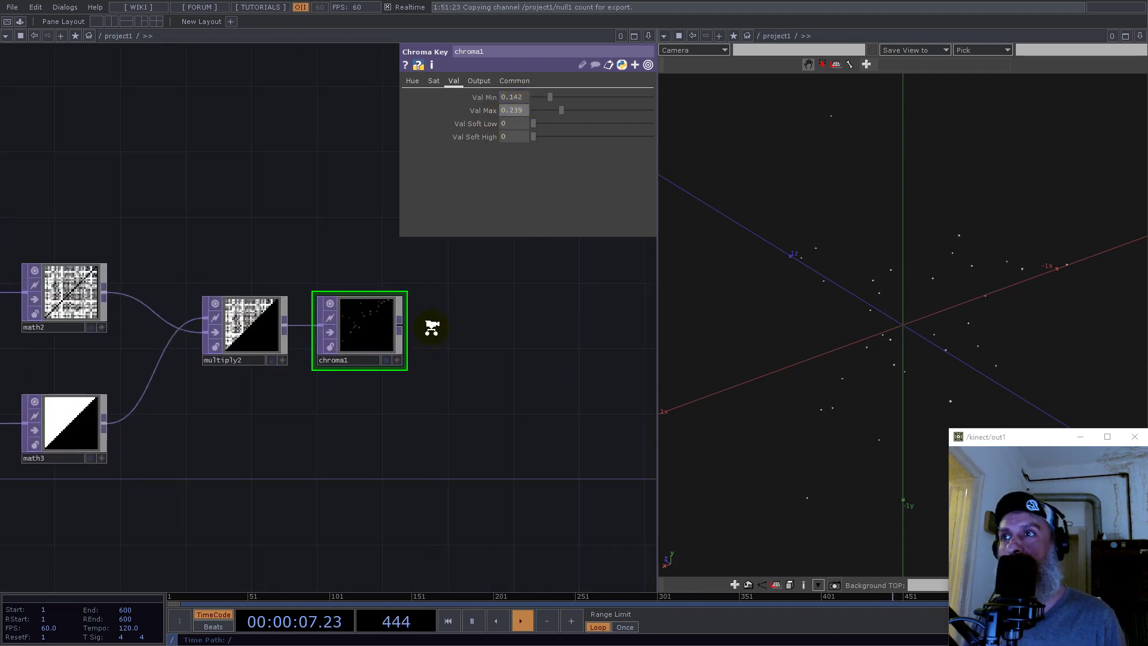
scroll(322, 360, down, 4)
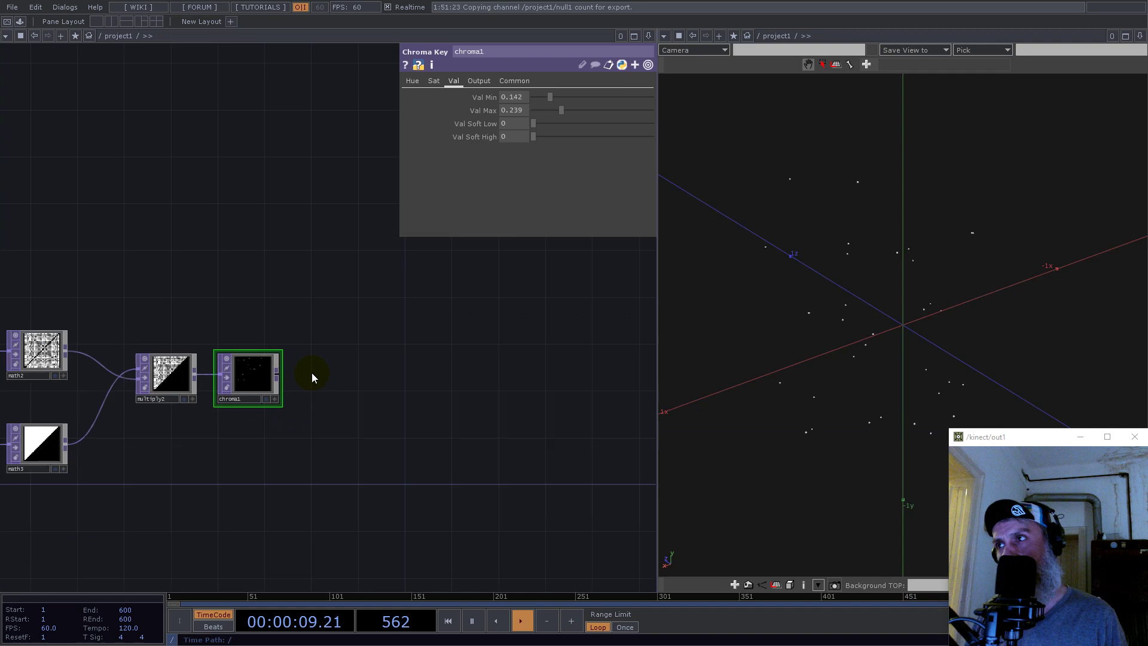
click(279, 375)
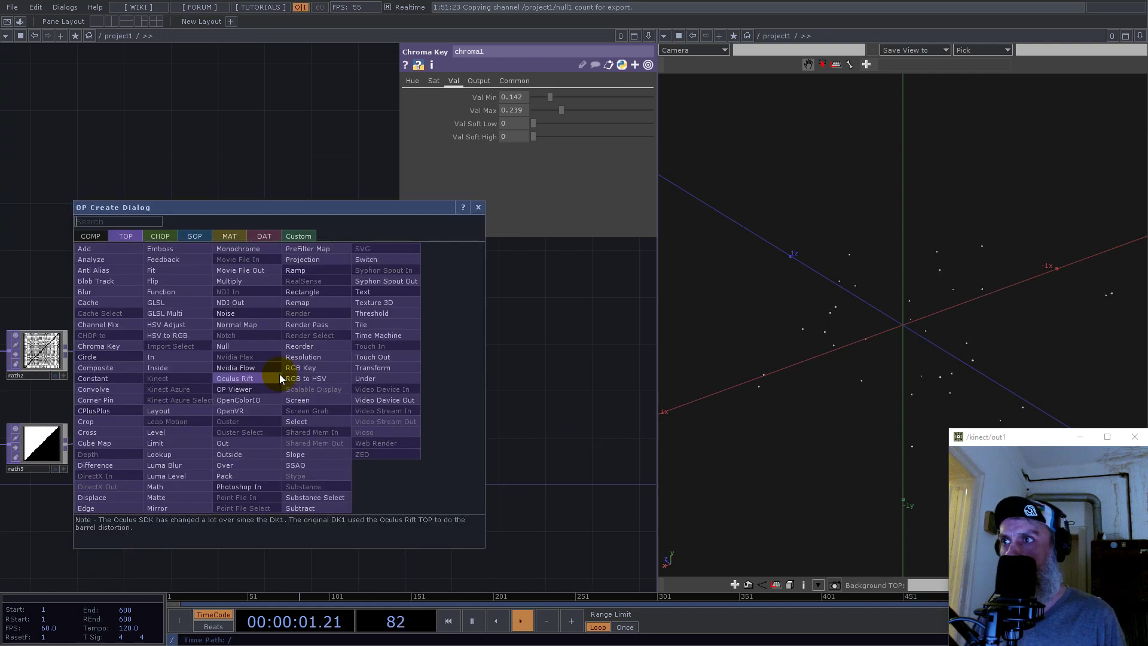
text(nu)
click(243, 346)
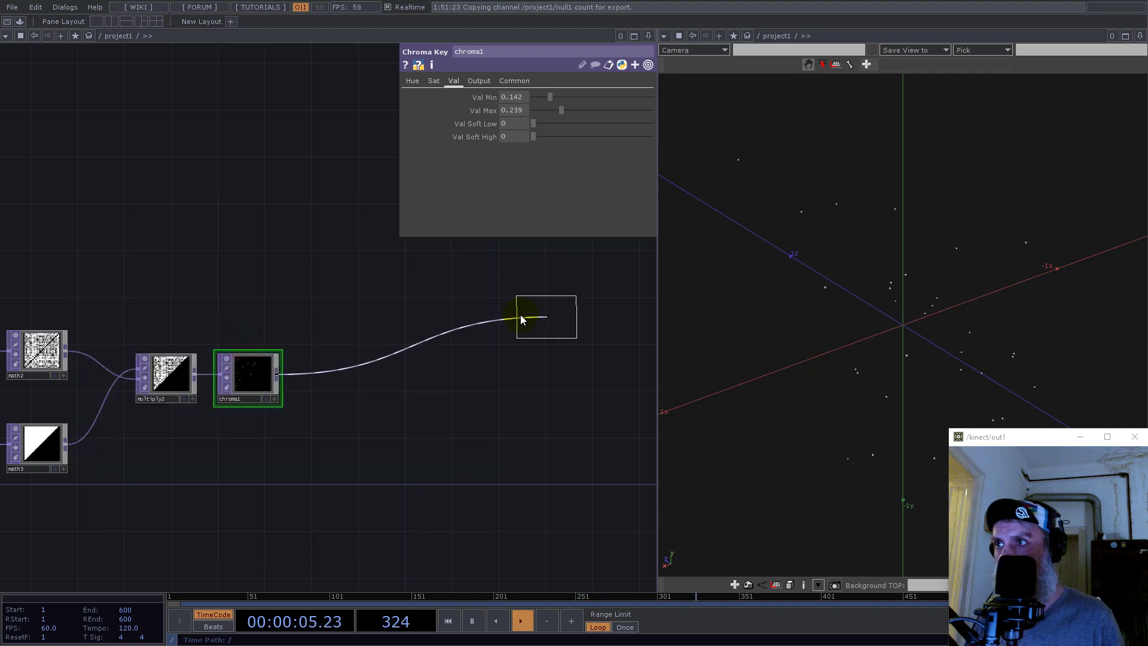
click(508, 323)
Move null3 closer to chroma1 and align it with the end of the chain
scroll(538, 328, up, 5)
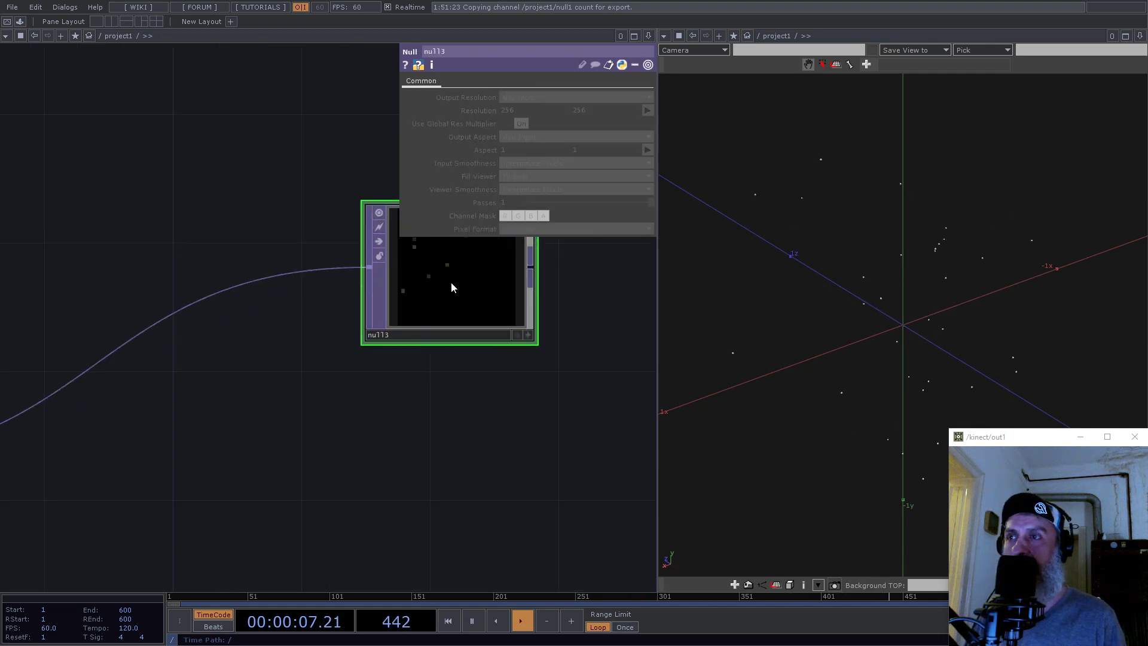
scroll(467, 297, down, 5)
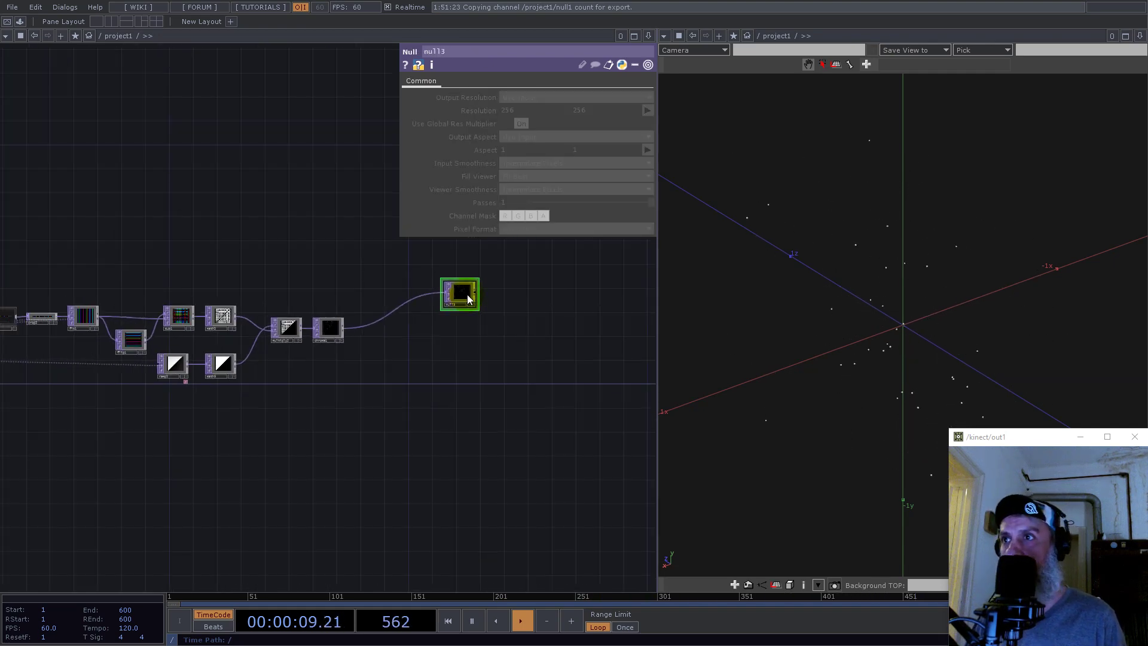
drag(446, 306, 407, 321)
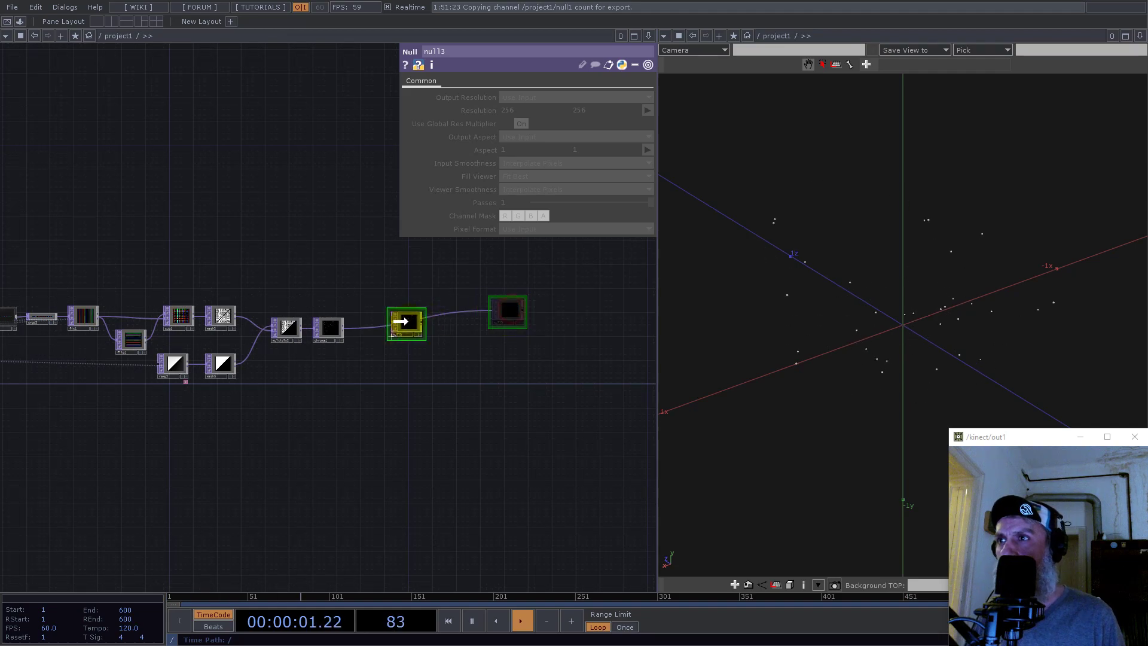
click(393, 328)
scroll(485, 359, up, 6)
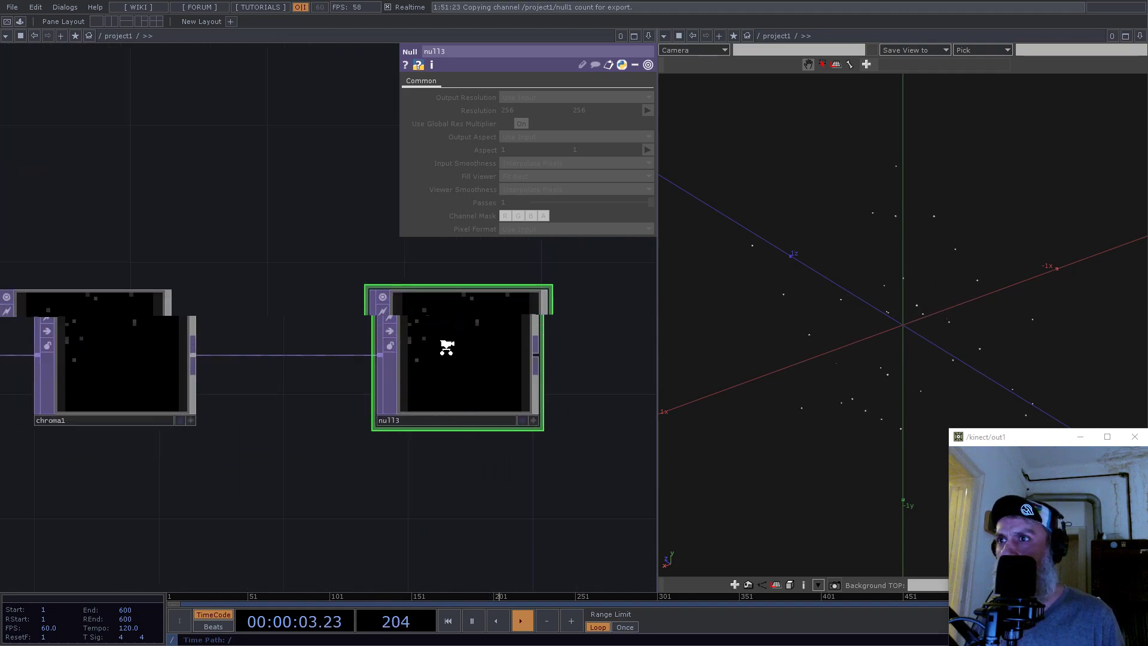
scroll(441, 346, down, 6)
drag(505, 300, 469, 296)
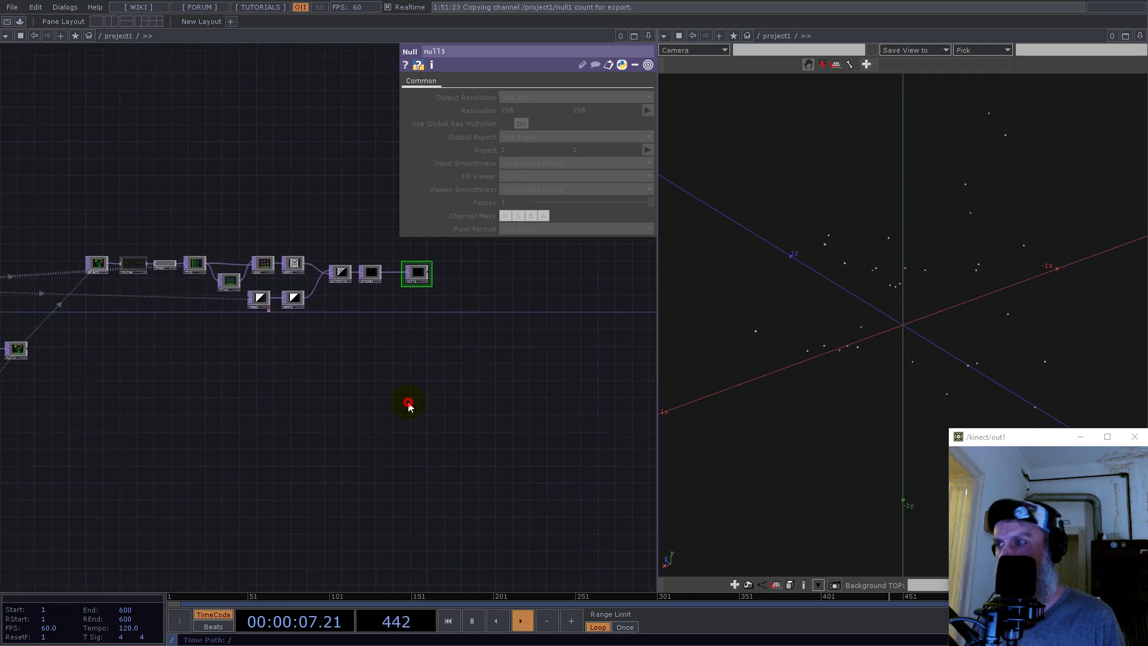
Add a Select TOP in the empty network area below null3
key(Tab)
text(sel)
click(428, 450)
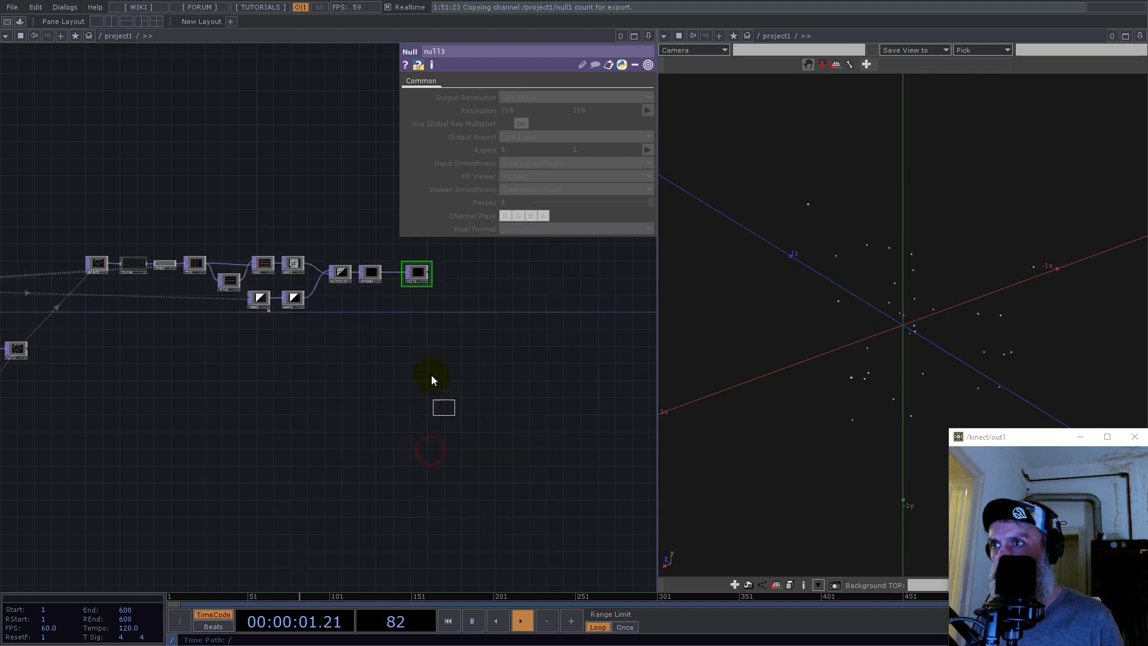
click(442, 345)
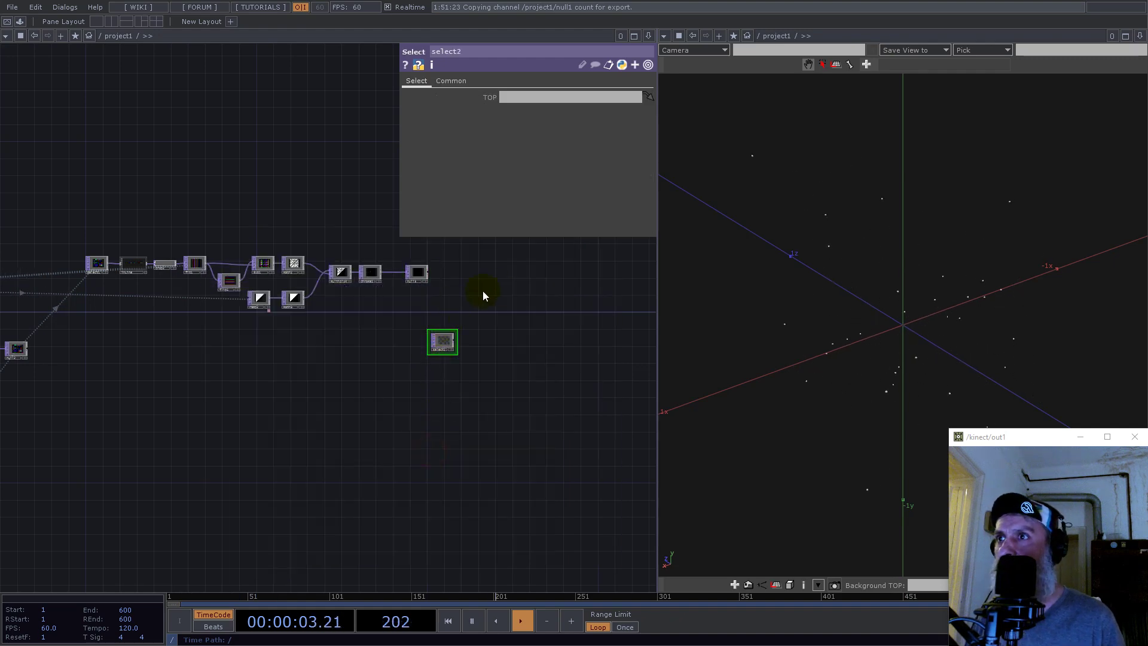
Set the TOP reference of select2 to null3
drag(483, 292, 280, 344)
middle_drag(242, 404, 209, 323)
drag(138, 196, 542, 99)
drag(200, 392, 258, 381)
drag(354, 474, 469, 425)
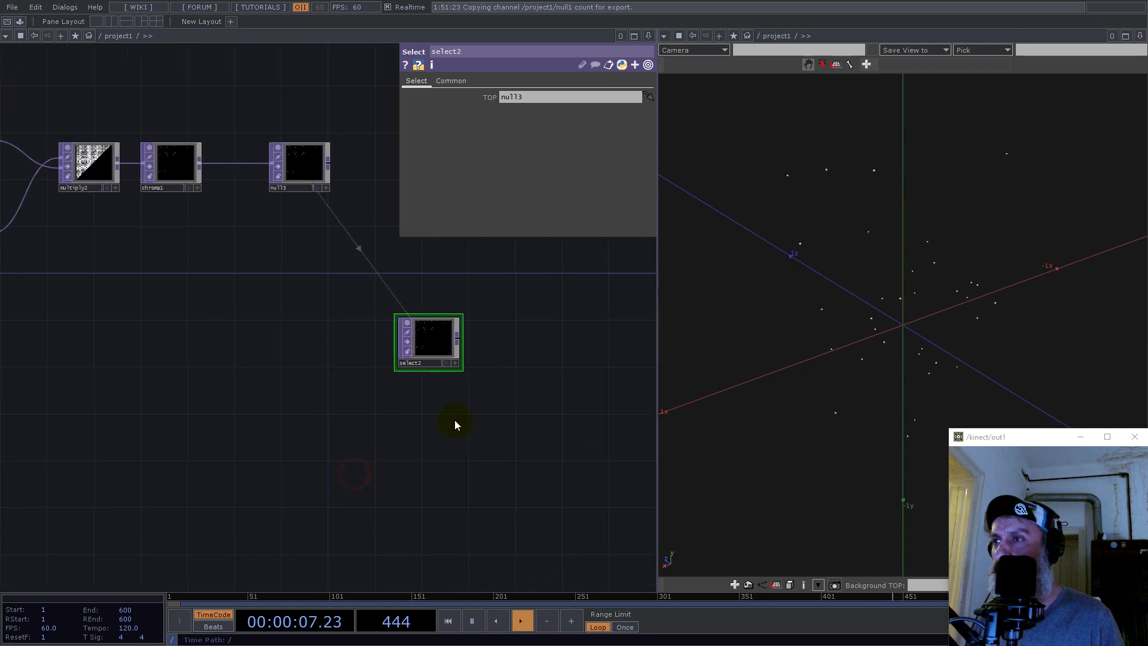
Duplicate select2 directly beneath itself and set the copy's TOP reference to fit1
click(458, 330)
key(ctrl+v)
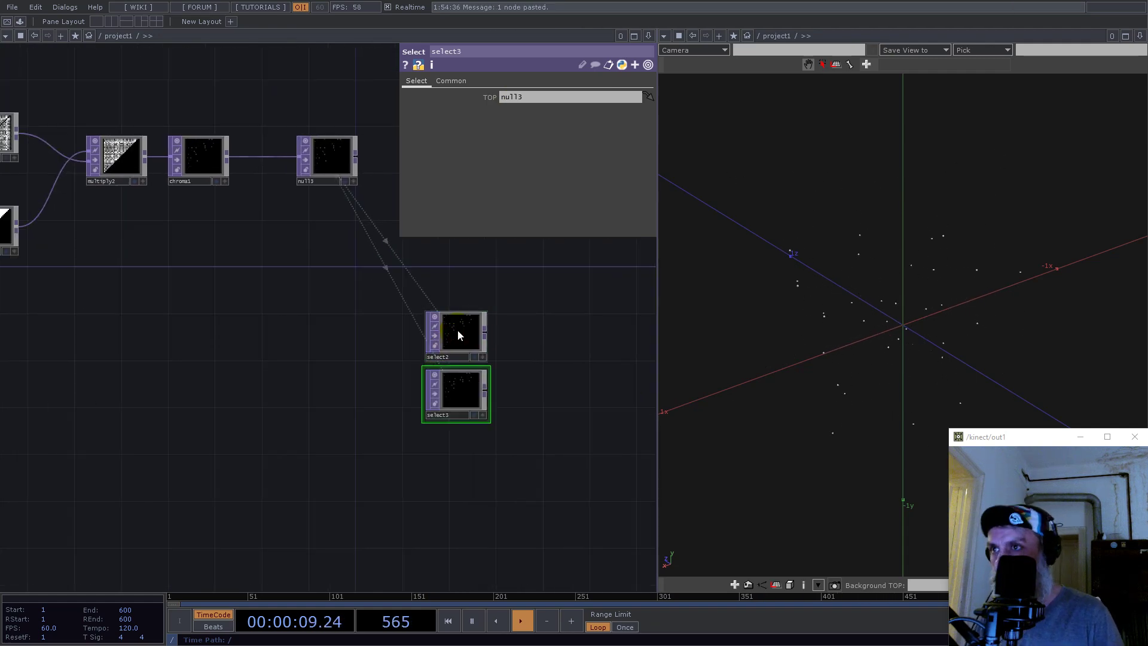
scroll(423, 429, down, 5)
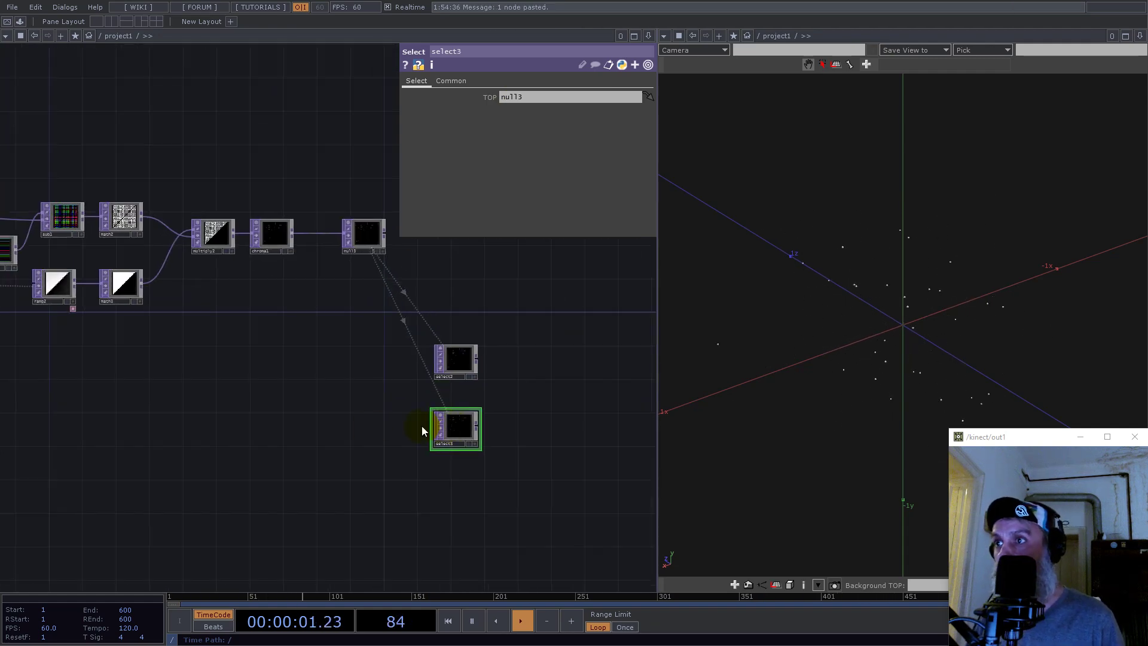
drag(159, 435, 136, 487)
scroll(256, 339, up, 5)
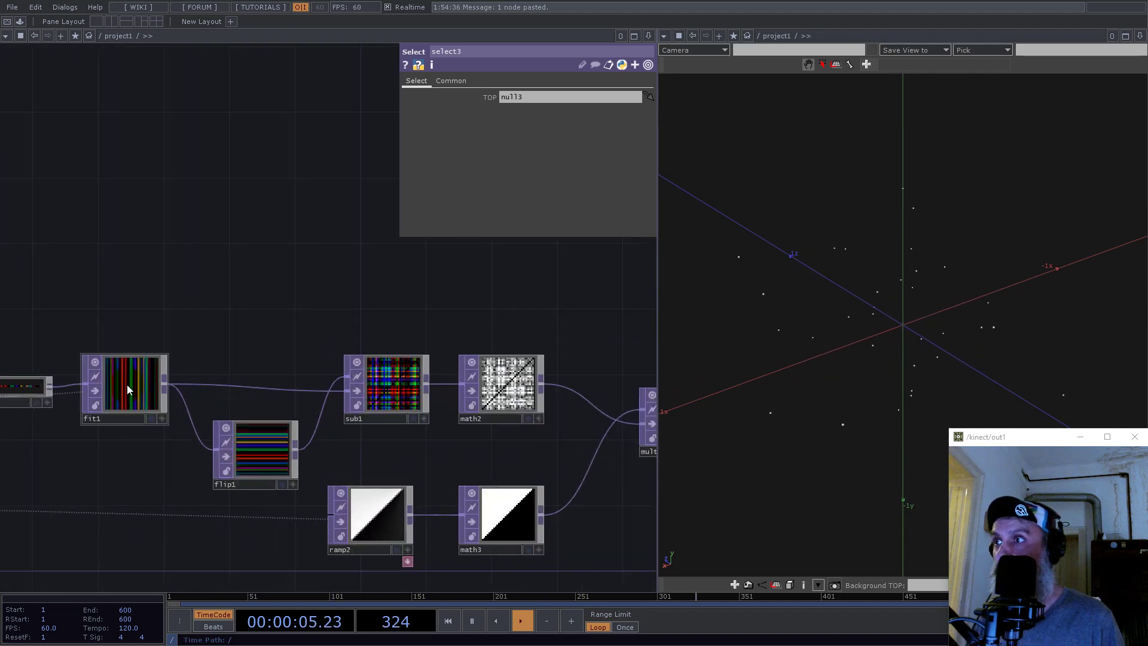
drag(134, 383, 536, 95)
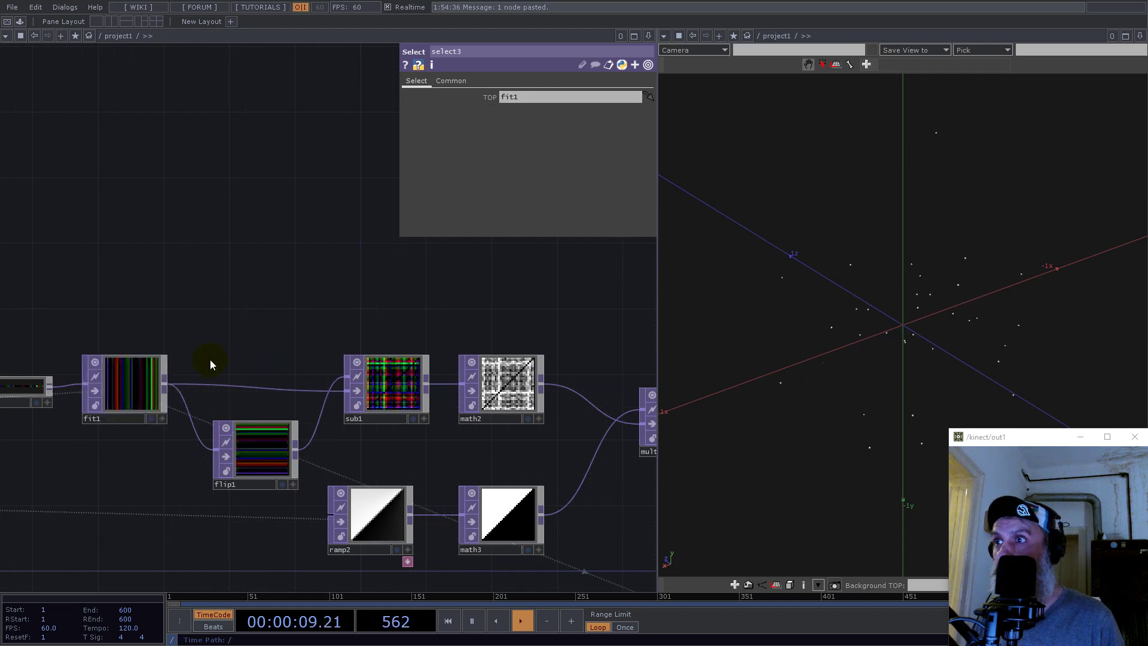
Move select3 further down and add another Select TOP between select2 and select3
scroll(211, 362, down, 5)
scroll(435, 478, up, 4)
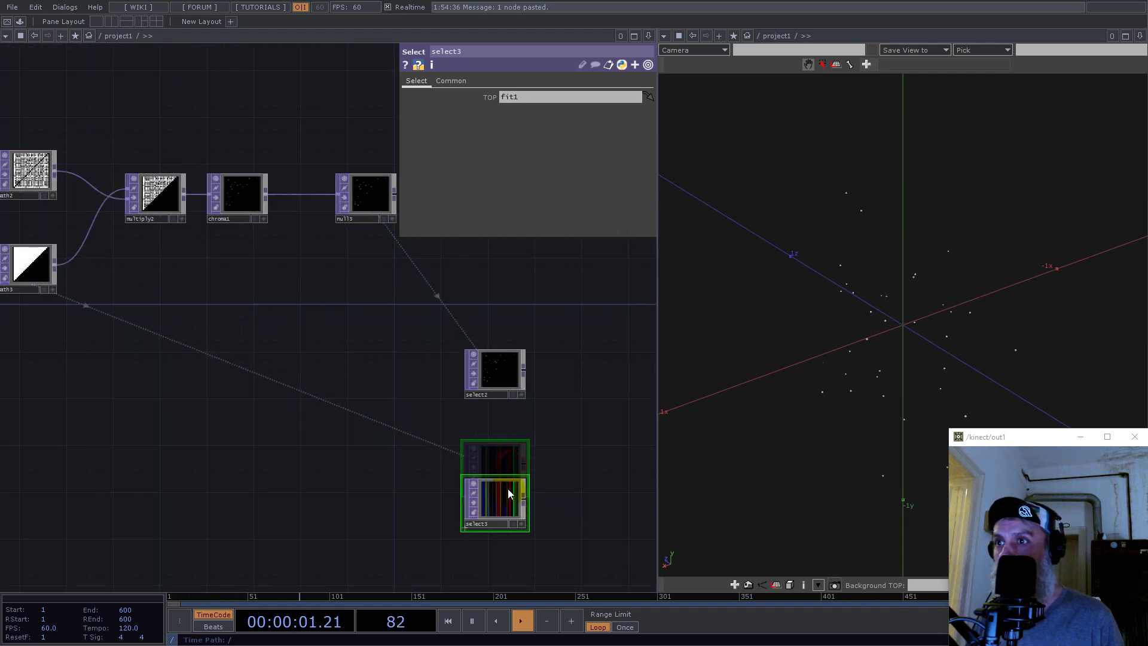
key(Tab)
text(sel)
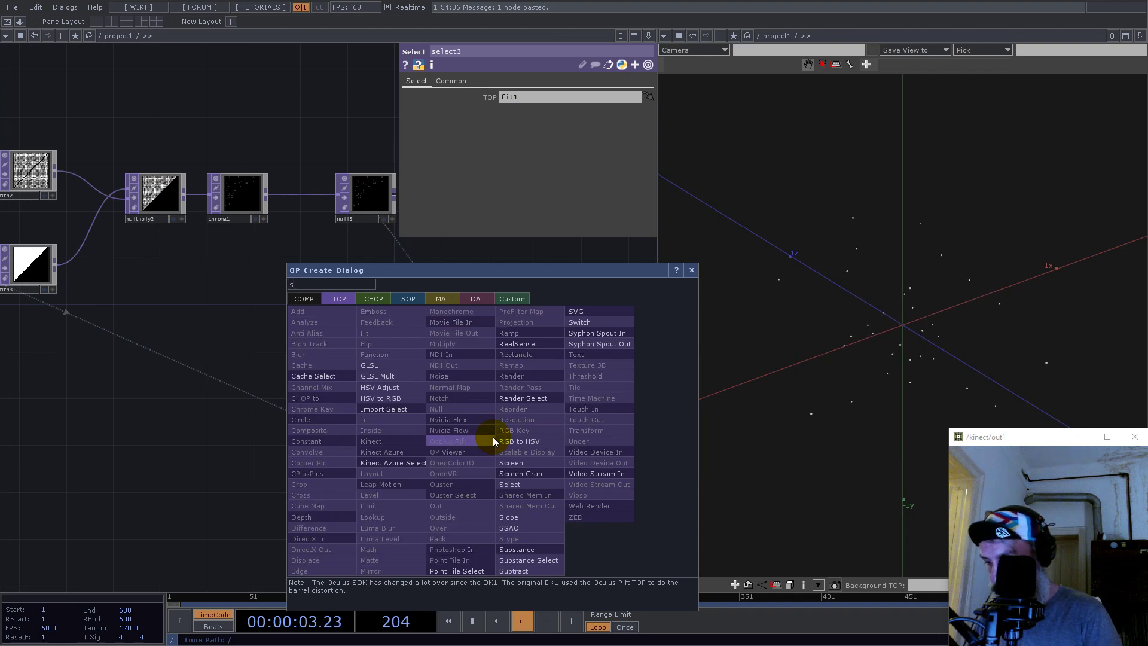
click(530, 482)
click(497, 438)
Set the TOP reference of select4 to sub1 and check its image beneath select2
drag(366, 372, 375, 381)
drag(159, 295, 377, 379)
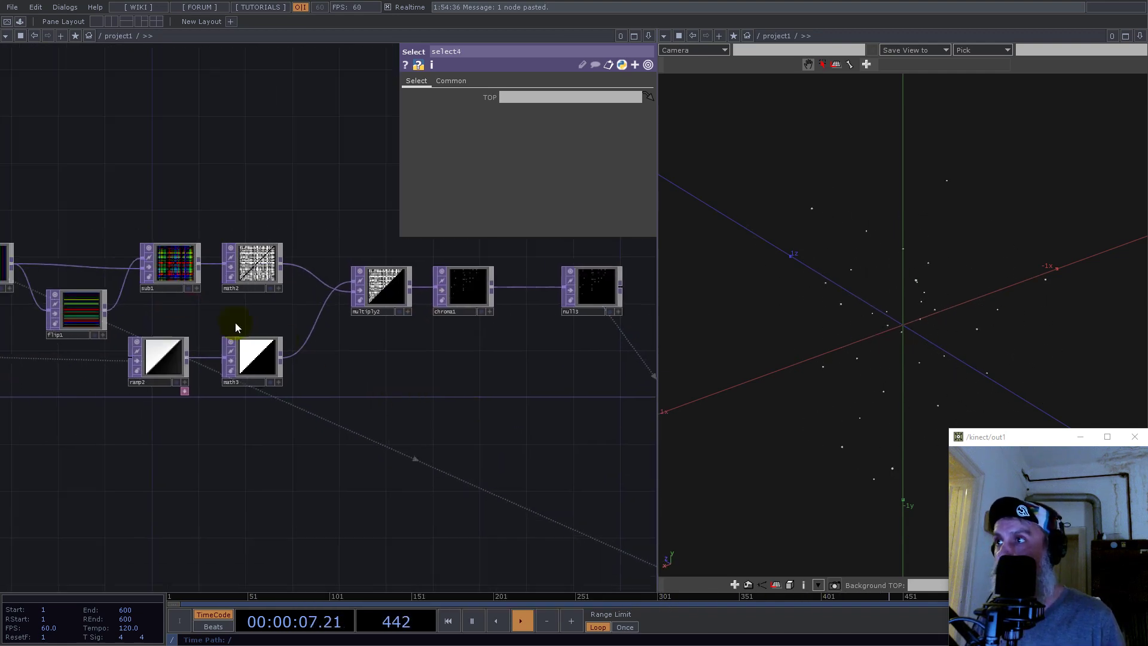
scroll(178, 272, up, 5)
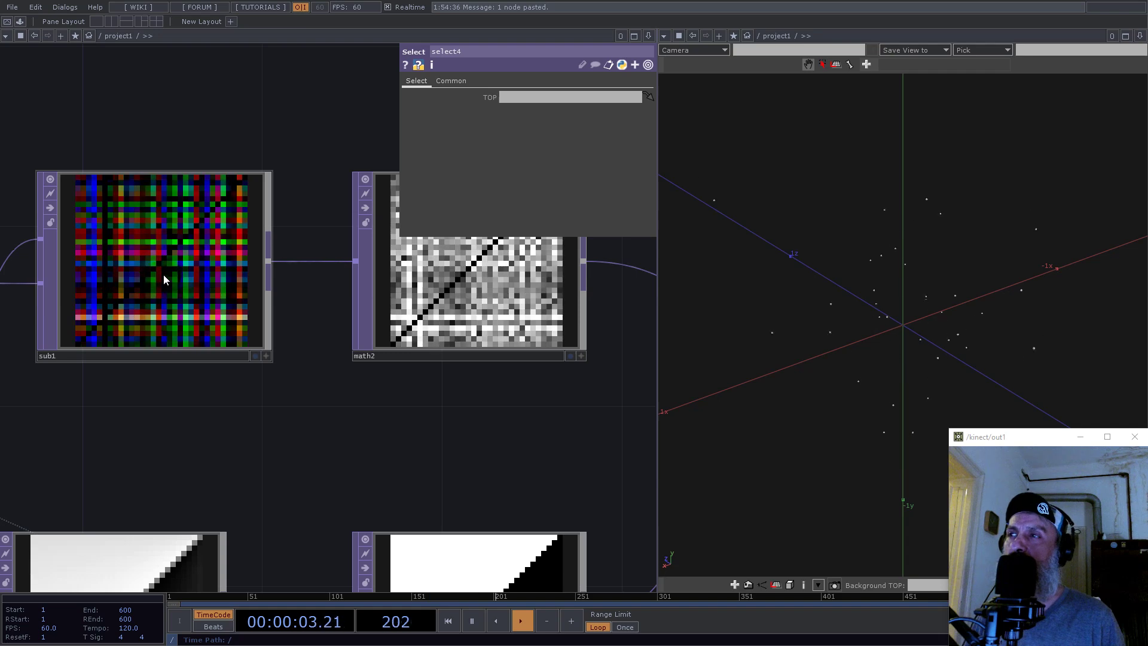
scroll(164, 277, down, 2)
scroll(160, 277, down, 4)
drag(158, 275, 526, 97)
scroll(574, 419, up, 5)
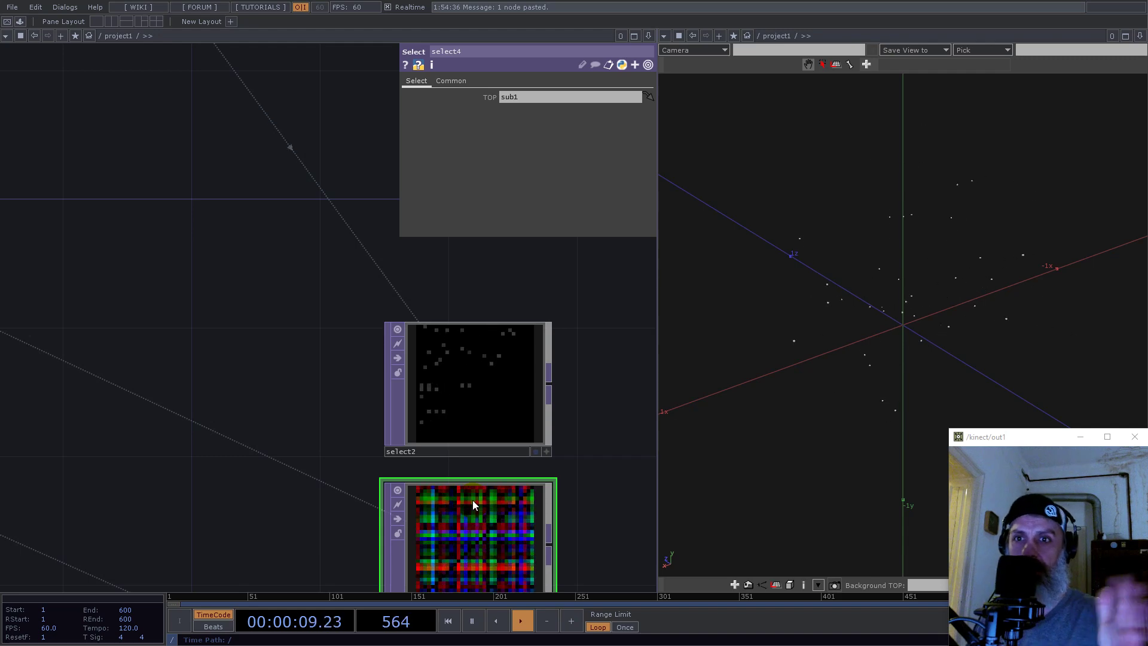
Space select4 and select3 evenly in a column beneath select2
scroll(383, 430, down, 5)
scroll(384, 429, down, 2)
scroll(418, 512, up, 4)
drag(559, 403, 417, 327)
drag(256, 353, 256, 371)
drag(269, 438, 269, 454)
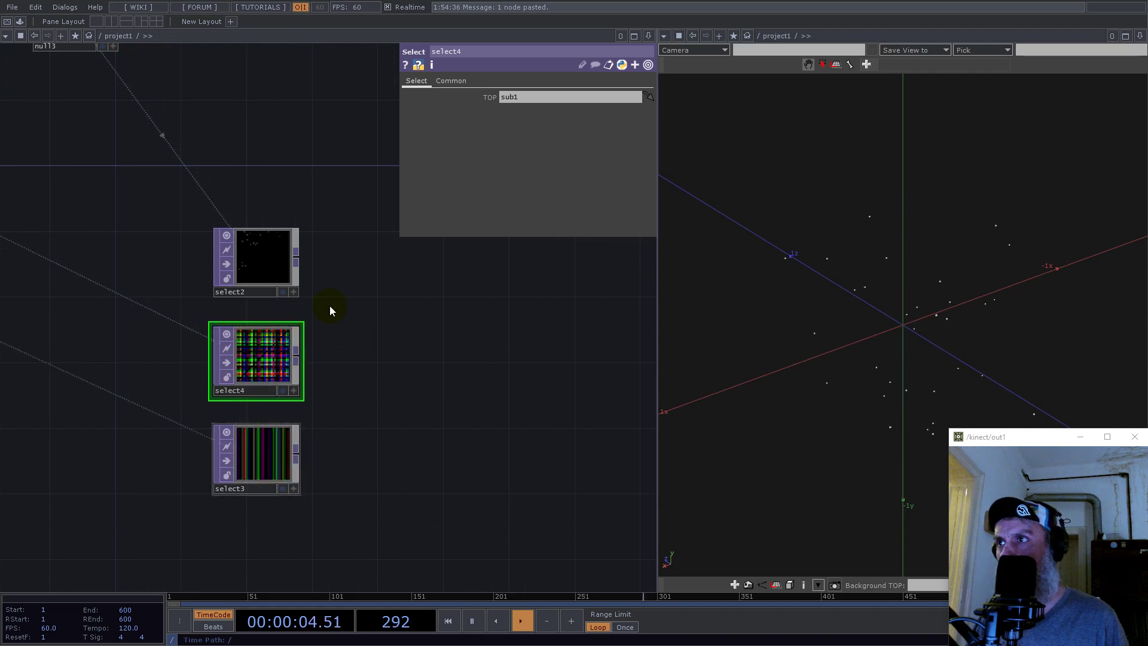
Add a Null TOP after select2 and duplicate it twice in a column beneath
right_click(297, 257)
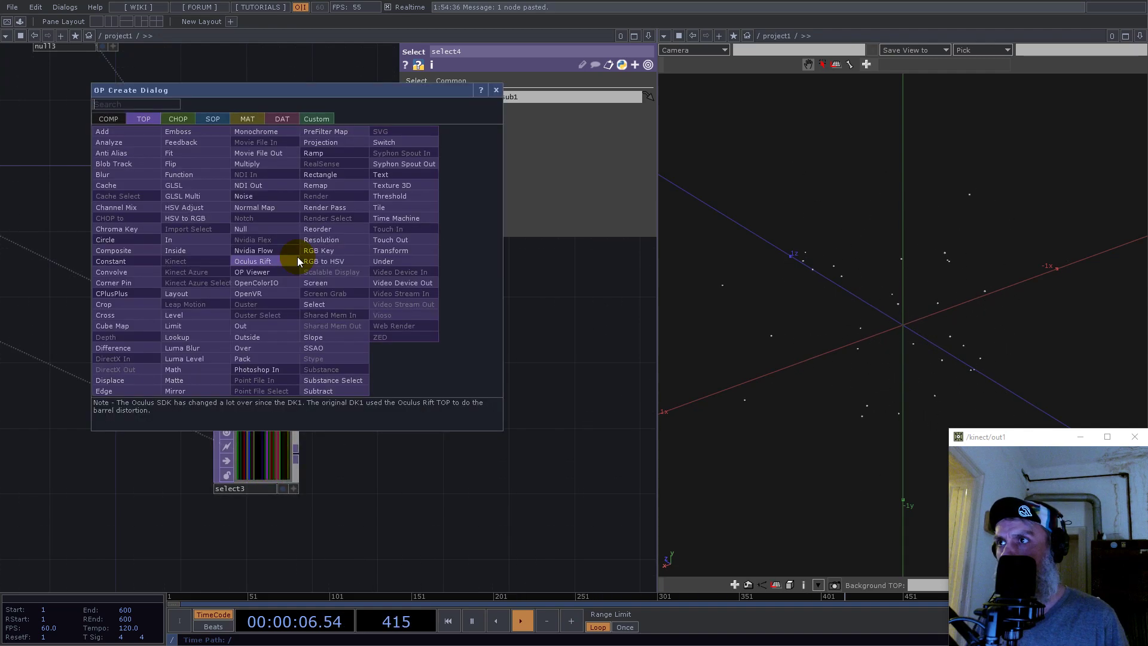
click(241, 229)
click(461, 269)
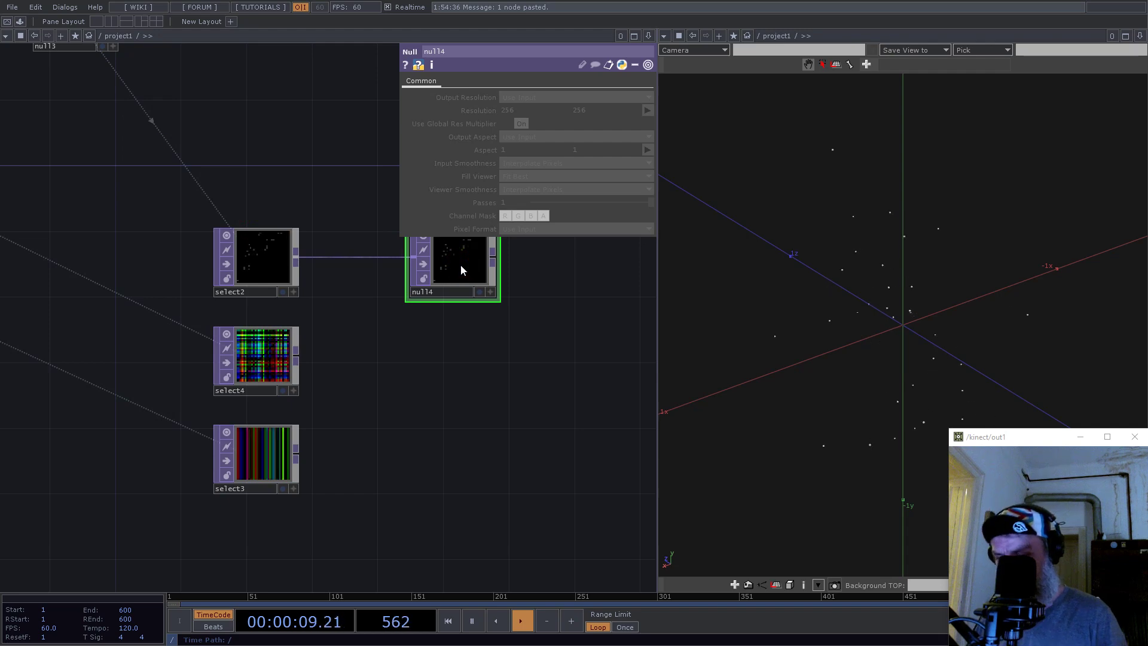
key(ctrl+v)
key(ctrl+v)
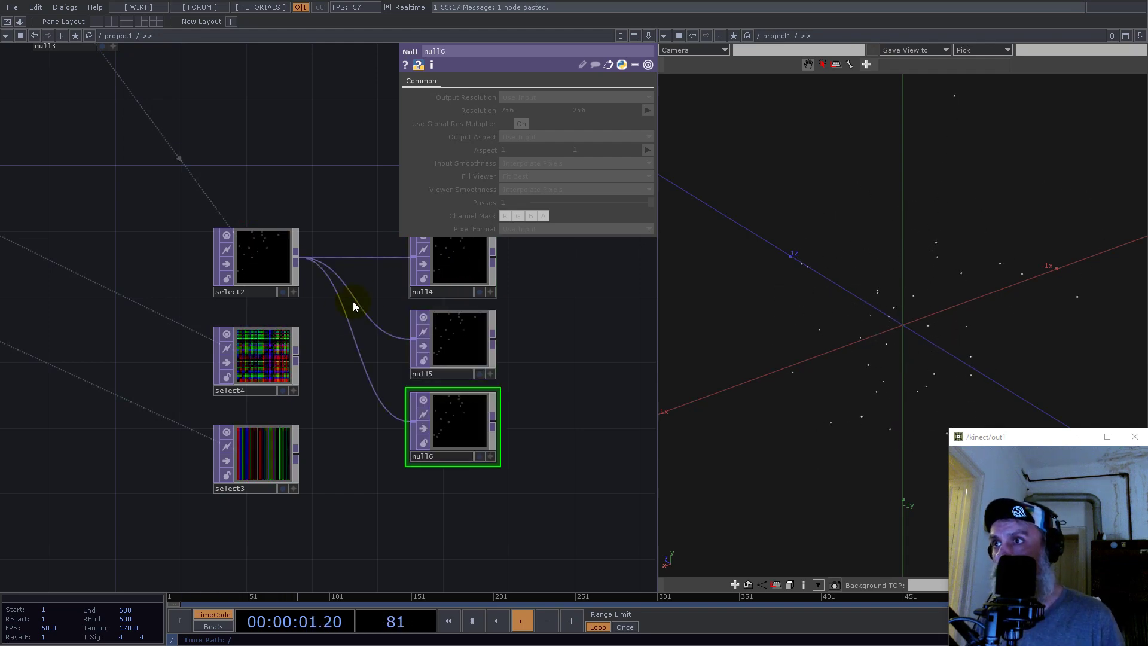
Wire select4 into null5 and select3 into null6, lining each null up beside its source
drag(305, 358, 412, 339)
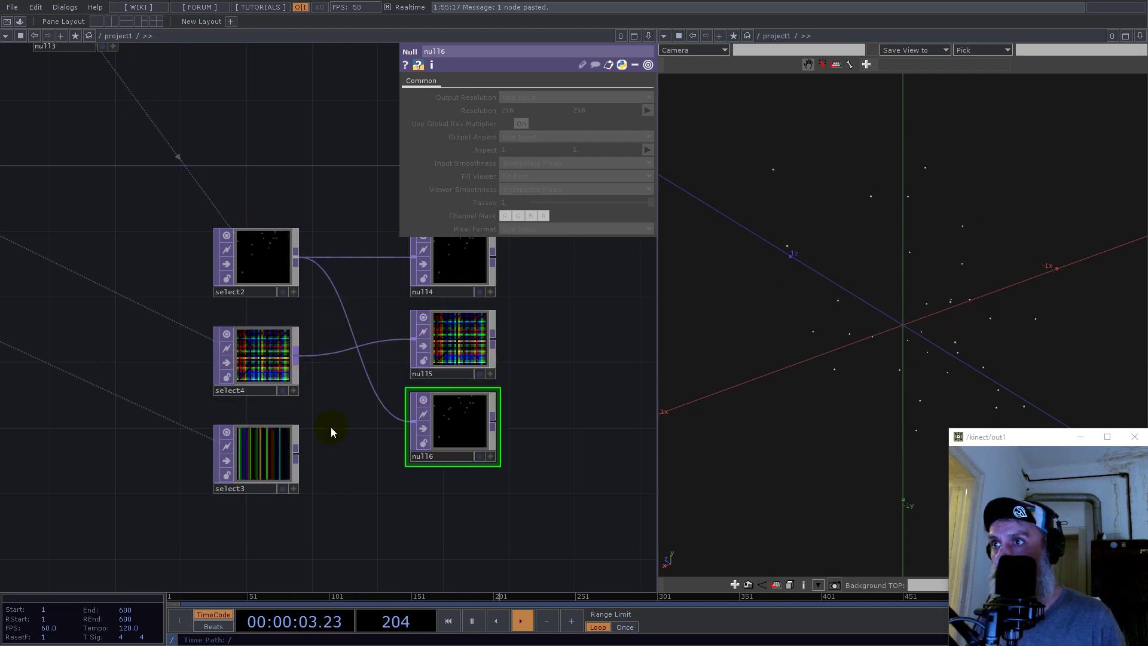
drag(300, 451, 466, 474)
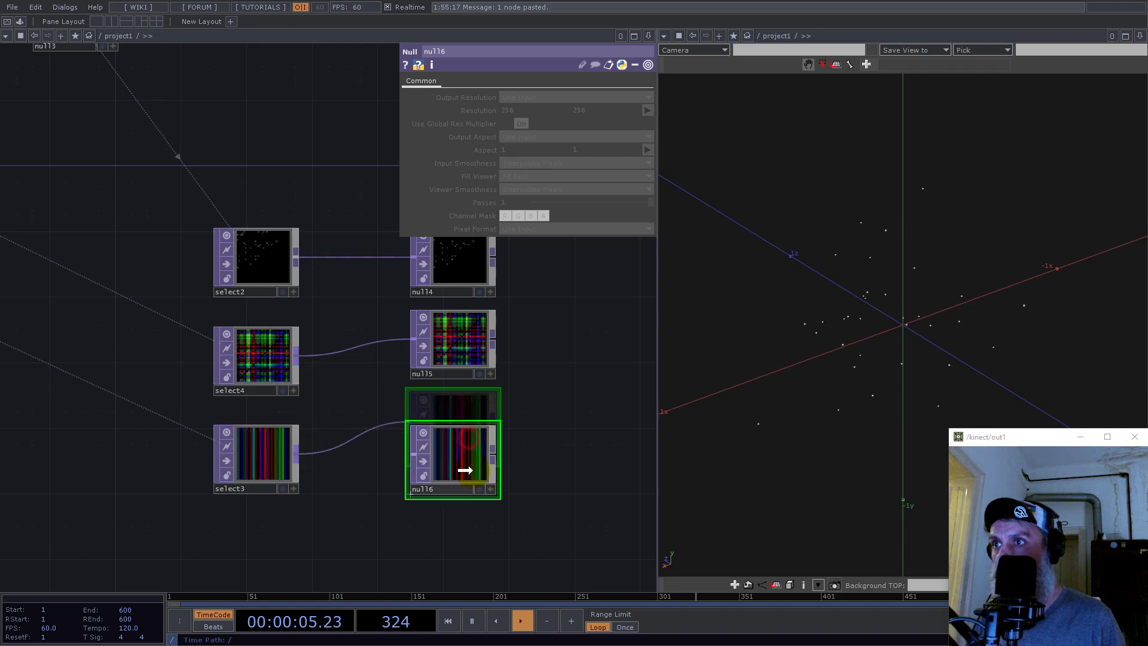
drag(454, 350, 457, 368)
drag(529, 392, 609, 431)
Examine the images of select2 and select4 up close and compare them with the source network
scroll(580, 434, down, 4)
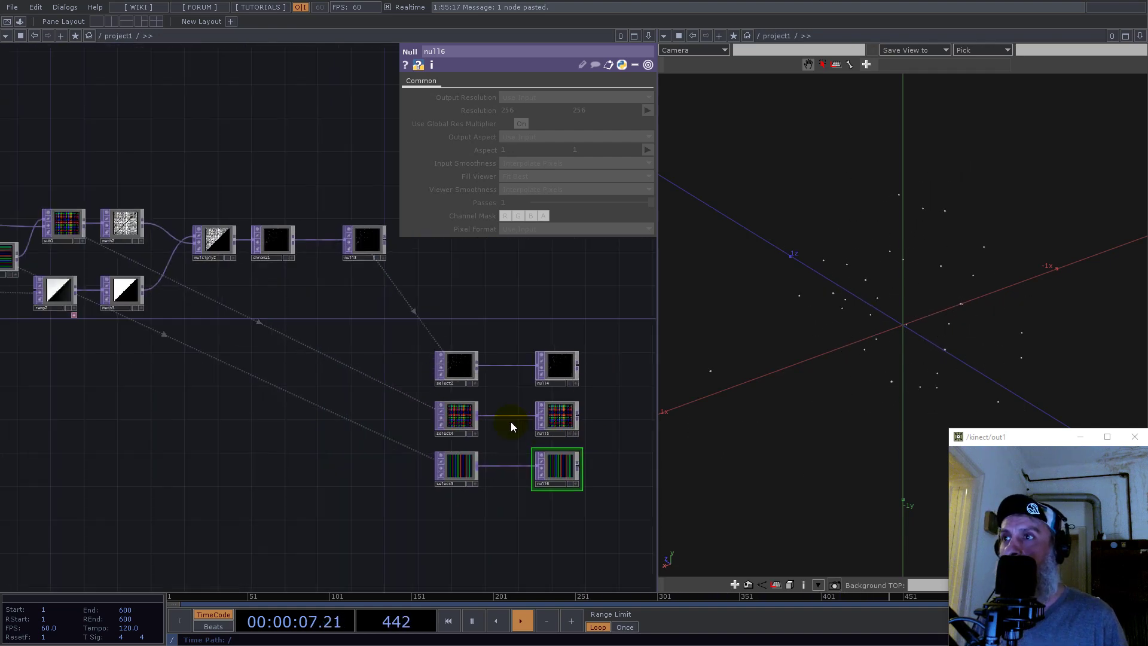
drag(504, 511, 504, 513)
drag(459, 430, 425, 430)
scroll(419, 387, up, 6)
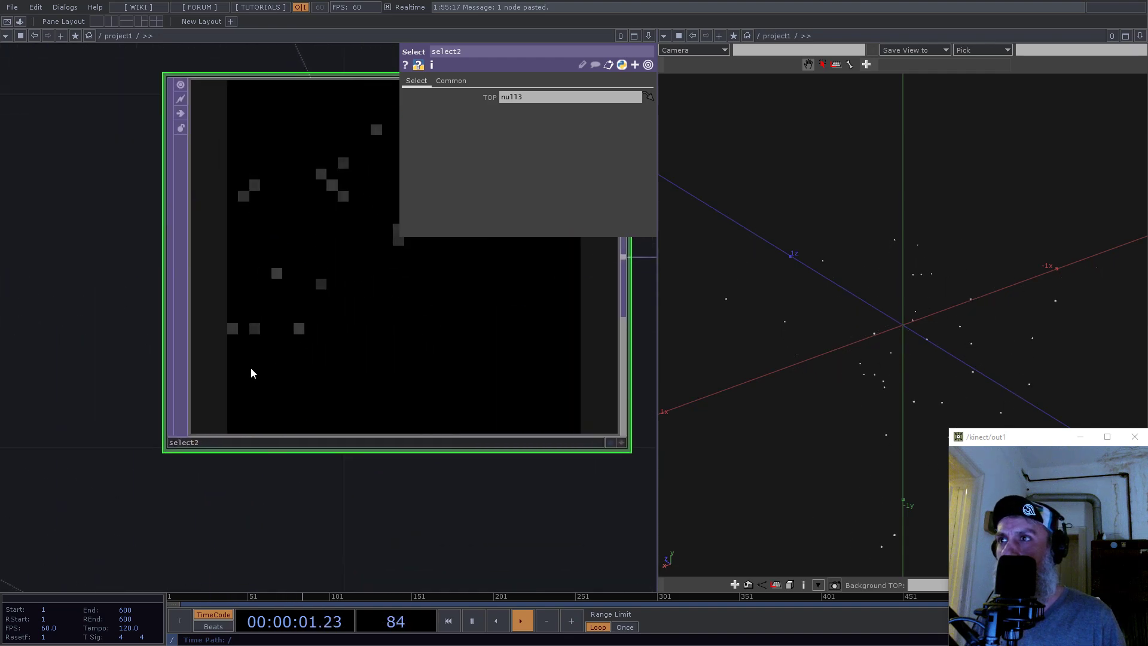
scroll(297, 346, down, 5)
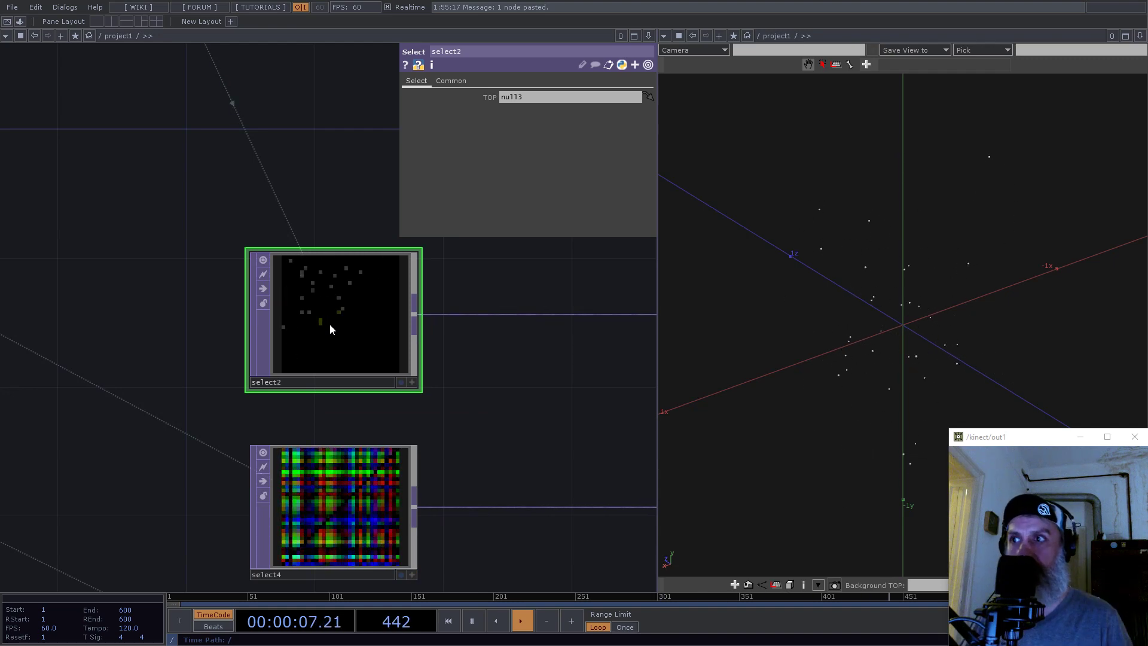
scroll(370, 329, down, 5)
scroll(360, 362, up, 5)
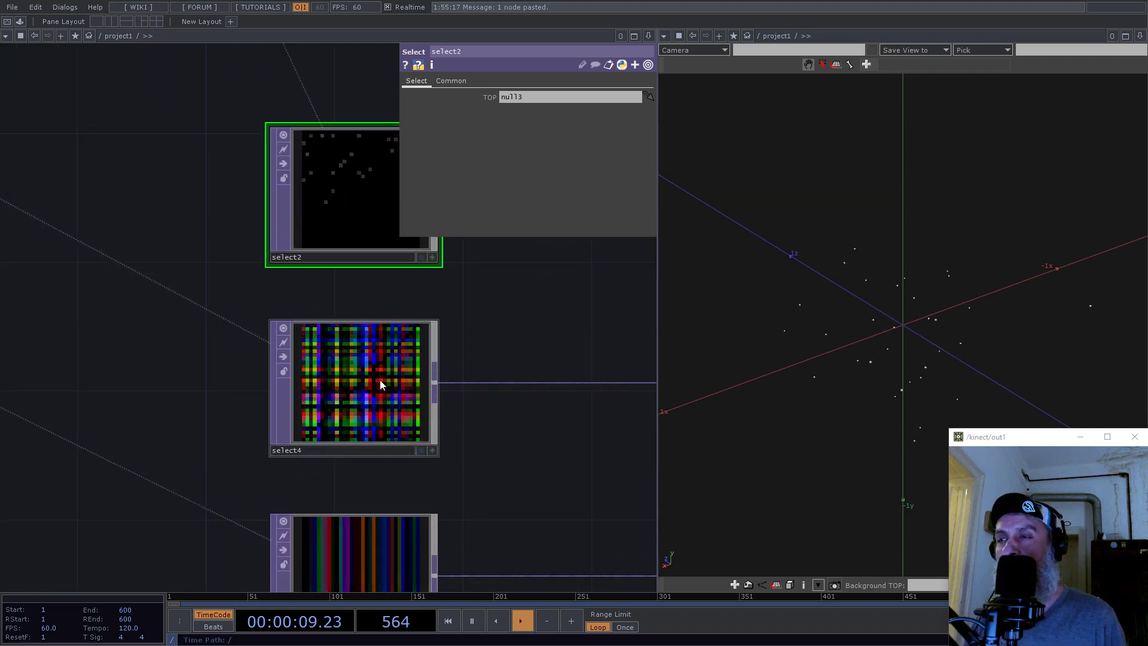
scroll(390, 397, down, 4)
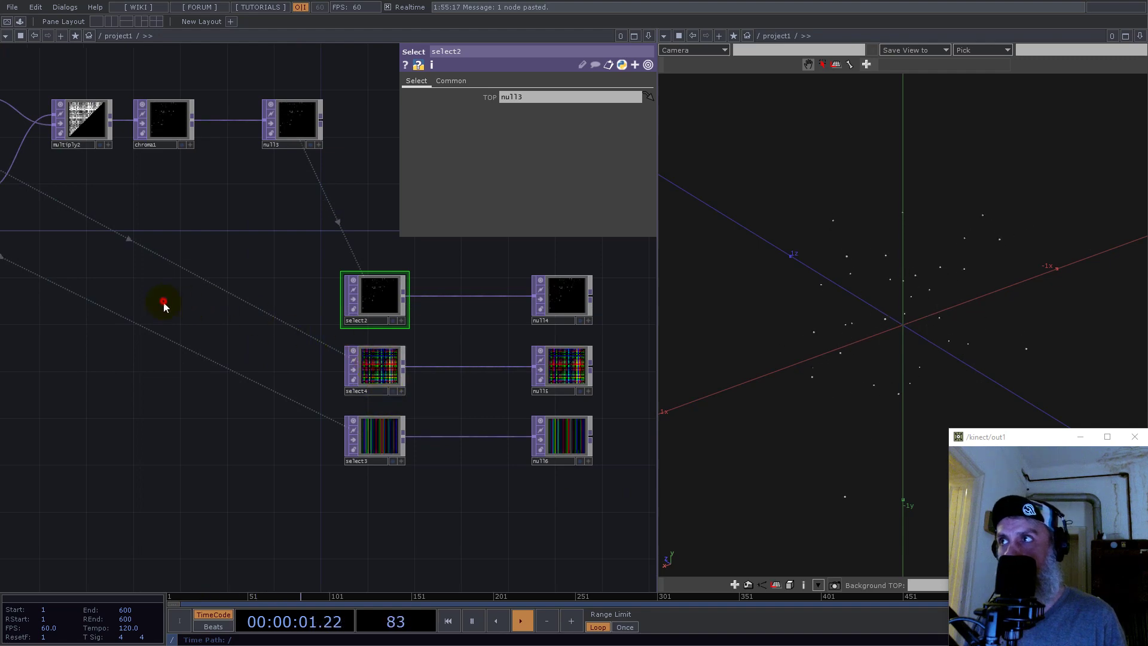
Add another Select TOP, set its TOP reference to math3, and place it just before select4 and select3
drag(167, 305, 408, 333)
double_click(396, 345)
text(sel)
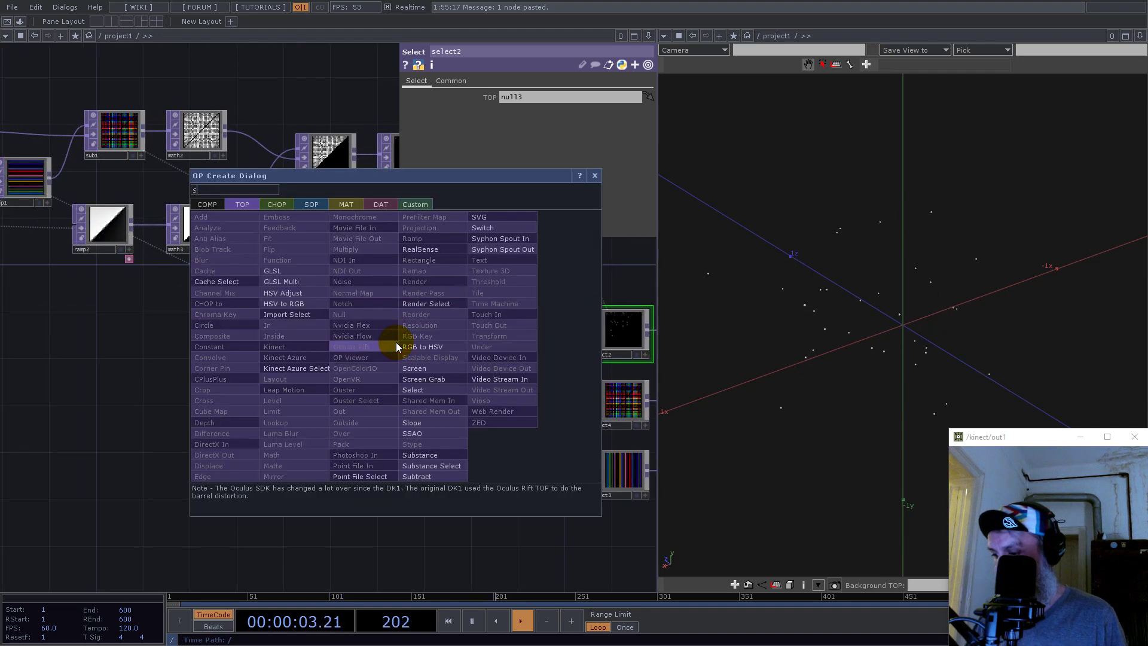
click(414, 390)
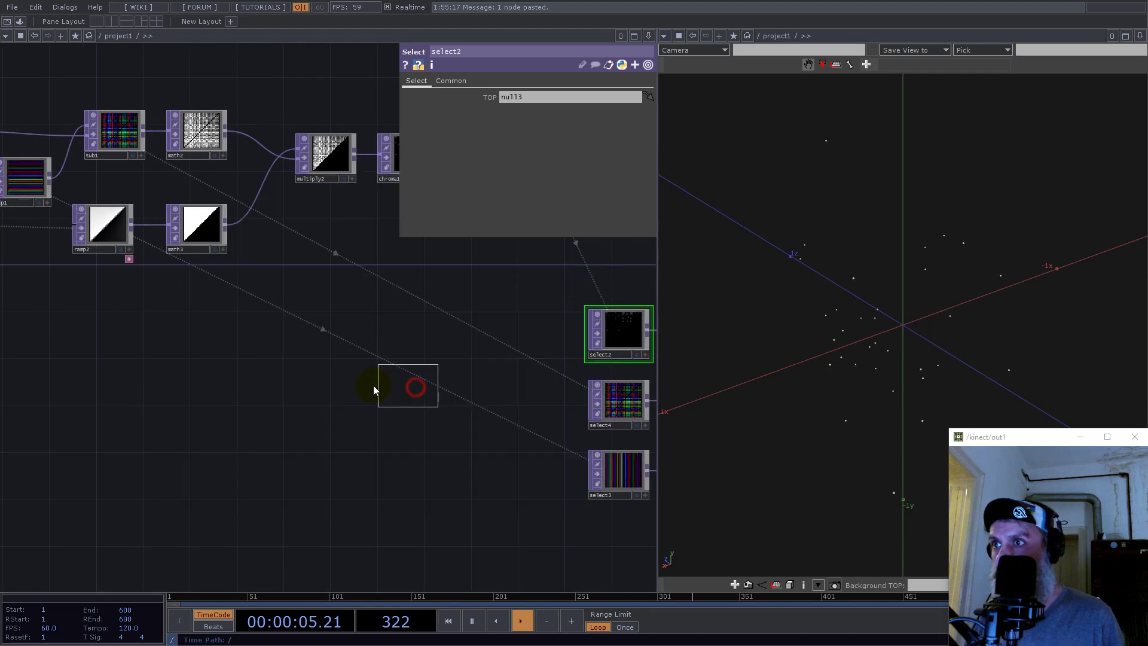
click(372, 380)
drag(200, 224, 523, 97)
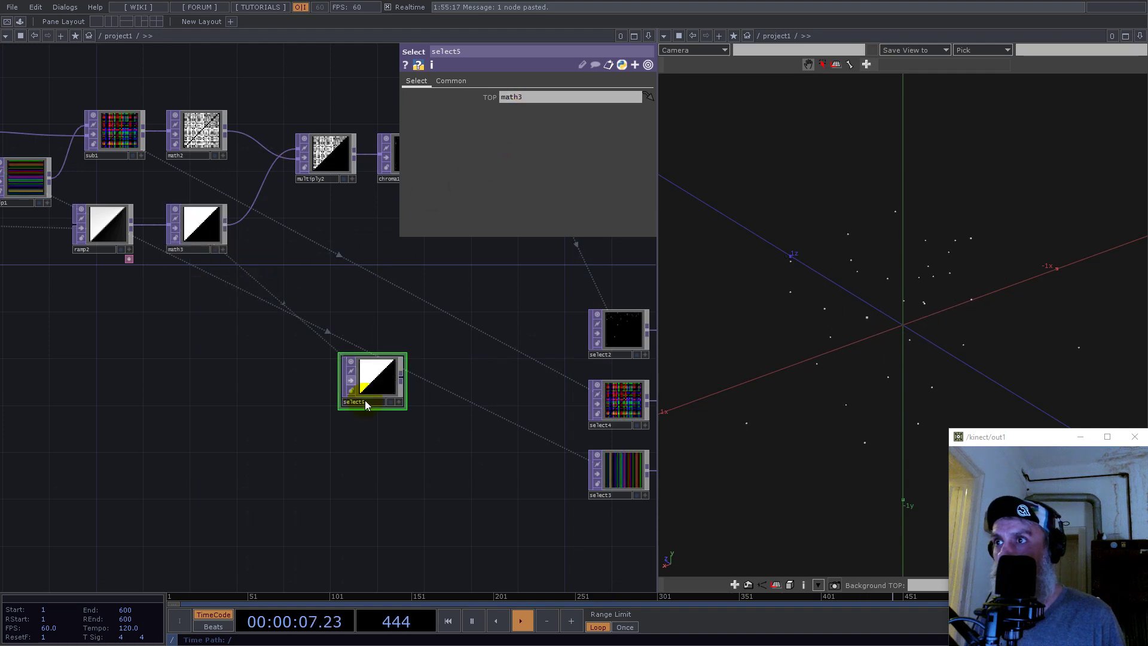
drag(384, 373, 396, 410)
drag(436, 322, 273, 294)
drag(239, 375, 376, 396)
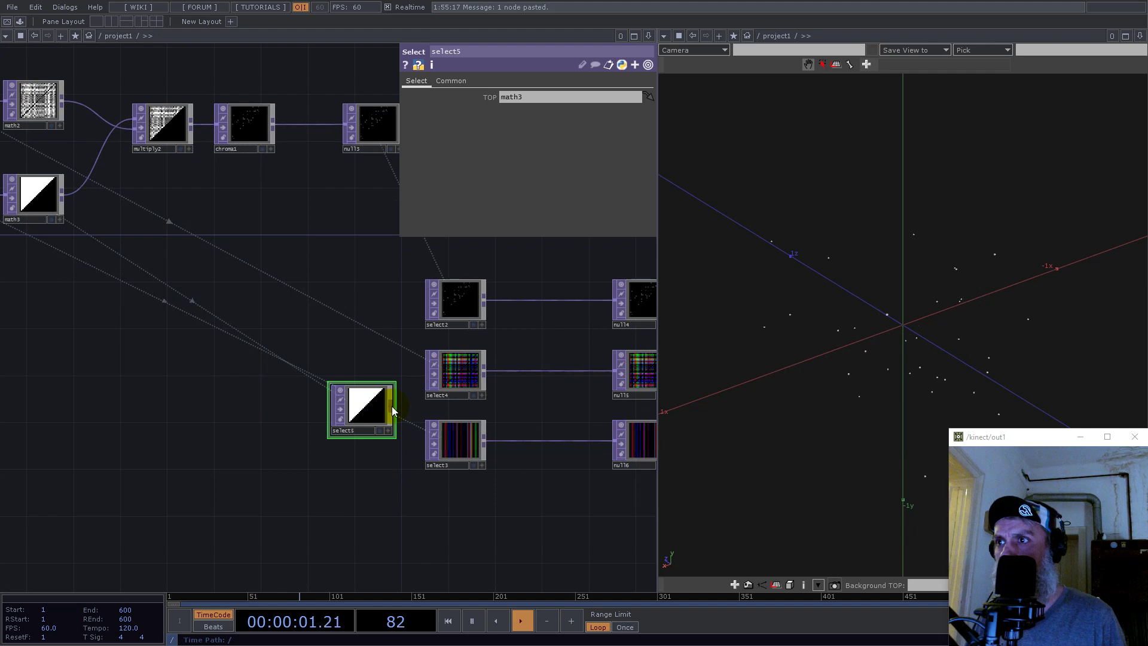
Multiply select5 with select4 using a new Multiply TOP and feed the result into null5
right_click(392, 406)
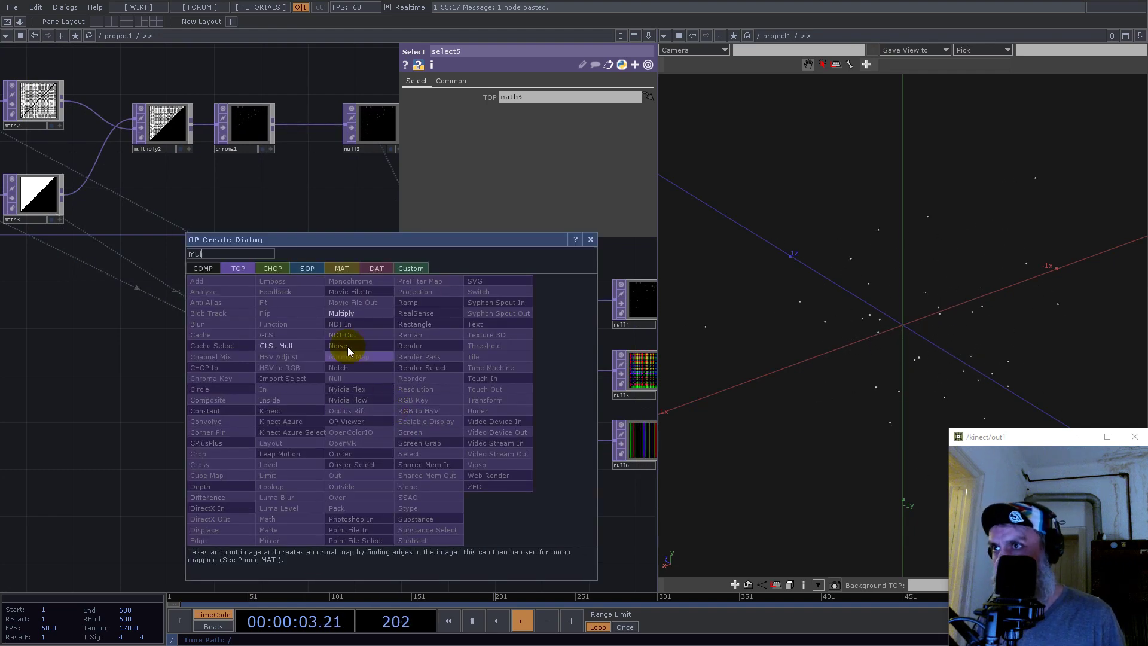
click(346, 312)
click(566, 405)
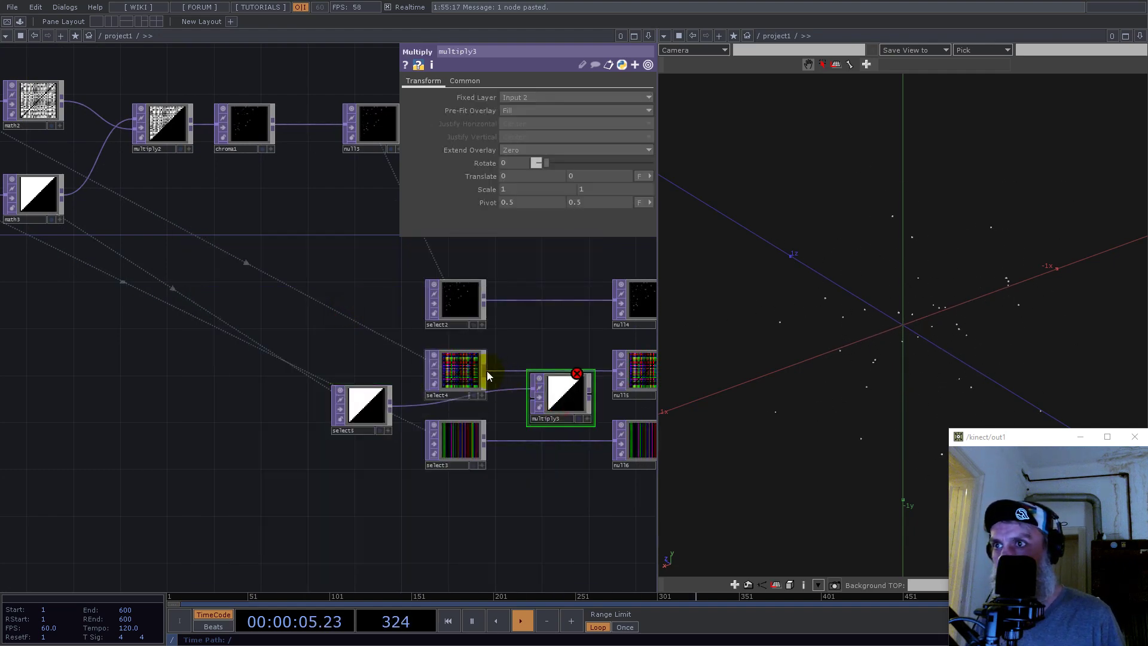
click(550, 403)
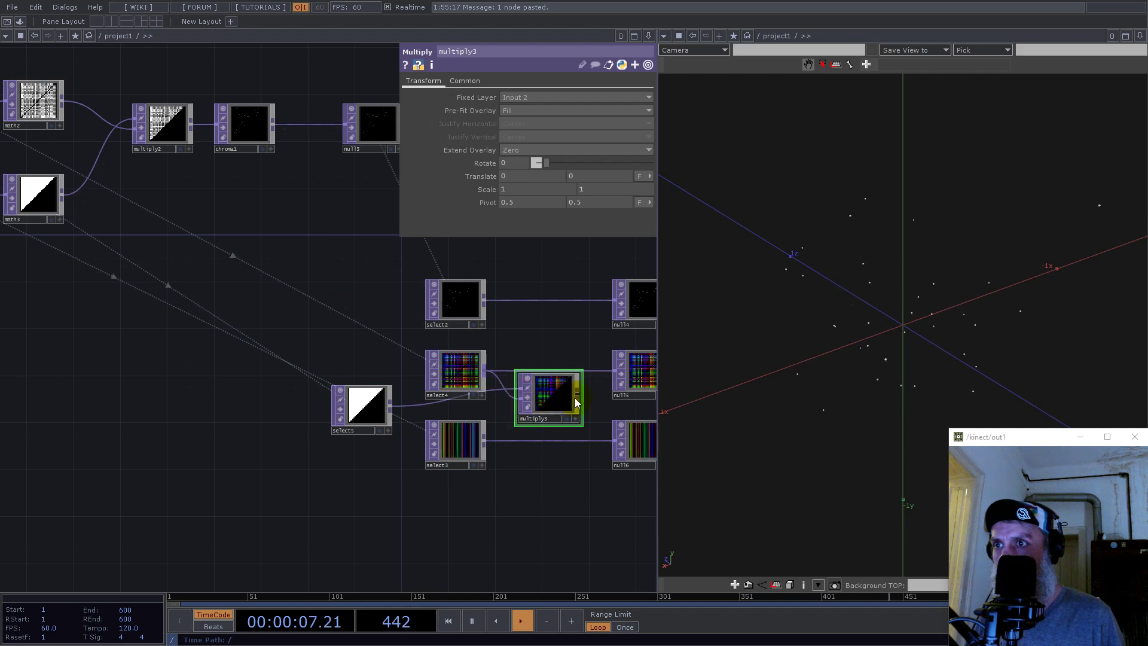
click(603, 376)
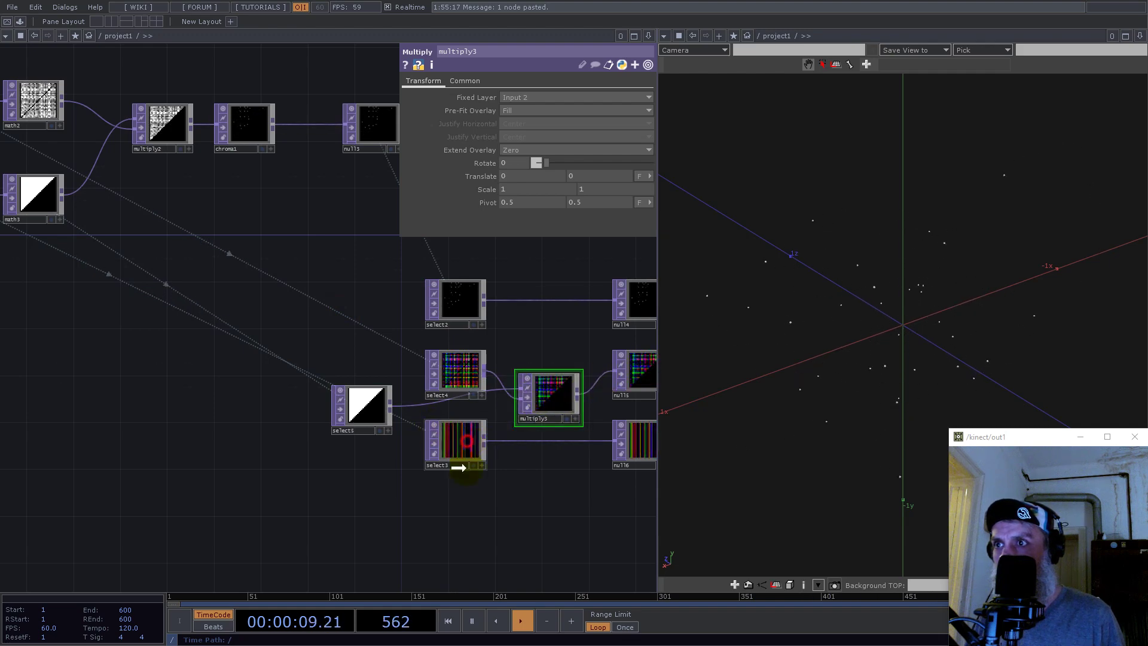
Lower select3, duplicate multiply3 beneath itself with select5 and select3 as inputs, and feed the copy into null6
drag(459, 467, 459, 492)
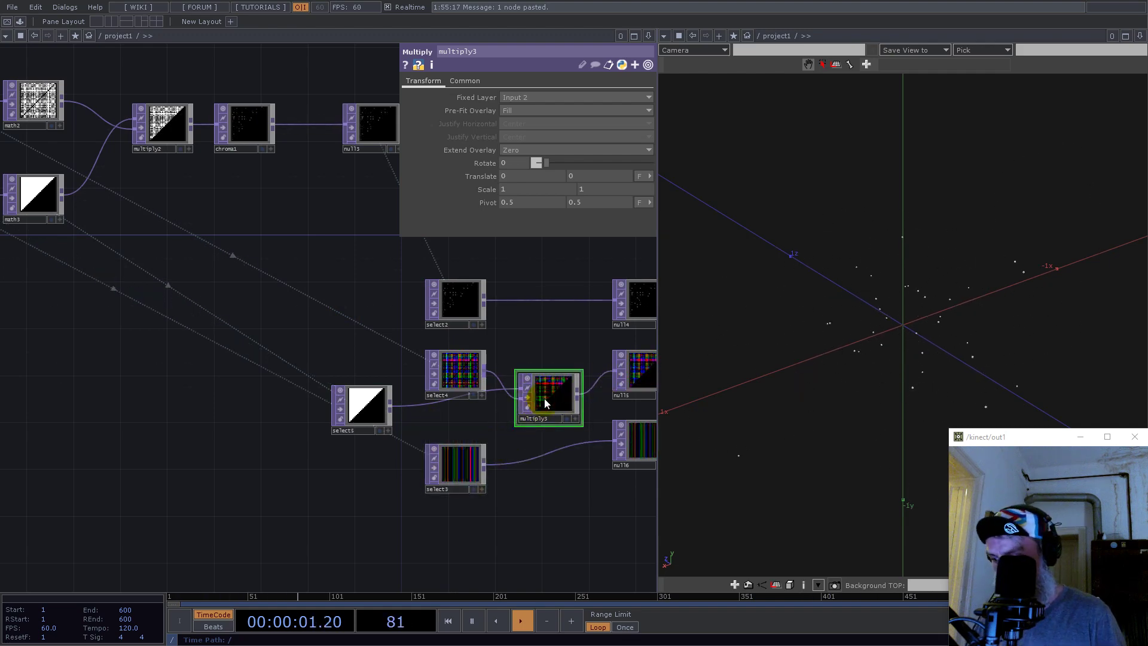
key(ctrl+v)
click(533, 526)
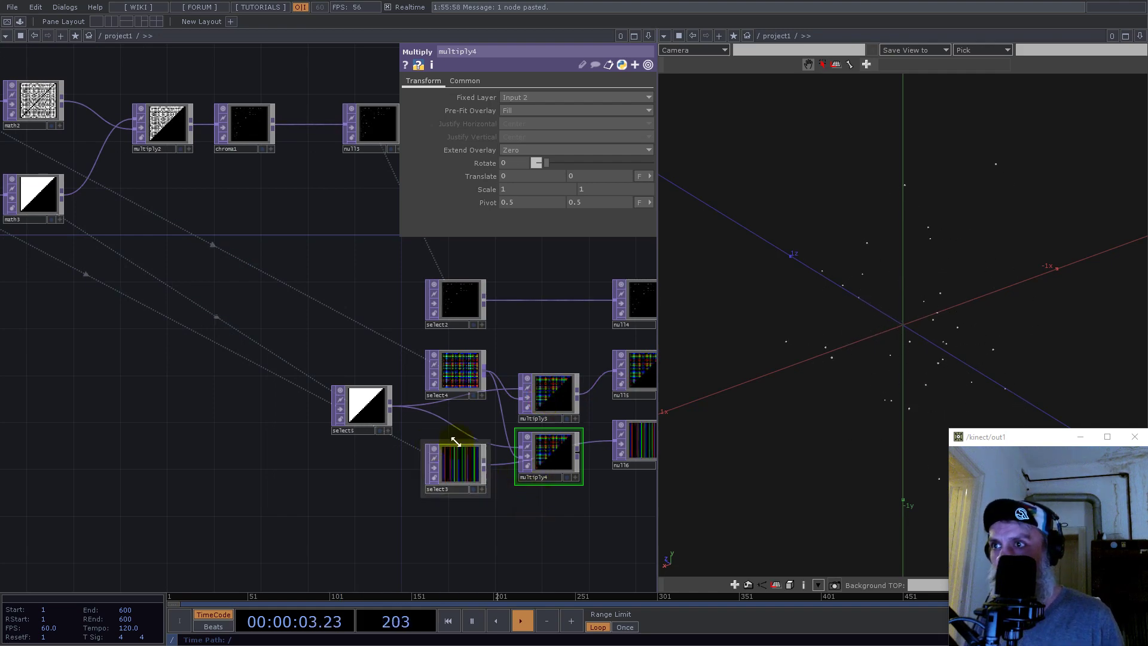
click(484, 464)
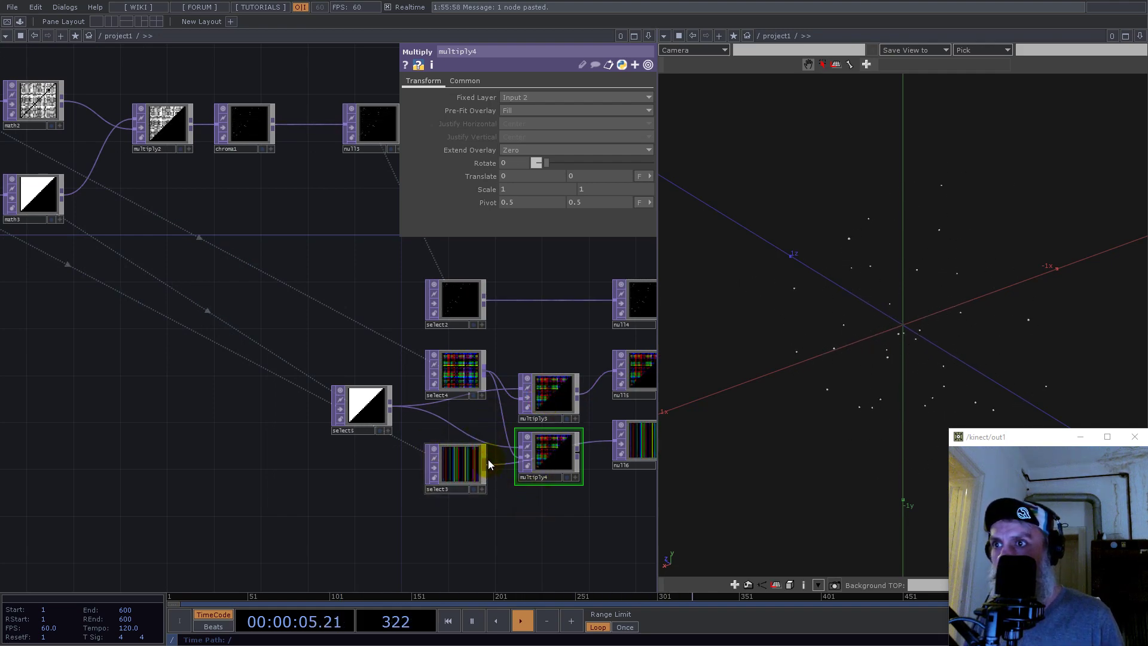
click(519, 399)
click(500, 419)
click(582, 456)
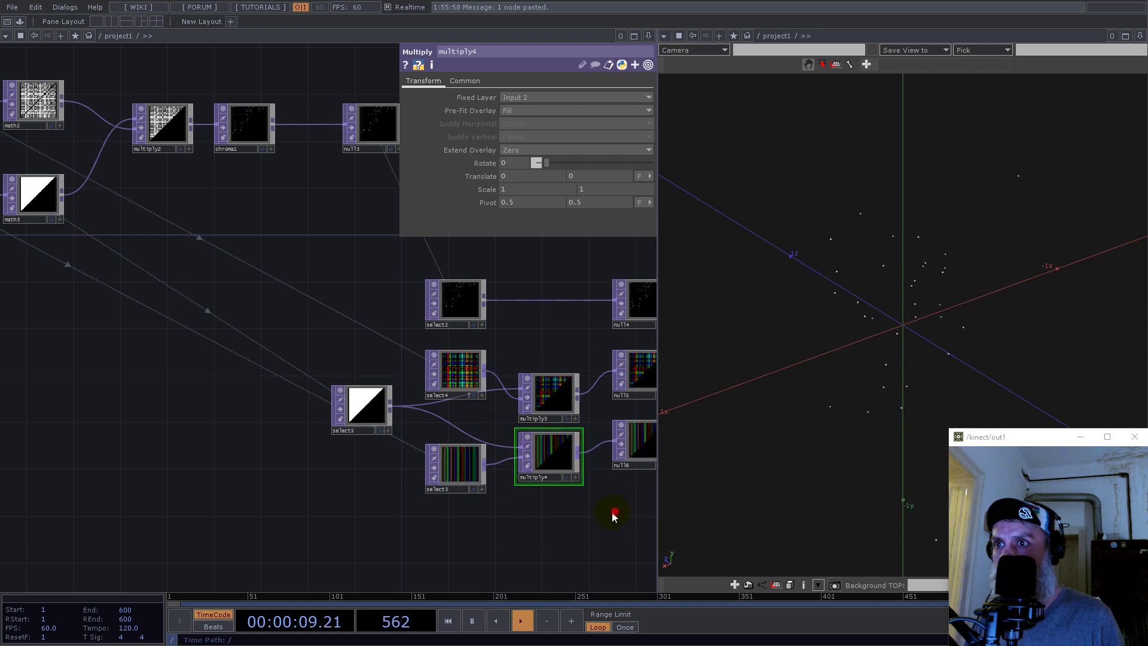
Line null6 up with multiply4 and rename null4 as length
drag(615, 513, 316, 525)
drag(350, 453, 389, 463)
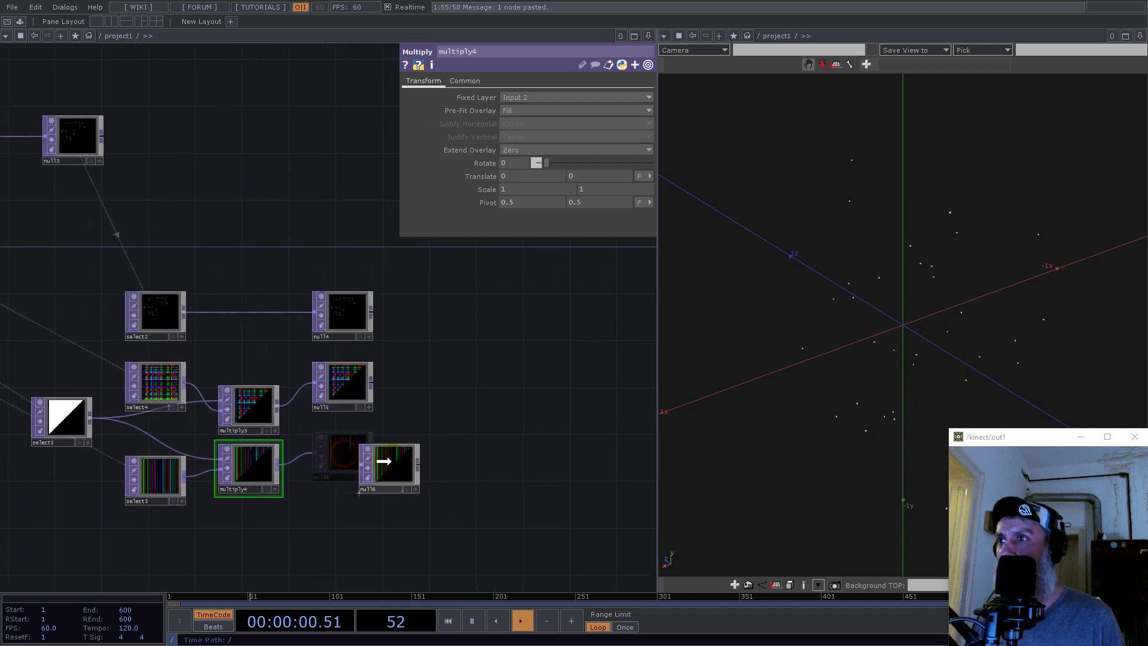
click(336, 303)
scroll(395, 323, up, 5)
text(dista)
key(BackSpace)
key(BackSpace)
key(BackSpace)
key(BackSpace)
key(BackSpace)
text(length)
key(Return)
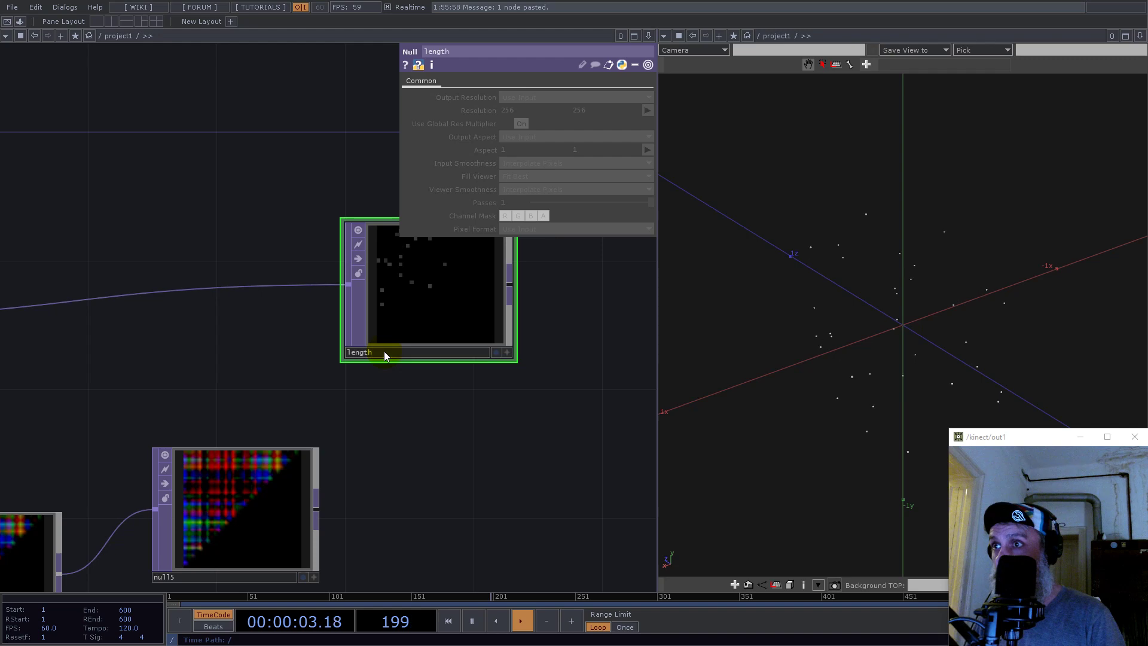
Rename null6, the null after multiply4, as position
scroll(384, 359, down, 5)
drag(315, 438, 386, 437)
drag(474, 493, 457, 395)
click(350, 490)
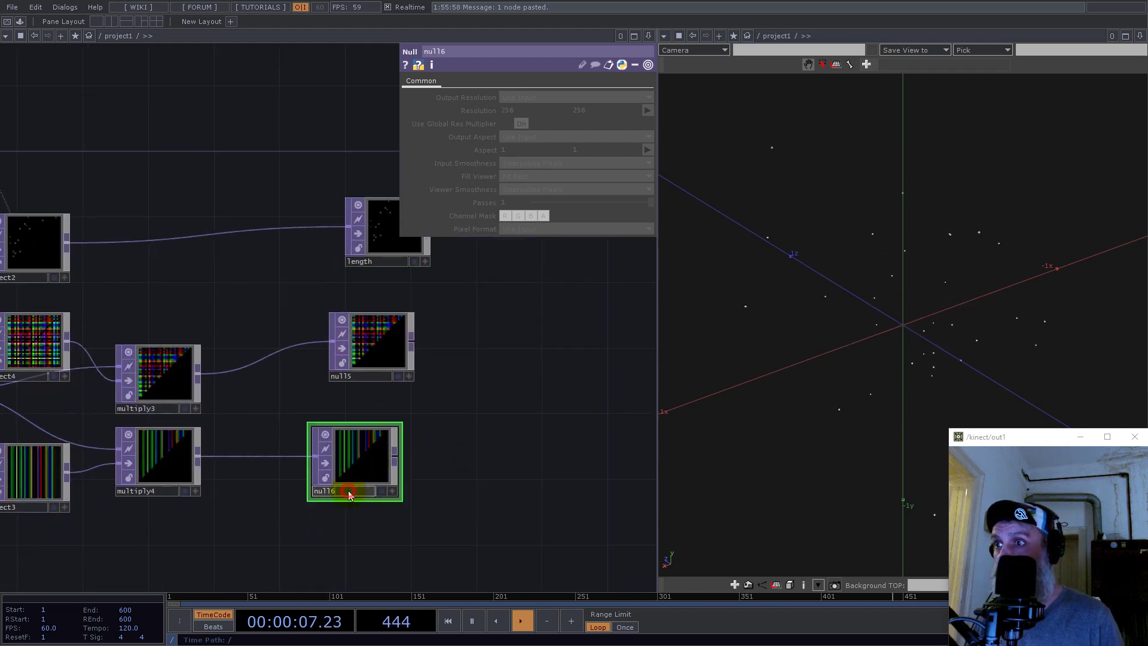
text(position)
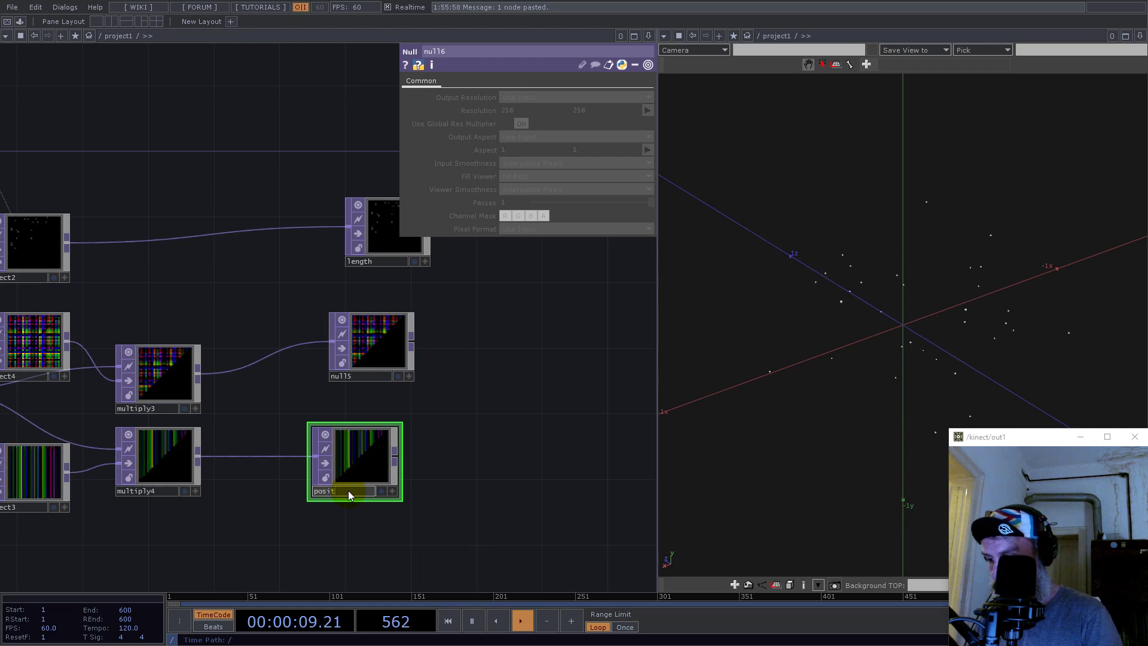
key(Return)
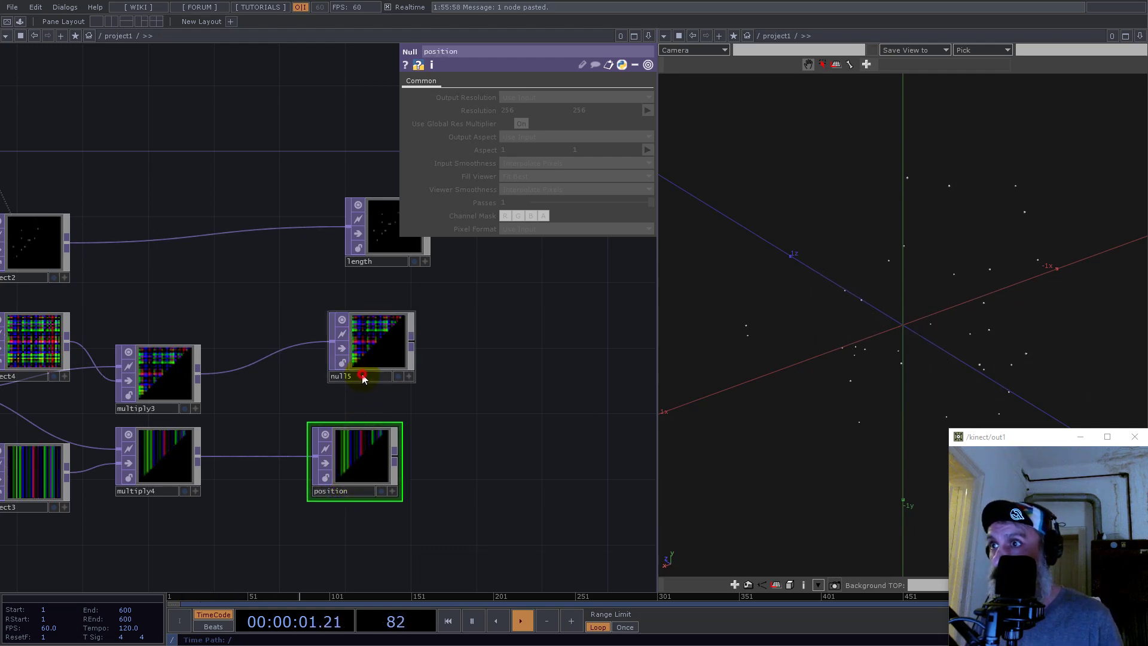
Rename null5, the null after multiply3, as direction
click(361, 375)
text(direction)
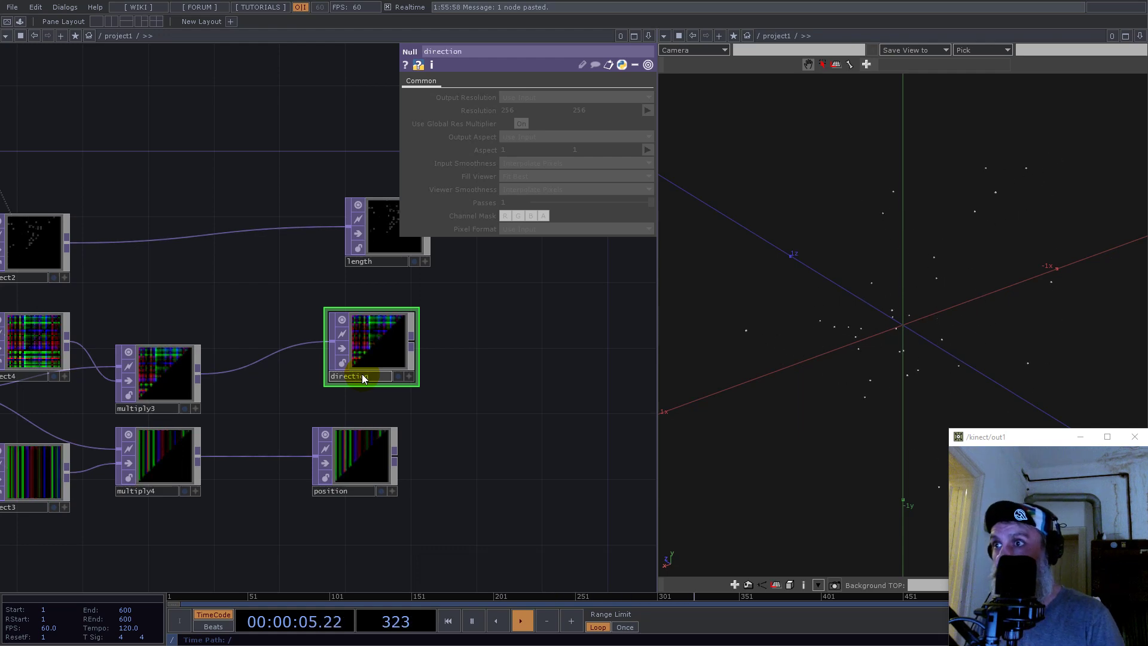
key(Return)
scroll(200, 394, up, 2)
scroll(235, 329, down, 5)
Set Input Smoothness and Viewer Smoothness to Nearest Pixel on select2, select3, select4, multiply3 and multiply4 together
drag(207, 237, 280, 238)
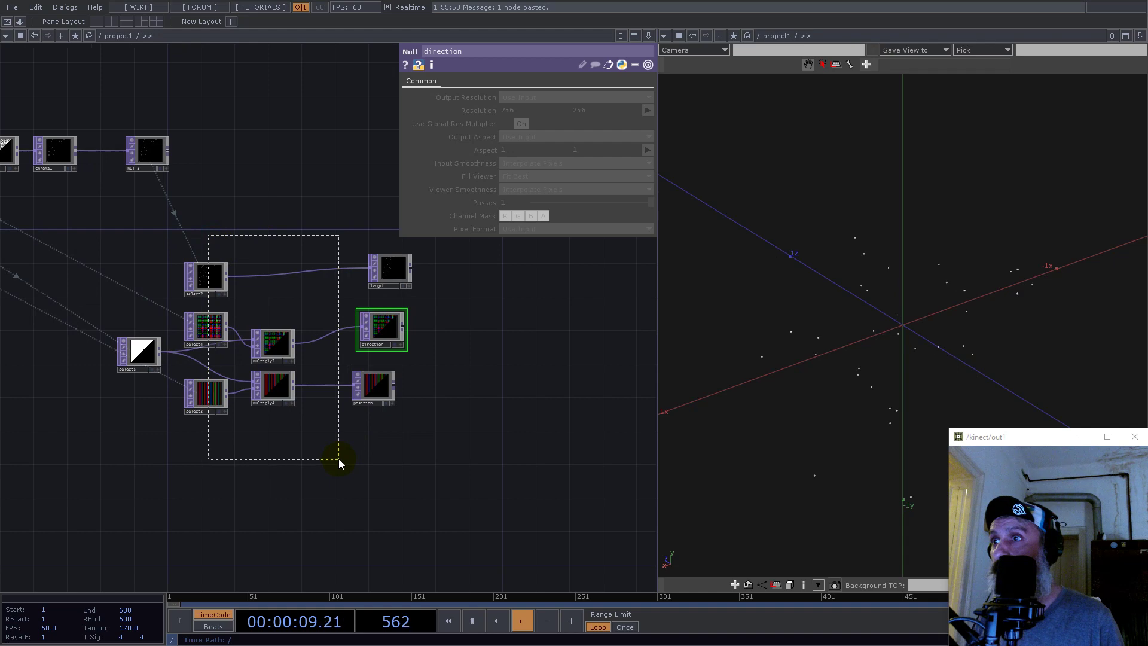
drag(338, 458, 338, 459)
click(463, 81)
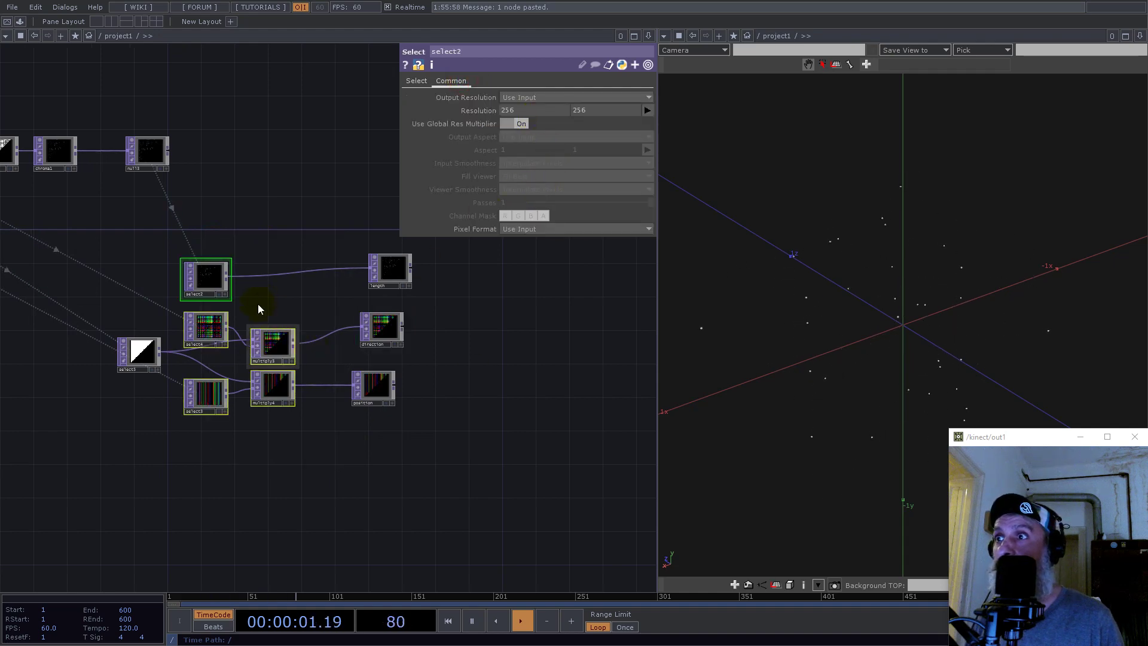
click(272, 353)
drag(325, 461, 171, 229)
drag(340, 223, 344, 221)
click(550, 177)
click(550, 189)
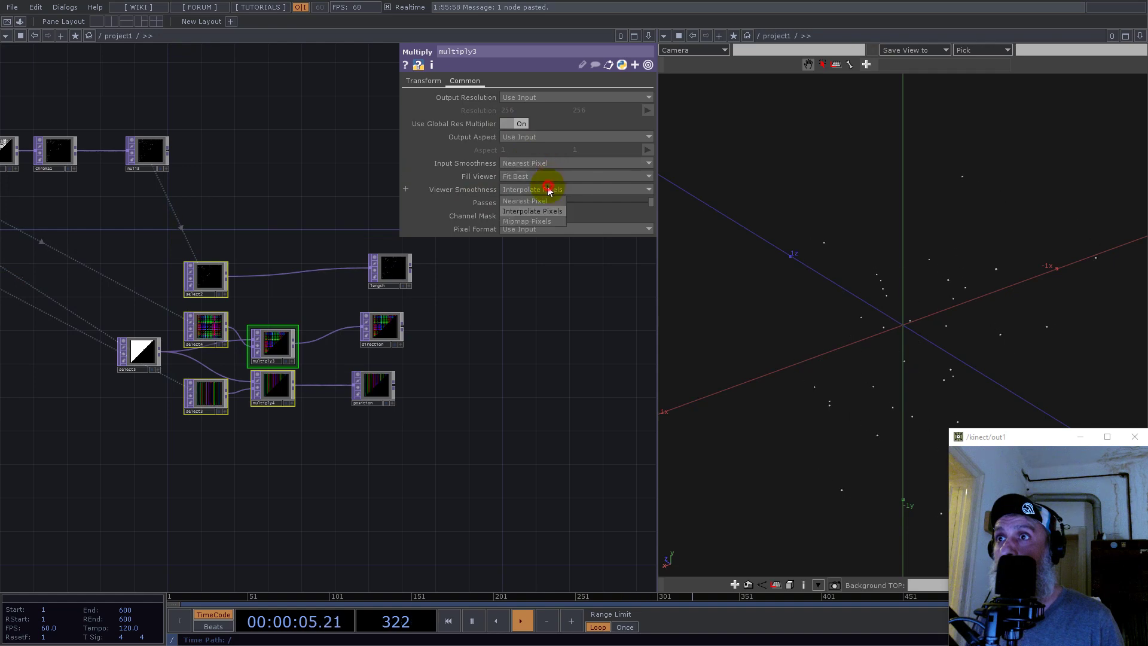
click(548, 205)
Align the length, direction and position nulls in one column
scroll(252, 408, up, 5)
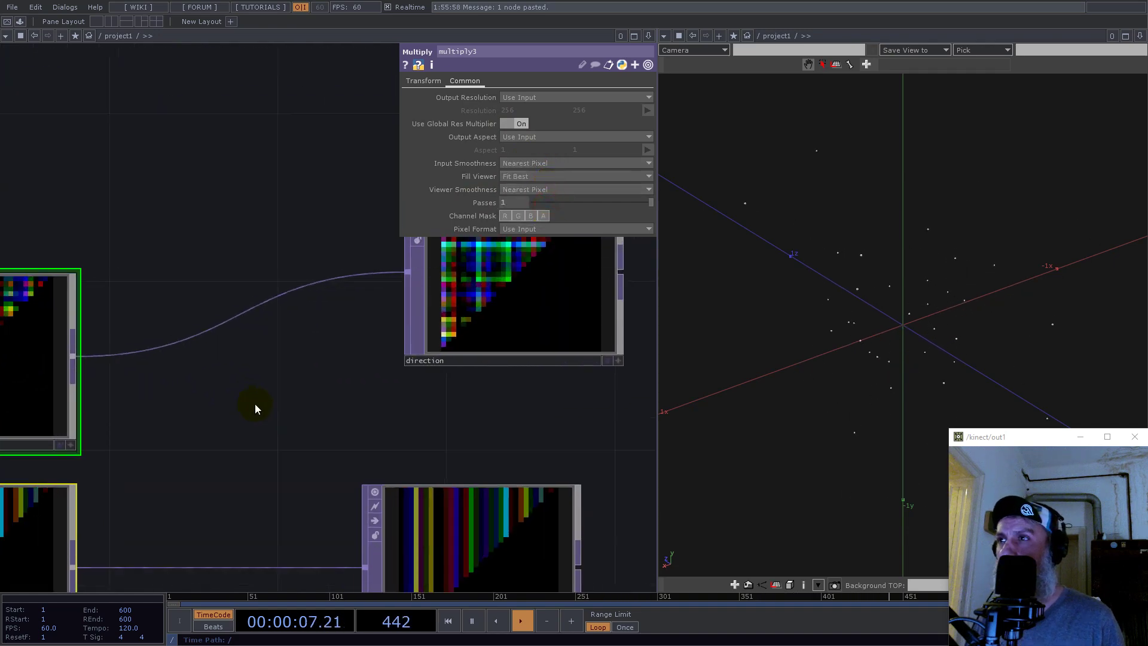
scroll(281, 395, down, 3)
scroll(299, 386, down, 2)
drag(335, 274, 324, 299)
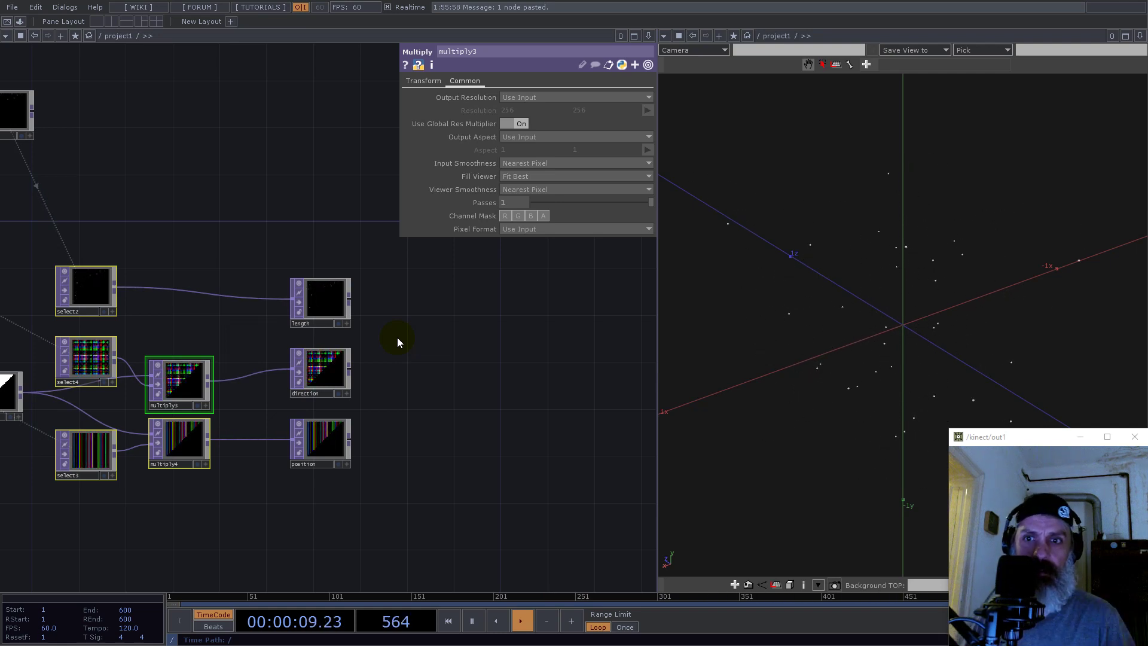
Add a Line SOP to the network below the length, direction and position nulls
scroll(408, 427, down, 2)
drag(395, 510, 411, 421)
double_click(302, 503)
text(lin)
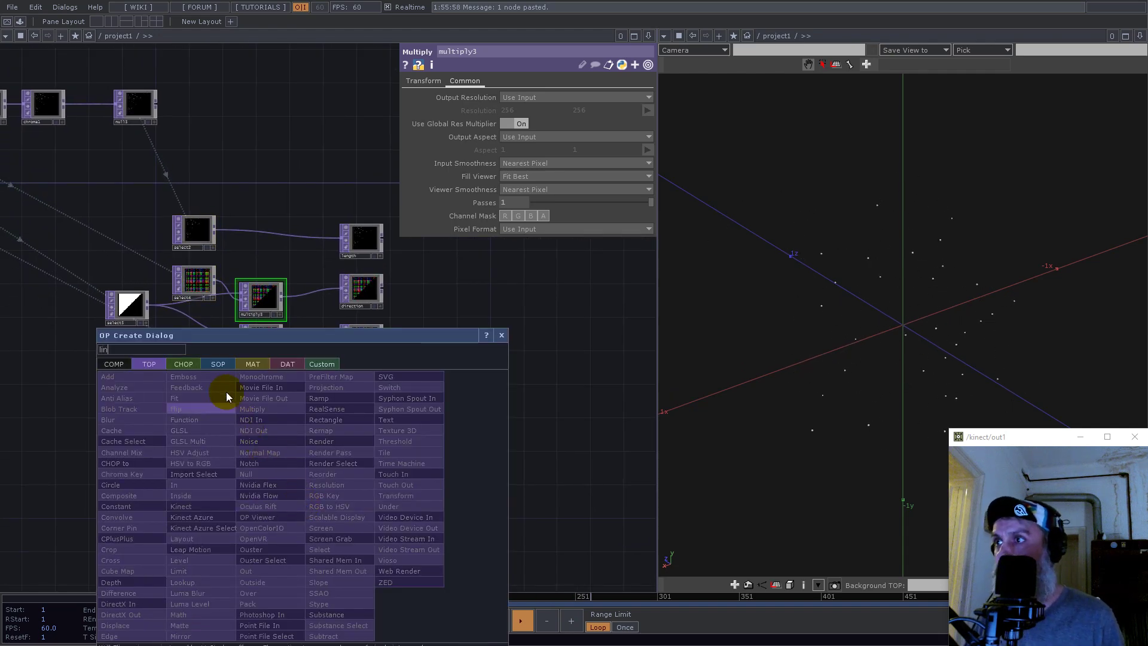
click(218, 364)
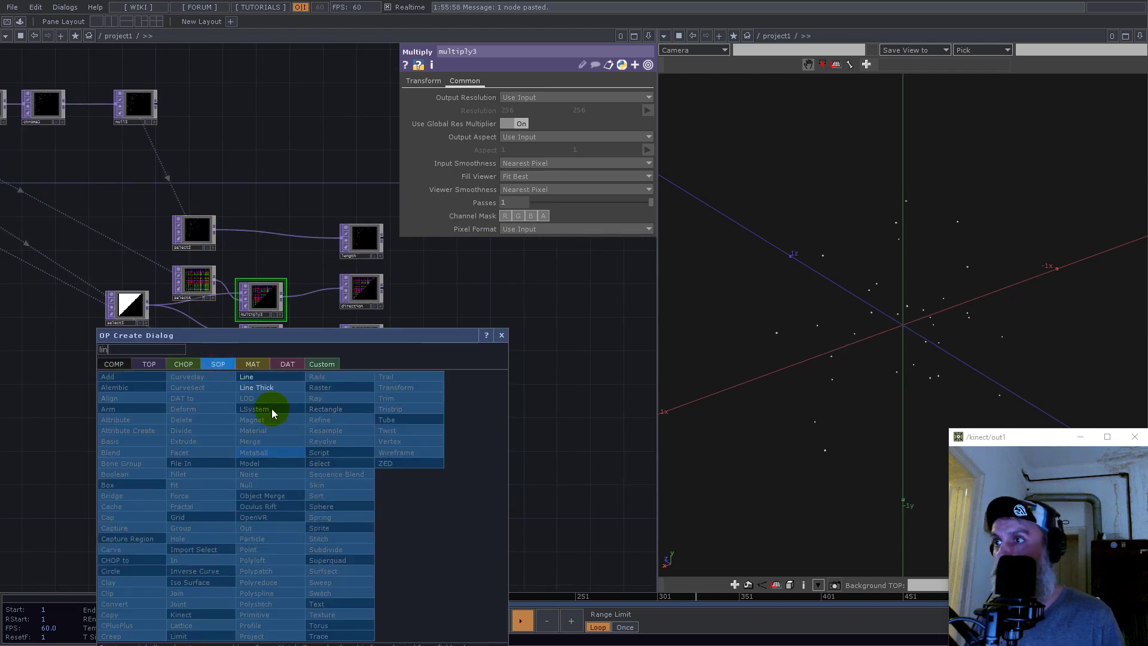
click(256, 384)
click(302, 472)
scroll(359, 491, up, 4)
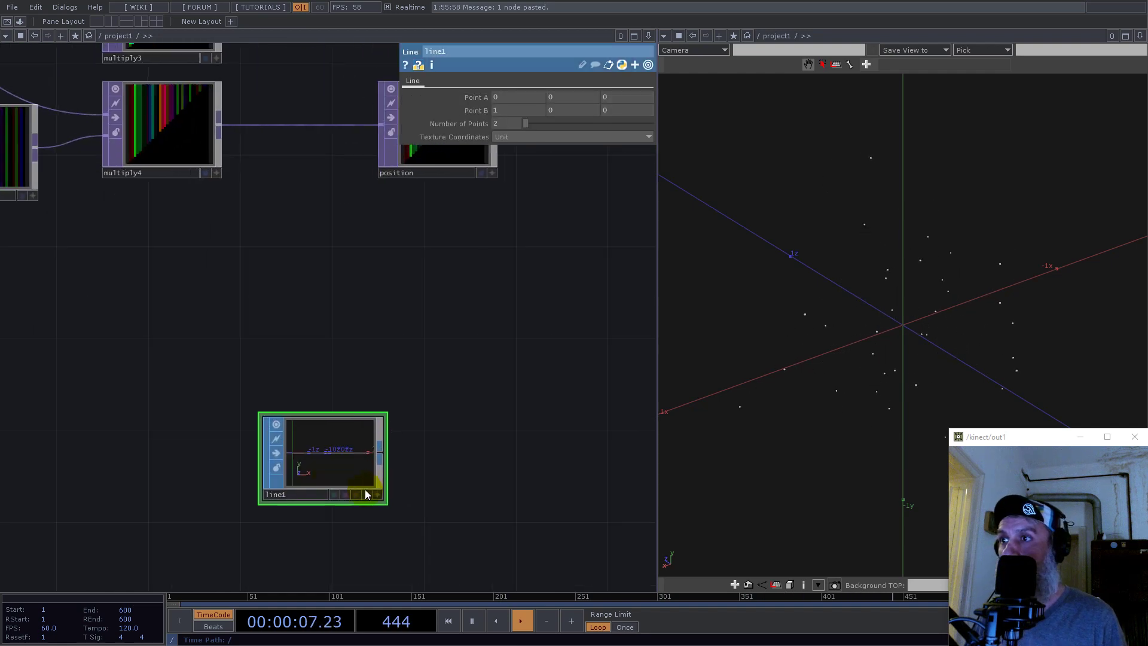
Make the line1 viewer active and set the line's Point B to 0, 0, 1
click(377, 495)
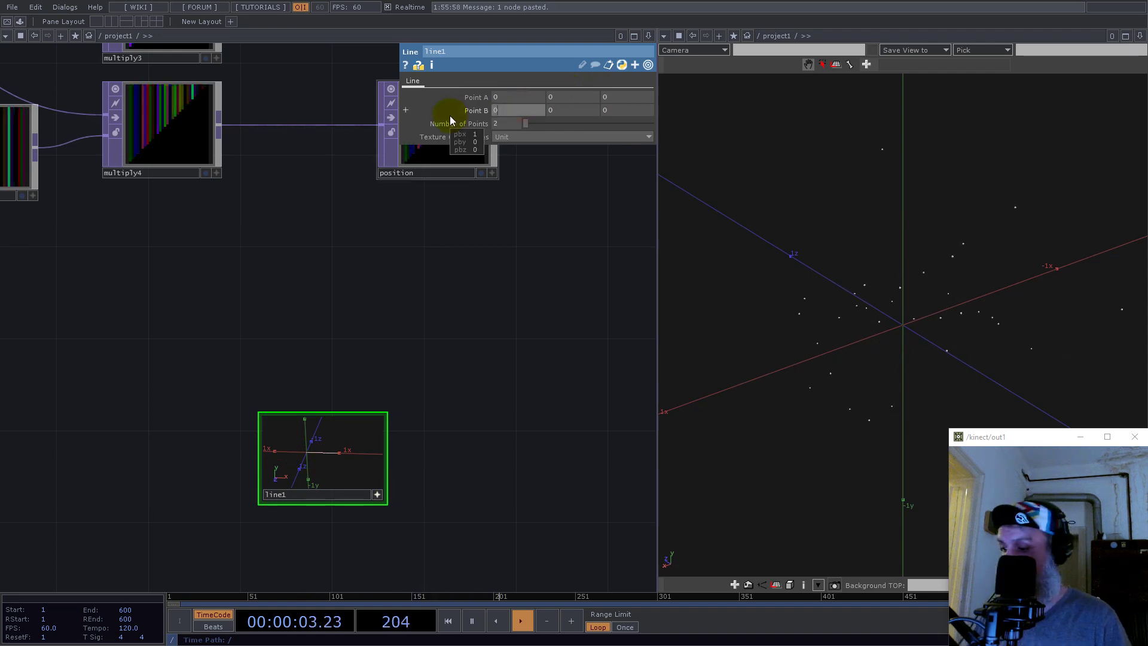
text(0)
key(Tab)
key(Tab)
text(1)
key(Return)
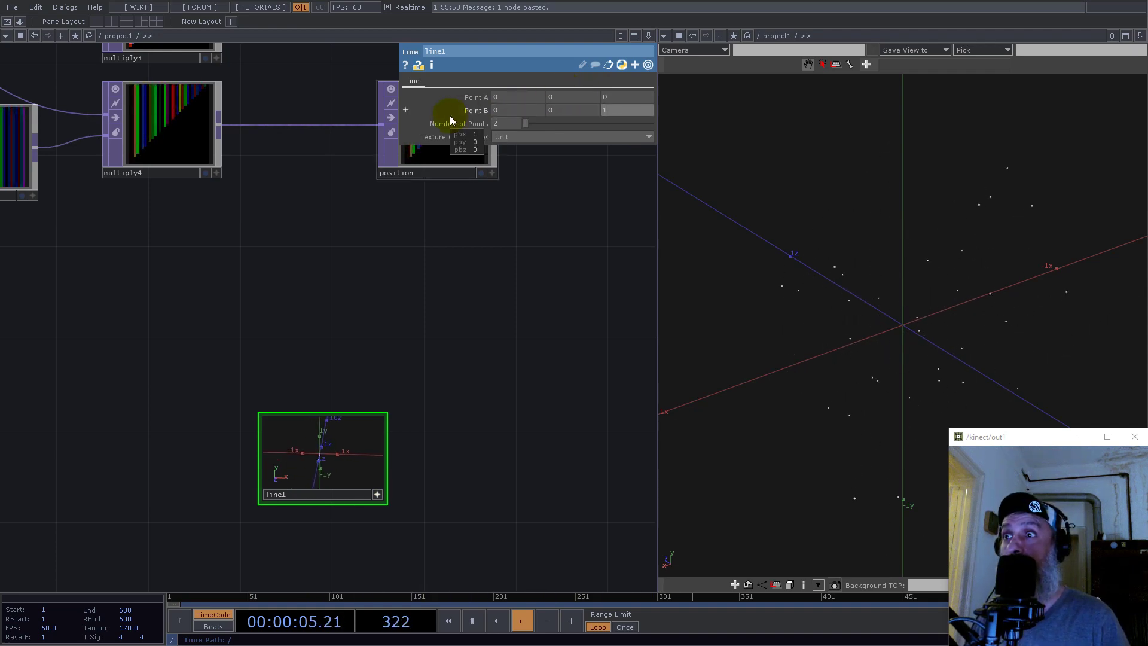
Add a Geometry COMP fed by the output of line1
right_click(386, 453)
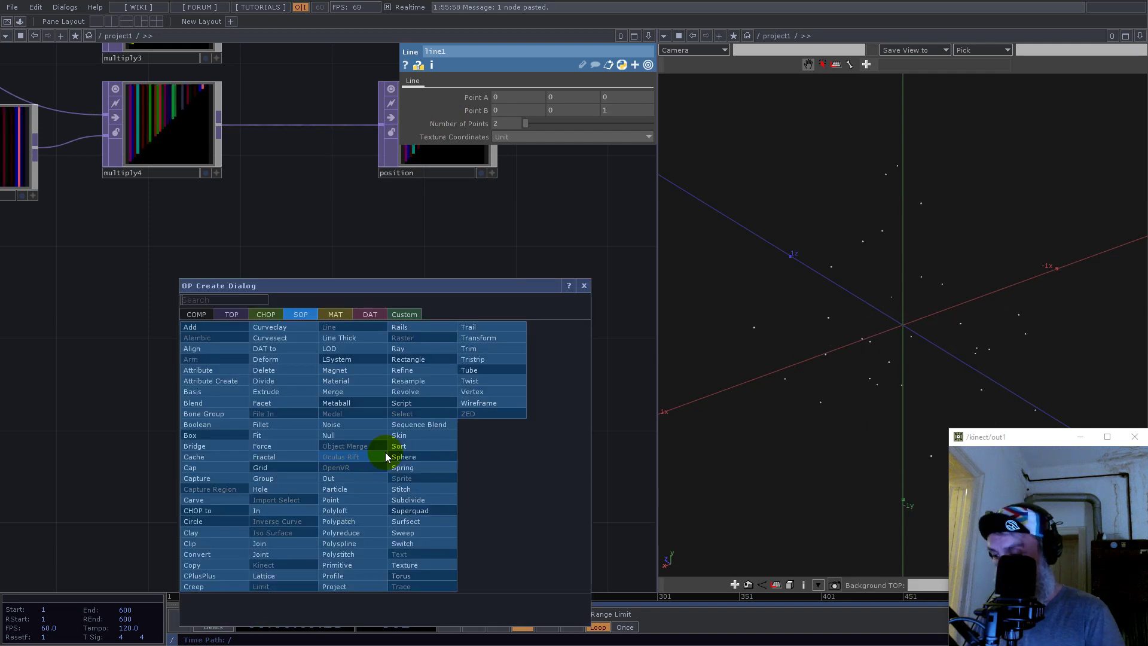
text(g)
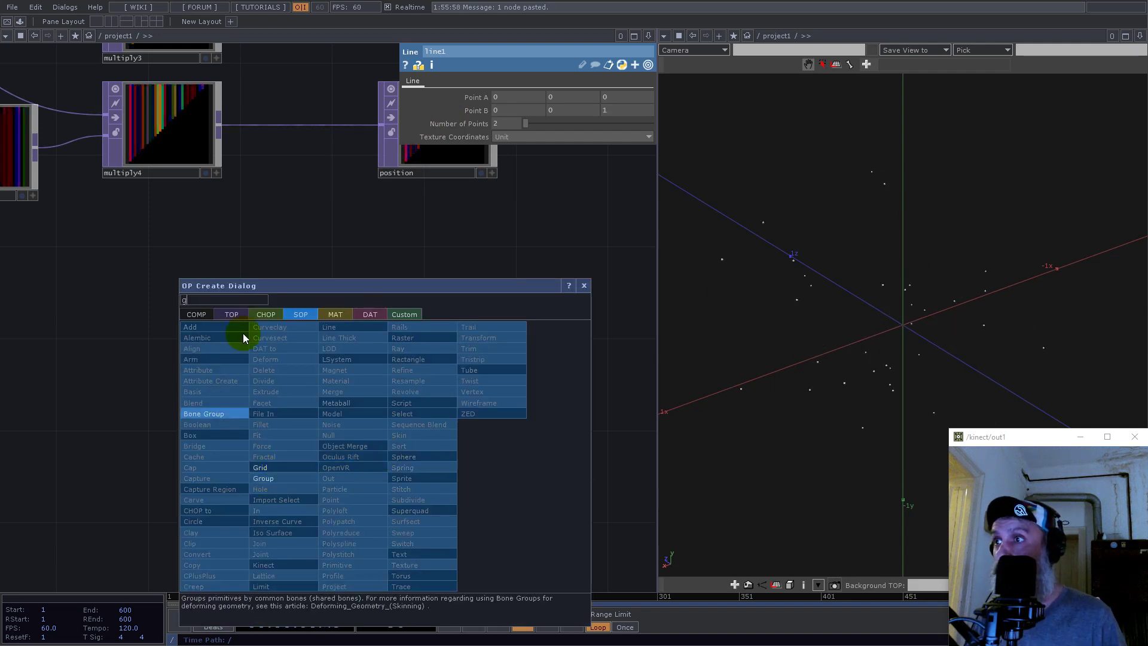
click(199, 314)
click(200, 428)
click(555, 455)
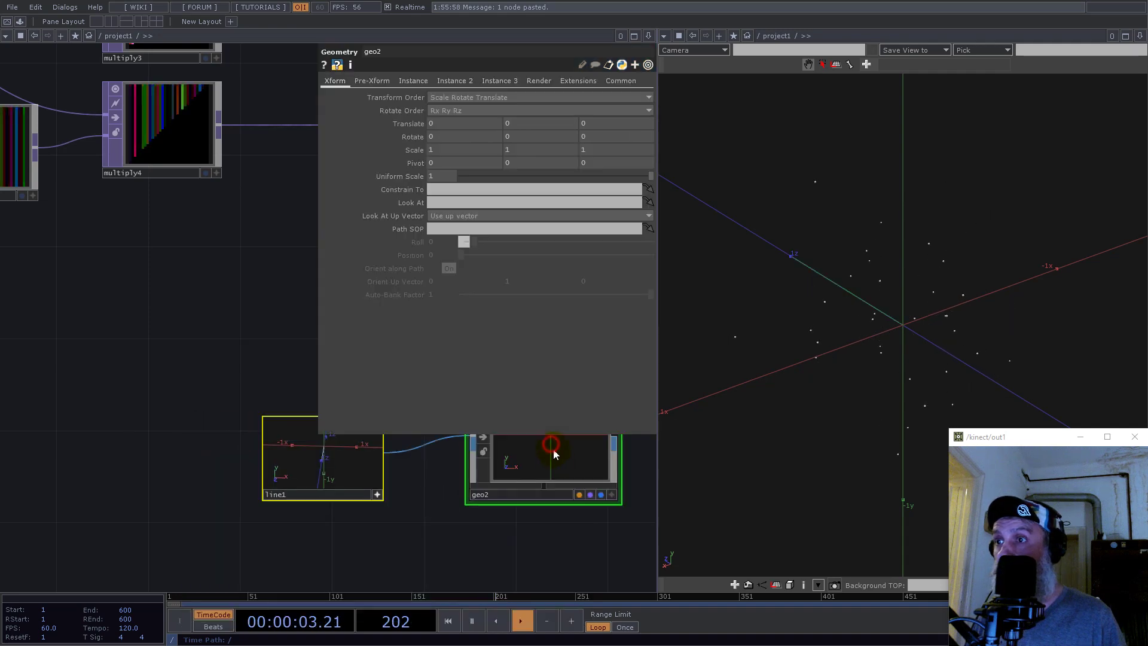
Turn on instancing for geo2
scroll(349, 489, down, 6)
drag(471, 505, 228, 504)
scroll(104, 472, up, 4)
click(120, 493)
drag(148, 402, 244, 374)
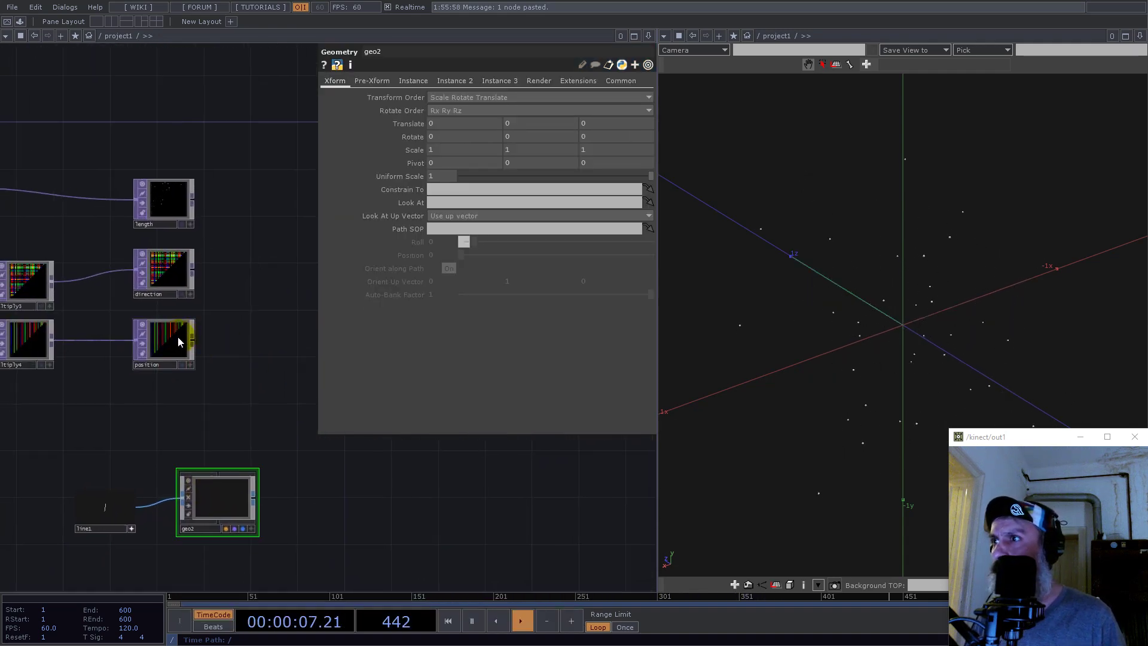
click(417, 80)
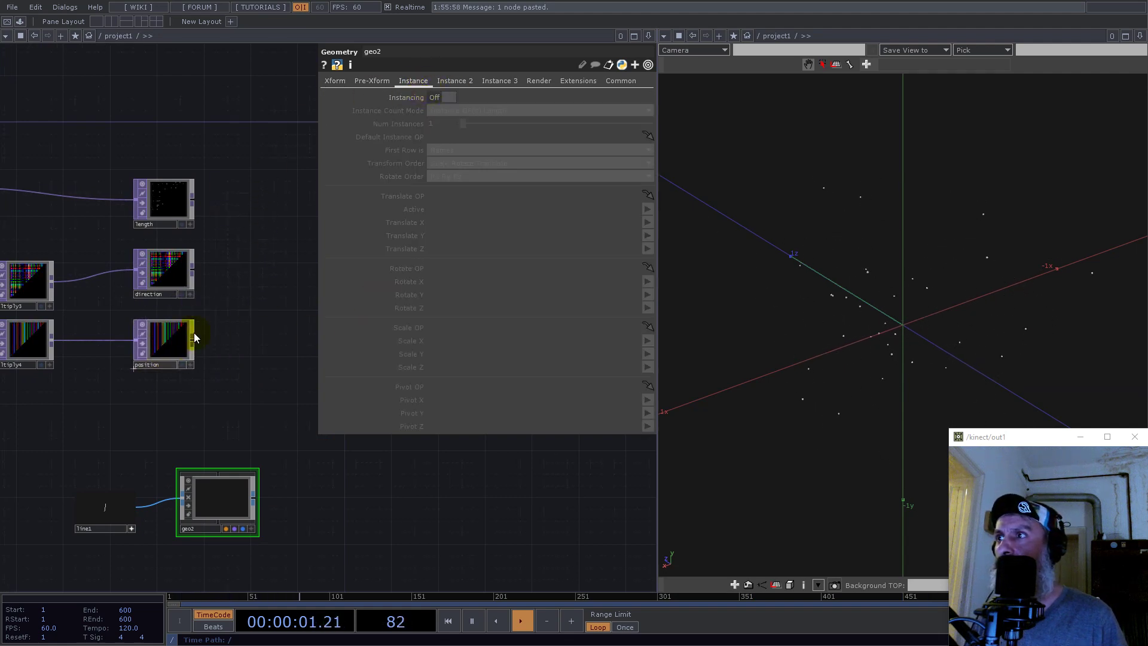
click(446, 97)
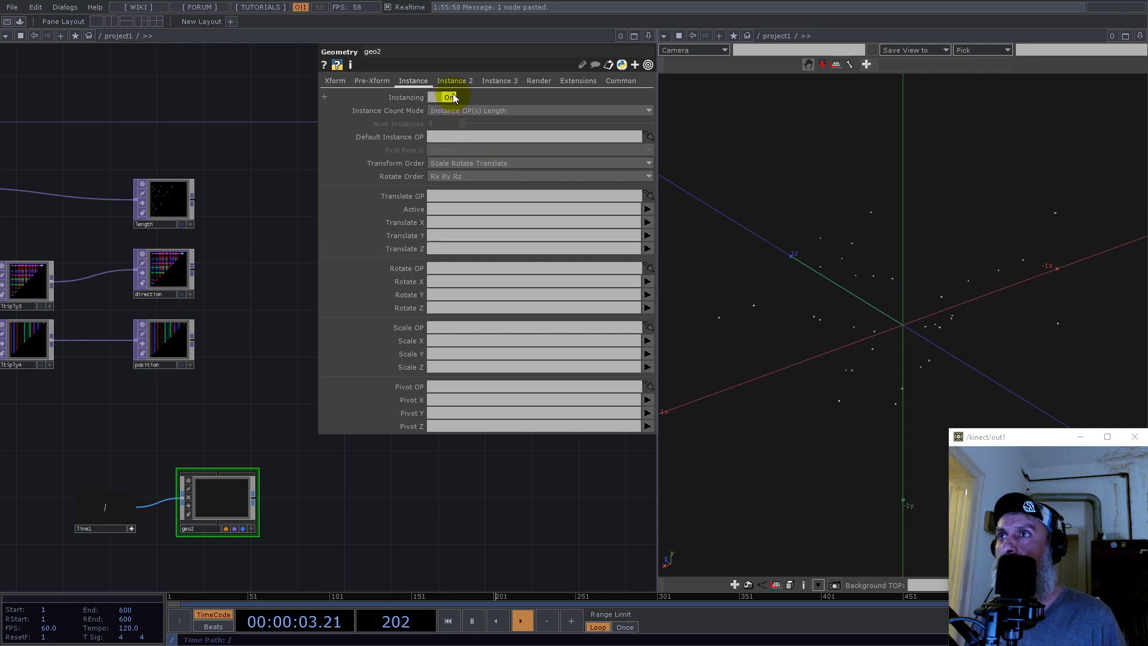
Assign the position null as geo2's Translate OP, mapping Translate X, Y and Z to r, g and b
drag(166, 339, 459, 194)
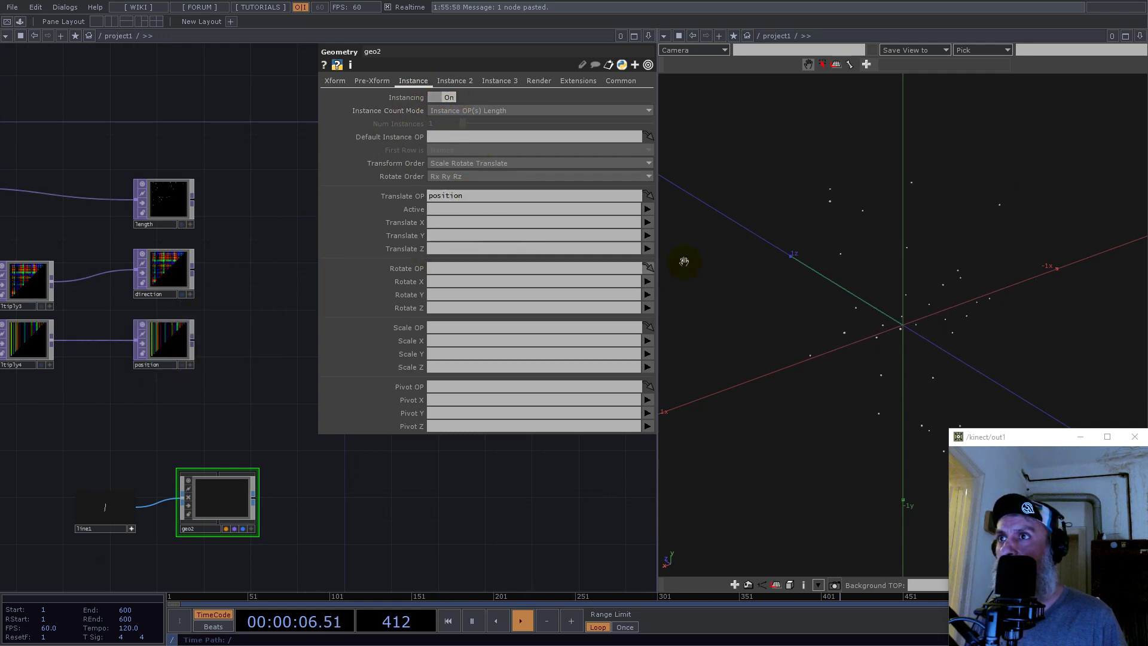
click(648, 223)
click(648, 238)
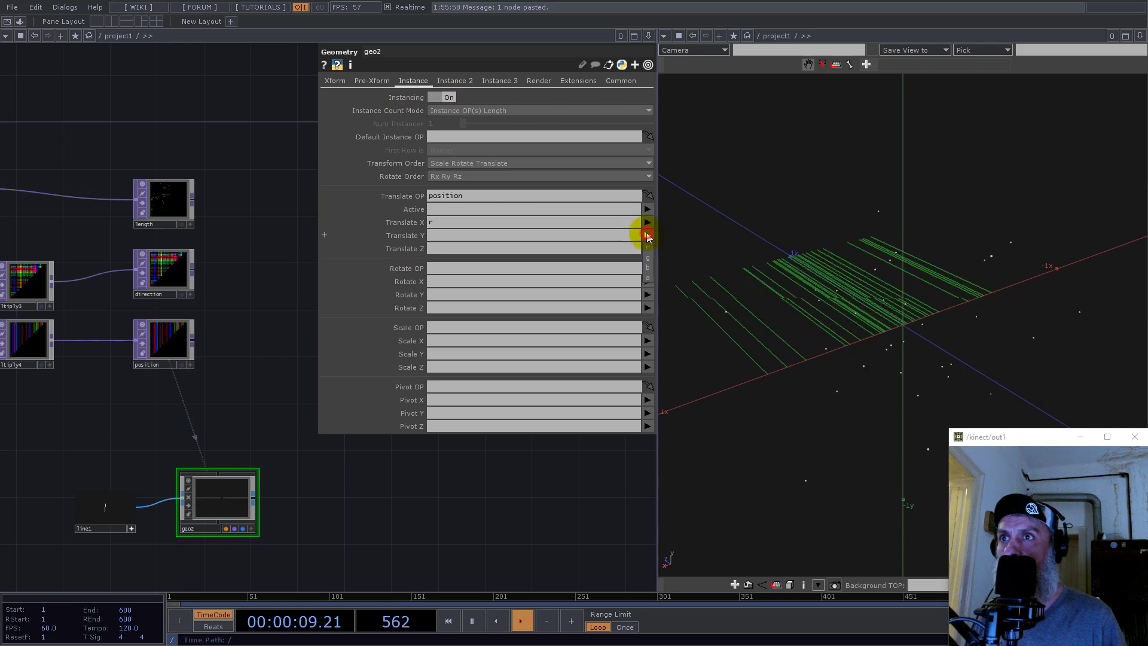
click(649, 248)
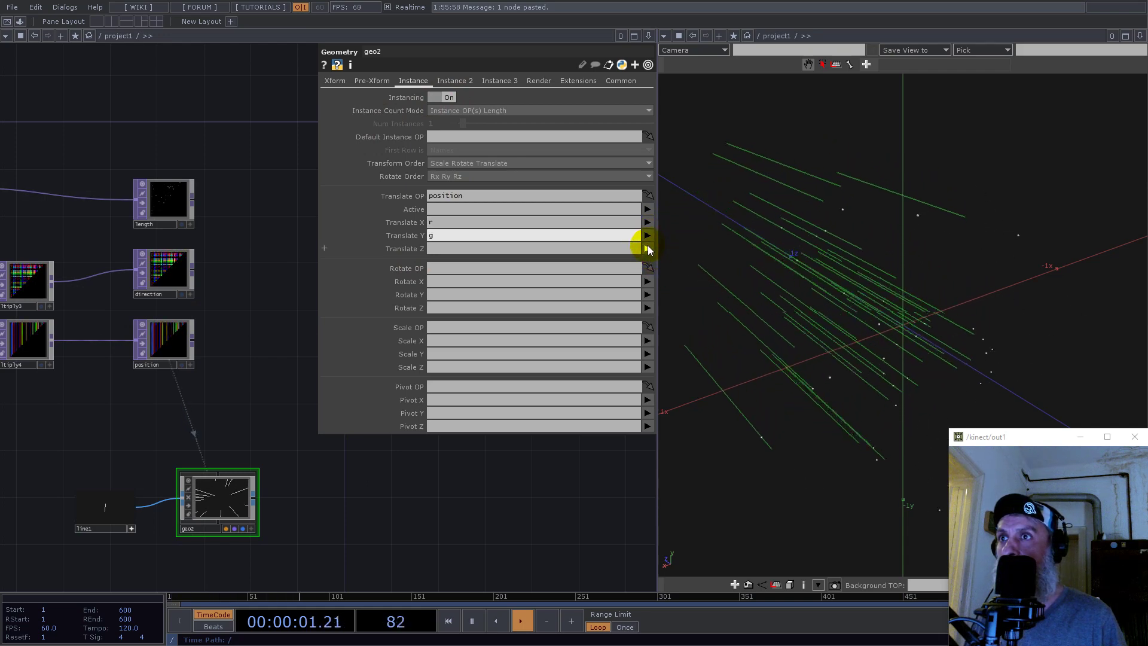
click(649, 249)
click(648, 269)
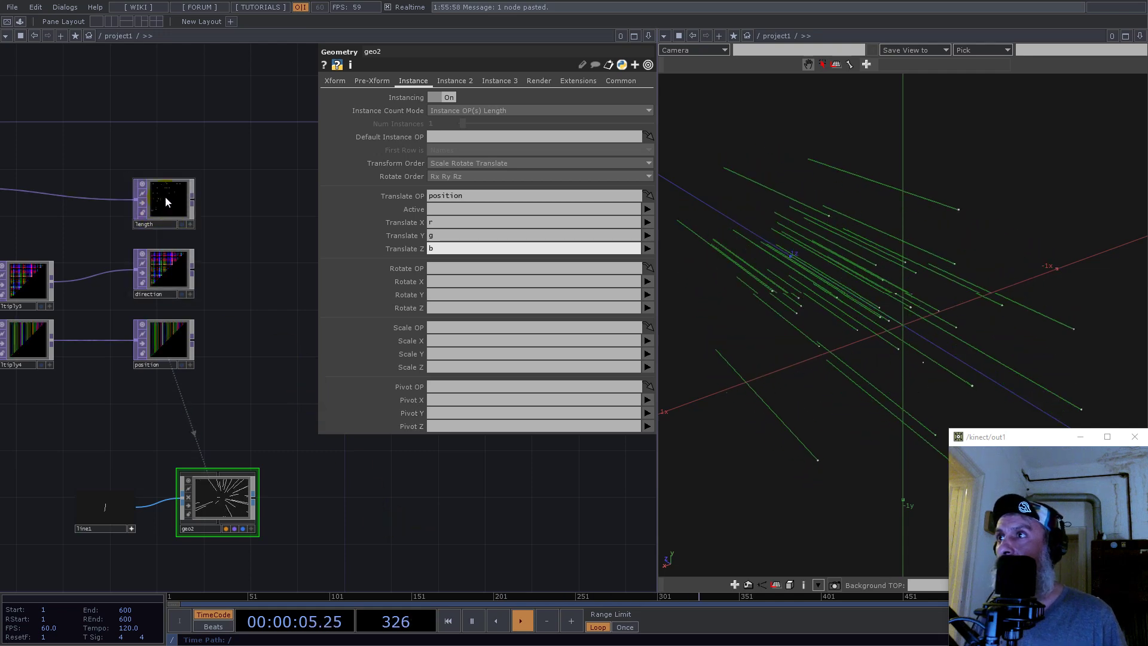
Assign the length null as geo2's Scale OP and map Scale Z to r
drag(165, 197, 457, 328)
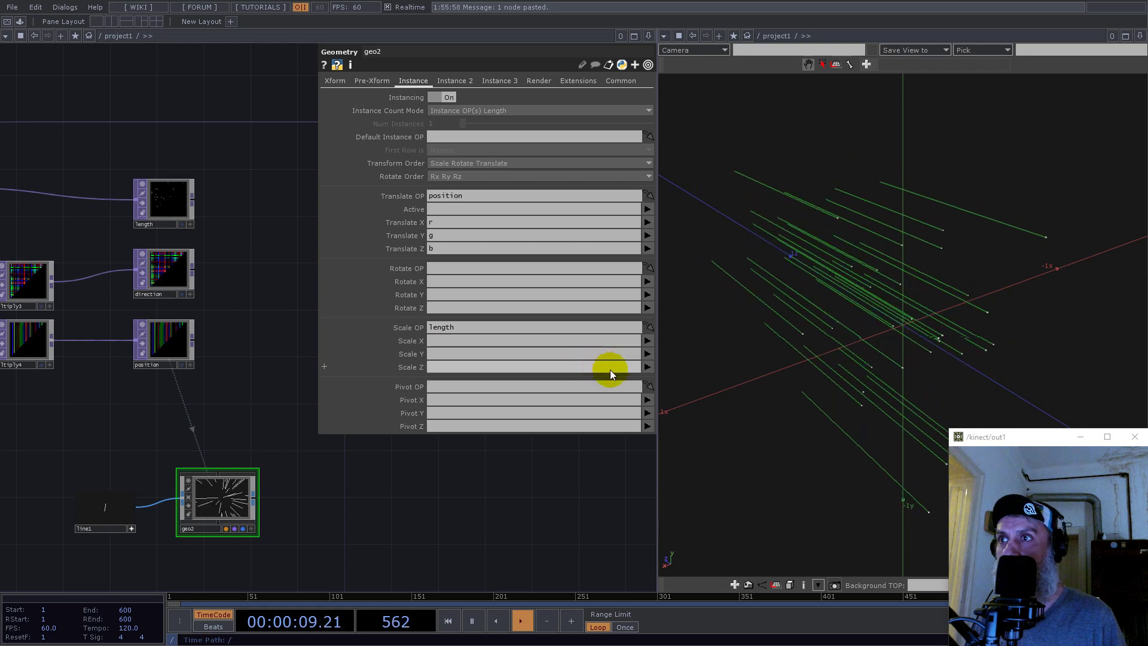
click(646, 368)
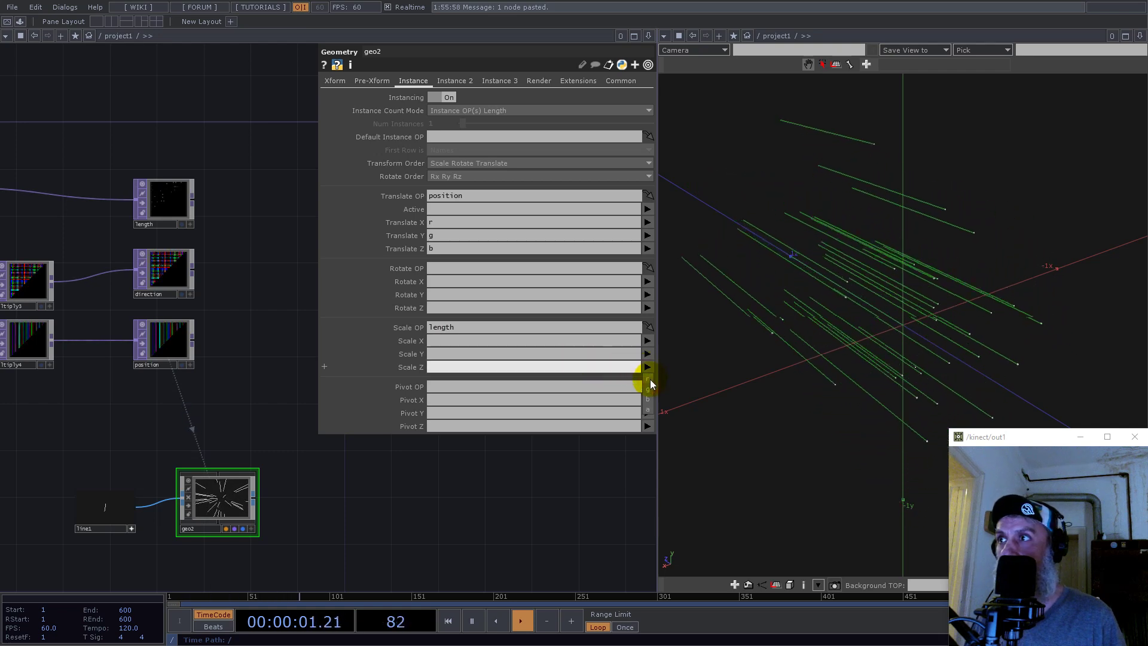
click(648, 379)
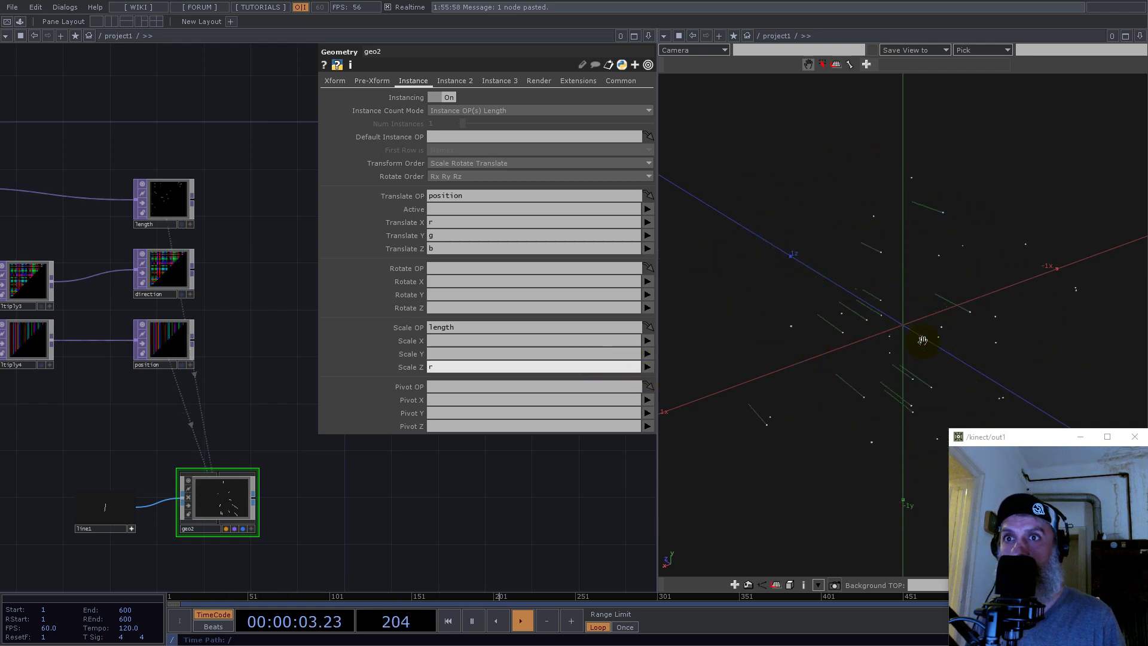
Assign the direction null as geo2's Rotate to OP, mapping Rotate to Vector X, Y and Z to r, g and b
drag(903, 341, 882, 344)
drag(771, 333, 683, 340)
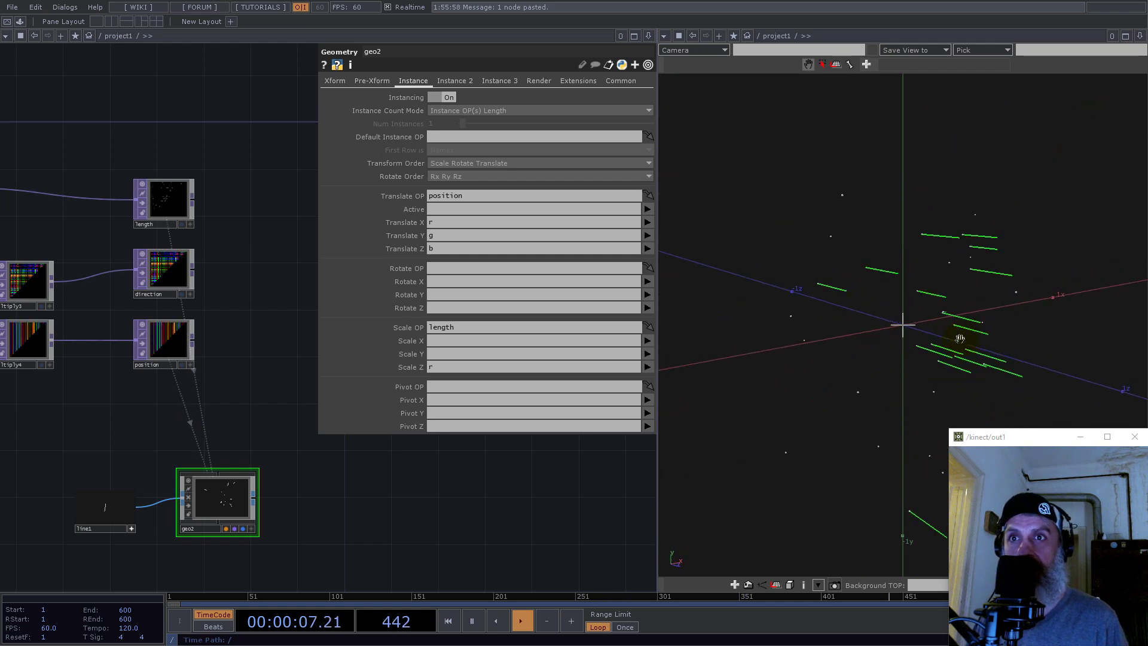
scroll(299, 491, down, 3)
scroll(299, 496, up, 3)
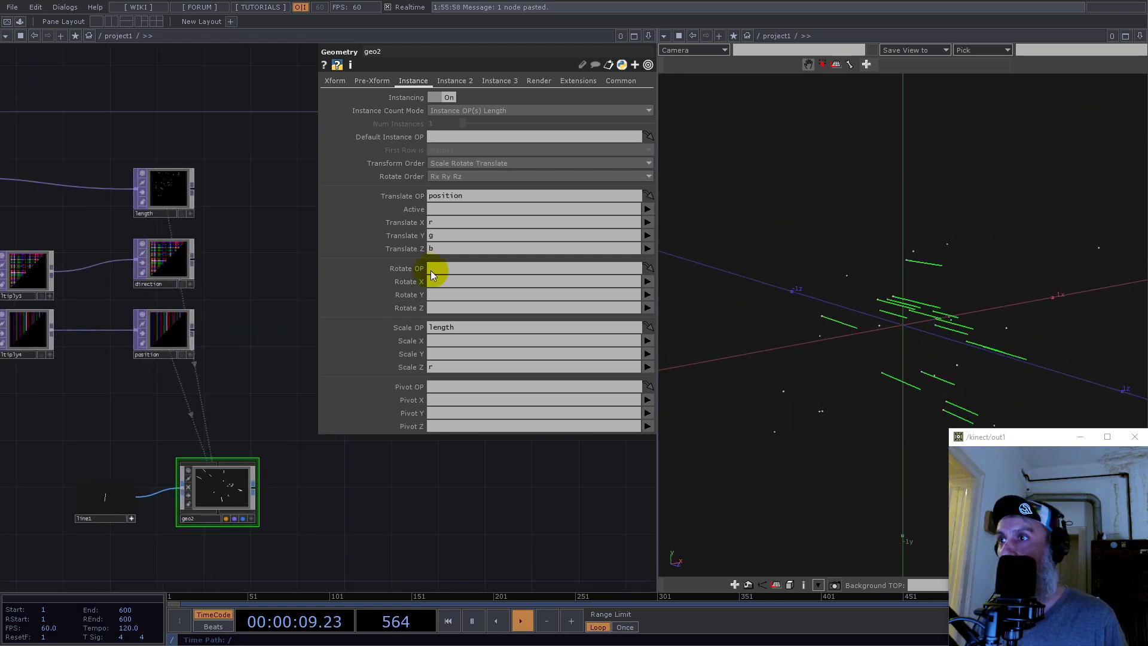
click(454, 81)
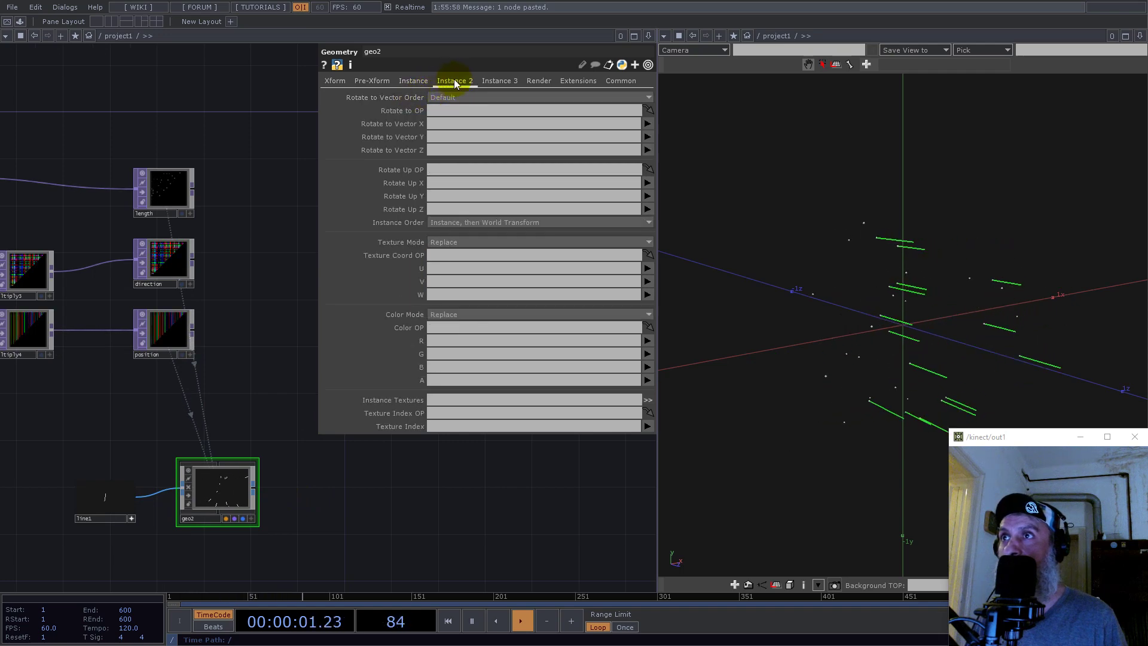
drag(157, 263, 446, 111)
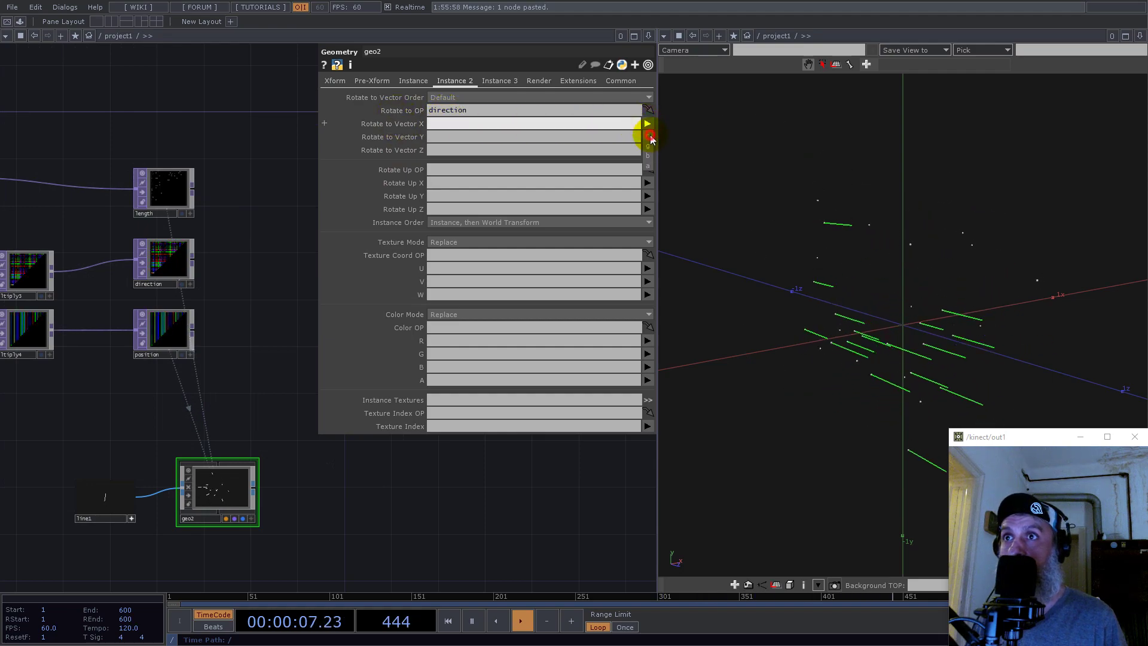
click(648, 137)
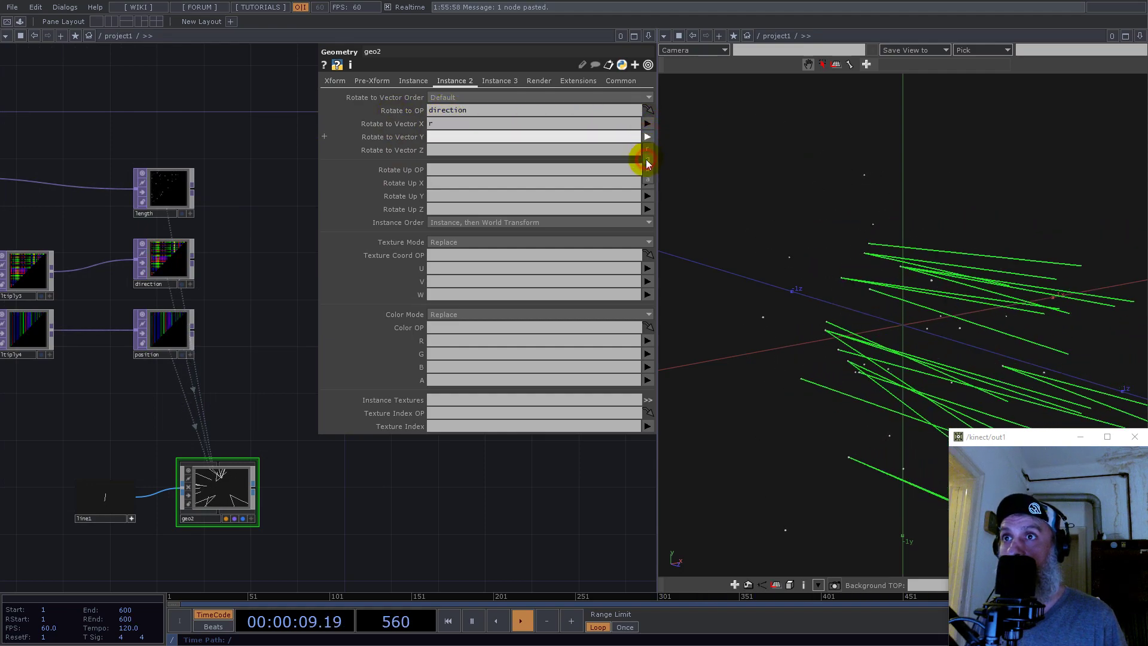
click(648, 159)
click(648, 150)
click(648, 181)
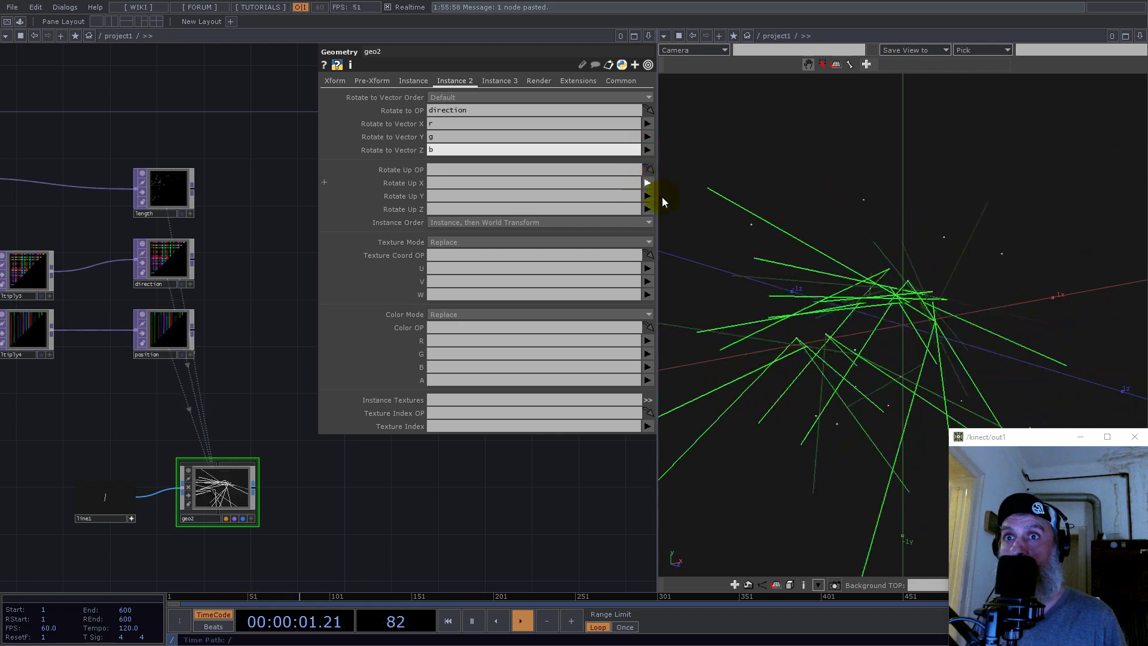
Set geo2's Rotate to Vector Order to Pre-Rot and turn off its node viewer
drag(861, 336, 889, 281)
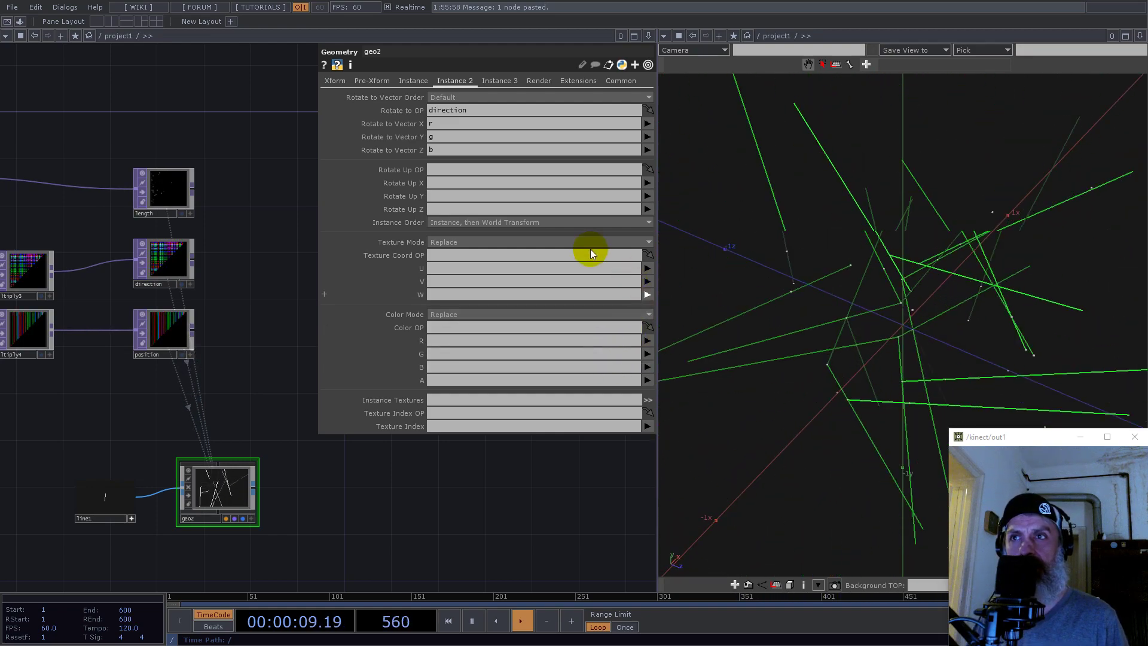
click(444, 97)
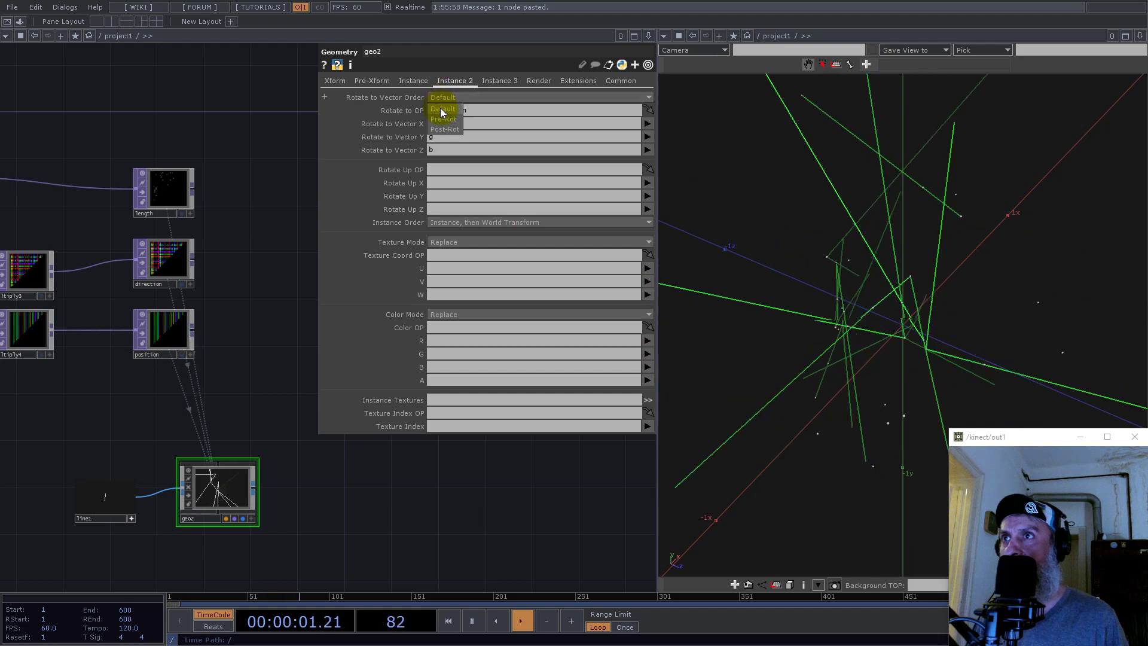
click(444, 120)
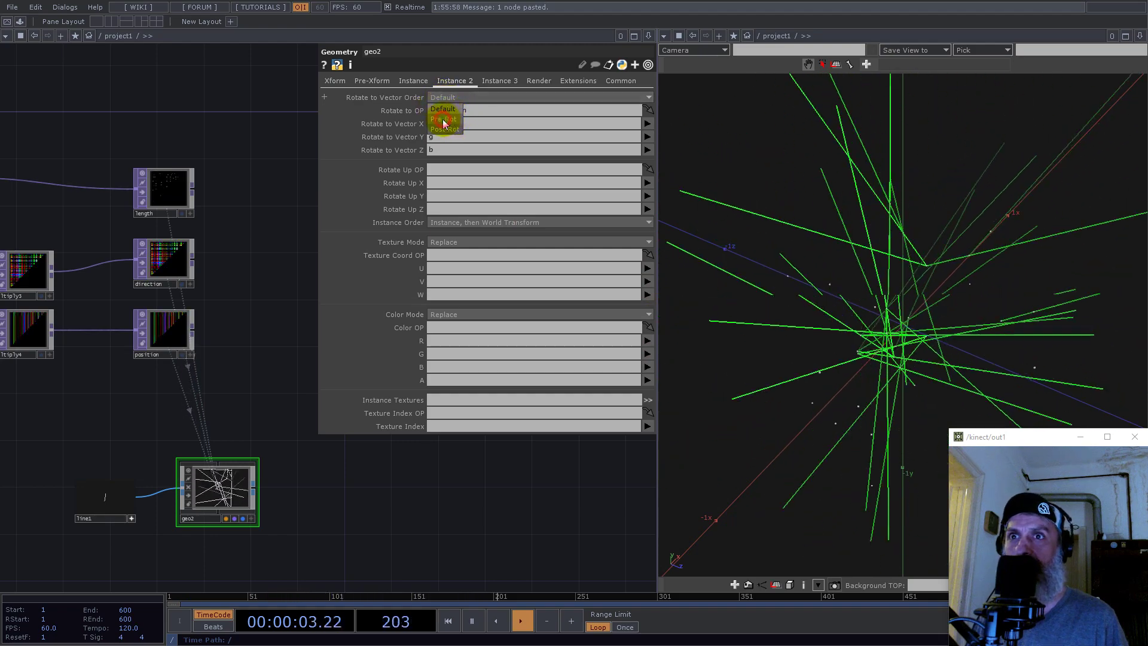
drag(1037, 304, 957, 273)
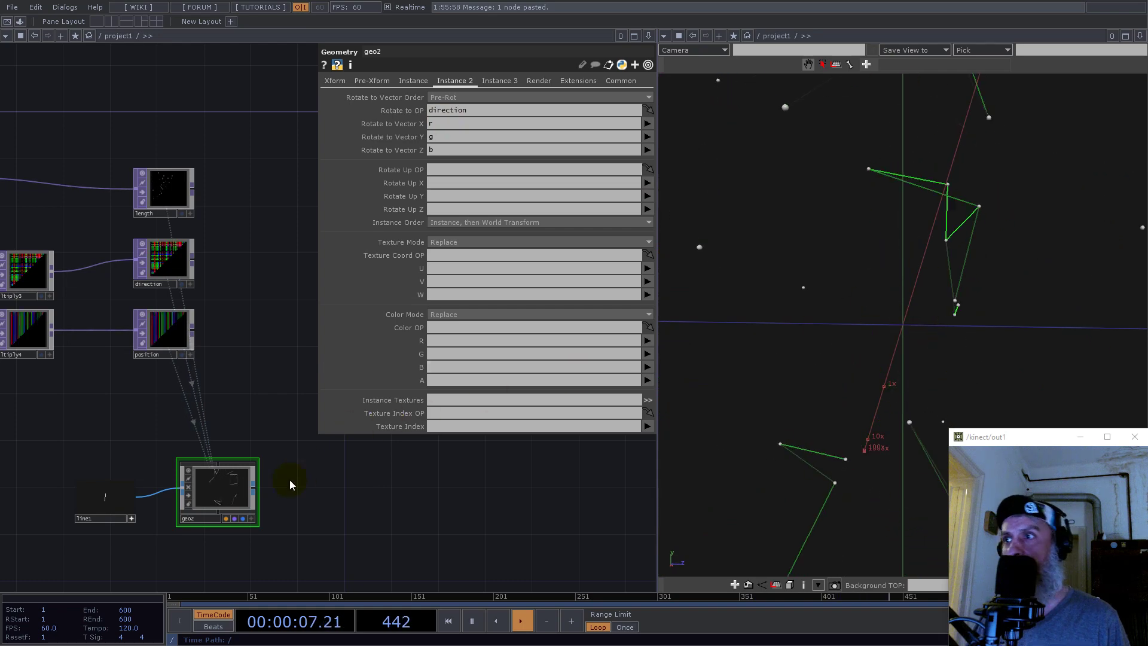
click(190, 471)
drag(295, 495, 289, 415)
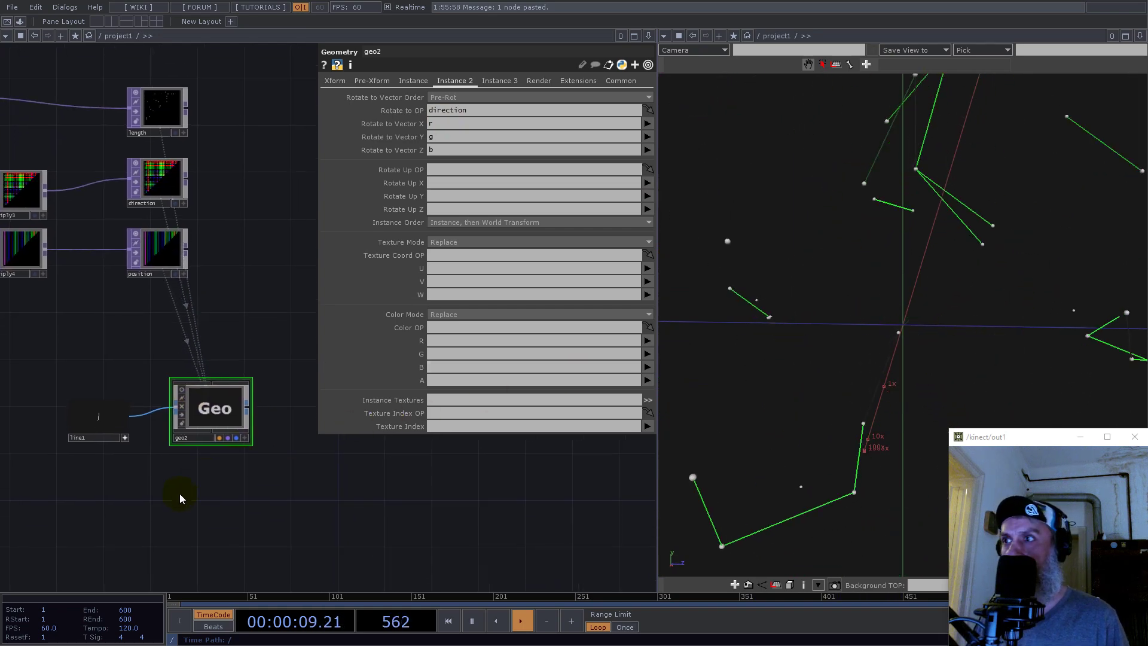
Add a Constant material below geo2 and assign it as the geometry's render material
double_click(177, 505)
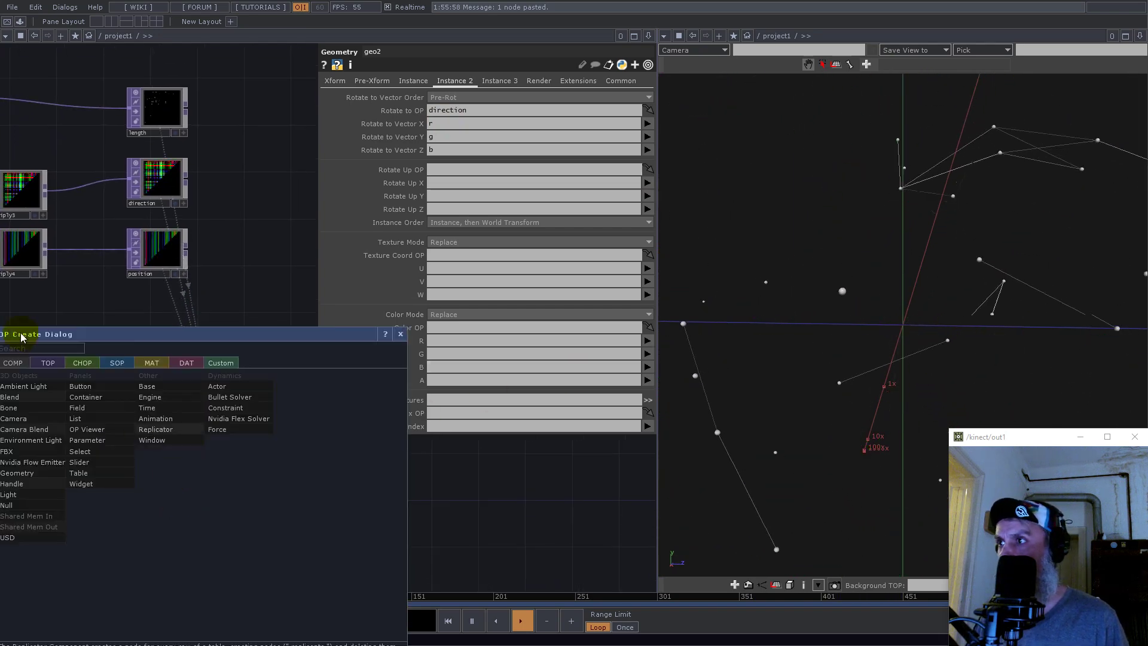
click(155, 367)
click(38, 374)
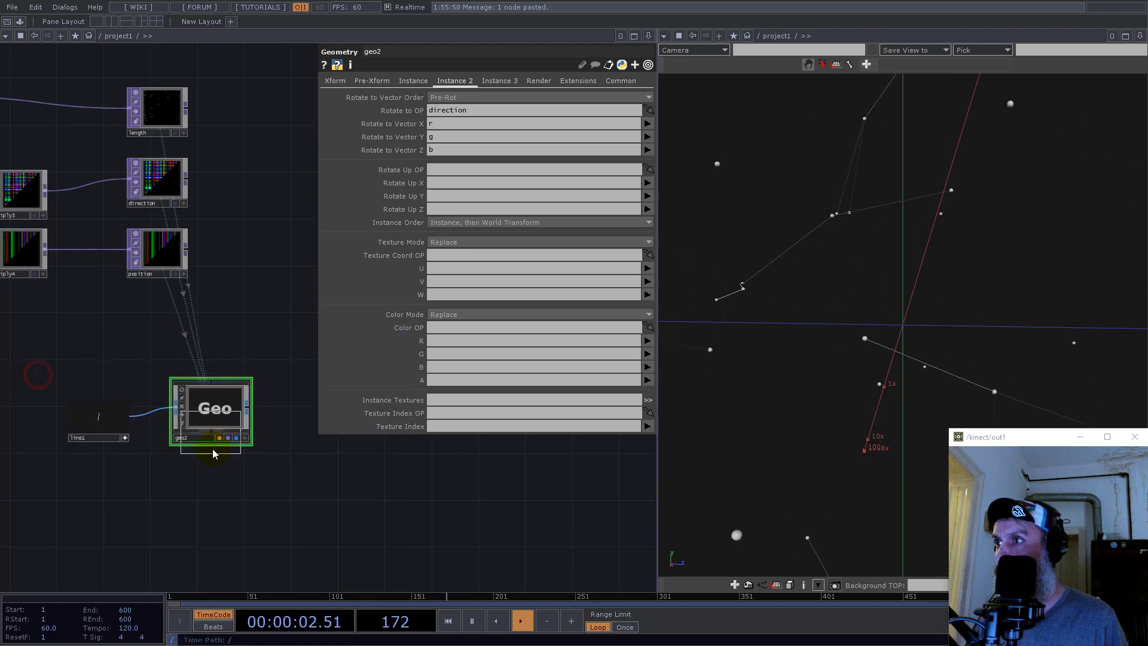
click(207, 490)
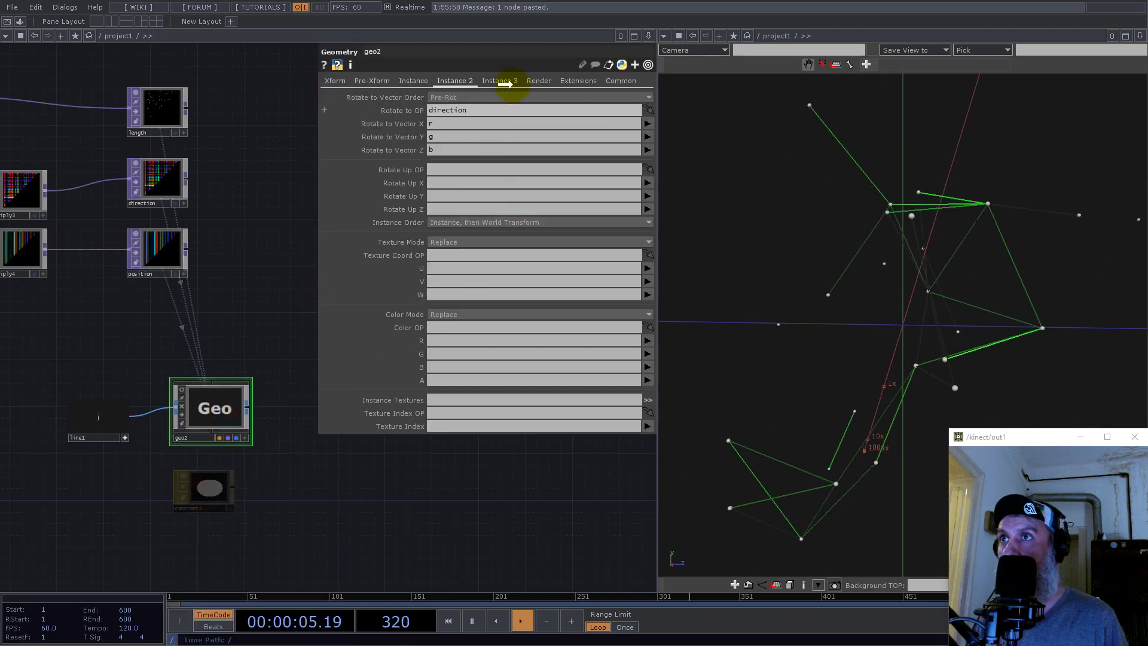
click(537, 82)
drag(537, 84, 510, 99)
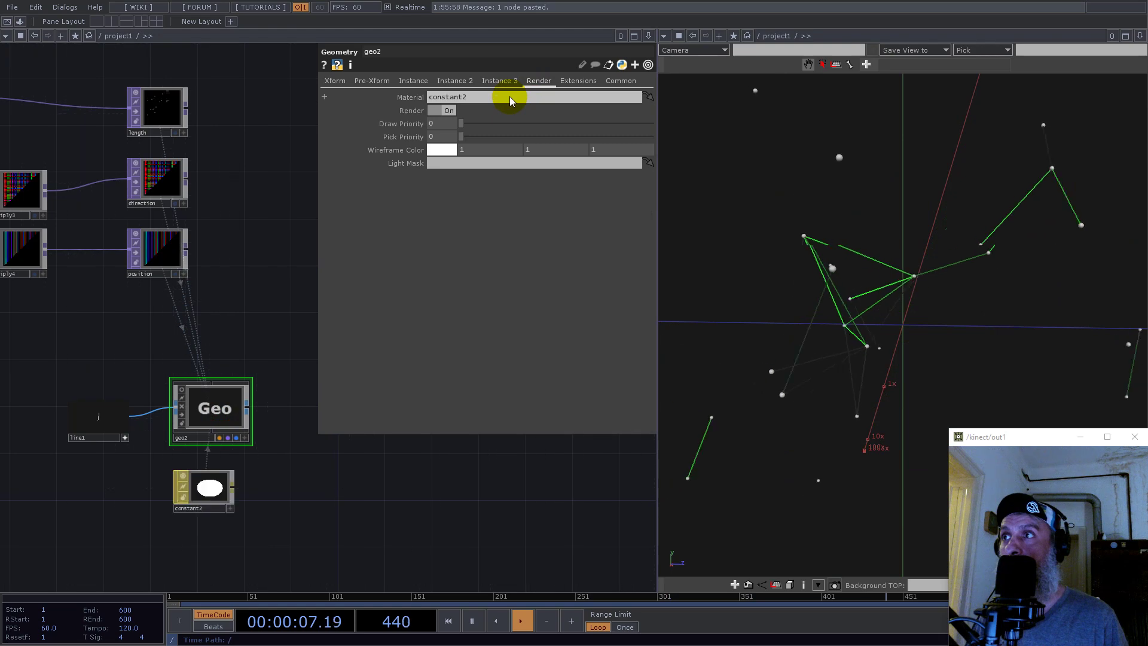
Set the count channel of the constant1 CHOP to 1024
drag(902, 290, 745, 353)
drag(286, 351, 451, 510)
drag(268, 496, 303, 462)
scroll(359, 483, down, 4)
scroll(361, 493, down, 1)
drag(113, 269, 692, 389)
scroll(369, 528, up, 5)
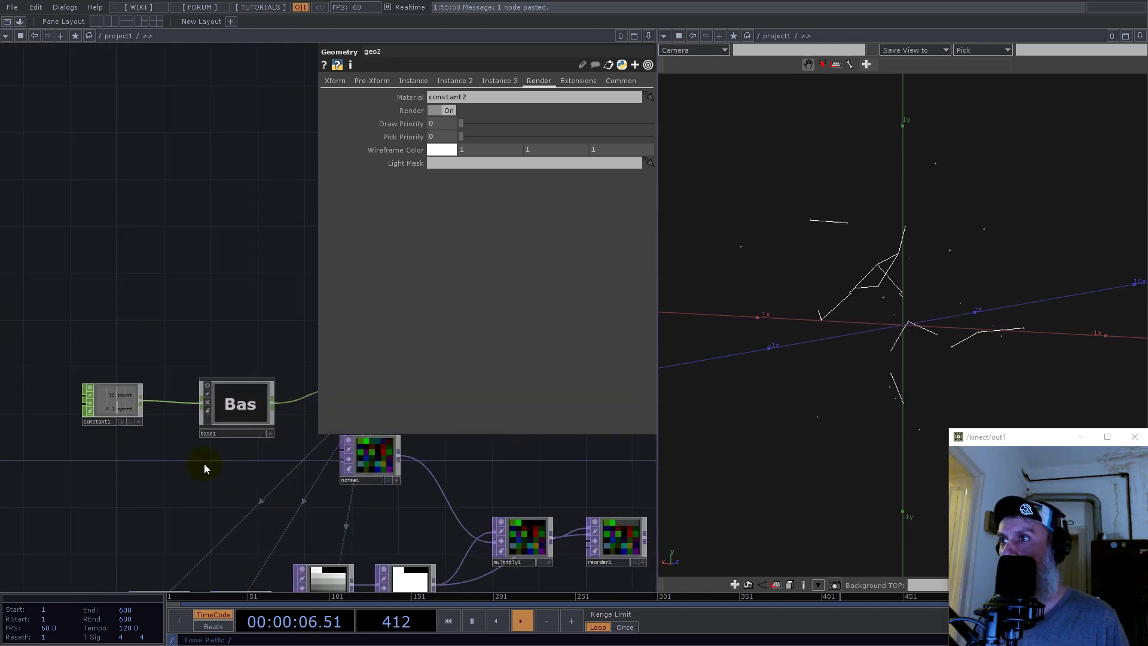
click(122, 407)
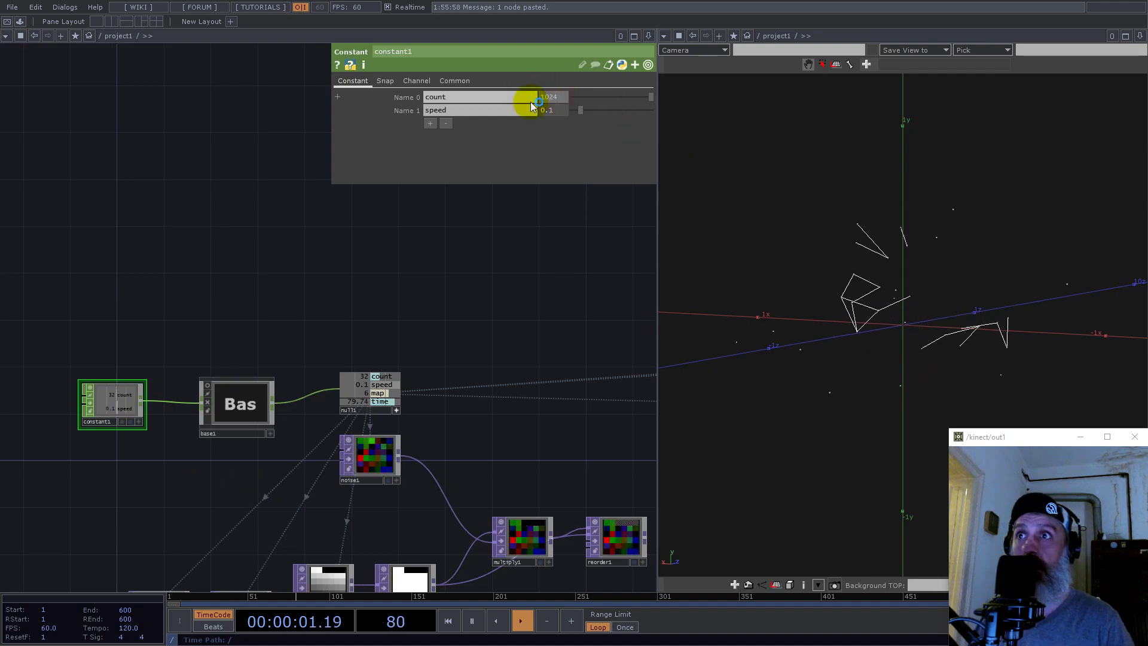
scroll(960, 317, up, 3)
drag(951, 321, 783, 349)
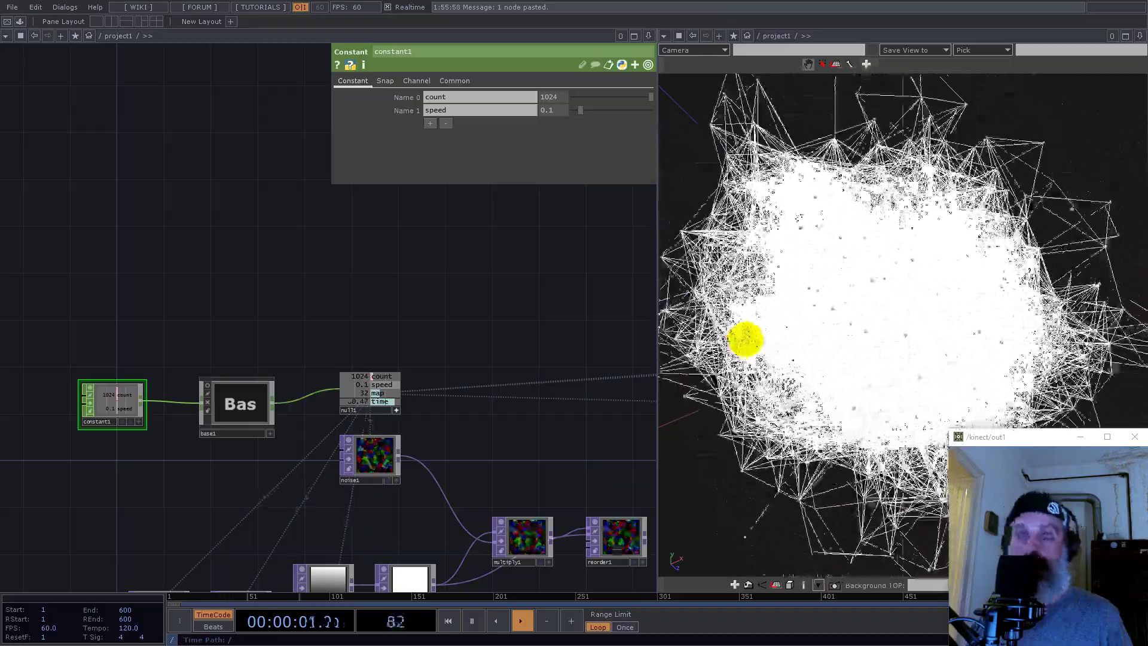
drag(724, 332, 656, 290)
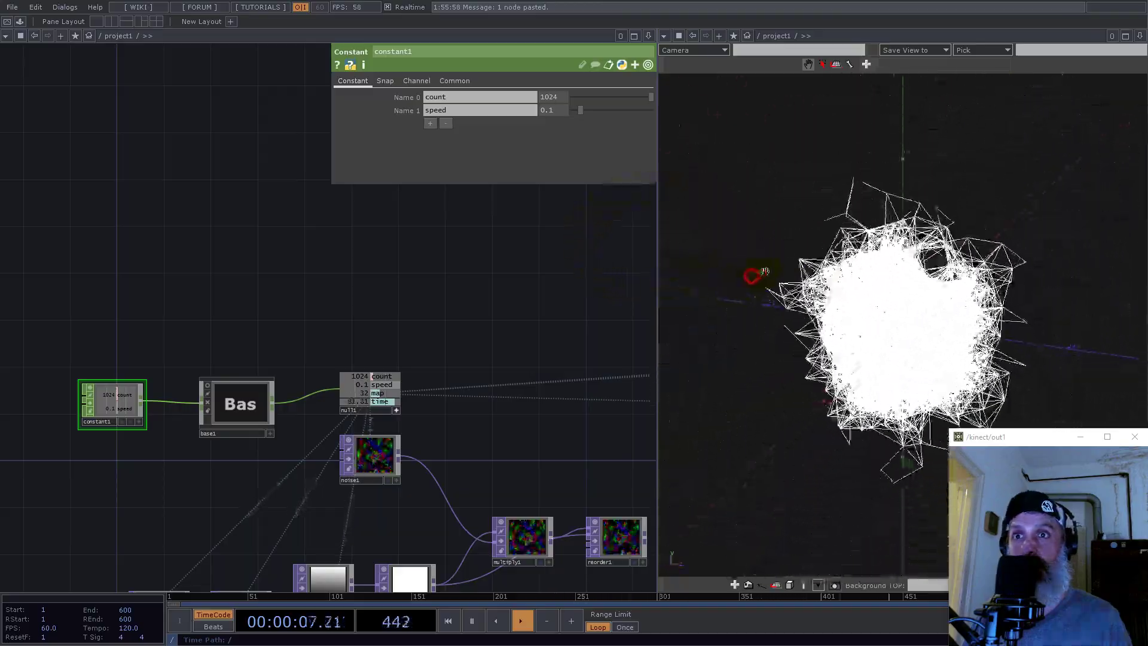
Examine the masked texture in multiply3 and the surrounding network at the higher point count
scroll(230, 298, down, 6)
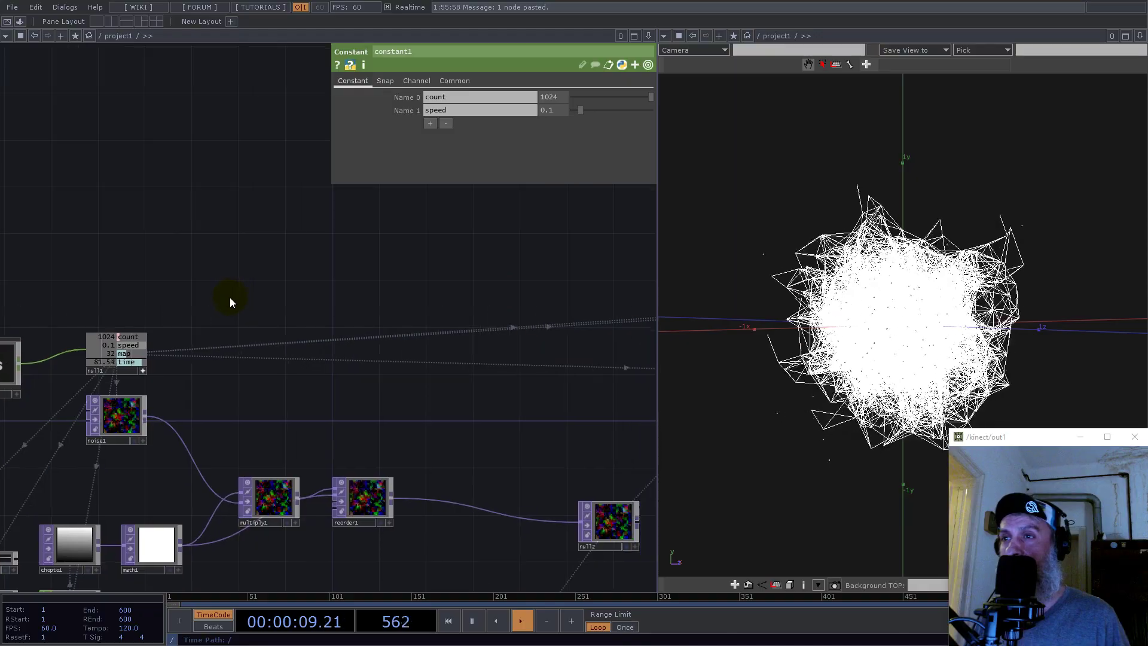
drag(495, 367, 240, 400)
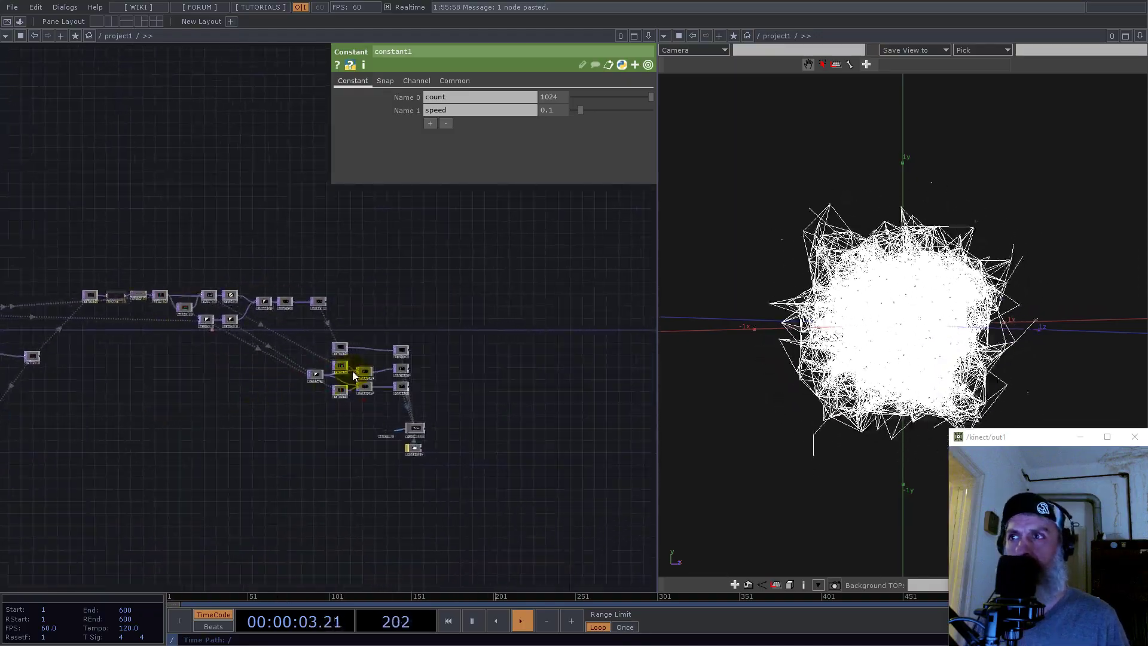
scroll(353, 371, up, 6)
drag(104, 395, 476, 389)
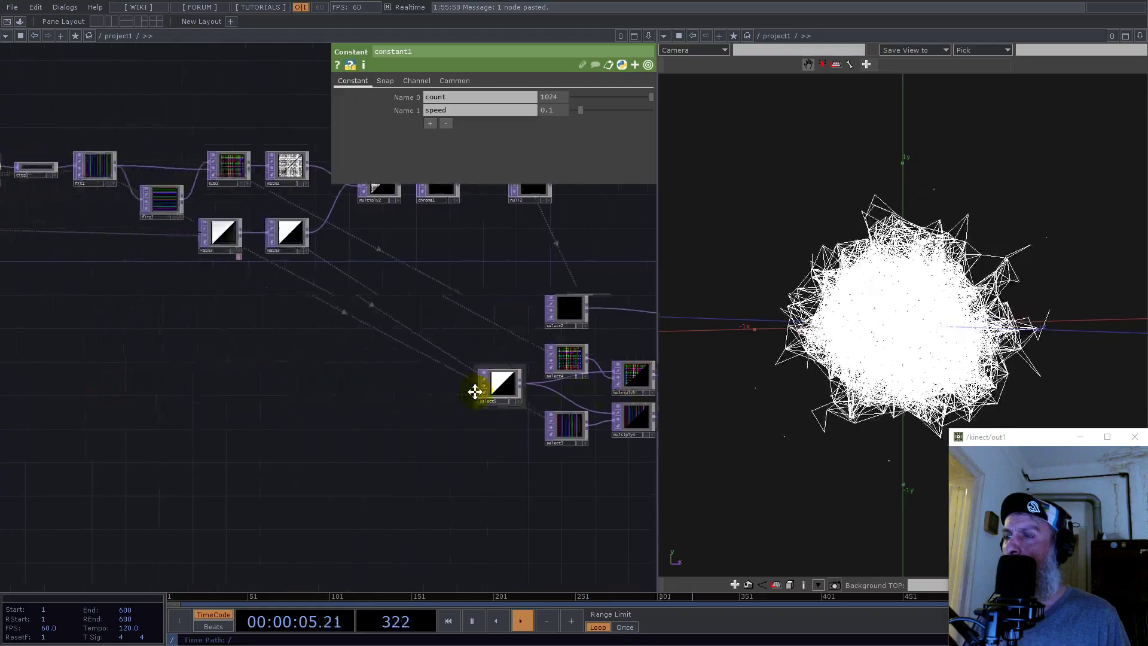
drag(418, 357, 192, 351)
scroll(456, 436, up, 10)
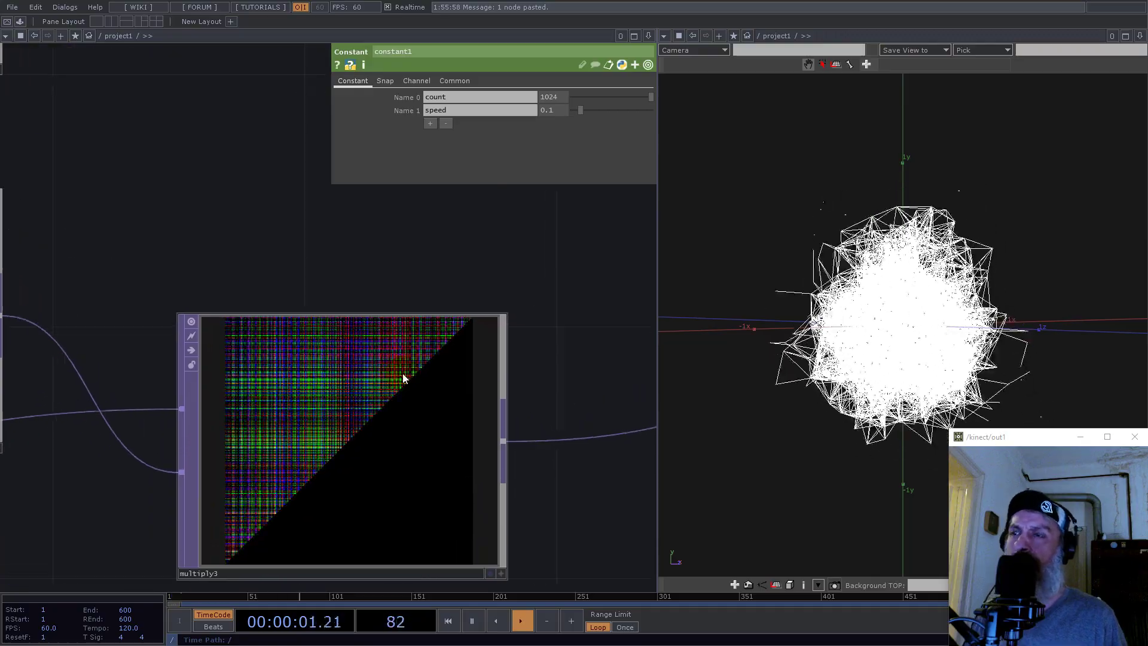
scroll(404, 374, down, 10)
scroll(406, 375, down, 3)
Set the chroma1 Chroma Key's value range to a minimum of 0 and a maximum of 0.092
scroll(293, 272, up, 8)
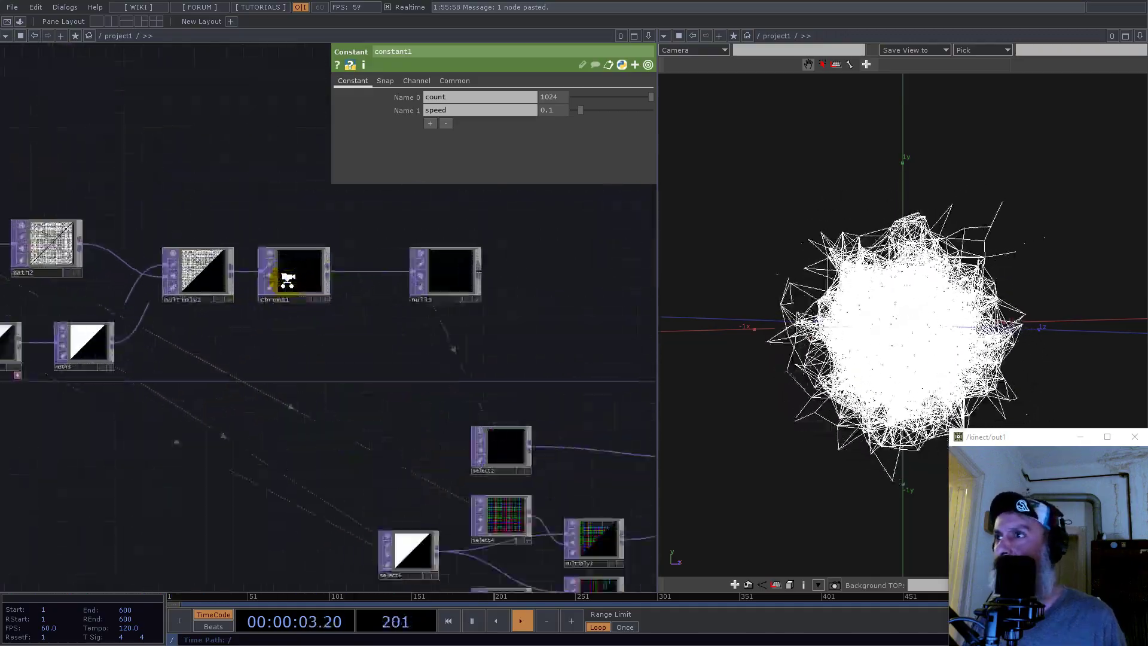
click(293, 271)
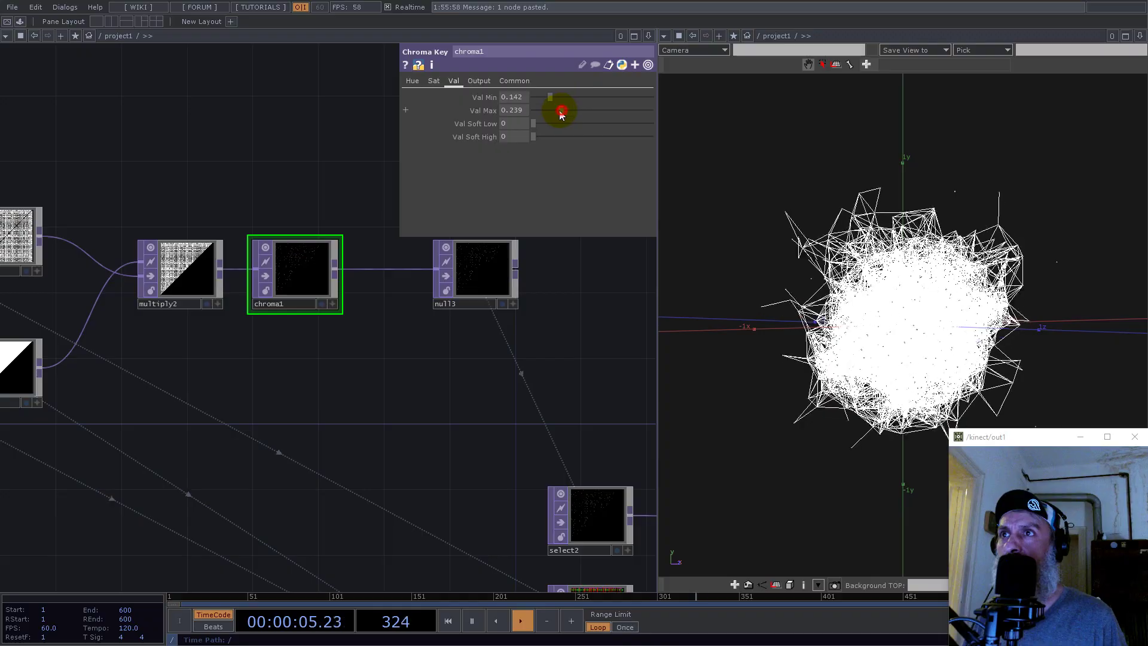
mouse_move(550, 97)
mouse_down()
mouse_move(515, 92)
mouse_move(544, 111)
mouse_up()
scroll(987, 306, up, 4)
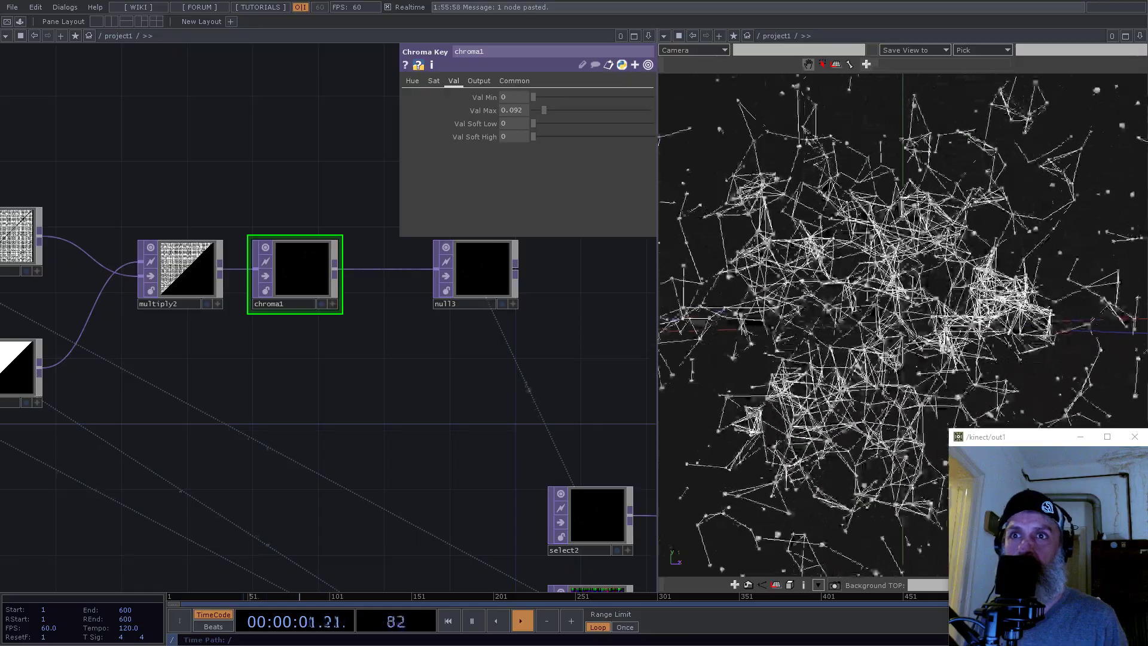
Branch a Limit TOP off select3 and turn on its Normalize option
scroll(318, 359, down, 6)
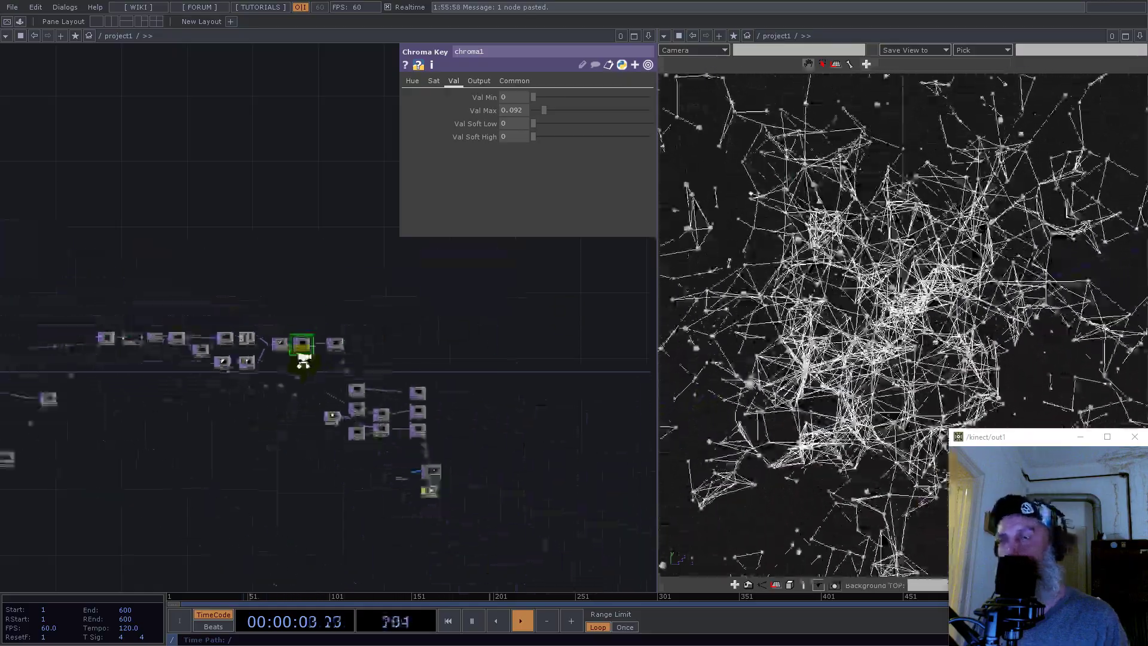
scroll(321, 398, up, 5)
drag(370, 320, 278, 394)
scroll(282, 382, up, 4)
scroll(296, 350, down, 3)
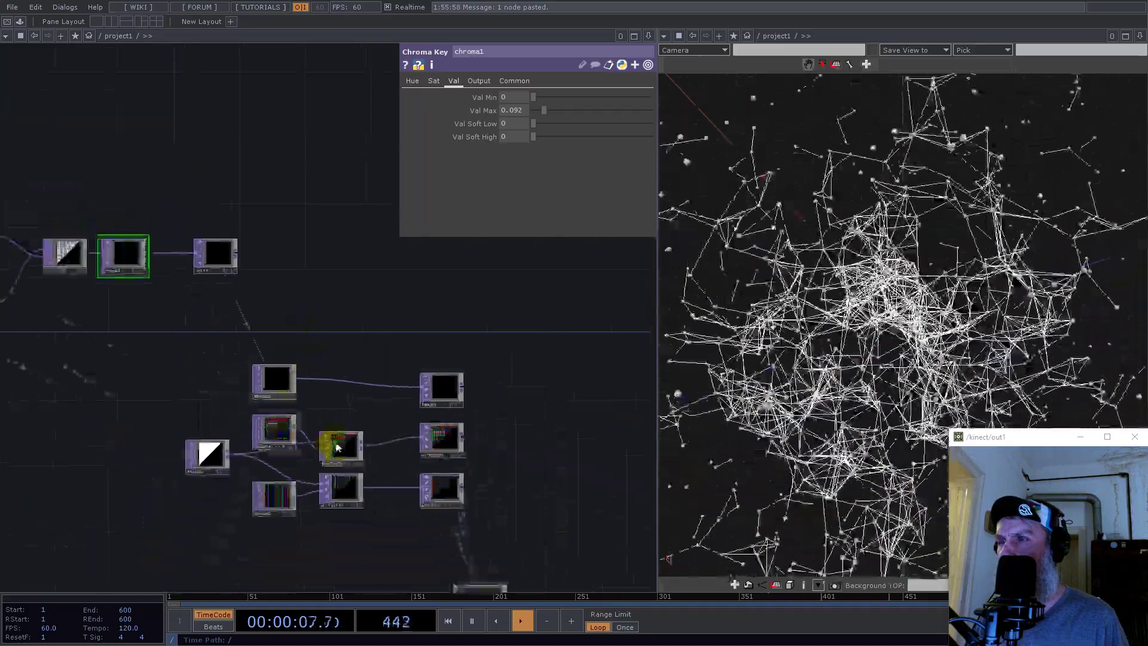
drag(369, 532, 405, 290)
drag(330, 323, 304, 332)
scroll(315, 338, up, 5)
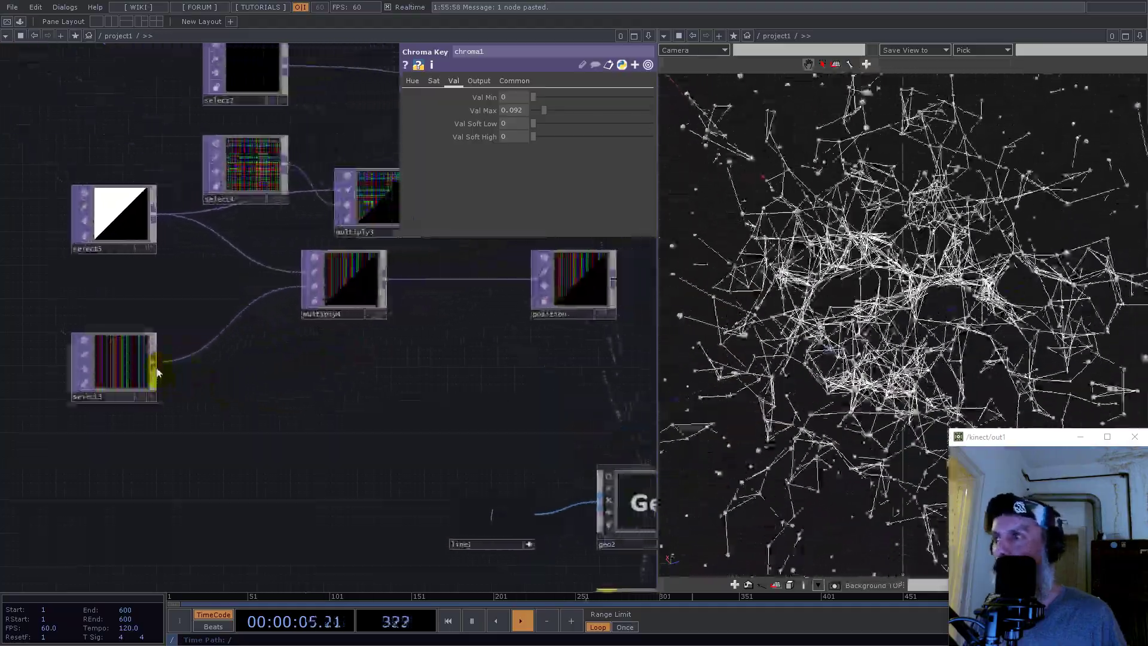
right_click(156, 366)
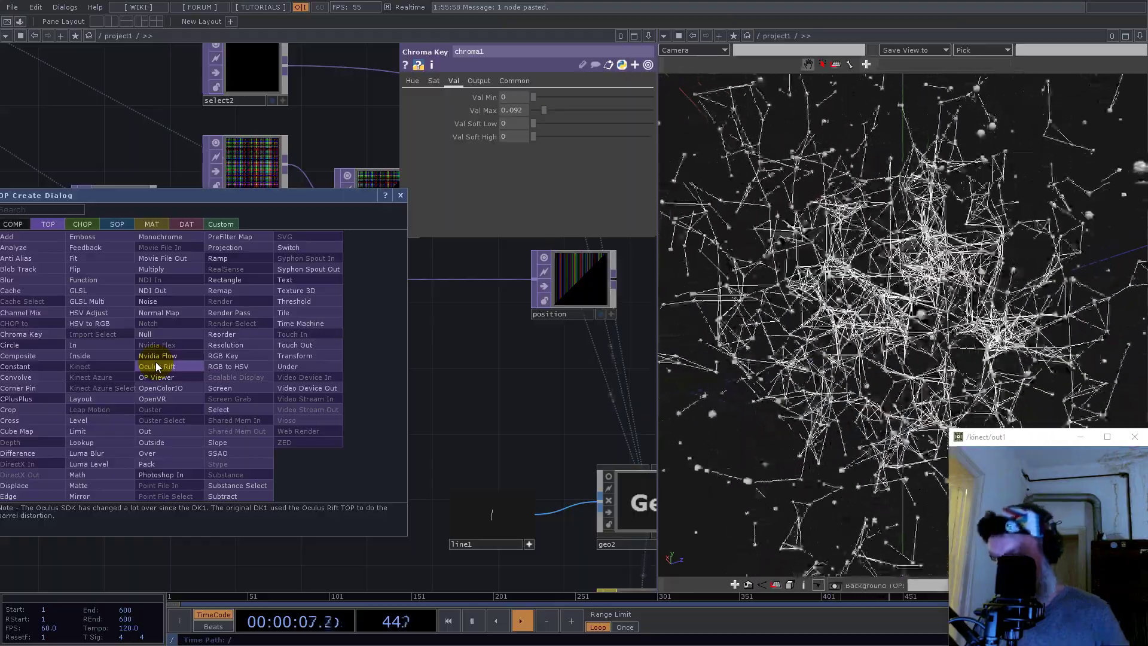
click(156, 366)
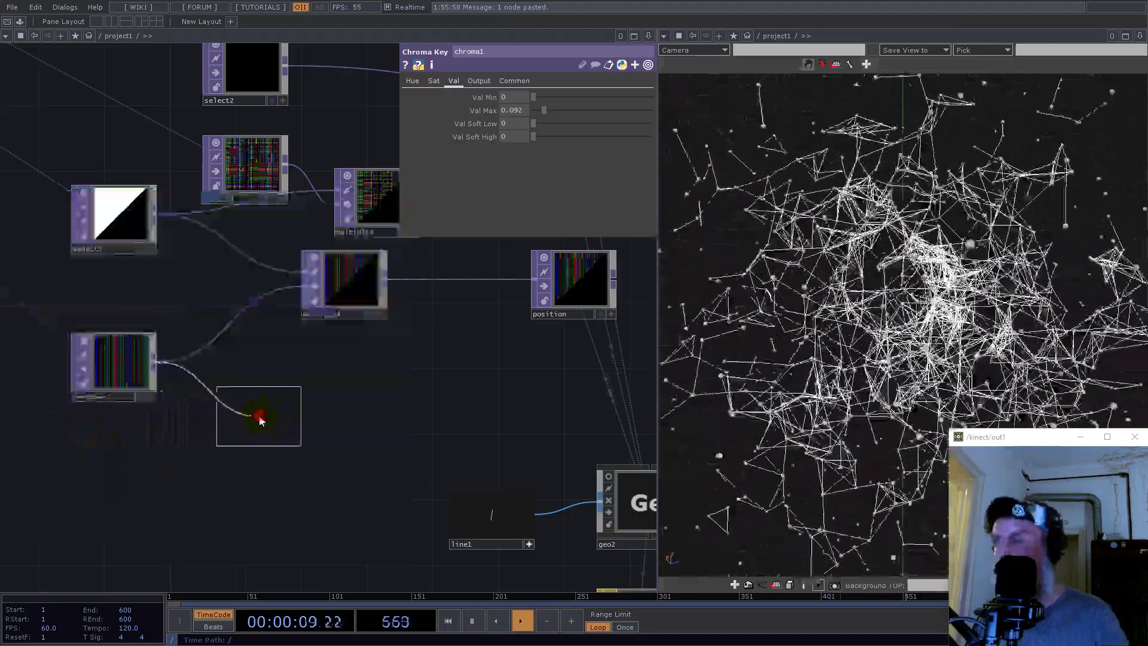
click(260, 421)
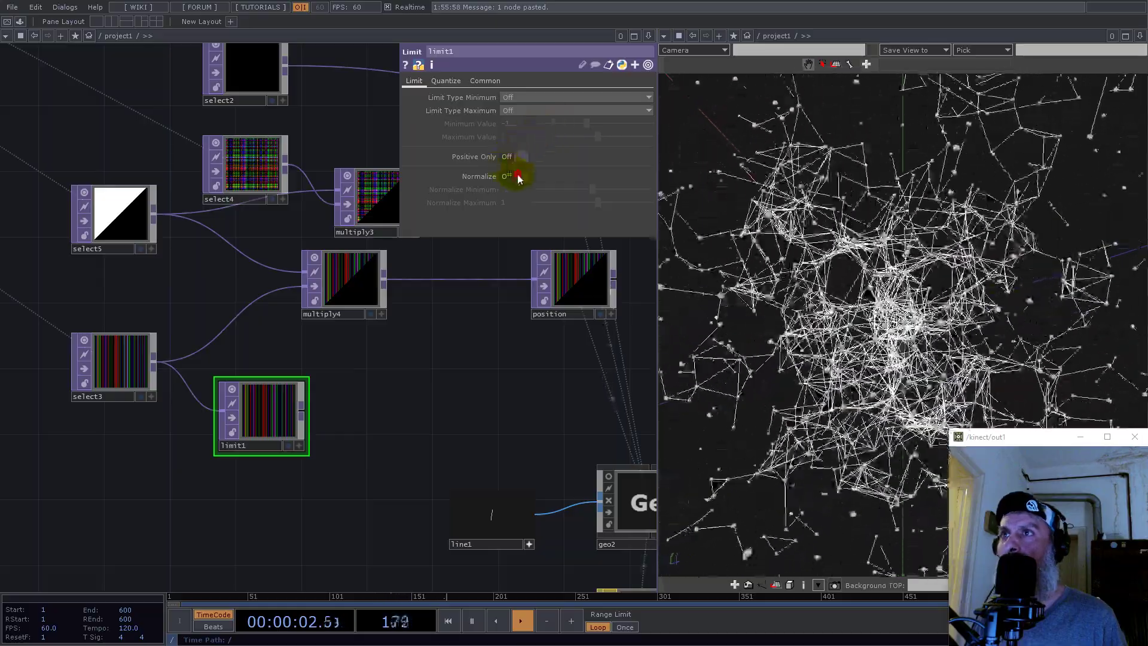
click(518, 177)
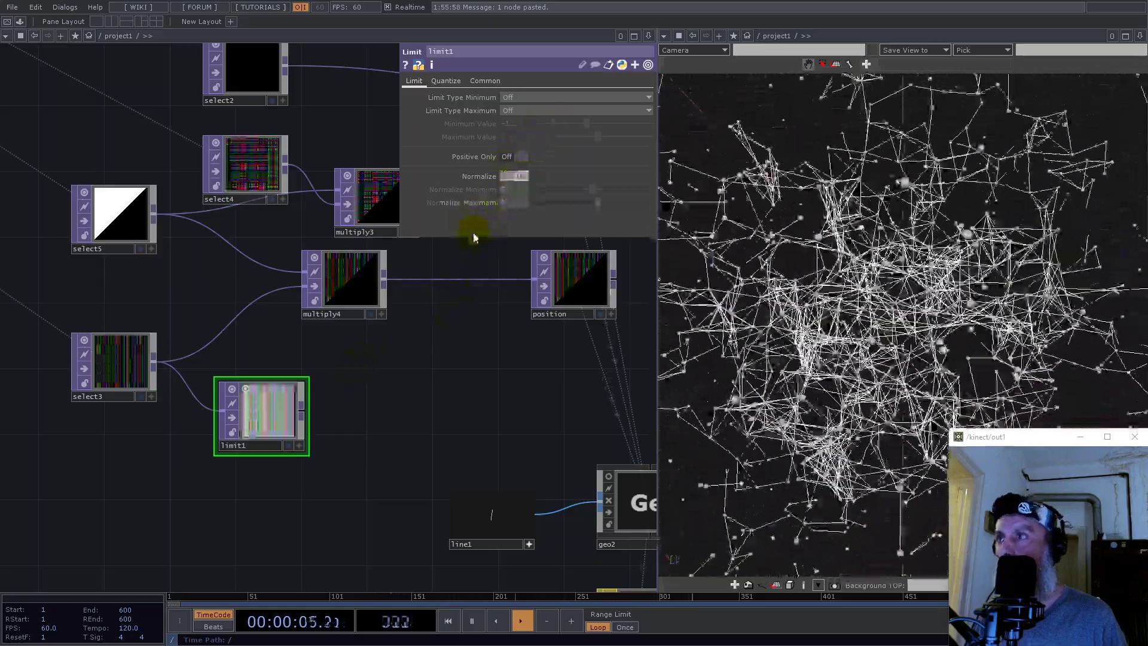
Add a Multiply TOP beside limit1 that combines the select5 mask with the limit1 output
right_click(157, 223)
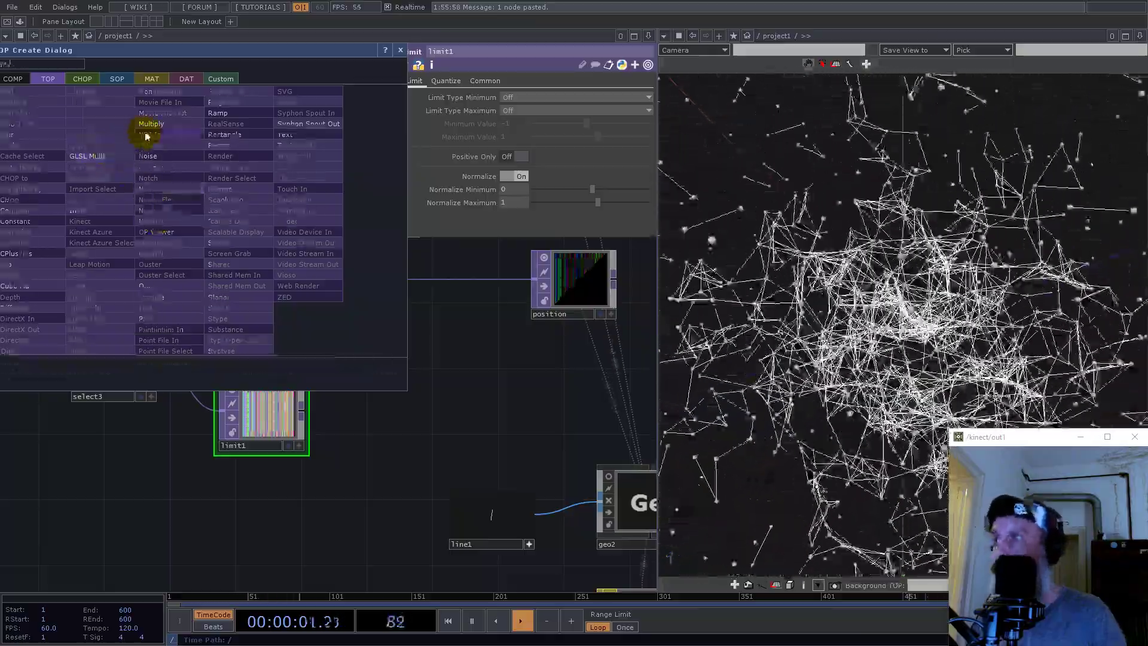
click(147, 124)
click(409, 415)
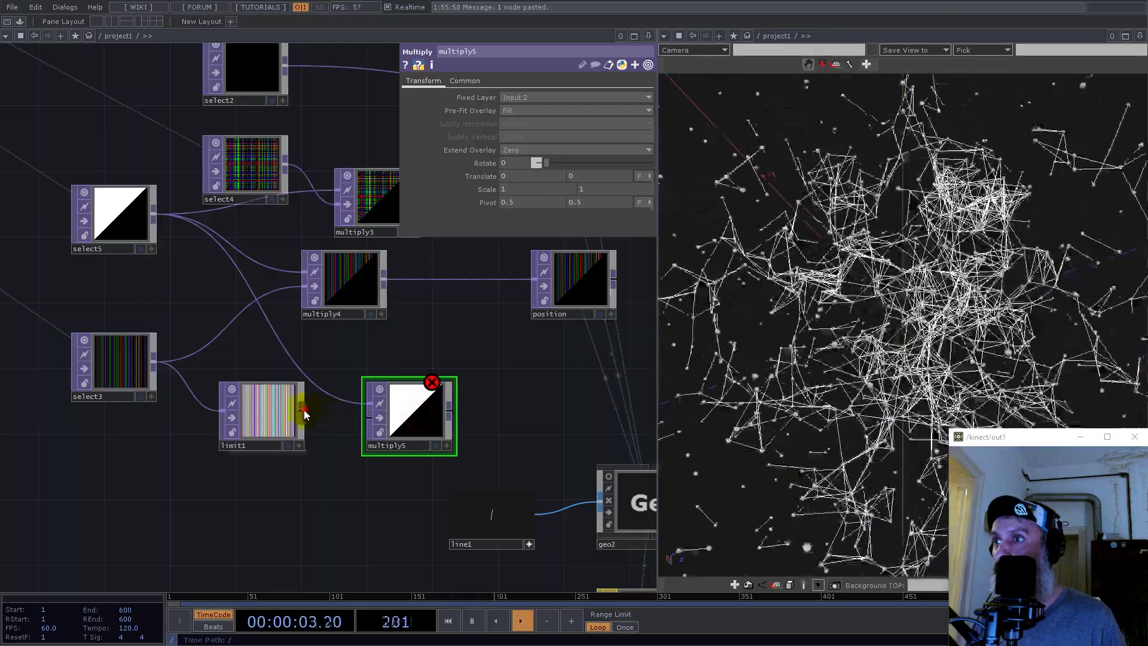
drag(356, 425, 418, 425)
Append a Null TOP to multiply5, align it below the position null and rename it color
click(452, 415)
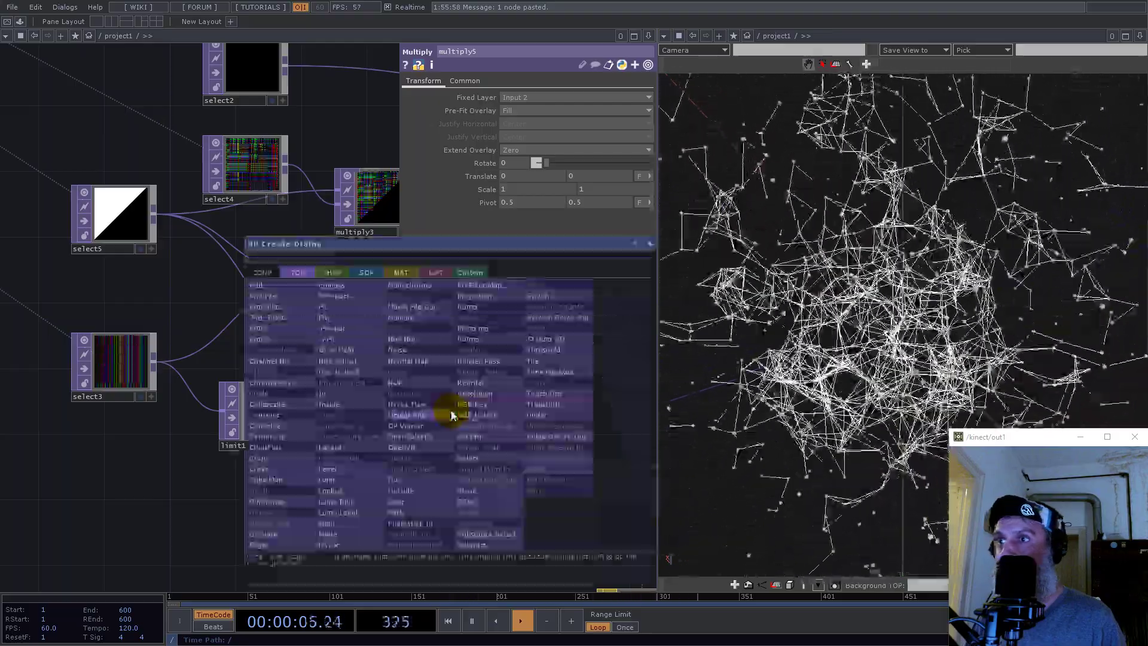
click(397, 371)
click(573, 416)
drag(522, 351, 311, 428)
click(338, 524)
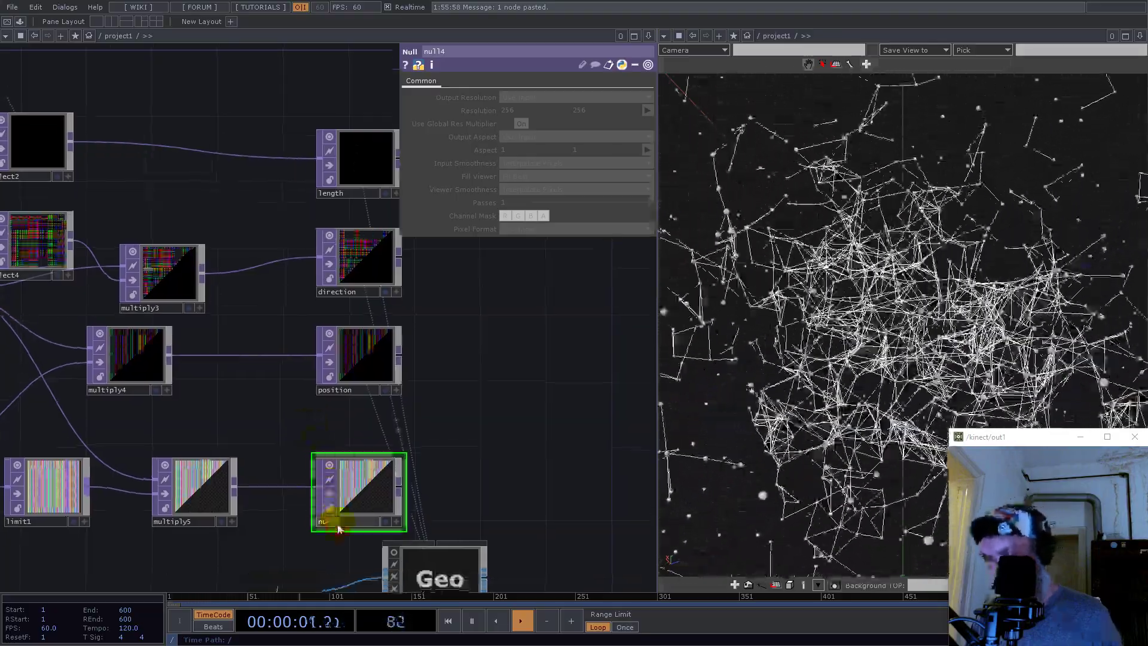
Select the length, direction, position and color nulls and give their nodes the magenta node color
scroll(329, 477, down, 2)
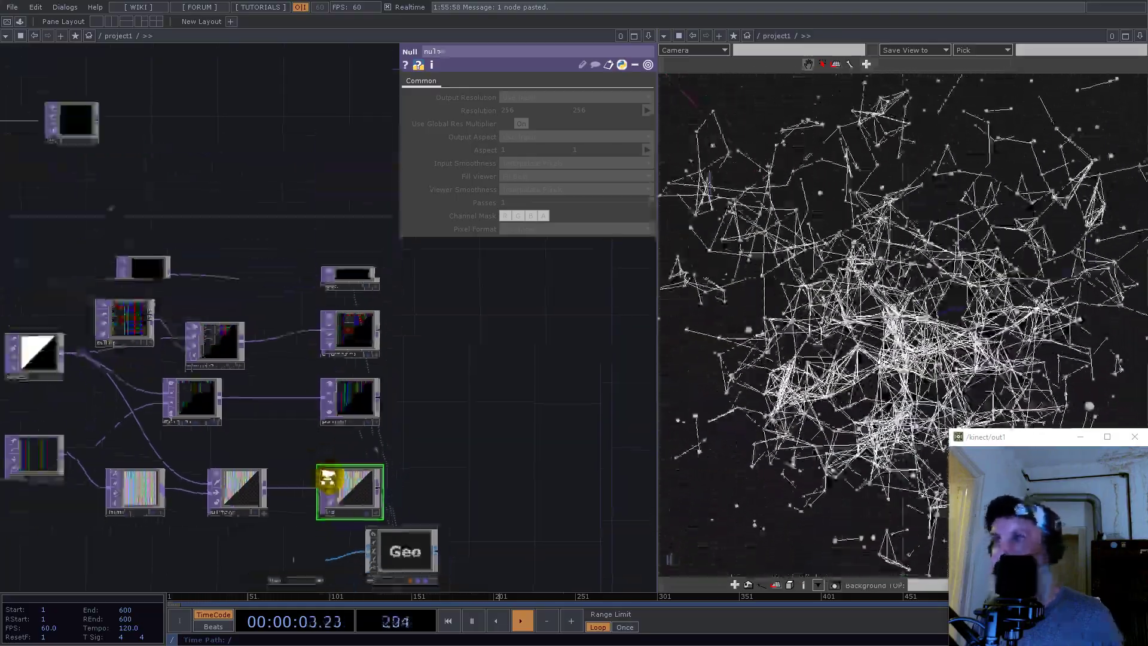
scroll(327, 477, down, 2)
right_drag(301, 261, 351, 492)
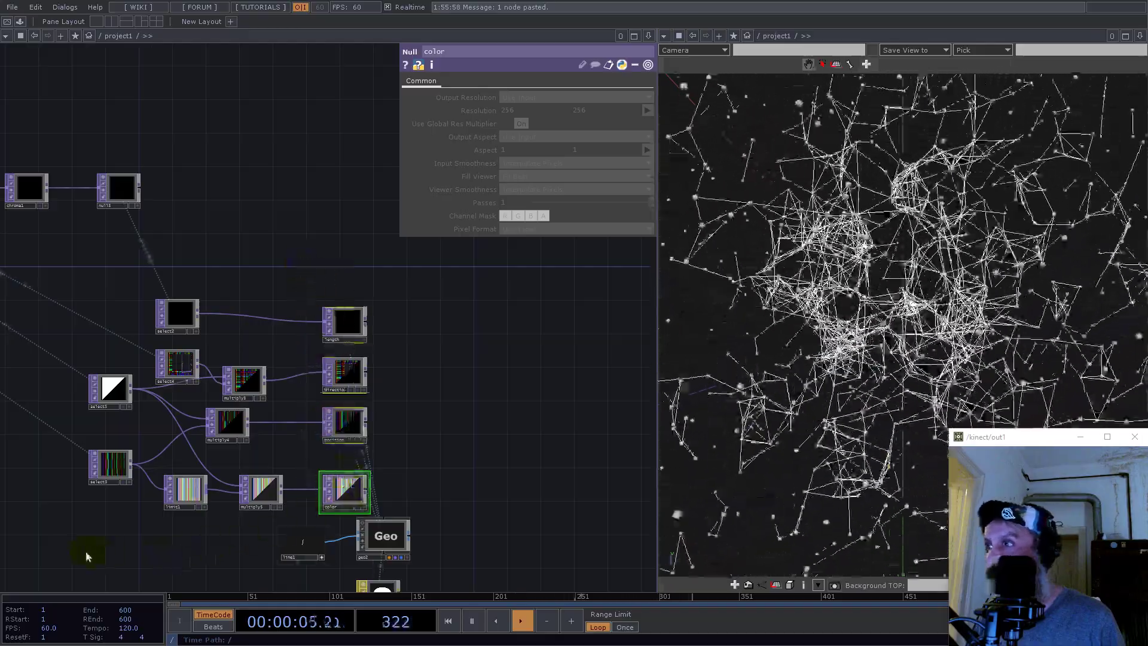
key(c)
click(34, 577)
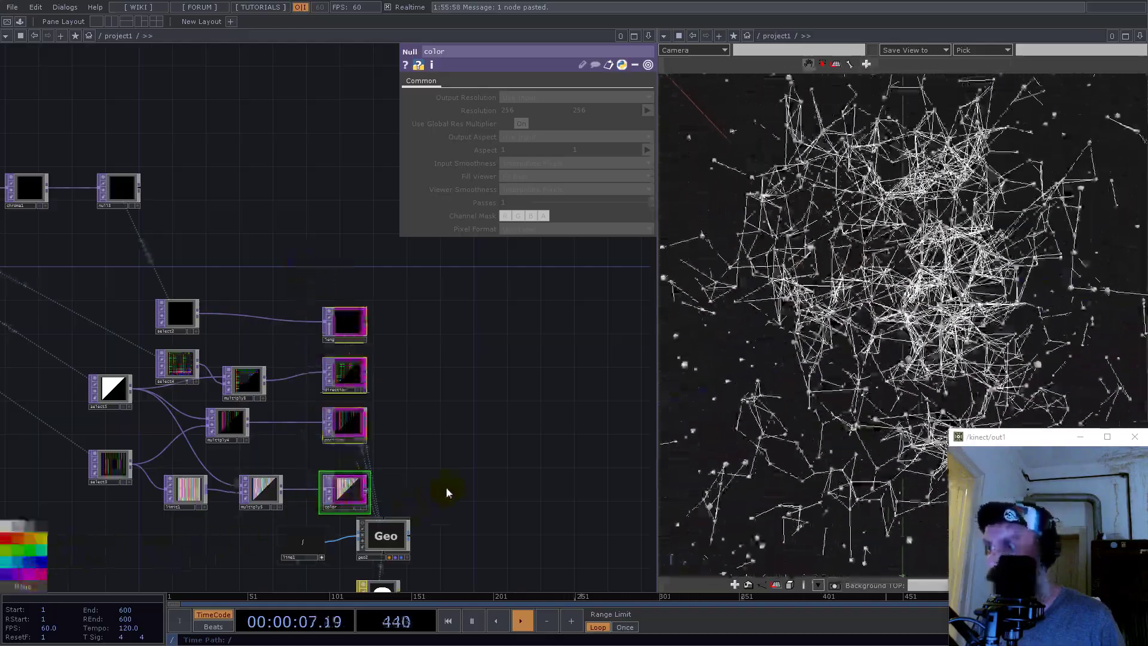
Move geo2, line1 and the constant2 material clear of the color null, and deactivate line1's viewer
drag(446, 492, 448, 476)
drag(387, 526, 456, 508)
click(324, 541)
drag(307, 525, 350, 526)
drag(379, 575, 448, 557)
Assign the color null as geo2's instance Color OP and map R, G and B to its r, g and b channels
click(453, 499)
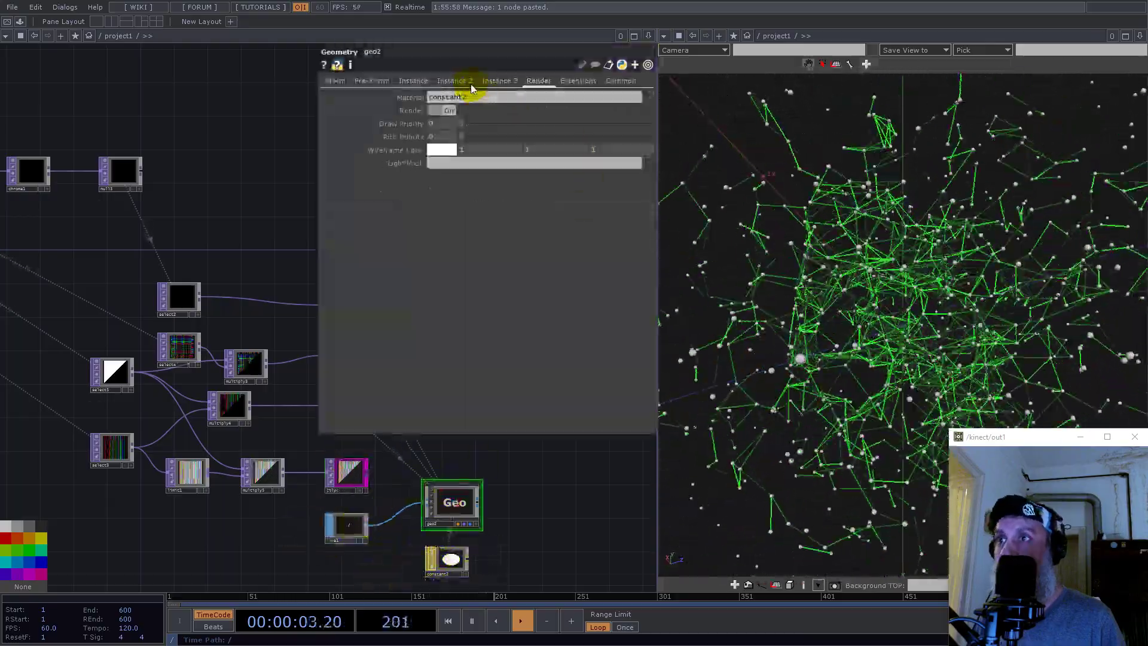
click(458, 81)
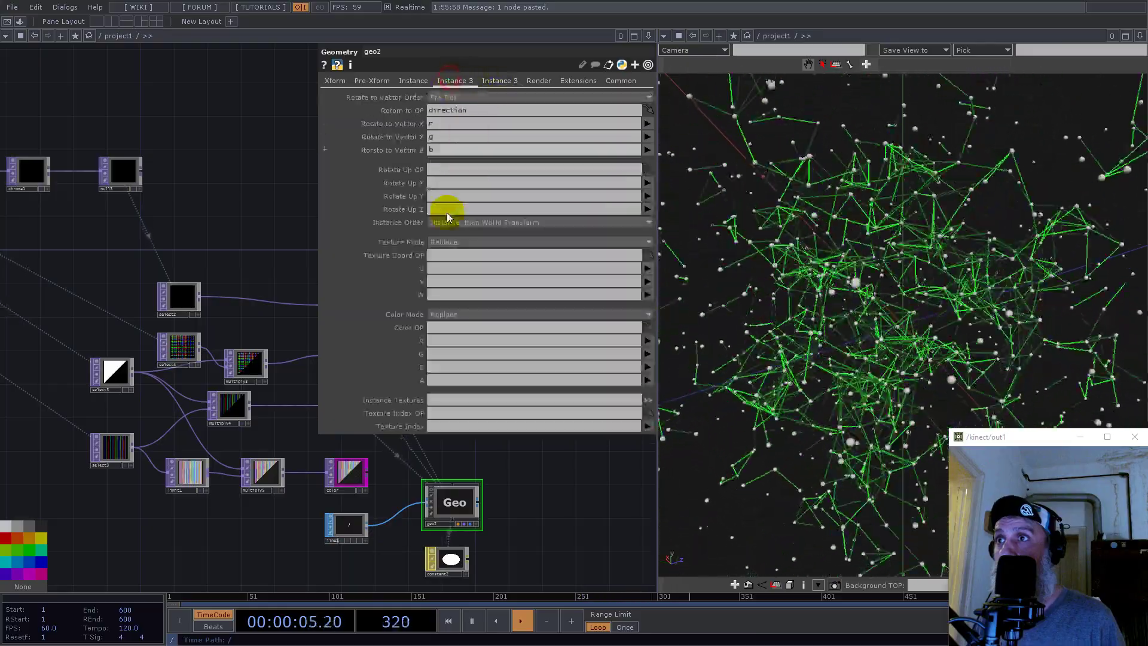
drag(349, 471, 449, 328)
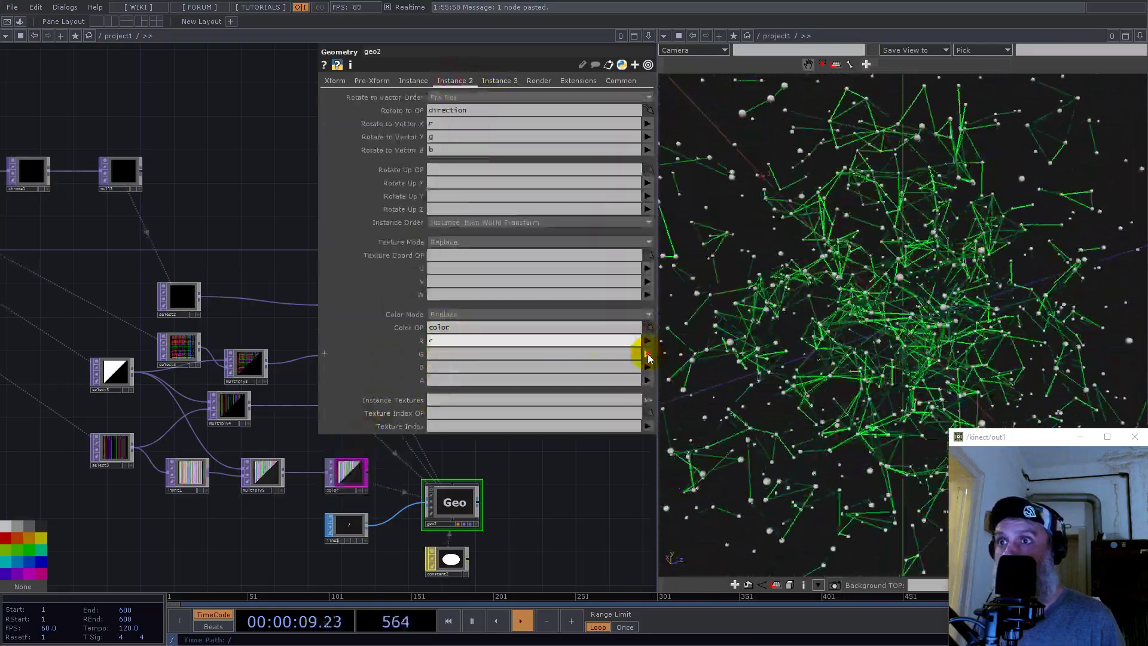
click(648, 355)
click(645, 355)
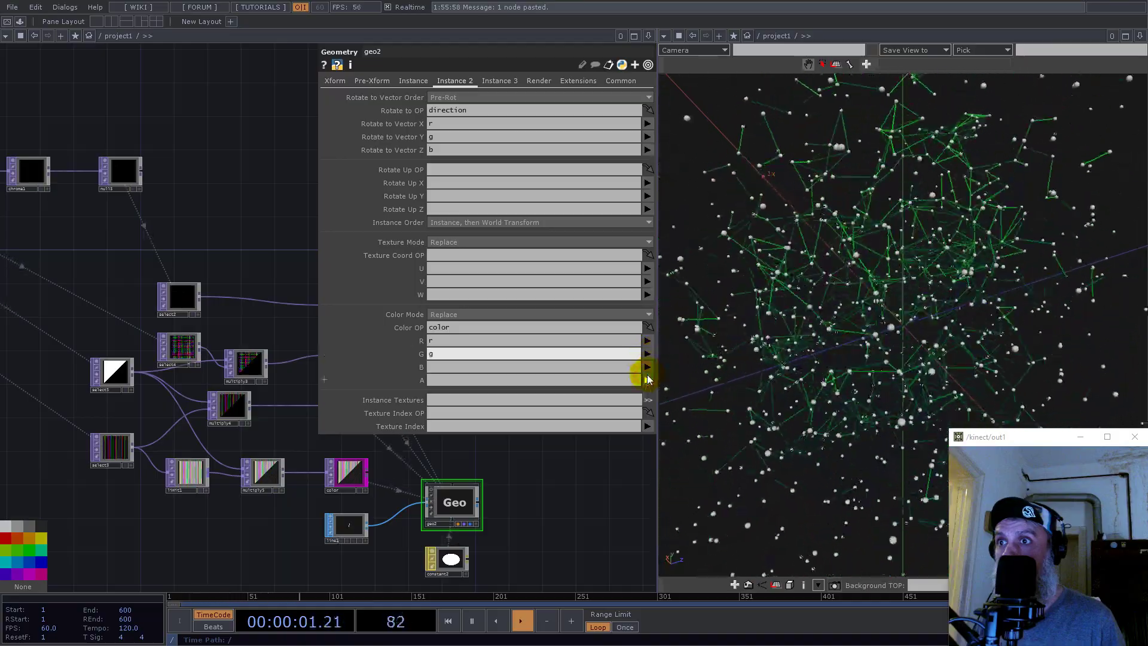
click(647, 368)
click(647, 398)
Set the speed channel of the constant1 CHOP to 0.01
drag(882, 334, 700, 287)
scroll(195, 381, down, 1)
middle_drag(195, 381, 151, 292)
drag(146, 287, 600, 361)
drag(270, 348, 101, 396)
scroll(177, 440, up, 6)
drag(282, 348, 142, 370)
scroll(165, 433, up, 3)
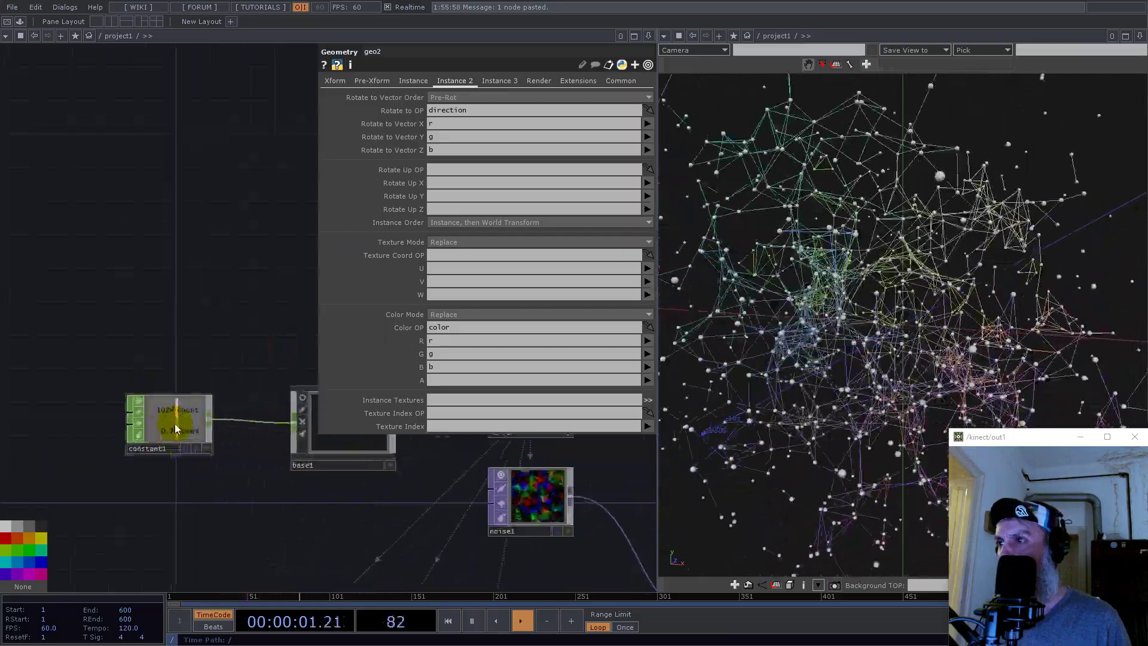
click(175, 428)
text(0.01)
key(Return)
drag(983, 265, 818, 351)
scroll(819, 350, down, 4)
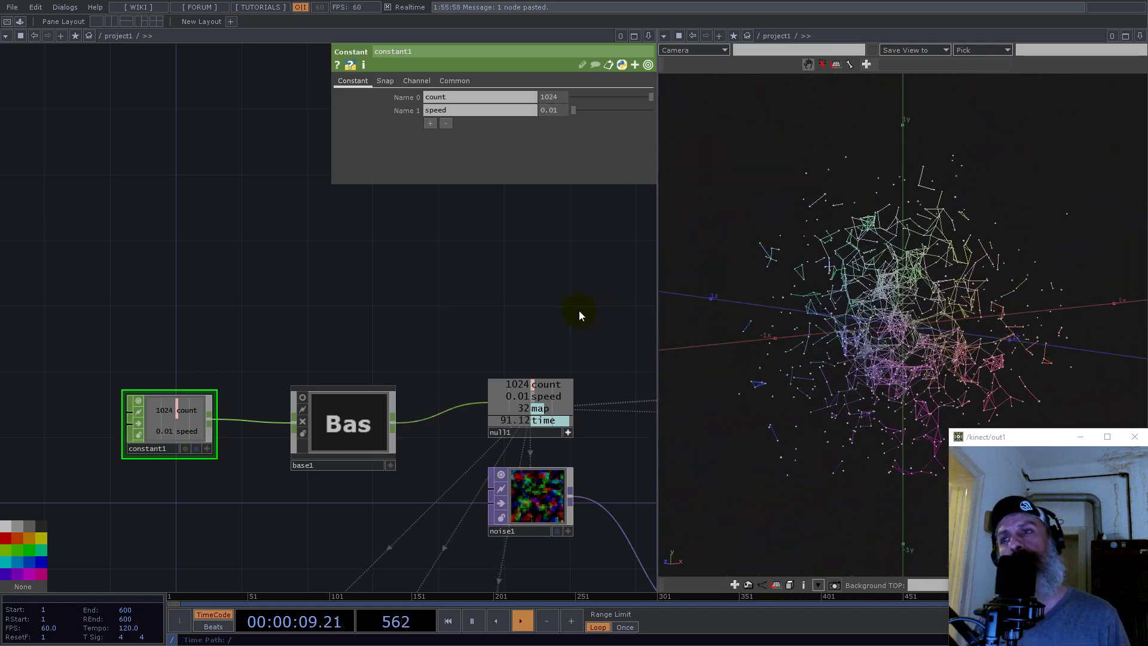
Examine multiply3's triangular position texture and how it feeds the line instancing nodes
drag(555, 304, 370, 280)
drag(460, 312, 130, 214)
scroll(130, 215, down, 4)
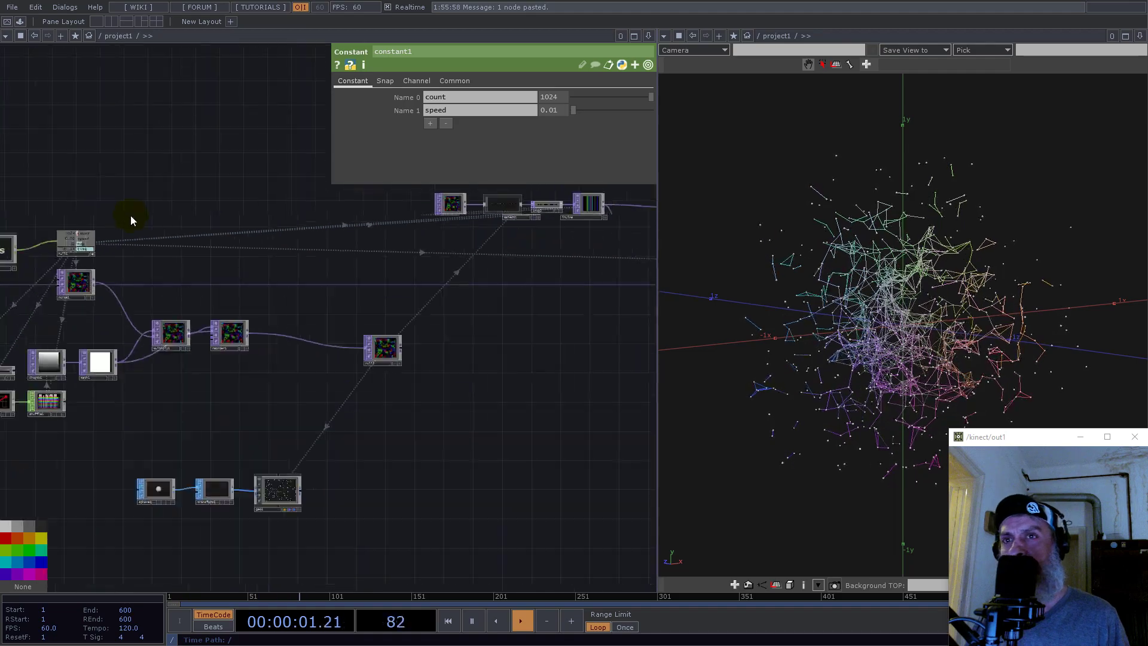
scroll(131, 218, down, 4)
drag(266, 329, 68, 353)
scroll(386, 327, up, 8)
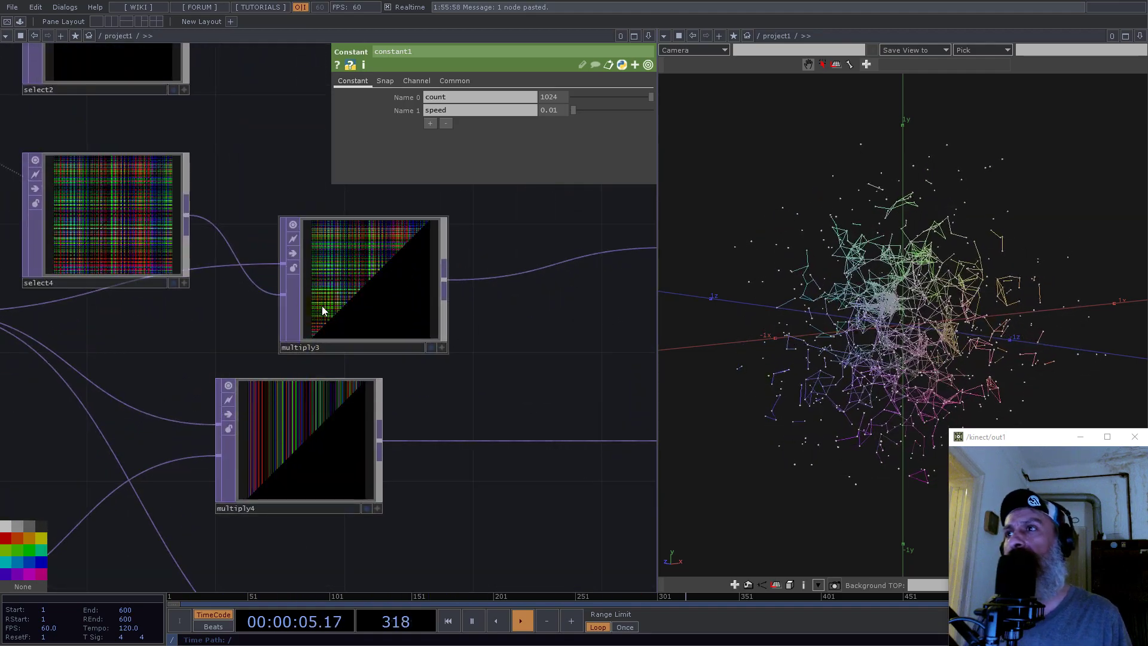
scroll(325, 302, up, 4)
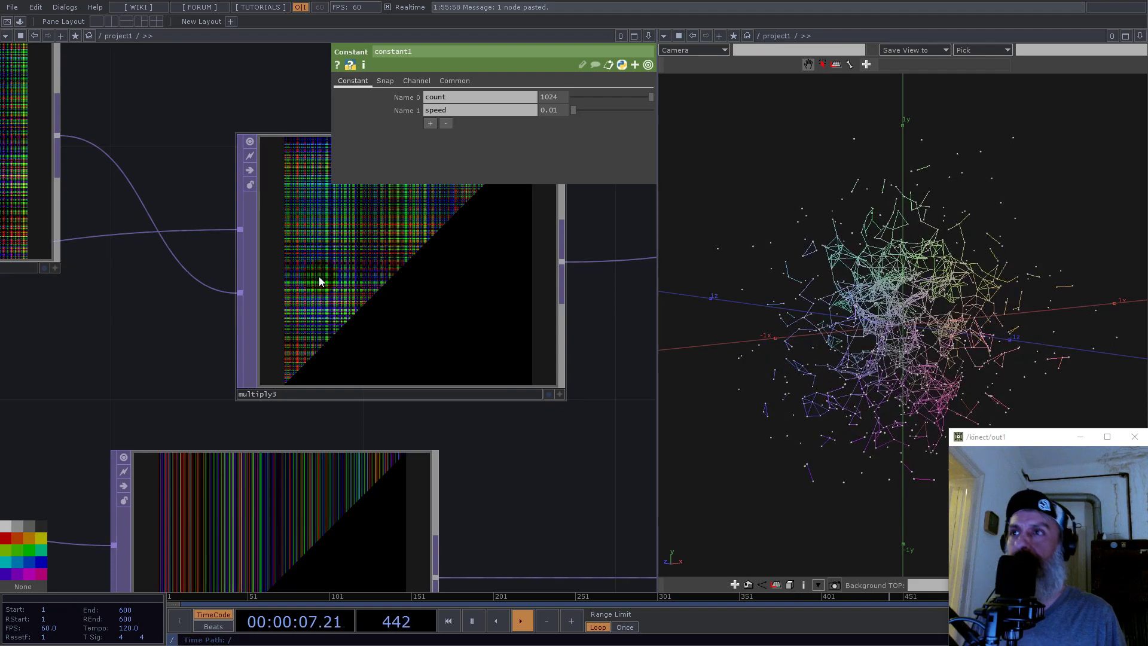
scroll(359, 296, down, 3)
scroll(397, 246, up, 6)
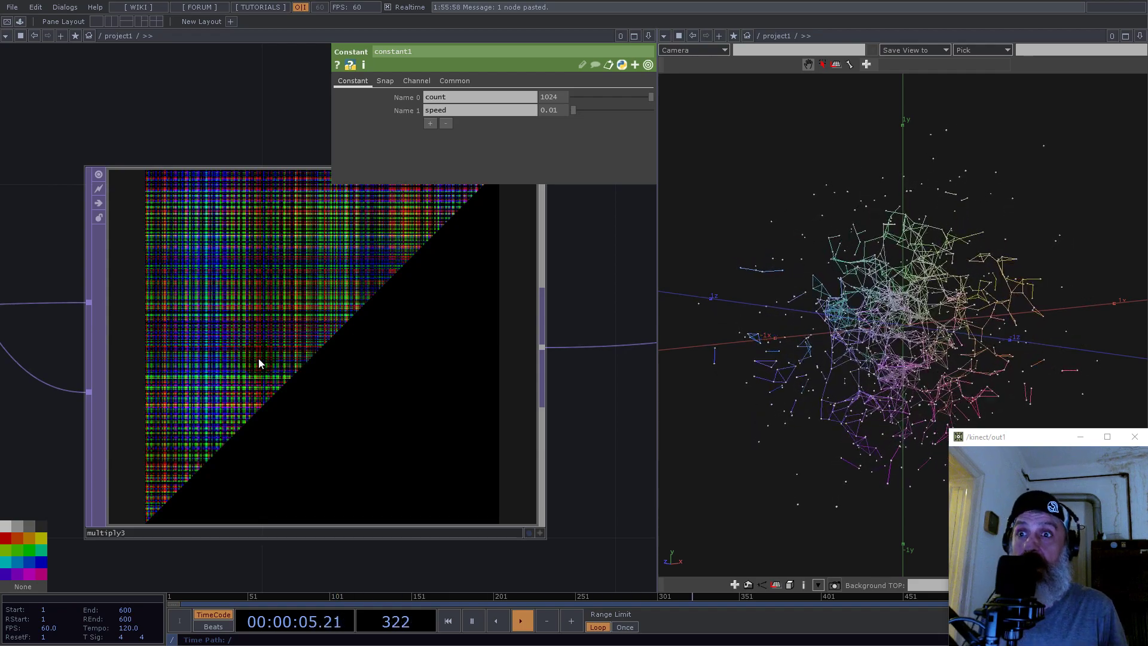
scroll(386, 288, down, 3)
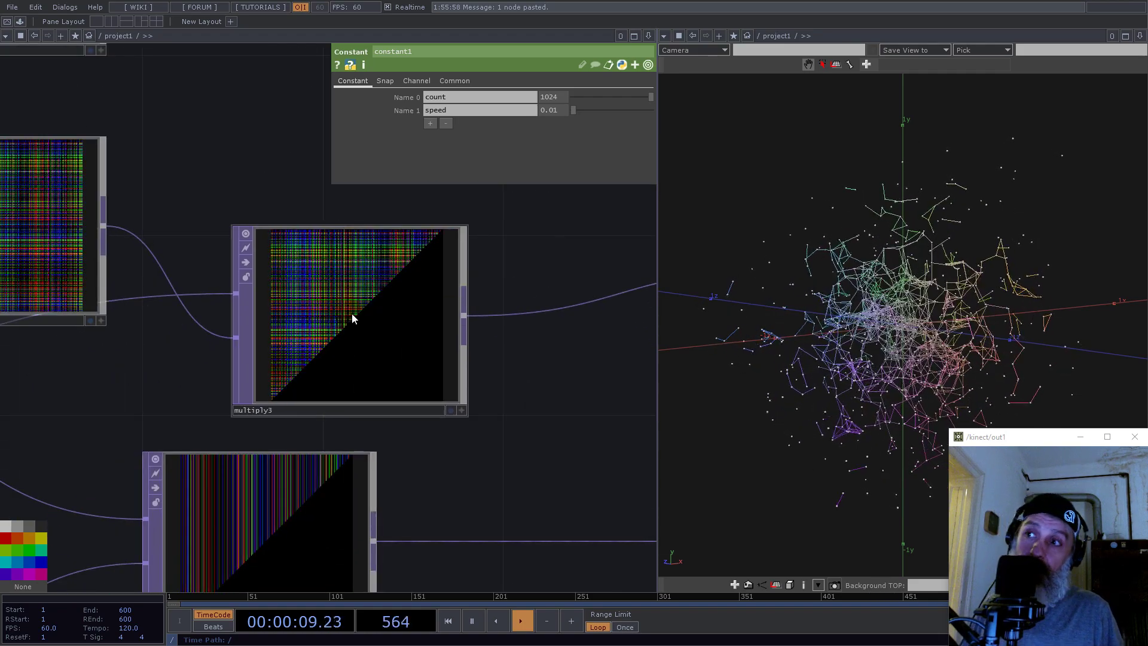
scroll(469, 323, down, 10)
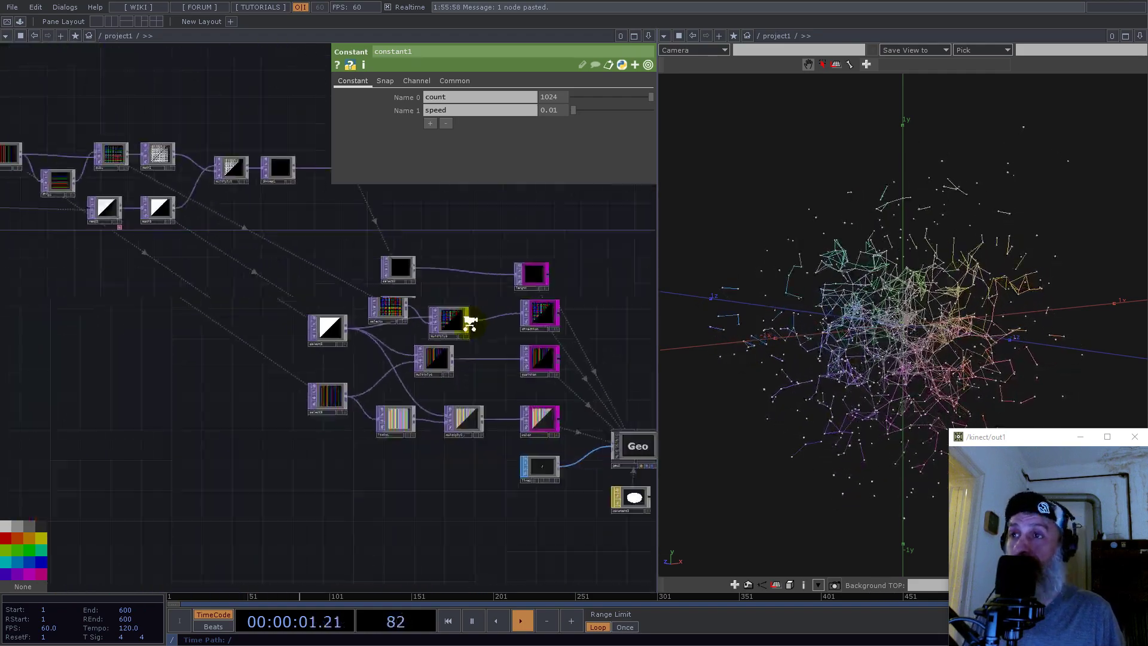
drag(250, 408, 303, 387)
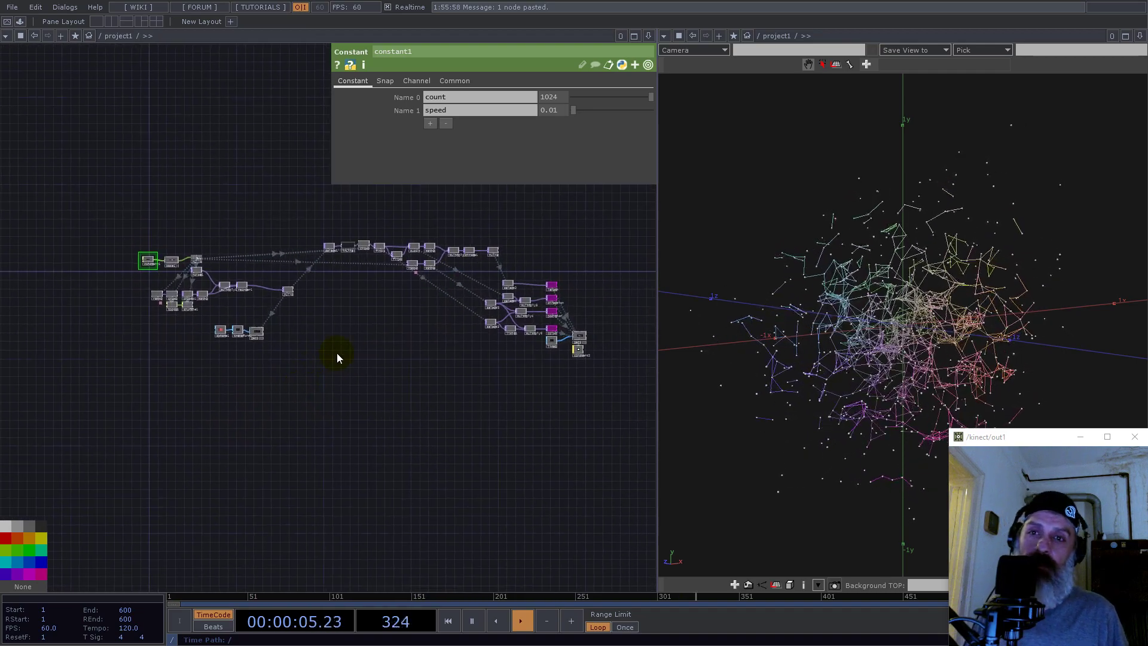
Add the UV component from the personal components palette to project1, placing it below geo1, and close the palette
click(20, 21)
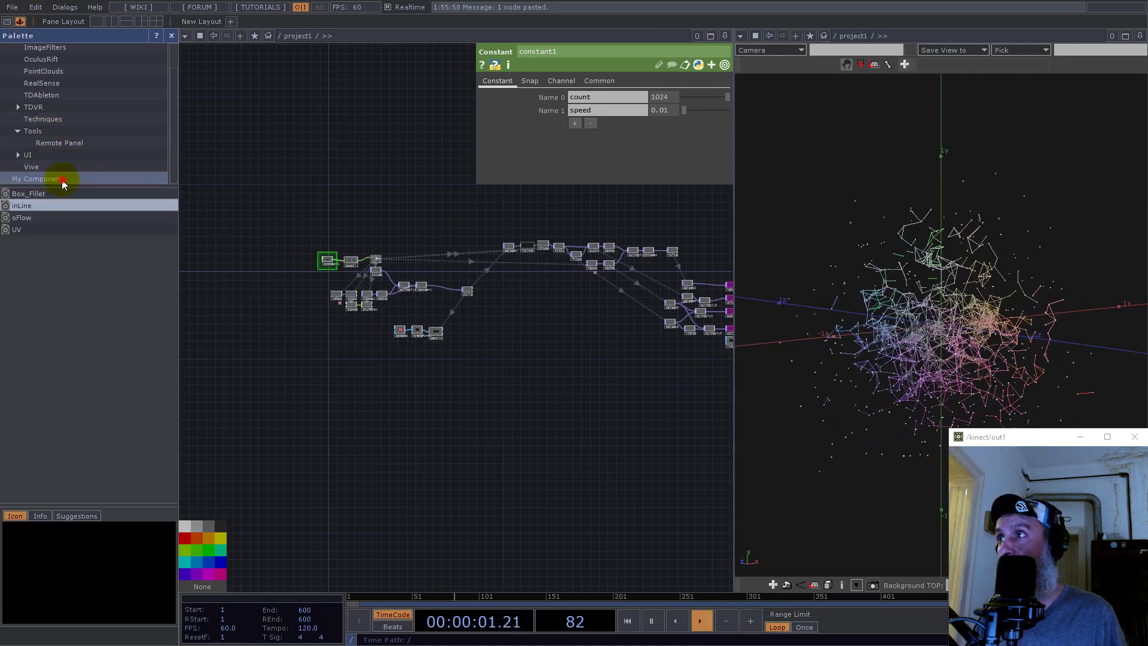
drag(18, 230, 402, 408)
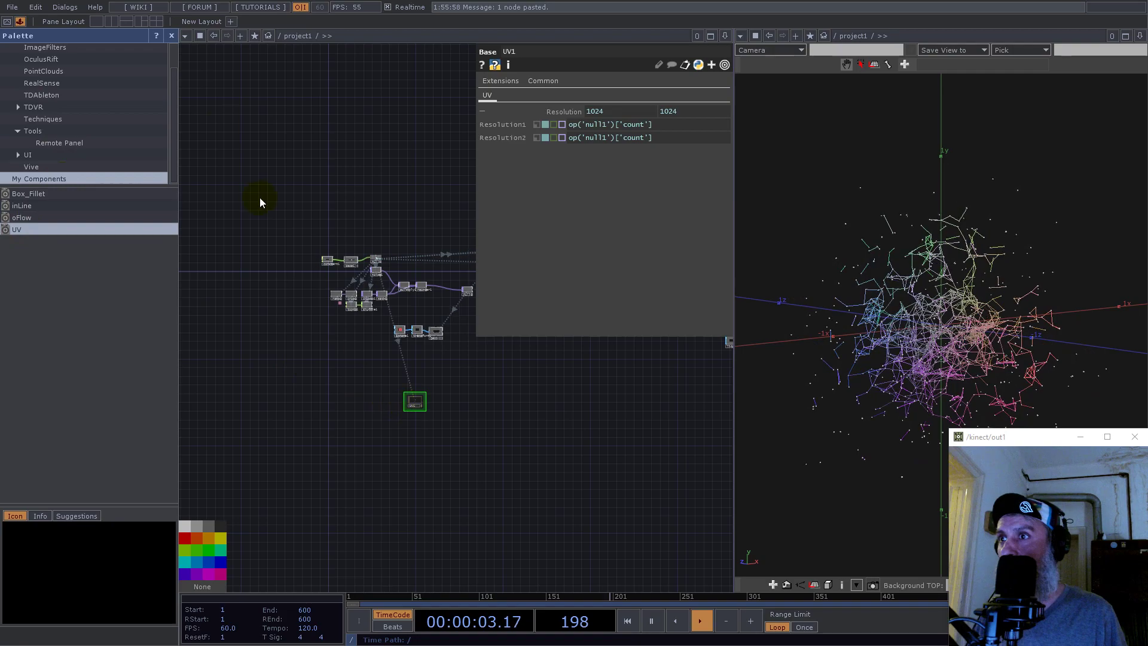
click(171, 35)
scroll(224, 408, up, 5)
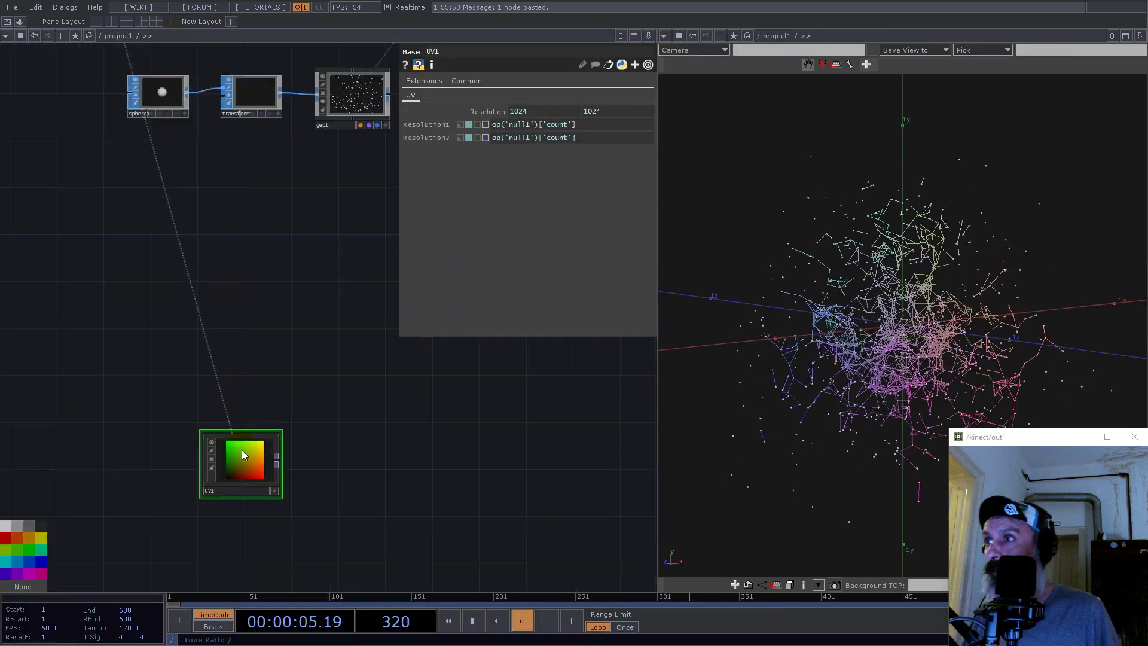
Reference null1's count channel in UV1's Resolution1 and Resolution2 parameters
drag(260, 477, 298, 376)
scroll(297, 375, down, 2)
scroll(199, 129, up, 10)
drag(236, 198, 501, 114)
click(501, 113)
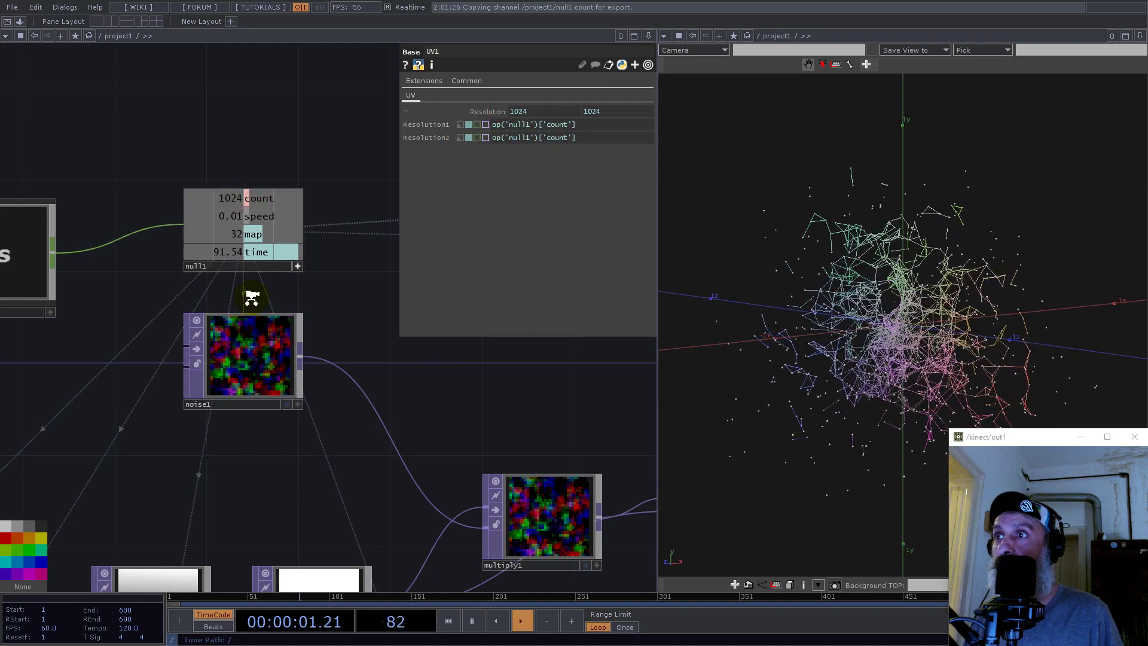
Move UV1 across the network to the free area below the math and select nodes
scroll(253, 310, down, 10)
scroll(334, 533, up, 5)
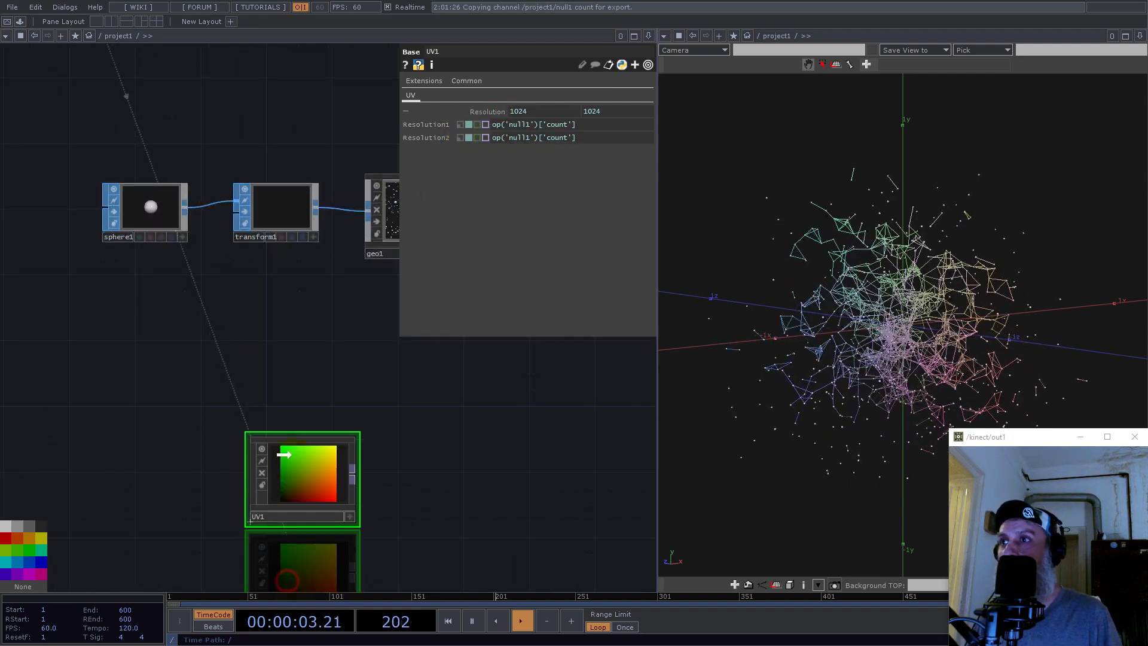
scroll(296, 457, down, 5)
drag(293, 456, 459, 434)
drag(544, 443, 281, 517)
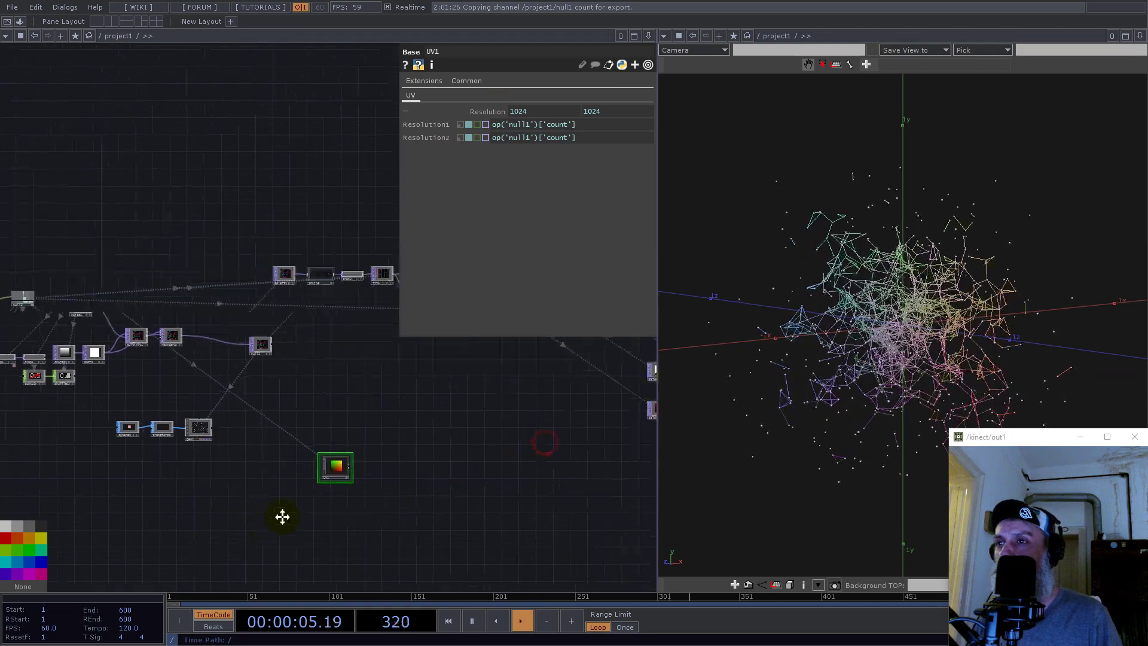
drag(204, 502, 416, 512)
drag(417, 466, 293, 417)
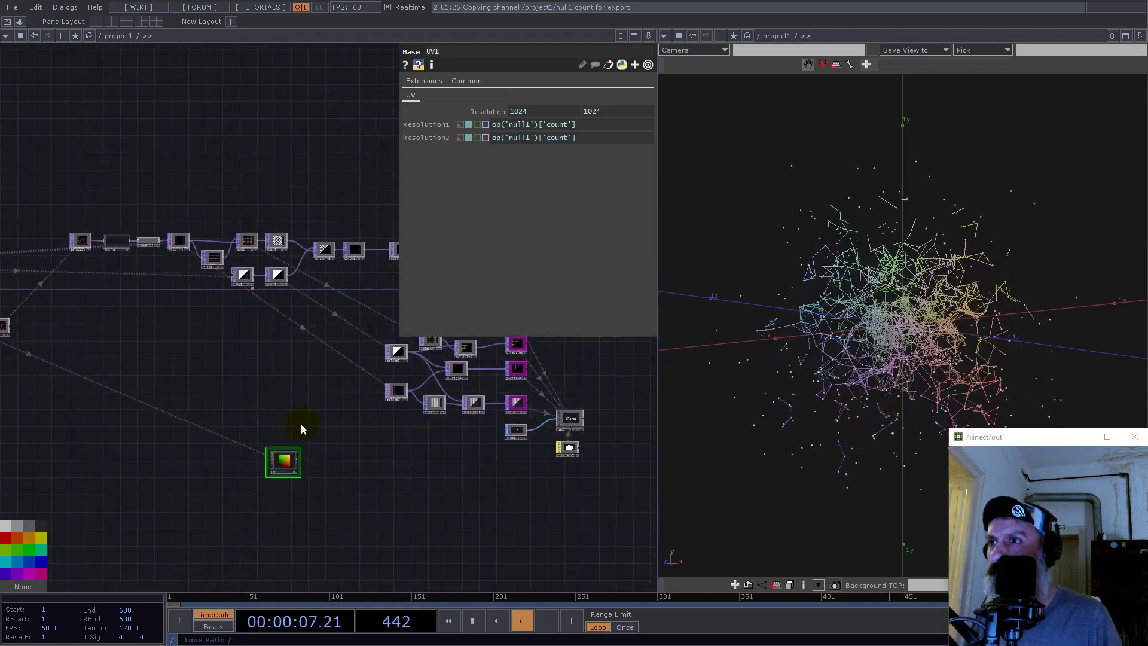
scroll(300, 427, up, 3)
drag(251, 485, 302, 503)
Add a Select TOP to the free space above UV1
drag(295, 389, 237, 415)
key(Tab)
text(sel)
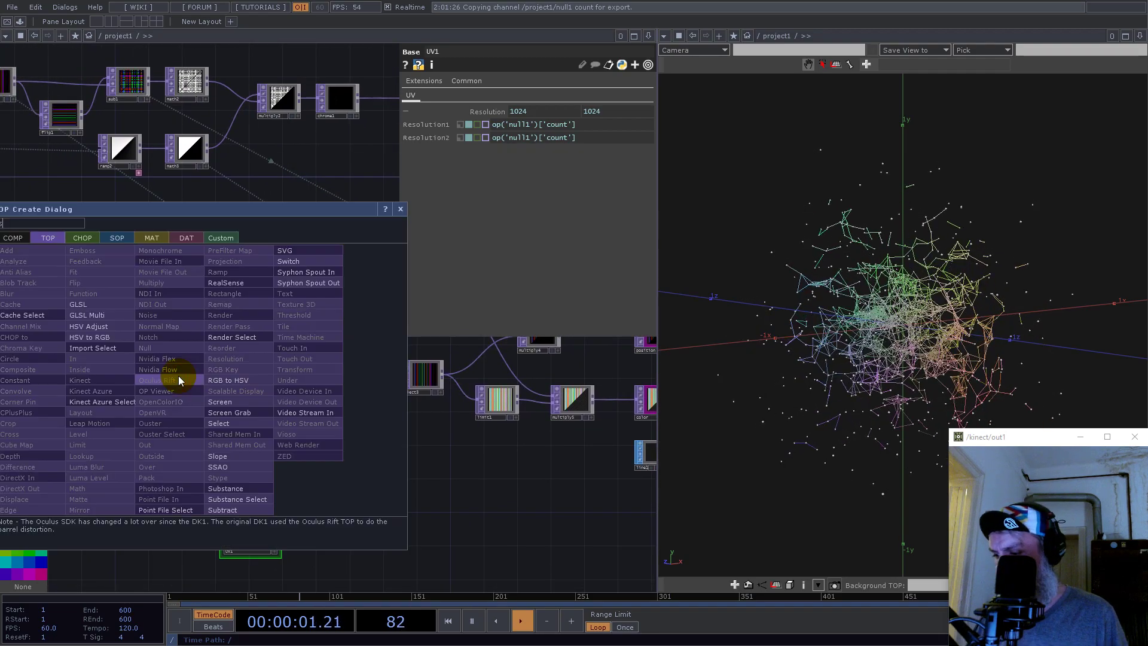
click(218, 423)
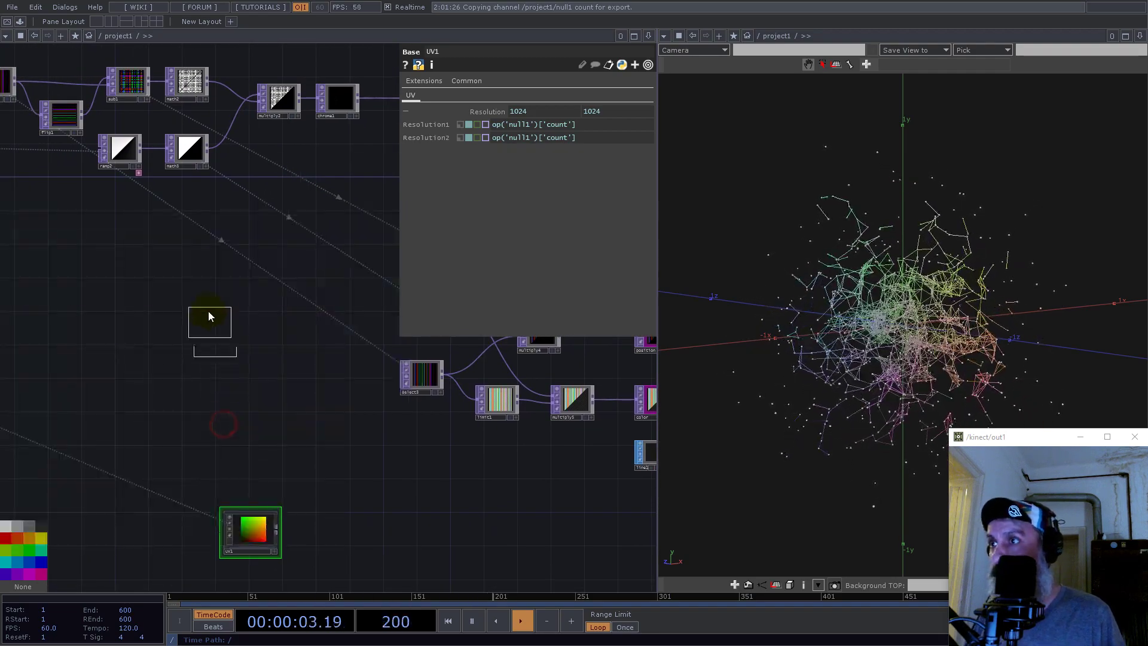
click(203, 310)
Set select6's source TOP to math3 and place the node directly below UV1
drag(484, 127, 521, 97)
drag(305, 392, 326, 191)
drag(230, 114, 265, 400)
drag(272, 331, 268, 327)
scroll(266, 335, up, 5)
scroll(194, 355, down, 6)
scroll(208, 404, up, 5)
click(400, 241)
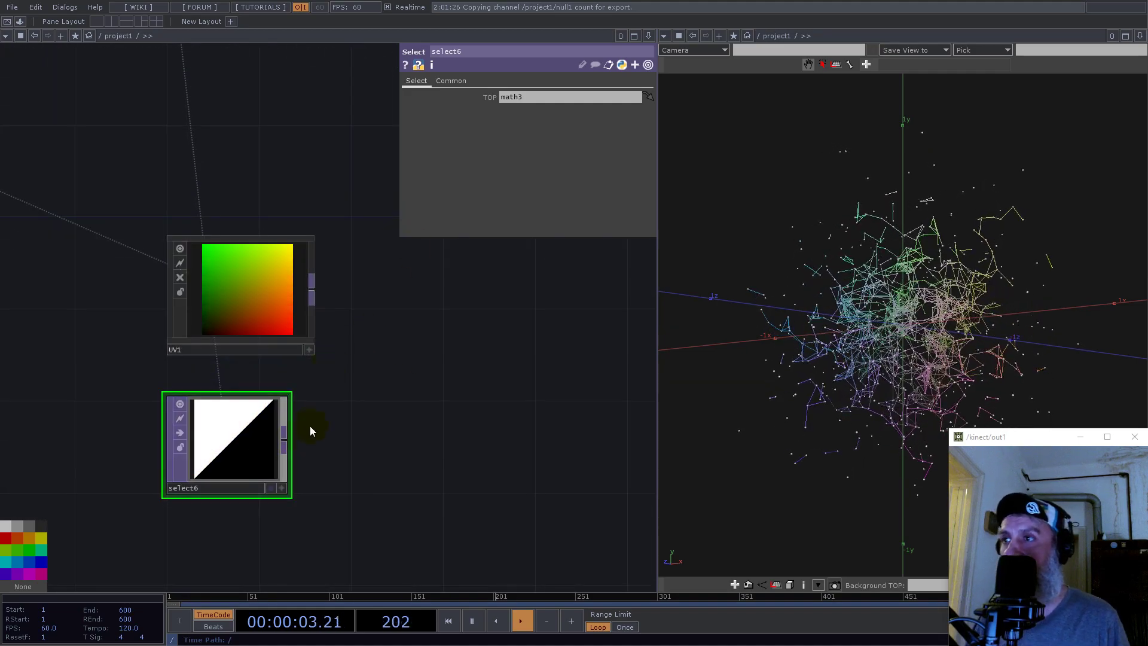
Add a Multiply TOP after select6, connect UV1's first output as its second input, and inspect the masked gradient
right_click(285, 439)
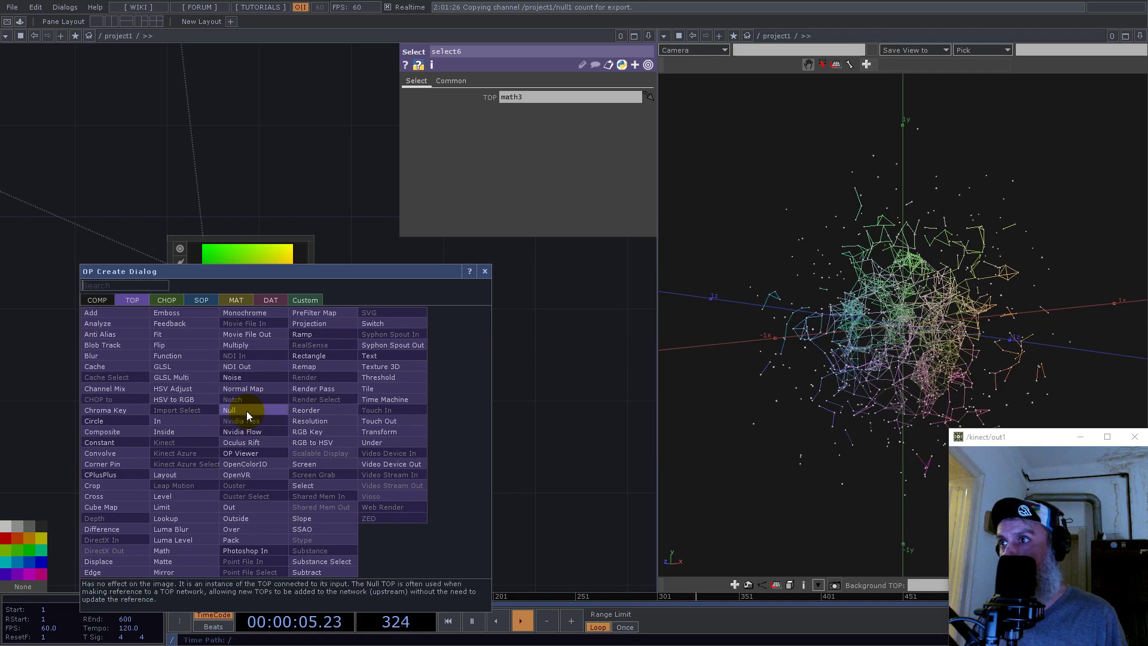
text(mul)
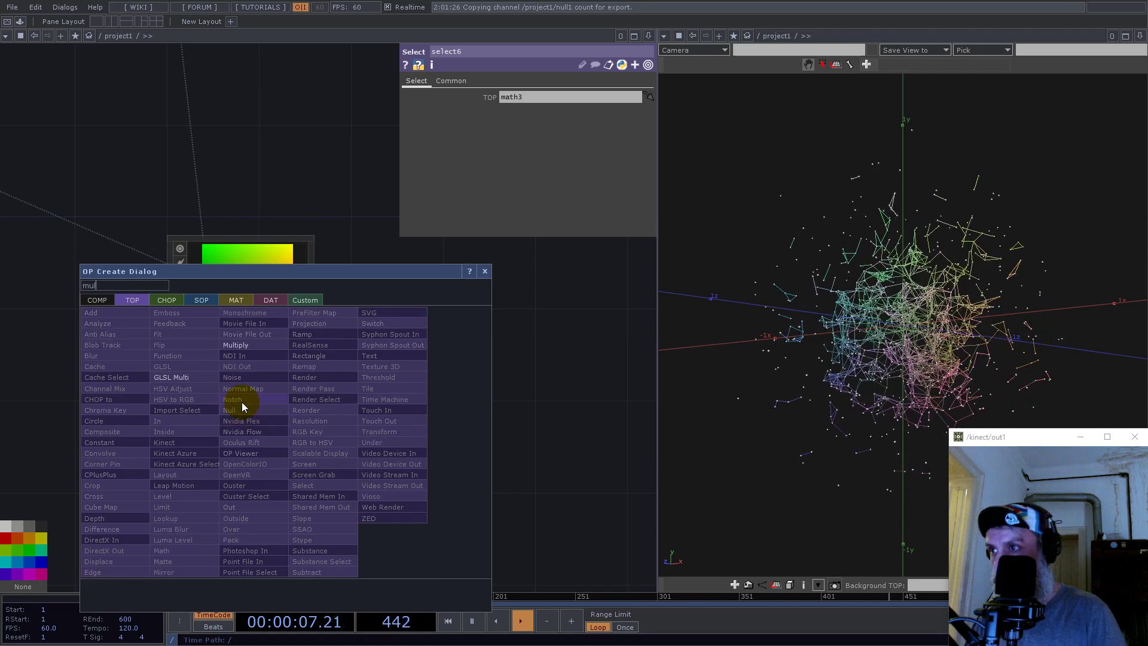
click(246, 345)
click(483, 354)
drag(311, 294, 431, 371)
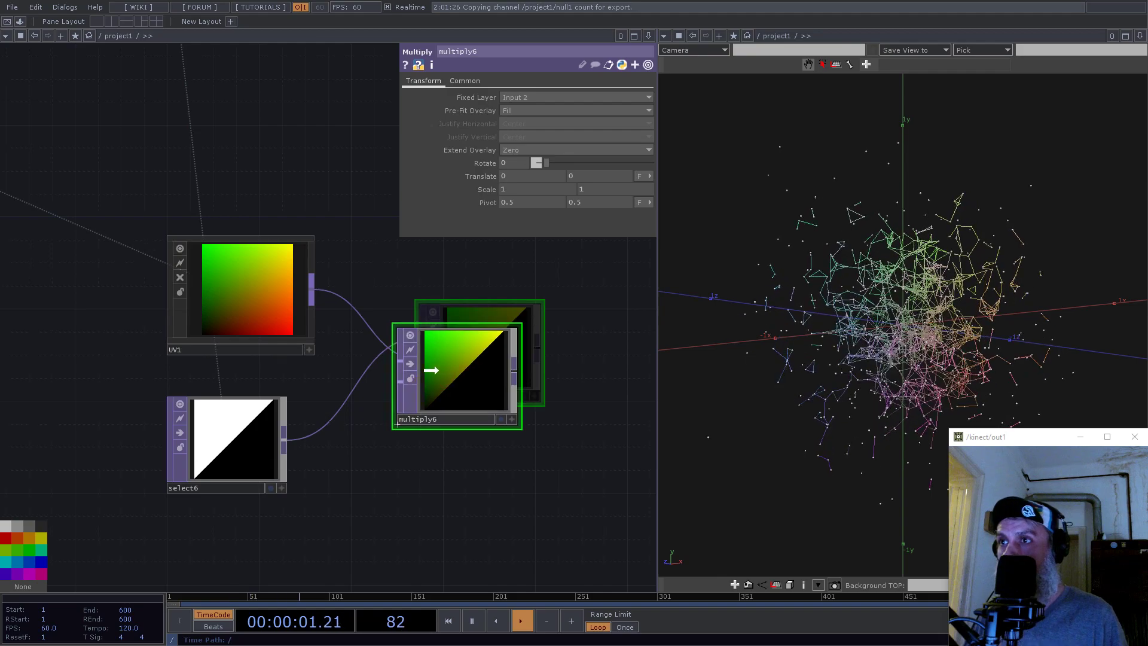
scroll(512, 353, up, 4)
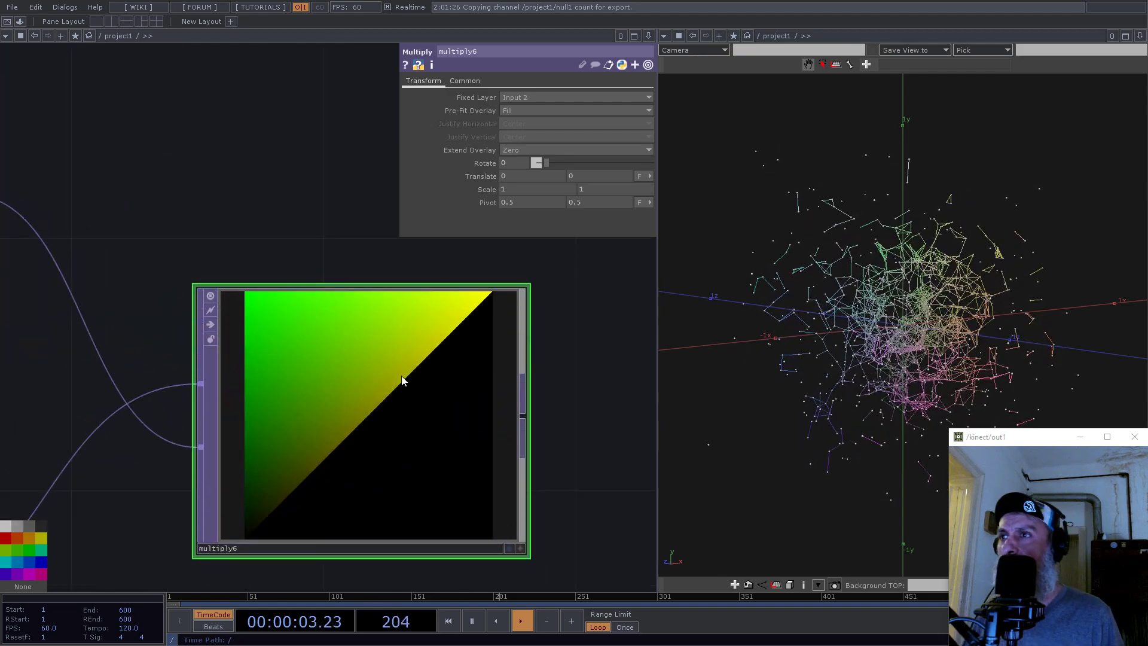
scroll(325, 378, down, 4)
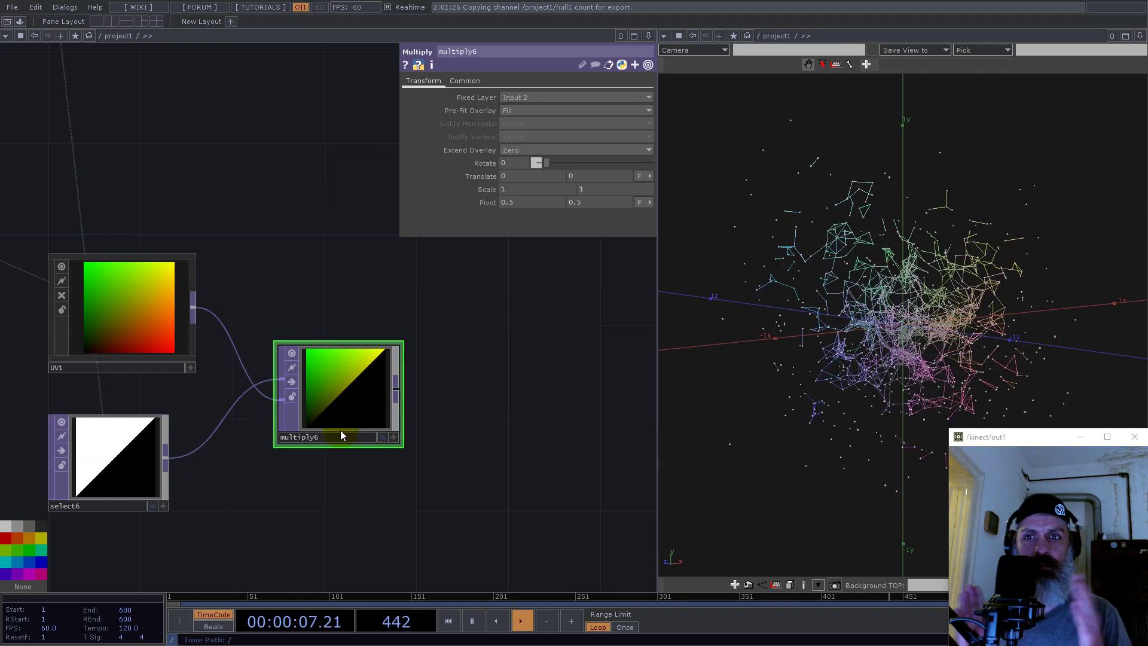
Add a Crop TOP to the output of multiply6
right_click(397, 393)
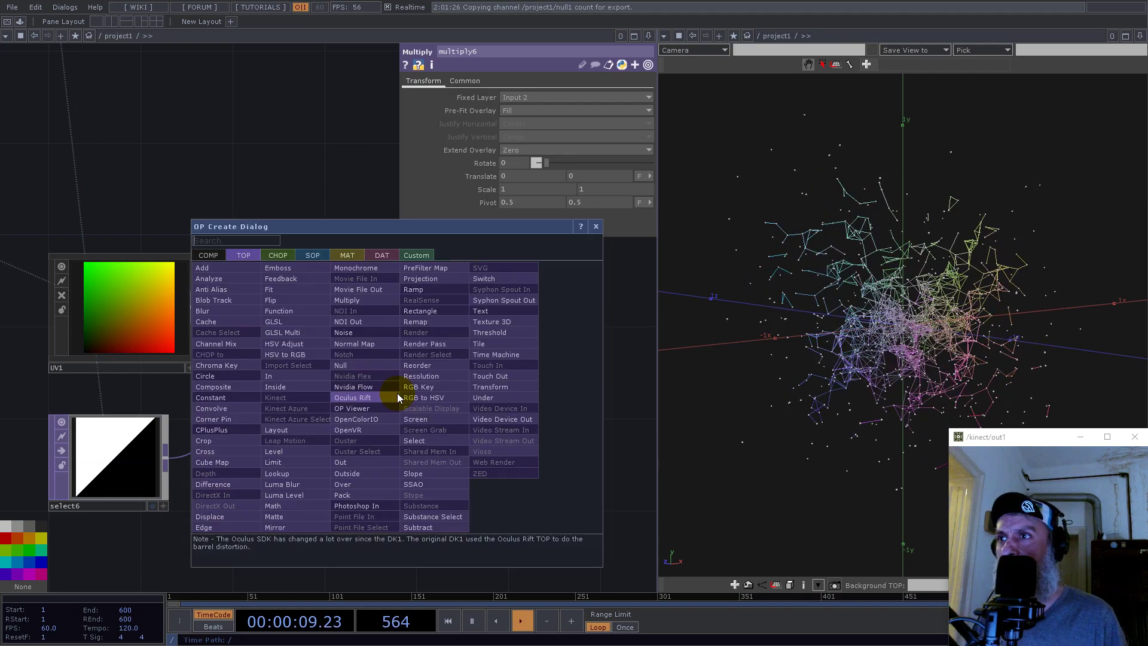
text(cr)
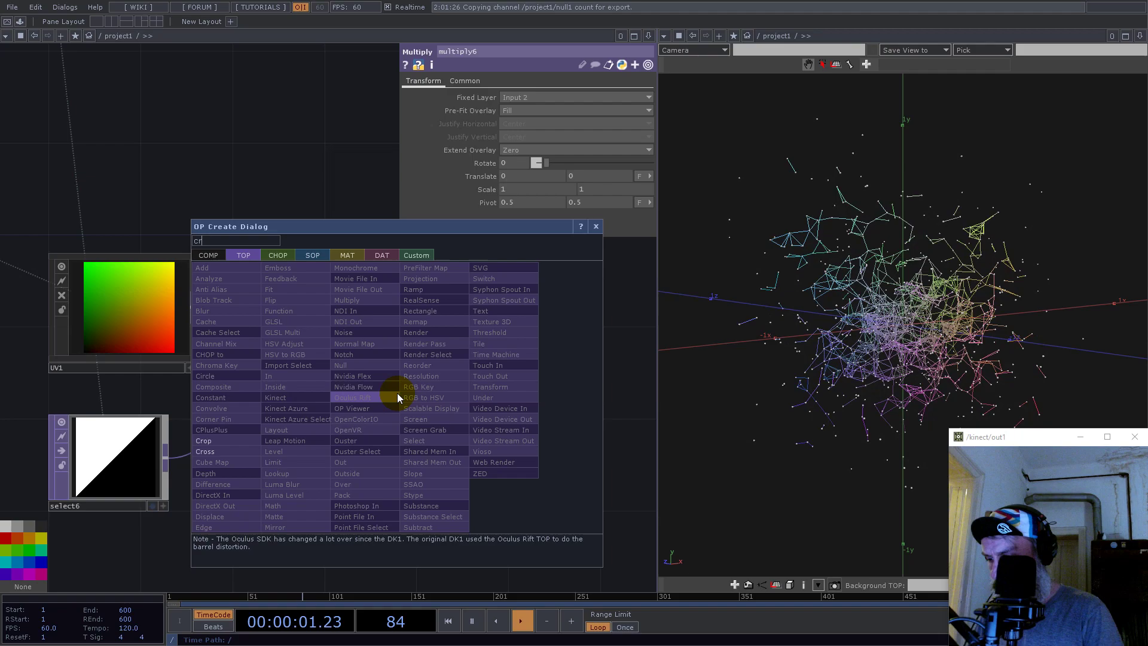
click(202, 440)
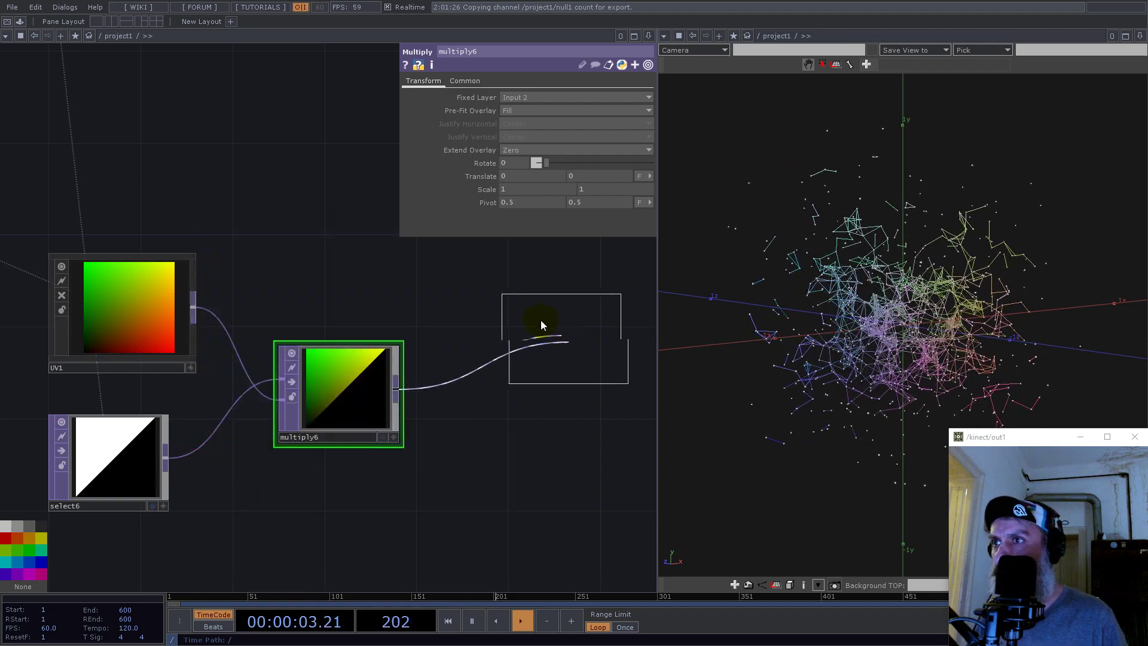
click(520, 281)
Set crop3's Crop Right unit to pixels and its expression to op('null1')['count']/2
scroll(428, 518, down, 5)
drag(299, 313, 449, 457)
middle_drag(448, 457, 293, 423)
scroll(241, 399, up, 10)
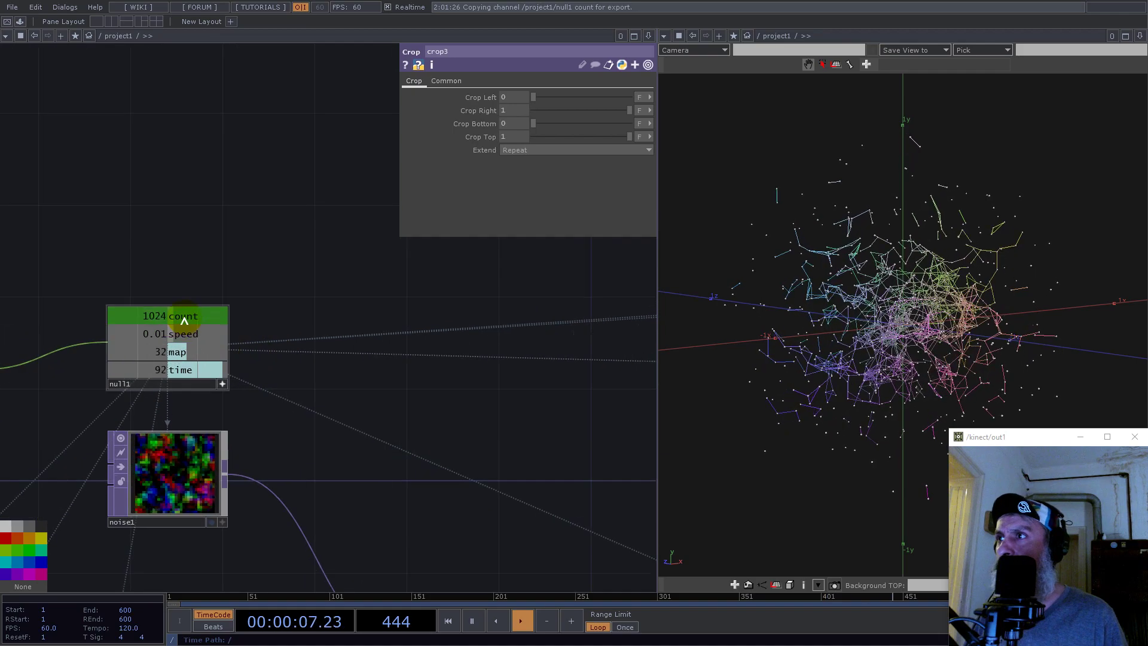
drag(410, 278, 518, 131)
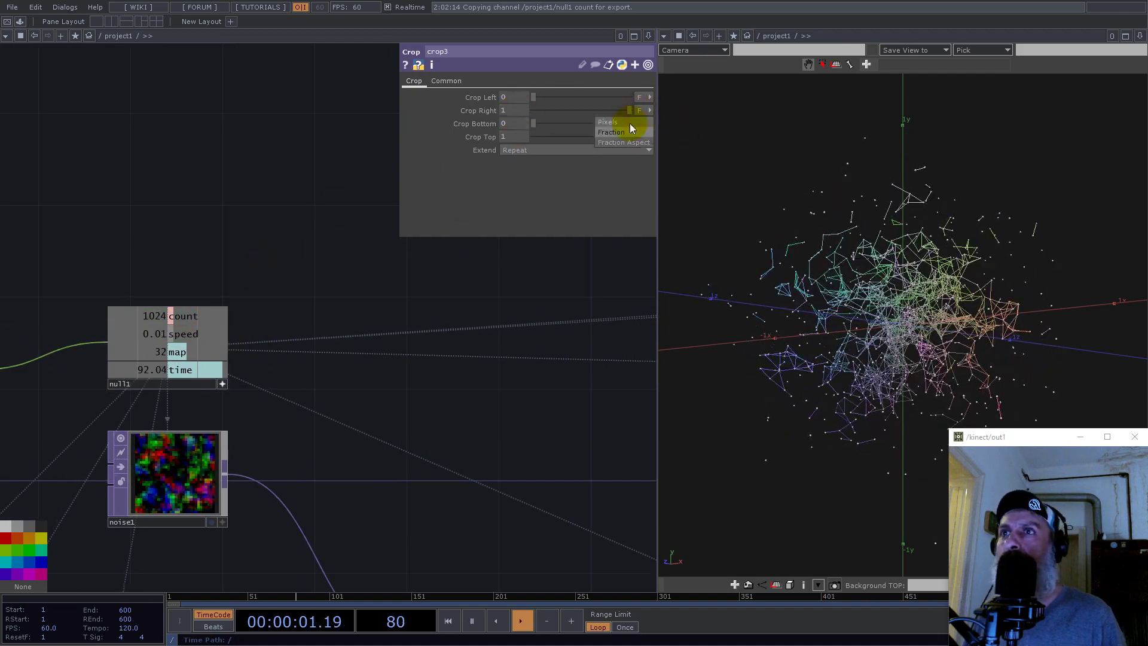
drag(174, 317, 521, 112)
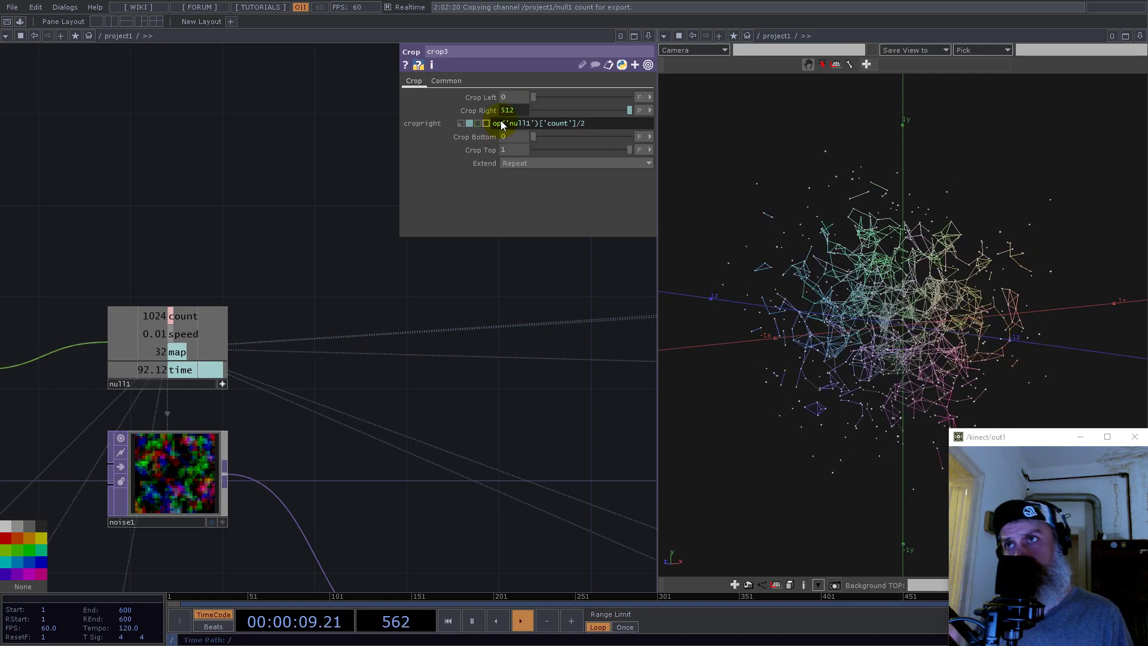
mouse_move(501, 120)
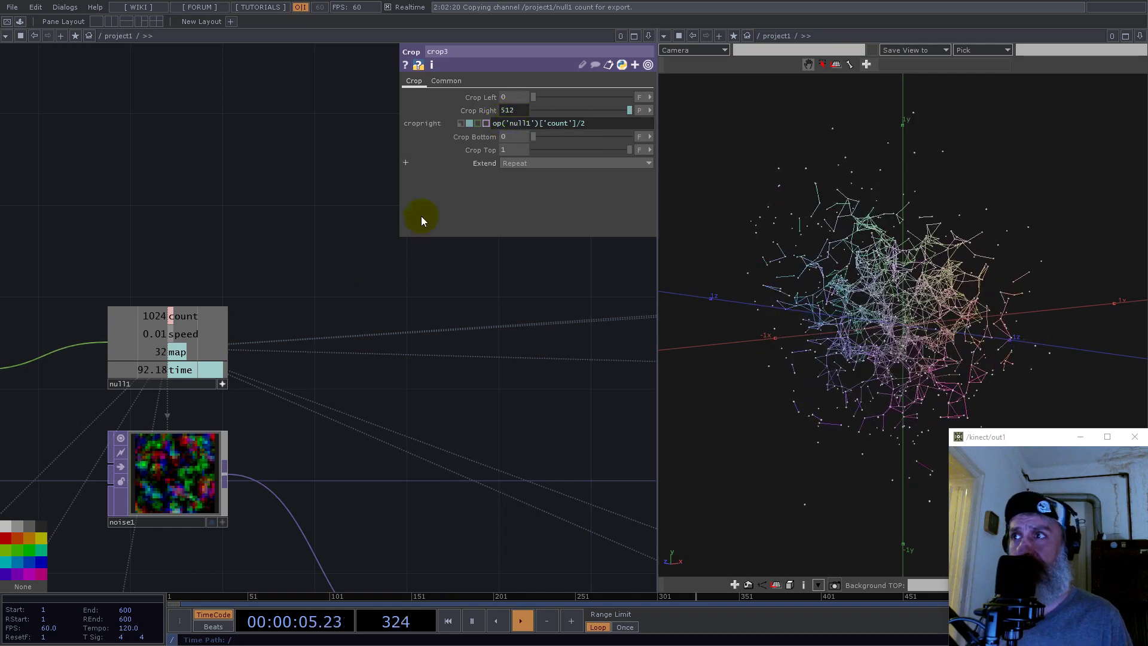
Set the count channel of the constant1 CHOP to 1021
drag(205, 272, 433, 319)
scroll(440, 322, down, 2)
click(56, 380)
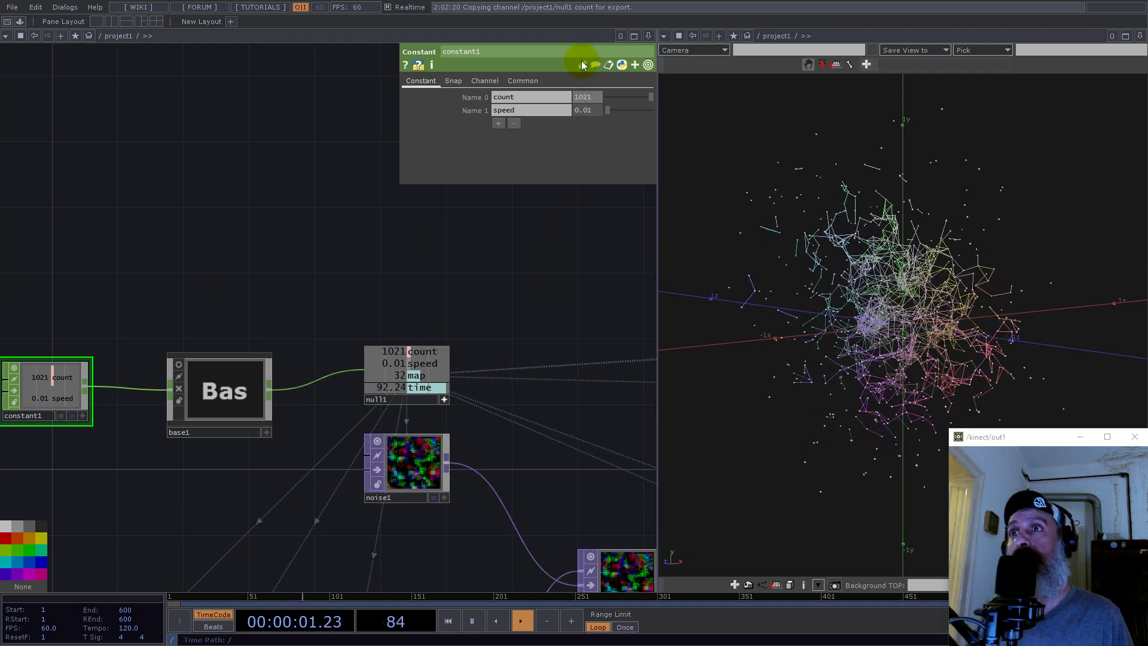
Round up crop3's Crop Right value by setting its expression to math.ceil(op('null1')['count']/2)
drag(538, 259, 142, 228)
scroll(216, 304, down, 3)
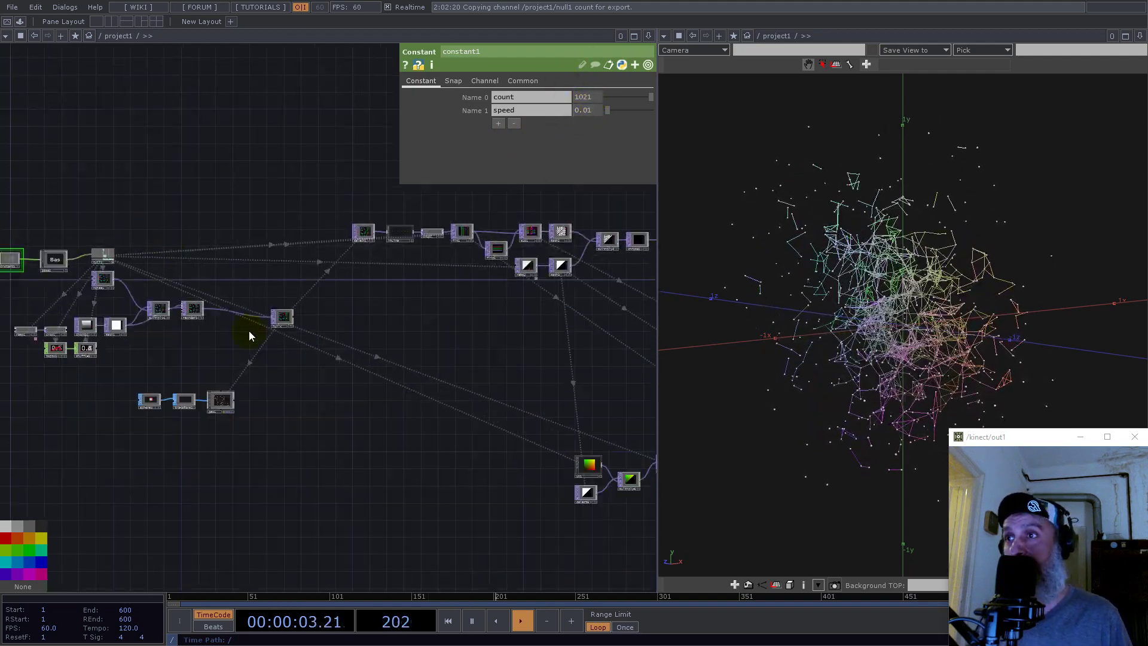
scroll(479, 407, up, 5)
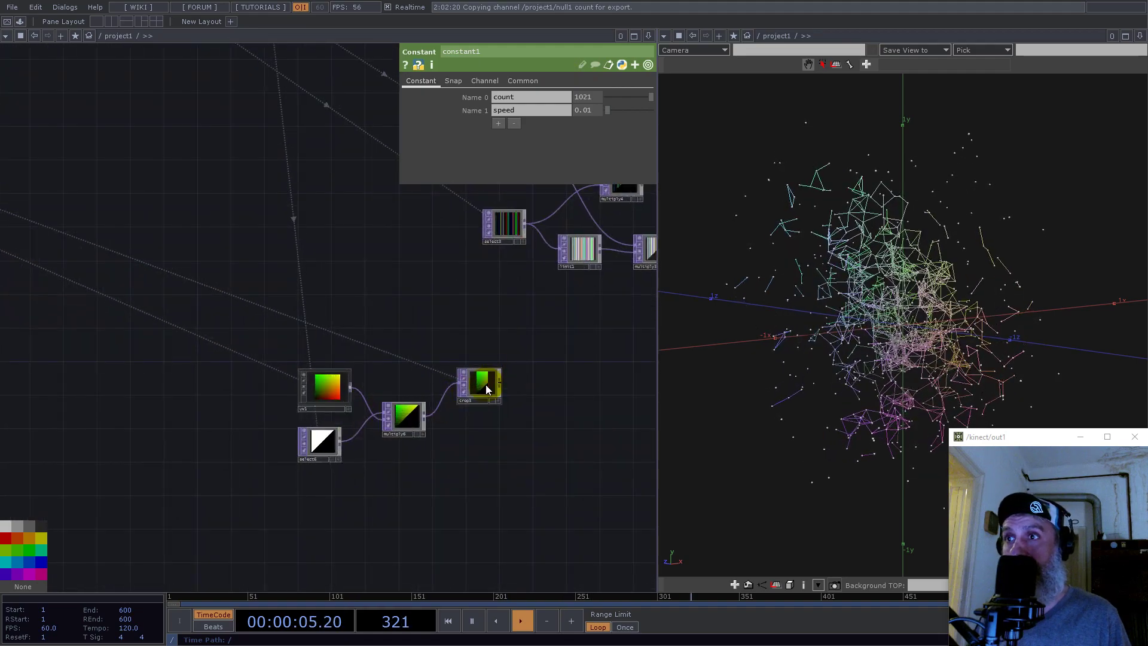
click(486, 385)
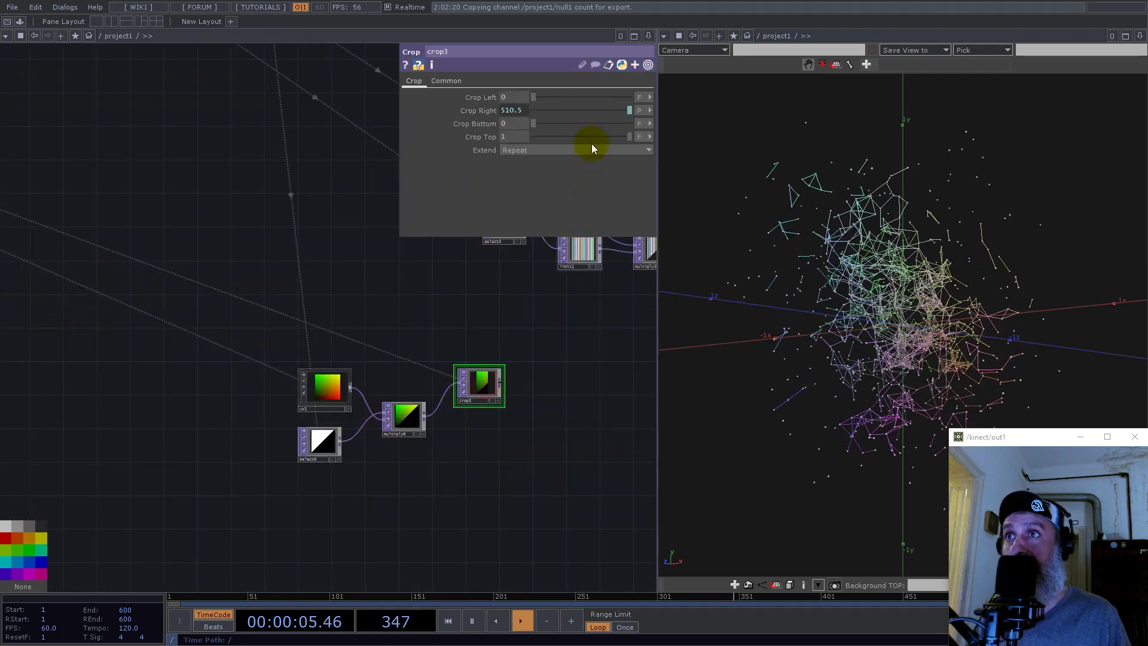
click(518, 113)
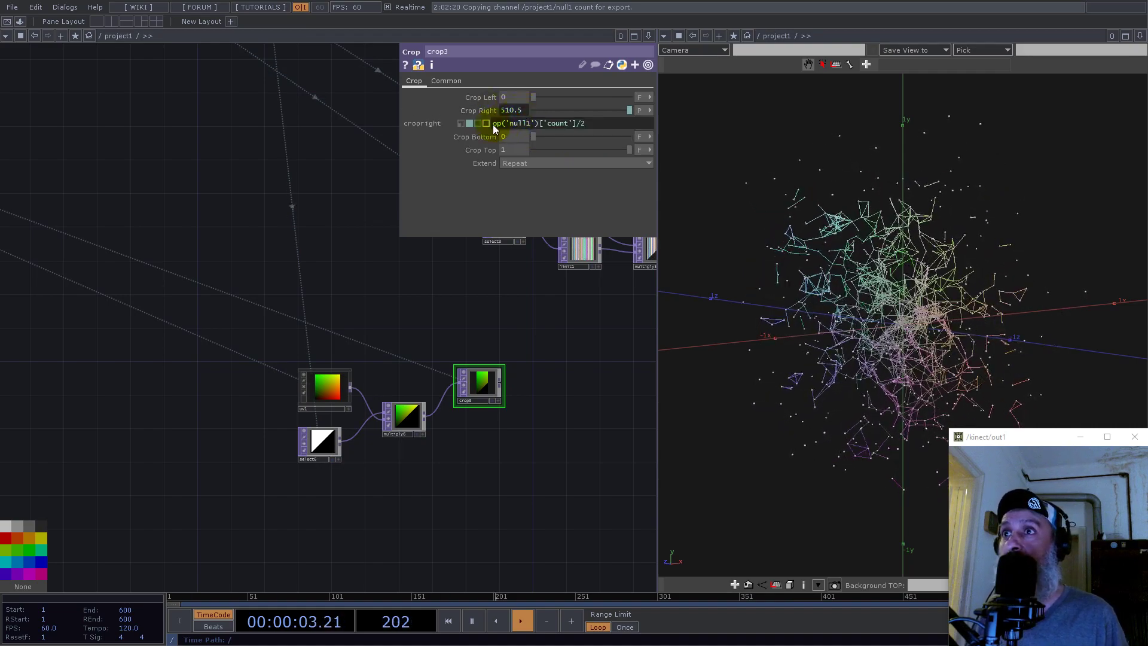
text(math.)
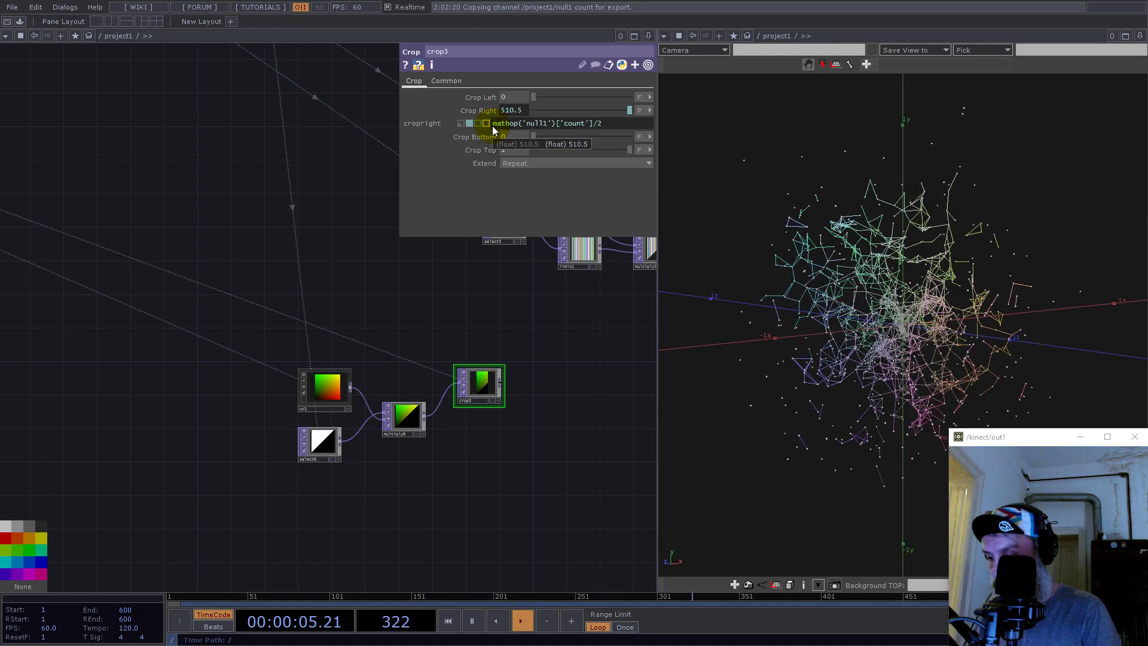
text(ceil)
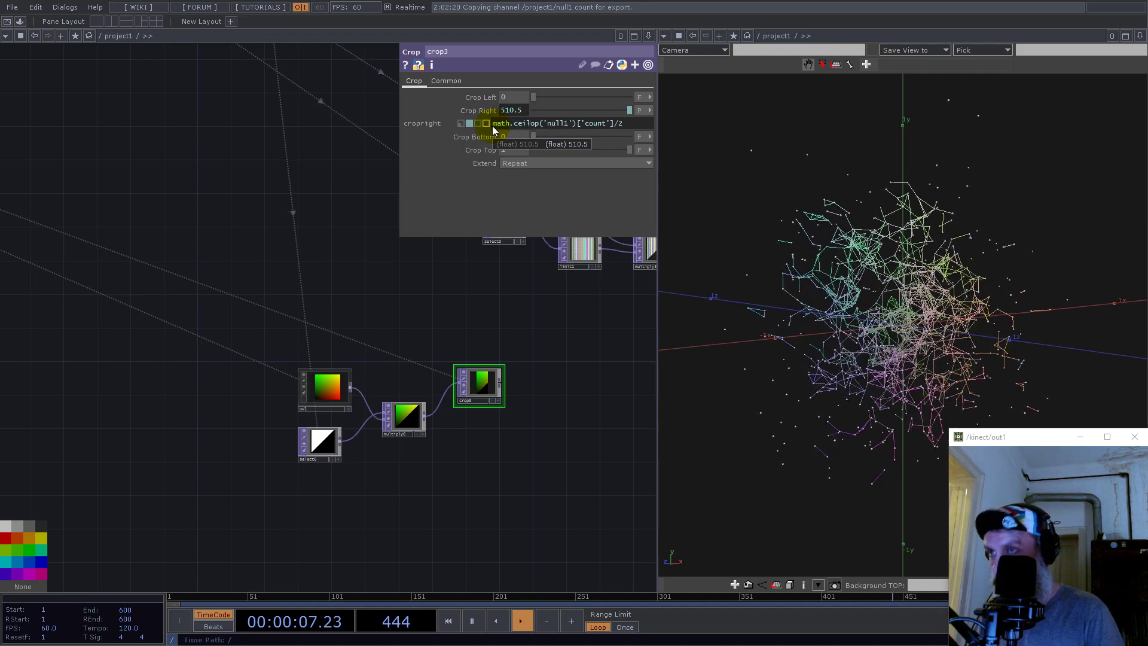
text((op('null1')
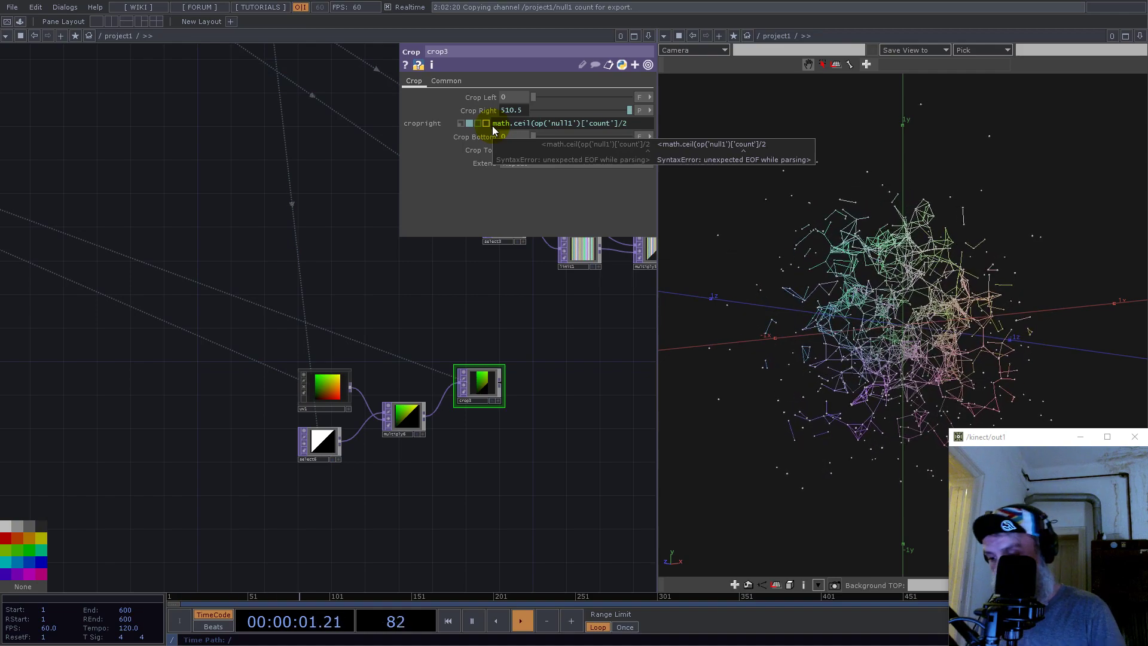
text())
key(Return)
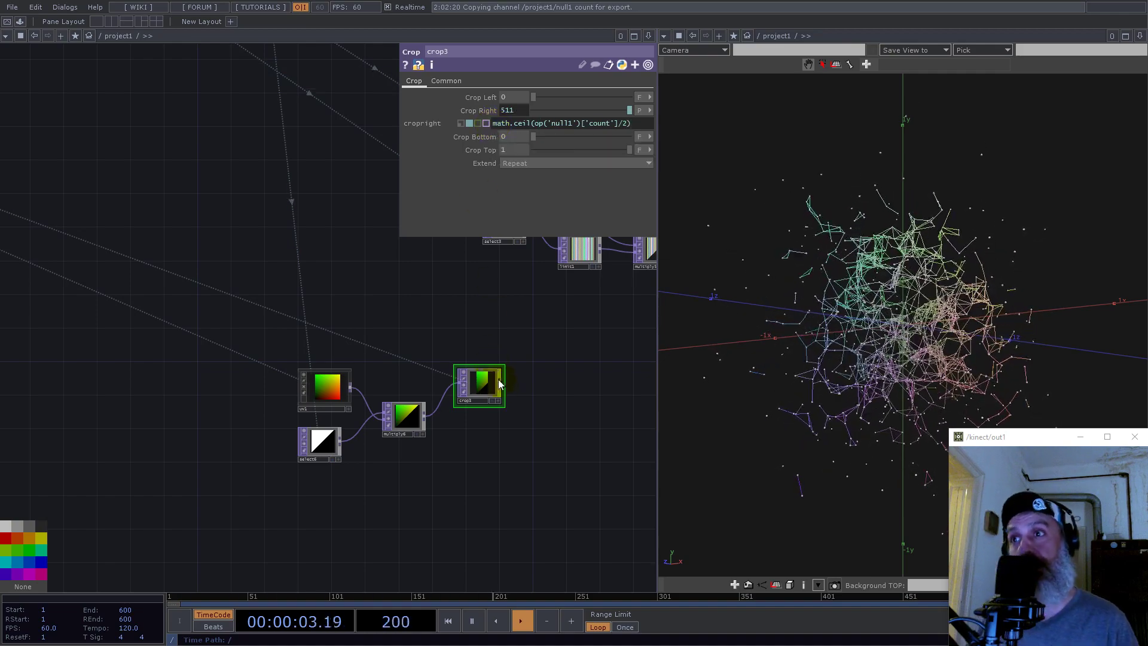
Duplicate crop3 and place the copy directly below it, also fed by multiply6
scroll(496, 376, up, 5)
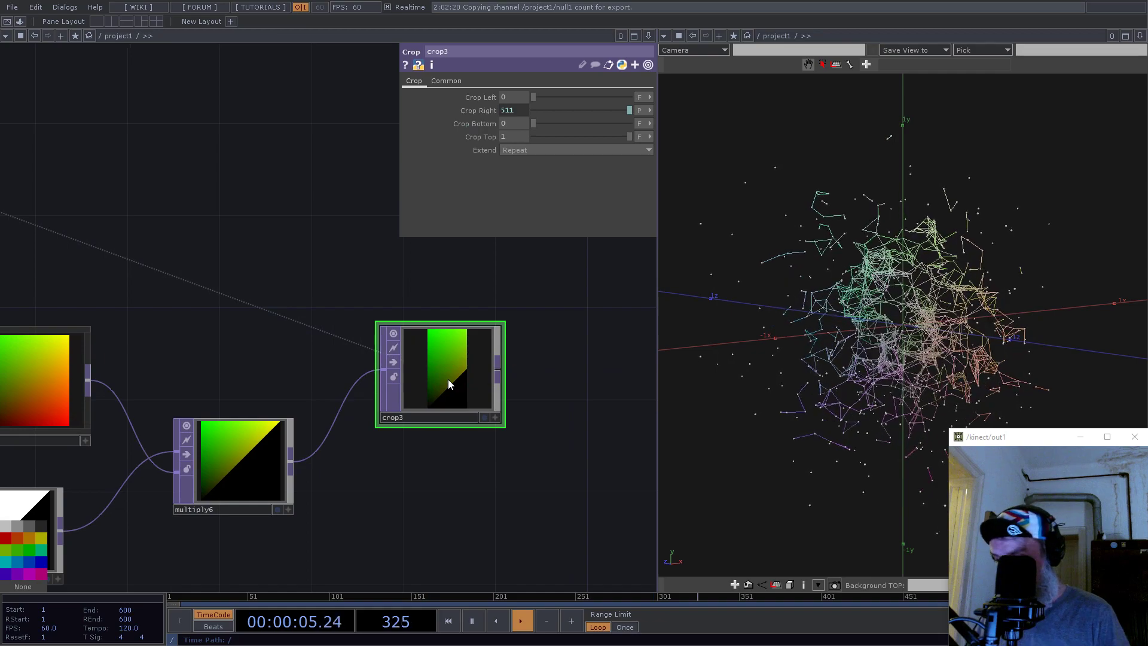
key(ctrl+c)
key(ctrl+v)
drag(436, 493, 442, 505)
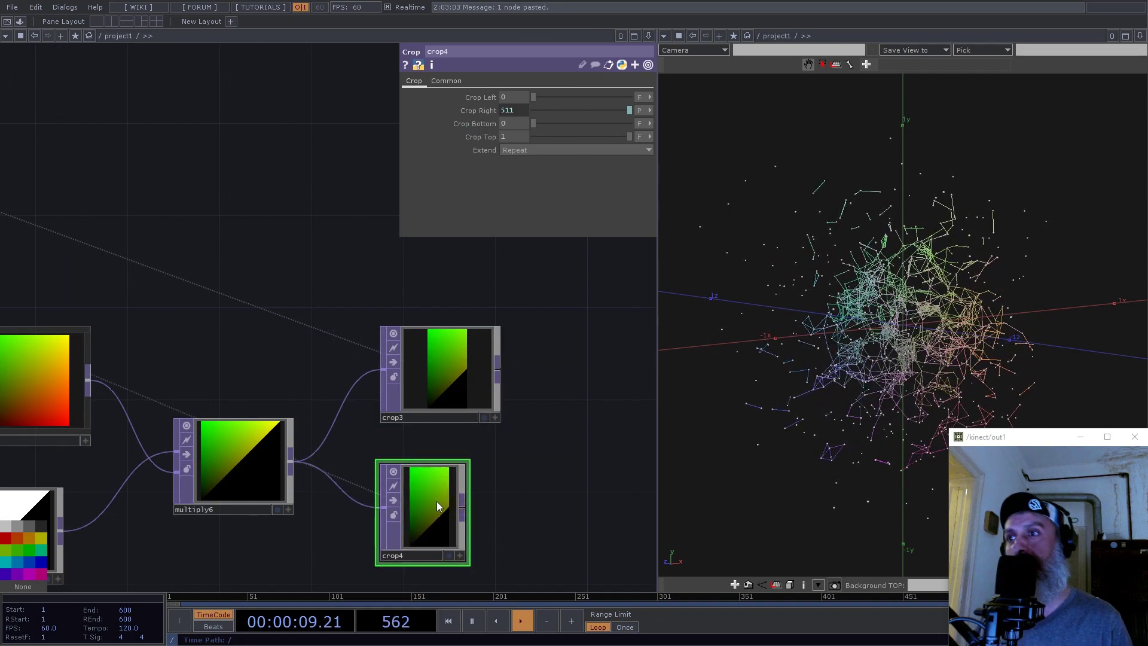
Reset crop4's Crop Right to 1 in fraction units, and set its Crop Left in pixels to math.ceil(op('null1')['count']/2)
click(528, 111)
drag(629, 125, 457, 136)
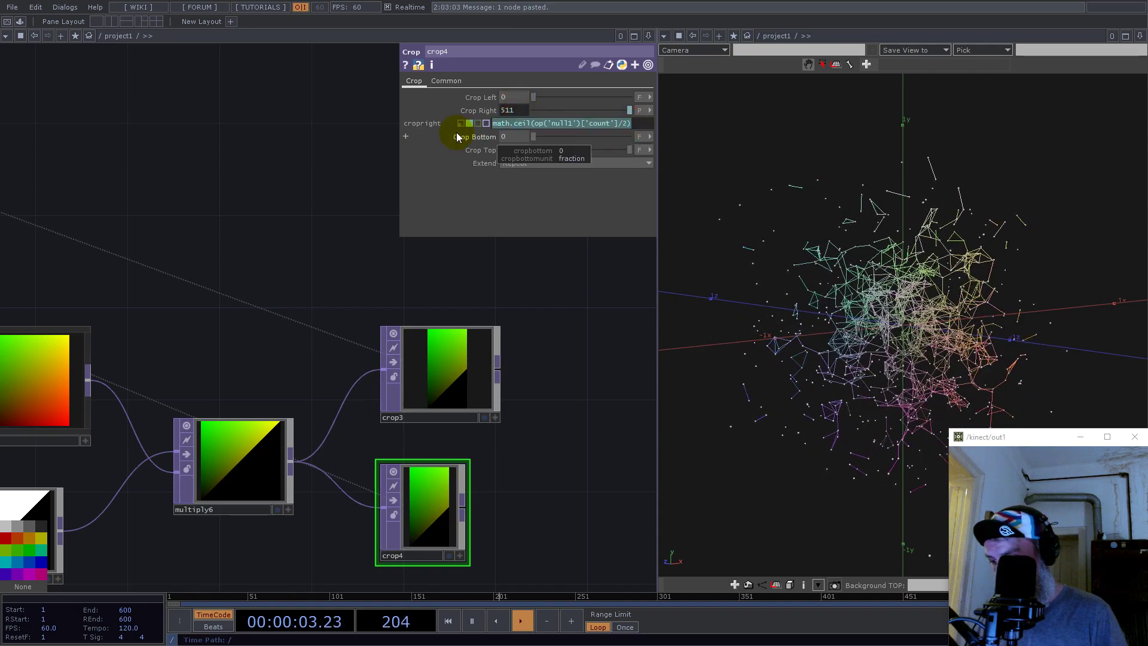
key(BackSpace)
key(Return)
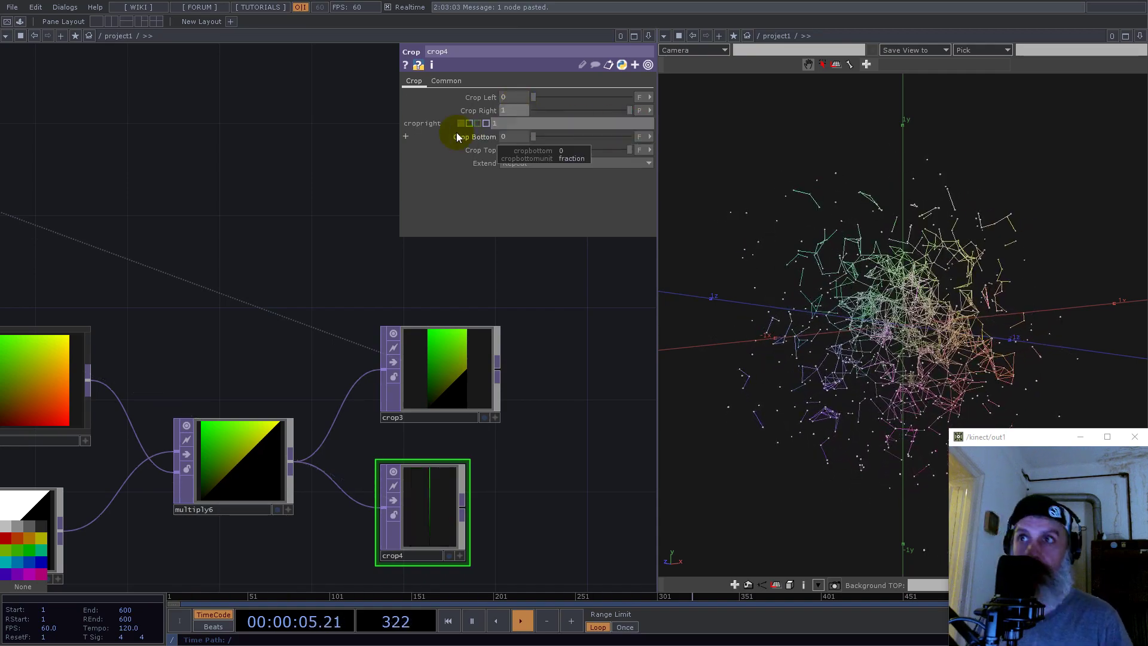
click(640, 111)
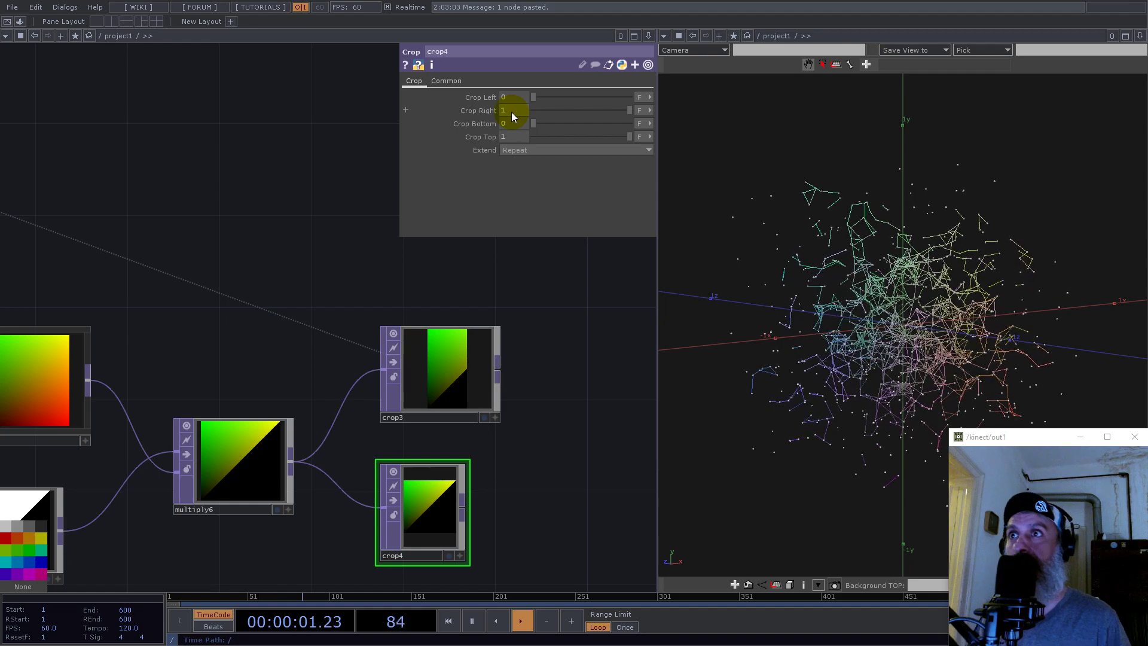
click(649, 98)
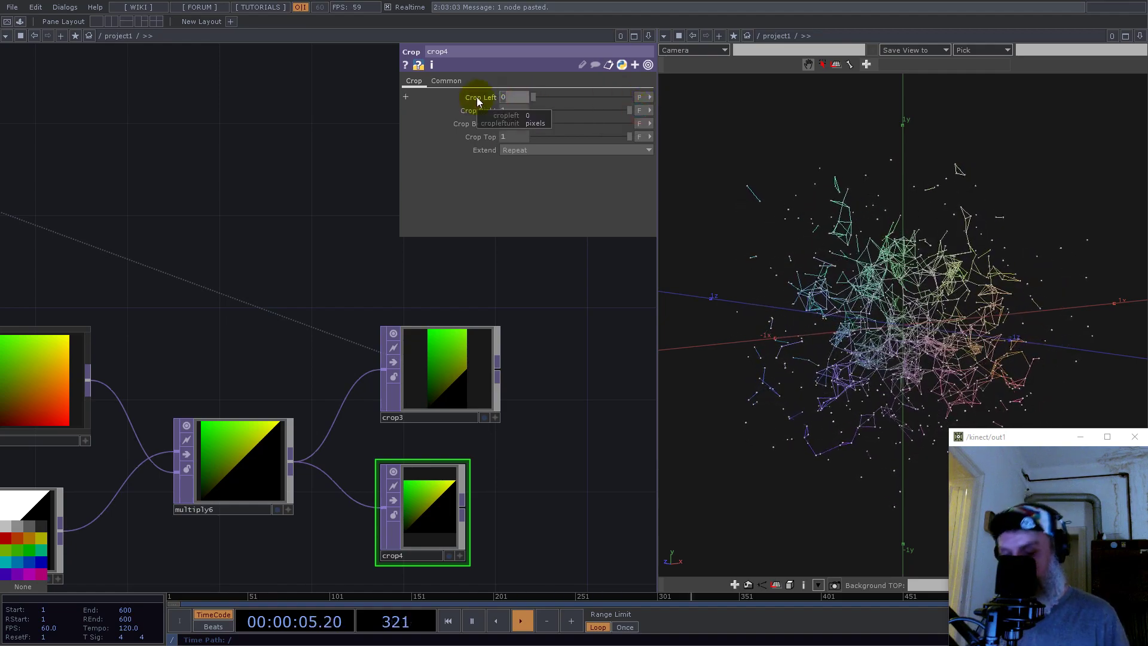
key(ctrl+v)
key(Return)
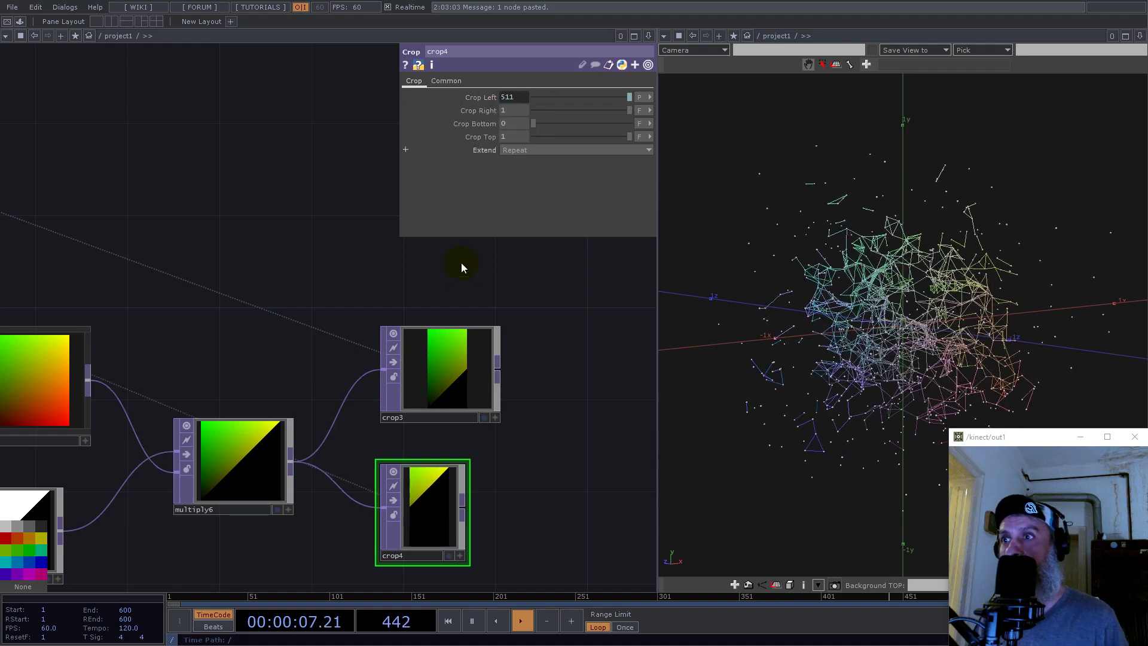
Add a Flip TOP to the output of crop4
middle_click(457, 368)
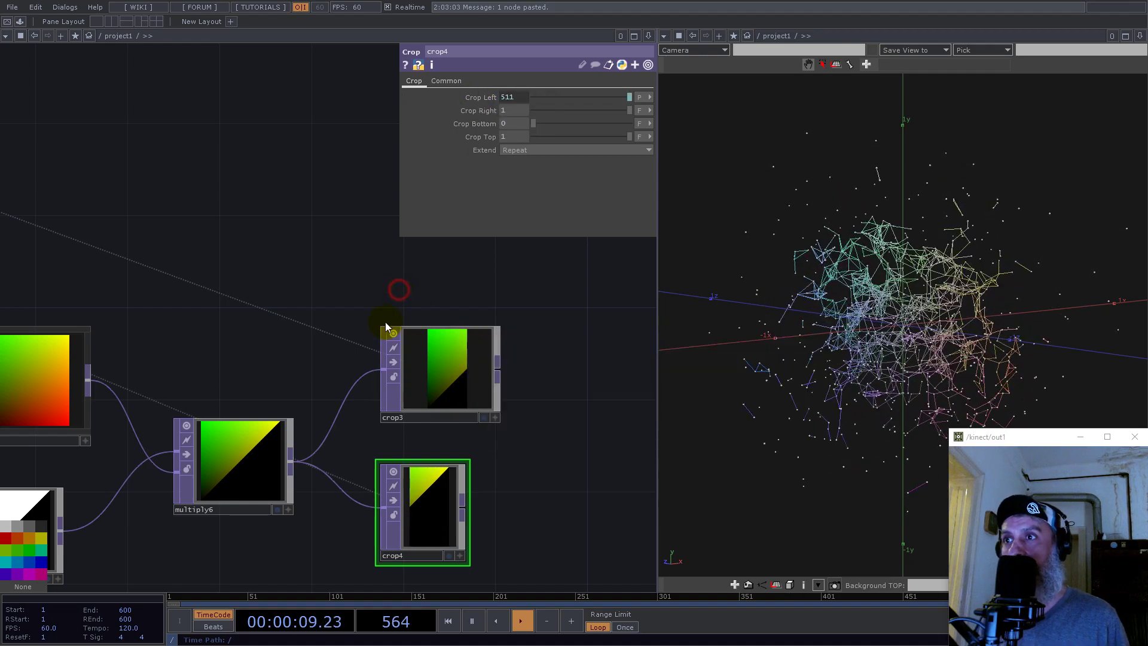
middle_drag(433, 363, 524, 368)
drag(524, 368, 355, 288)
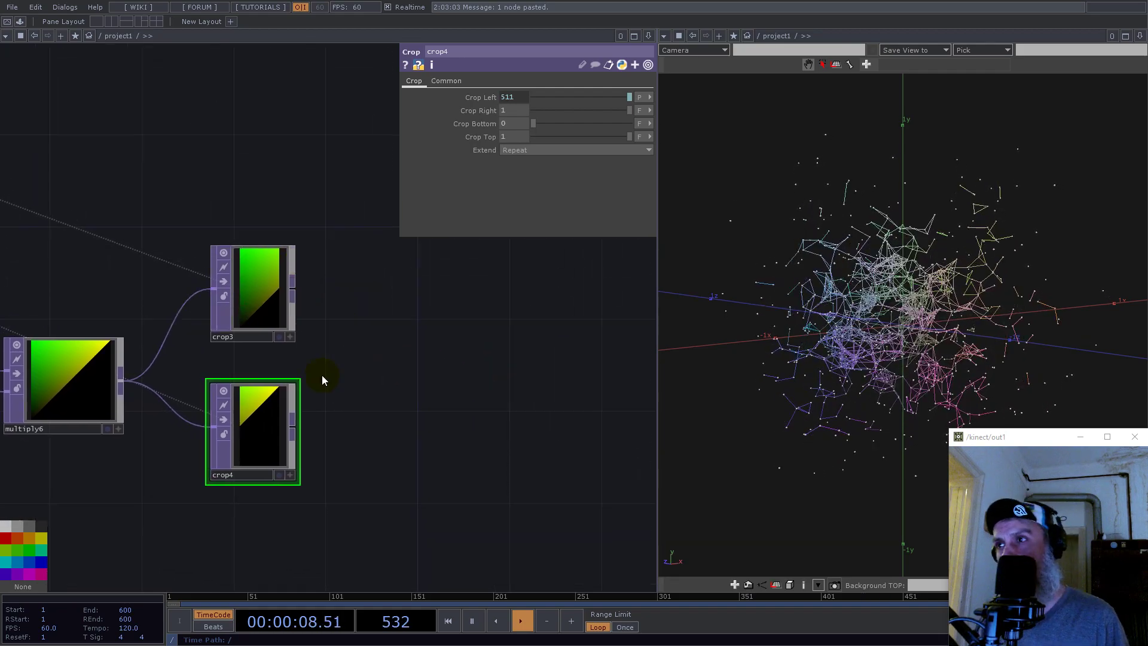
right_click(299, 427)
text(flip)
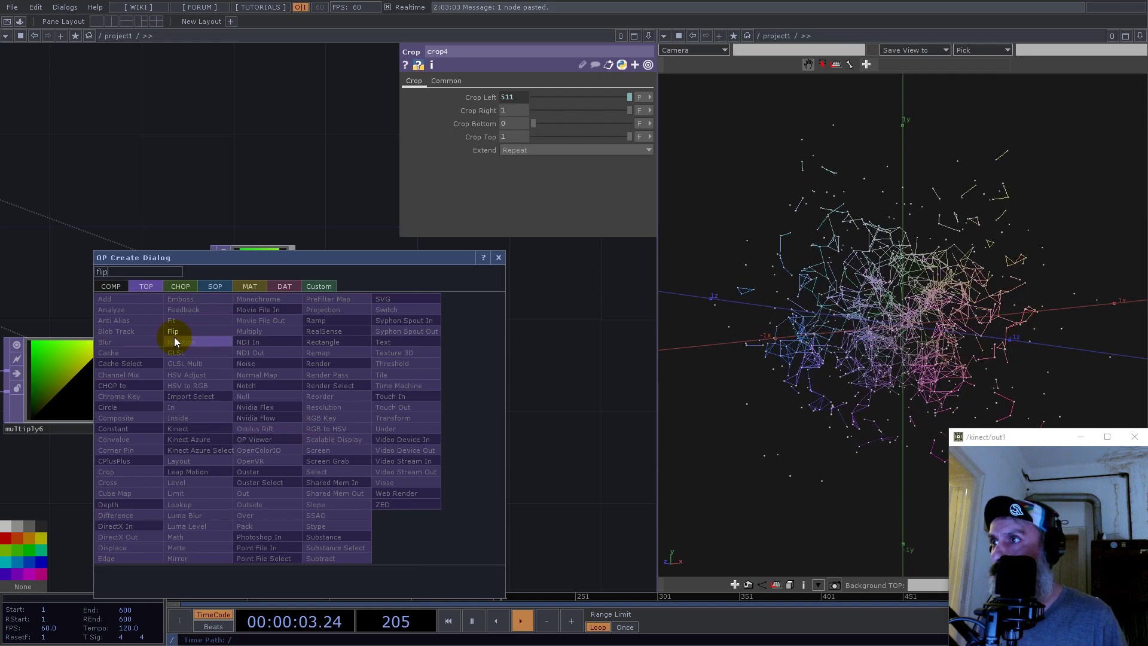
click(174, 338)
click(381, 437)
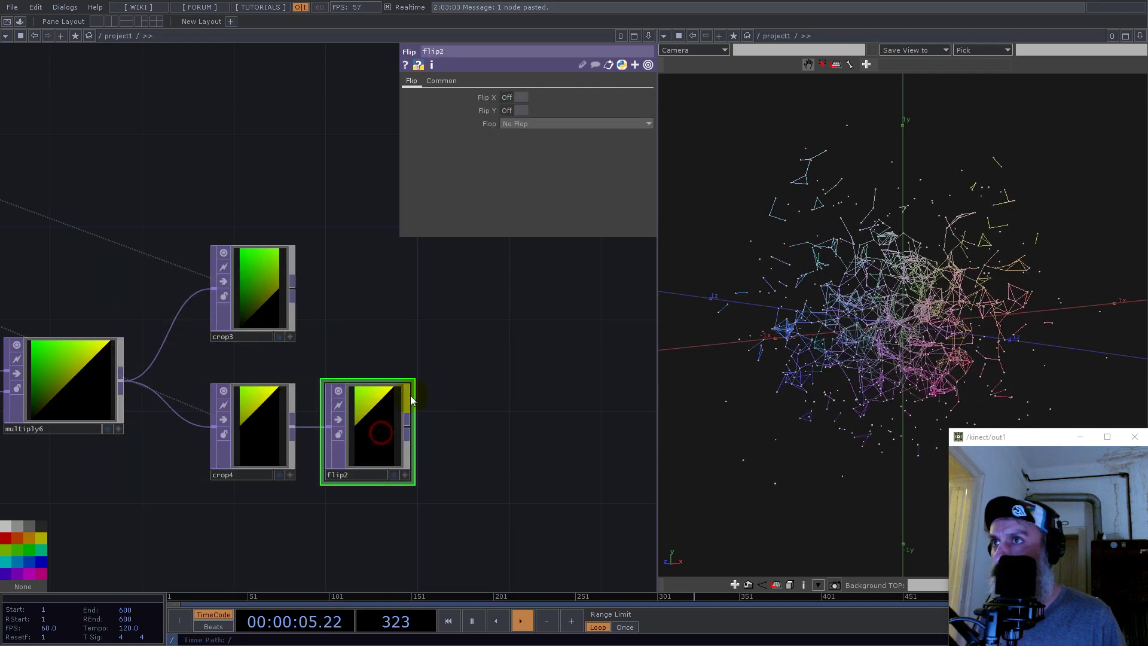
Turn on both Flip X and Flip Y for flip2
click(515, 123)
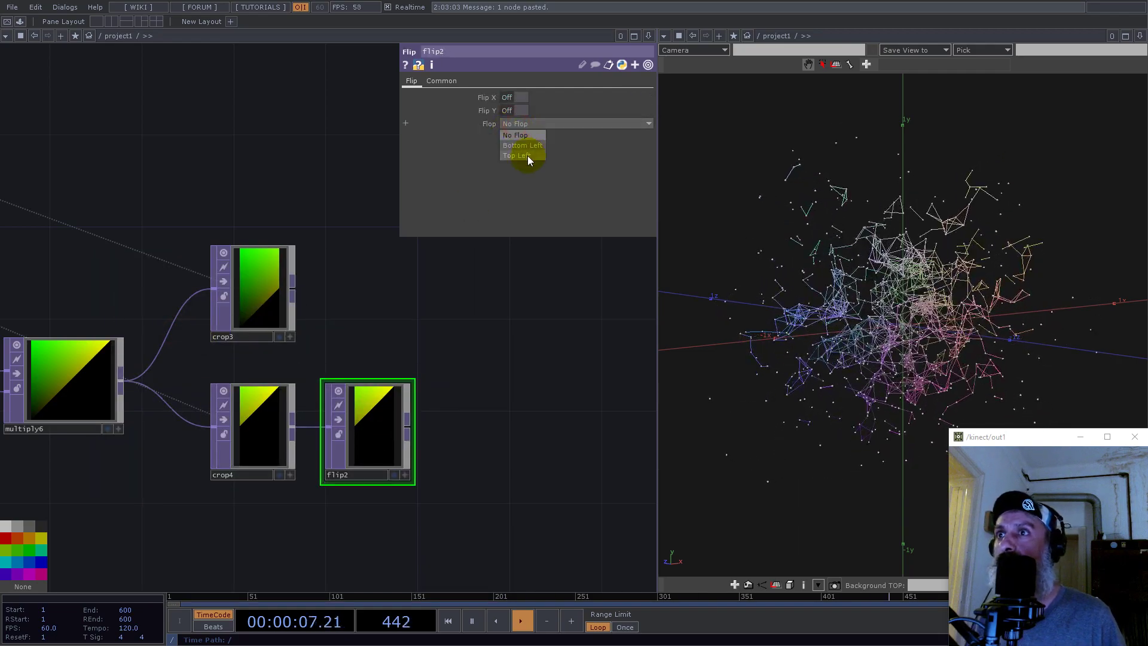
click(520, 103)
click(523, 110)
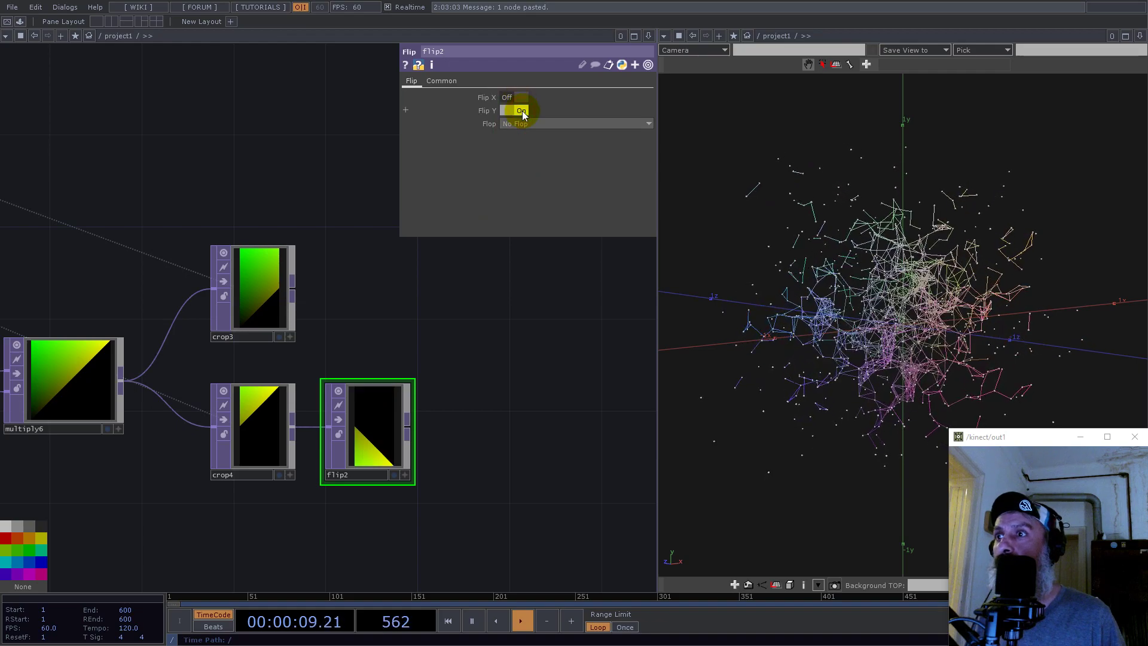
click(522, 97)
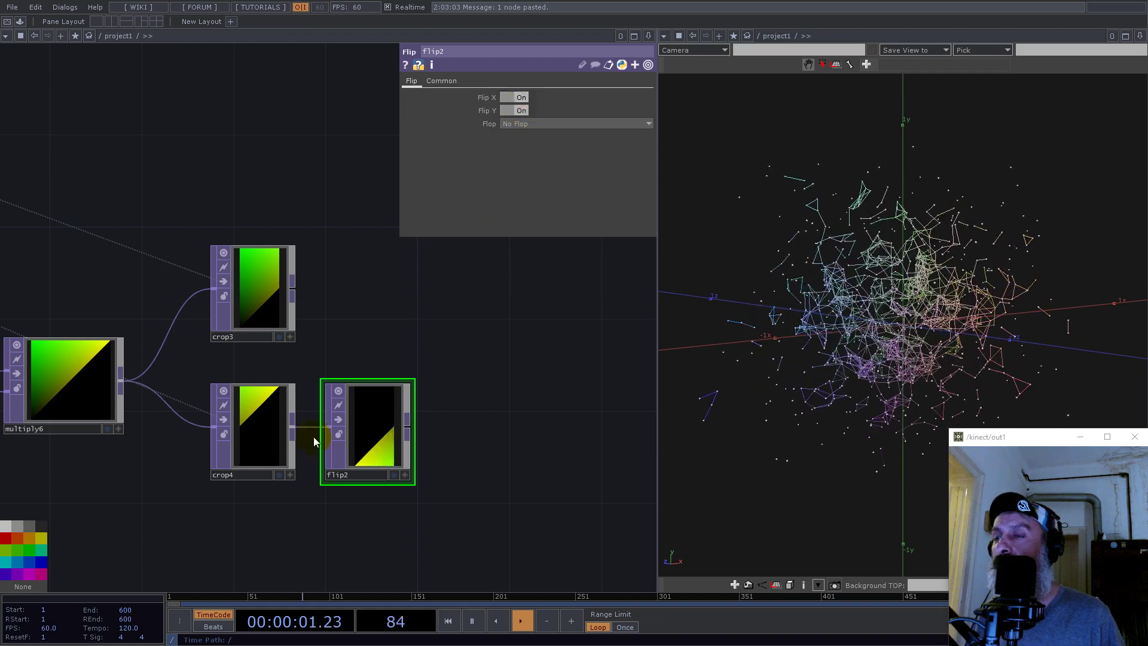
Add an Add TOP after flip2 and connect crop3 as its second input
click(408, 431)
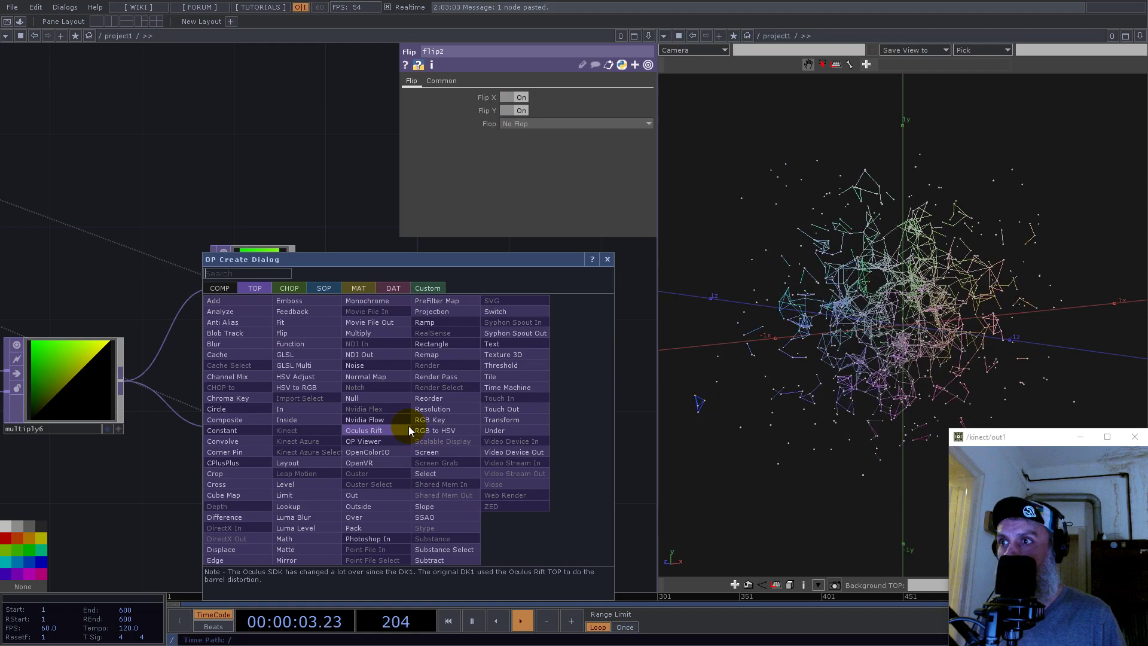
text(ad)
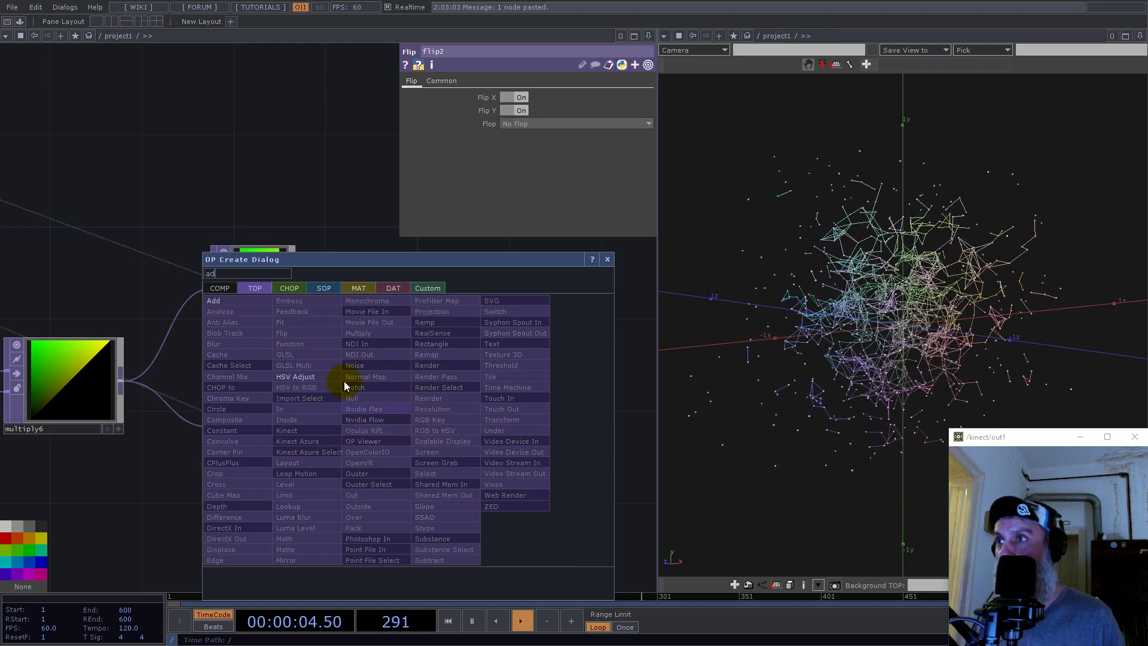
click(237, 301)
click(526, 318)
drag(300, 288, 469, 329)
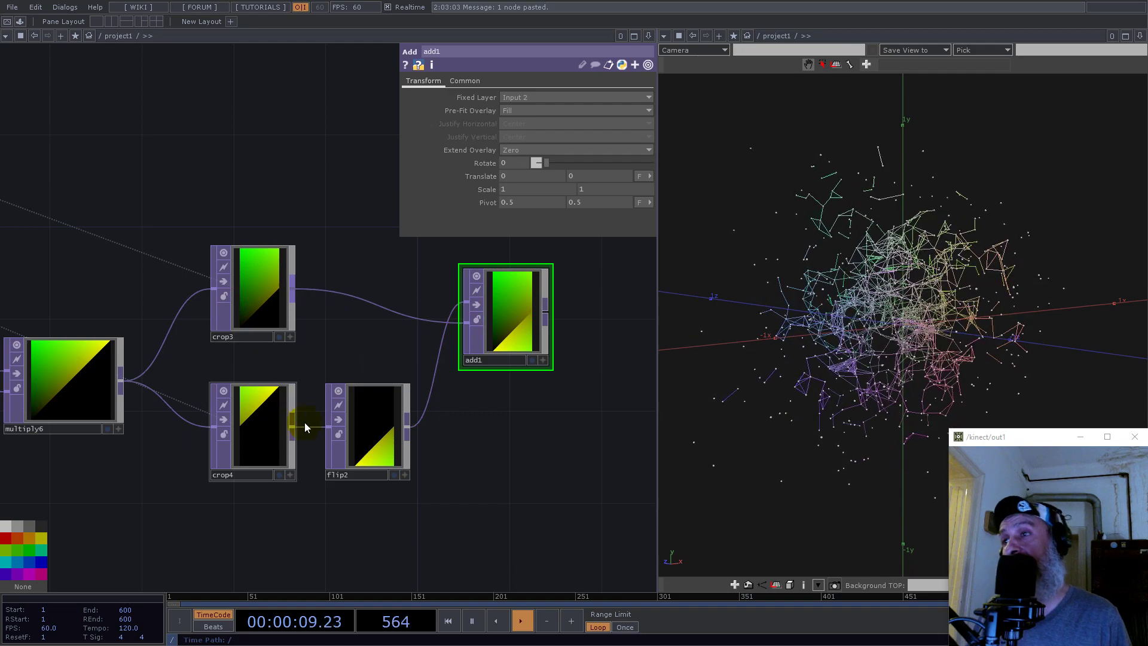
Set add1's Pre-Fit Overlay to Native Resolution and its Justify Horizontal to Right
scroll(531, 347, up, 3)
scroll(531, 340, up, 3)
scroll(459, 375, down, 5)
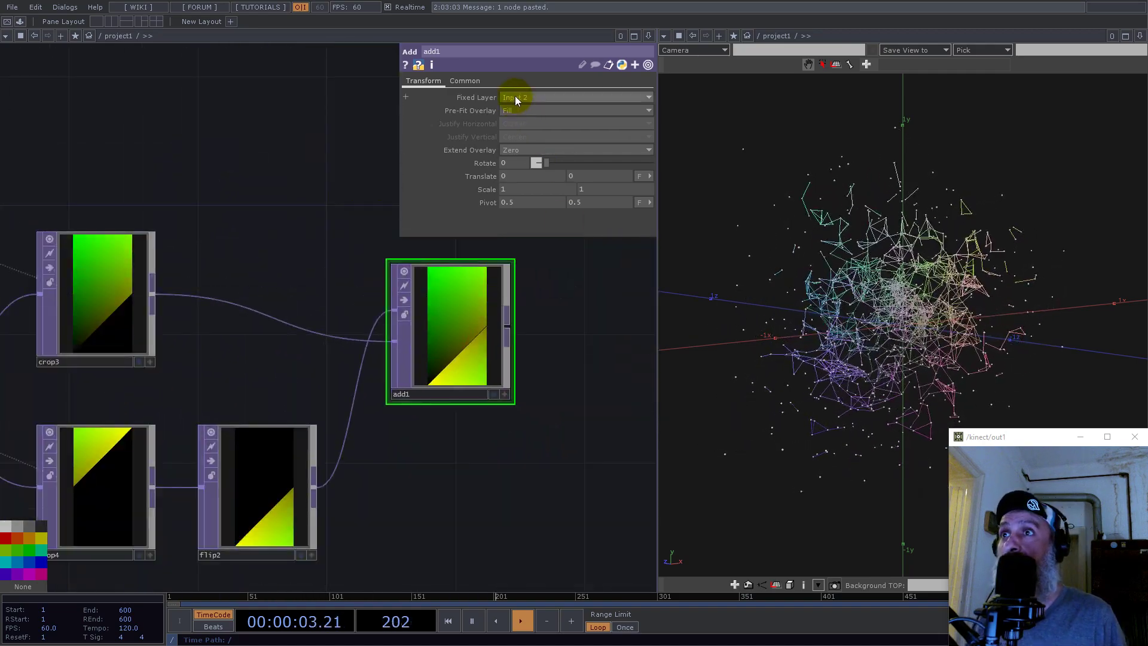
click(515, 111)
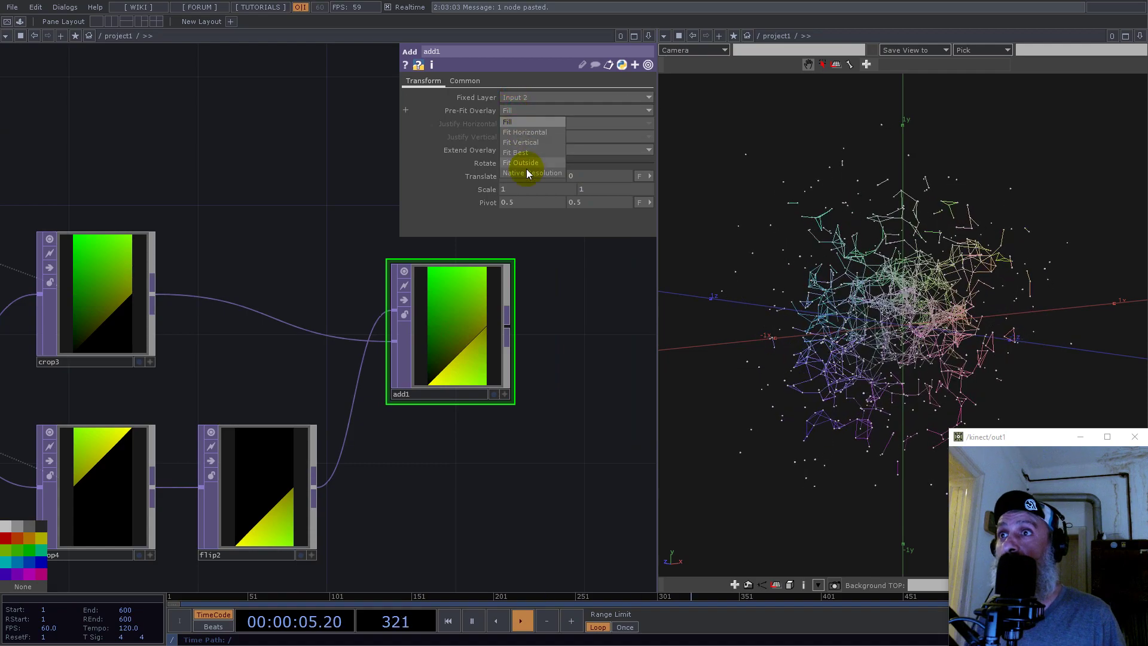
click(527, 173)
click(524, 122)
click(518, 155)
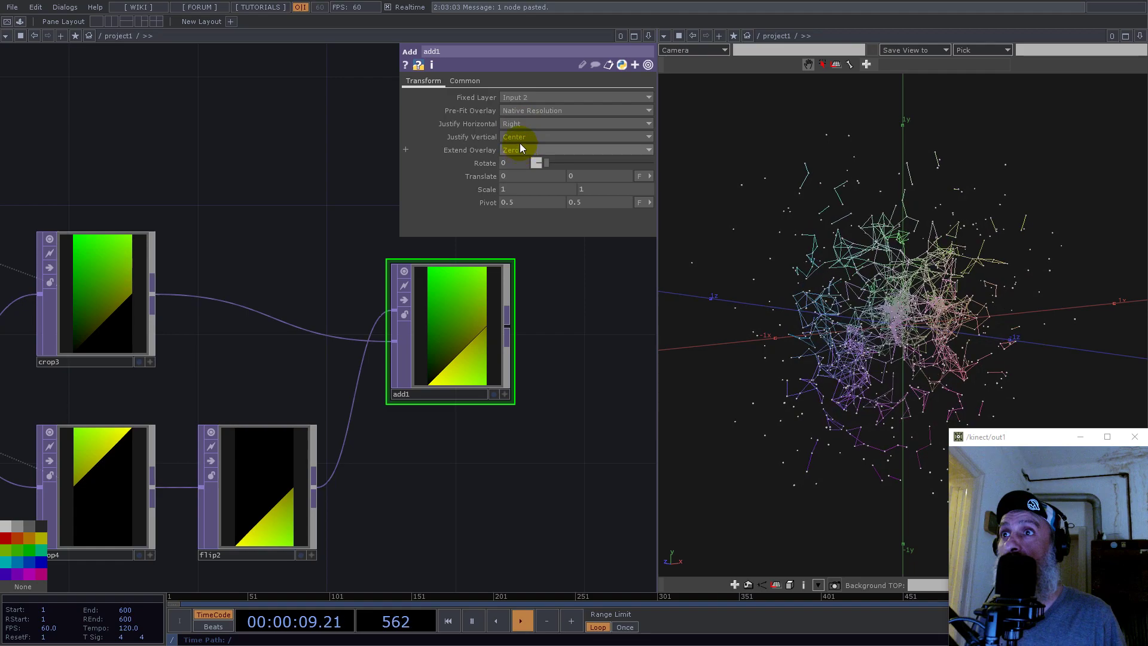
click(518, 158)
Select multiply6, crop3, crop4, flip2 and add1 together, and set their Input Smoothness and Viewer Smoothness to Nearest Pixel
scroll(378, 386, up, 10)
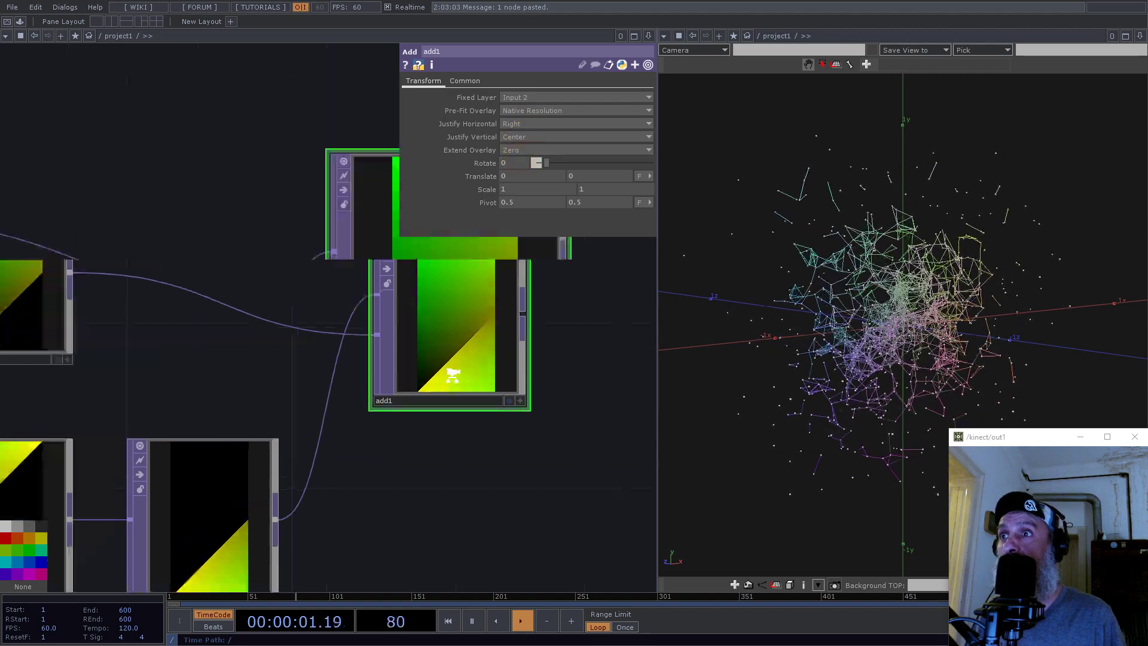
scroll(378, 389, down, 10)
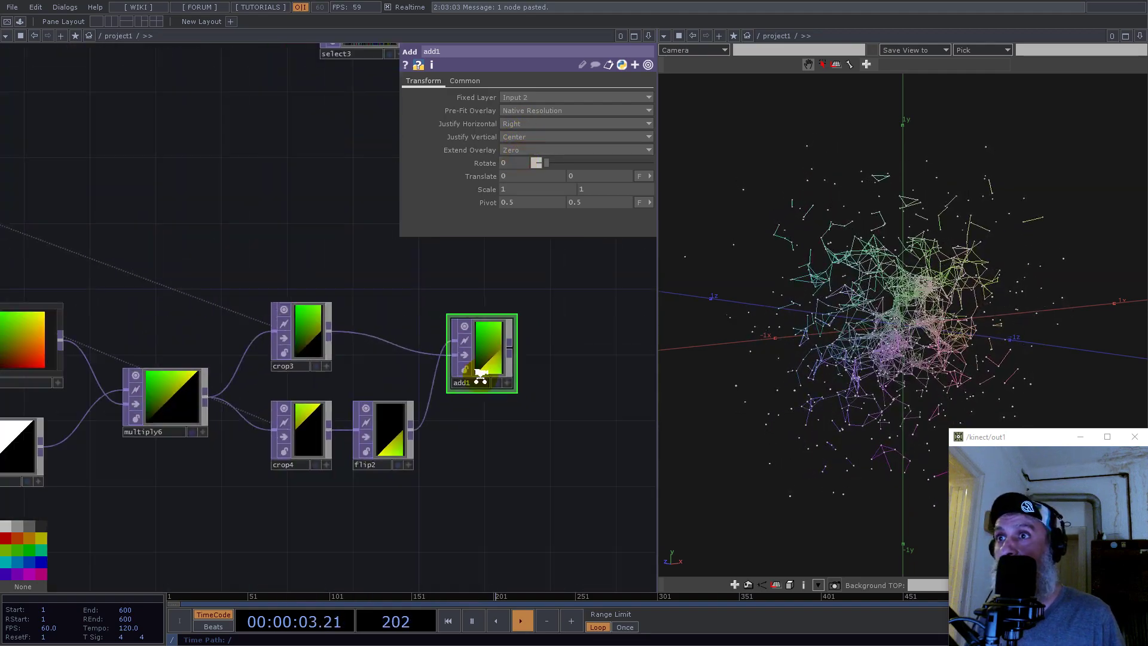
scroll(442, 369, up, 3)
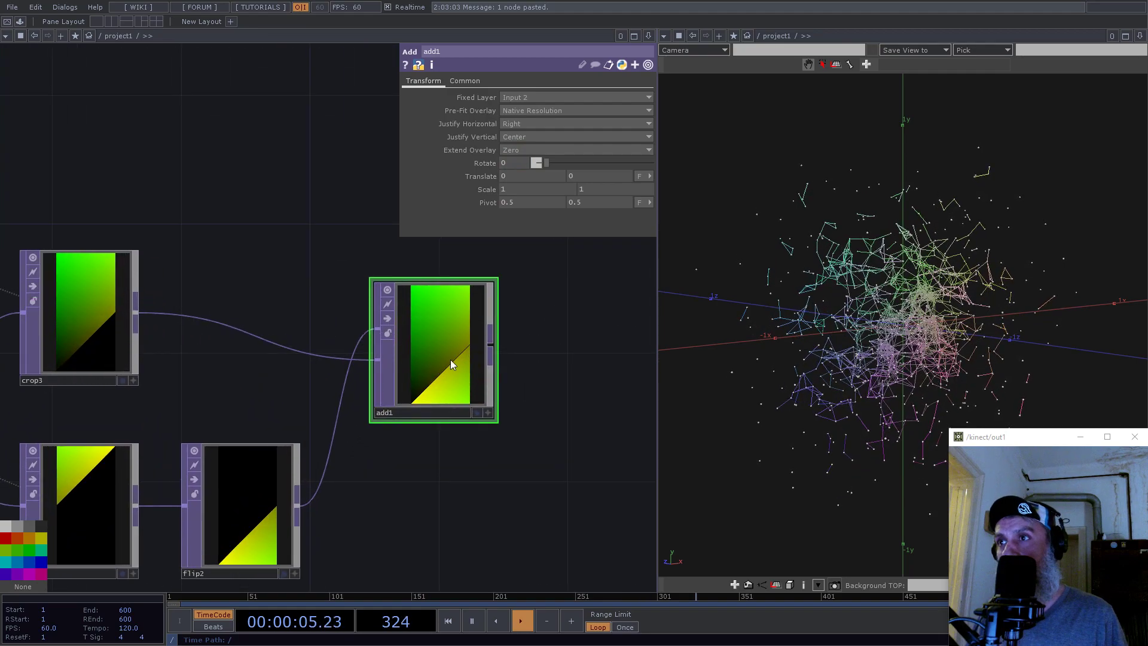
scroll(460, 374, down, 4)
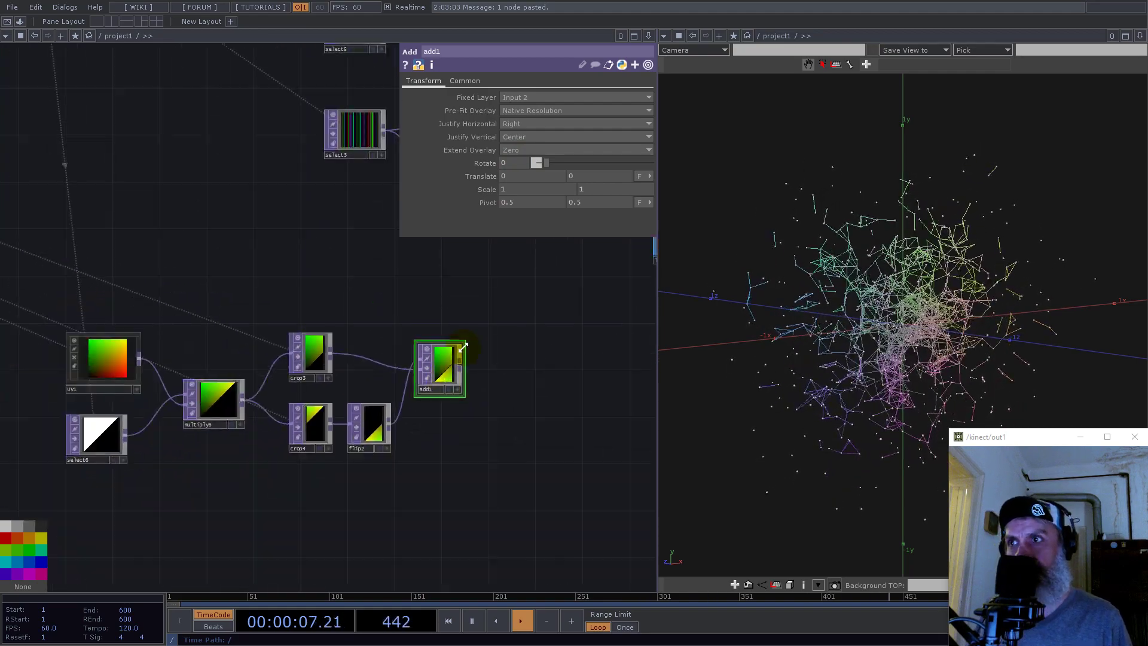
drag(506, 507, 165, 297)
click(464, 80)
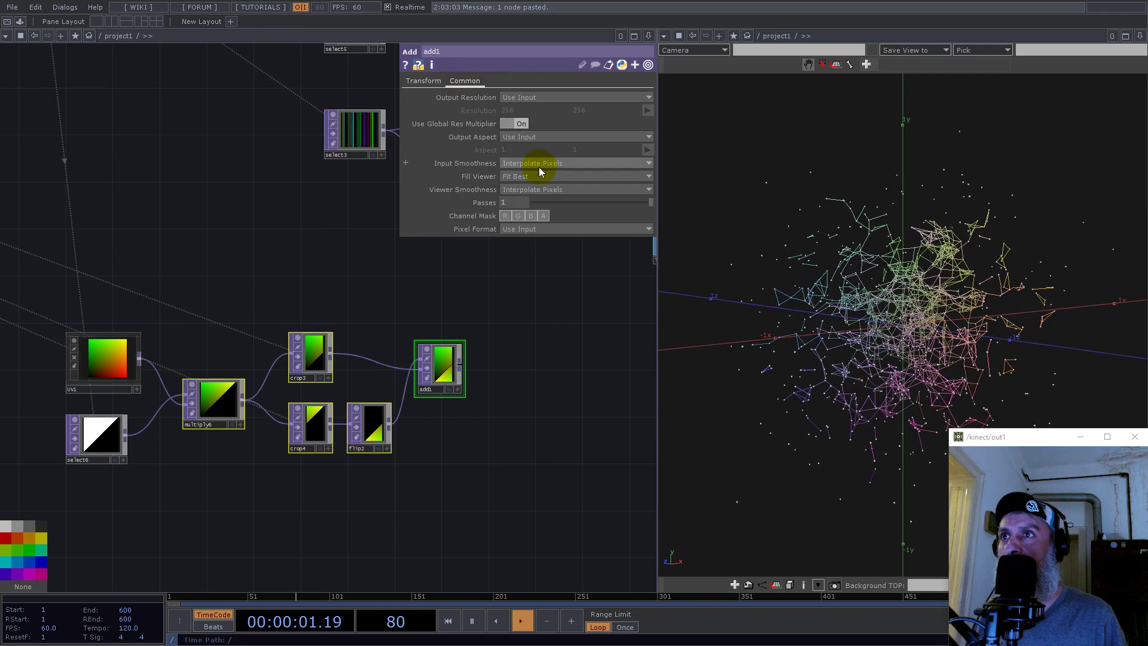
click(542, 189)
click(546, 200)
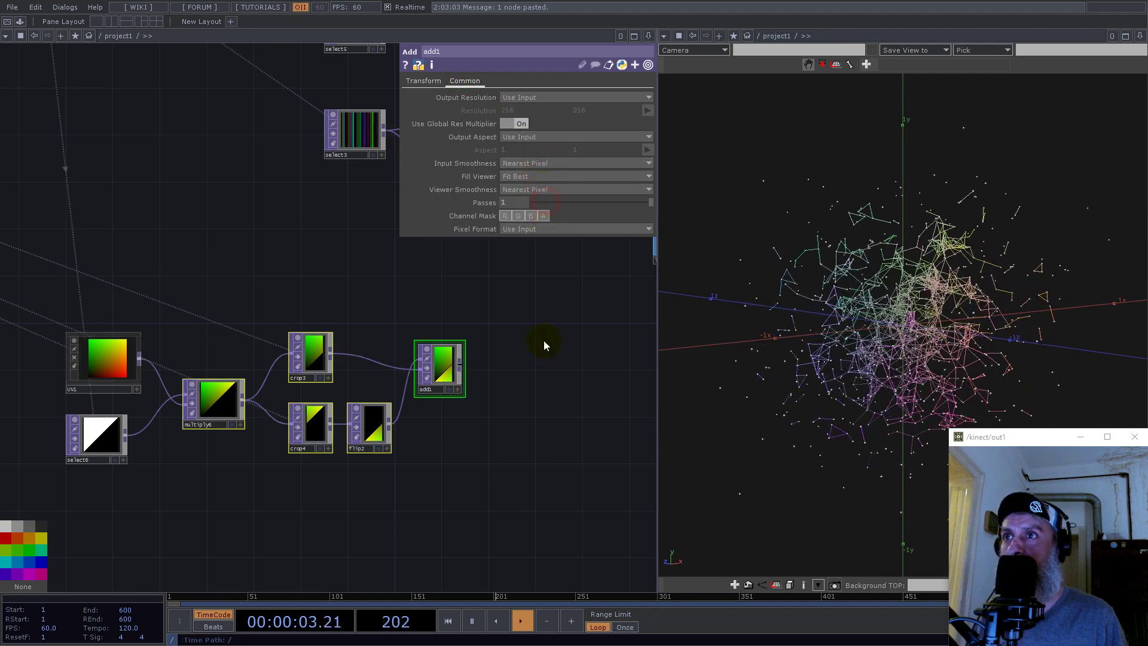
scroll(551, 446, down, 6)
scroll(244, 346, up, 6)
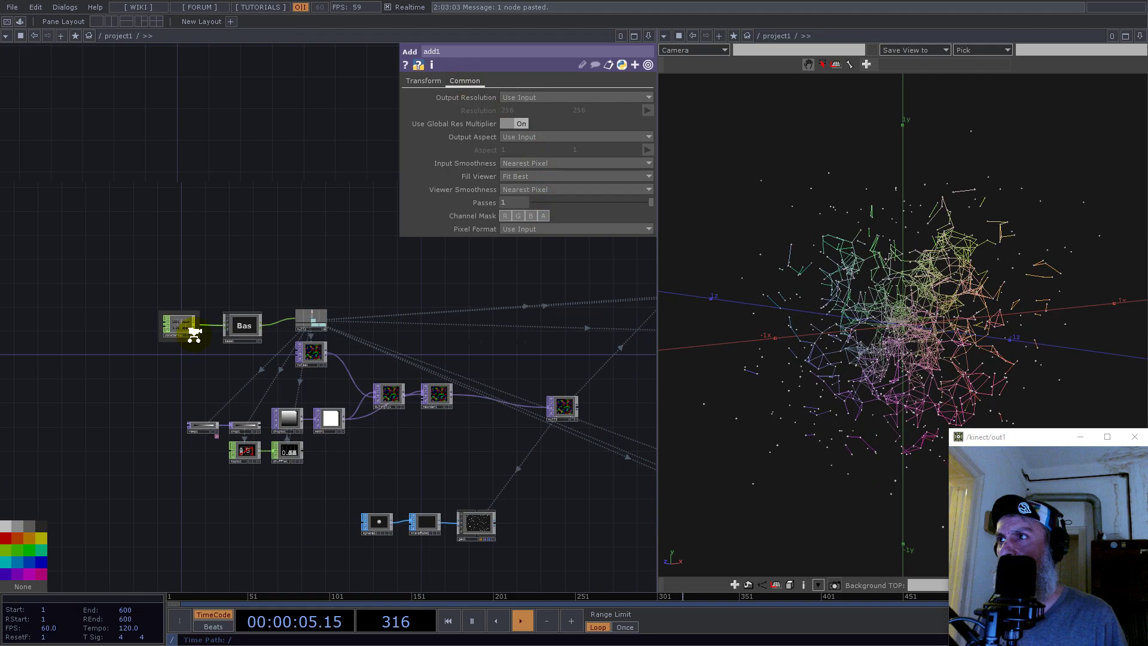
Set the count channel of constant1 to 63
click(161, 314)
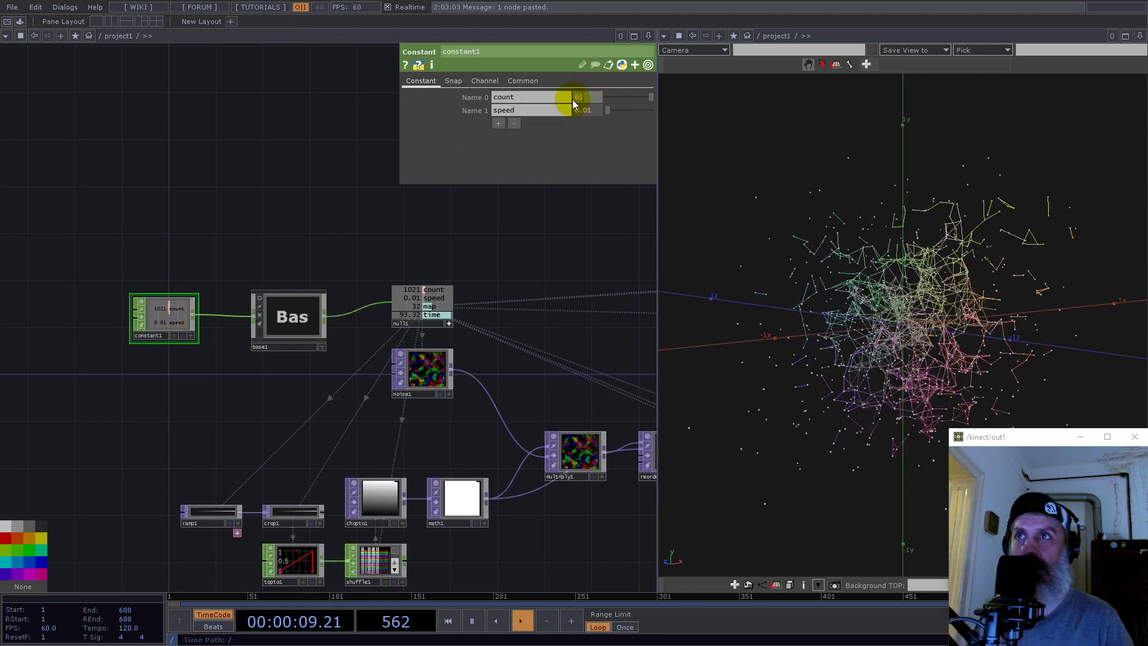
scroll(443, 392, down, 5)
drag(544, 468, 336, 378)
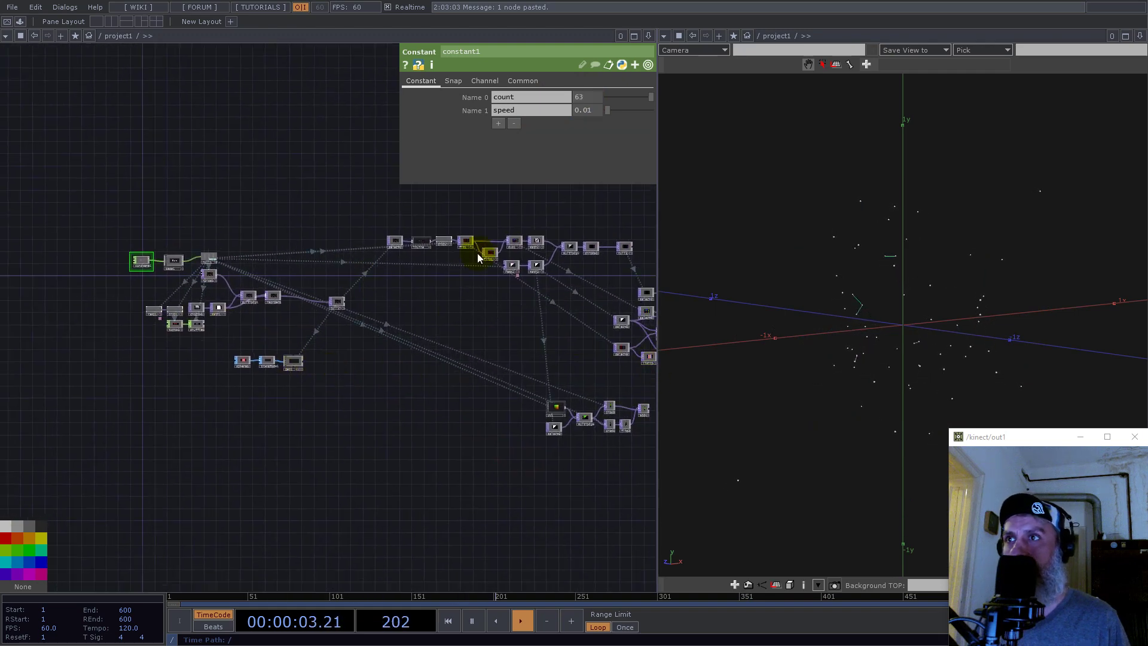
Raise the Val Max of chroma1 to 0.326 so more points are linked
scroll(556, 249, up, 5)
drag(577, 214, 304, 263)
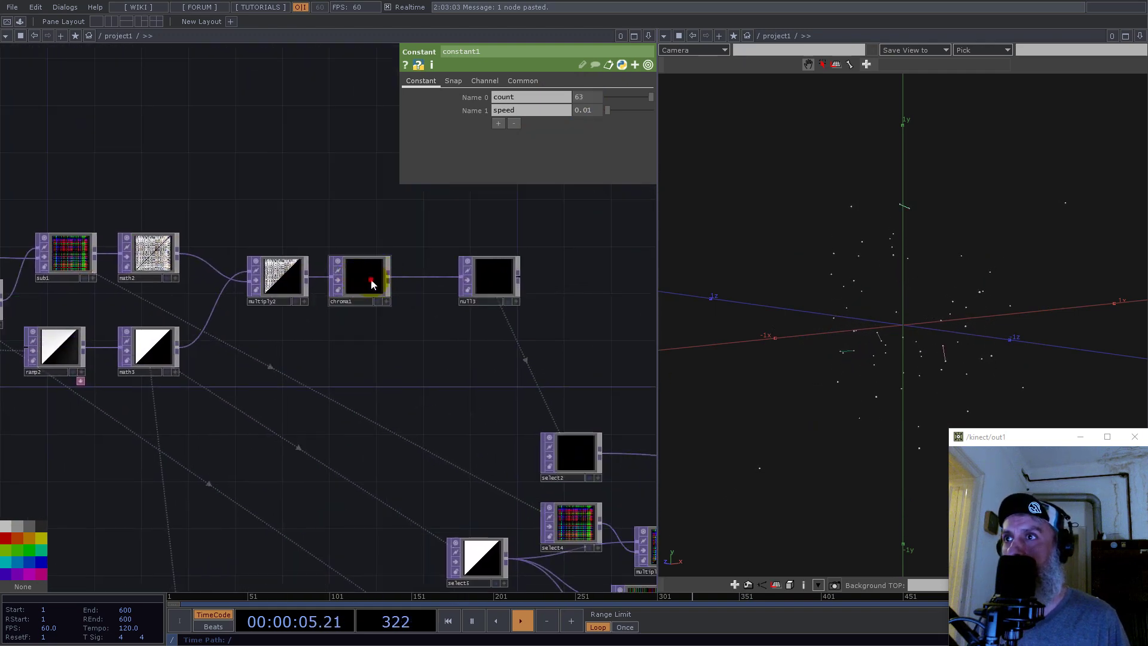
click(365, 278)
drag(546, 110, 563, 110)
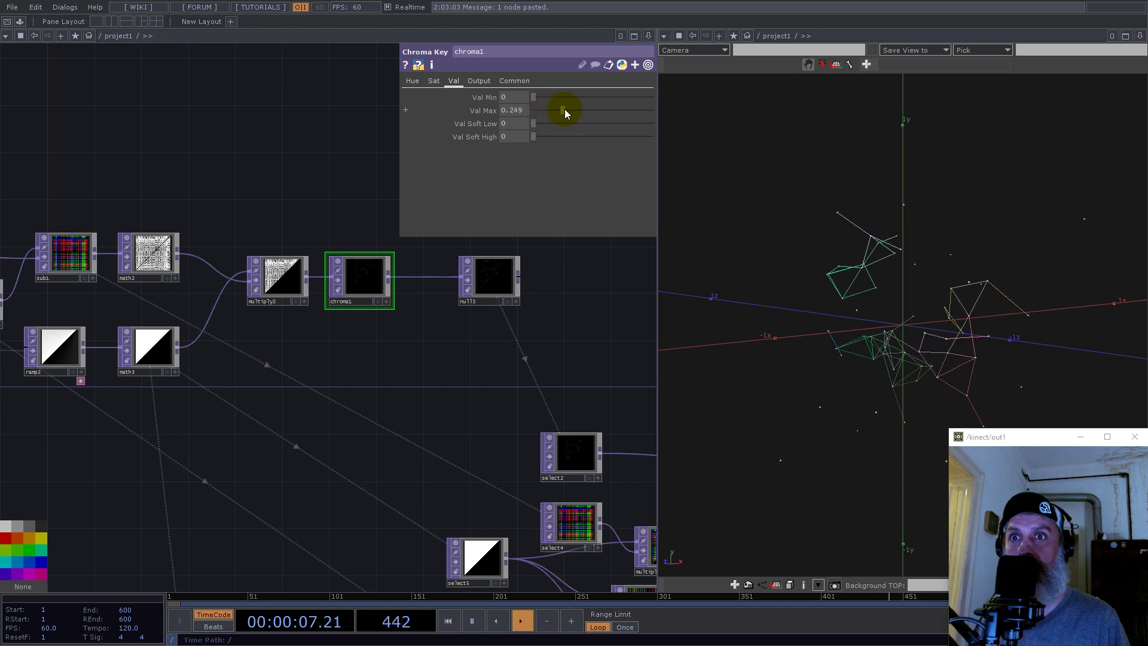
Add a Null TOP to the output of add1
drag(525, 377, 303, 209)
scroll(242, 251, down, 4)
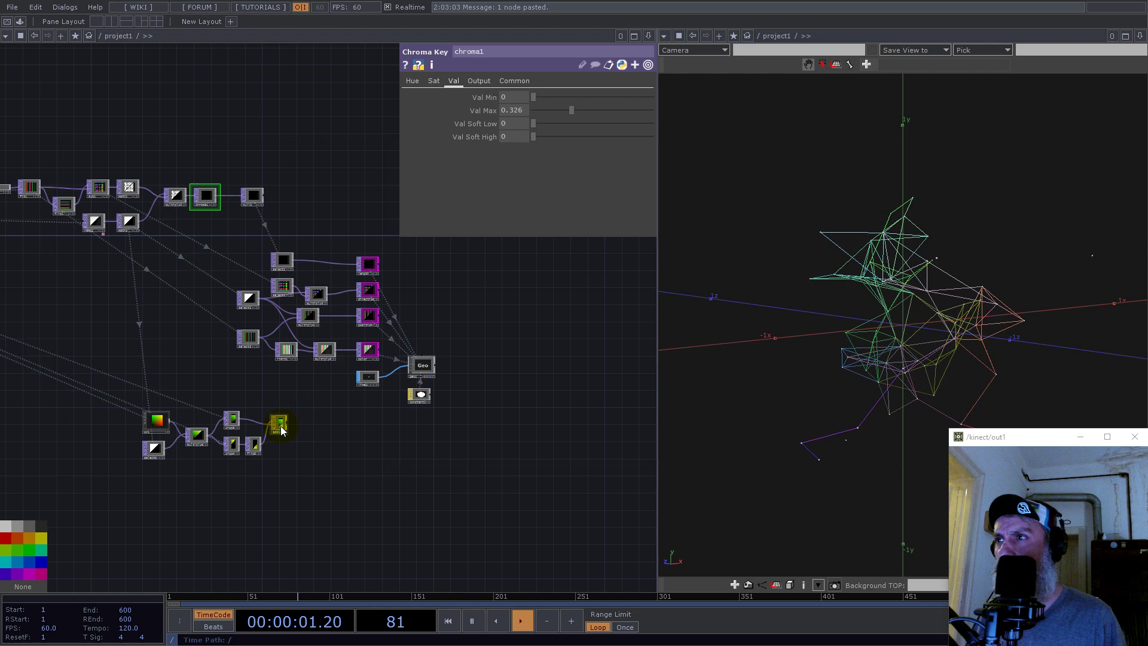
scroll(279, 424, up, 8)
scroll(288, 425, up, 1)
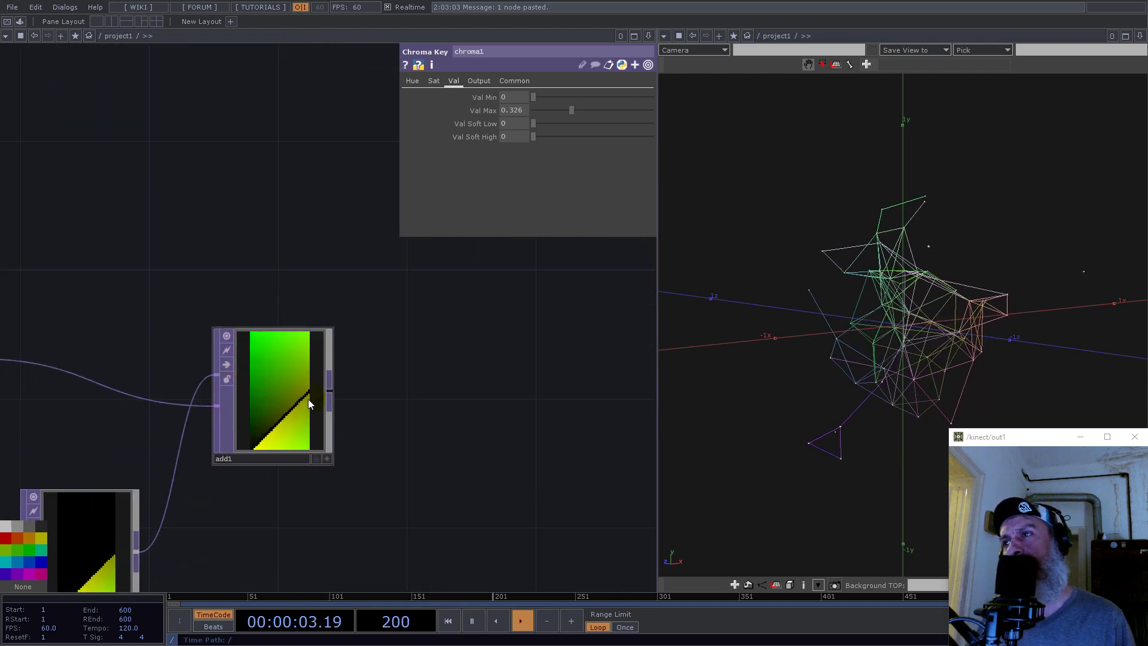
right_click(331, 390)
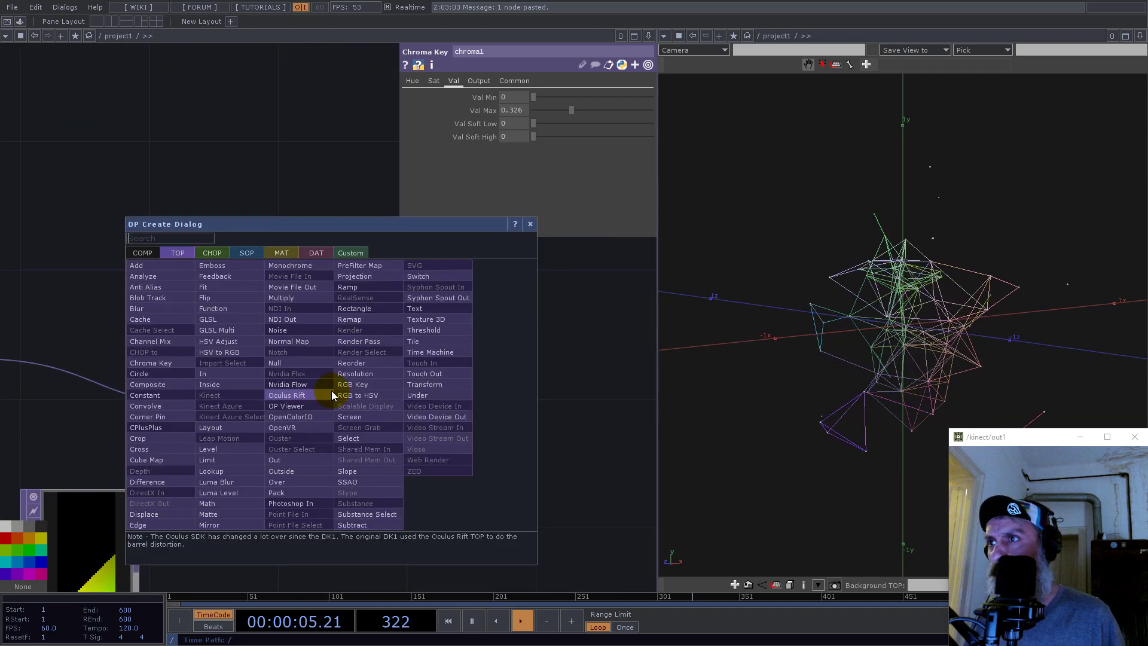
click(296, 354)
click(480, 410)
Examine the diagonal seam in add1's combined UV texture and the crop3, crop4 and flip2 pieces that feed it
scroll(275, 419, up, 10)
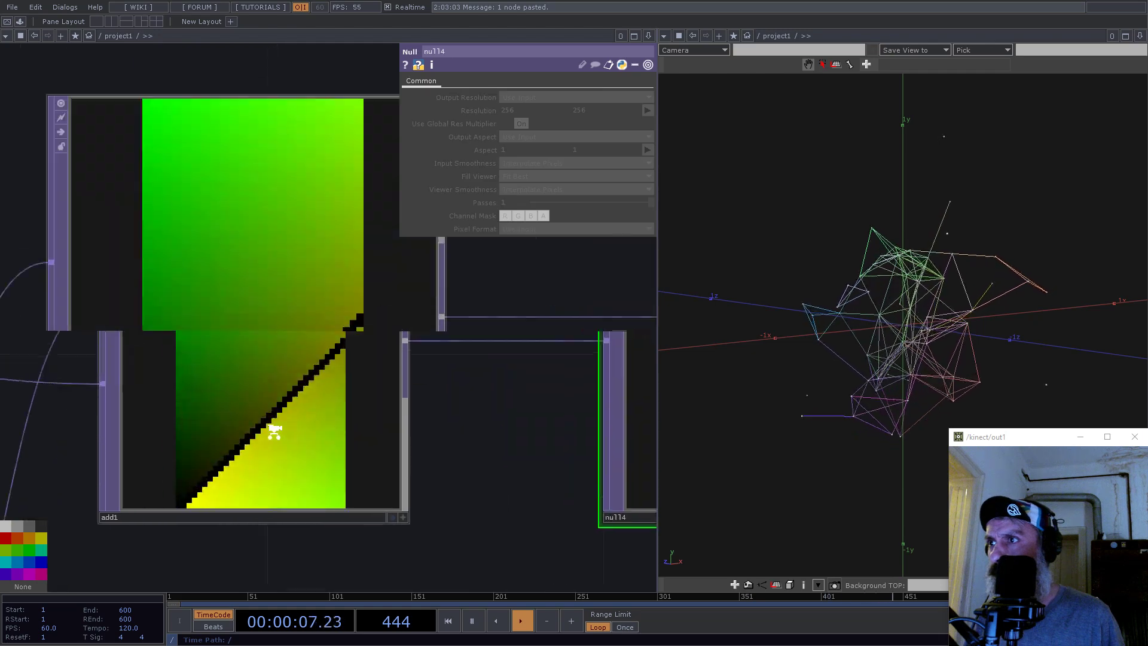
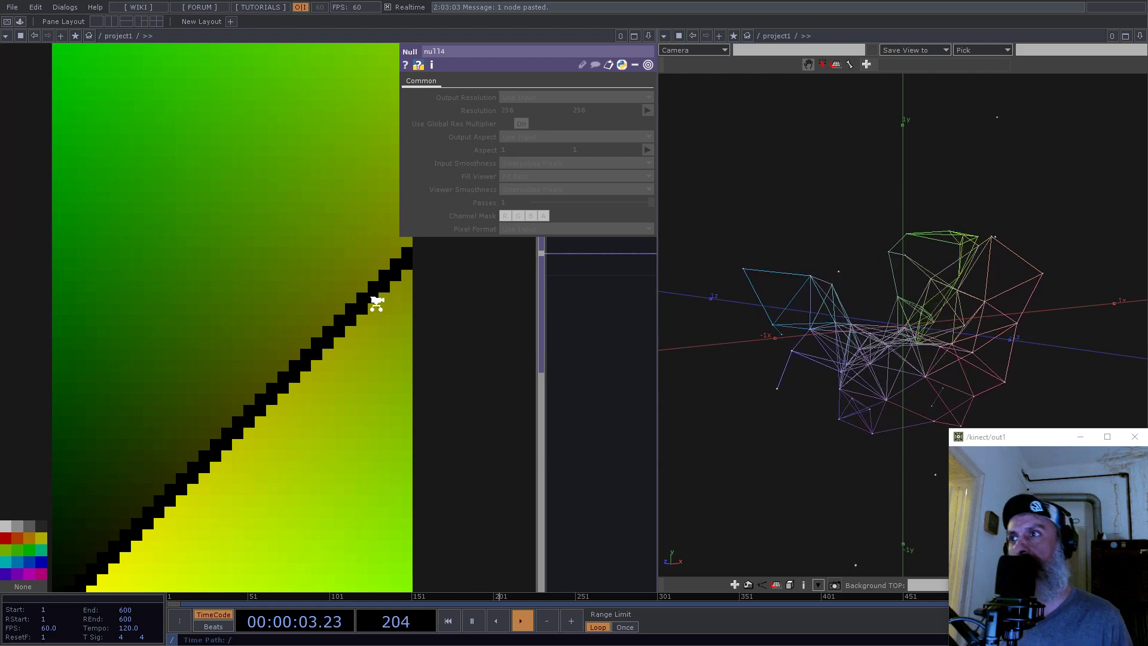
scroll(375, 303, down, 6)
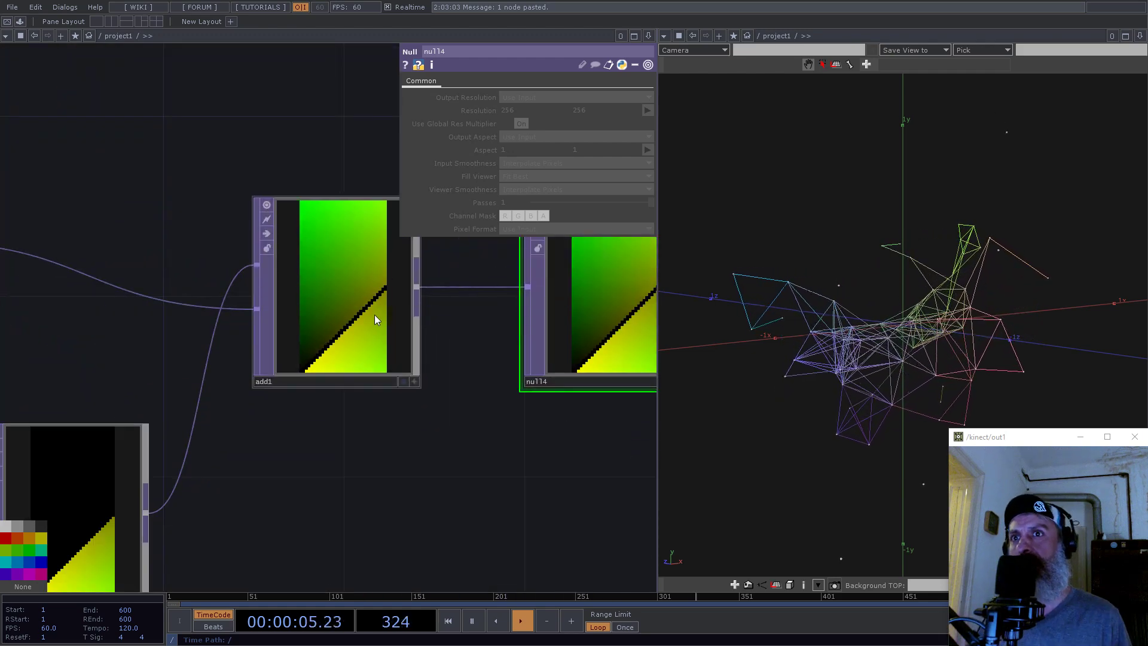
scroll(375, 313, down, 6)
scroll(266, 336, up, 4)
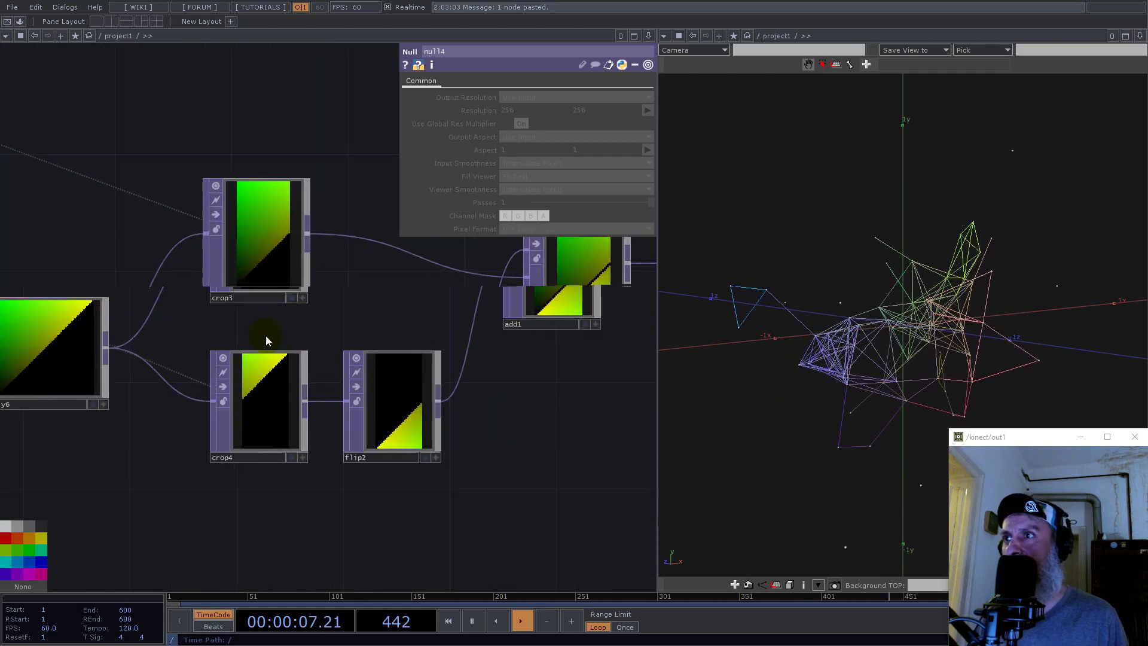
scroll(265, 336, up, 2)
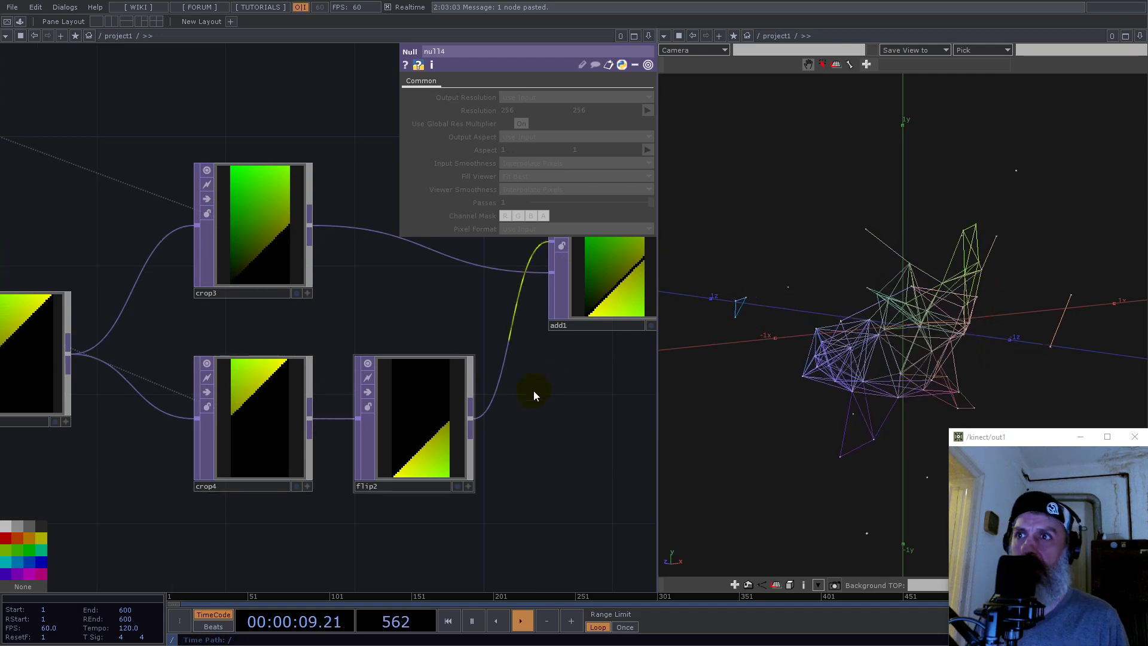
drag(573, 384, 277, 500)
scroll(320, 418, up, 6)
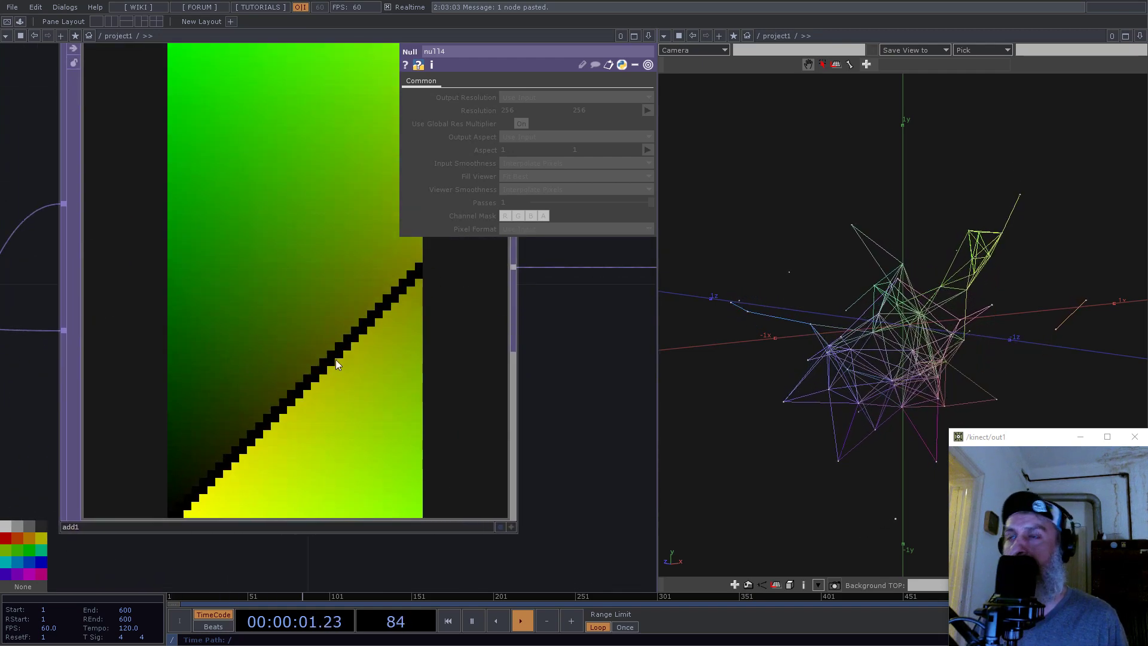
scroll(323, 380, down, 8)
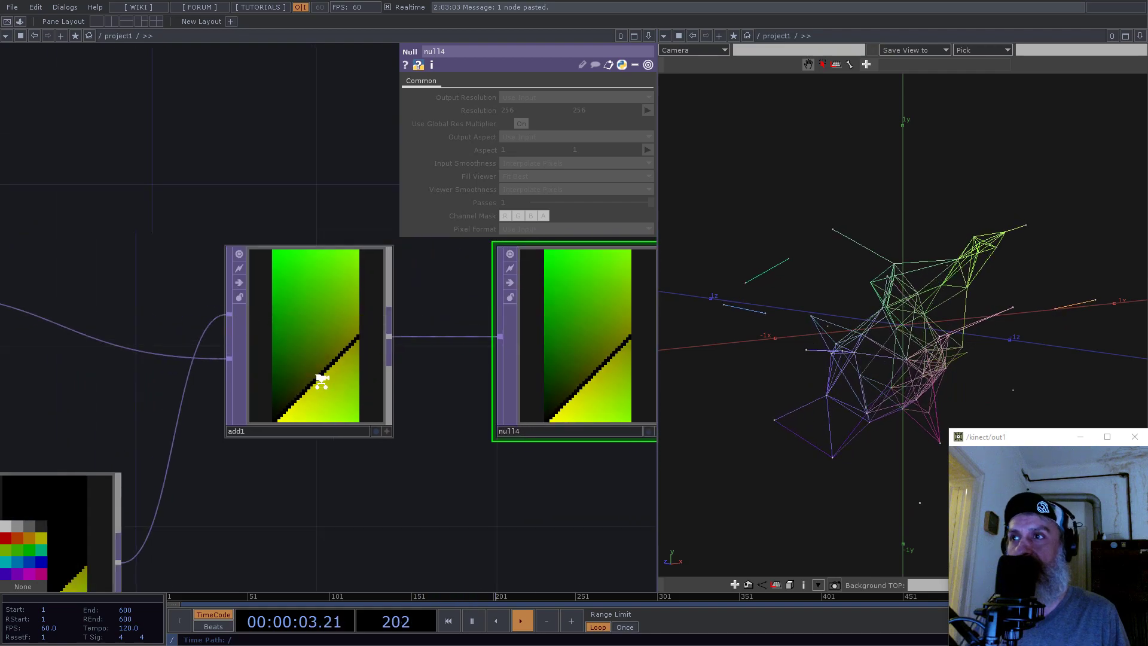
Space null4 away from add1, and move the whole UV split-and-recombine chain to a clear area farther back in the network
drag(461, 362, 533, 340)
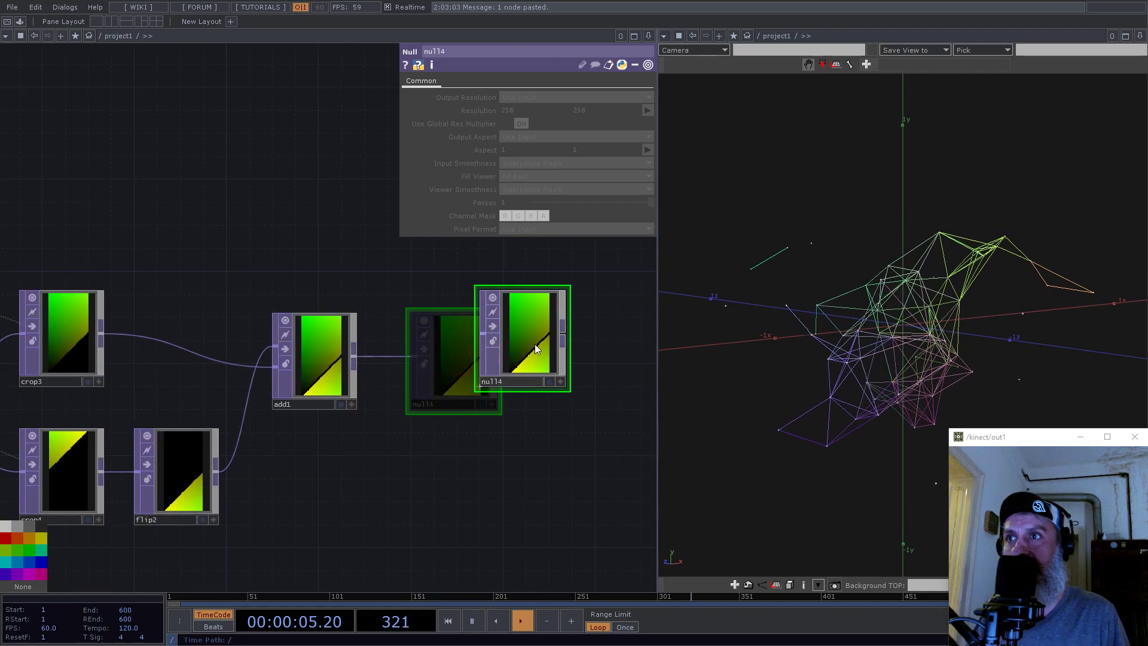
scroll(396, 415, down, 3)
scroll(515, 487, down, 5)
drag(504, 496, 225, 401)
drag(460, 418, 276, 448)
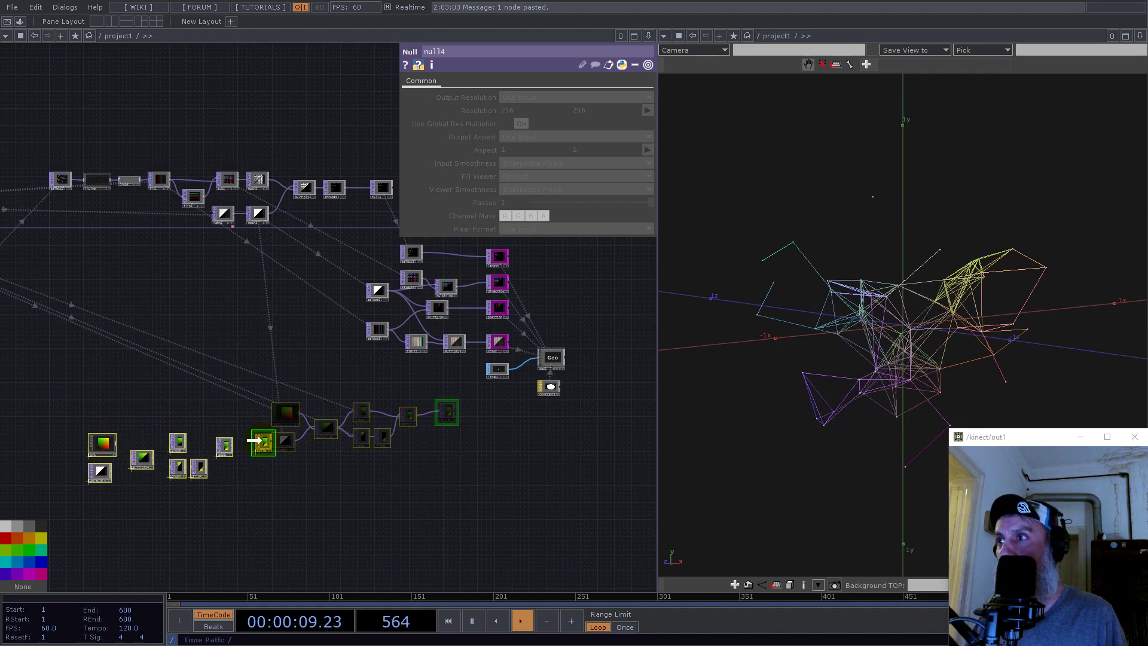
drag(336, 377, 300, 400)
middle_drag(203, 402, 367, 366)
Move the instancing nodes away from select2 to open space after it in the network
scroll(366, 366, up, 5)
right_drag(502, 493, 84, 211)
drag(180, 251, 442, 297)
click(259, 280)
drag(222, 314, 439, 371)
drag(590, 347, 268, 339)
drag(146, 515, 250, 433)
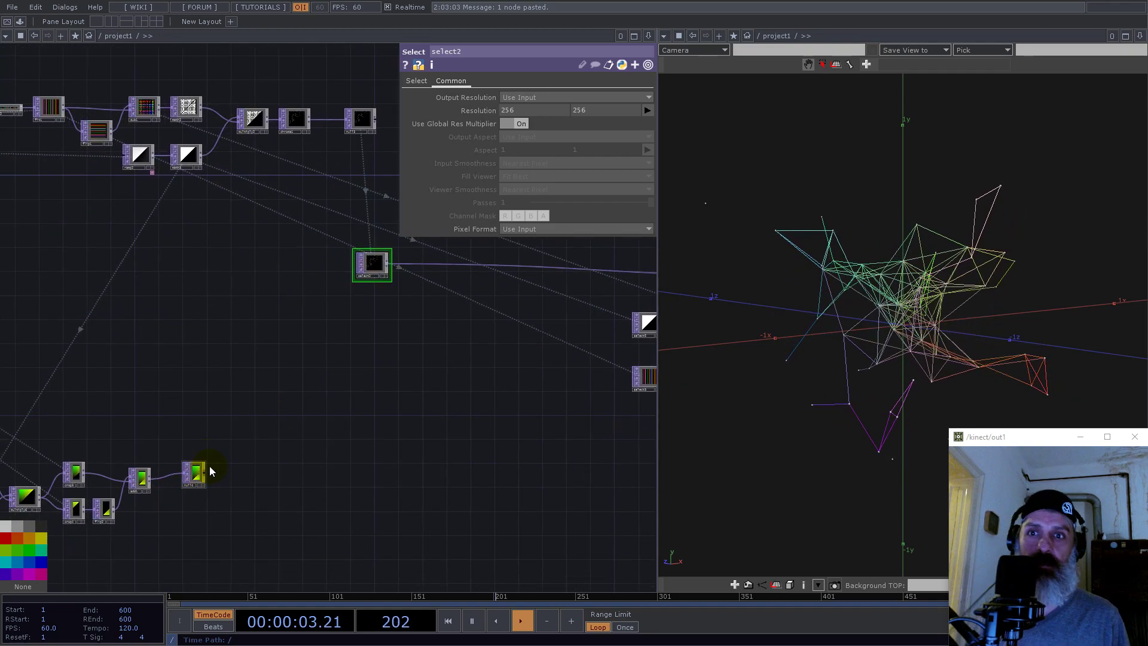
Add a Select TOP that references null4 and place it beneath select2
drag(356, 374, 329, 417)
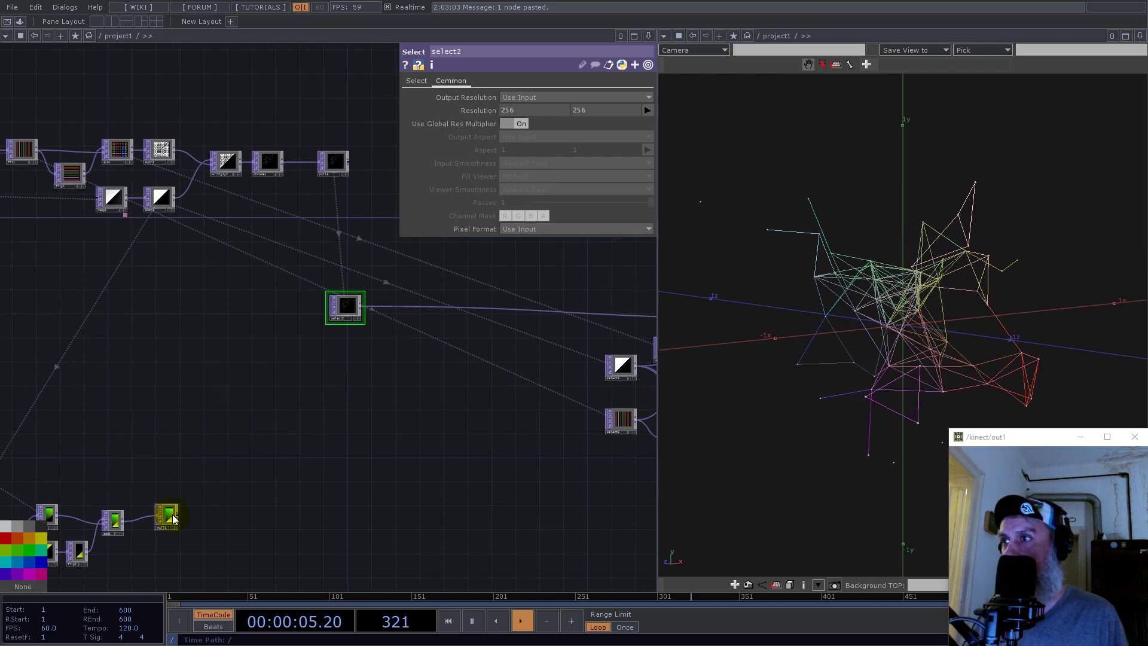
key(Tab)
text(sel)
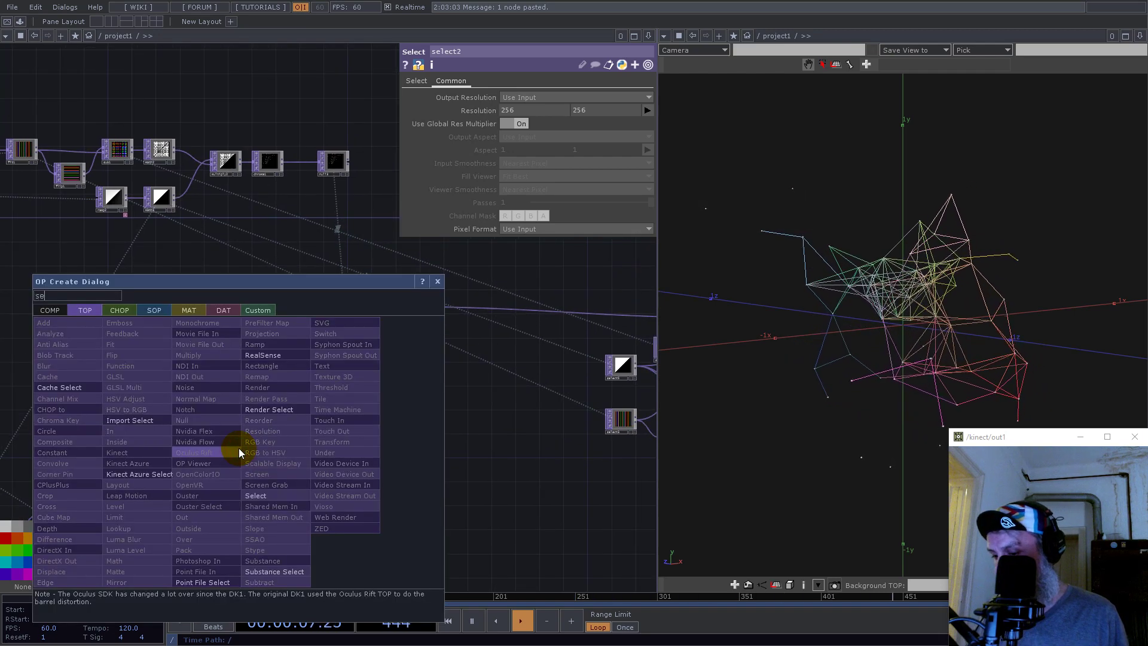
click(259, 495)
click(261, 415)
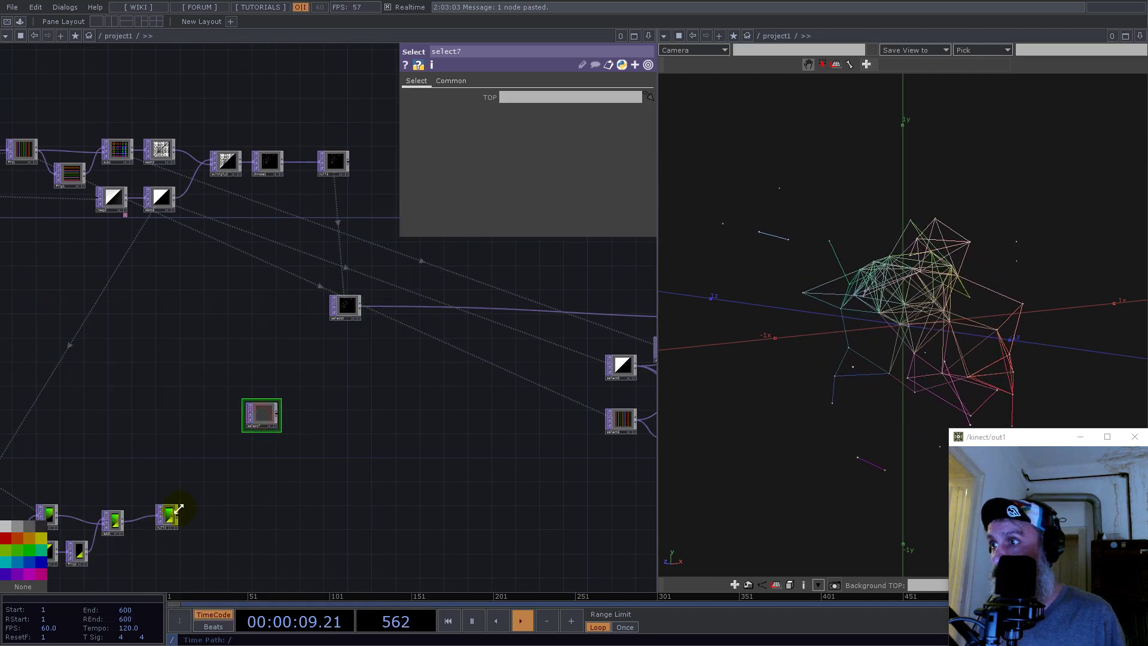
drag(342, 294, 514, 97)
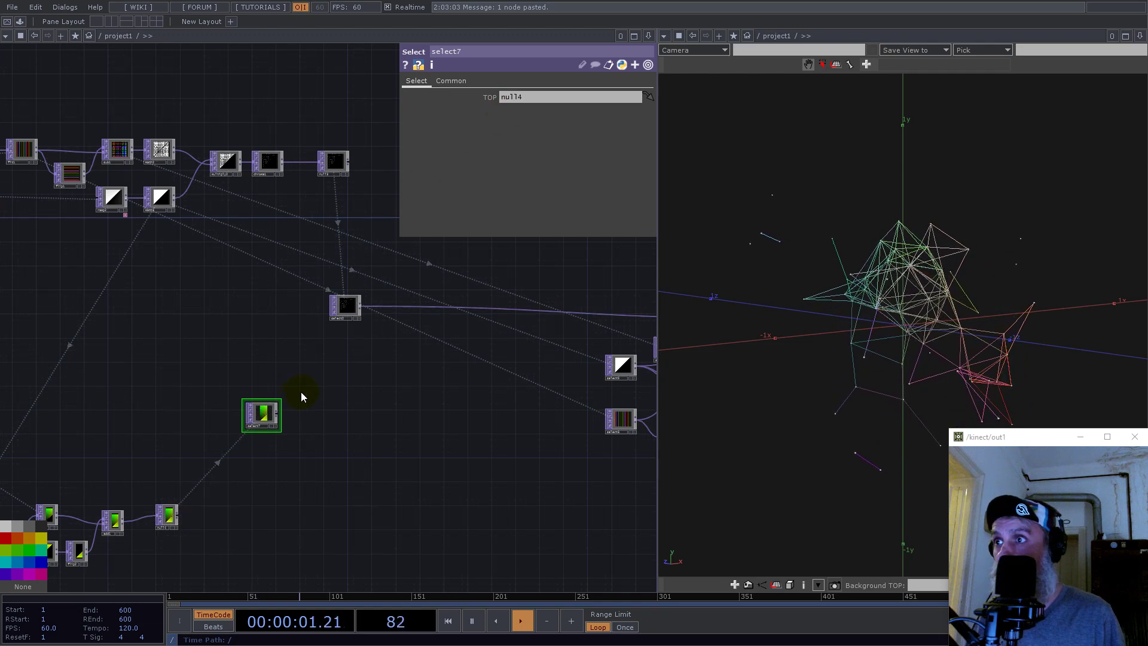
drag(281, 400, 347, 343)
Insert a Remap TOP on select2's output wire and connect select7 as its second input
scroll(360, 302, up, 5)
drag(446, 381, 288, 396)
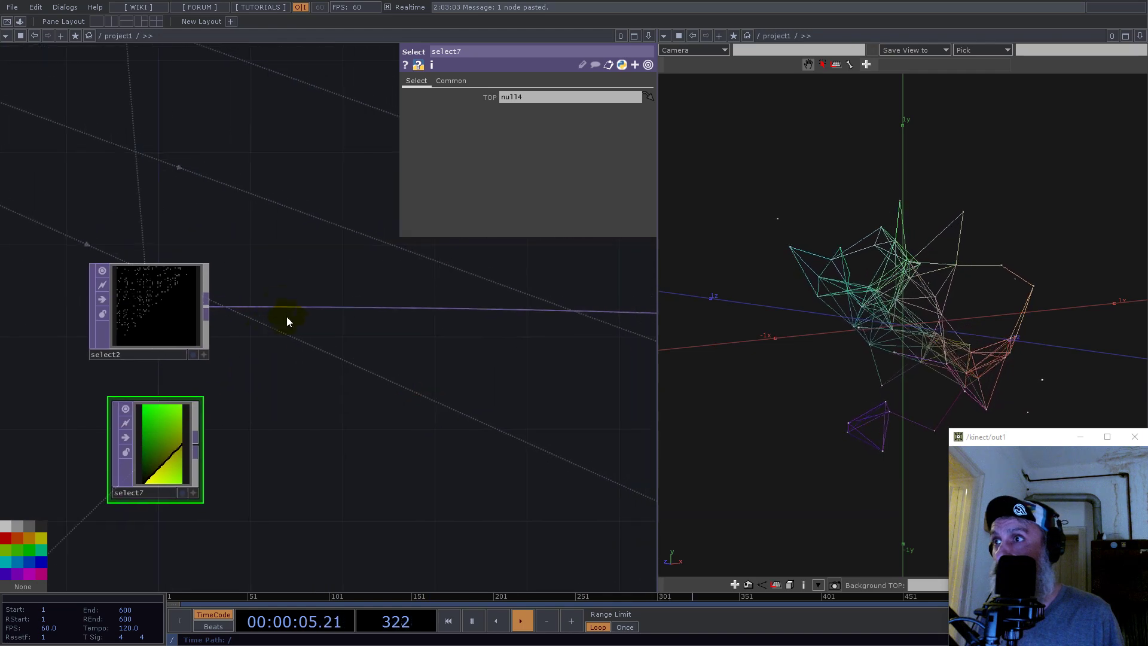
right_click(280, 306)
click(300, 293)
text(re)
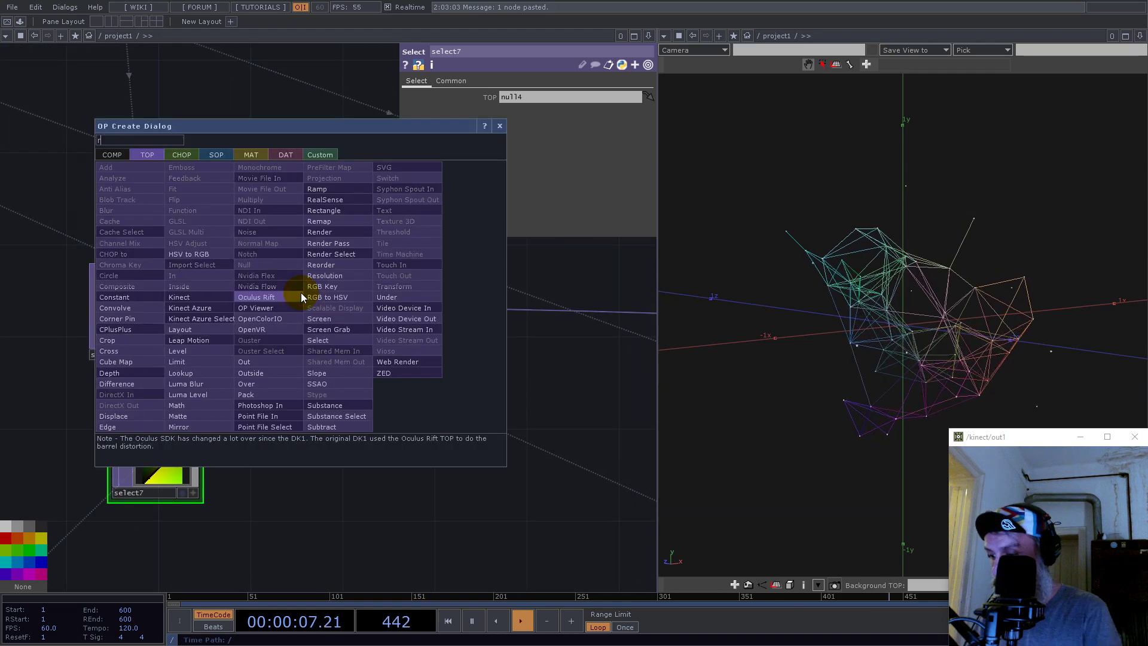
click(329, 217)
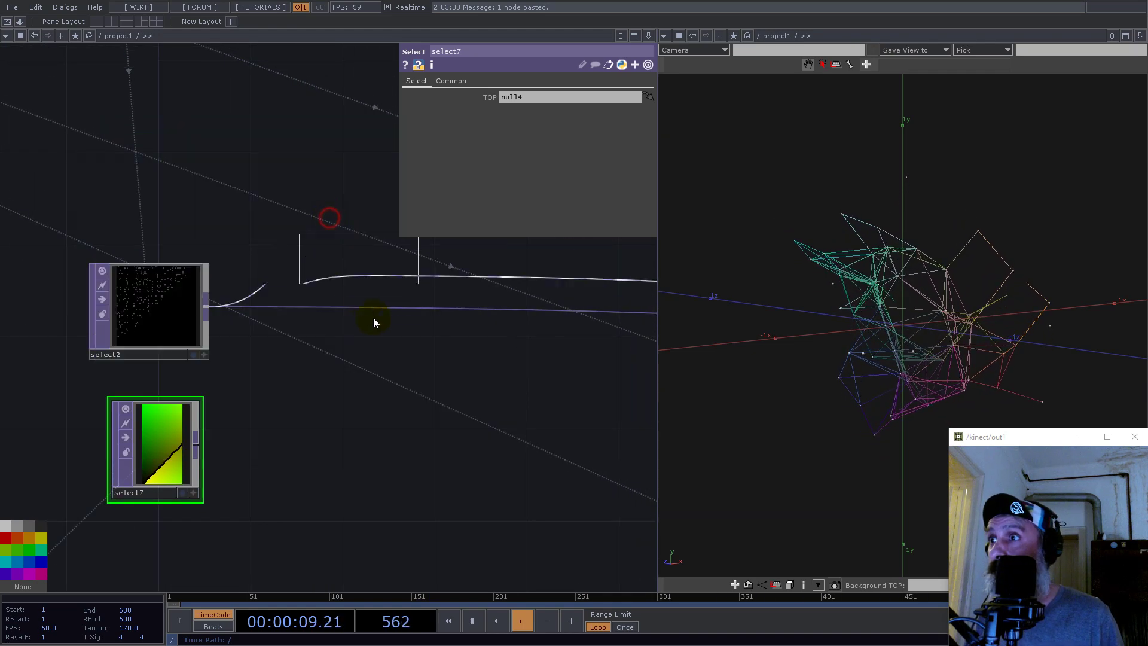
click(374, 356)
drag(195, 442, 318, 367)
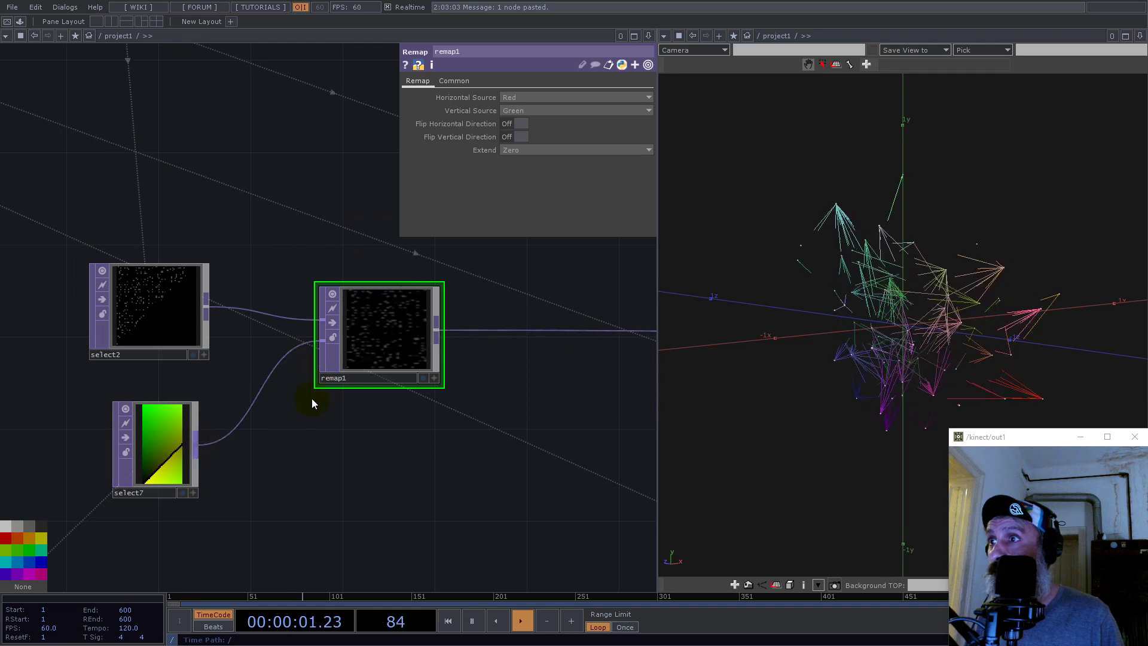
drag(383, 347, 384, 370)
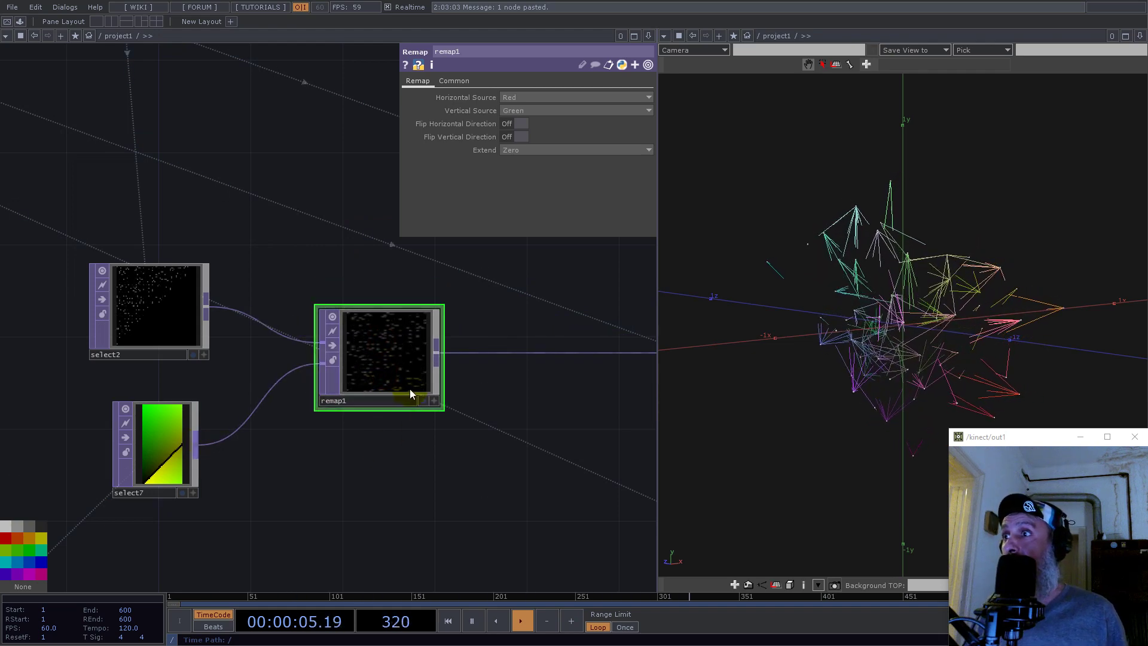
Check the texture information of select7
drag(281, 464, 403, 446)
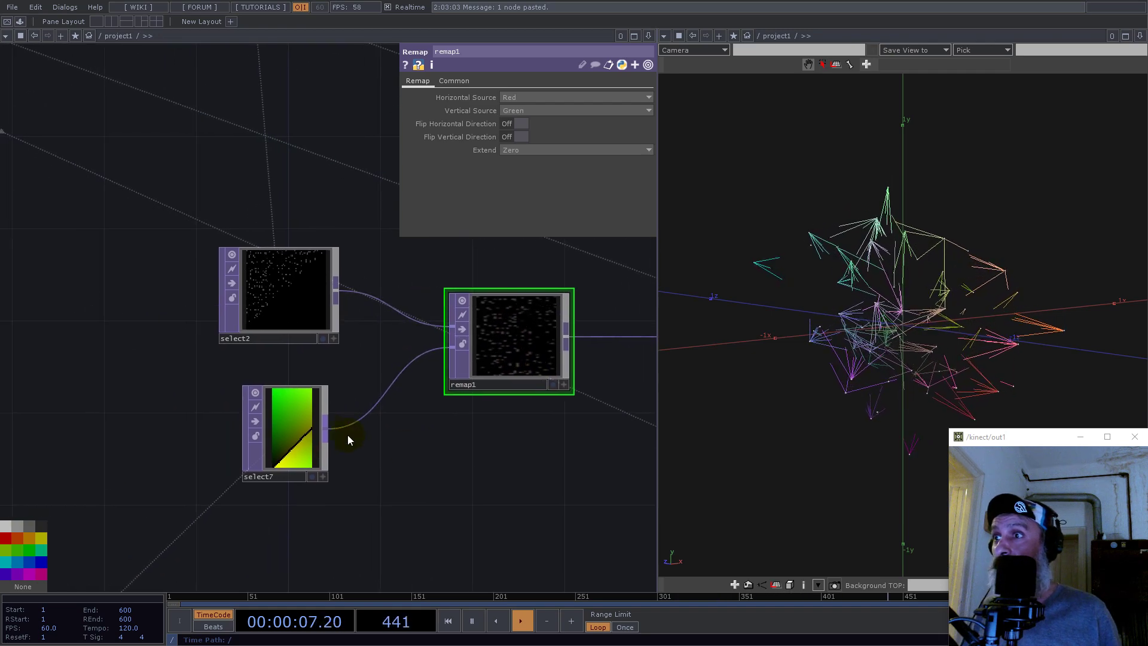
middle_click(297, 423)
middle_drag(383, 454, 360, 398)
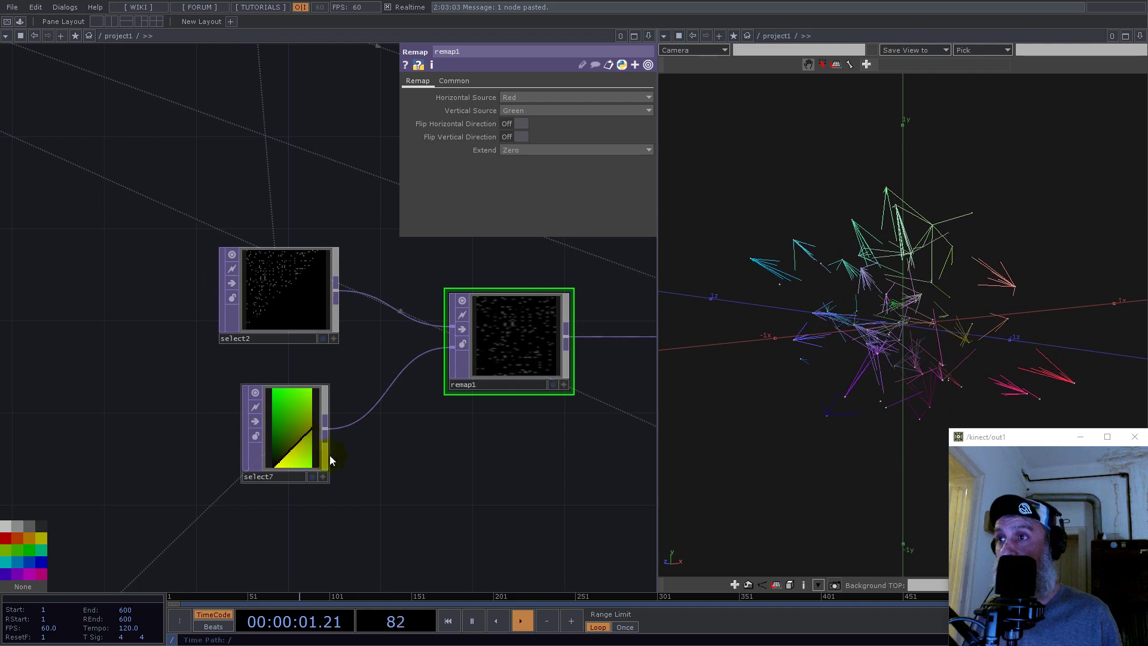
Set remap1's Output Resolution to Custom Resolution and link its width to null1's count channel with a CHOP reference
scroll(371, 467, down, 5)
drag(211, 463, 447, 435)
middle_drag(432, 444, 300, 427)
scroll(301, 426, up, 10)
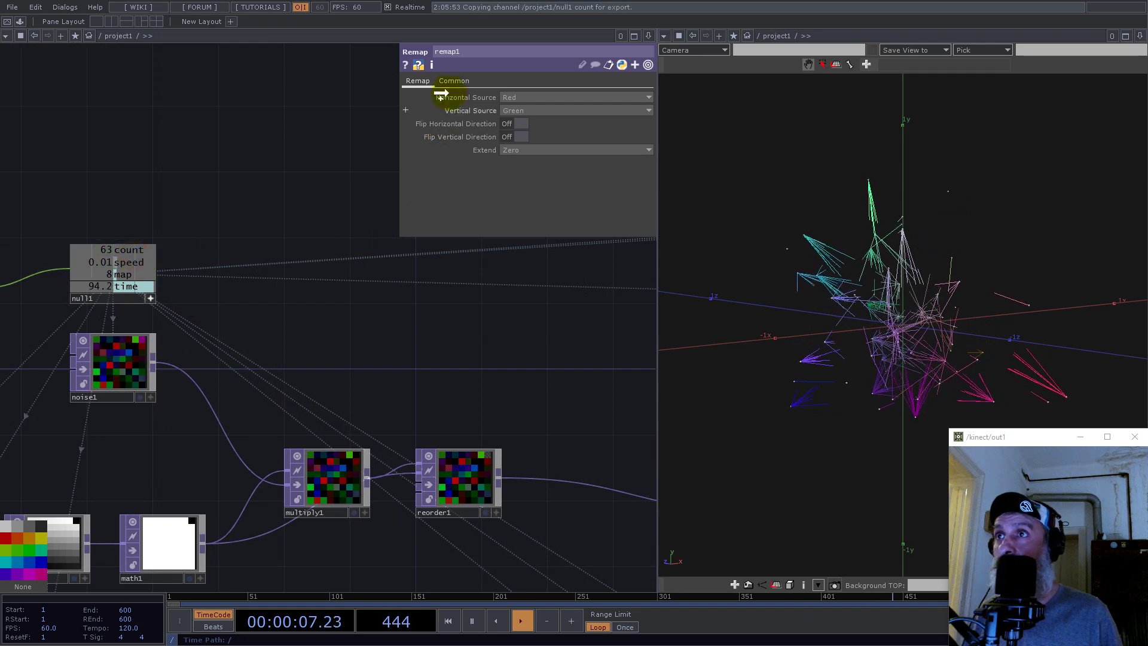
click(453, 80)
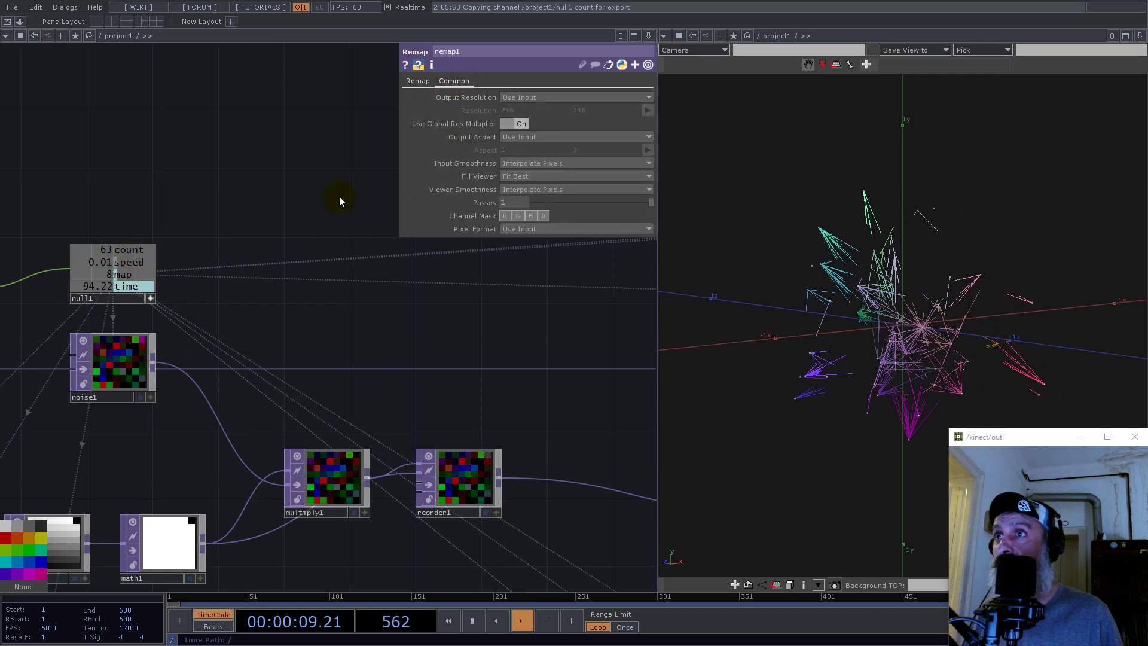
click(533, 97)
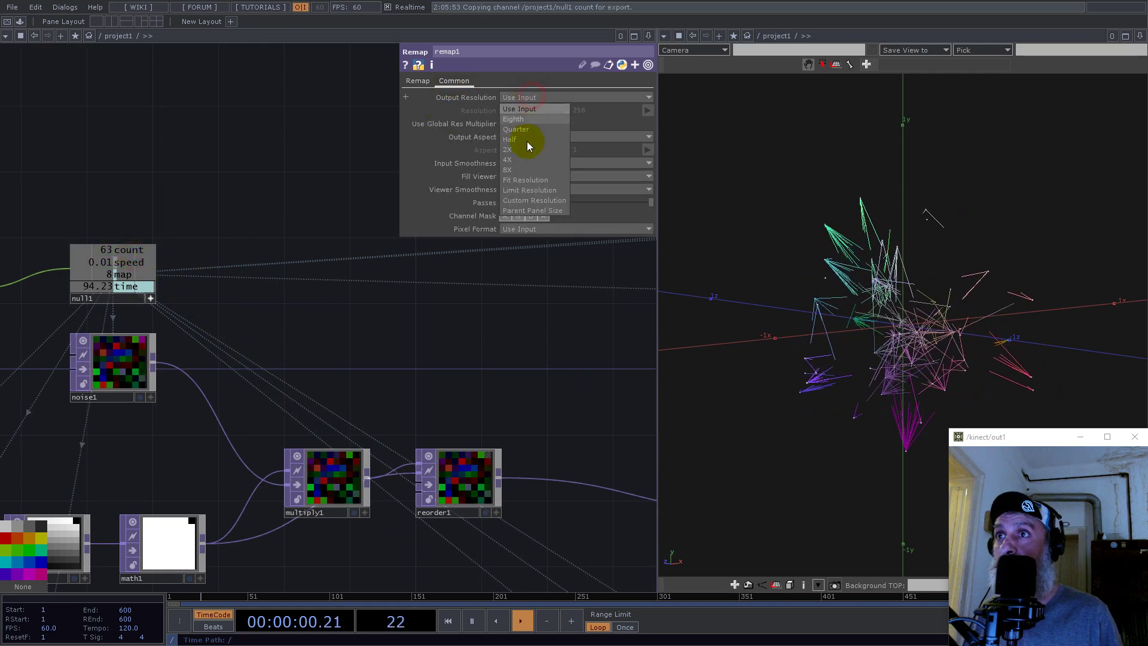
click(538, 201)
drag(114, 250, 523, 112)
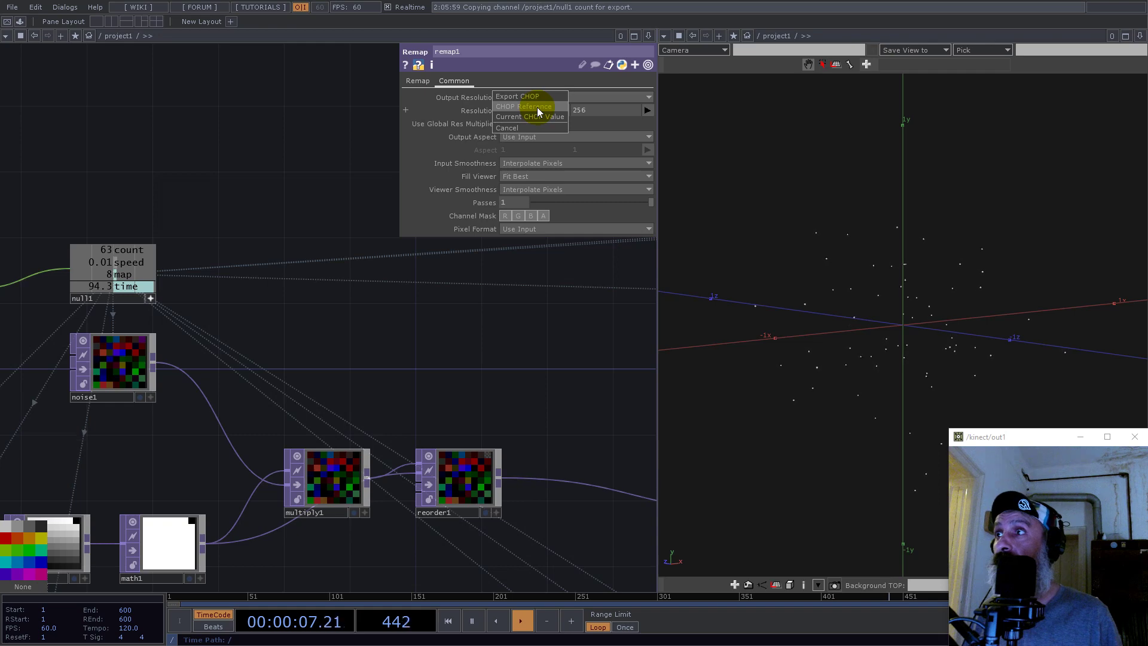
click(537, 106)
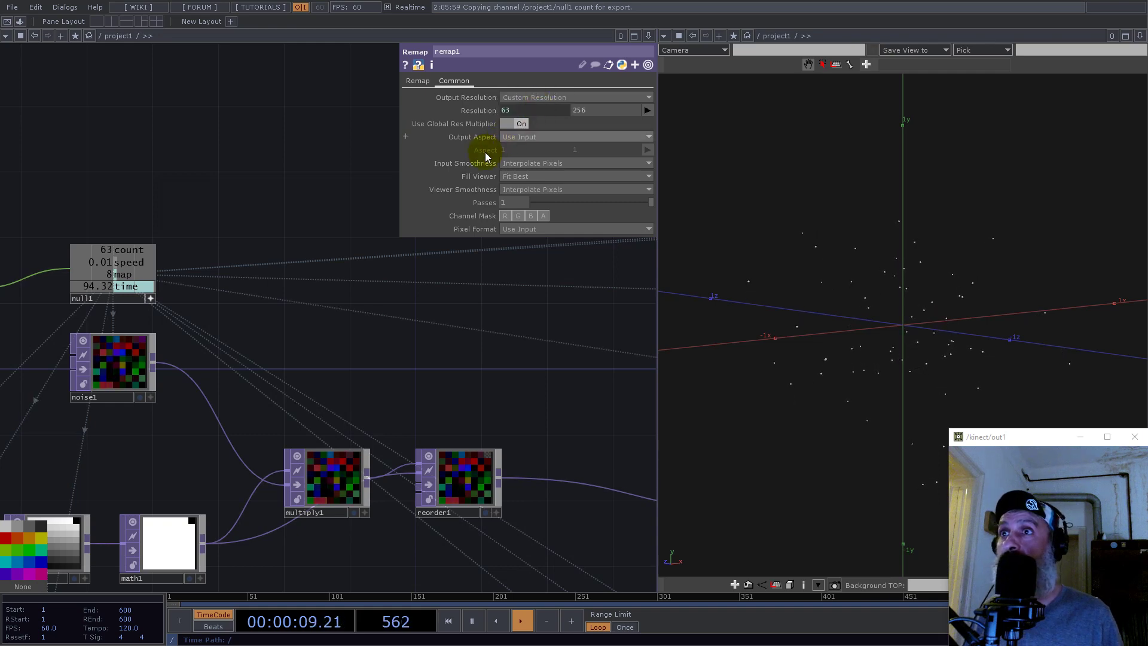
Inspect select7's pixel size to compare it with remap1's custom resolution
scroll(324, 296, down, 8)
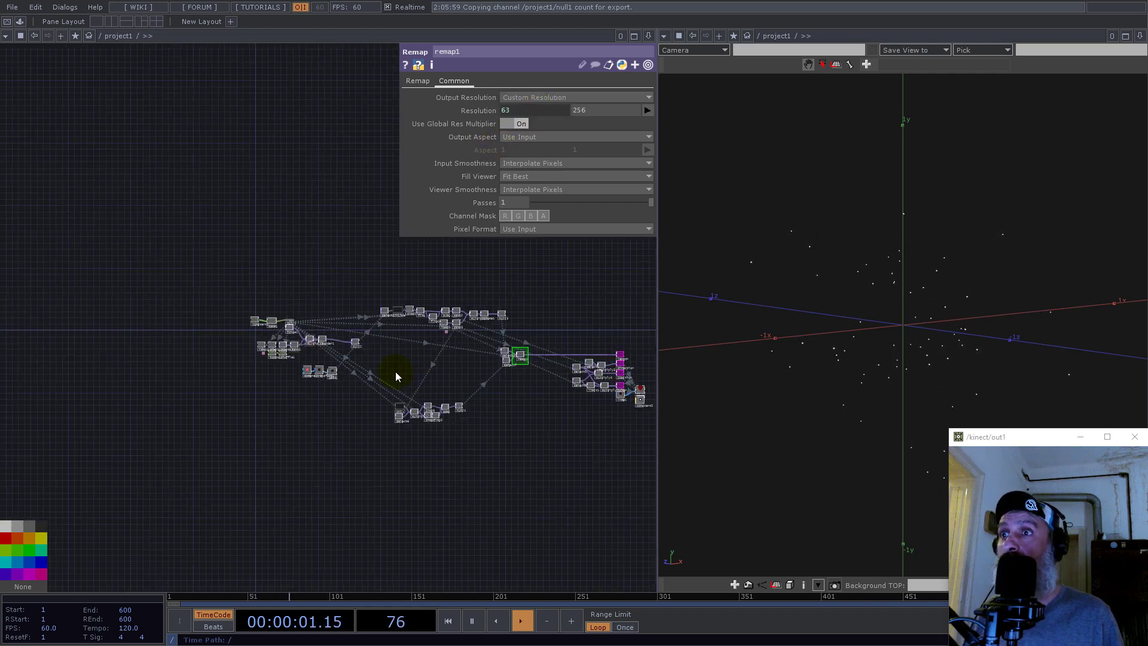
scroll(530, 363, up, 10)
middle_click(326, 448)
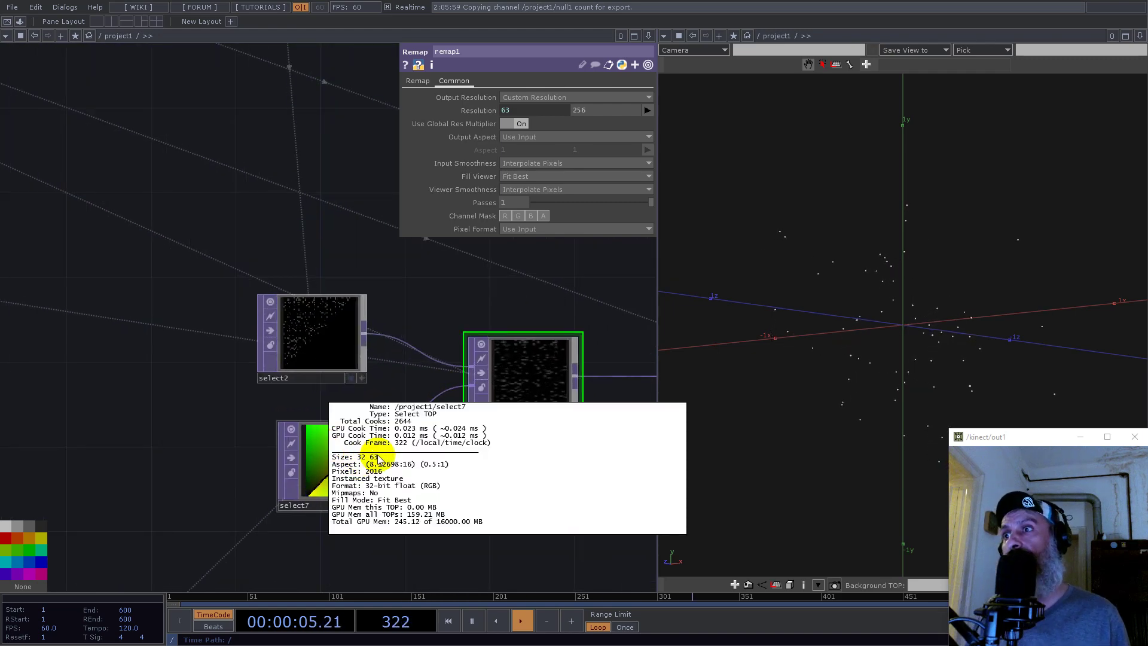
Set remap1's resolution height to the expression op('null1')['count']
click(513, 111)
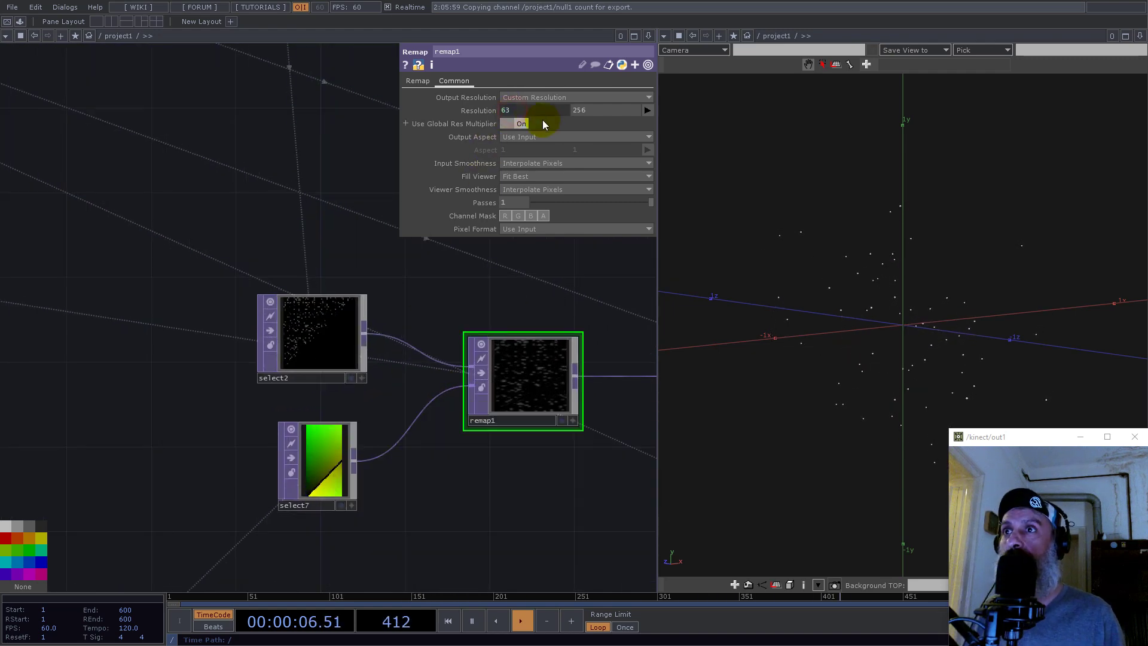
click(484, 111)
scroll(479, 448, down, 3)
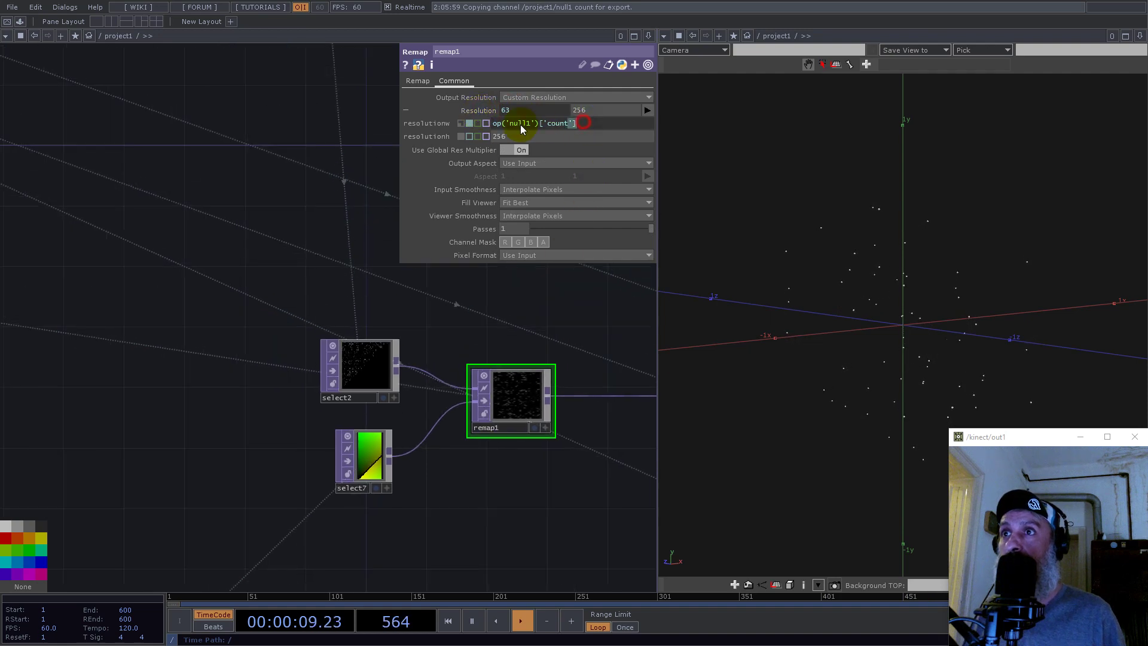
click(478, 123)
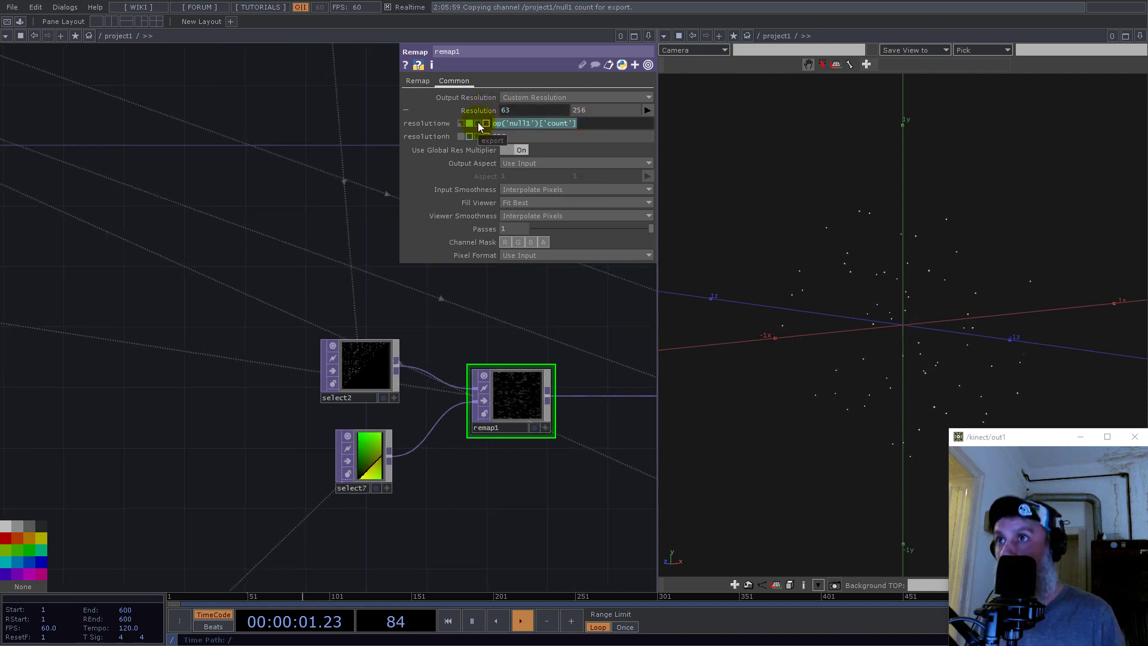
drag(519, 139, 482, 141)
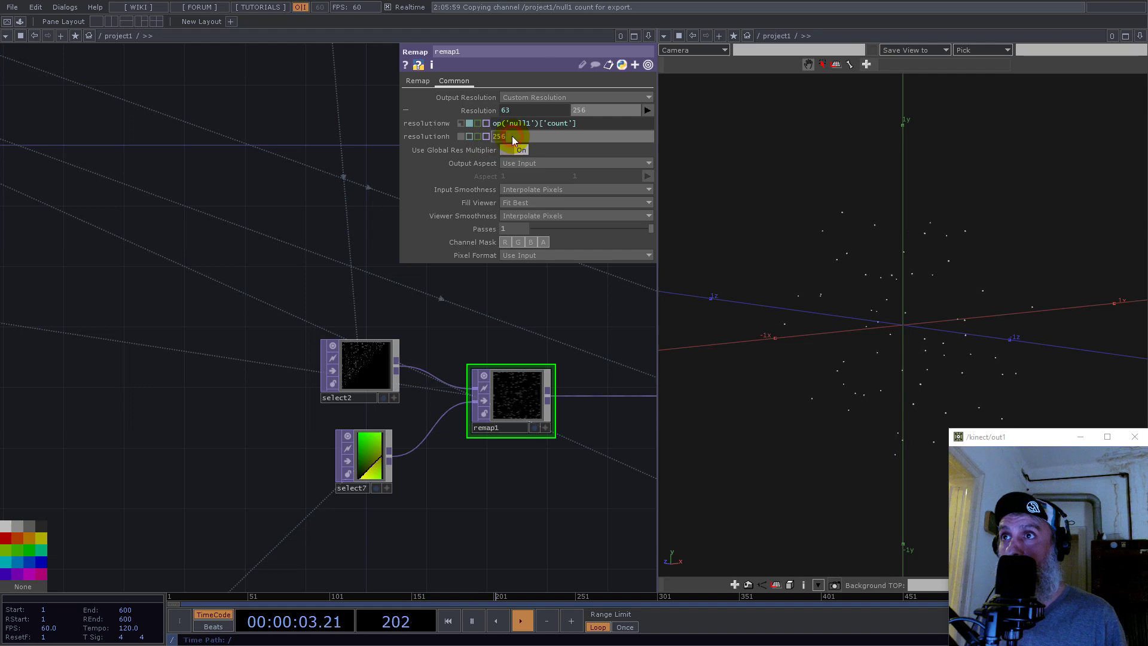
text(op('null1')['count'])
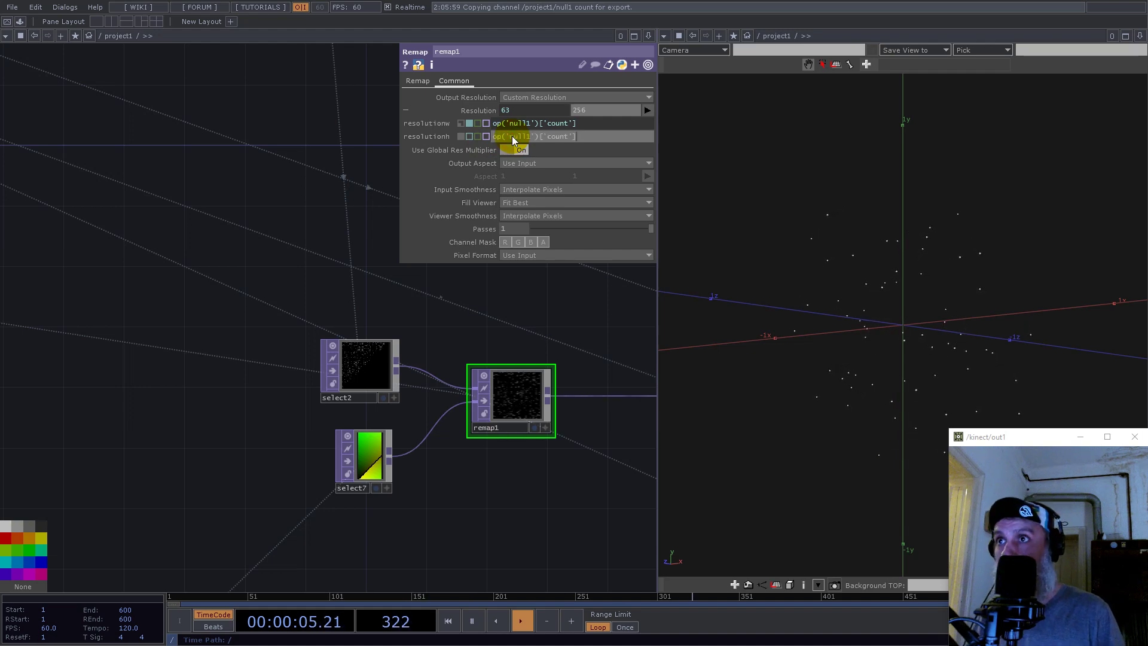
key(Return)
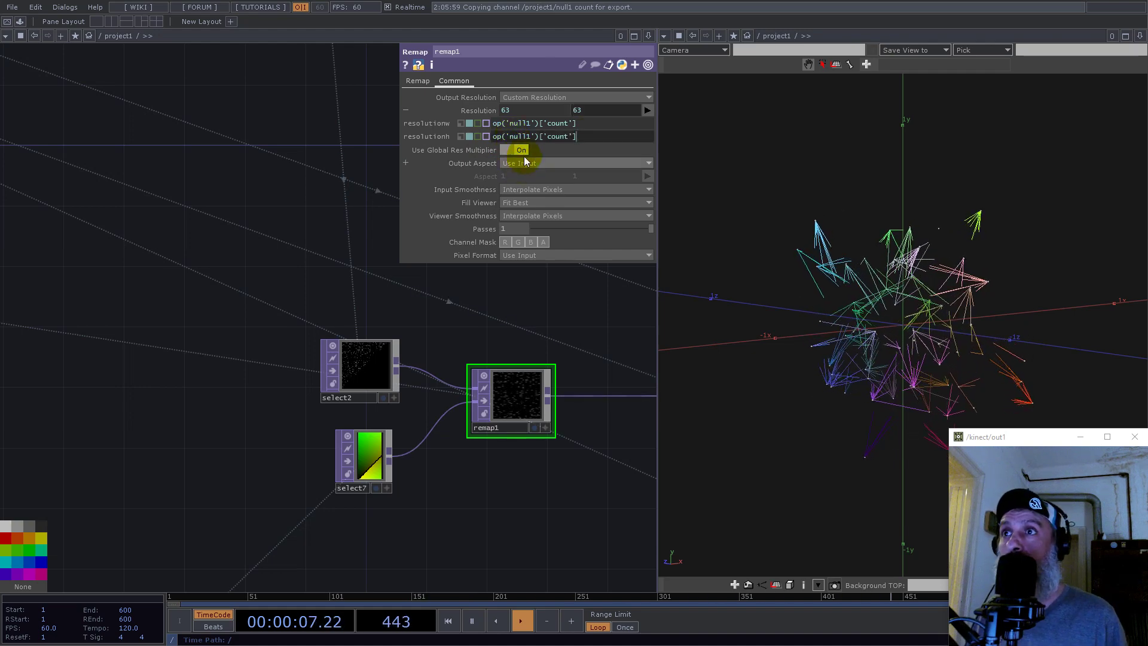
Halve remap1's resolution width and round it up with the expression math.ceil(op('null1')['count']/2)
click(517, 110)
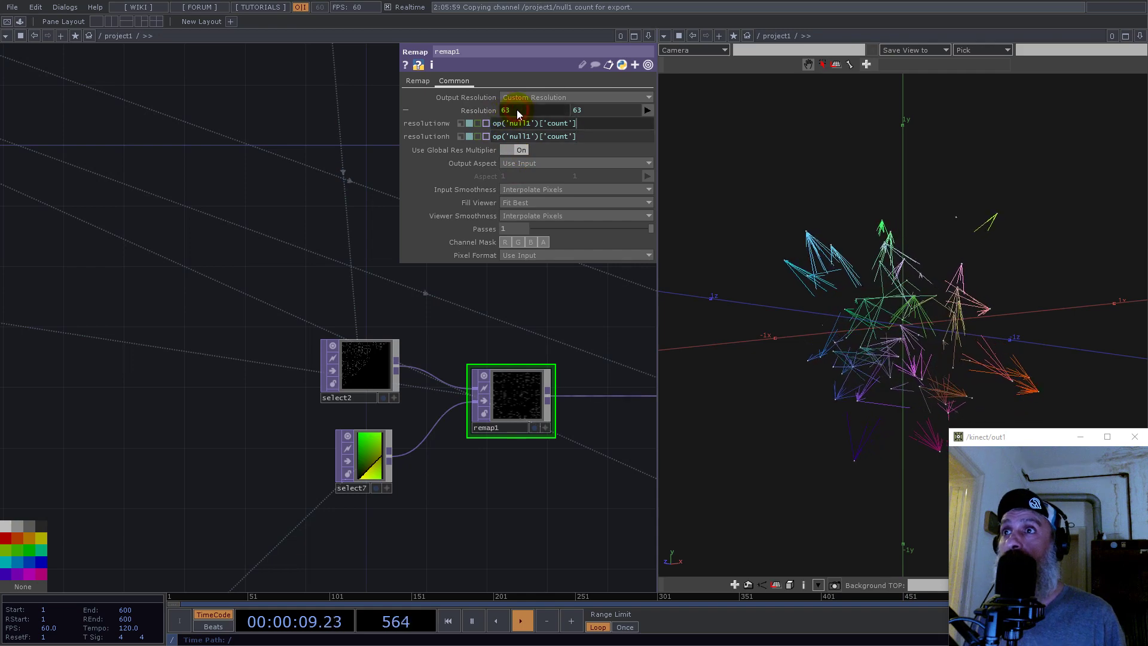
mouse_move(495, 127)
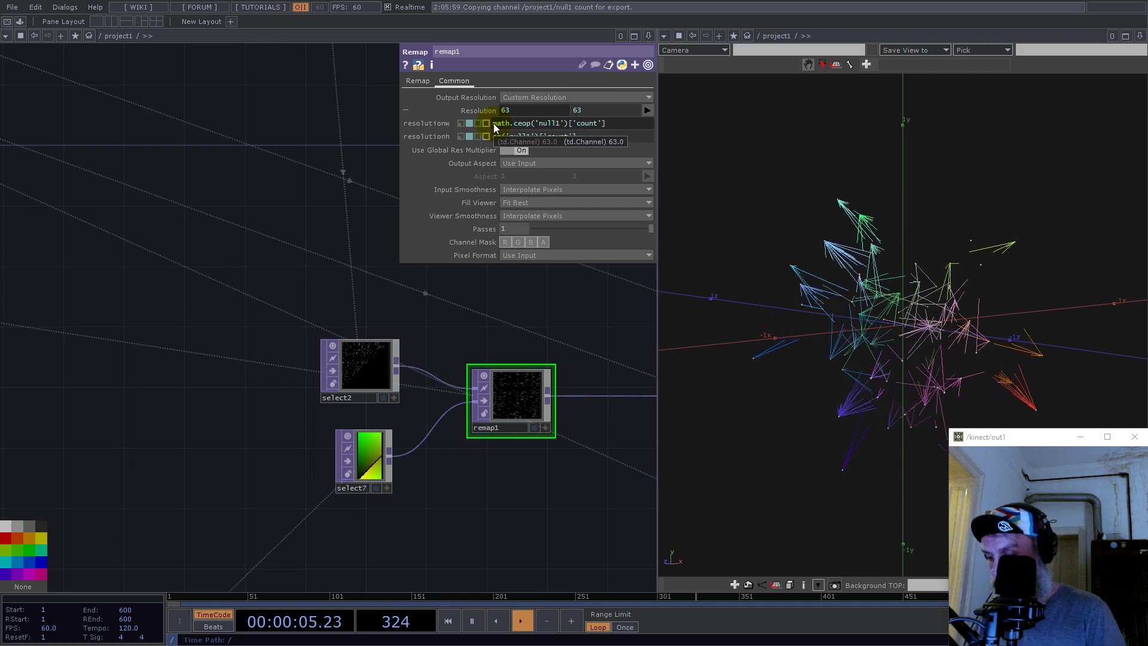
text(()
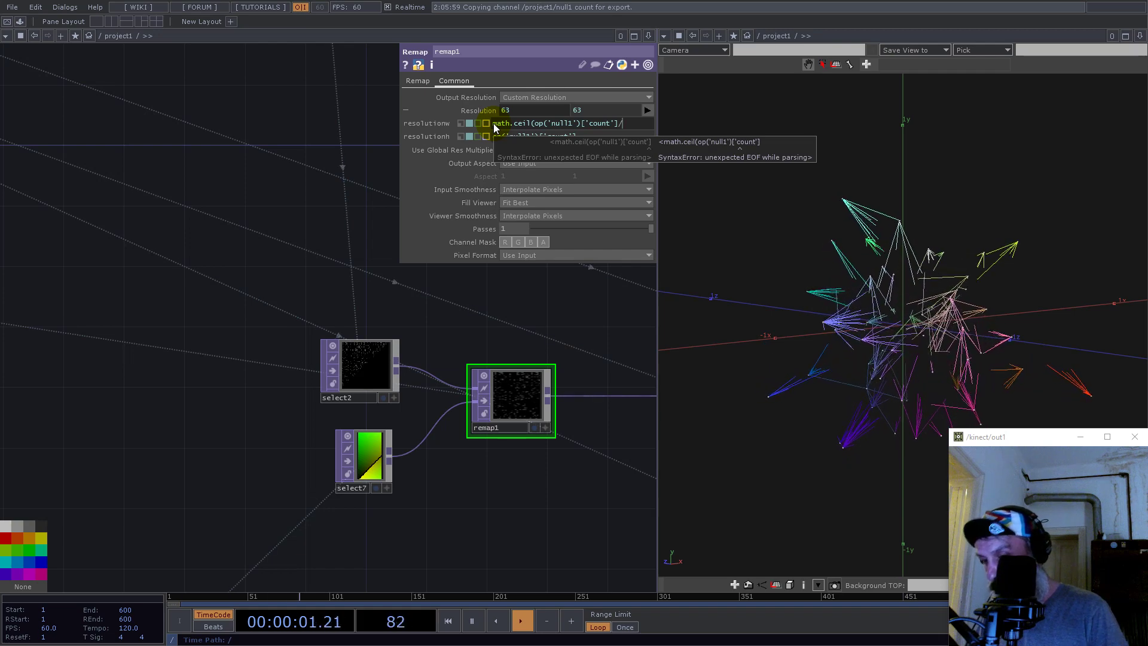
text(2))
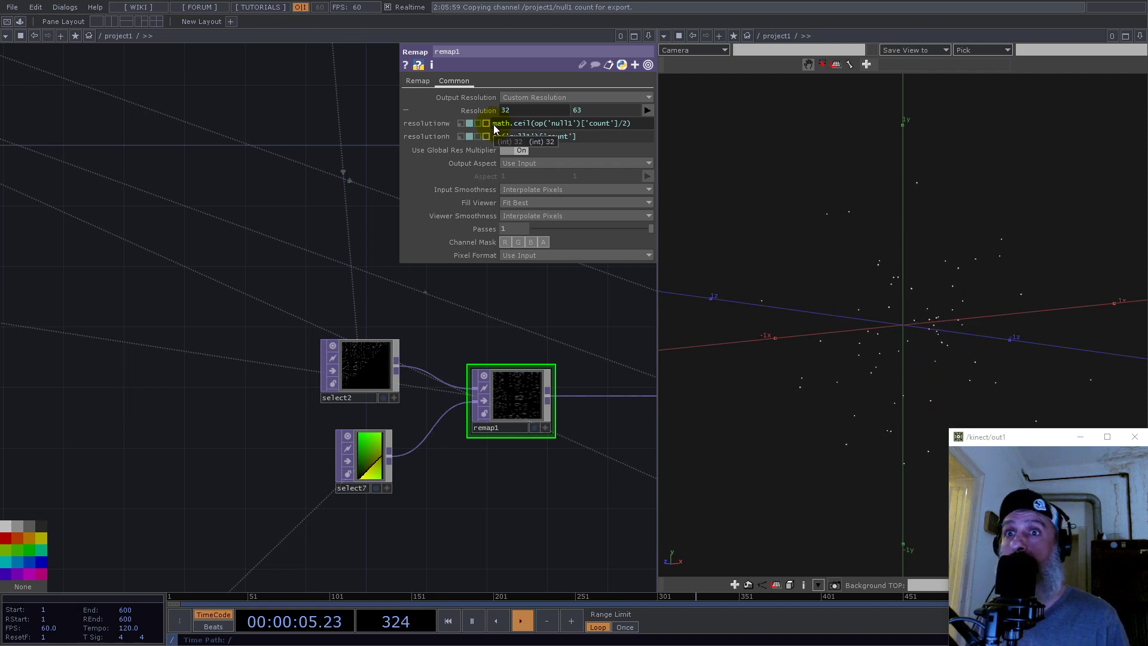
Set remap1's Output Aspect to Resolution and its Input Smoothness and Viewer Smoothness to Nearest Pixel
click(539, 162)
click(527, 179)
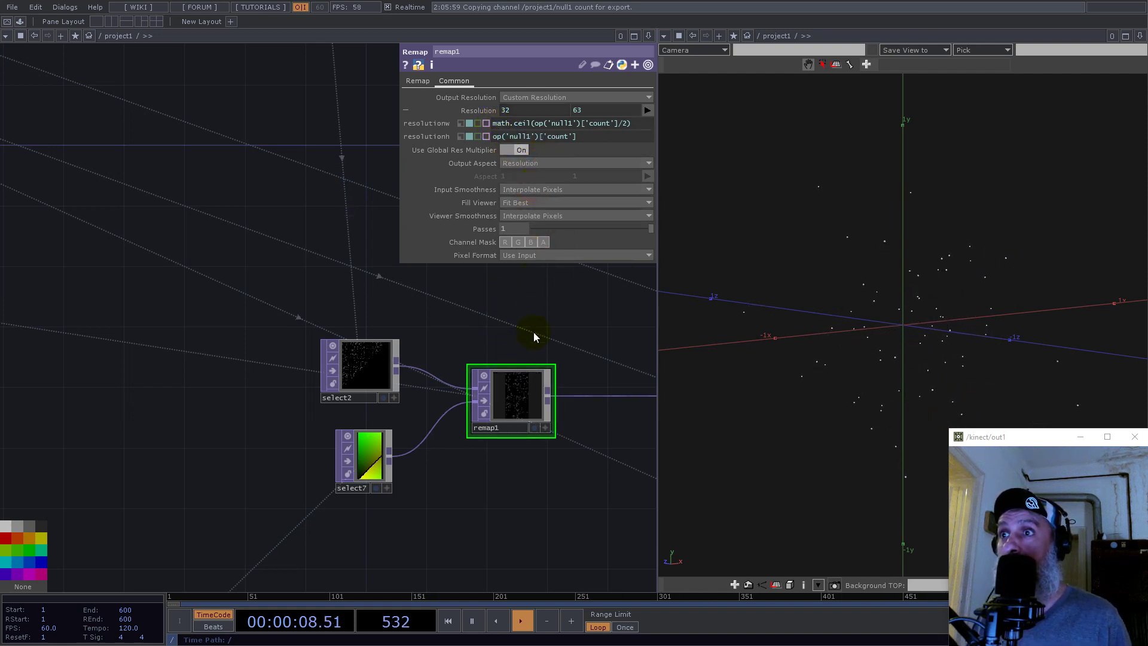
click(548, 366)
click(534, 190)
click(526, 201)
click(537, 216)
click(542, 231)
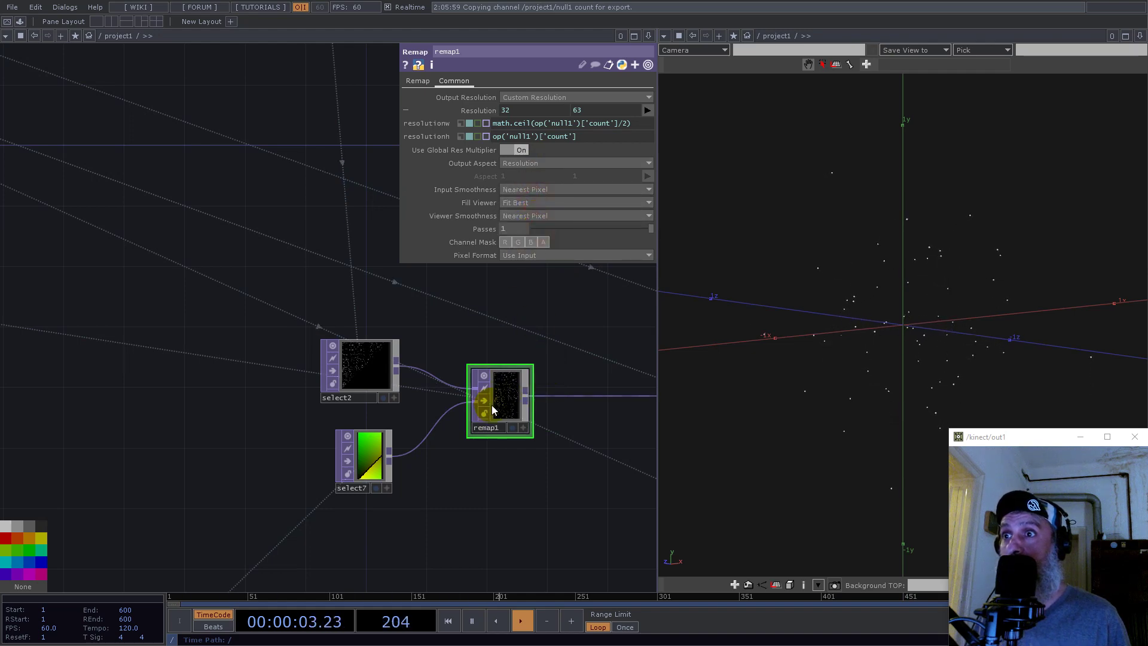
Compare remap1's pixels with select2's mask and space select2 farther away from remap1, with select7 between them
scroll(522, 404, up, 4)
scroll(532, 401, up, 3)
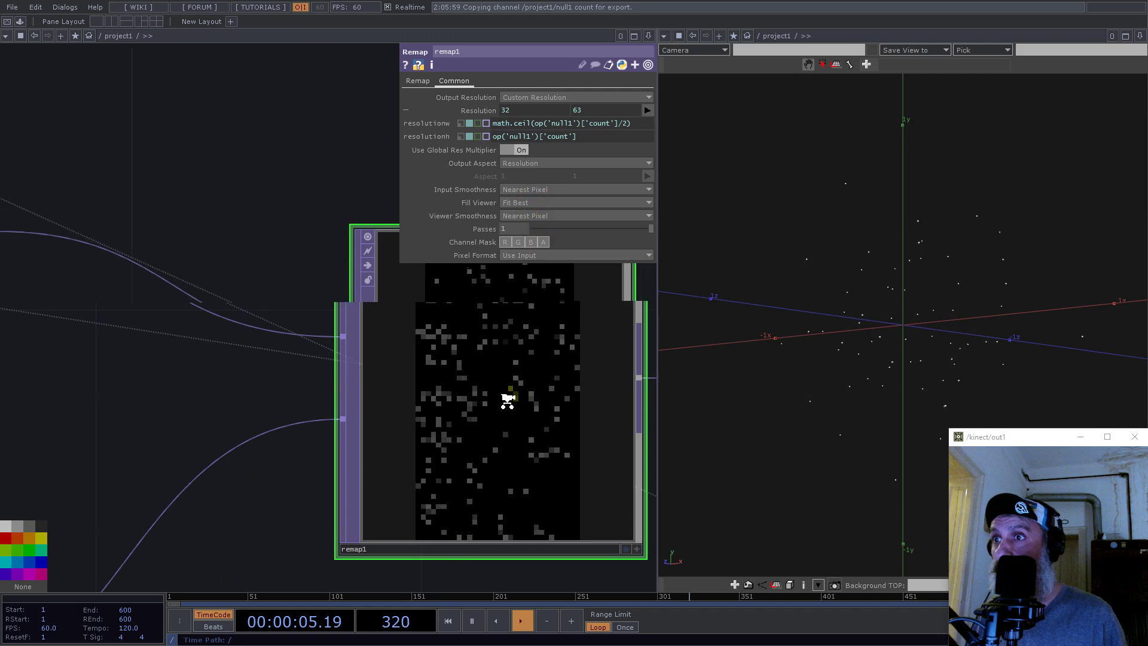
scroll(506, 403, down, 3)
drag(275, 400, 320, 402)
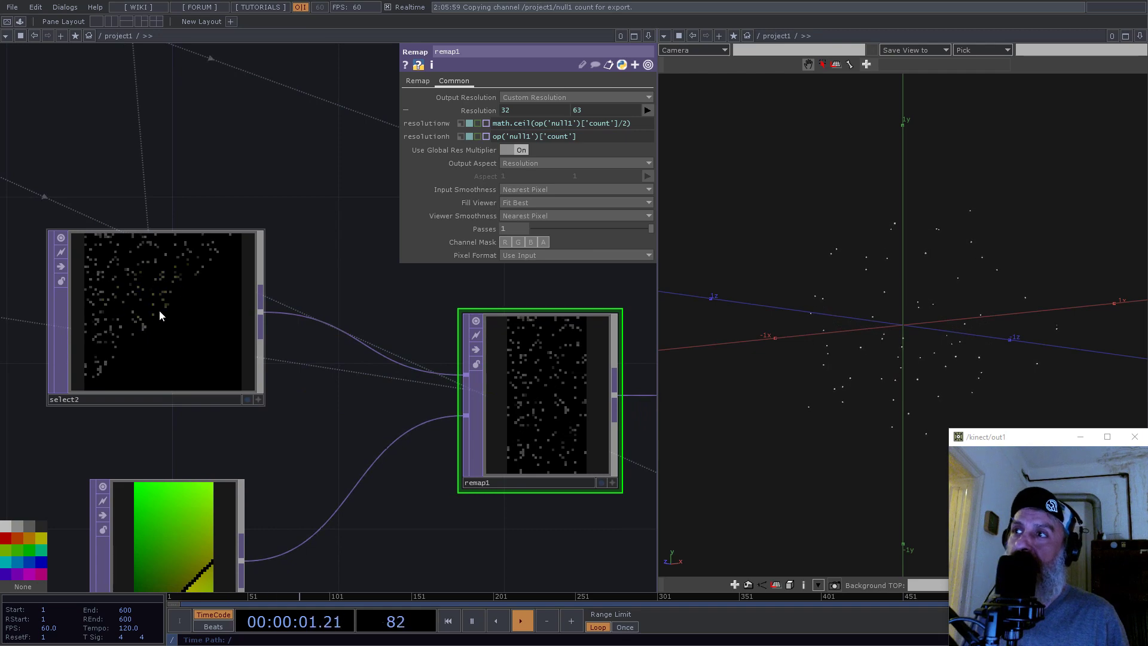
scroll(592, 380, up, 4)
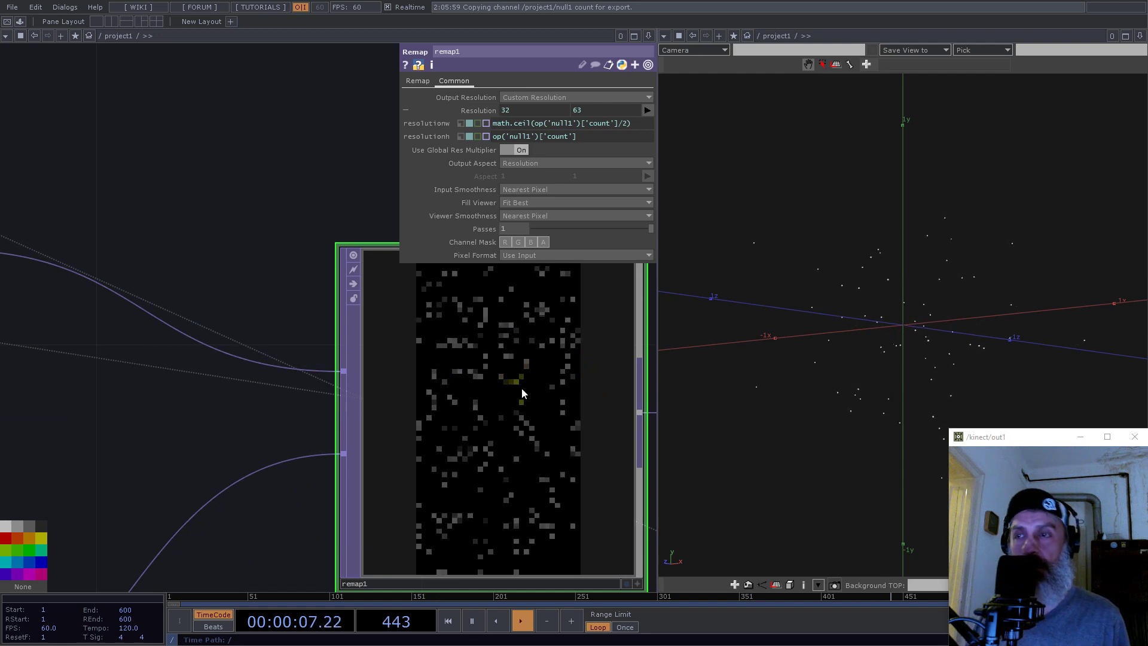
scroll(436, 410, down, 5)
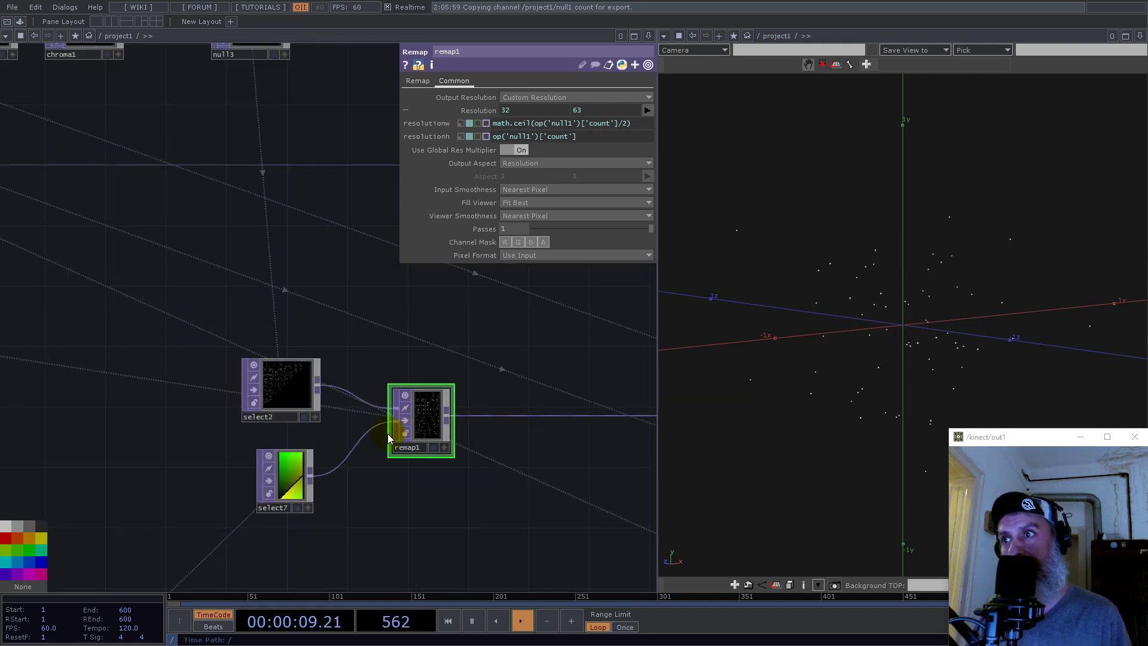
drag(278, 388, 217, 389)
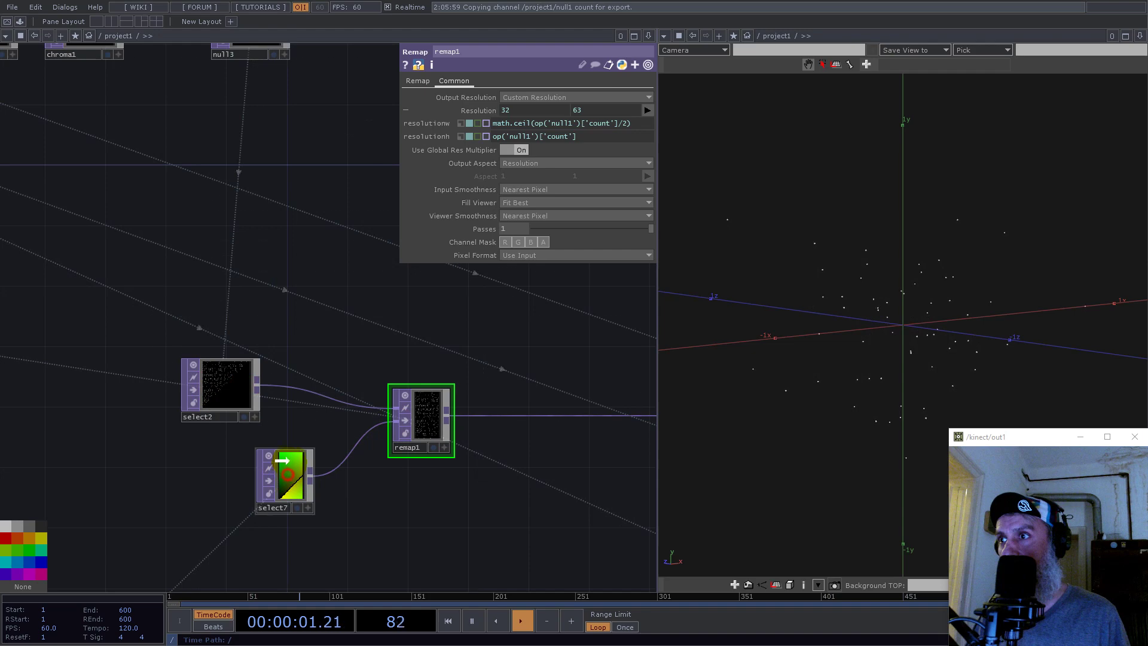
drag(273, 473, 274, 458)
Paste a copy of select7 and remap1 below the originals and bring select5 over beside the copies
scroll(356, 357, down, 5)
drag(492, 475, 288, 357)
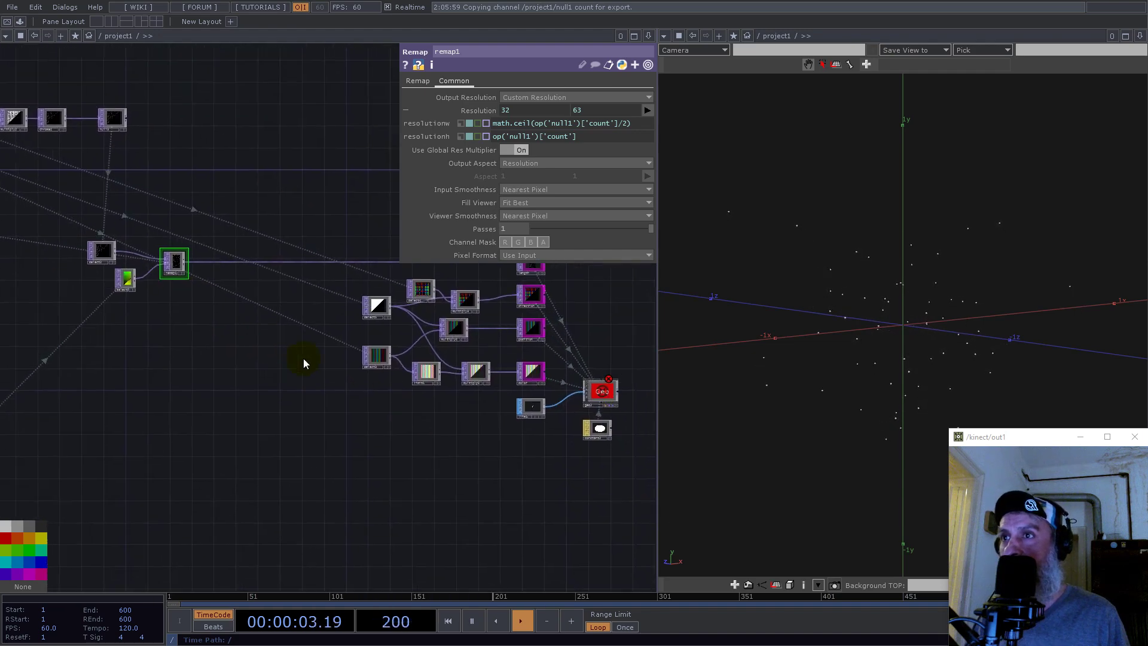
scroll(128, 257, up, 3)
scroll(217, 321, down, 2)
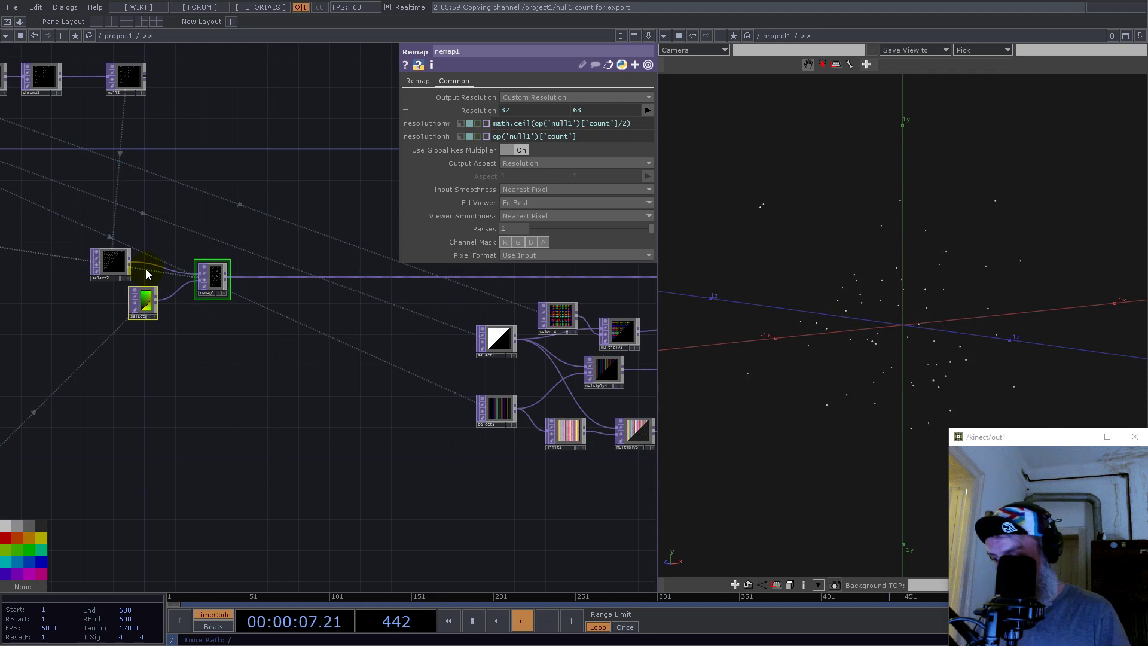
key(ctrl+v)
drag(212, 342, 304, 357)
drag(490, 345, 111, 374)
drag(251, 461, 270, 525)
drag(323, 420, 314, 398)
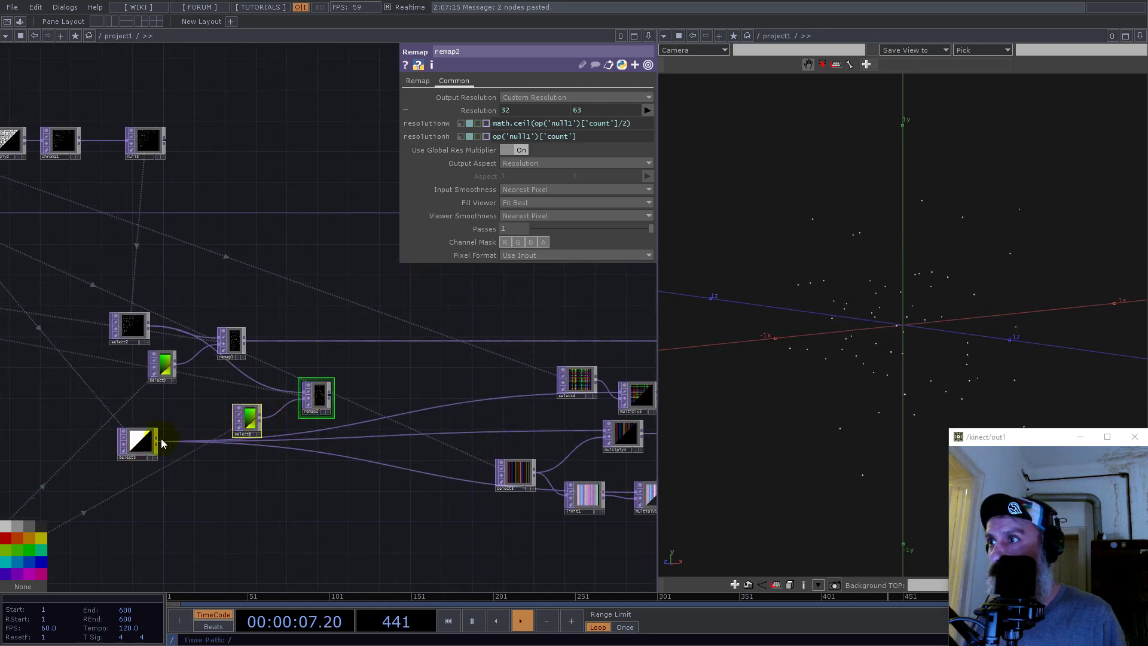
Try select5 as remap2's first input and examine the remapped mask
click(303, 395)
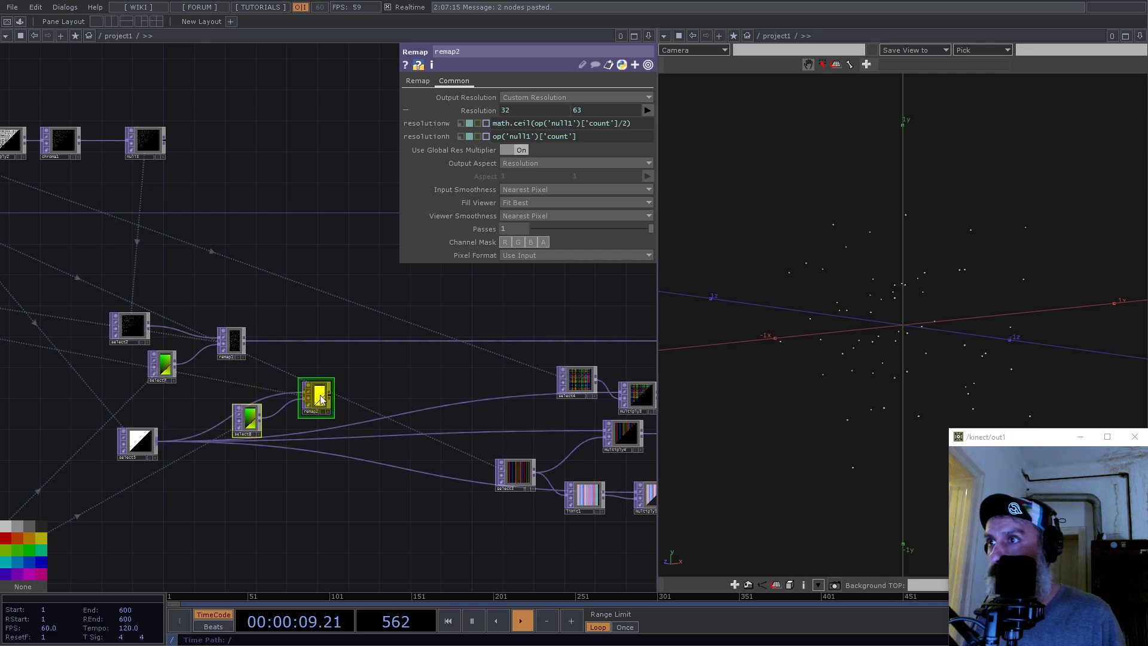
scroll(340, 405, up, 4)
scroll(338, 401, down, 6)
drag(387, 364, 407, 359)
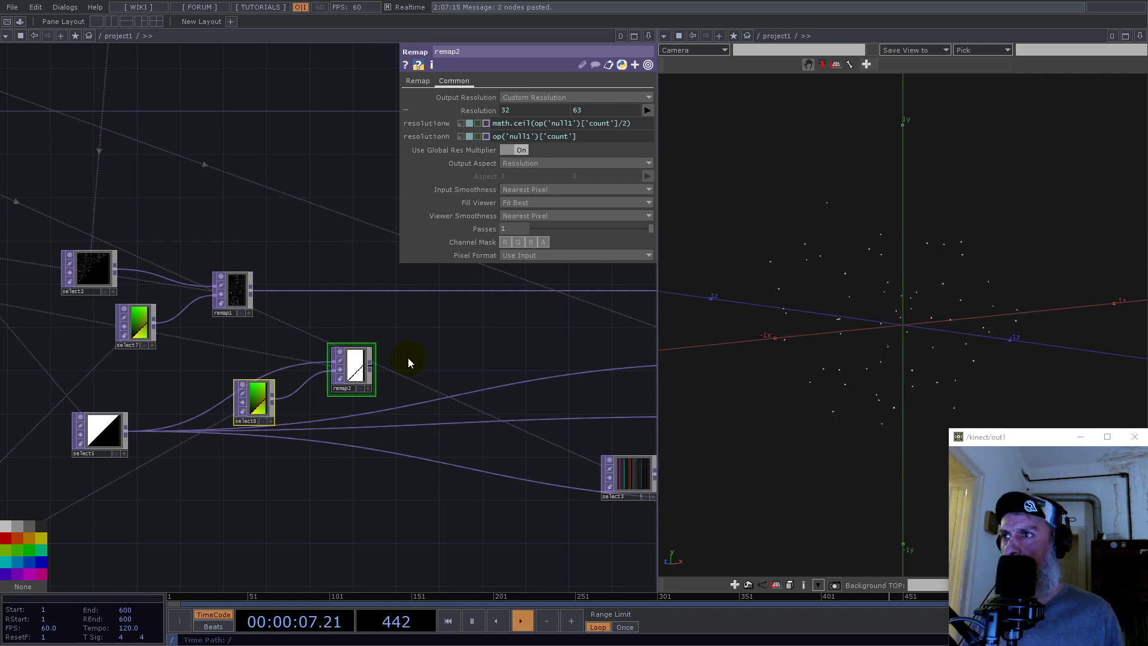
scroll(408, 357, down, 4)
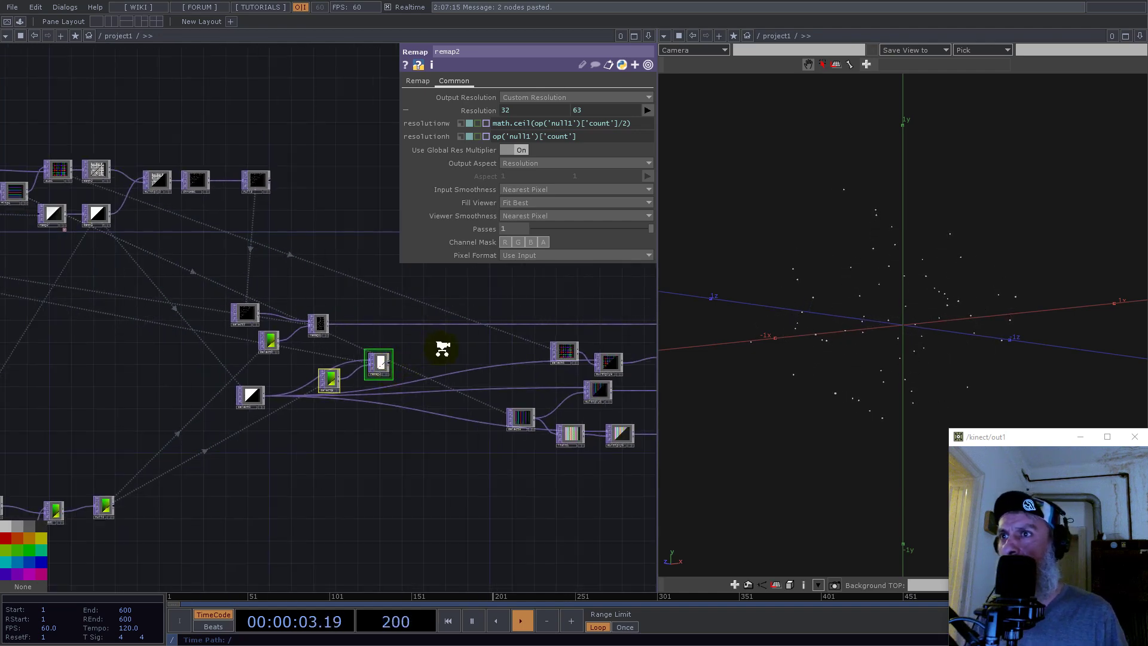
scroll(330, 381, up, 6)
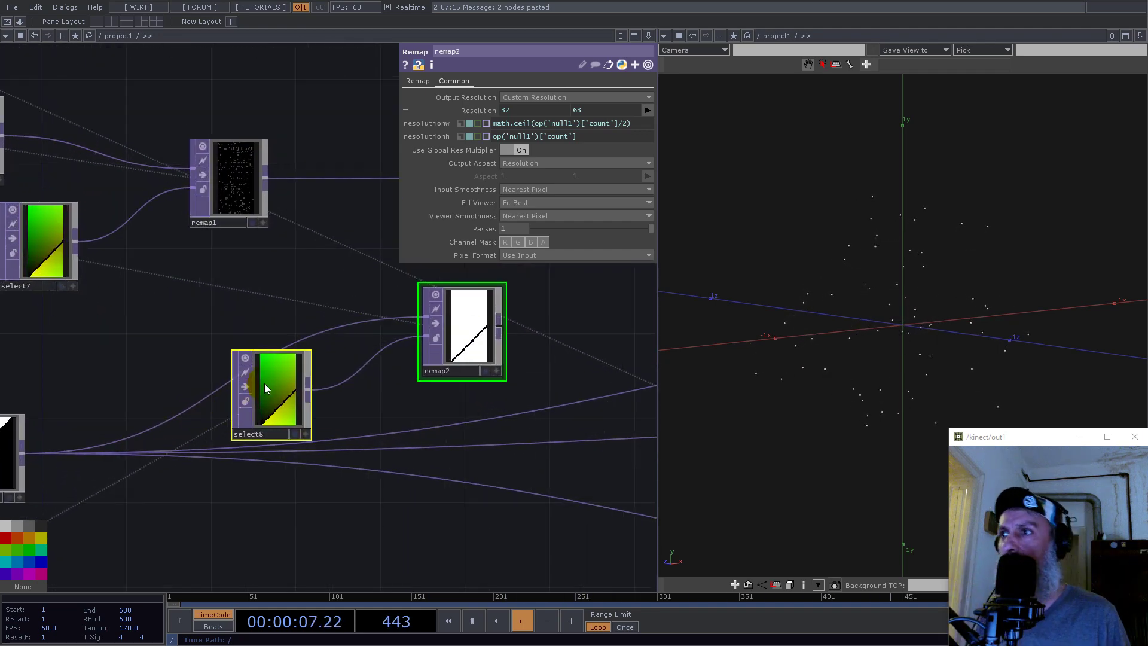
scroll(354, 375, down, 5)
Connect select4 to remap2's first input, route remap2 into multiply3, and place select4 and select8 ahead of remap2
drag(507, 342, 285, 329)
scroll(395, 338, up, 5)
scroll(326, 334, down, 5)
drag(231, 377, 383, 417)
click(462, 365)
click(262, 382)
drag(288, 408, 538, 386)
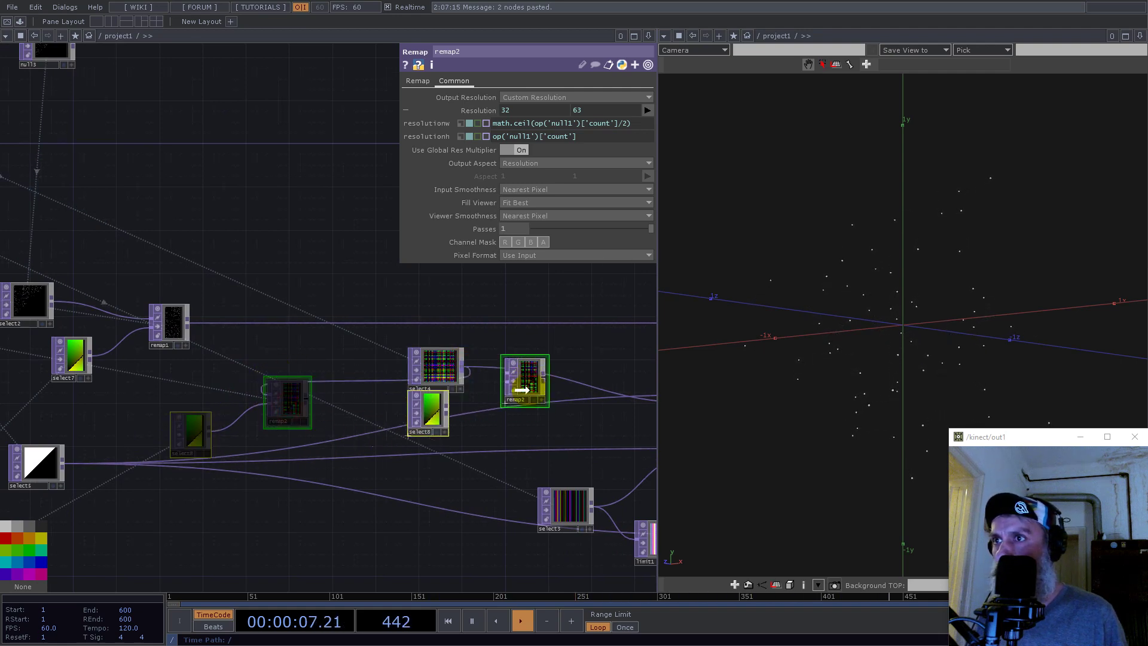
drag(436, 367, 252, 378)
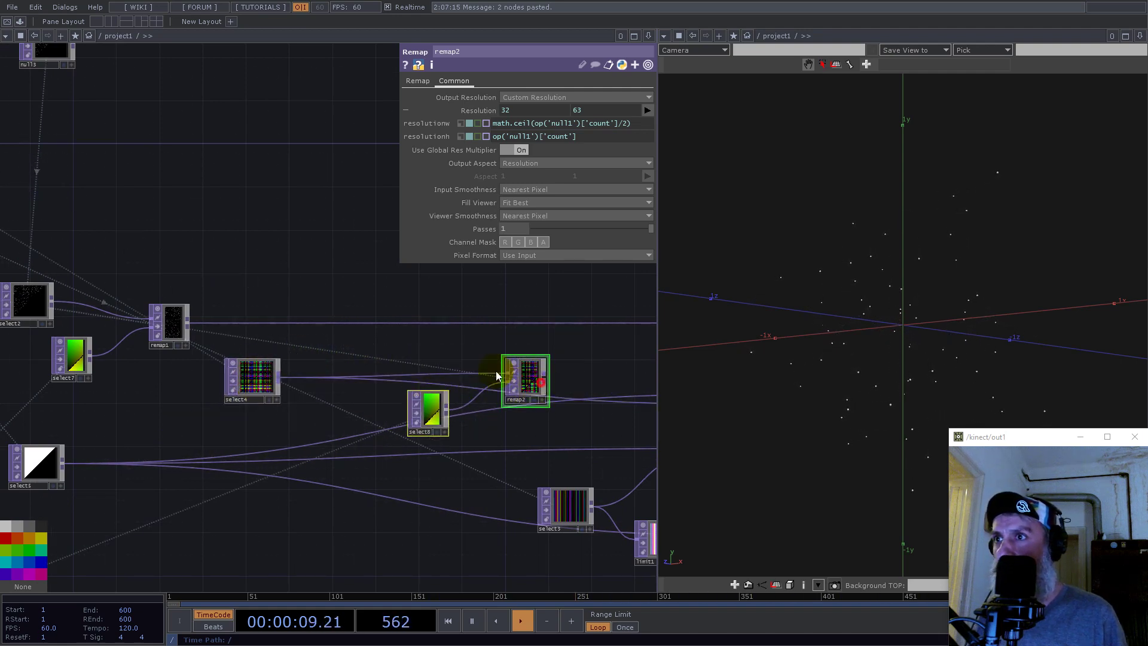
drag(420, 417, 323, 428)
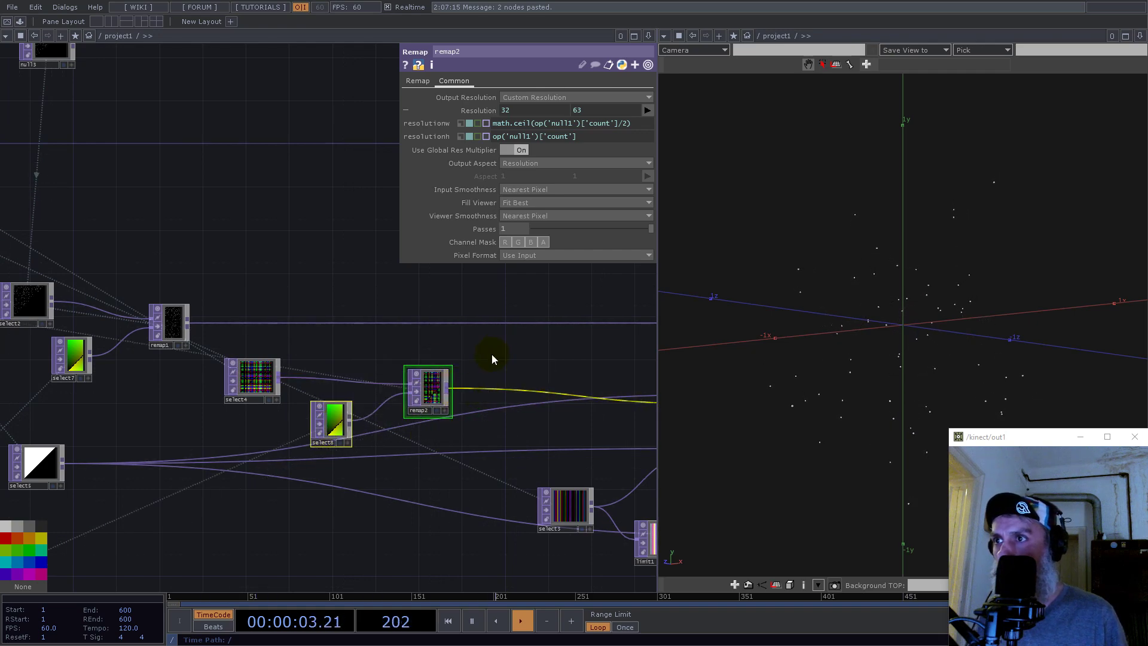
Align select4, select8 and remap2 below the remap1 group and move select5 down beneath them
scroll(487, 361, down, 3)
scroll(395, 420, up, 3)
drag(303, 378, 272, 435)
right_drag(408, 327, 405, 326)
drag(418, 336, 280, 357)
drag(427, 496, 303, 351)
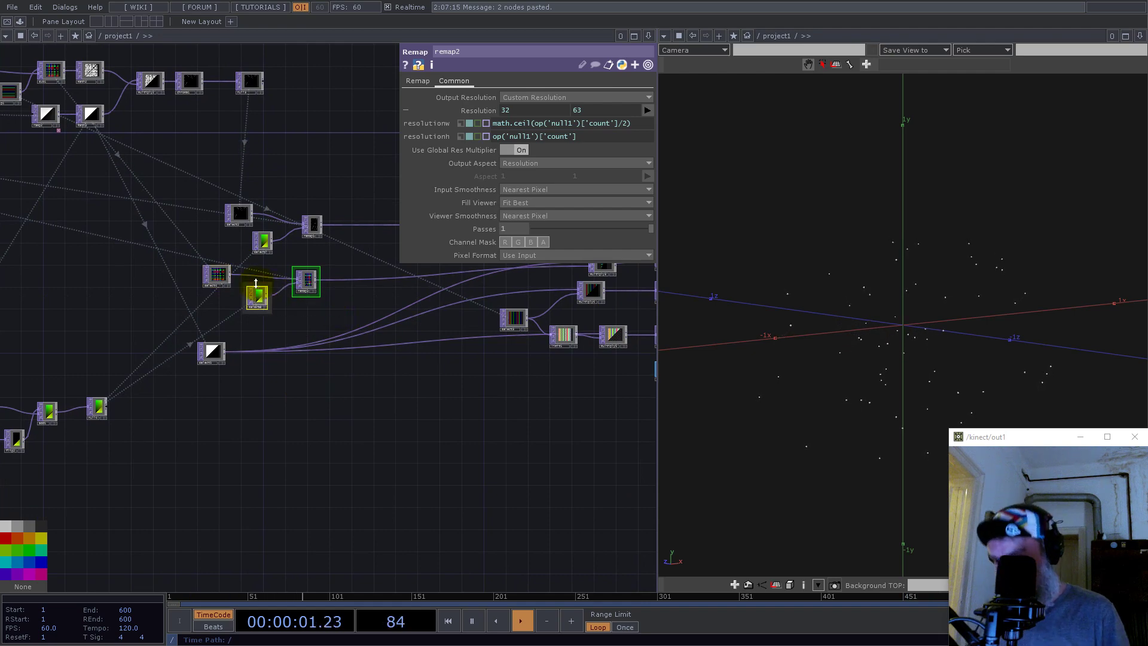
Paste another select and remap pair, move select3 beside it, and connect select3 to remap3's first input
key(ctrl+v)
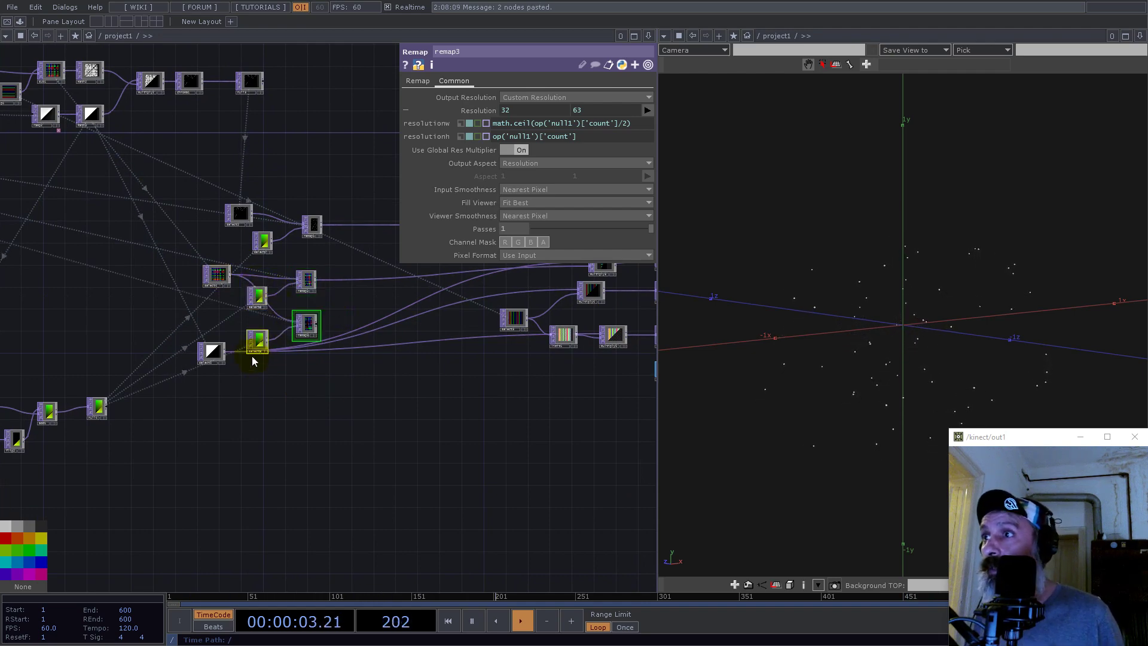
click(288, 460)
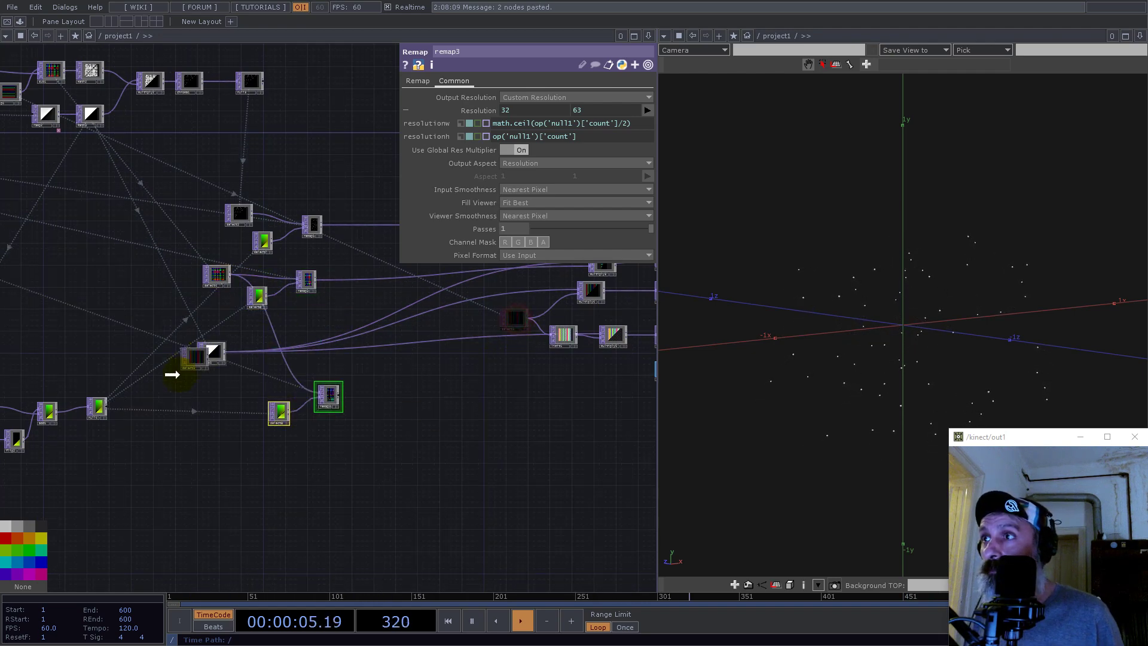
scroll(261, 382, up, 5)
scroll(261, 382, up, 1)
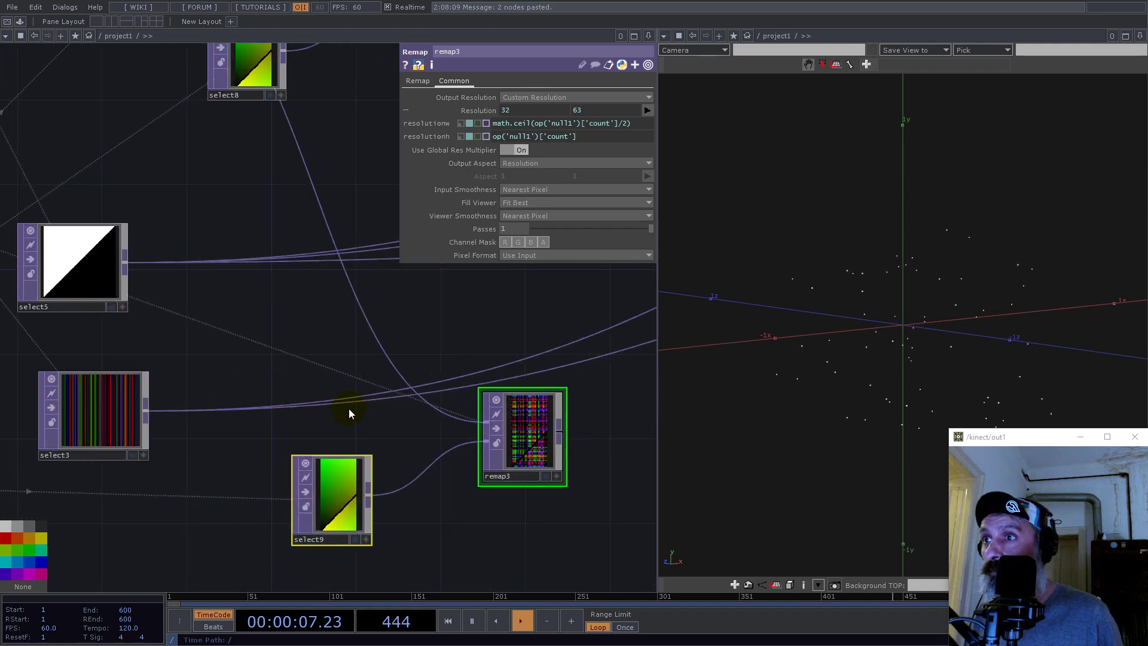
drag(147, 407, 380, 486)
Delete the multiply4 and multiply3 TOPs from the position and direction chains
scroll(235, 455, down, 4)
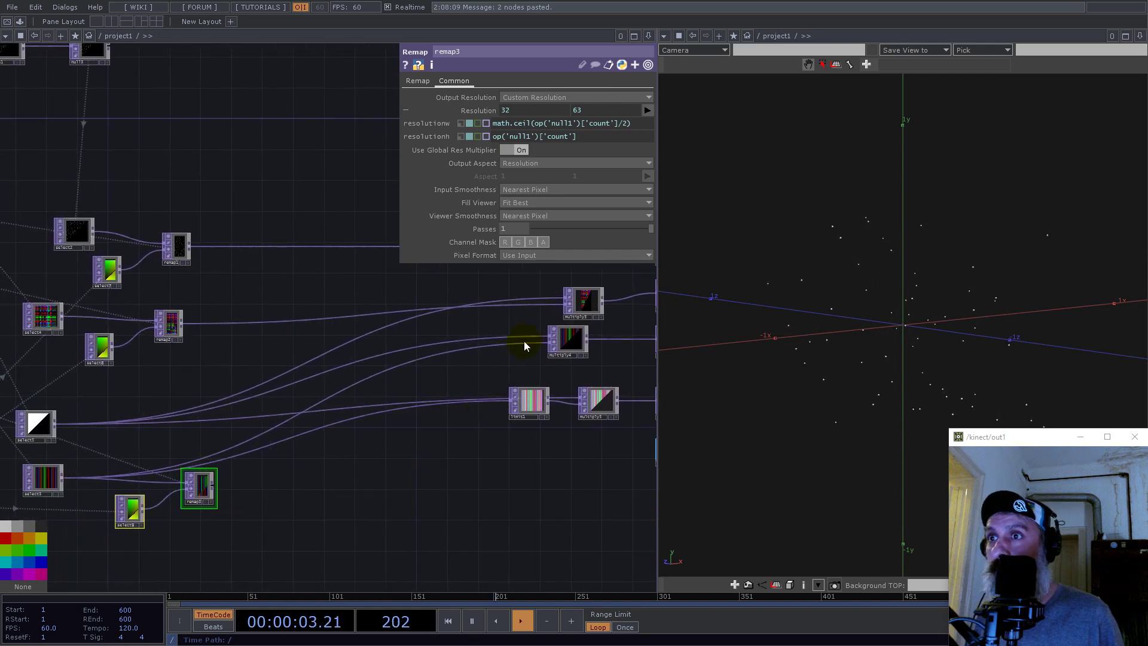
scroll(571, 337, up, 2)
drag(572, 338, 464, 369)
scroll(466, 368, up, 3)
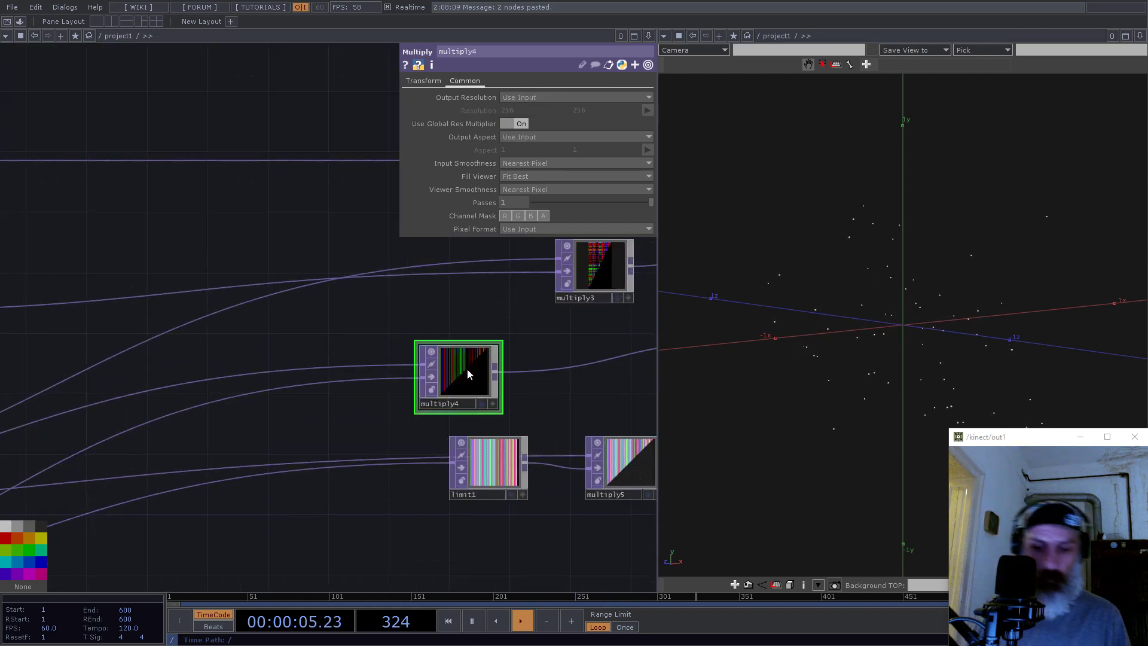
key(Delete)
click(557, 285)
key(Delete)
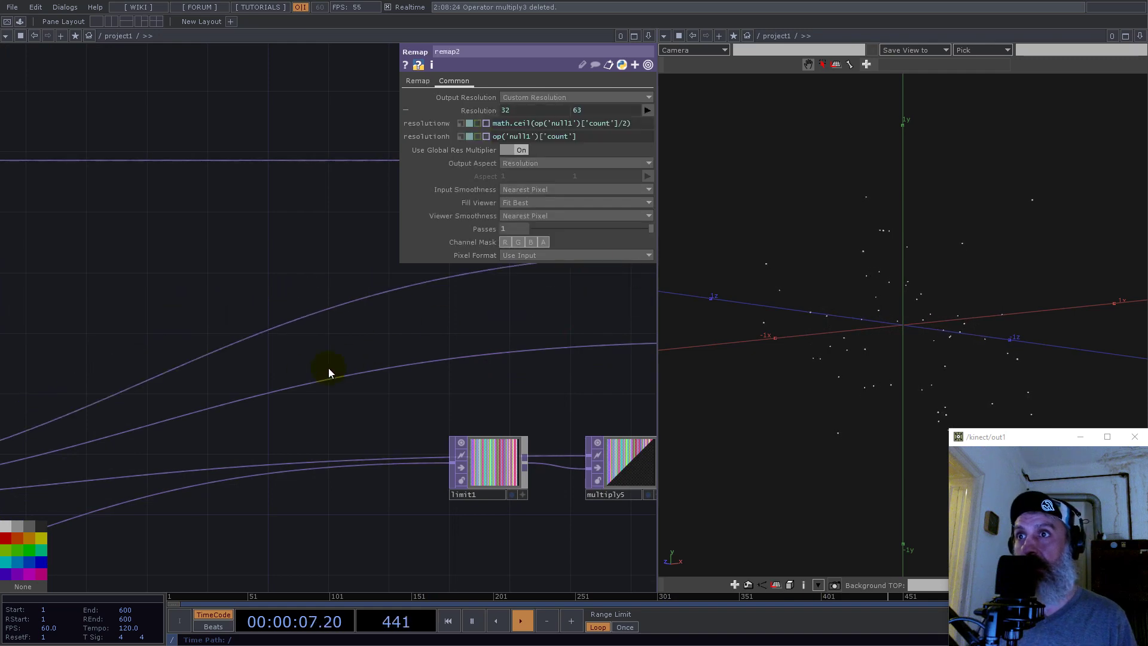
Examine the length, direction, position and color textures and trace them back to select4, remap1 and remap2
scroll(320, 372, down, 5)
scroll(425, 323, up, 6)
click(397, 308)
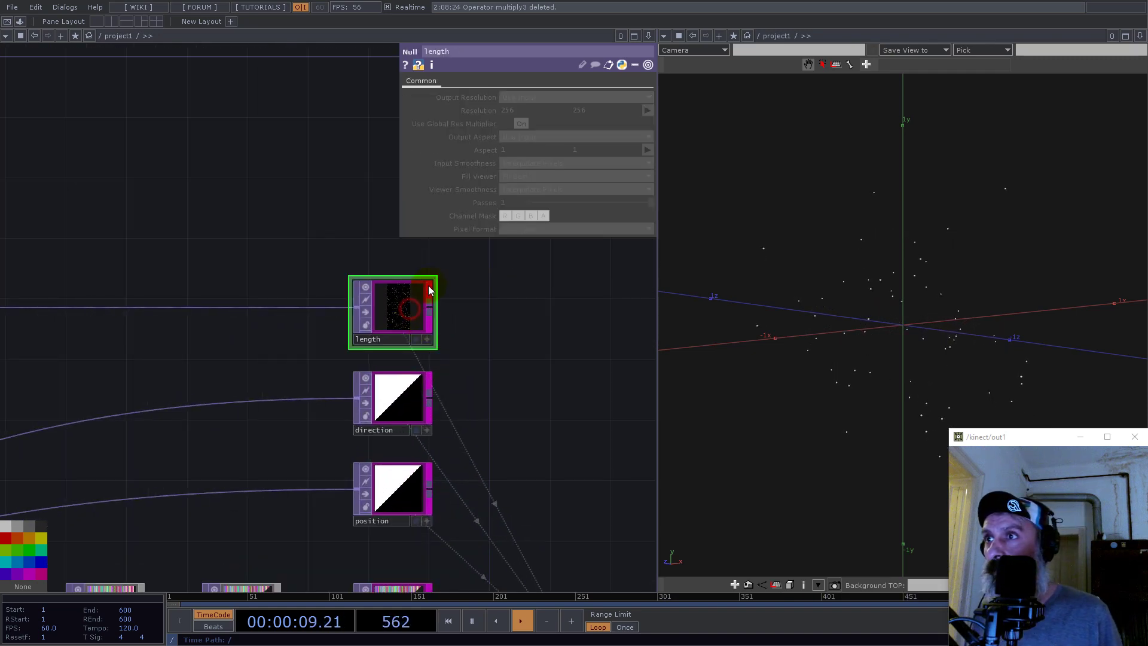
scroll(622, 335, down, 5)
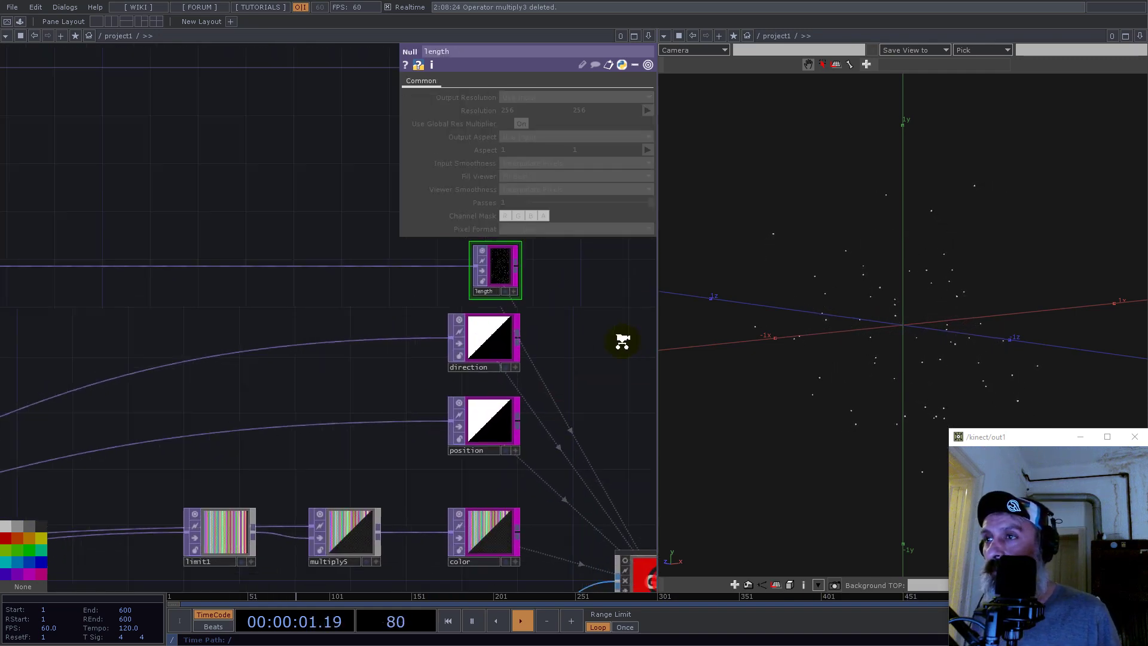
click(454, 347)
scroll(616, 333, up, 5)
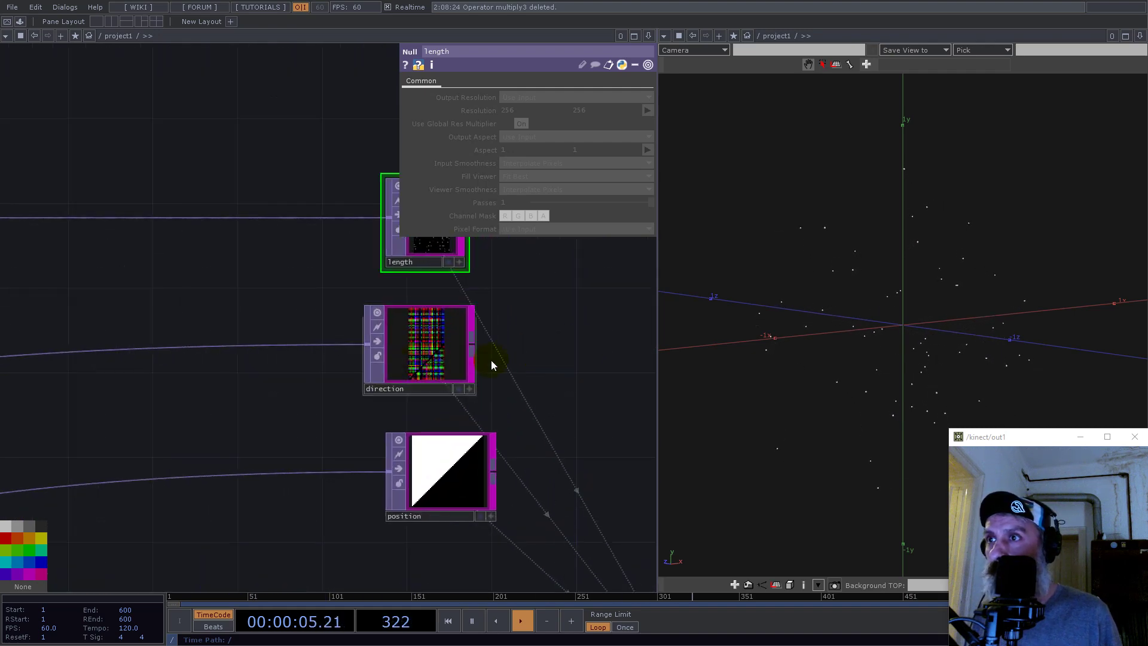
scroll(487, 359, down, 6)
scroll(406, 369, up, 5)
scroll(406, 369, up, 3)
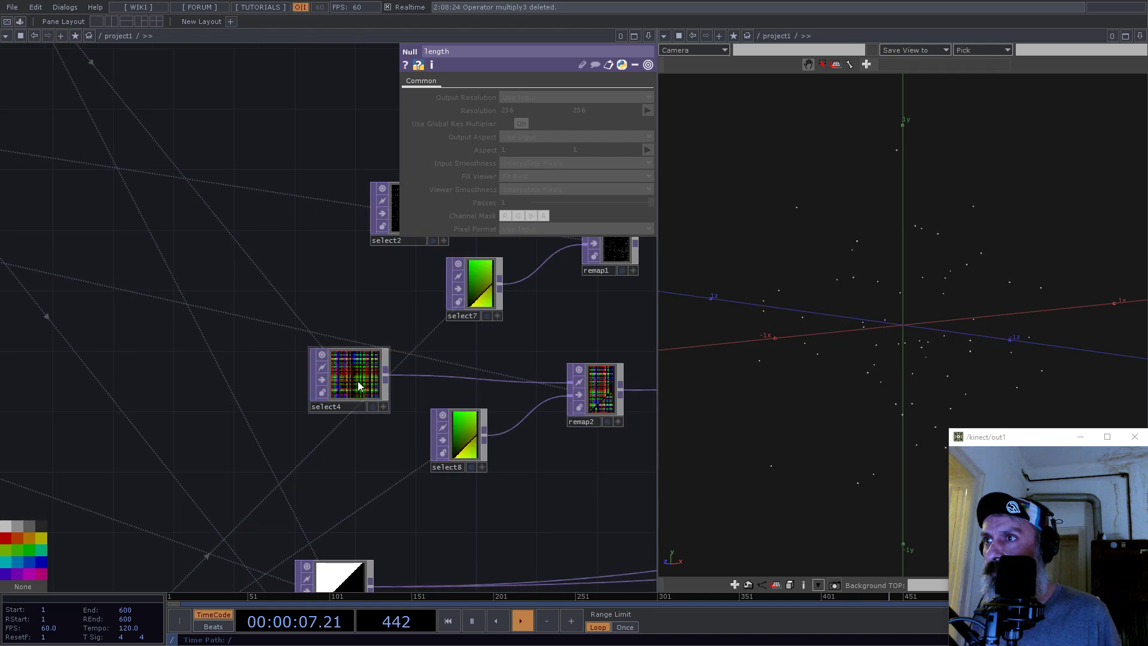
click(311, 382)
scroll(305, 383, down, 4)
drag(451, 424, 253, 374)
scroll(597, 392, up, 5)
scroll(593, 407, up, 3)
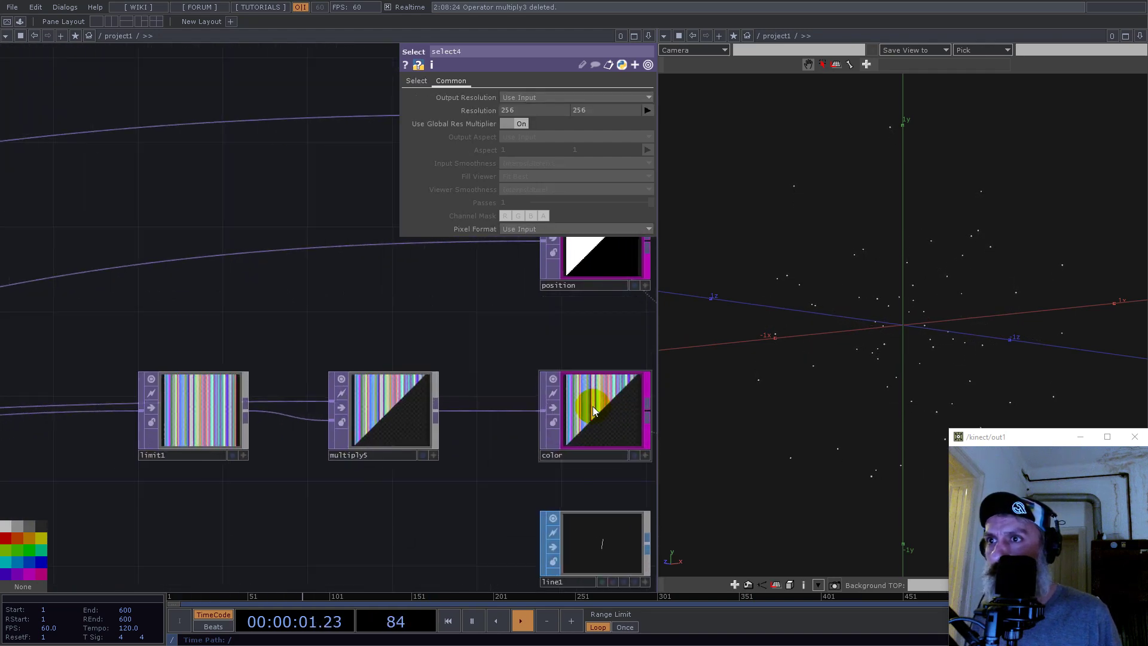
scroll(593, 402, down, 4)
Connect remap3 to the position null and delete the leftover select5 TOP
click(599, 348)
drag(214, 374, 308, 333)
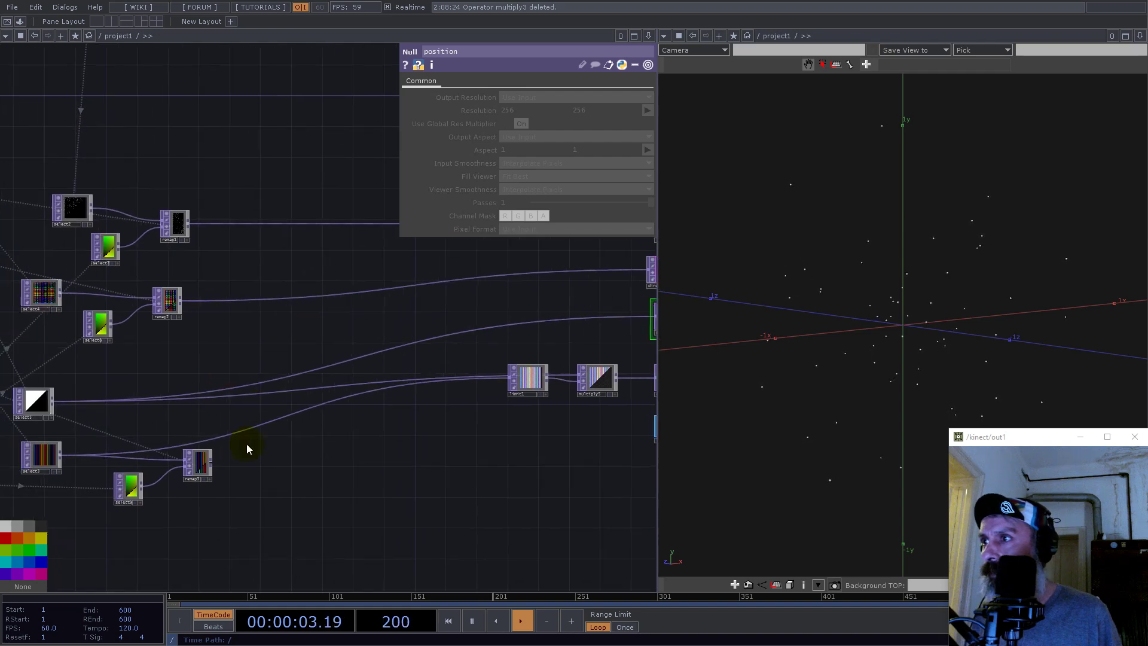
drag(213, 462, 436, 337)
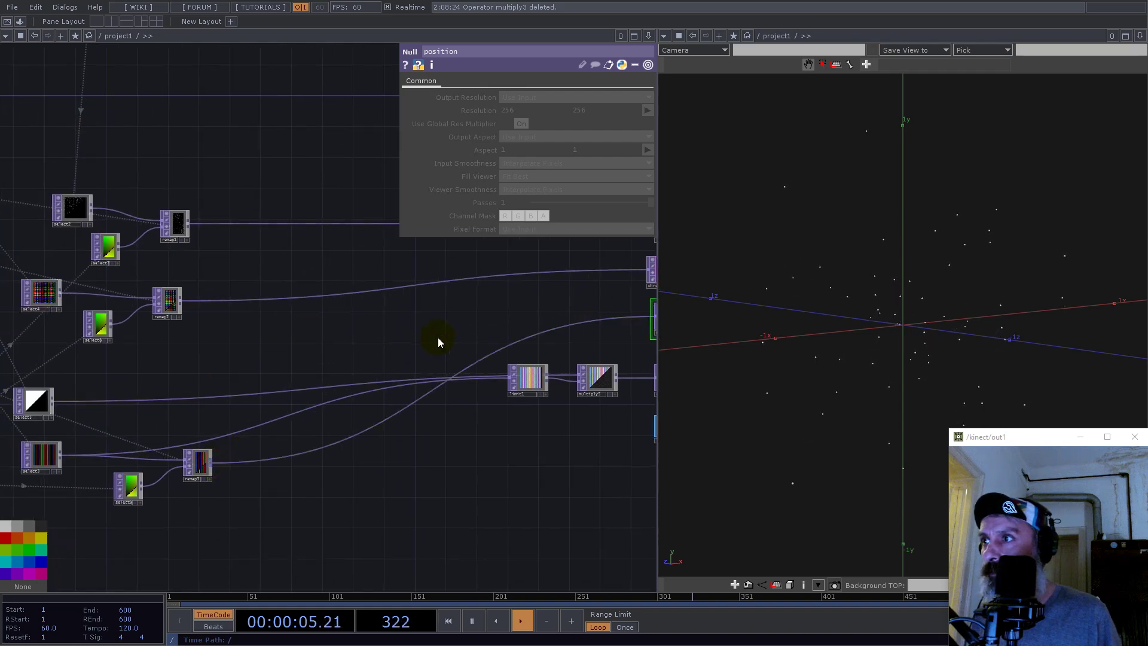
drag(36, 404, 354, 560)
click(355, 560)
key(Delete)
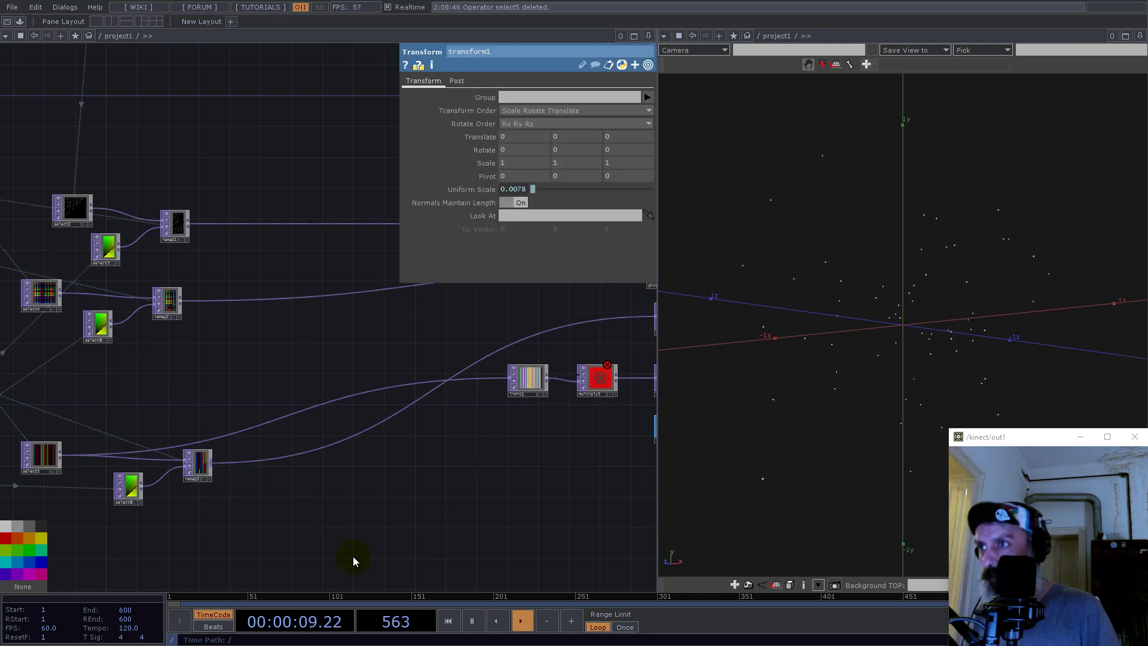
Group select3, select9 and remap3 beneath the remap2 group and feed remap3 into limit1
drag(39, 462, 55, 385)
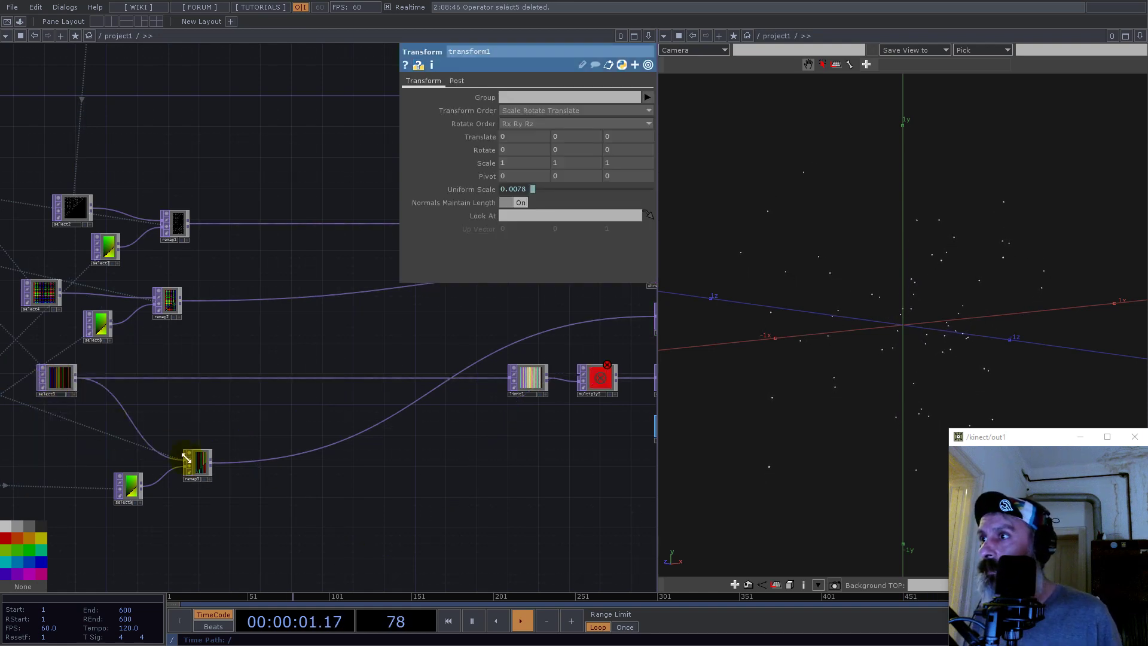
drag(199, 473, 185, 420)
drag(128, 487, 84, 429)
click(184, 419)
drag(184, 419, 176, 363)
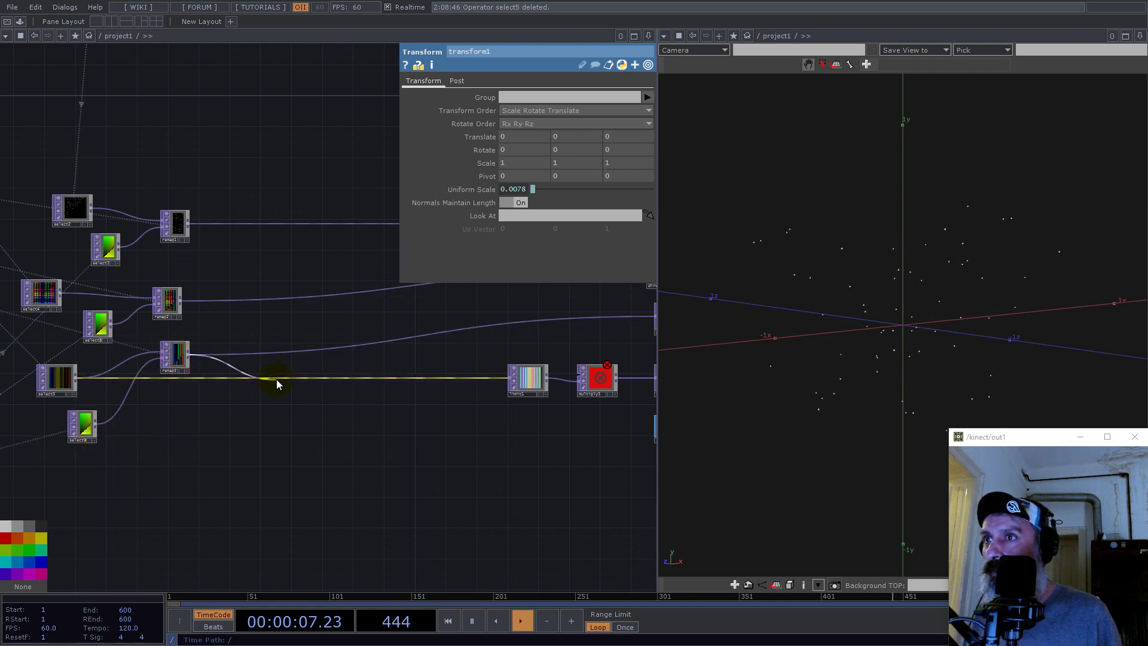
click(276, 379)
drag(176, 362, 176, 385)
Move the nodes from limit1 through geo2 down and closer to remap3, and bring the position null nearer too
drag(382, 449, 218, 482)
scroll(239, 455, down, 4)
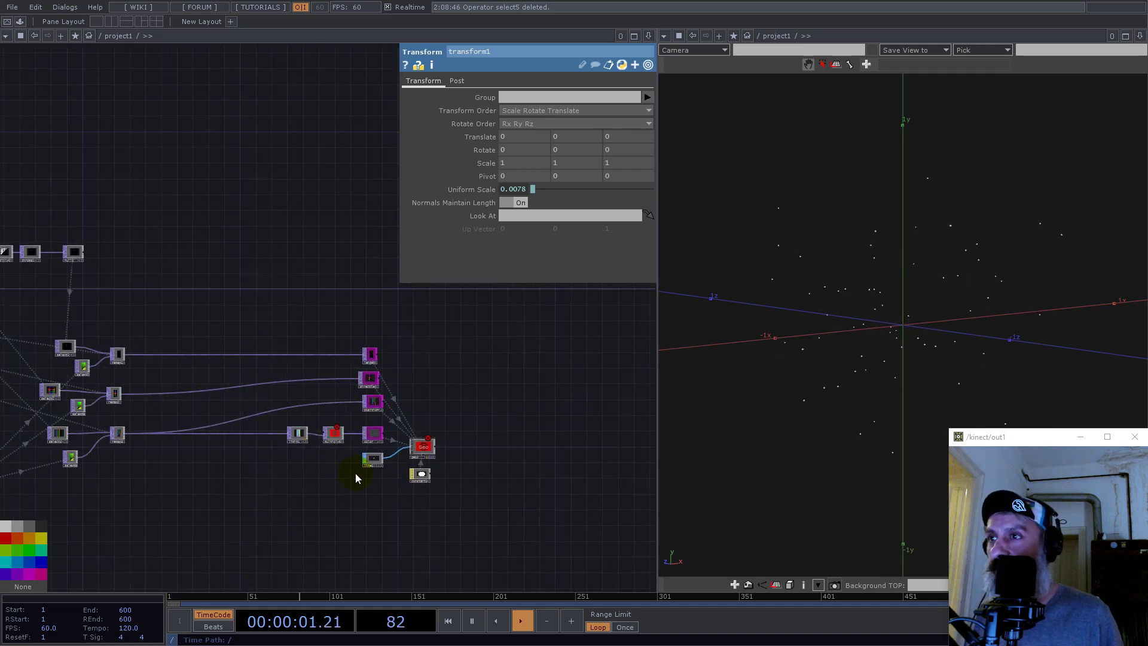
drag(388, 469, 214, 479)
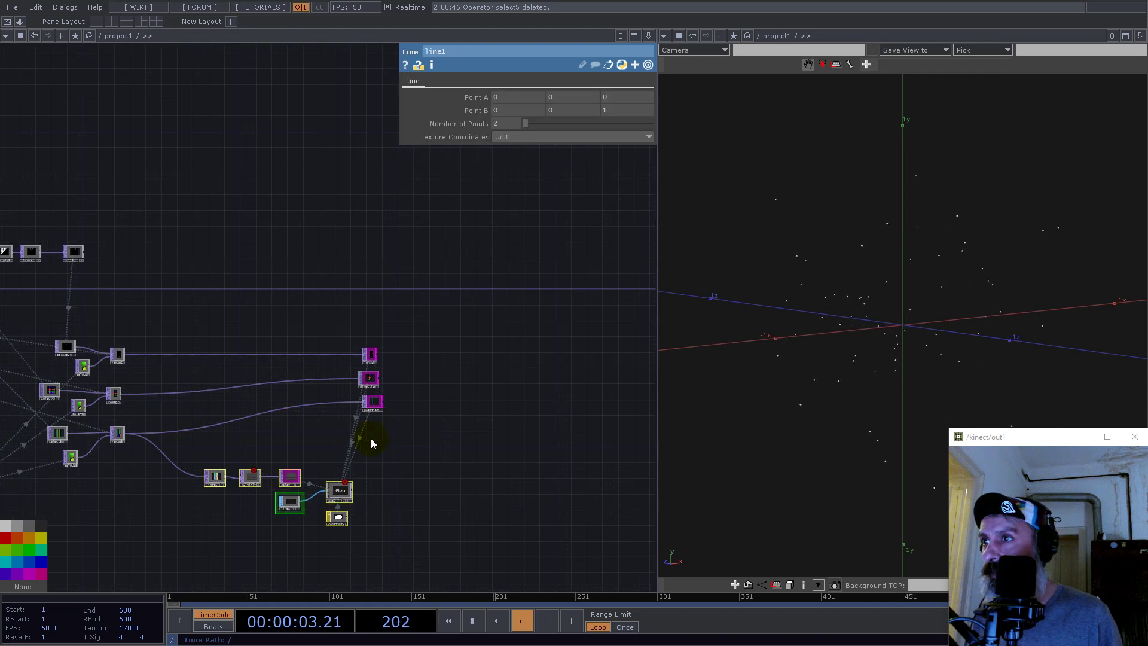
drag(370, 404, 224, 439)
drag(300, 407, 438, 388)
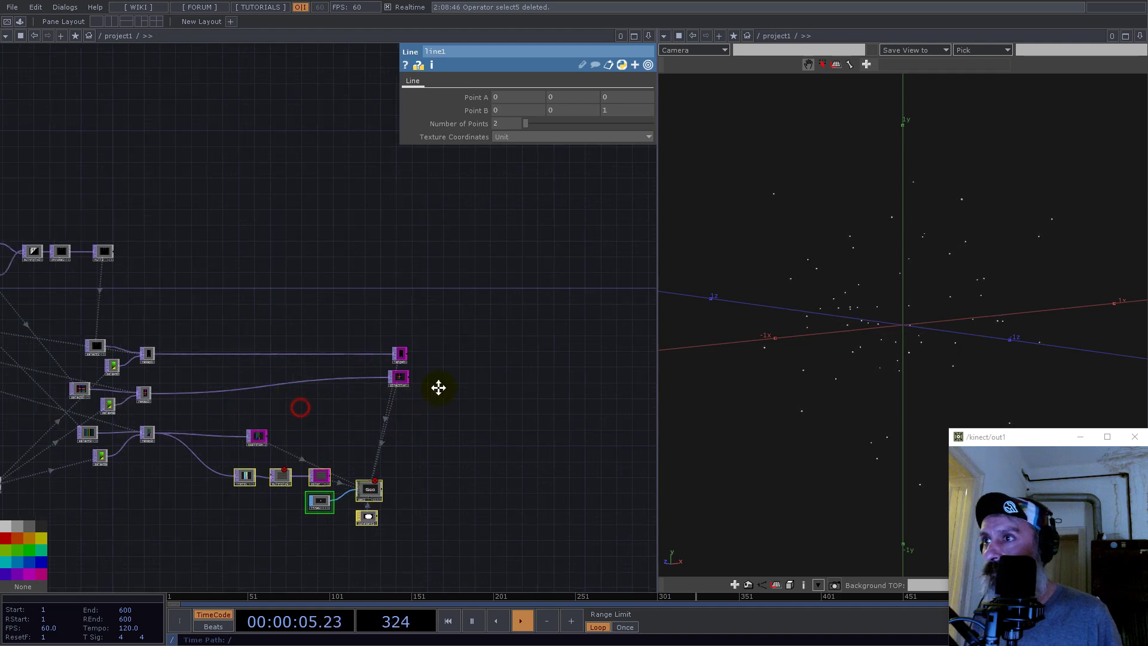
Bring the length and direction nulls close to their remaps and tighten the limit1-to-geo2 group beneath position
drag(514, 361, 510, 361)
drag(508, 360, 362, 380)
right_drag(377, 419, 377, 420)
drag(366, 419, 326, 398)
click(375, 346)
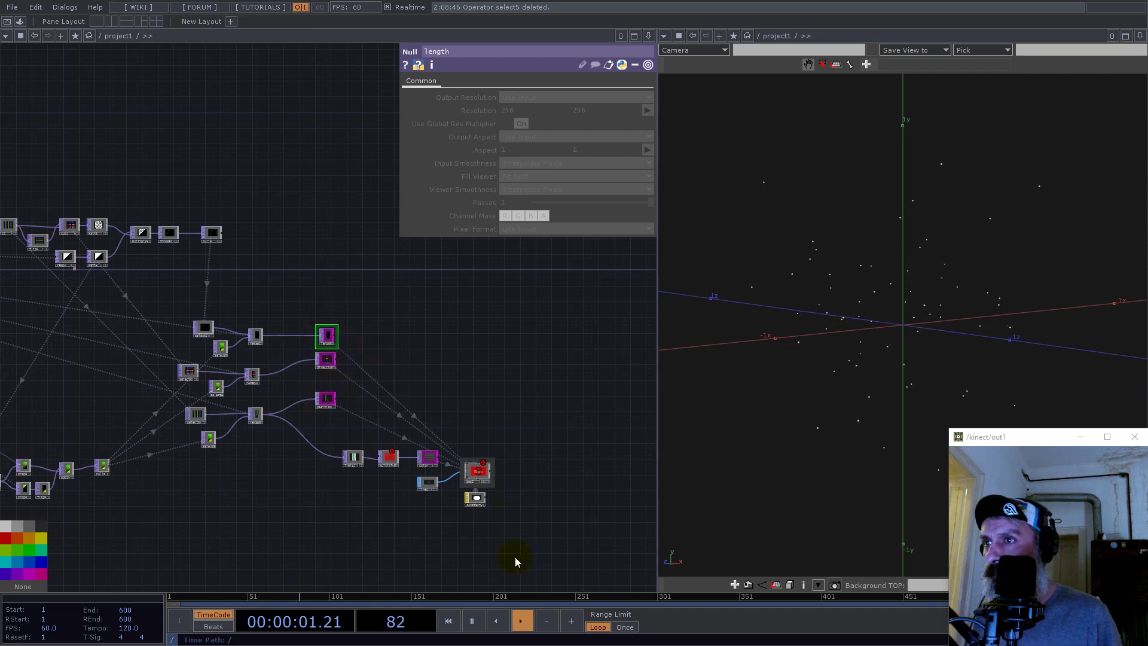
right_drag(337, 449, 333, 443)
drag(354, 458, 289, 454)
Delete multiply5, connect limit1 directly to the color null, and place color beside limit1
drag(385, 385, 488, 308)
scroll(458, 390, up, 6)
drag(253, 248, 129, 318)
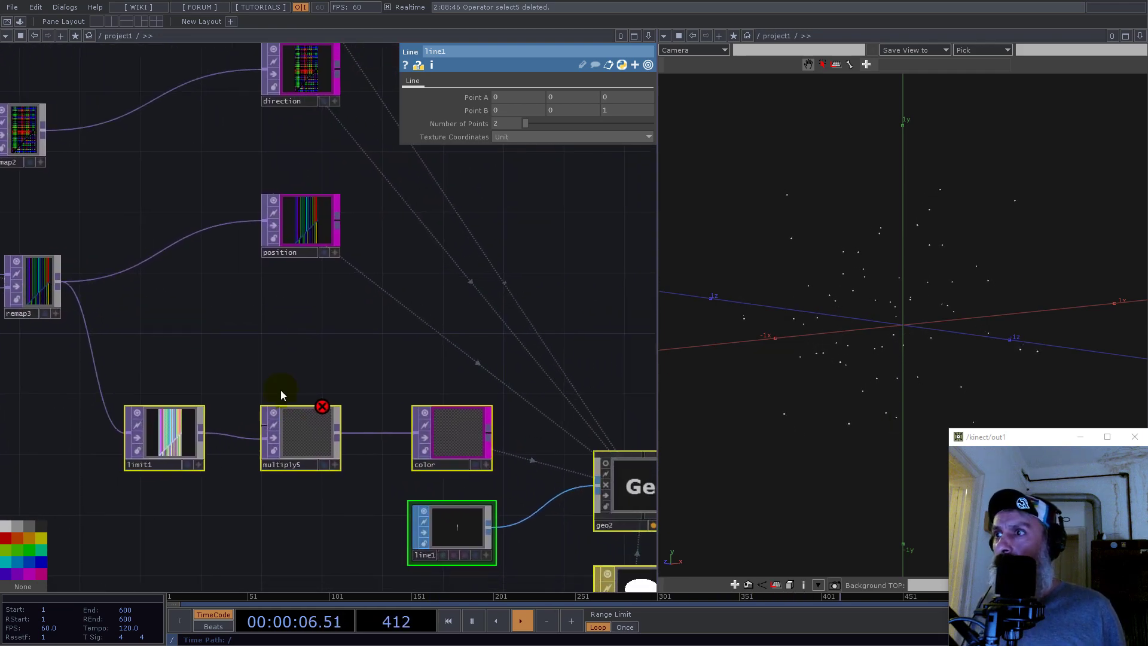
click(322, 438)
key(Delete)
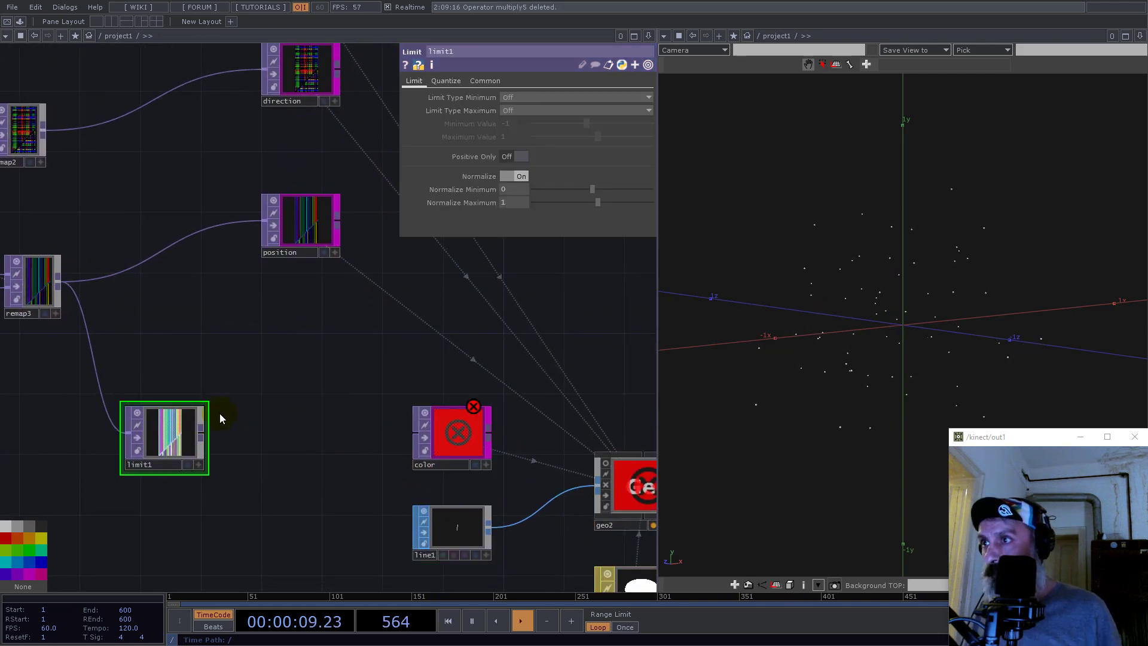
click(201, 433)
click(414, 434)
drag(474, 437, 323, 439)
Inspect the instanced line network in the 3D view and the remap2 and remap3 textures
drag(718, 352, 918, 380)
scroll(411, 375, down, 5)
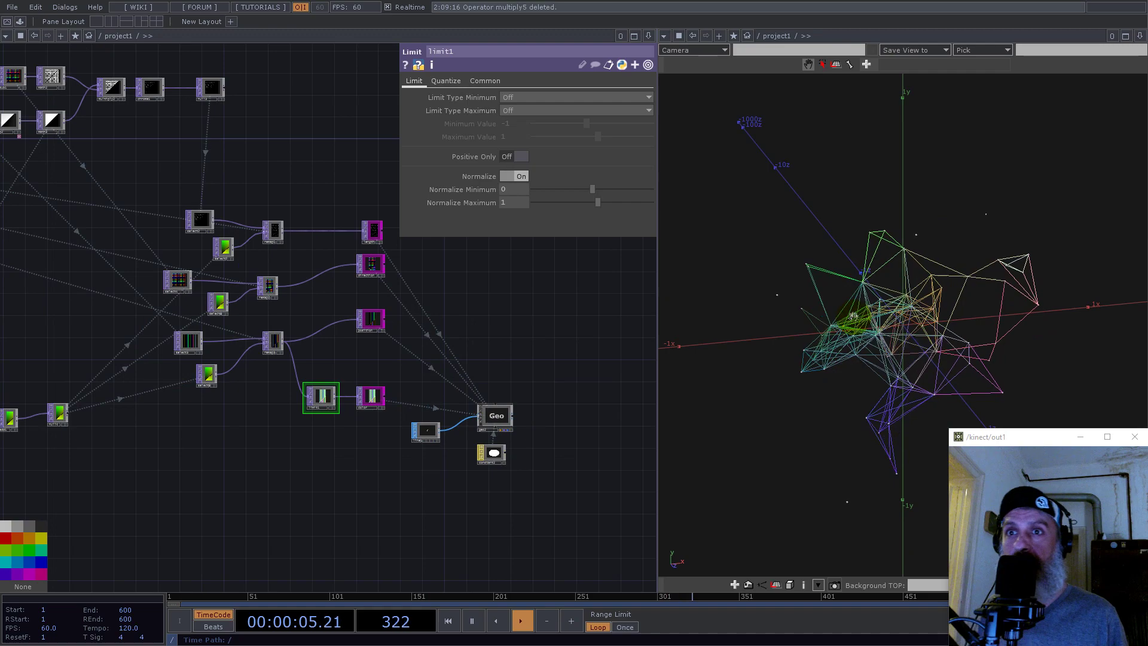
scroll(293, 334, up, 4)
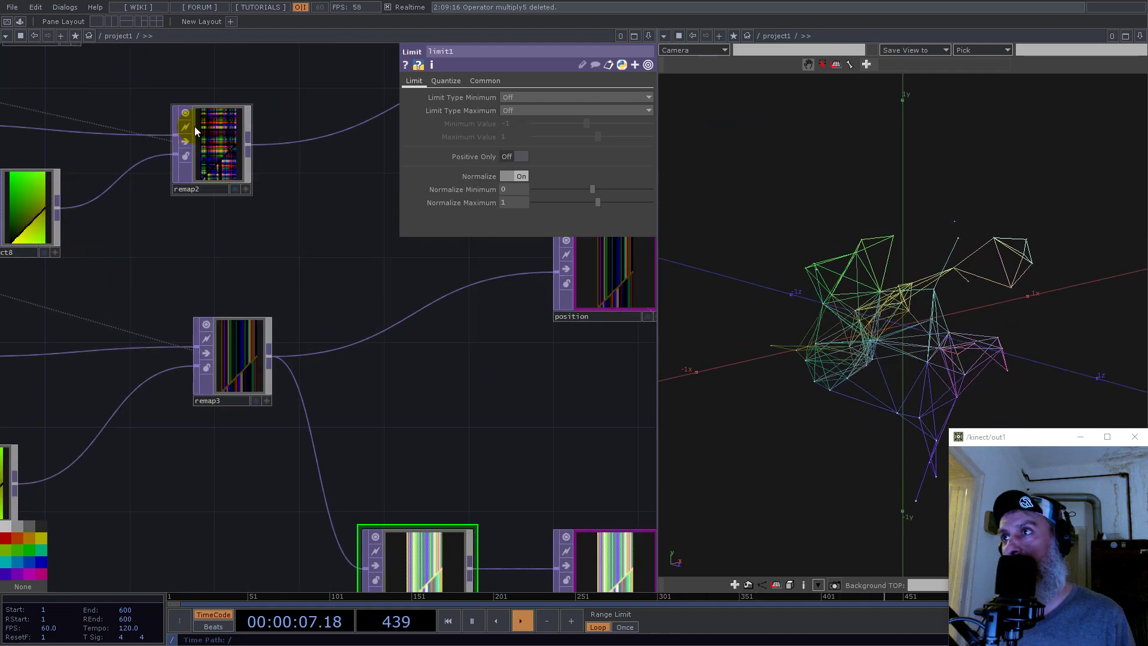
scroll(211, 161, up, 4)
scroll(317, 225, down, 4)
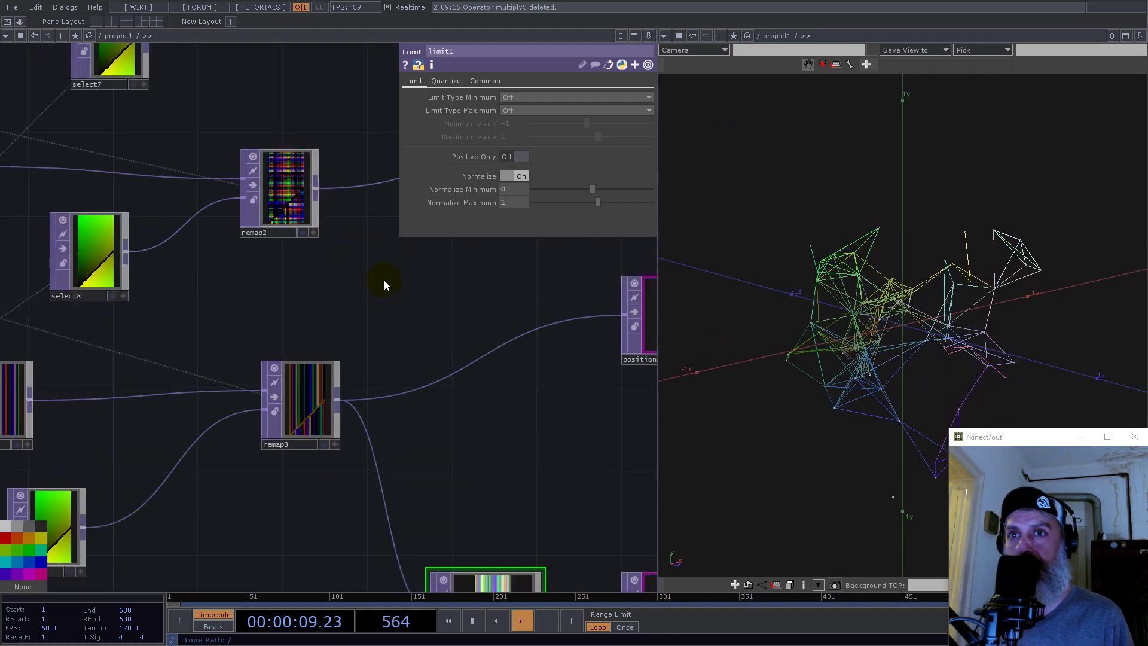
middle_drag(383, 280, 301, 325)
scroll(414, 460, down, 8)
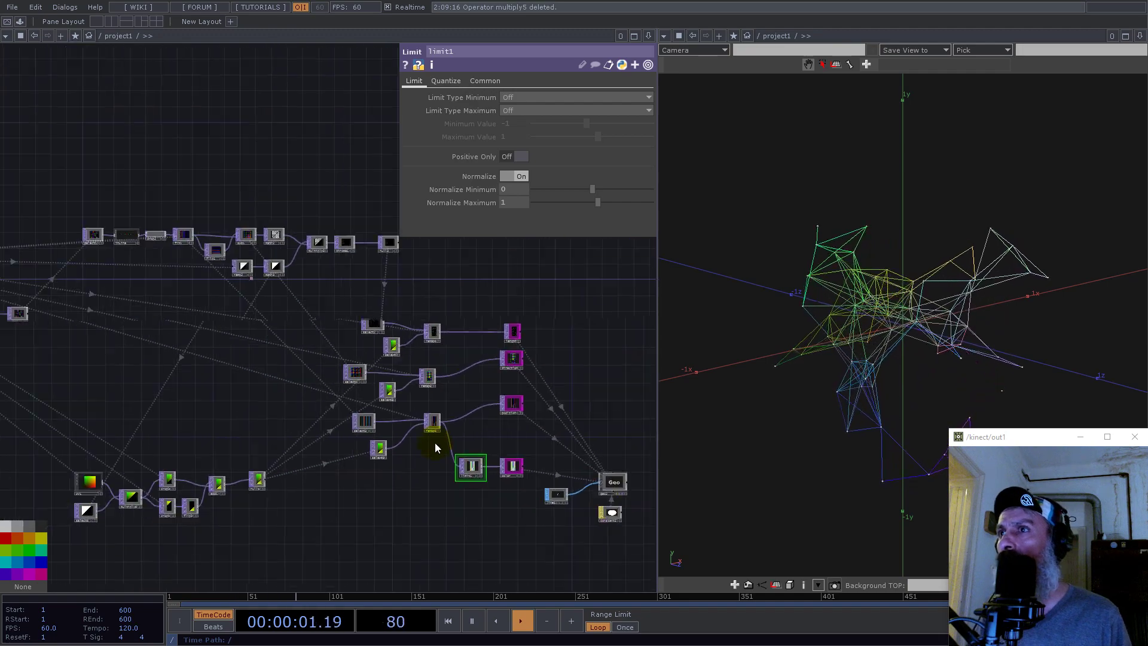
Shift the whole UV1 recombination chain slightly farther away from the select and remap groups
drag(320, 530, 410, 470)
right_drag(407, 496, 169, 404)
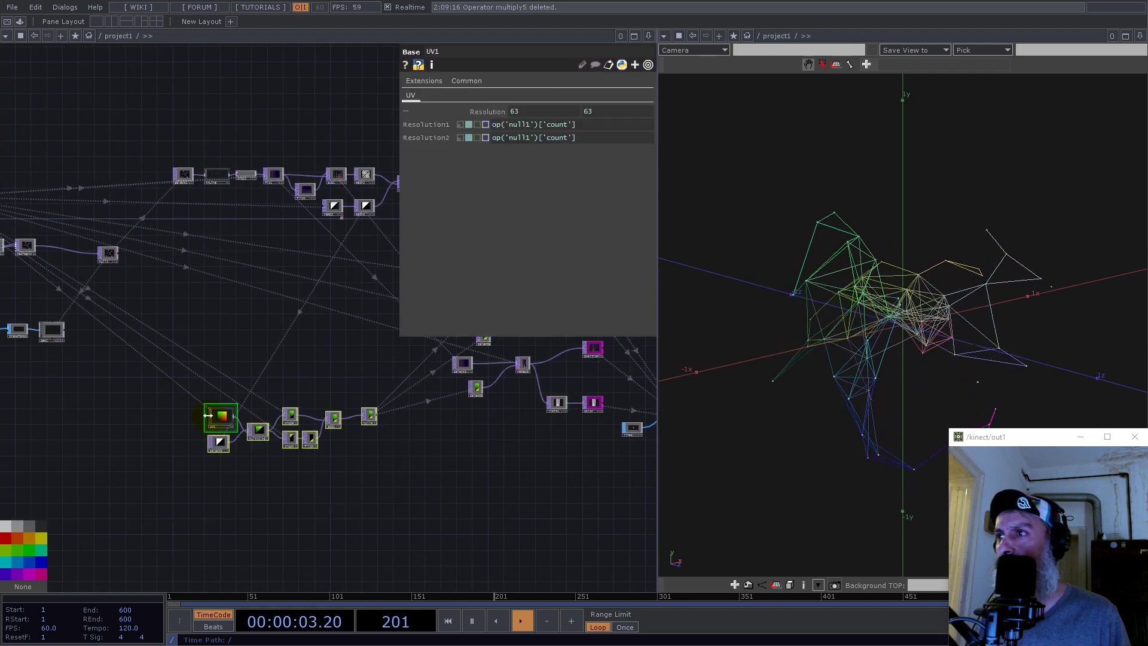
drag(218, 417, 191, 418)
drag(229, 317, 59, 417)
right_drag(58, 417, 48, 340)
drag(48, 340, 6, 337)
Move line1, geo2 and its material lower, leaving space between them and the color null
drag(534, 510, 429, 407)
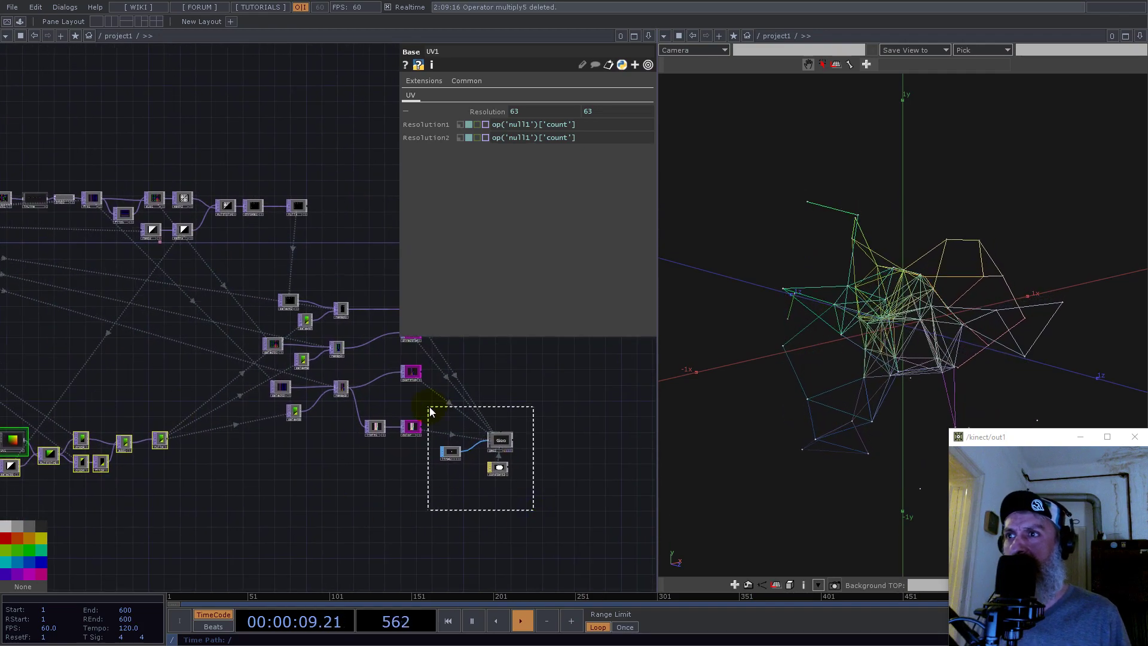
right_drag(449, 425, 449, 425)
drag(457, 455, 492, 492)
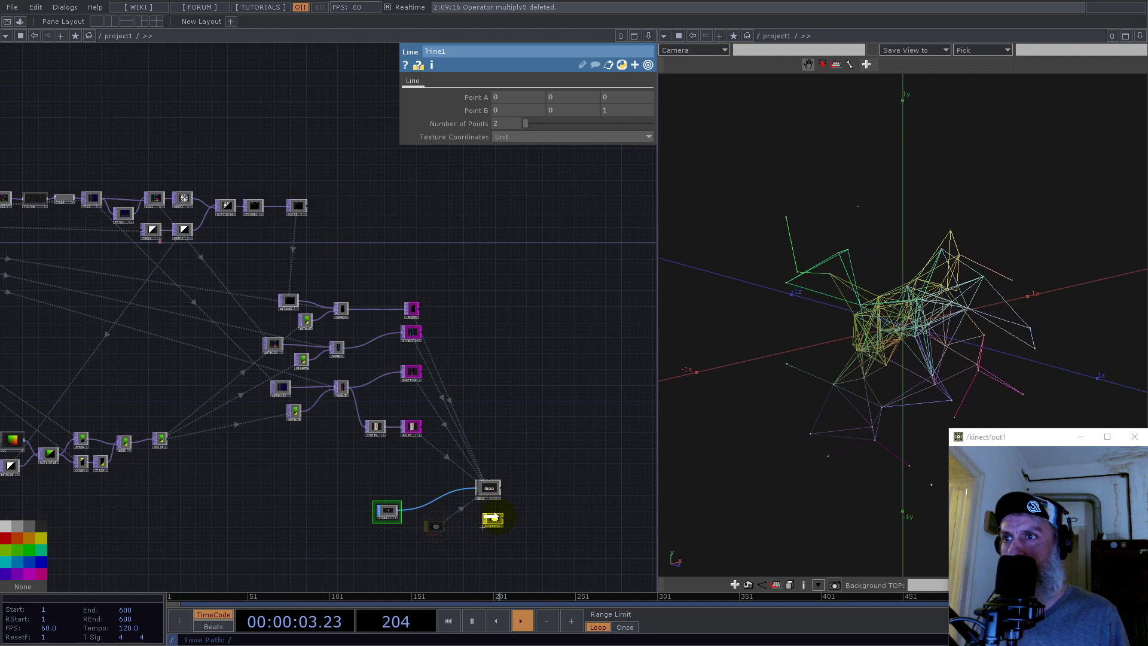
drag(387, 511, 392, 489)
Add a Box SOP directly below line1
scroll(388, 508, up, 5)
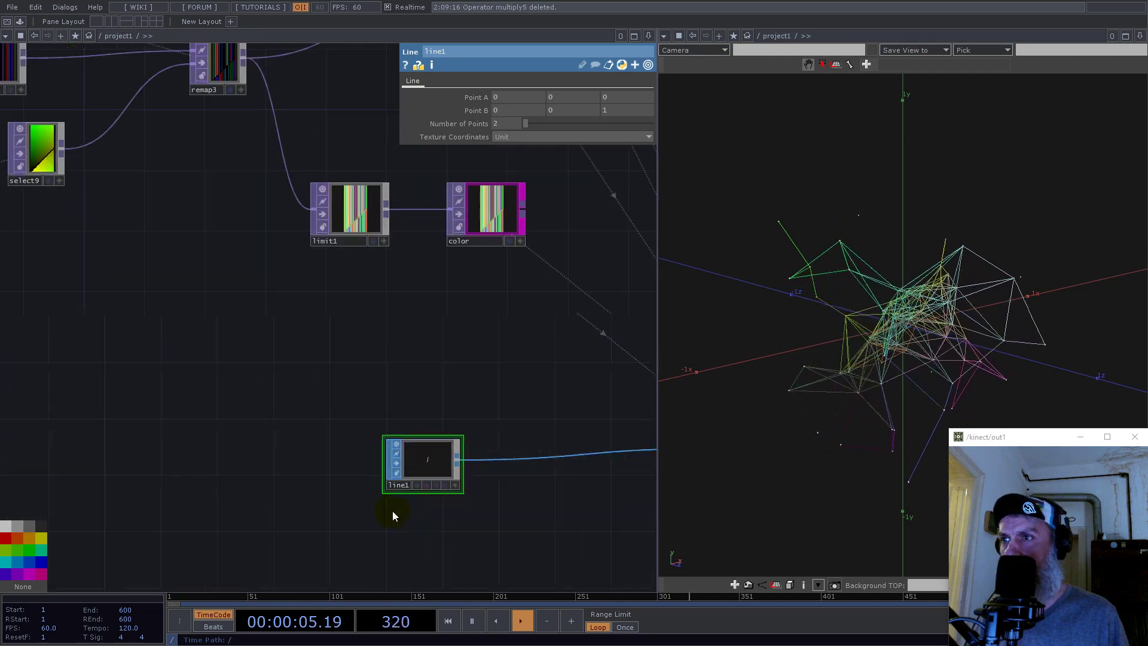
double_click(415, 536)
text(bo)
click(324, 392)
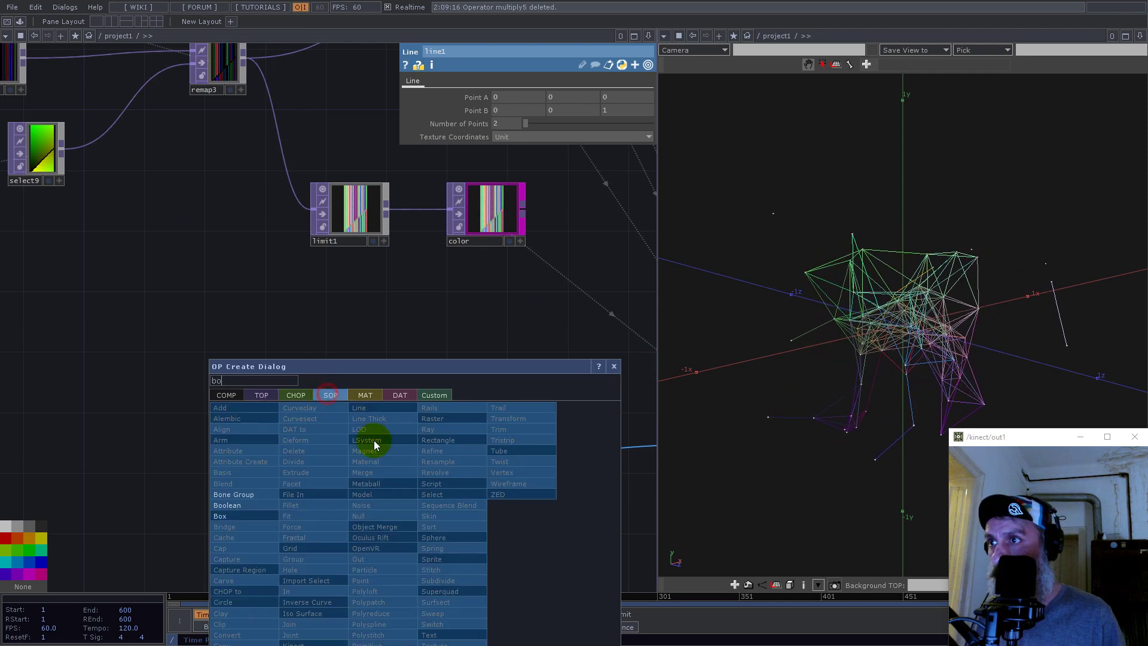
click(239, 519)
click(406, 544)
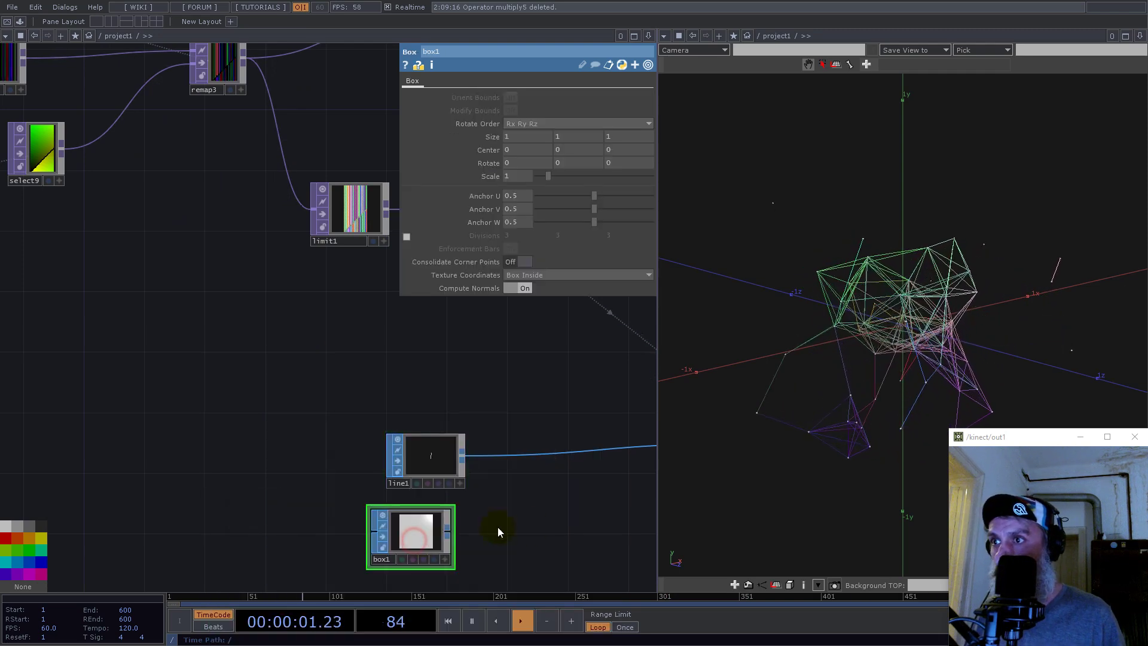
Activate box1's viewer, orbit it to an angled view, and set the box's X and Y size to 0.01
scroll(467, 536, up, 8)
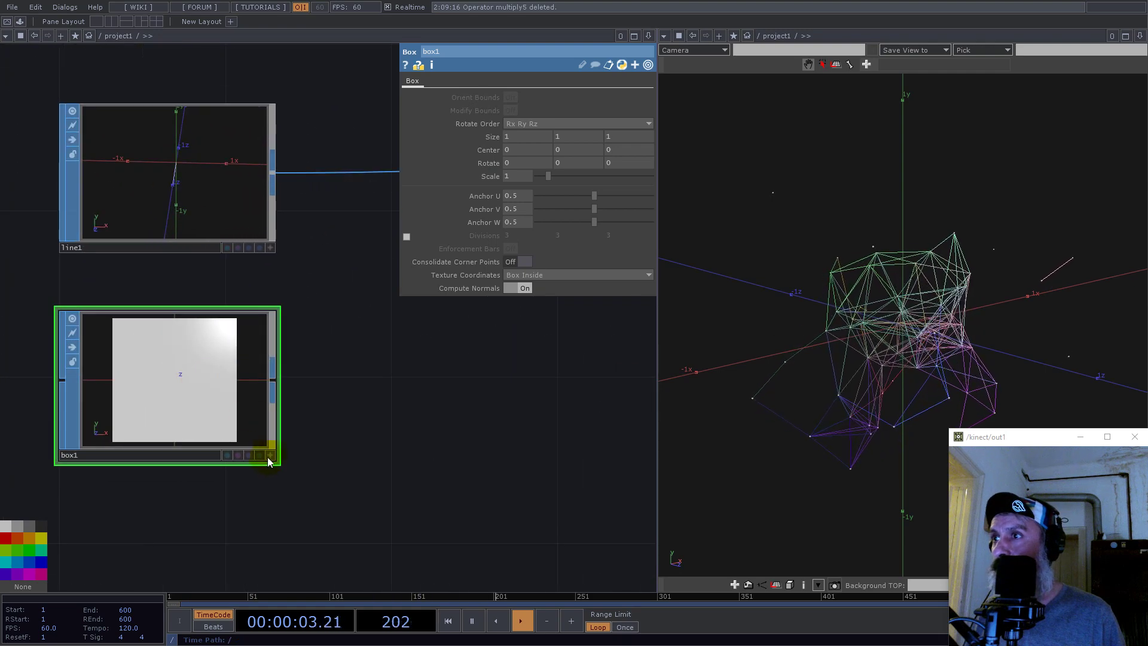
click(270, 455)
drag(260, 413, 211, 406)
scroll(182, 379, down, 5)
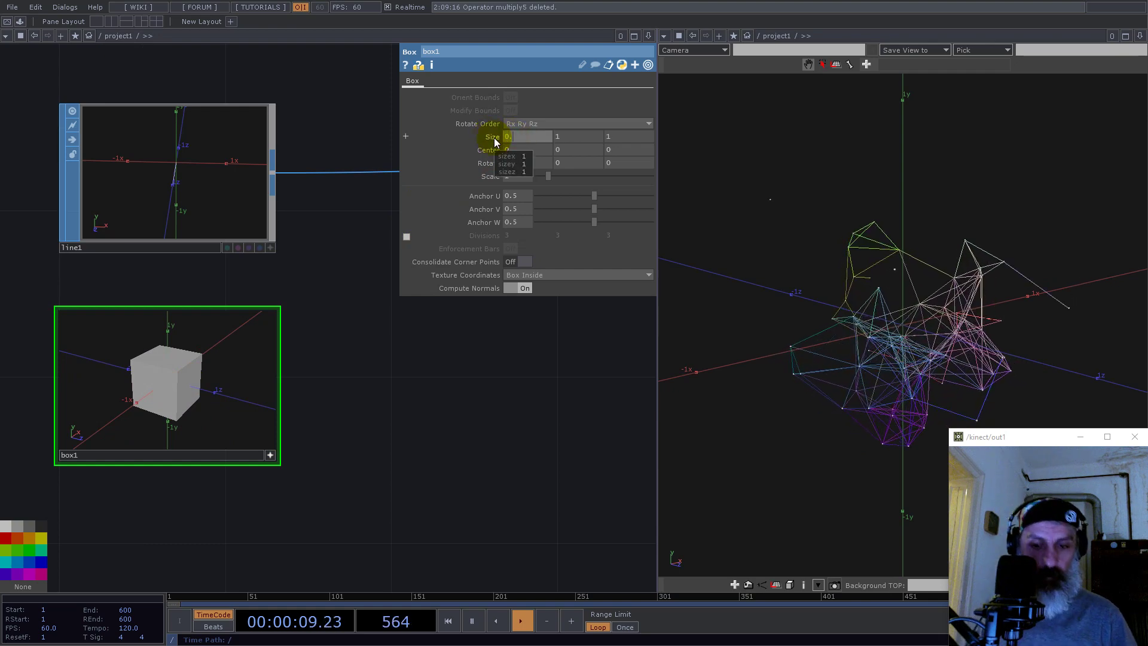
text(0.01)
key(Tab)
text(0.01)
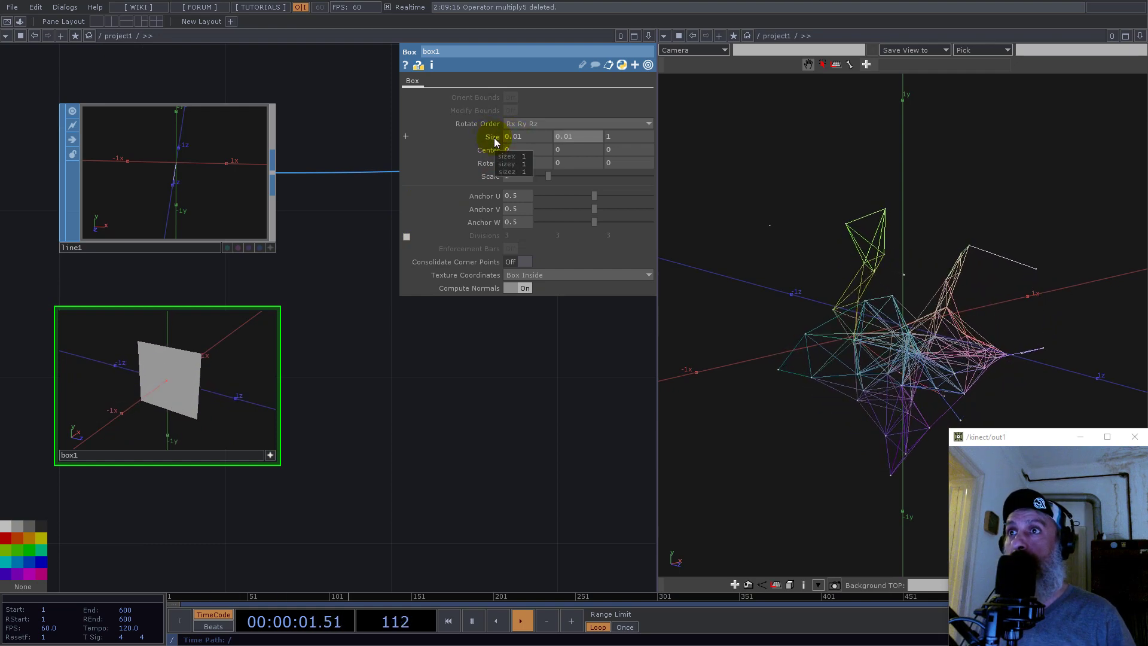
click(618, 137)
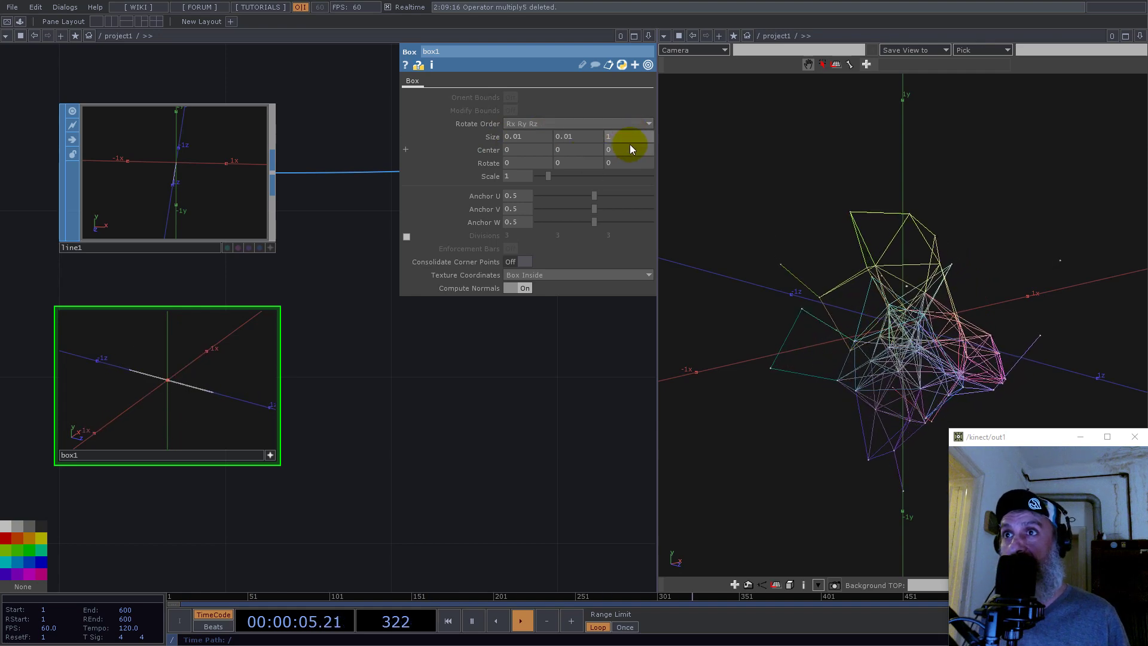
Drive box1's Z center with a reference to its Z size divided by 2, then check its start point
click(492, 136)
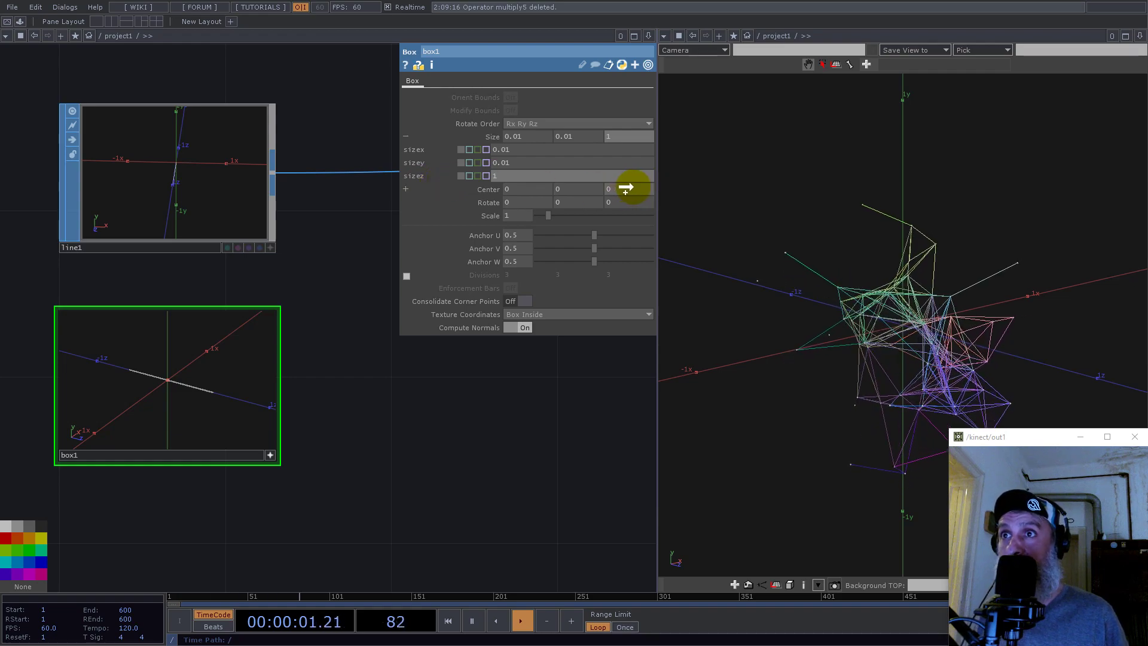
drag(626, 188, 628, 189)
text(/2)
key(Return)
scroll(141, 392, up, 2)
drag(150, 390, 115, 360)
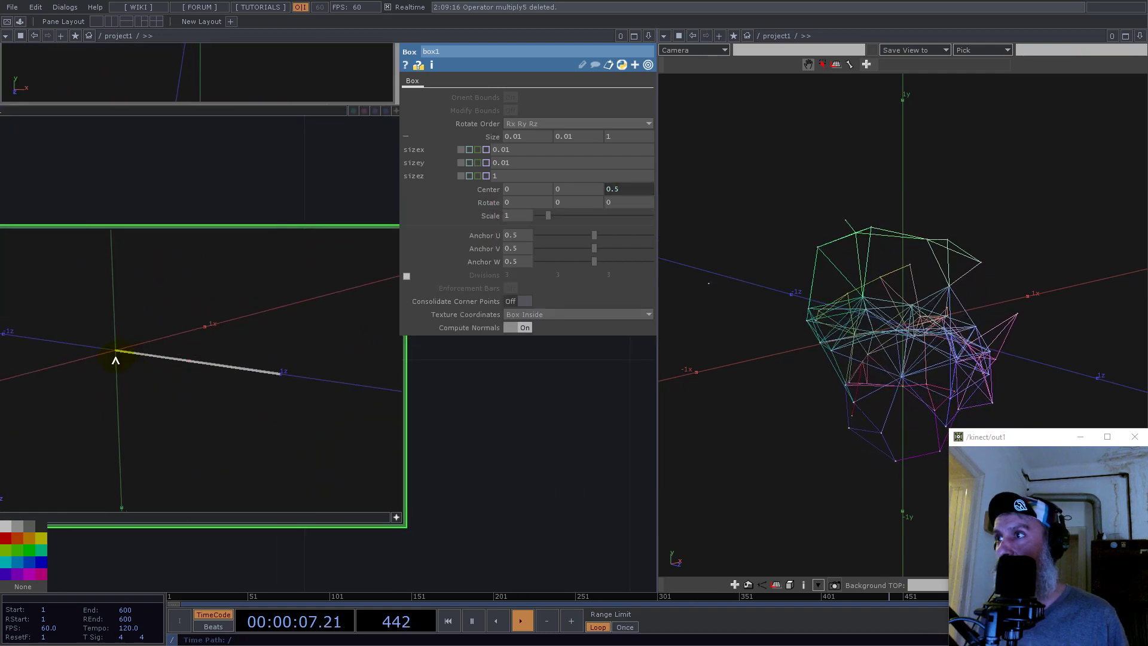
drag(283, 381, 164, 362)
Connect box1 to geo2 in place of line1 and delete line1
scroll(165, 362, down, 8)
scroll(183, 434, up, 3)
scroll(183, 434, up, 2)
drag(172, 399, 331, 183)
click(331, 188)
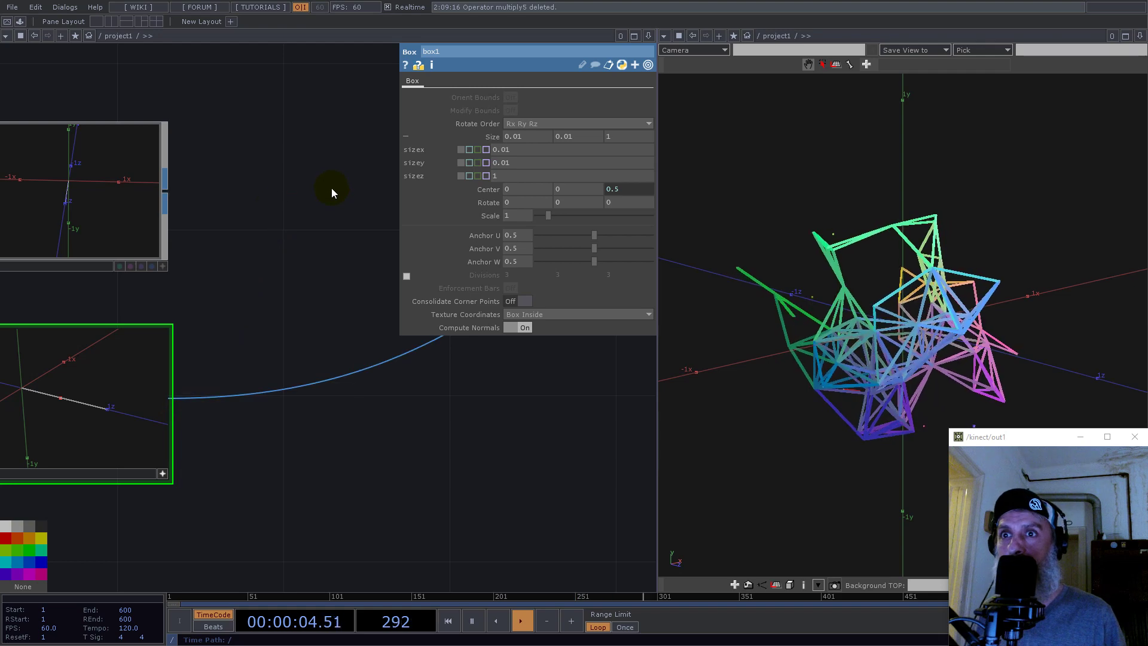
click(118, 220)
key(Delete)
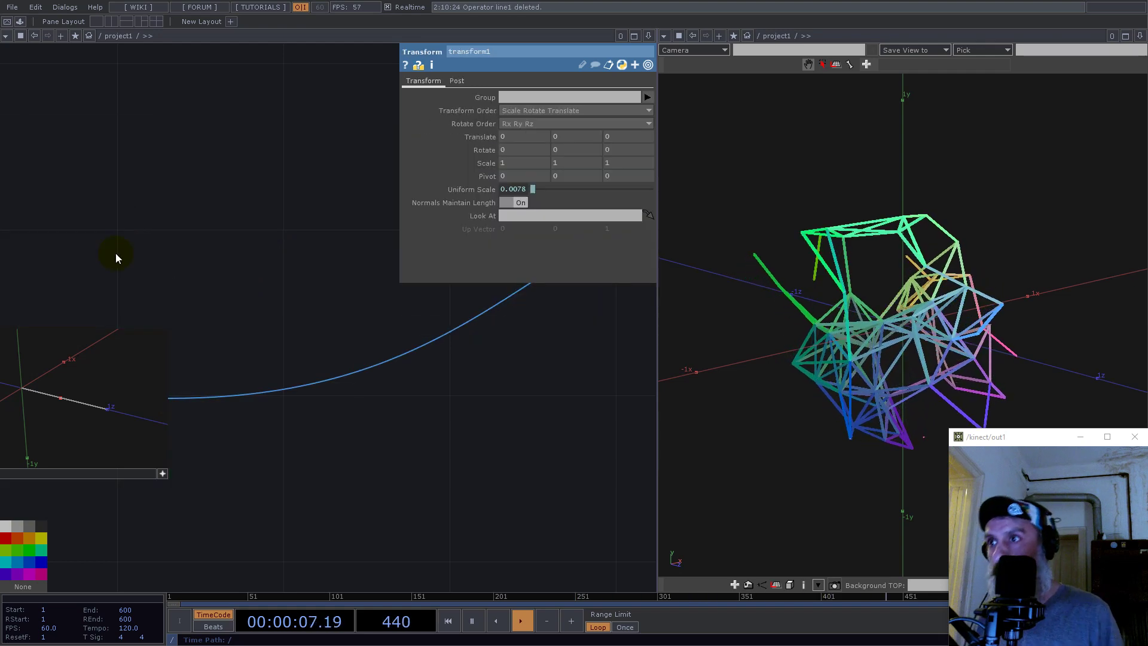
Add a Phong MAT beside constant2, just below geo2
scroll(180, 388, down, 3)
click(169, 426)
drag(123, 390, 333, 285)
drag(461, 389, 263, 442)
drag(474, 475, 346, 496)
double_click(468, 484)
text(pa)
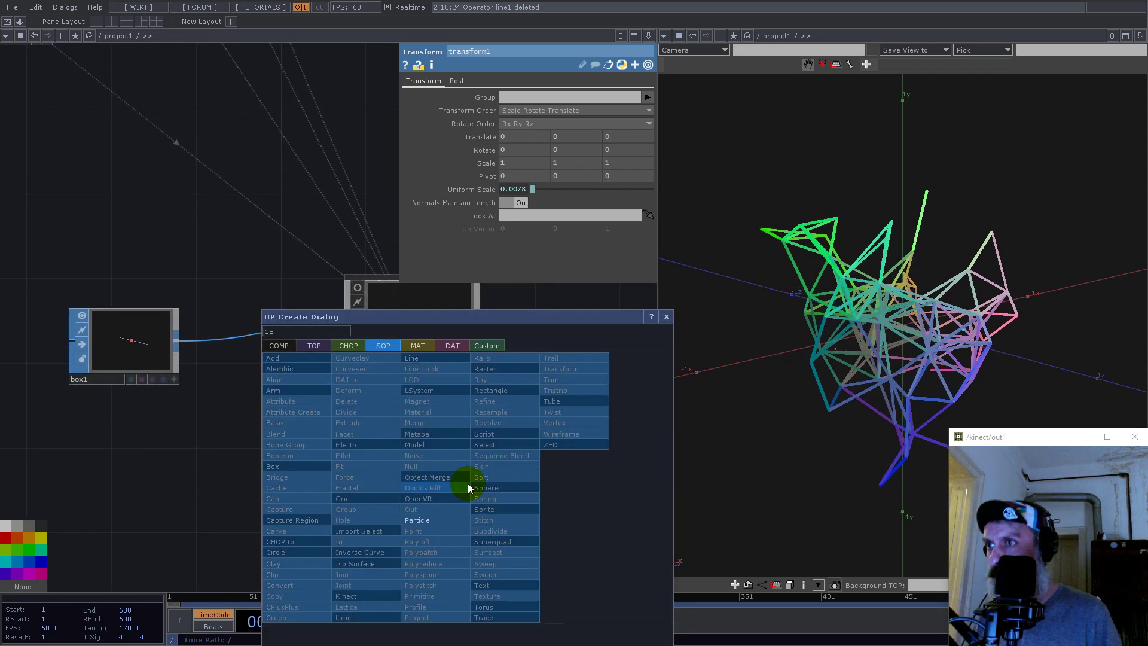
click(418, 346)
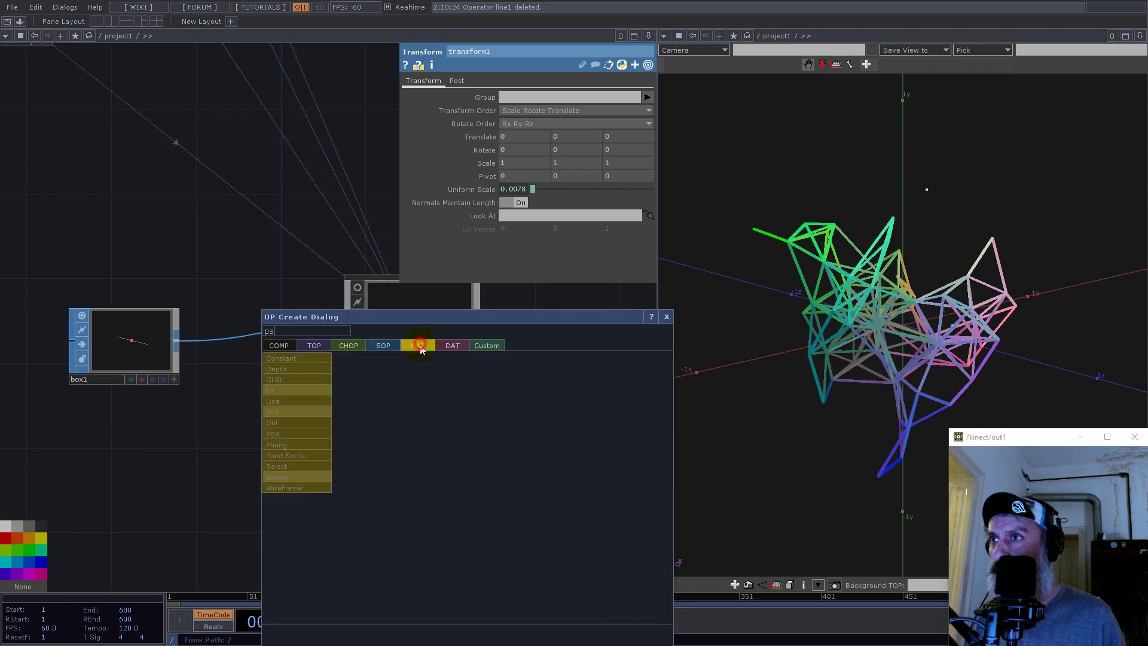
click(287, 446)
click(490, 459)
Assign phong1 as geo2's render material
drag(310, 401, 125, 426)
click(238, 341)
click(317, 481)
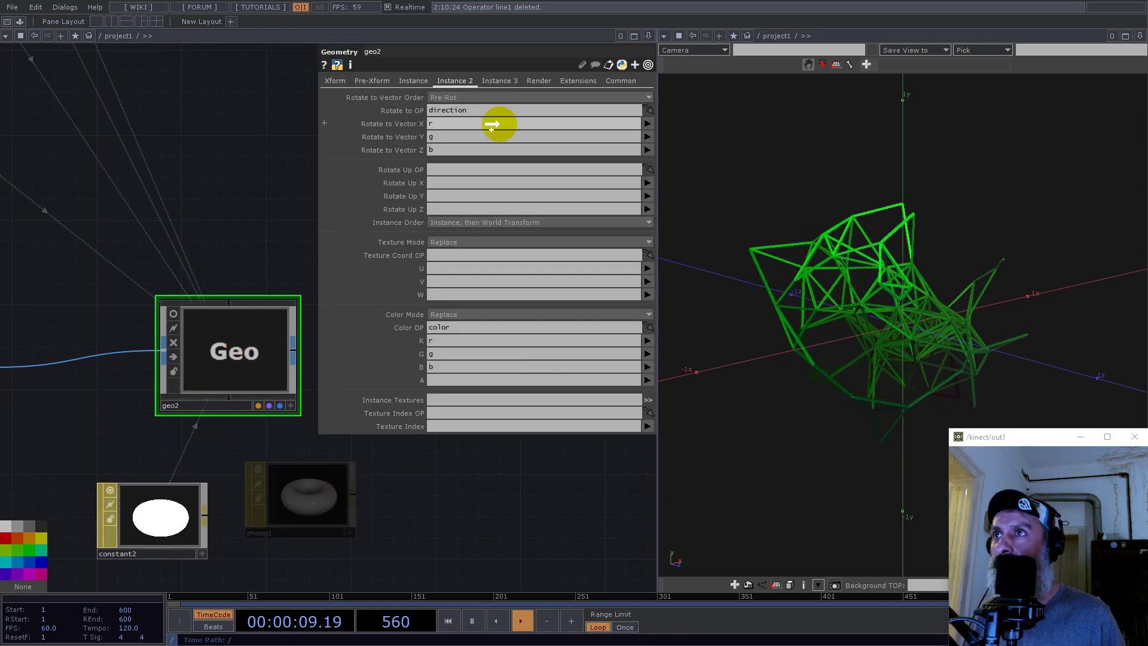
click(500, 81)
mouse_move(506, 96)
mouse_down()
mouse_move(530, 86)
mouse_move(524, 98)
mouse_up()
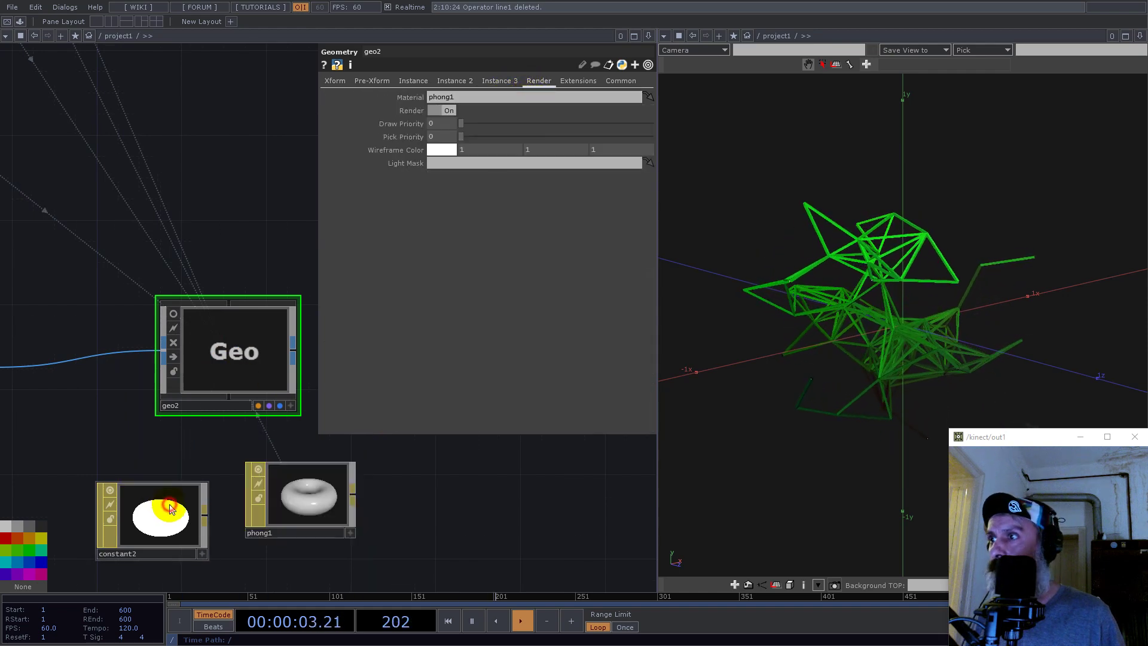
Delete constant2 and move phong1 directly below geo2
click(158, 508)
key(Delete)
drag(304, 504, 240, 483)
Examine the shaded boxes in the 3D view from another angle and look over the node network around geo1
middle_drag(837, 410, 1012, 330)
drag(1012, 329, 676, 391)
scroll(454, 477, down, 5)
scroll(443, 484, down, 3)
scroll(355, 411, up, 8)
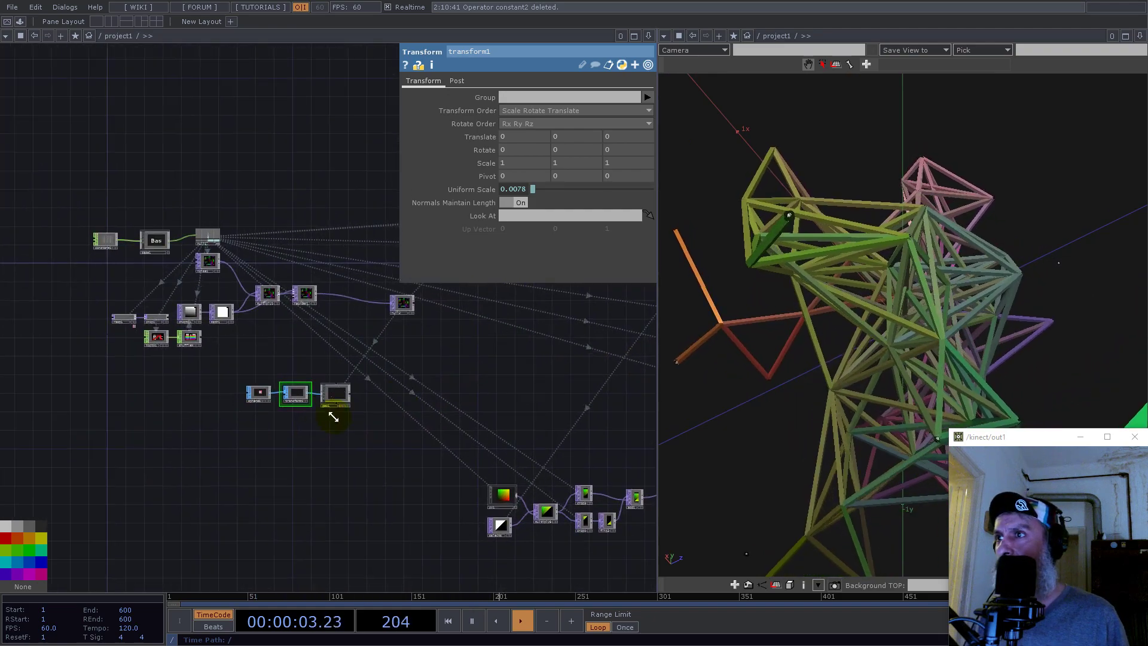
right_drag(382, 431, 241, 377)
scroll(352, 386, up, 3)
drag(306, 404, 469, 442)
drag(507, 364, 197, 308)
scroll(171, 374, up, 8)
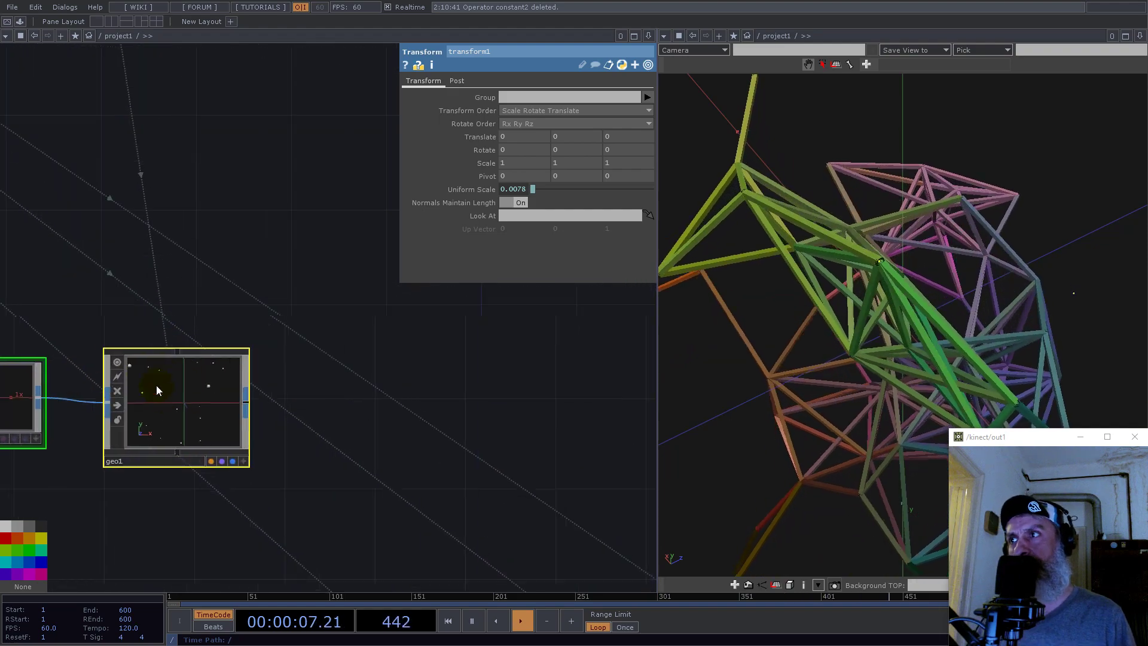
scroll(225, 430, up, 1)
scroll(277, 410, down, 5)
drag(403, 356, 133, 287)
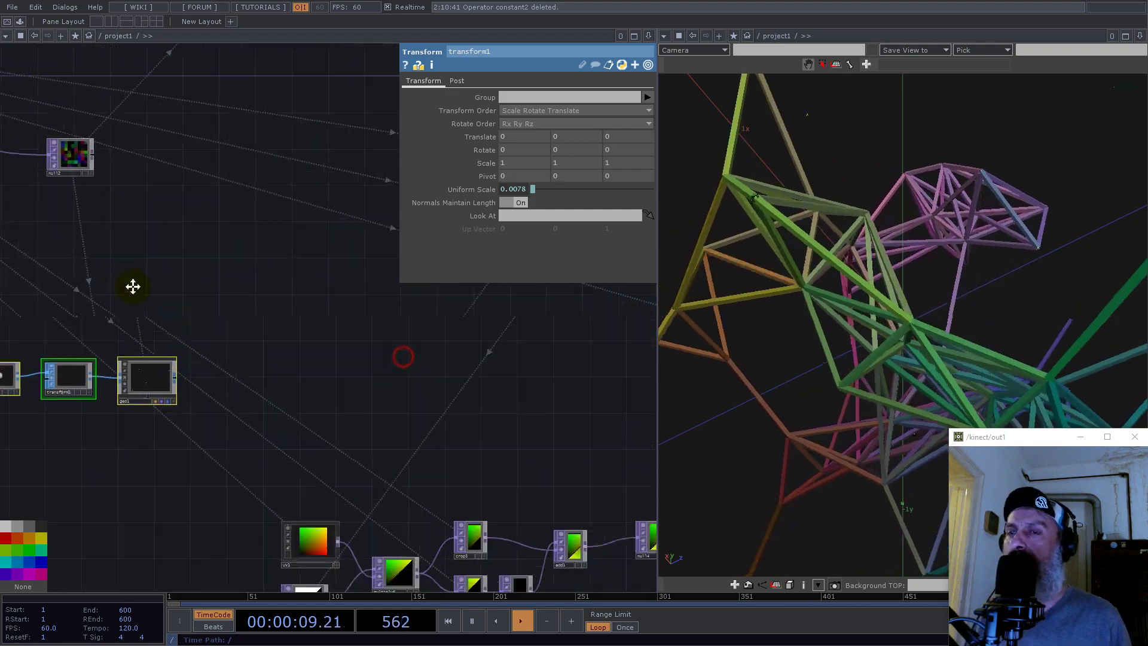
scroll(142, 328, down, 4)
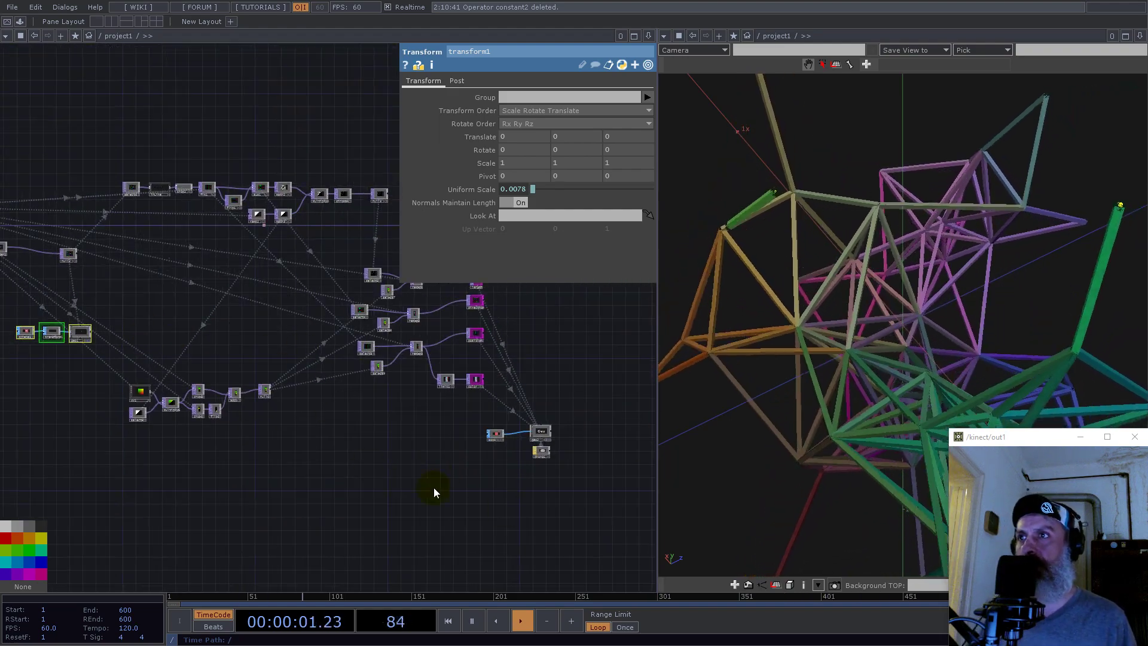
Select the instancing node group from select2 through geo2 and move it away from the texture chains
middle_drag(558, 538, 423, 565)
drag(492, 559, 216, 291)
right_drag(216, 292, 217, 292)
drag(238, 301, 385, 350)
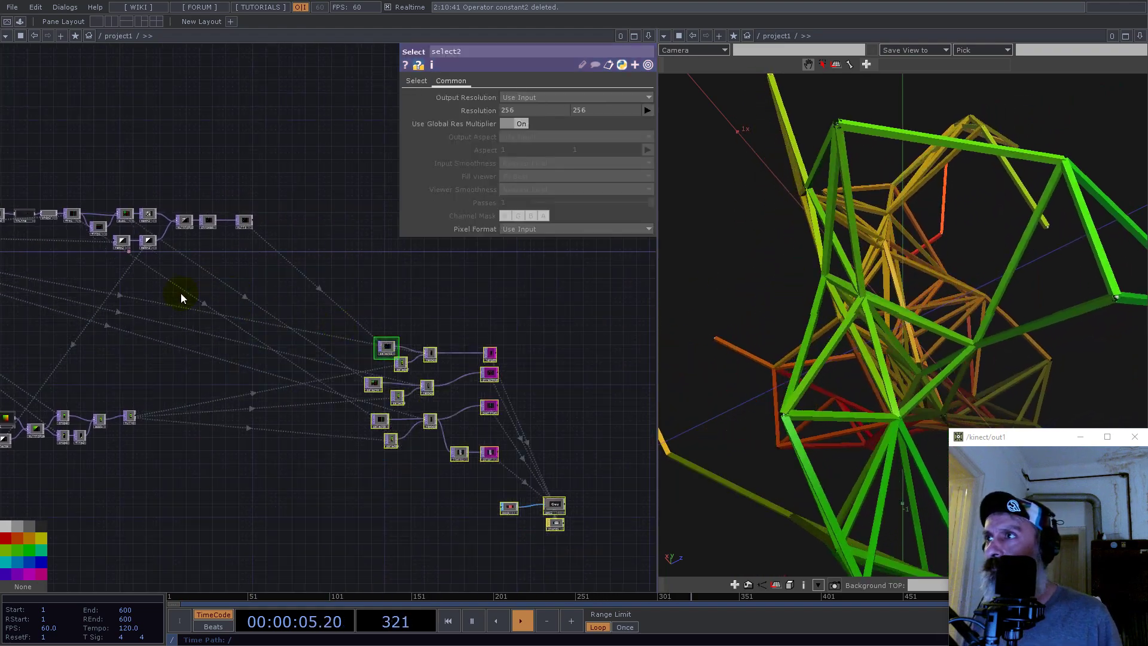
drag(190, 331, 278, 399)
middle_drag(279, 400, 289, 437)
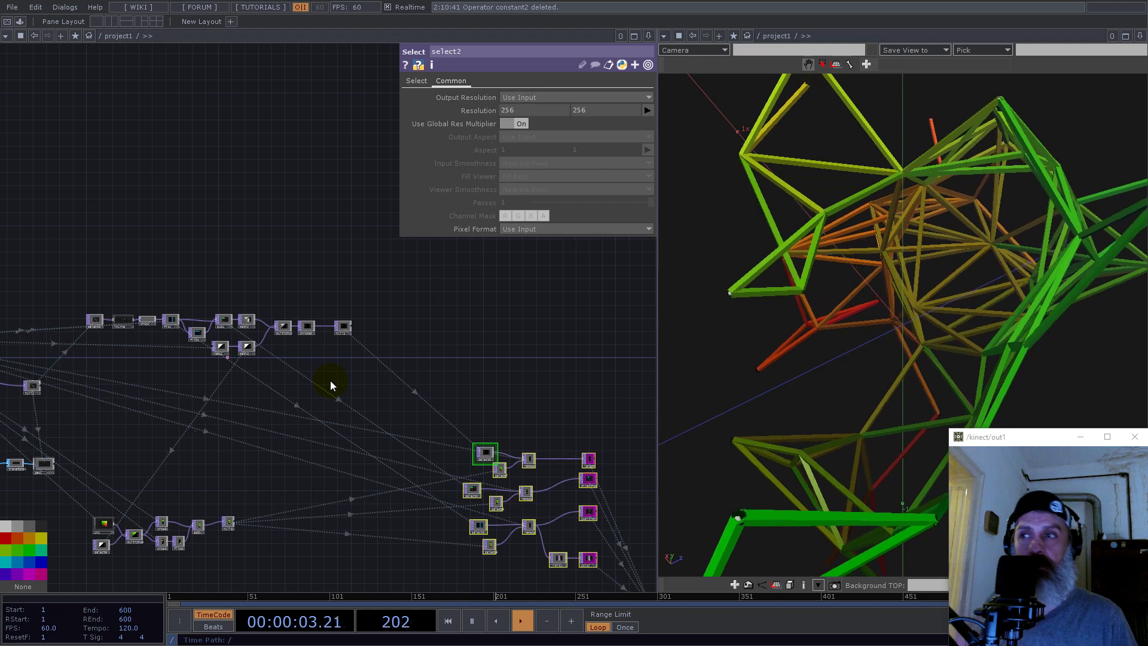
Examine the pixels of the chroma1 texture up close and compare them with the multiply2 texture
scroll(305, 322, up, 5)
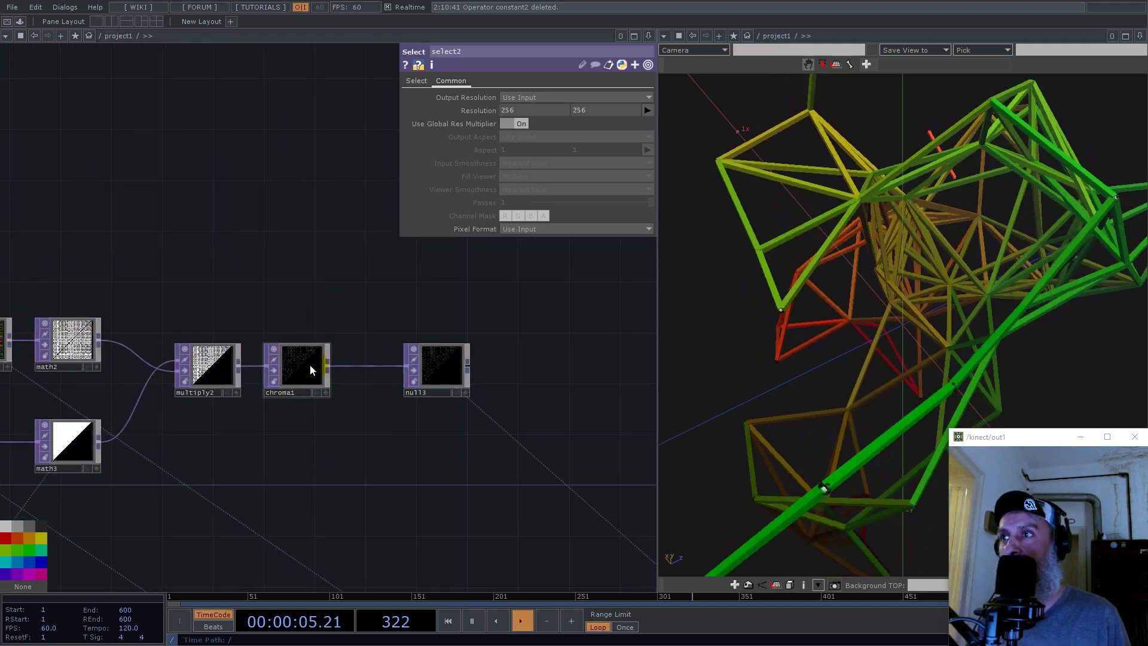
scroll(312, 366, up, 5)
scroll(237, 355, up, 3)
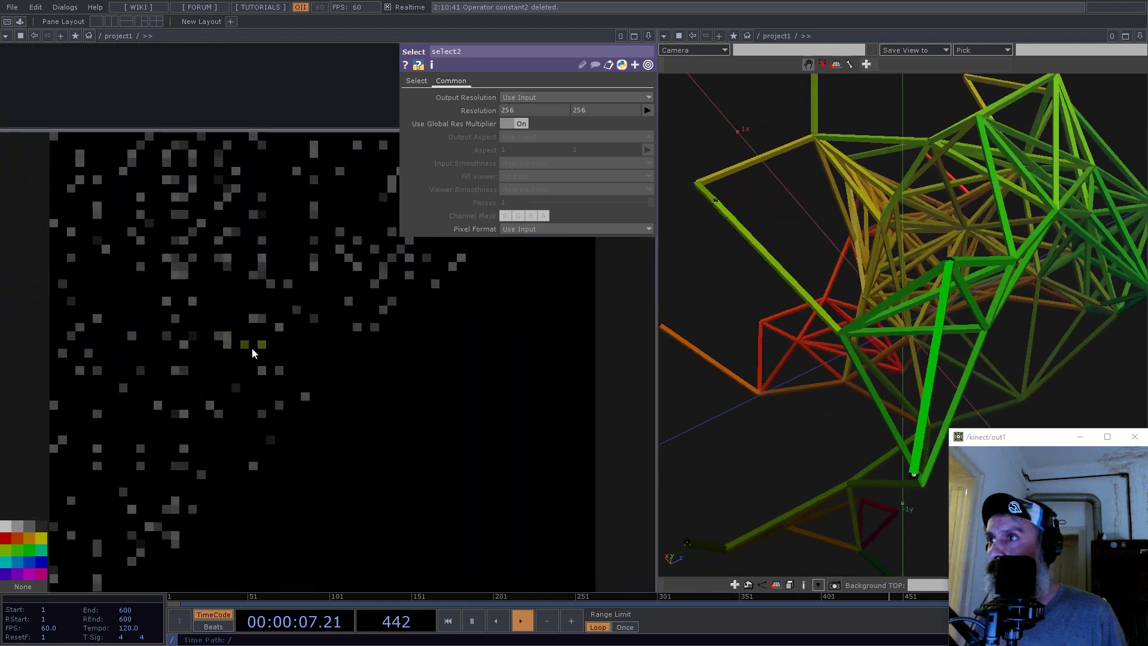
scroll(252, 347, down, 8)
drag(281, 297, 384, 303)
scroll(377, 344, up, 6)
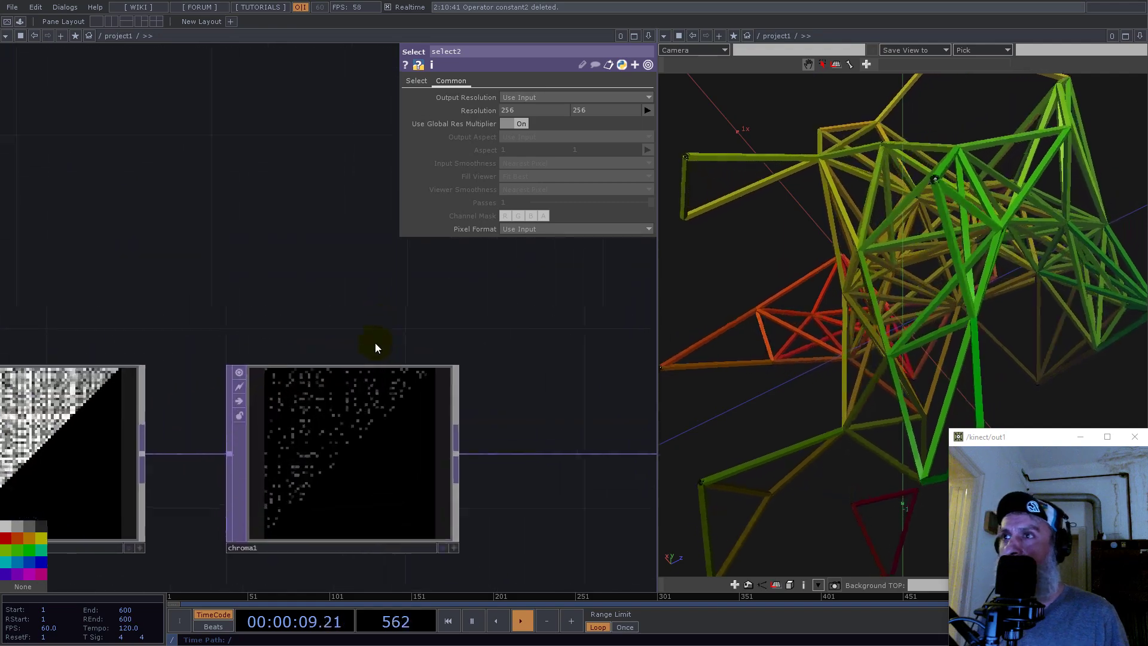
scroll(406, 403, down, 6)
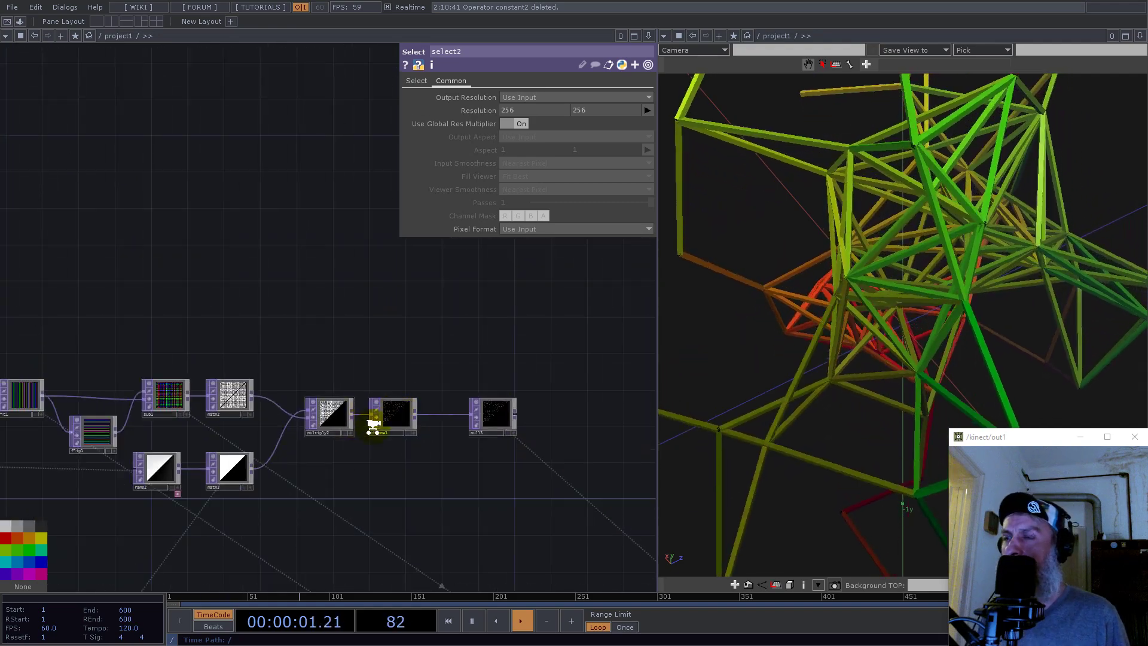
scroll(365, 425, up, 2)
scroll(424, 419, up, 6)
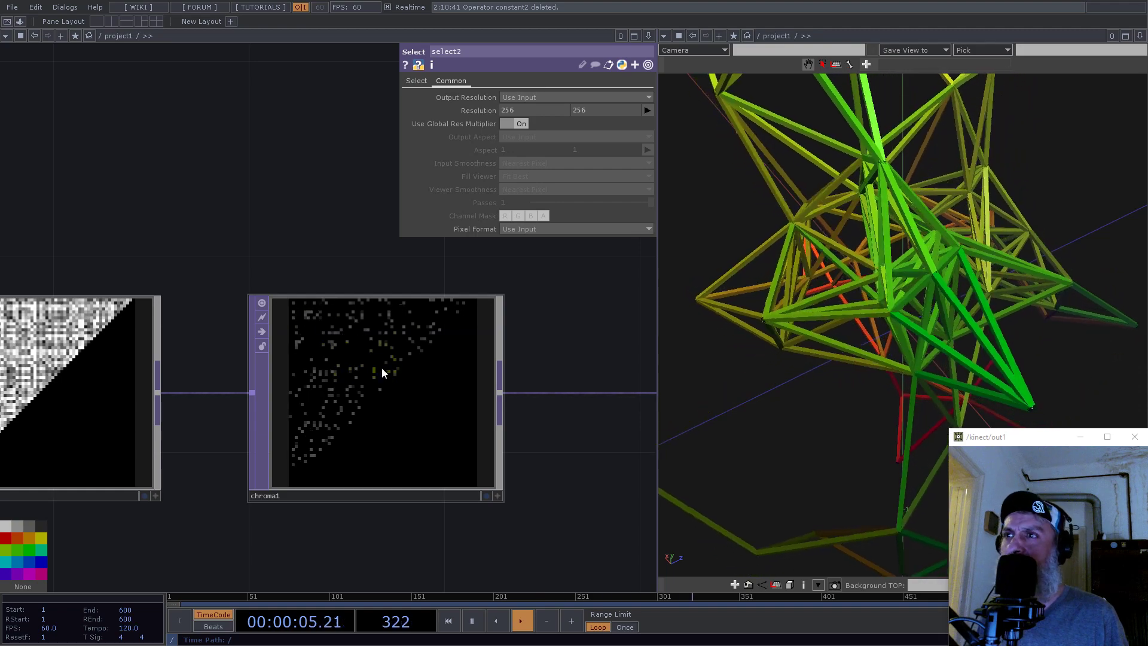
scroll(392, 357, down, 6)
drag(123, 324, 6, 362)
scroll(305, 399, up, 2)
scroll(306, 400, down, 6)
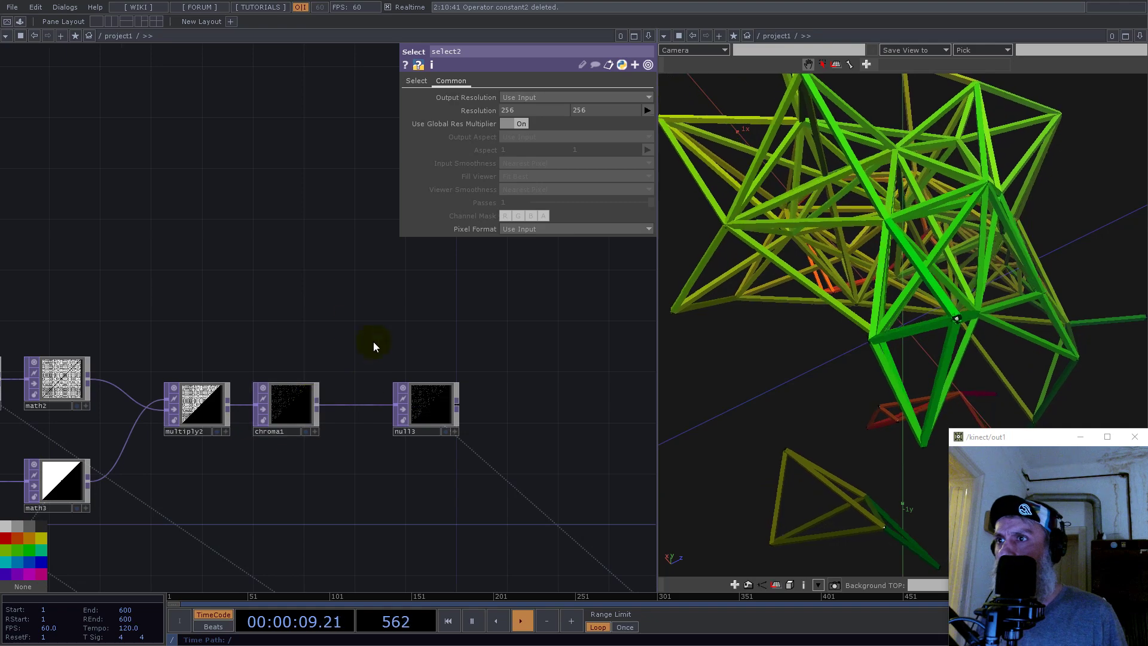
Add a Select TOP above chroma1 and set its source TOP to null3
drag(285, 344, 282, 357)
double_click(276, 335)
text(se)
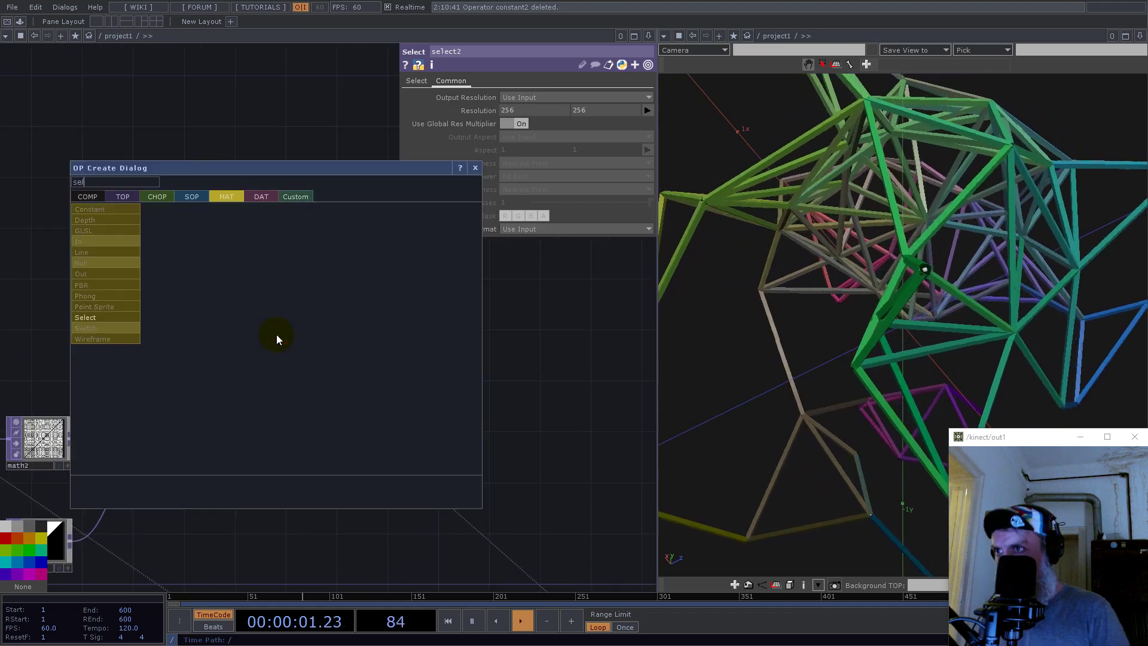
text(l)
click(118, 197)
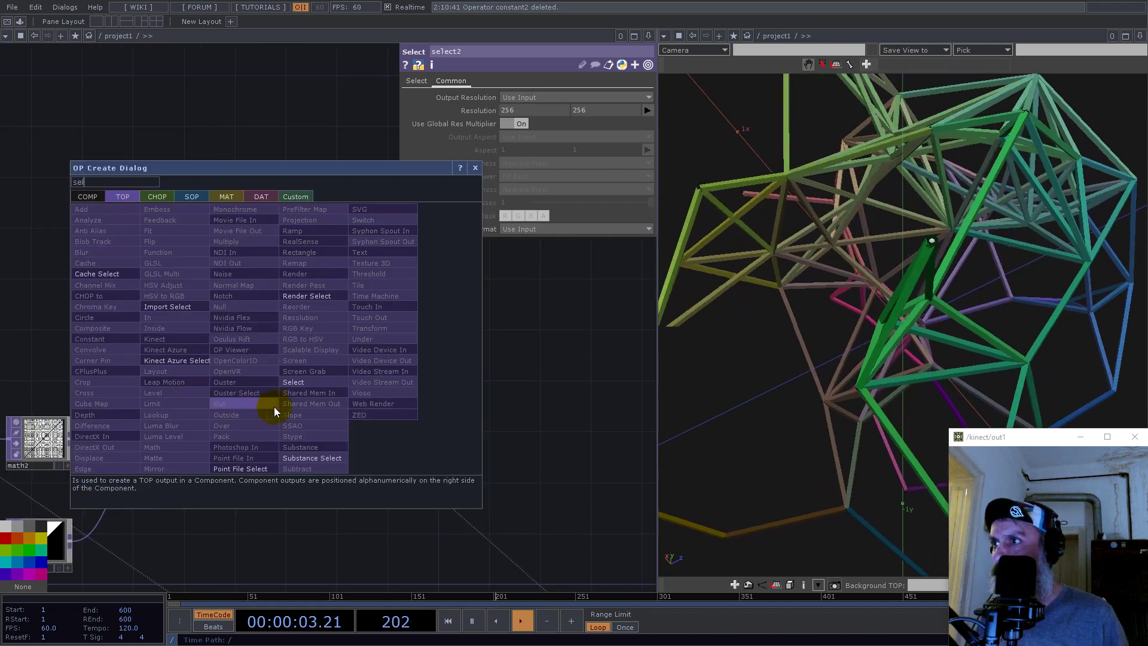
click(306, 383)
click(192, 299)
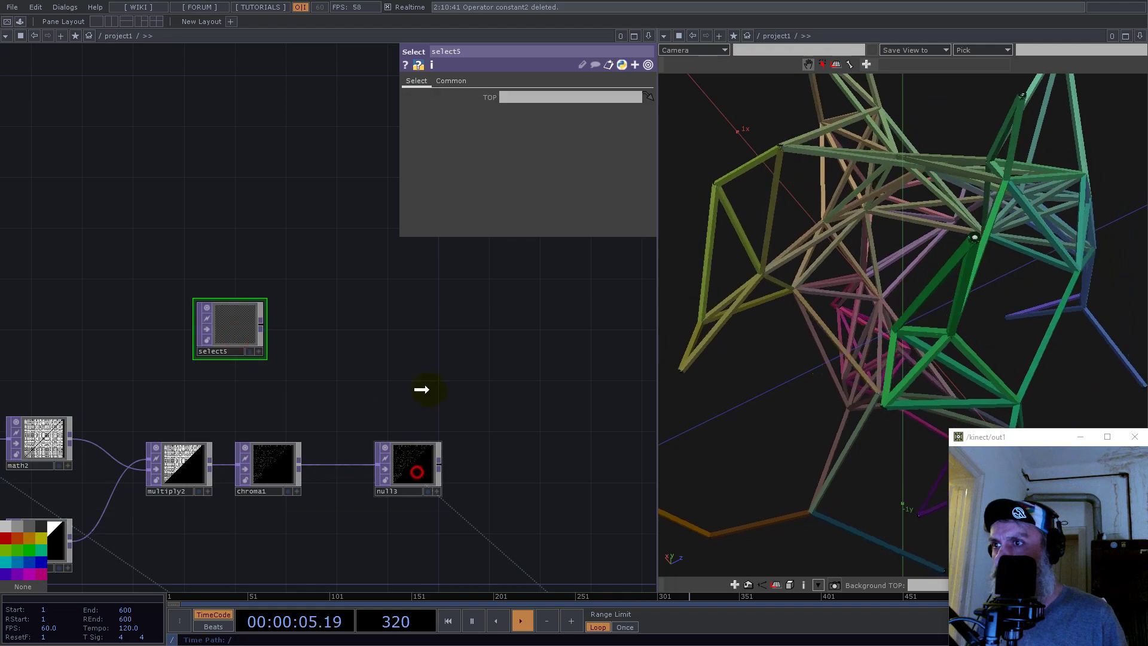
drag(604, 58, 576, 97)
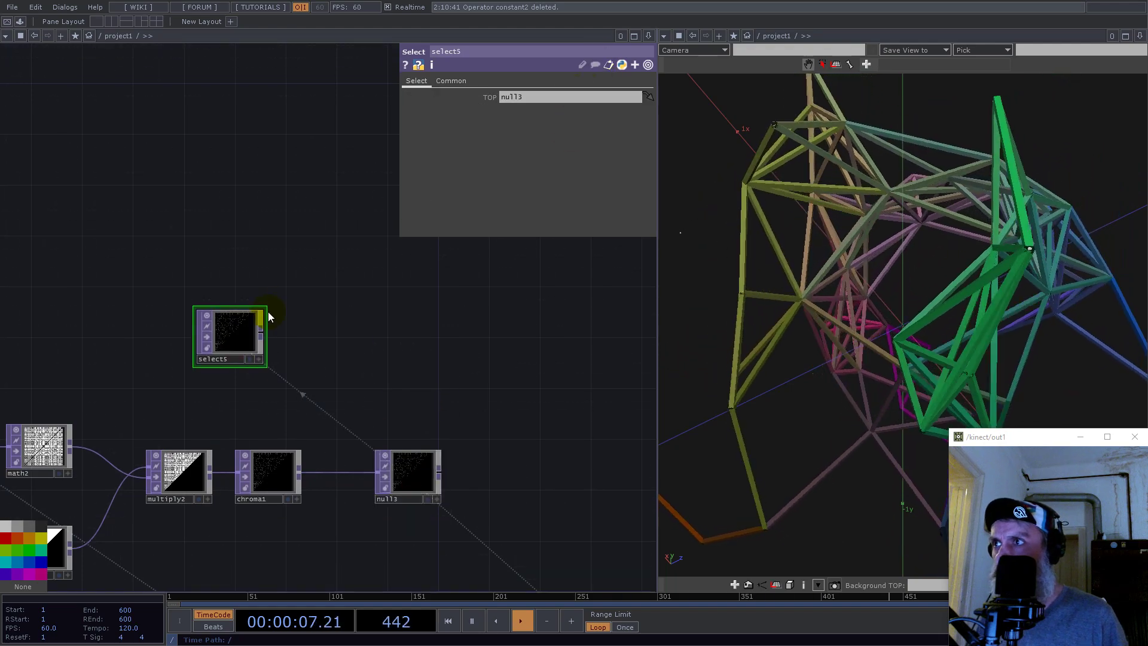
Move select5 into the open space above the network and check its texture
scroll(351, 339, down, 6)
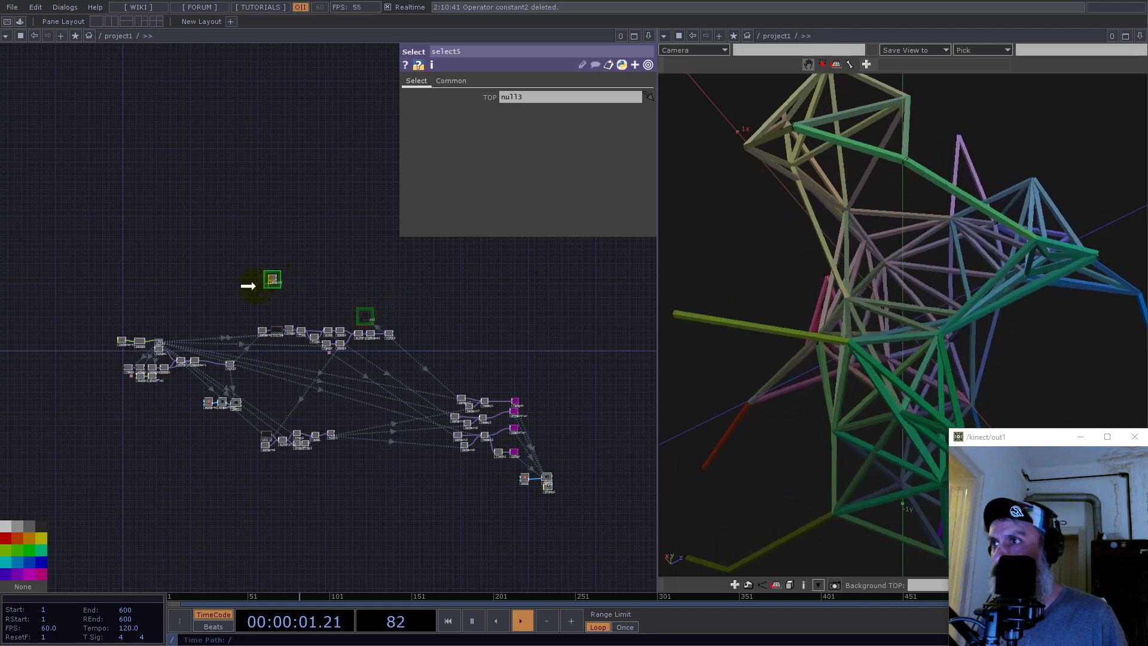
scroll(263, 323, up, 8)
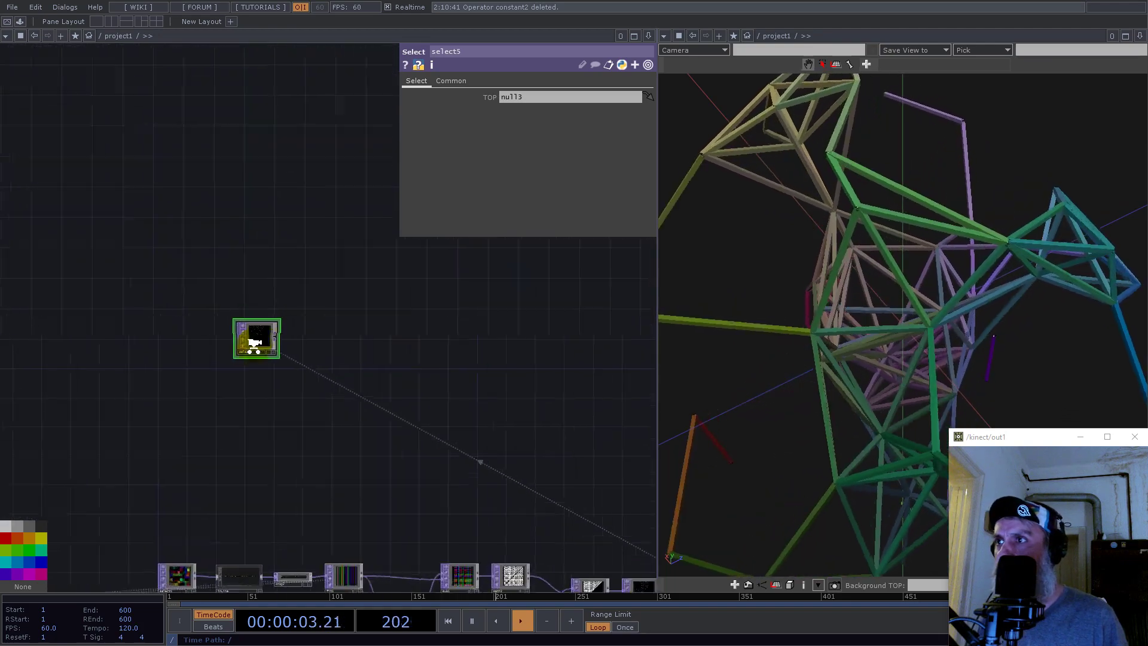
scroll(231, 328, up, 3)
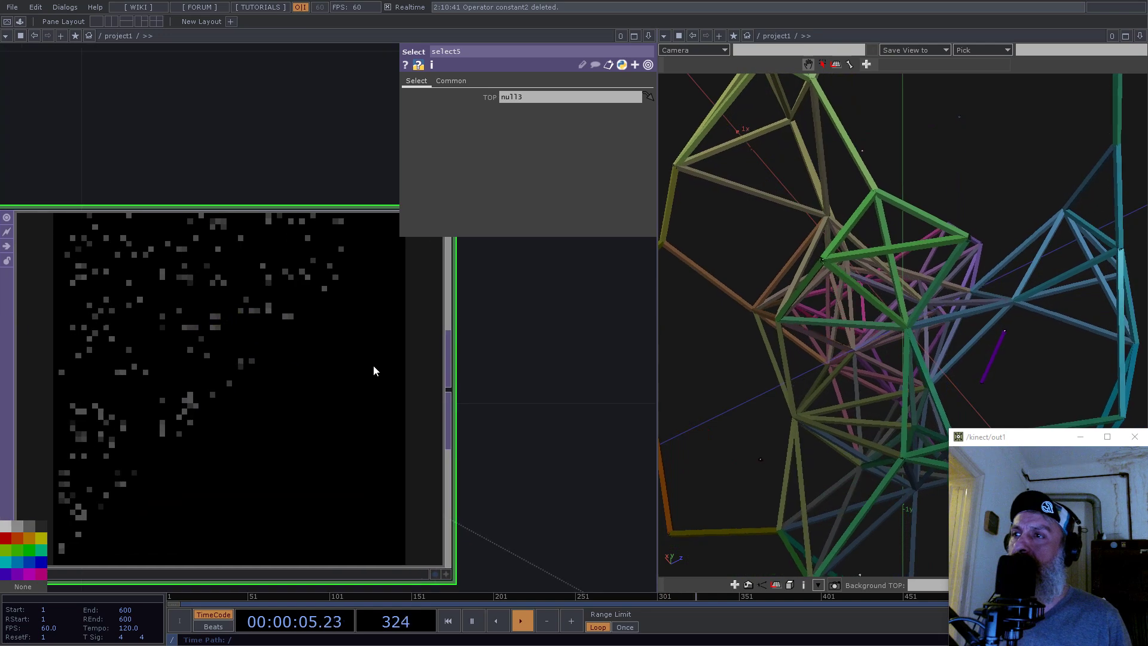
scroll(378, 366, down, 4)
Add an Analyze TOP after select5 and place it farther along, leaving a gap between the two nodes
right_click(401, 371)
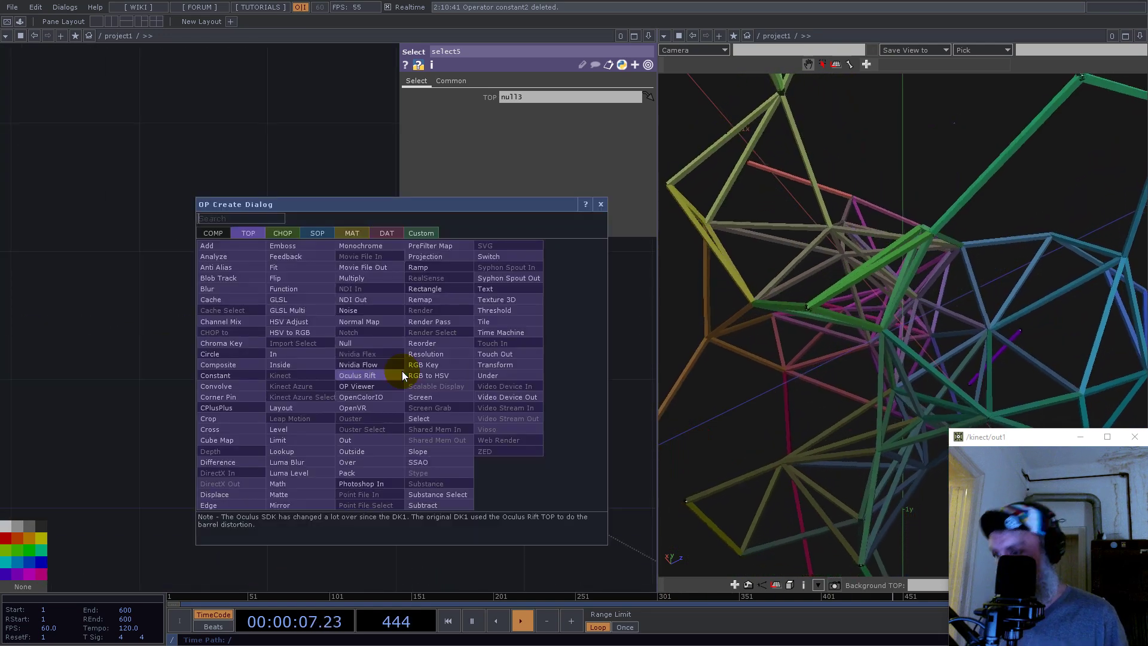
text(an)
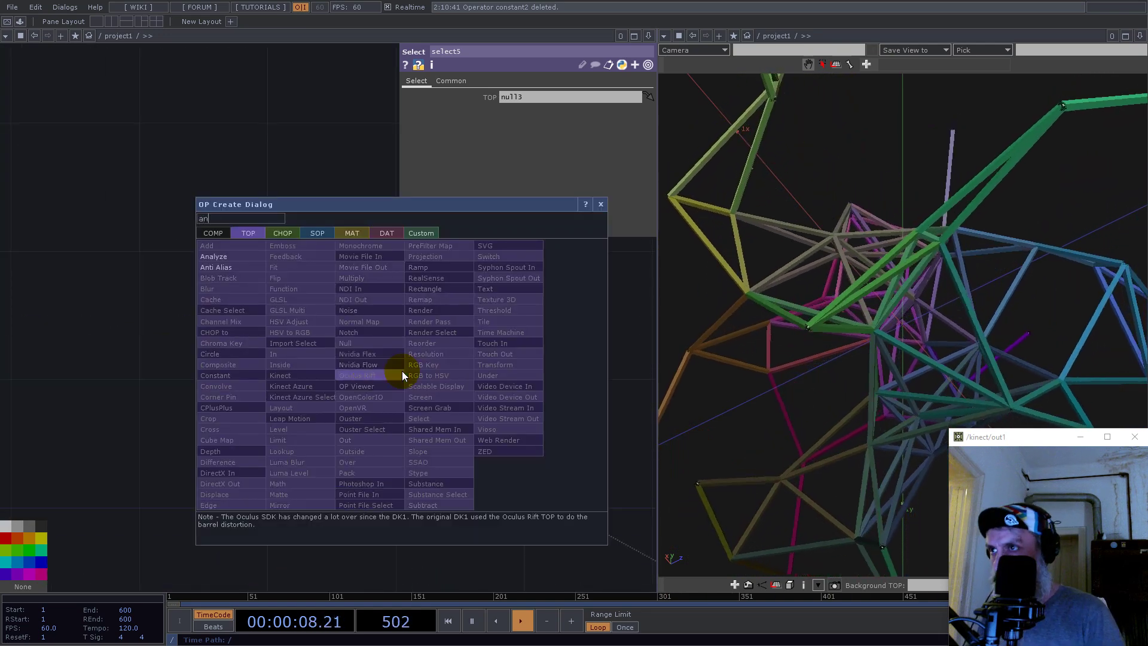
click(226, 256)
click(595, 366)
drag(447, 466, 203, 500)
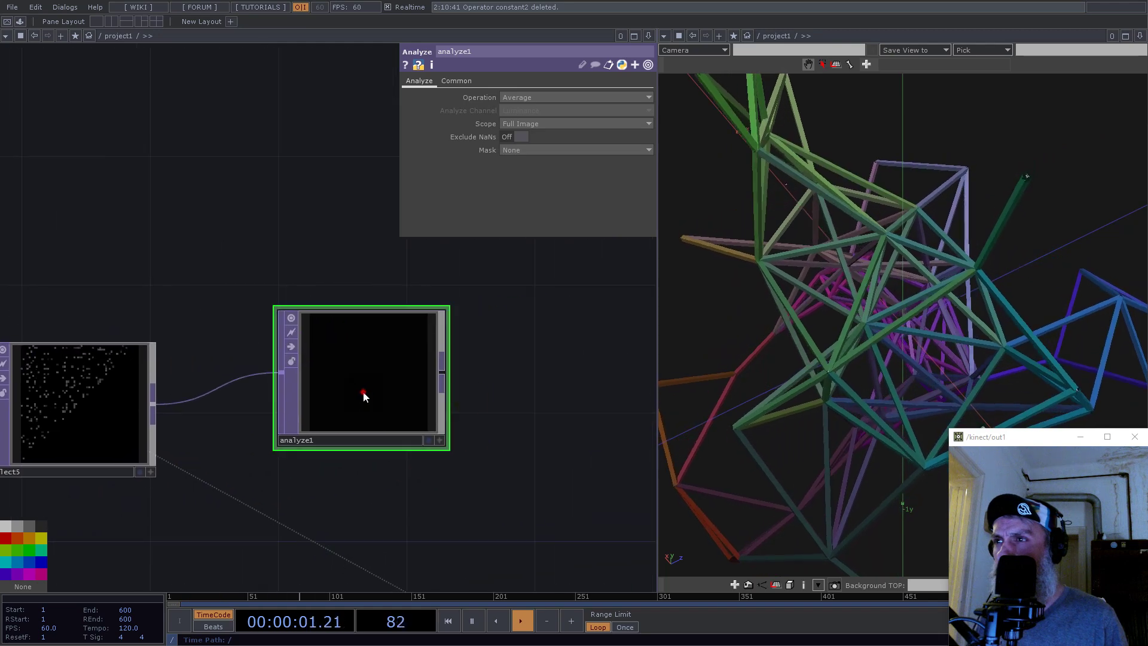
drag(364, 395, 587, 393)
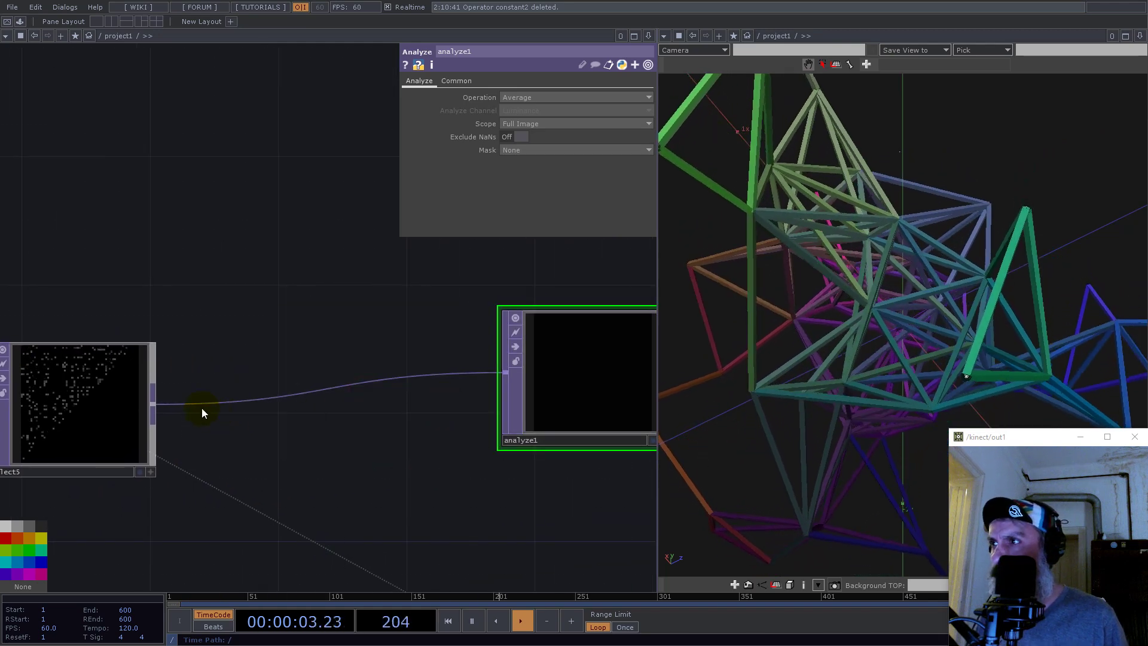
Examine which pixels remain in the chroma1 texture after the multiply2 stage
scroll(226, 386, down, 8)
scroll(248, 397, down, 2)
drag(393, 436, 275, 291)
scroll(232, 347, up, 6)
scroll(329, 395, up, 4)
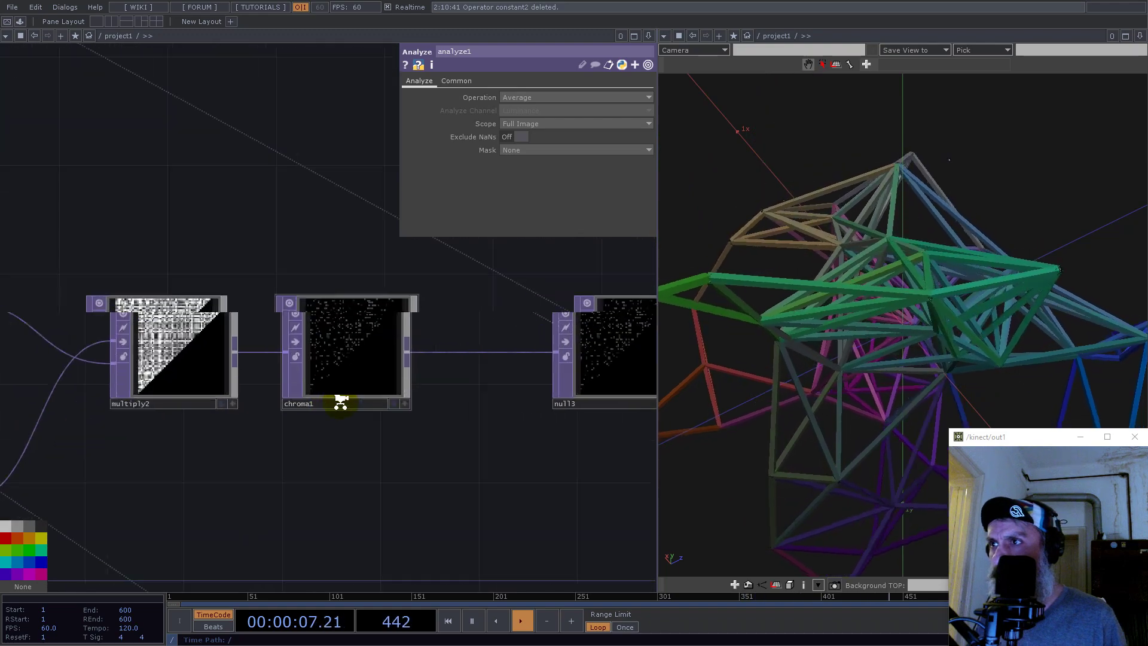
scroll(340, 402, up, 2)
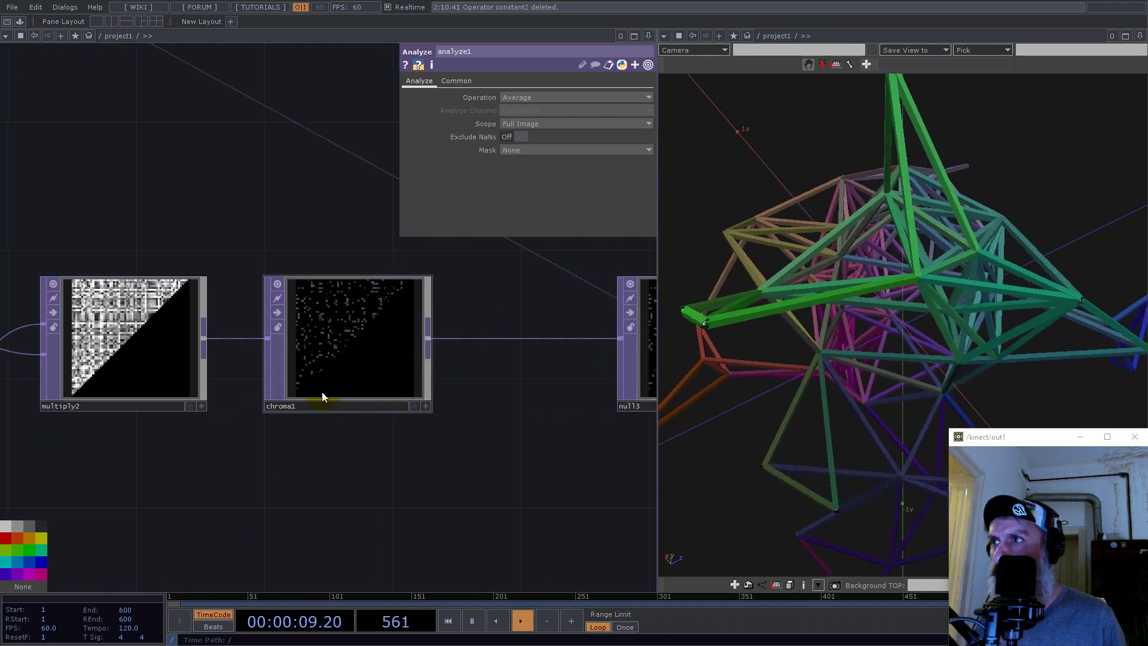
scroll(305, 310, up, 3)
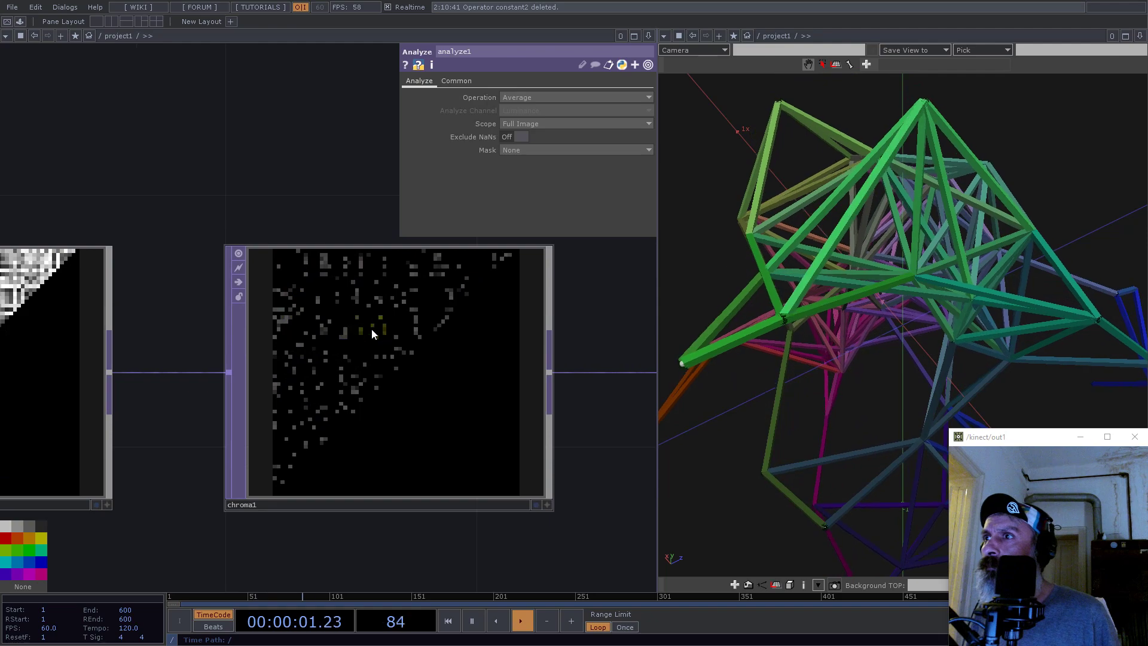
scroll(425, 345, down, 4)
scroll(429, 350, up, 4)
scroll(429, 350, down, 2)
scroll(429, 352, down, 3)
Compare the pixels in select2's texture with those in the multiply2 and chroma1 textures
drag(496, 447, 183, 270)
scroll(179, 267, down, 3)
scroll(358, 372, up, 3)
scroll(461, 464, up, 5)
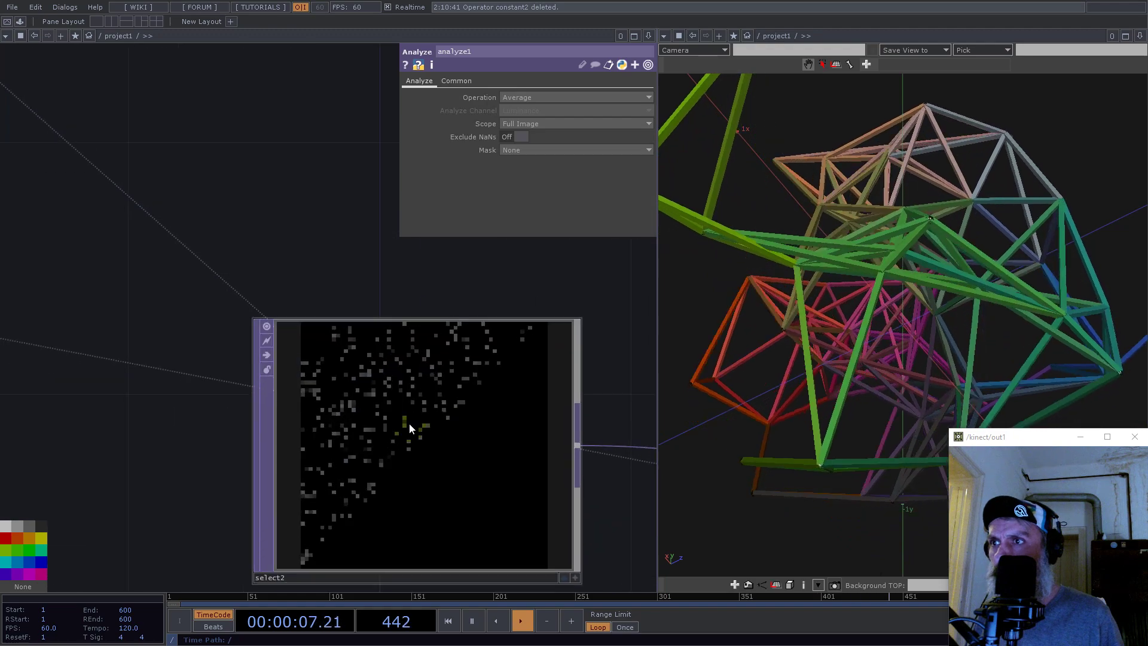
scroll(426, 405, down, 7)
drag(185, 283, 501, 473)
drag(302, 392, 376, 471)
scroll(295, 385, up, 2)
scroll(436, 371, up, 2)
scroll(520, 359, up, 2)
scroll(480, 357, up, 2)
scroll(467, 389, down, 4)
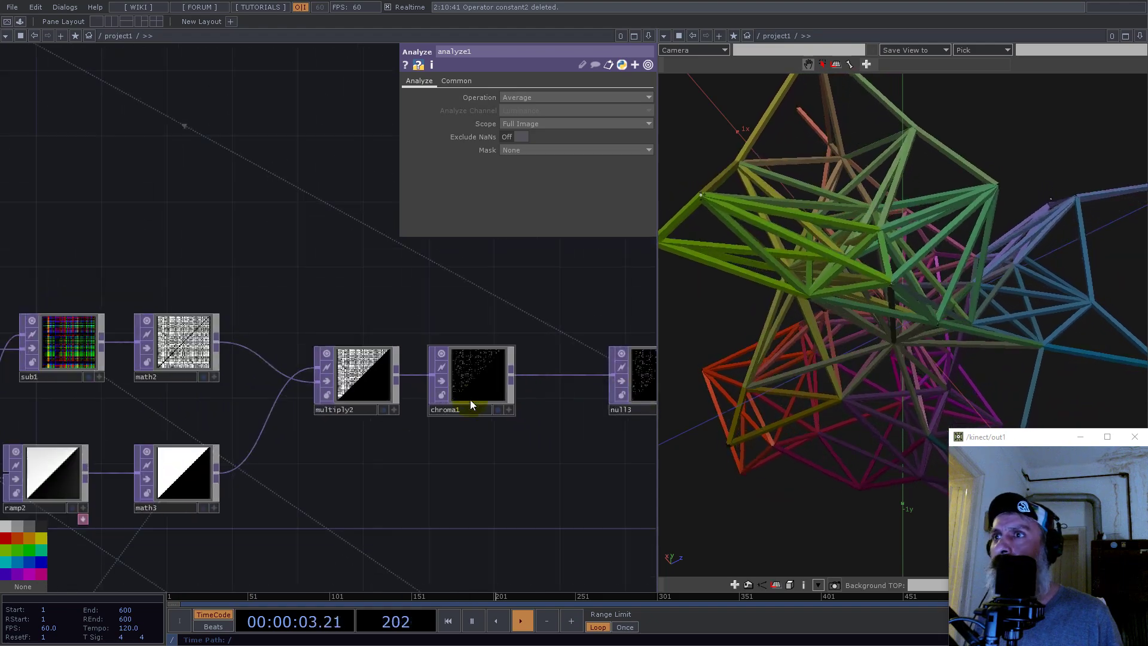
Add a Math TOP branching from select5, place it above the connection to analyze1, and set its Integer option to Ceiling
drag(277, 267, 379, 415)
scroll(308, 374, up, 3)
scroll(204, 422, up, 1)
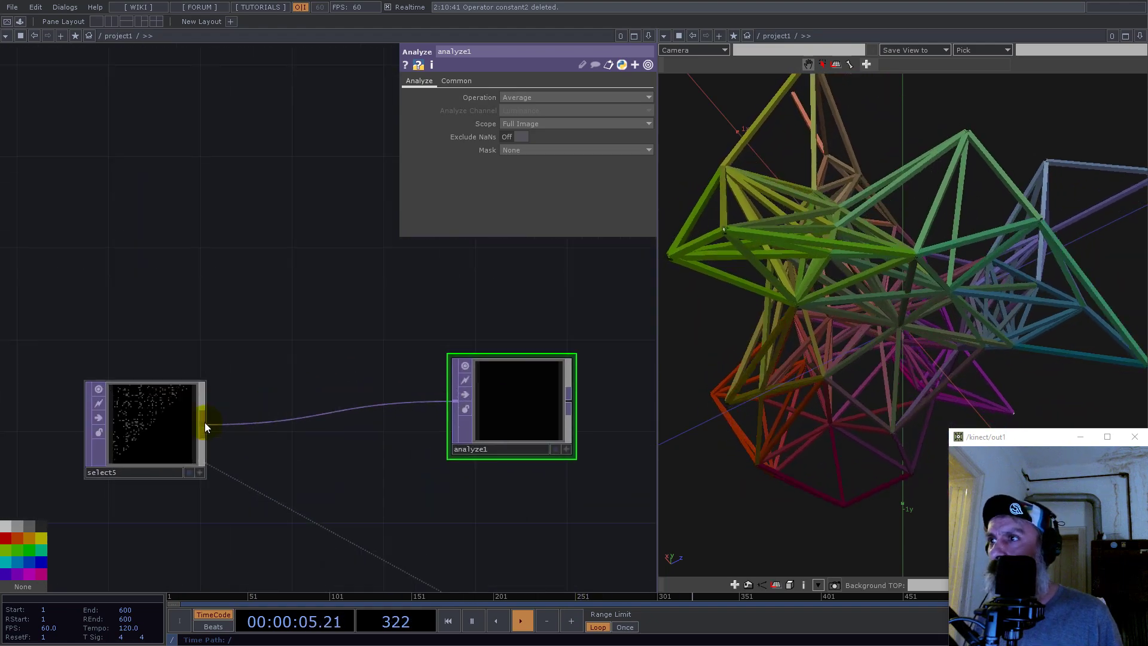
click(202, 423)
text(math)
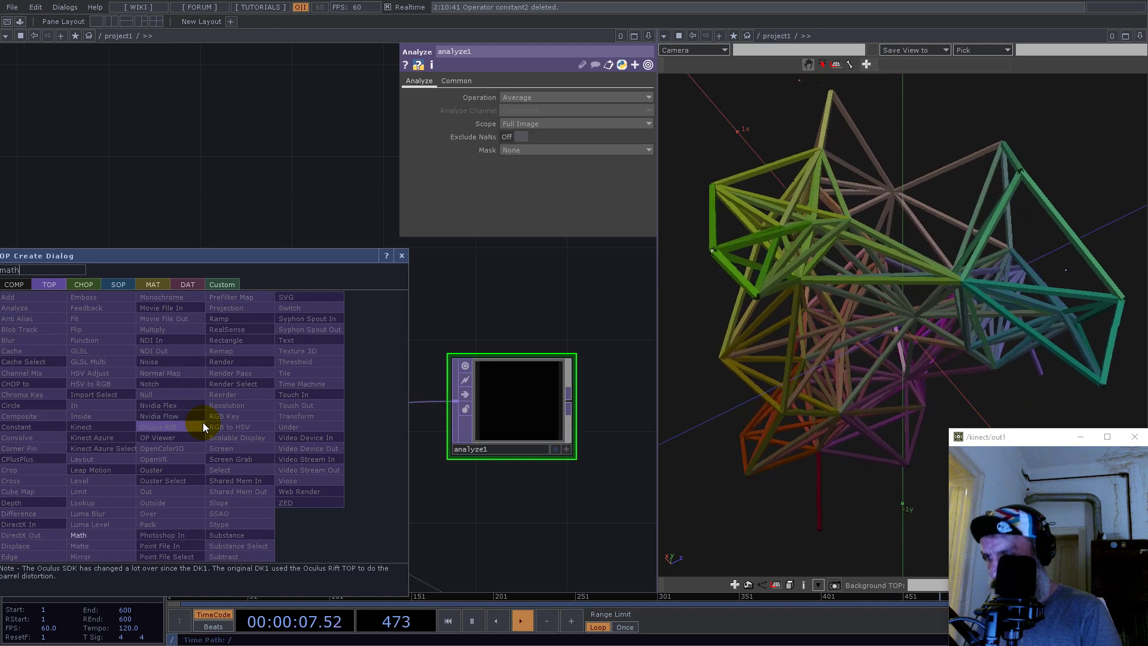
click(84, 536)
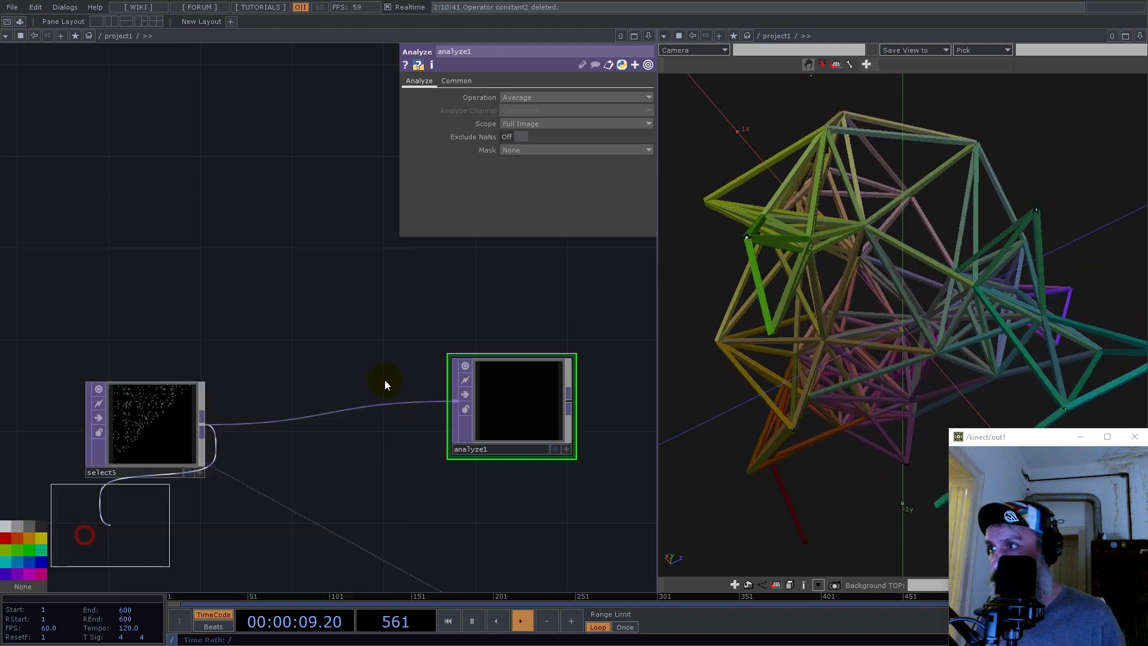
click(329, 341)
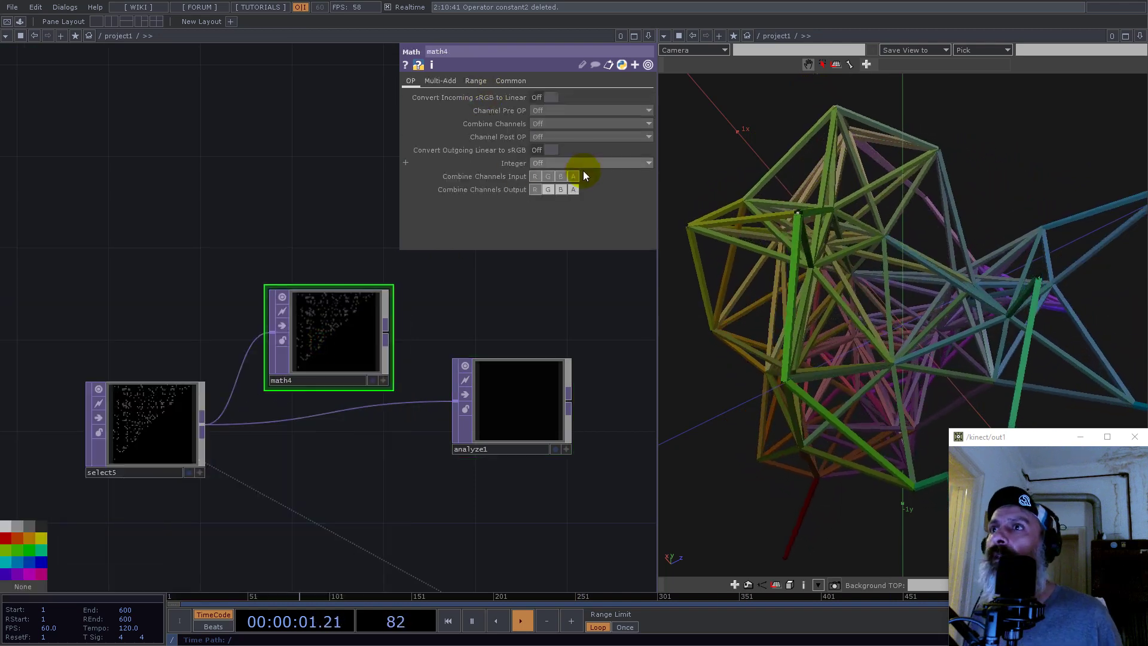
click(567, 164)
click(556, 187)
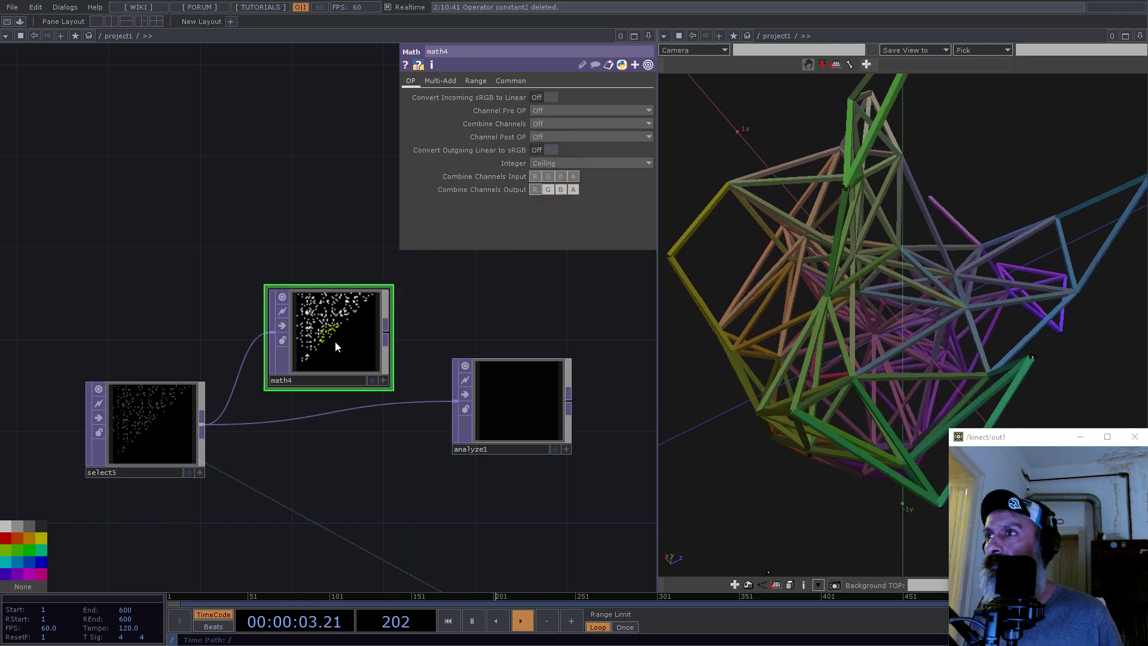
Set math4's Viewer Smoothness to Nearest Pixel and insert the node into the connection between select5 and analyze1
click(511, 80)
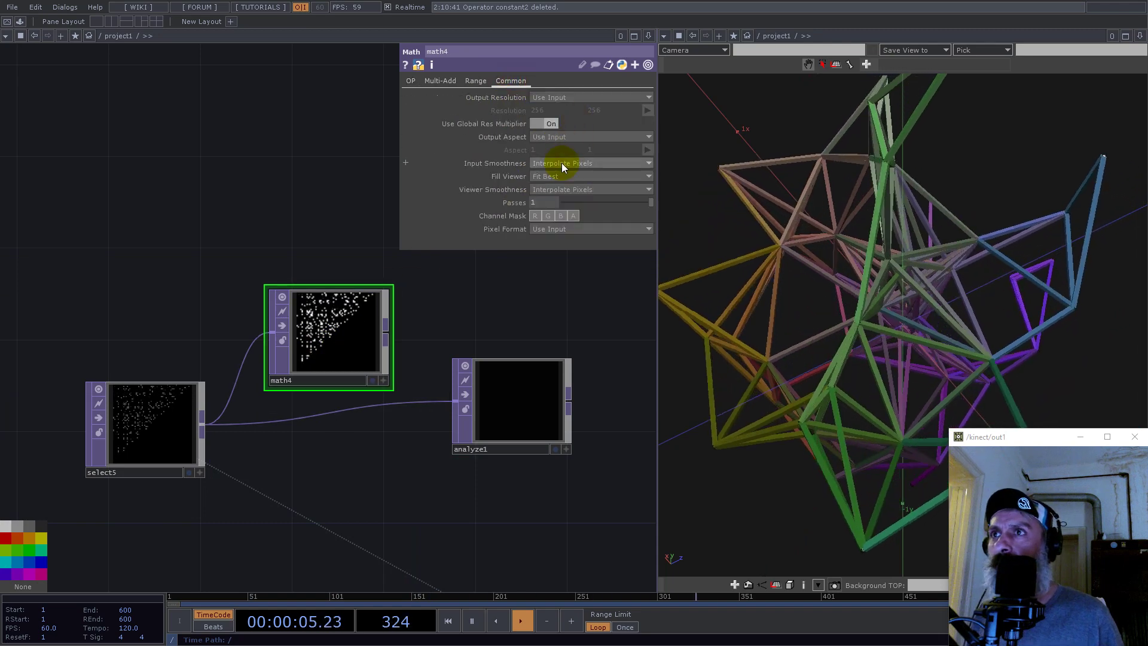
click(561, 189)
click(557, 197)
drag(333, 333, 327, 424)
Set analyze1's Scope to Columns and inspect the resulting row of pixels
click(504, 417)
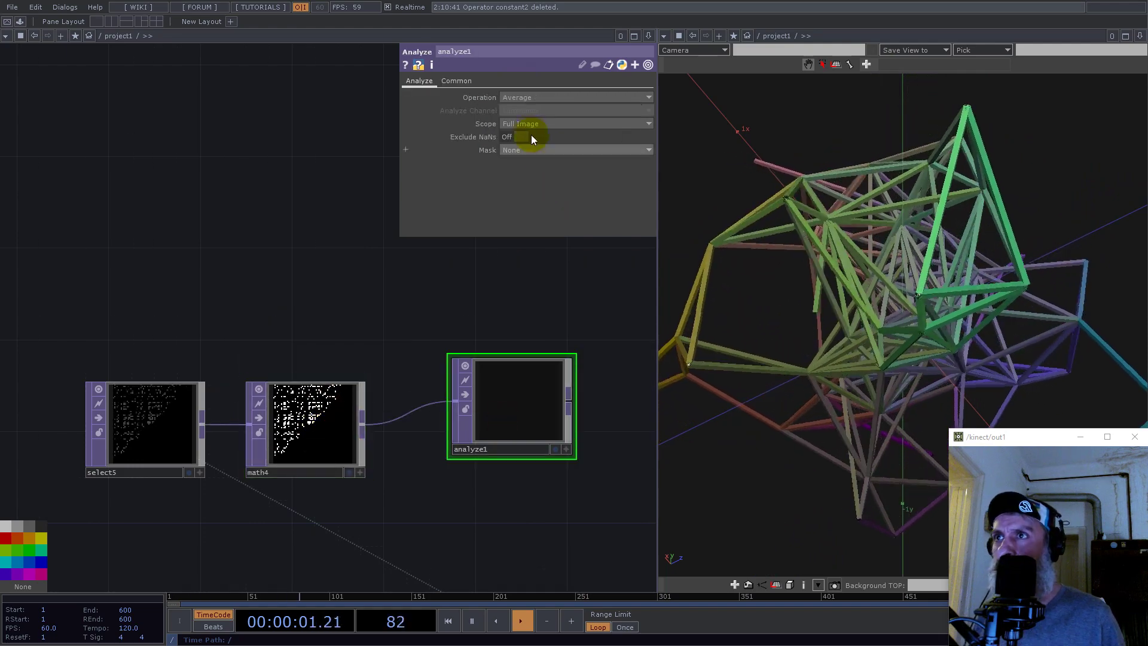
drag(526, 119, 526, 155)
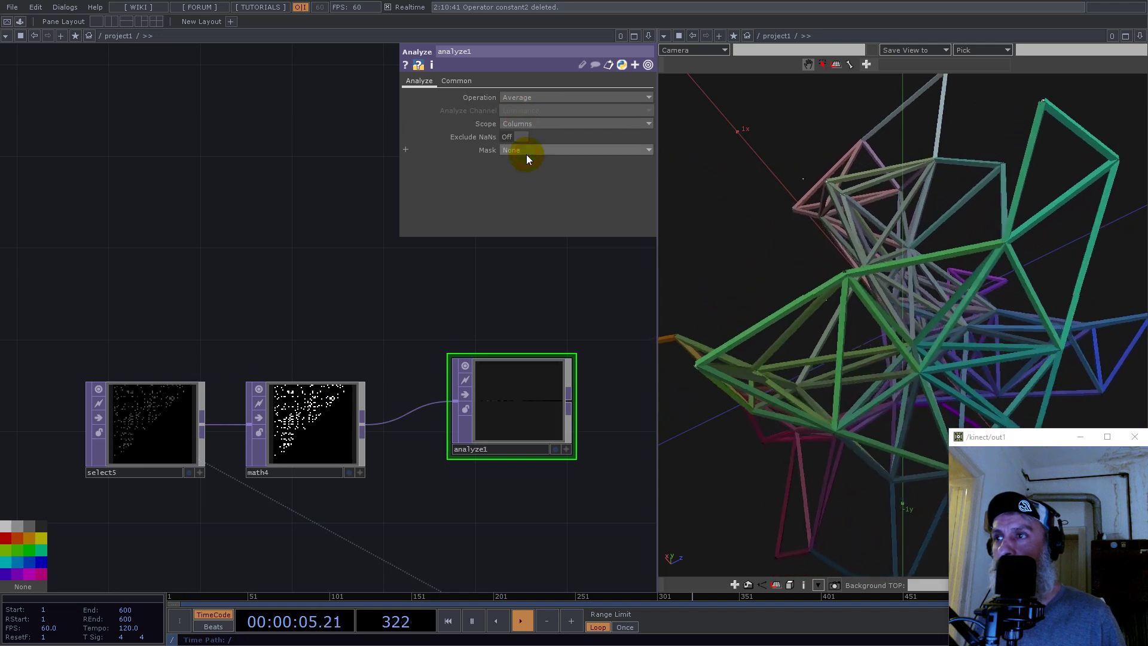
scroll(519, 408, up, 5)
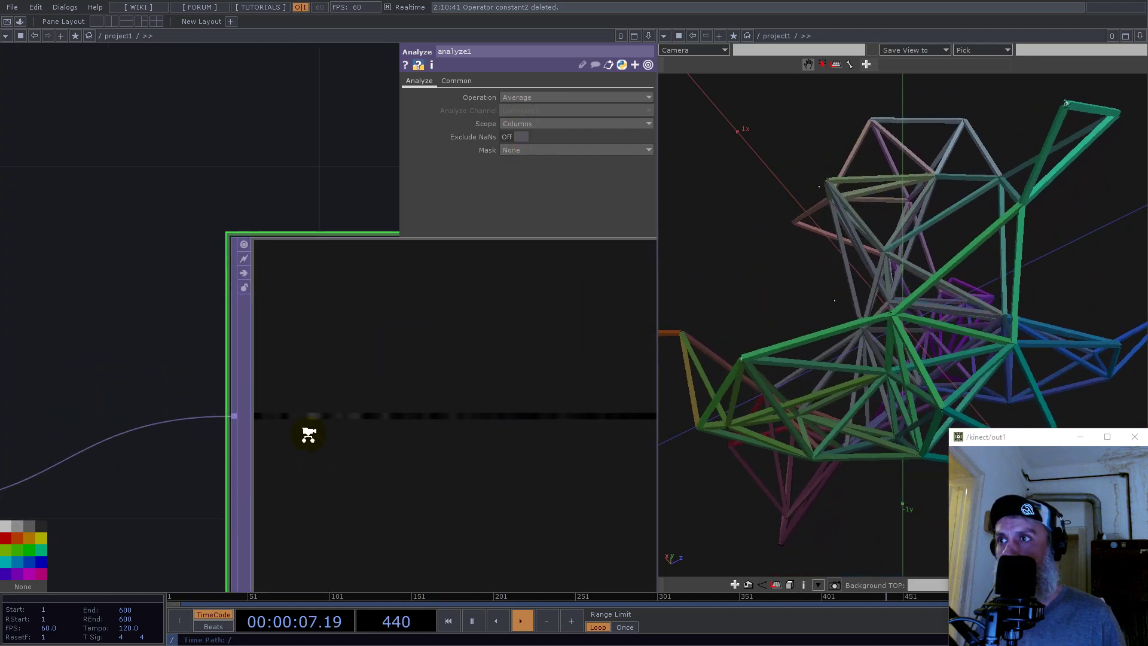
scroll(372, 367, down, 5)
Set analyze1's Input Smoothness and Viewer Smoothness to Nearest Pixel and check its pixels
click(467, 81)
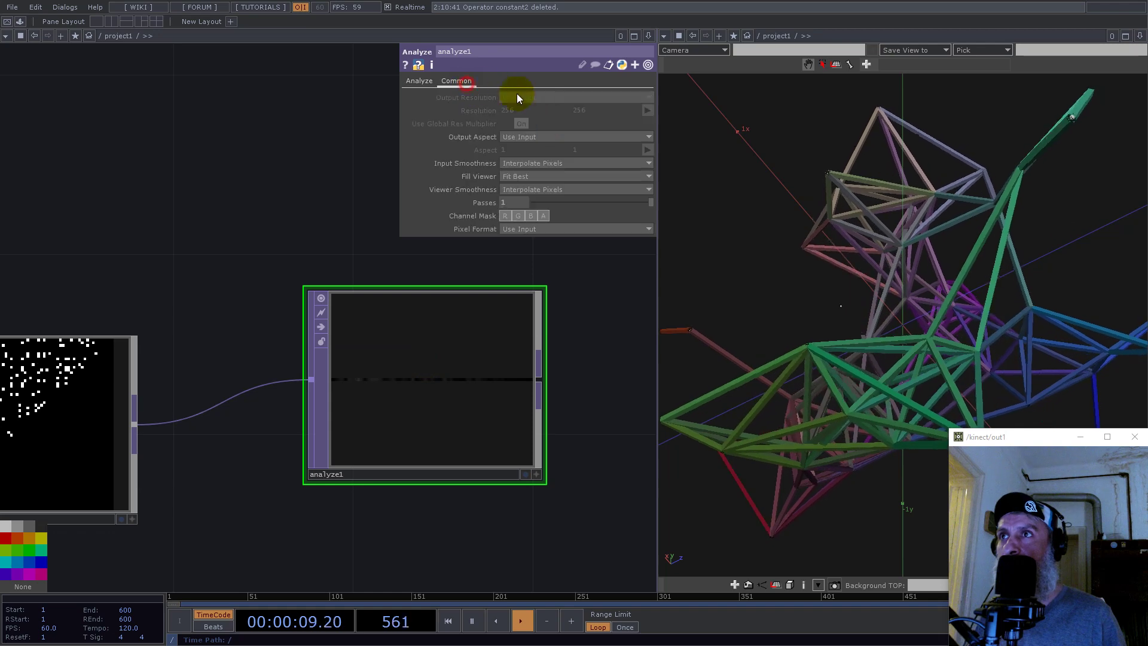
drag(551, 189, 547, 202)
scroll(407, 402, up, 5)
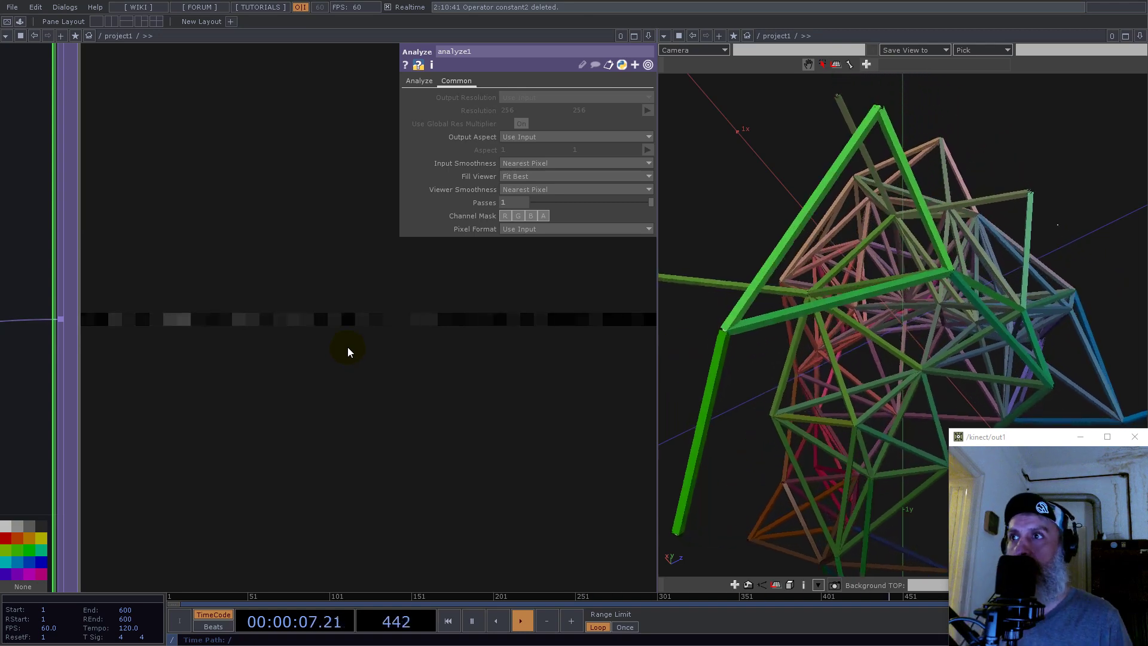
scroll(398, 350, down, 4)
Move analyze1 in line with math4 and examine its row of column averages
drag(424, 344, 396, 378)
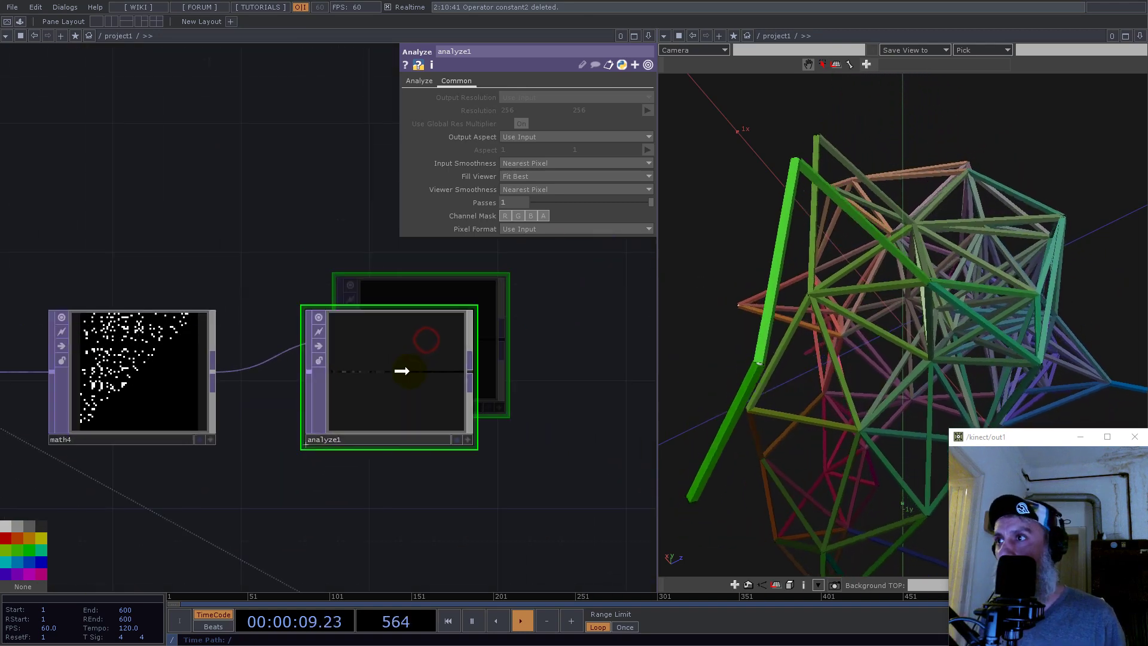
scroll(467, 377, down, 4)
scroll(457, 378, up, 4)
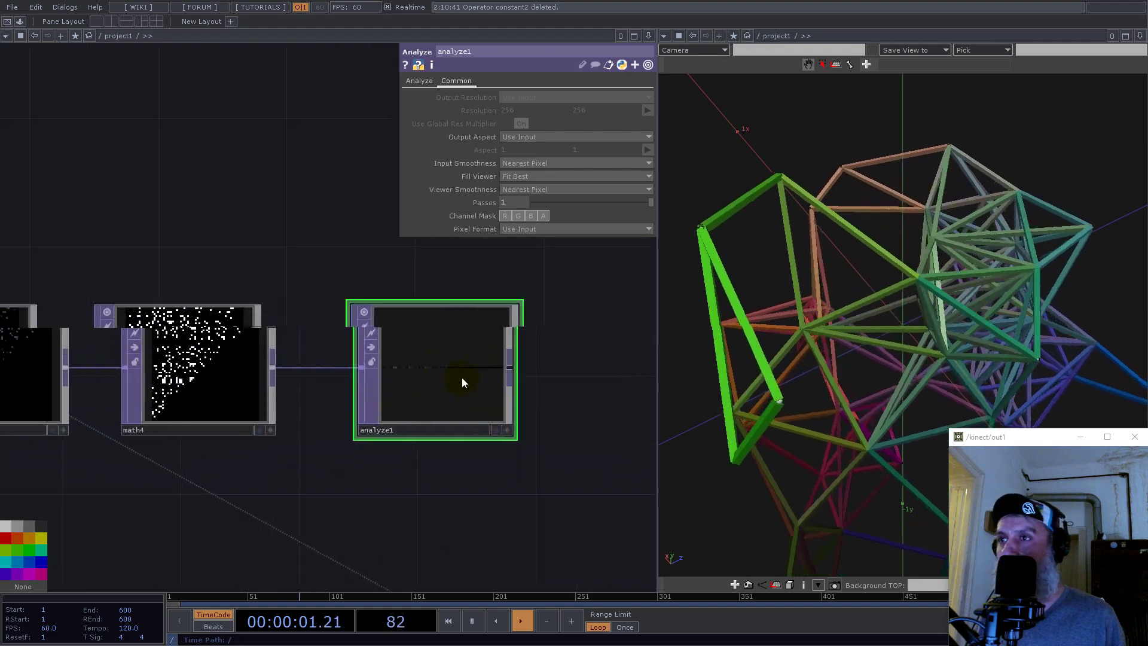
drag(541, 348, 274, 341)
scroll(163, 380, up, 3)
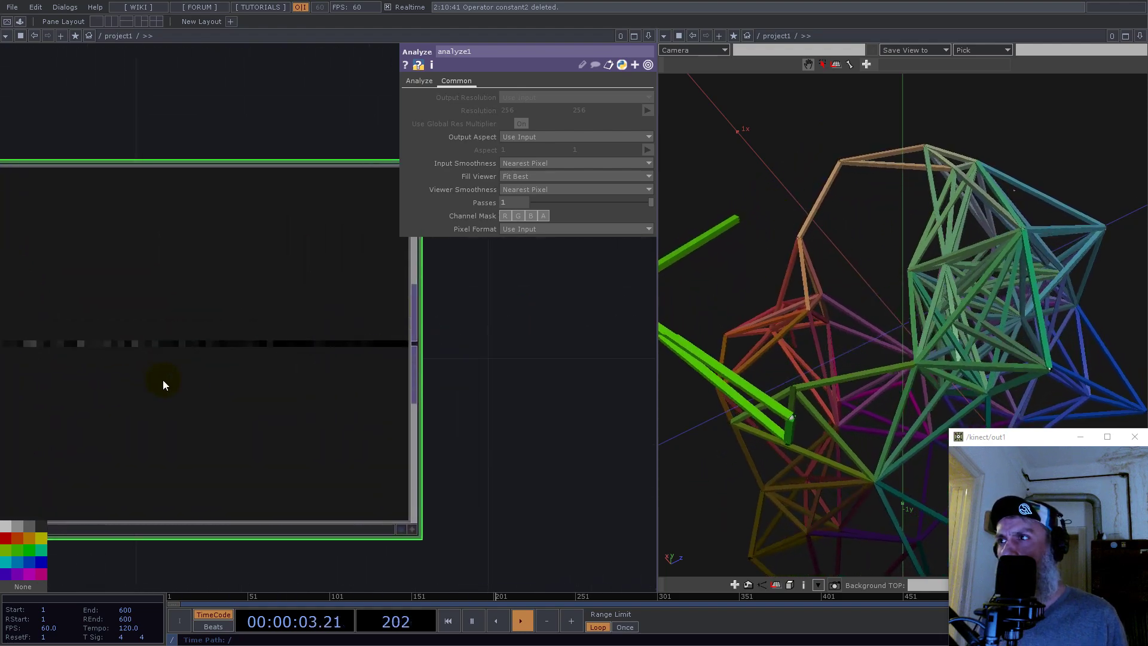
scroll(180, 353, down, 3)
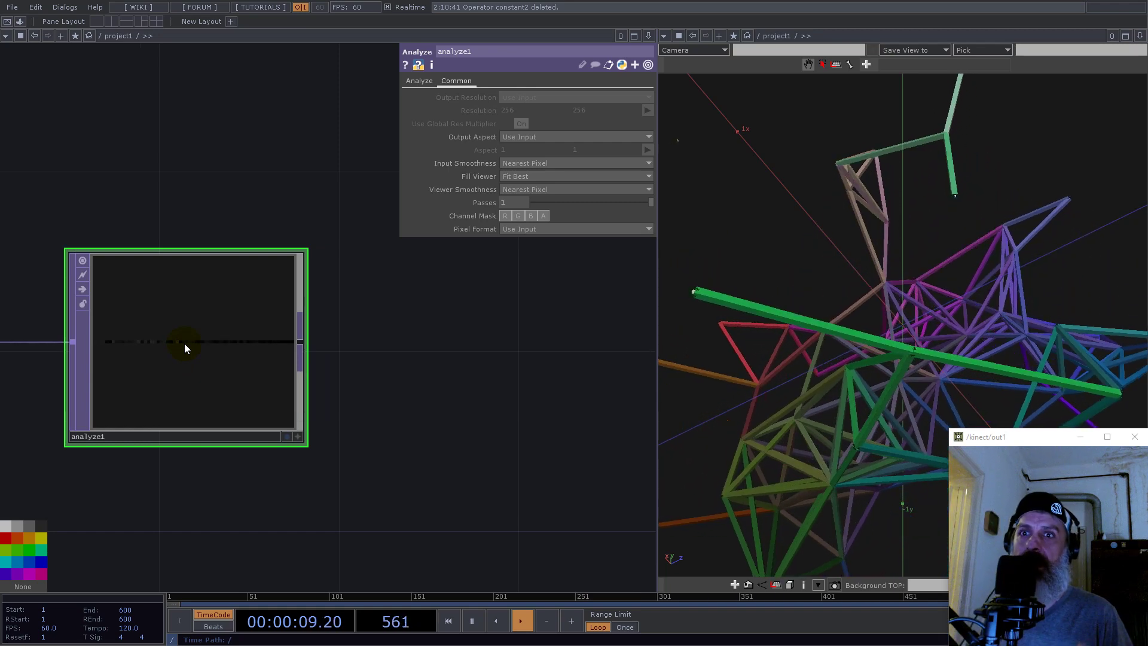
scroll(344, 329, down, 3)
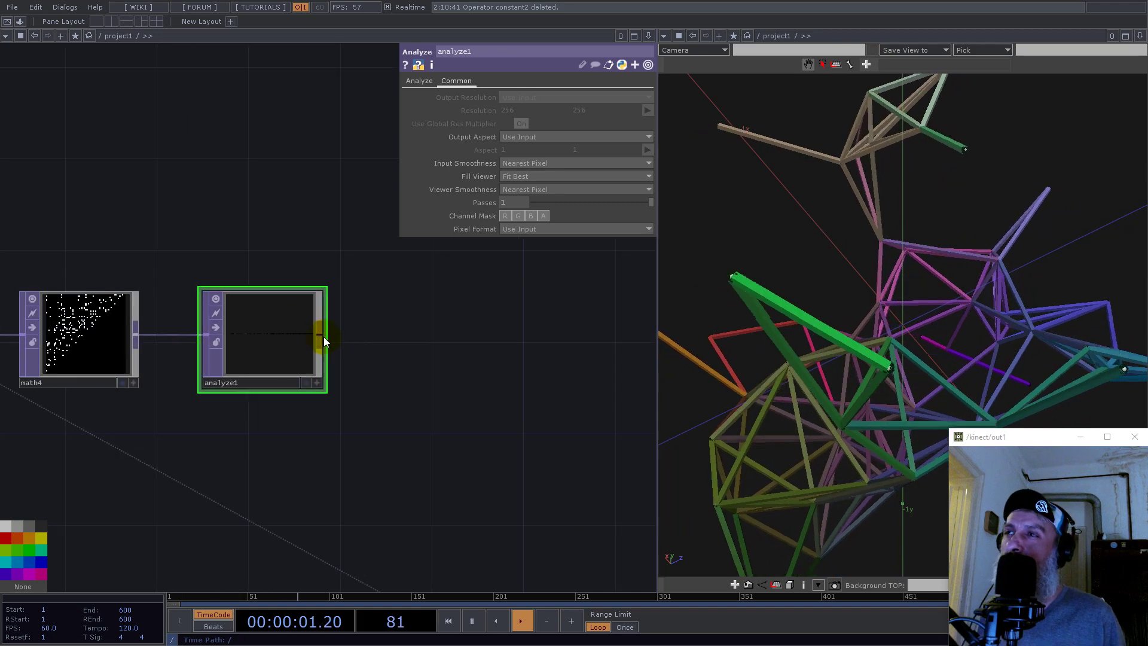
Add a Reorder TOP after analyze1 and connect analyze1 to its second input as well
right_click(324, 340)
text(re)
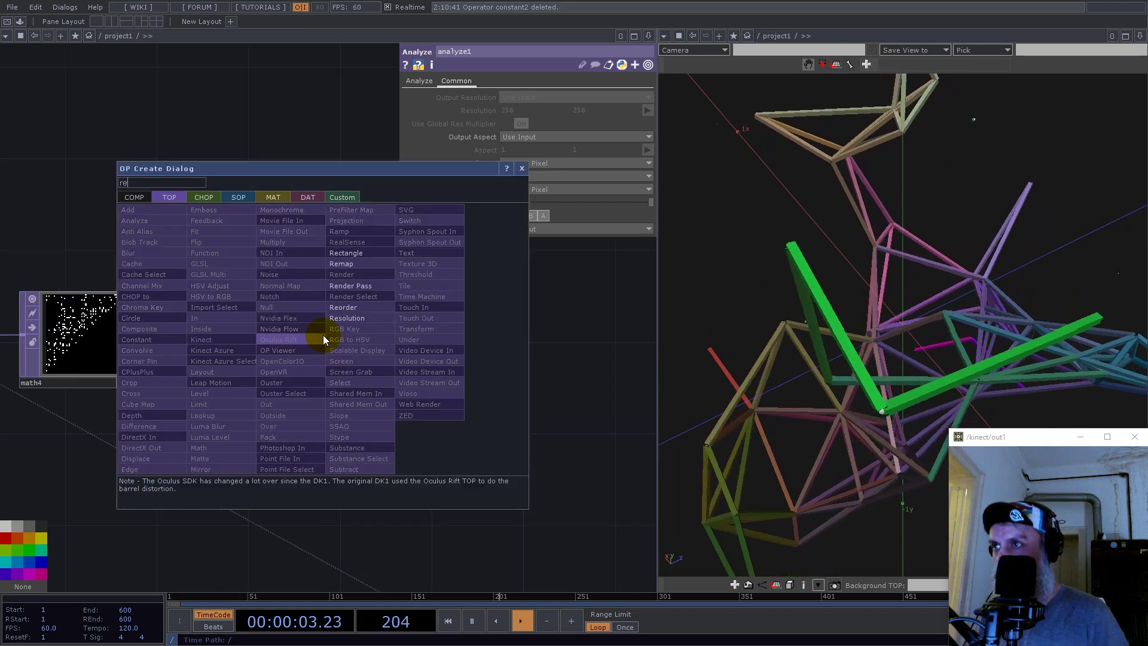
click(361, 306)
click(464, 345)
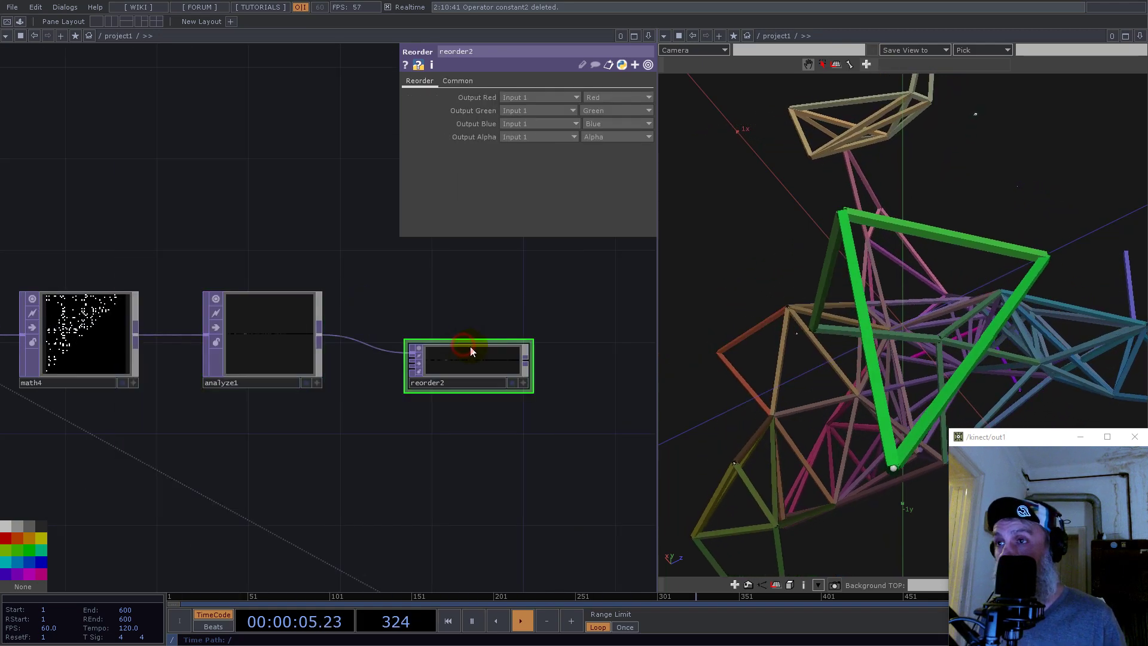
scroll(454, 353, up, 5)
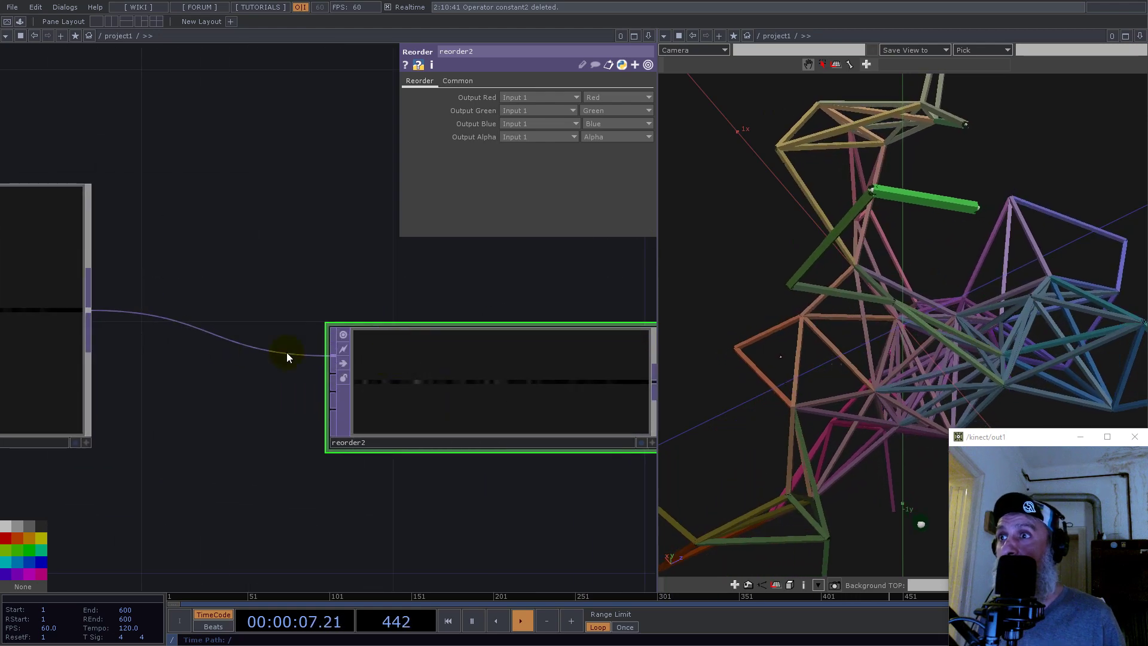
click(91, 310)
click(332, 375)
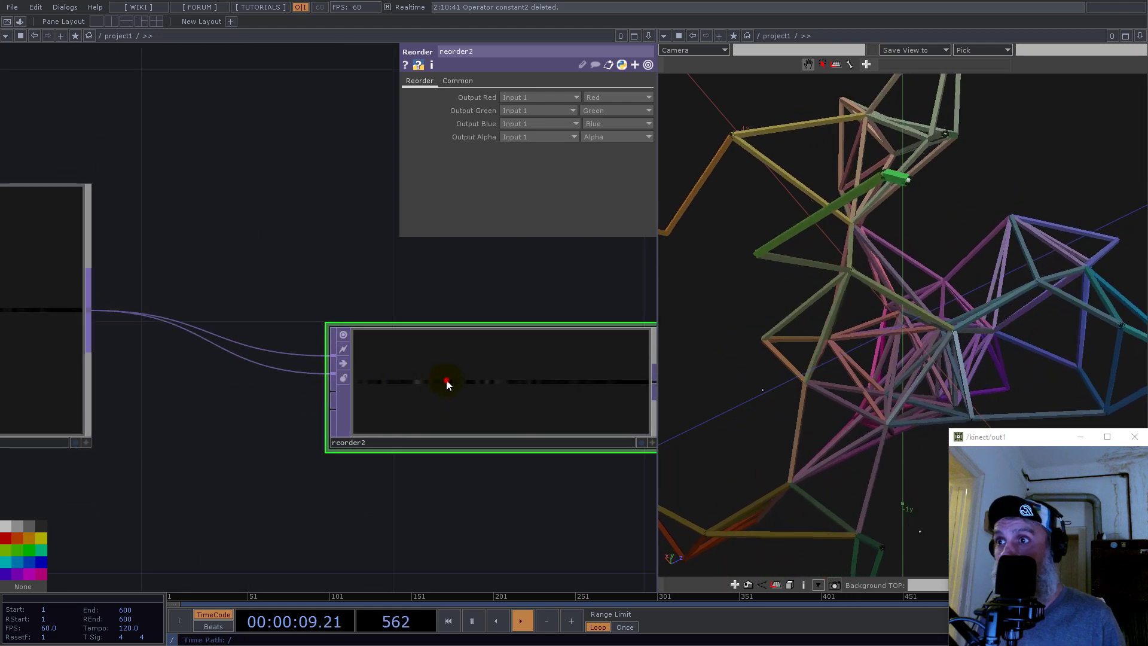
Source reorder2's Output Alpha from Input 2 and set its Pixel Format to 32-bit float (Mono+Alpha)
click(538, 136)
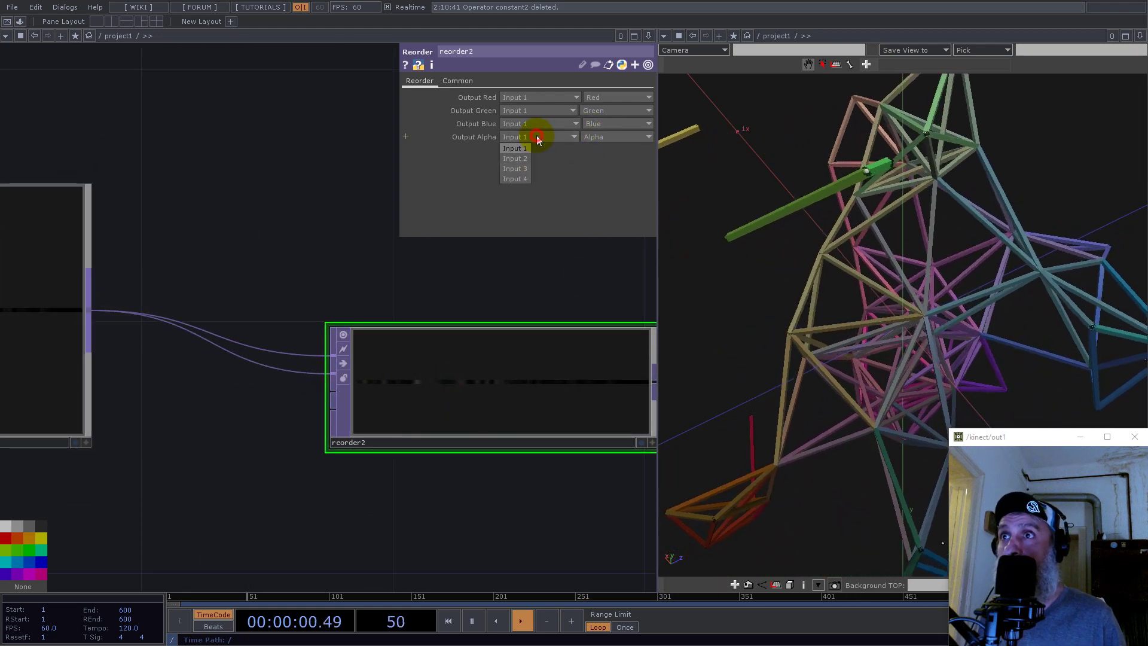
click(515, 158)
drag(529, 275, 348, 280)
click(457, 80)
click(537, 229)
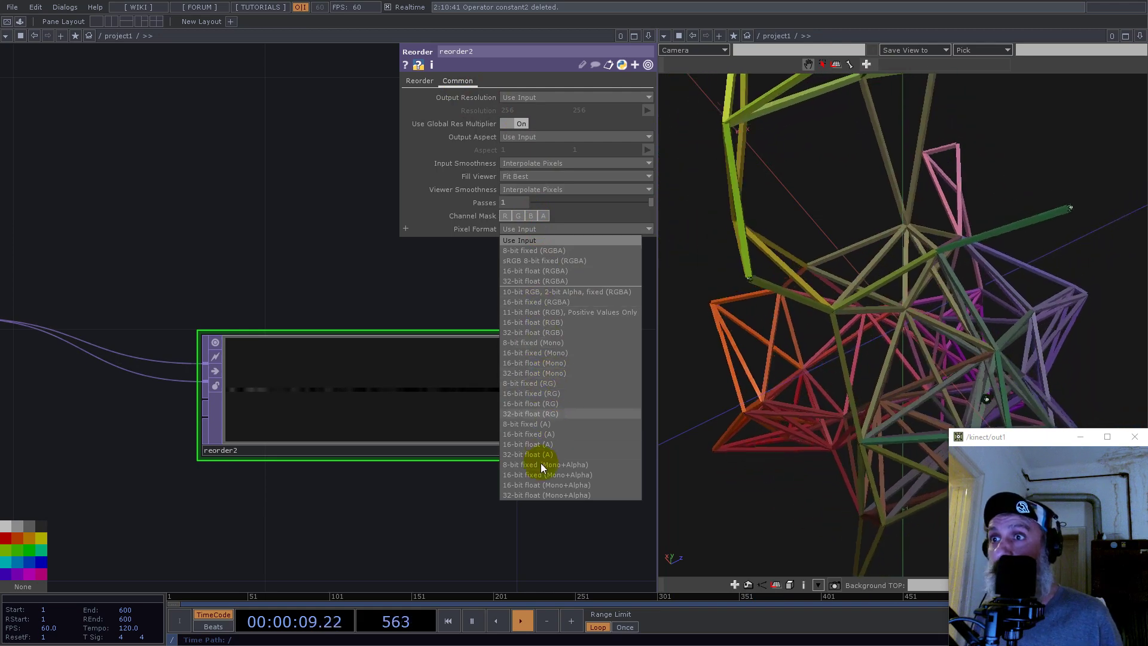
click(538, 496)
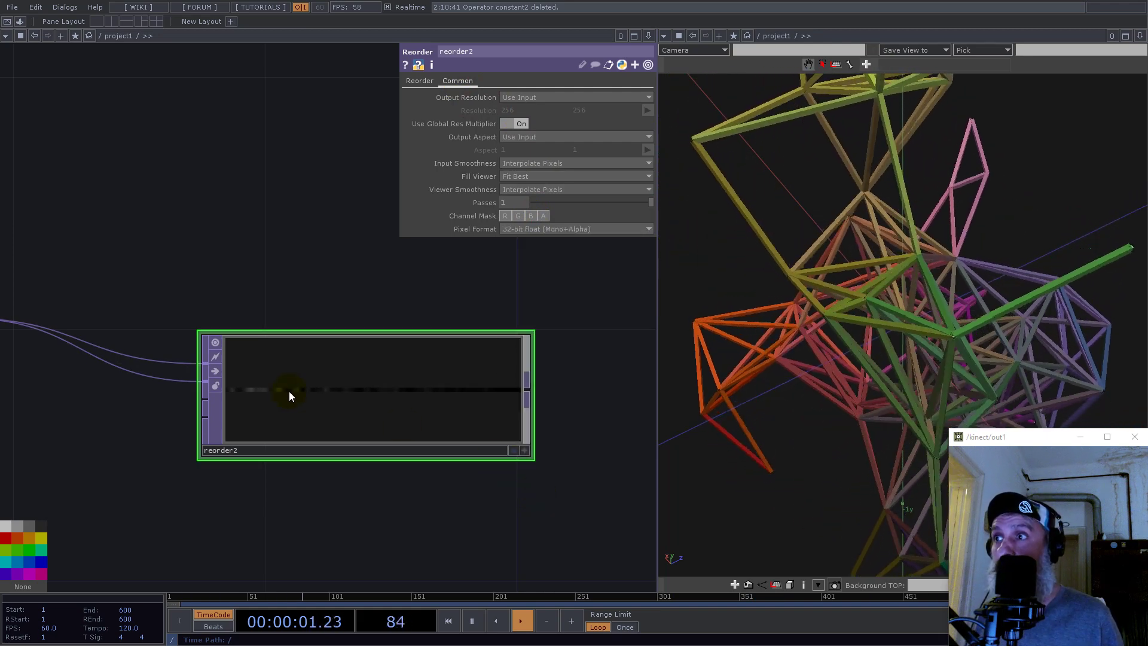
scroll(313, 396, up, 5)
scroll(425, 386, down, 5)
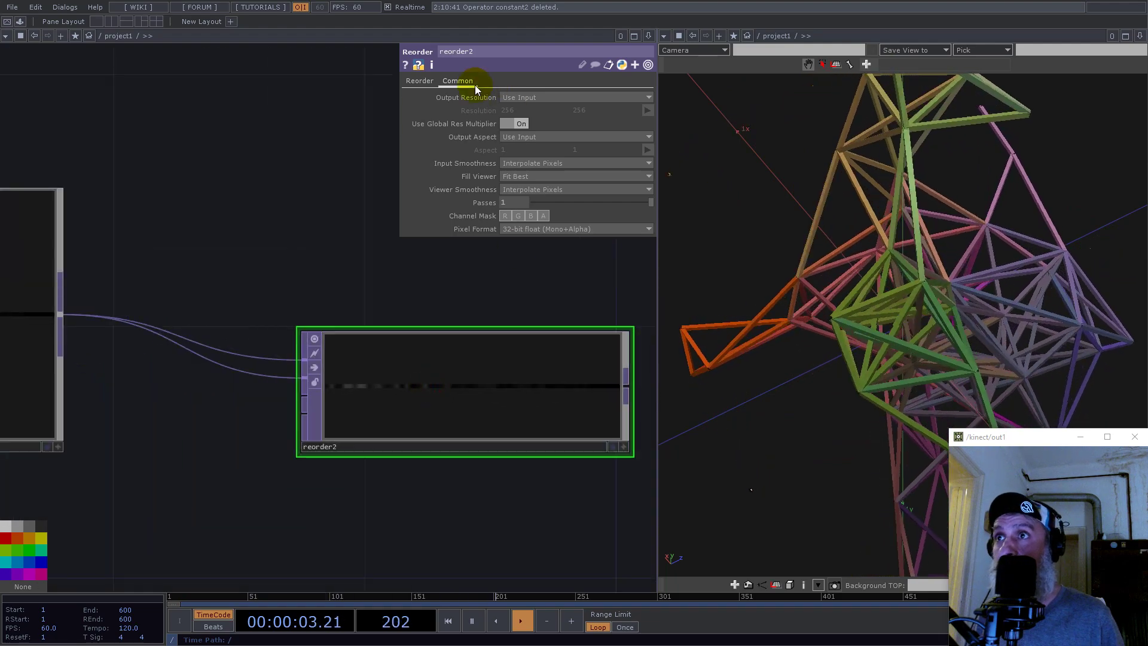
Set reorder2's Input Smoothness and Viewer Smoothness to Nearest Pixel
click(545, 175)
click(551, 189)
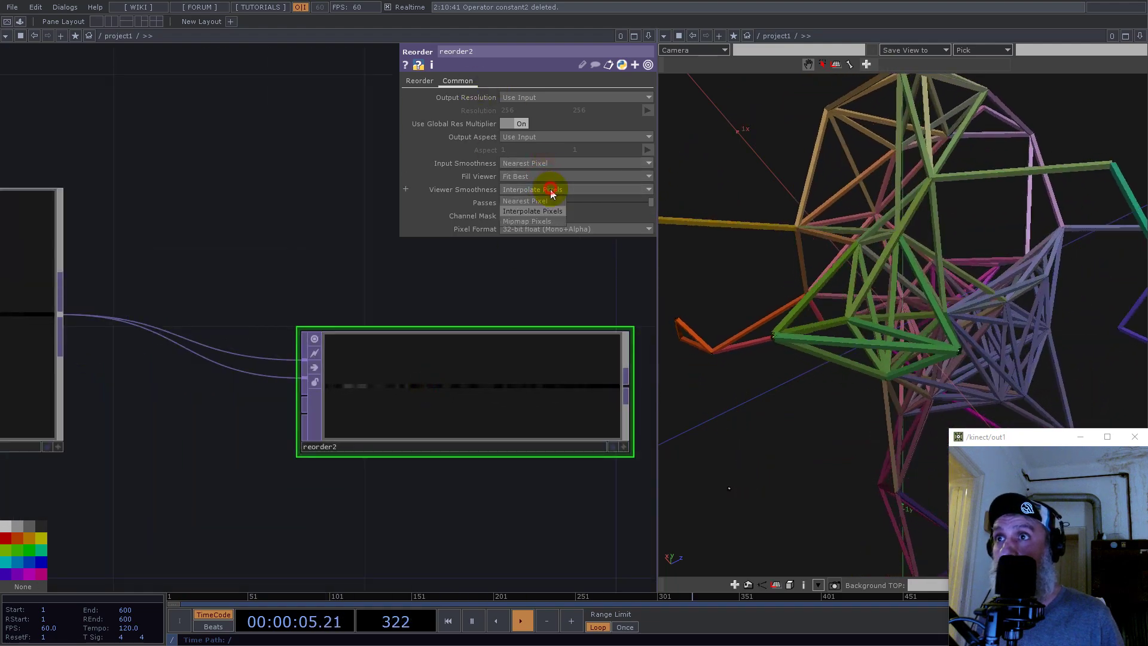
click(551, 203)
scroll(378, 359, down, 3)
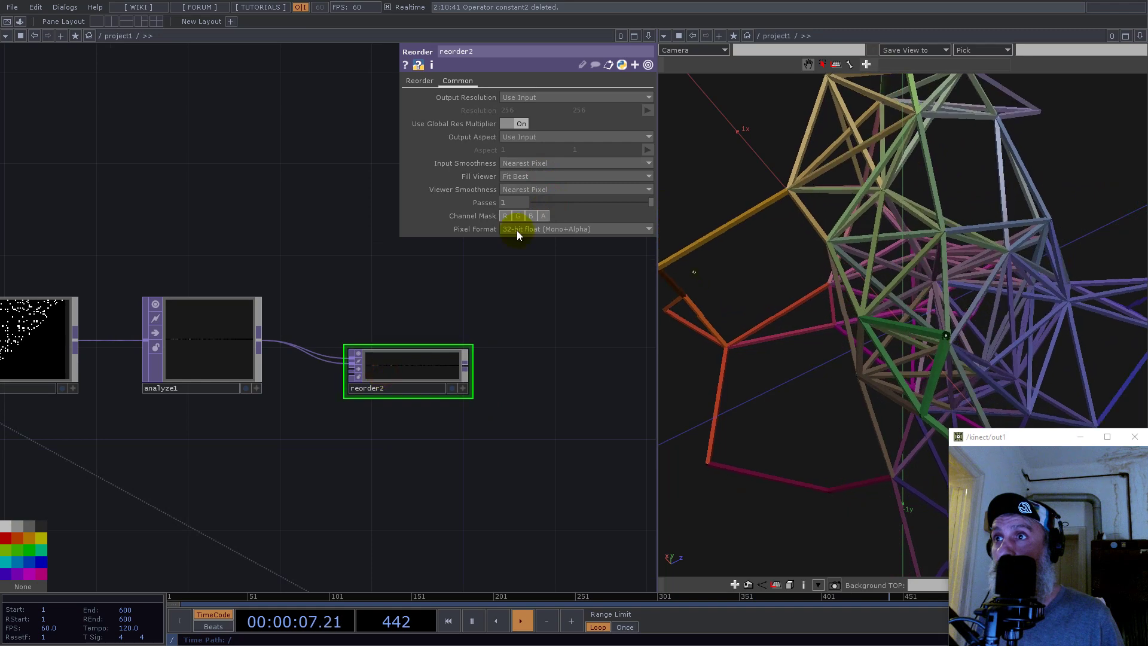
Set reorder2's Output Alpha channel to Red and check the resulting pixel strip
click(410, 84)
click(592, 137)
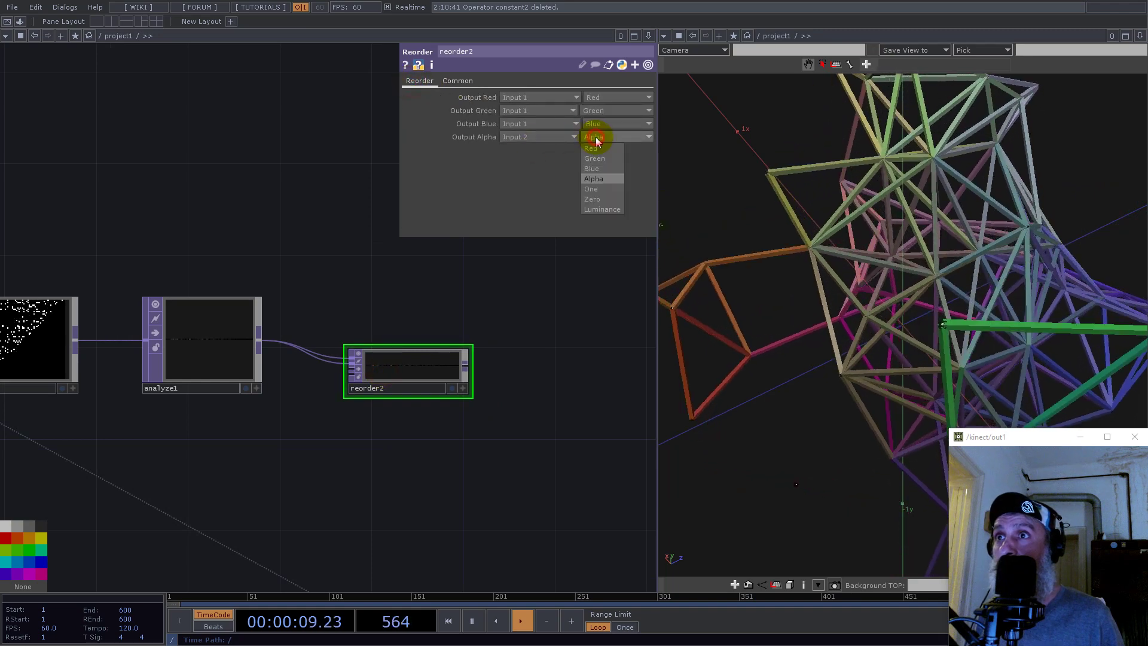
click(592, 148)
scroll(413, 374, up, 5)
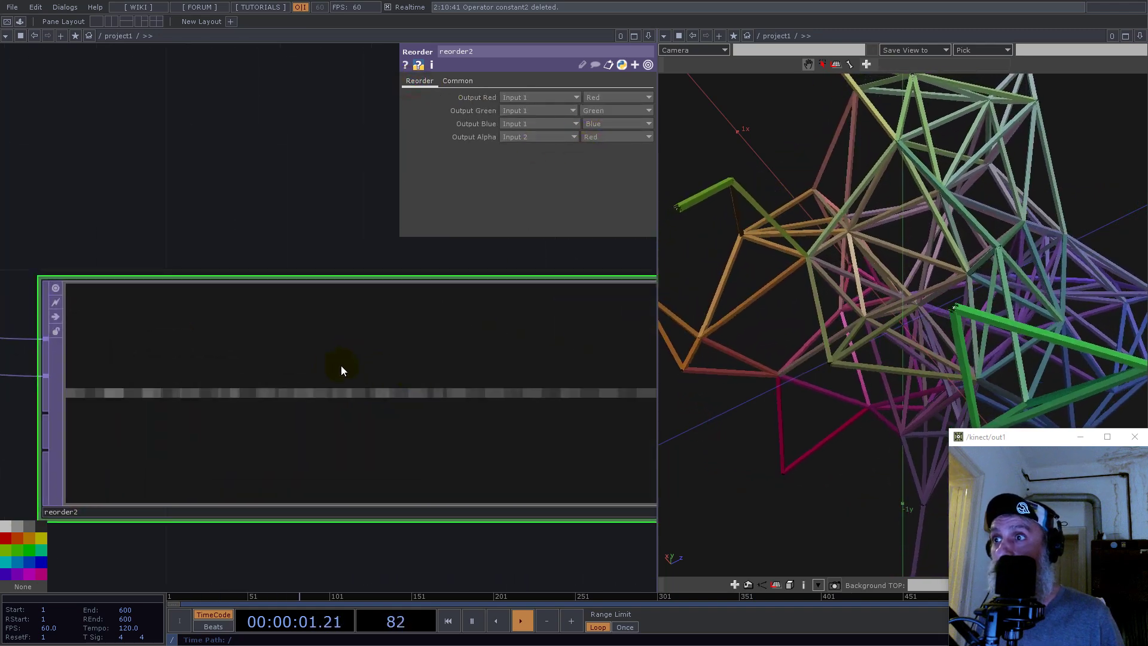
scroll(335, 365, down, 5)
scroll(329, 366, down, 5)
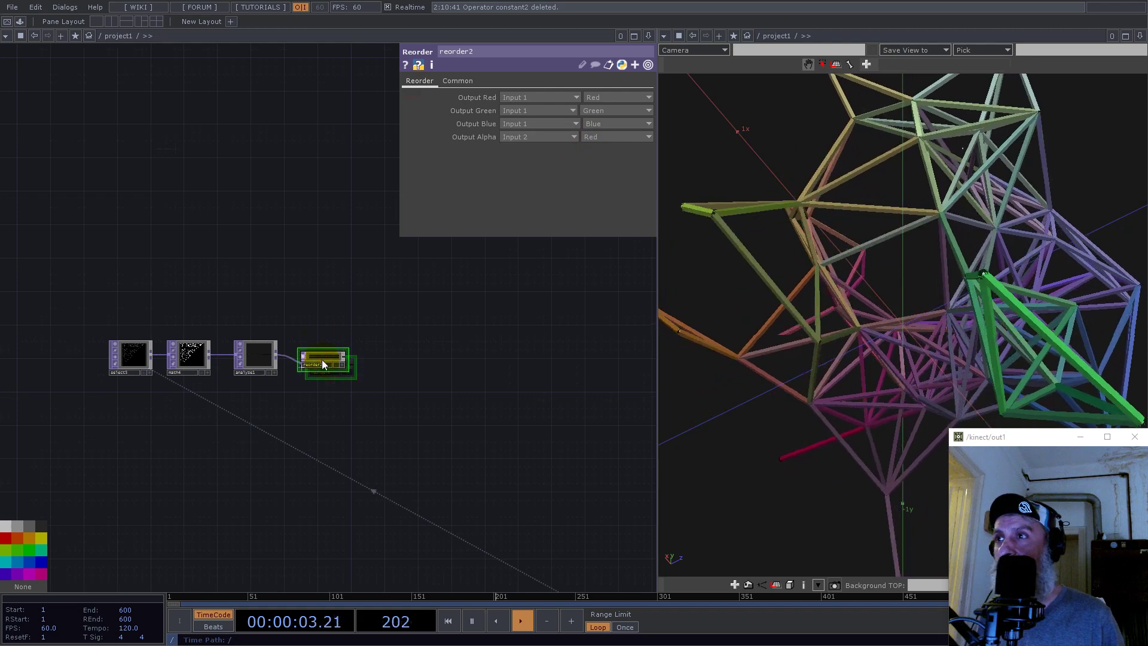
Add the feedback component from the palette's ImageFilters category, connect reorder2 into it, and place it beside reorder2
drag(264, 261, 412, 288)
click(20, 22)
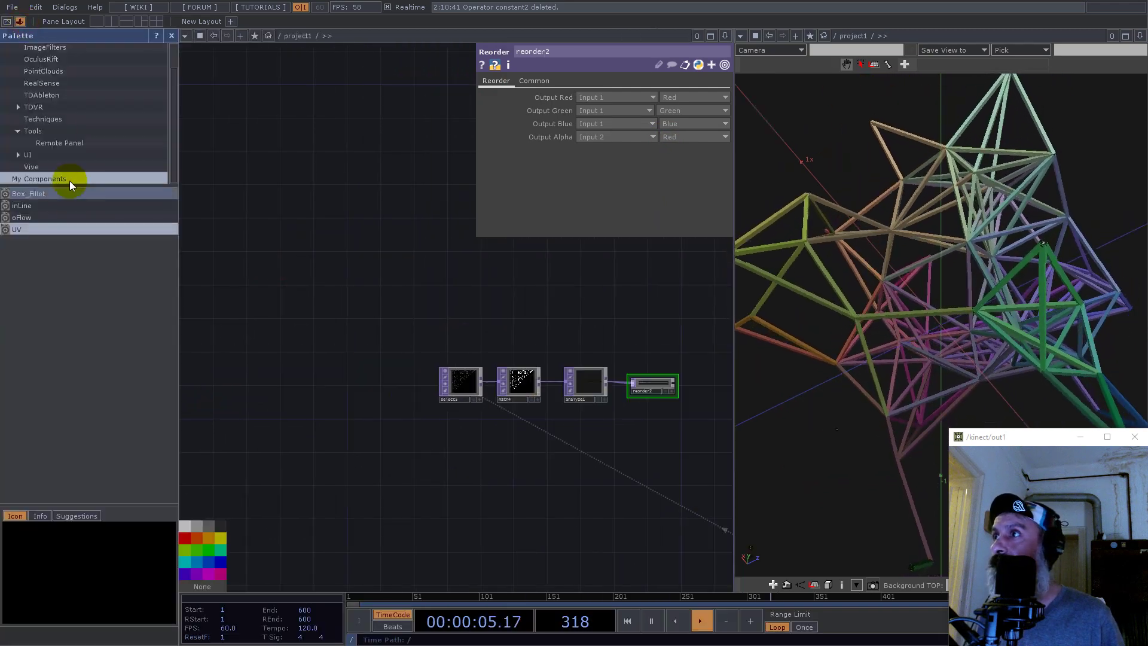
scroll(52, 101, up, 1)
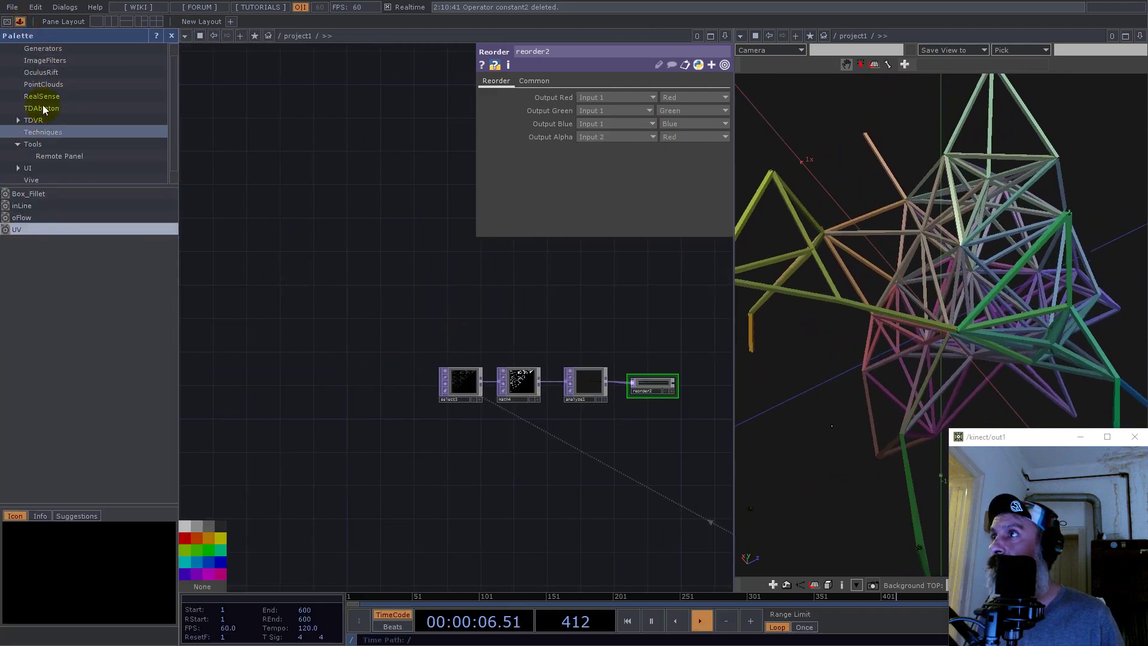
click(48, 60)
drag(40, 288, 664, 455)
drag(638, 354, 377, 365)
scroll(424, 442, up, 4)
mouse_move(433, 438)
mouse_down()
mouse_move(511, 436)
mouse_move(456, 435)
mouse_up()
drag(528, 442, 483, 304)
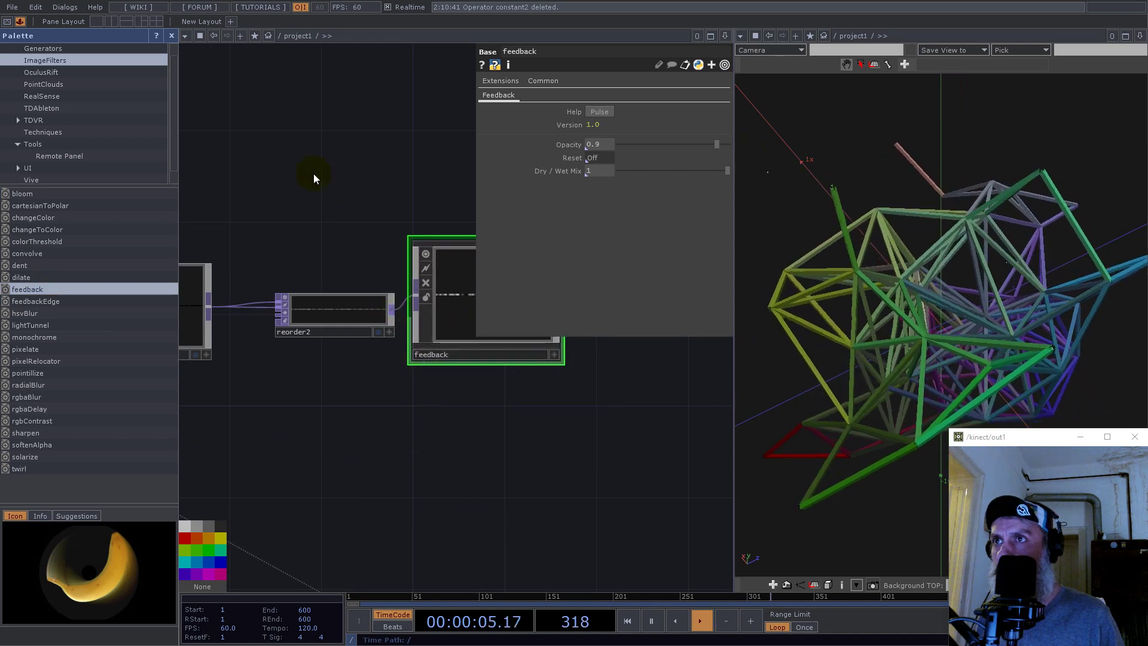
Append a Null TOP to the feedback component's output and place it beside the component
drag(313, 173, 257, 324)
scroll(479, 473, up, 5)
drag(385, 433, 448, 462)
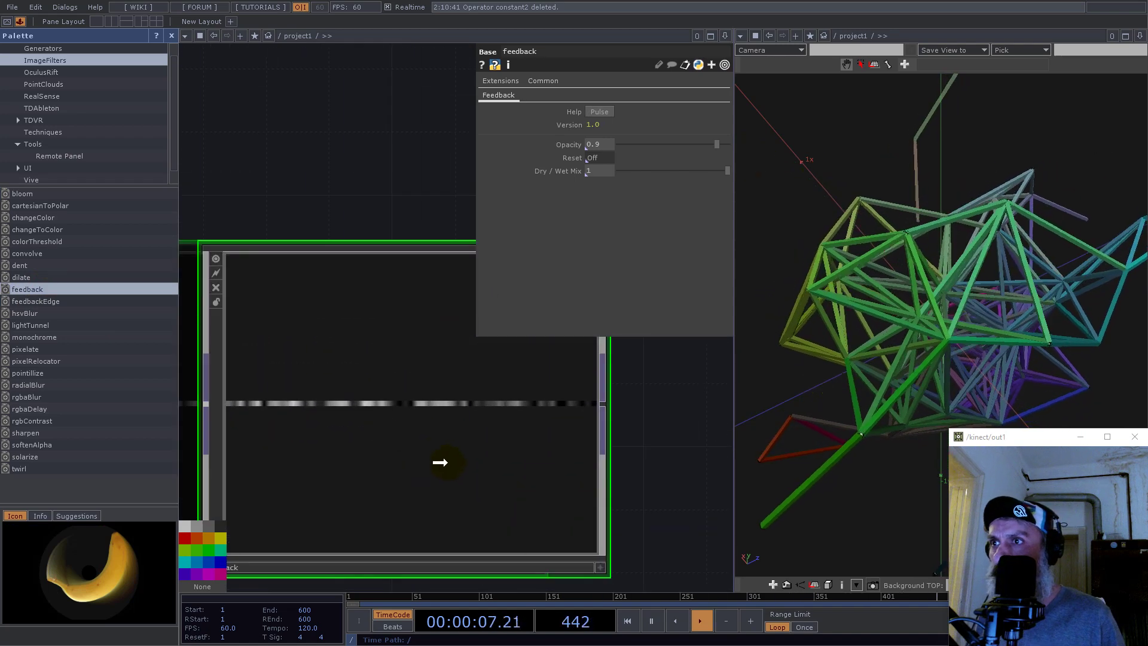
scroll(367, 414, down, 5)
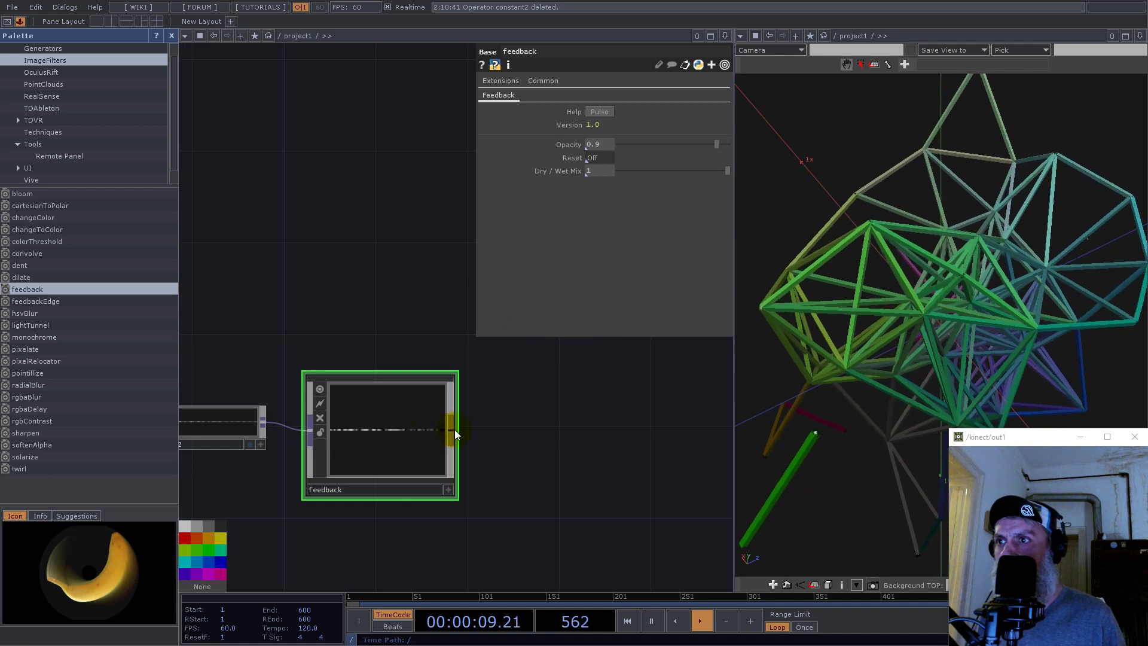
right_click(454, 430)
text(nu)
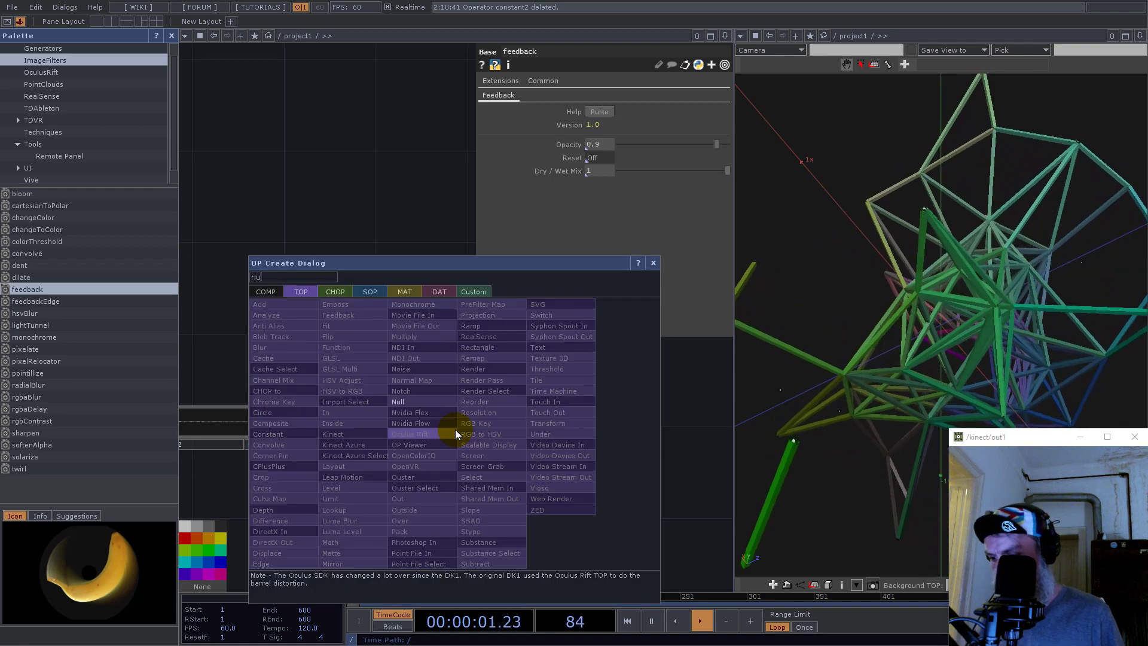
click(423, 402)
click(653, 428)
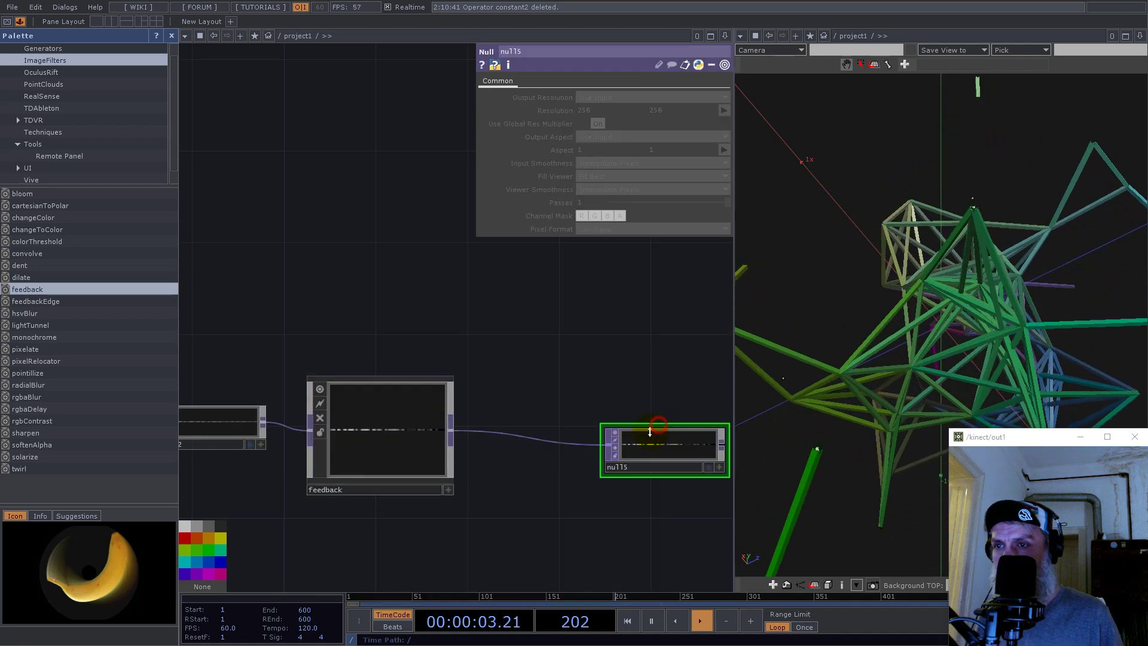
Examine the new null's texture info and compare it with the count setup and the null2 texture that instances geo1
scroll(579, 467, down, 8)
scroll(565, 469, up, 5)
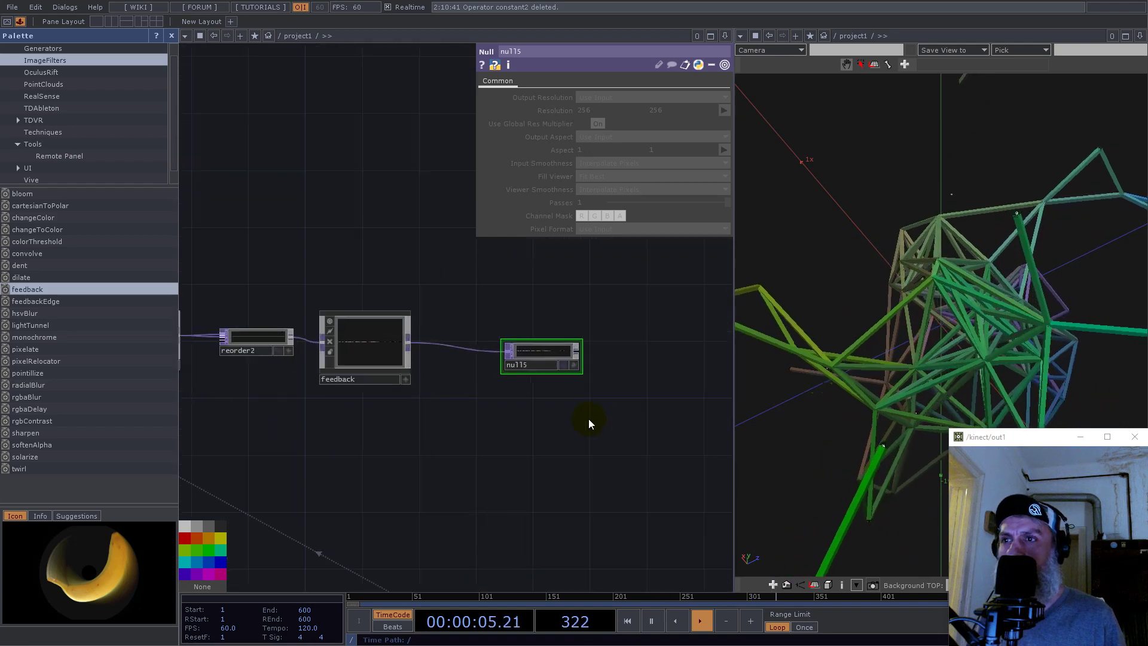
scroll(568, 395, up, 5)
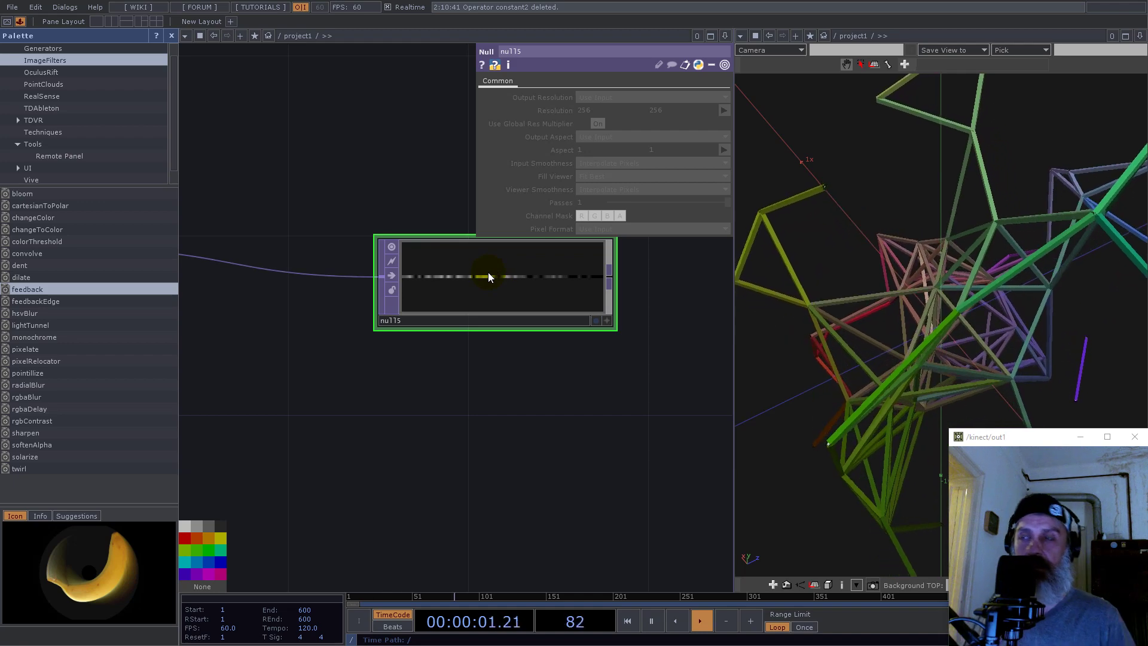
scroll(625, 304, down, 5)
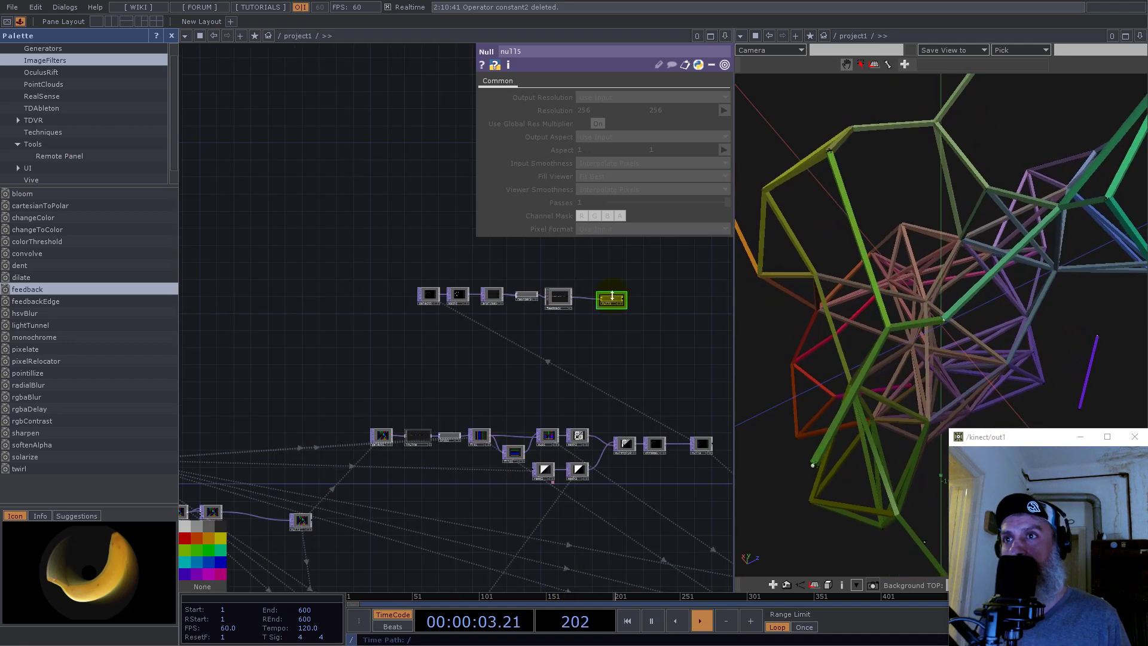
scroll(612, 296, up, 5)
middle_drag(603, 264, 641, 281)
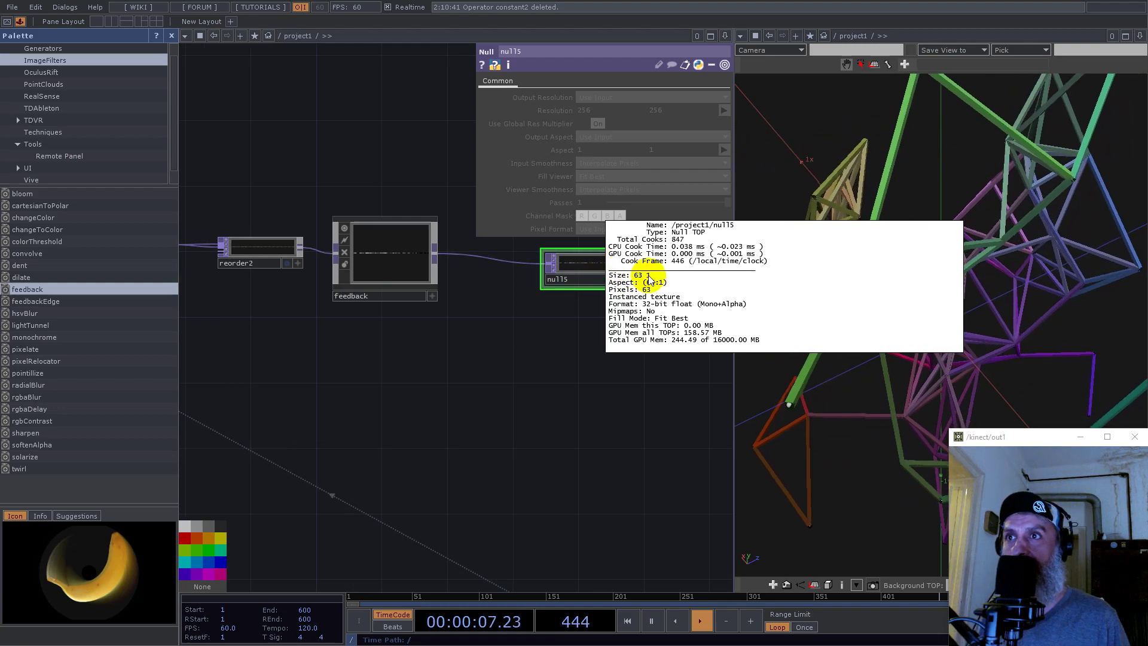
scroll(597, 359, down, 8)
scroll(460, 421, up, 8)
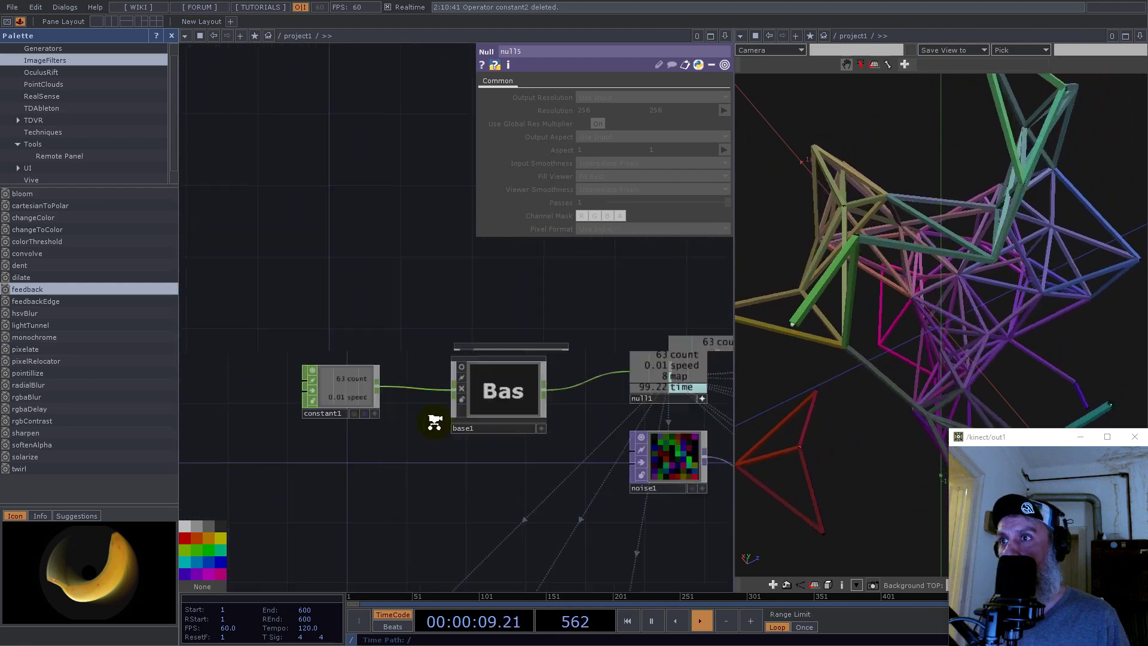
scroll(435, 422, up, 3)
scroll(291, 339, down, 5)
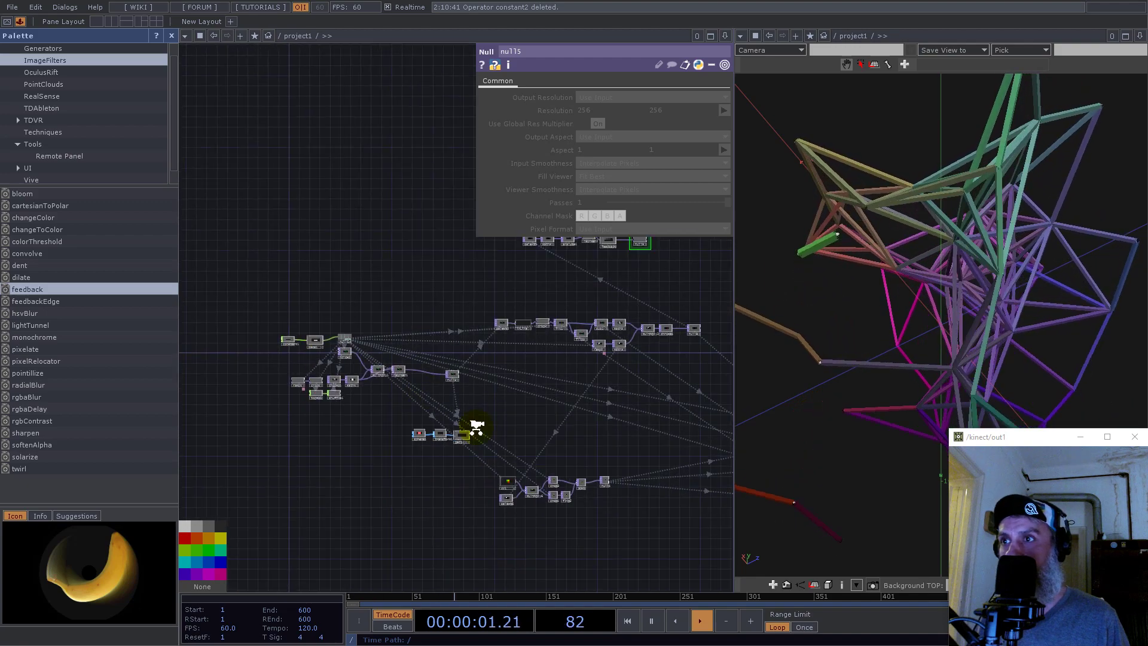
scroll(443, 455, up, 6)
middle_click(362, 148)
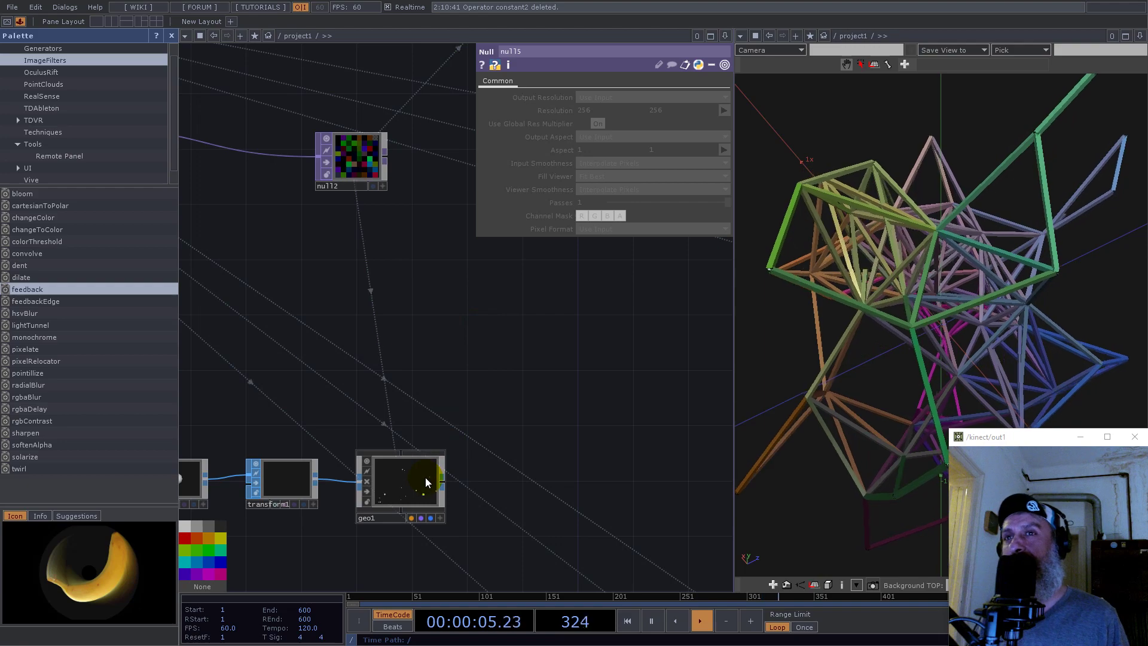
click(358, 189)
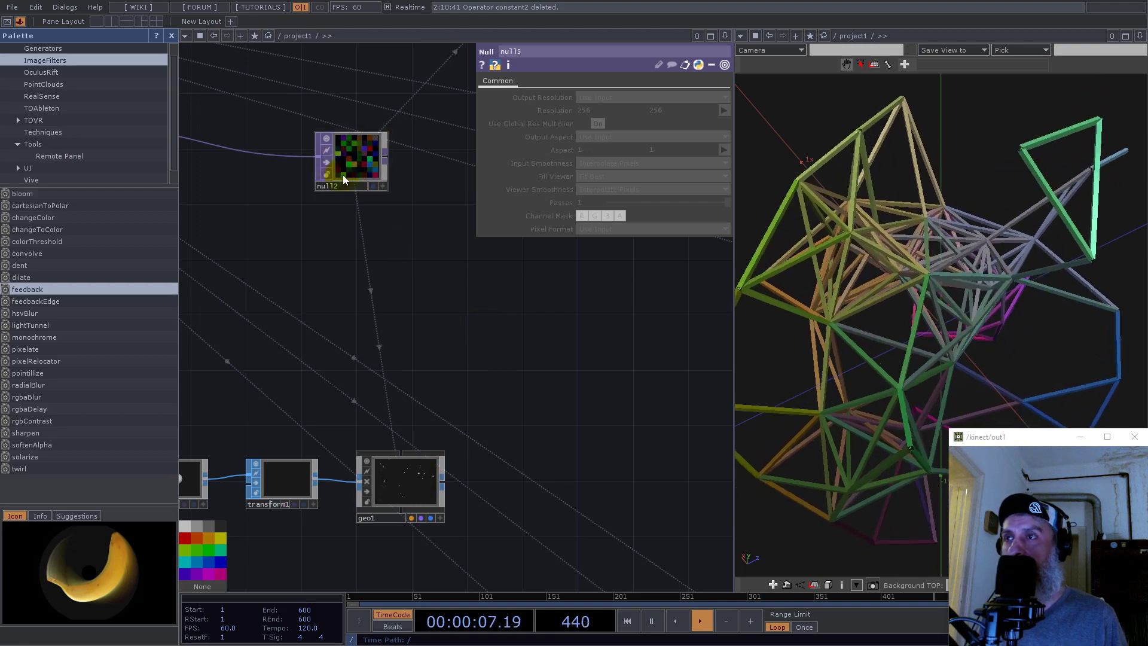
scroll(379, 334, down, 5)
drag(620, 338, 433, 439)
scroll(371, 410, up, 10)
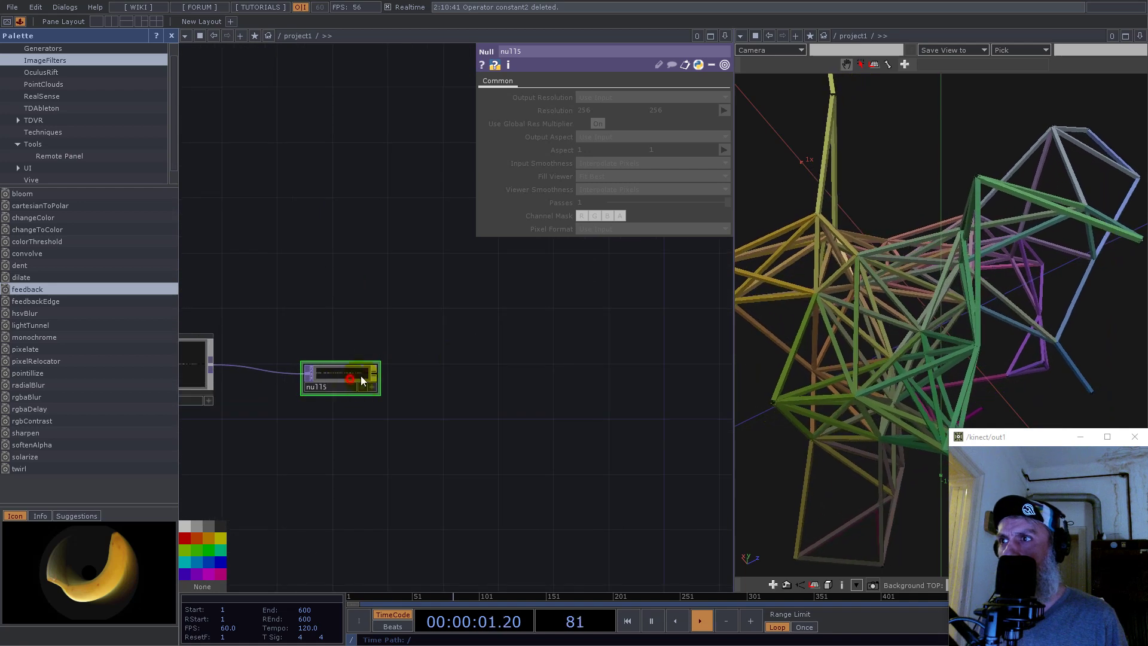
Move null5 further along and insert a Crop TOP on the wire between feedback and null5
drag(350, 386, 384, 362)
right_click(354, 351)
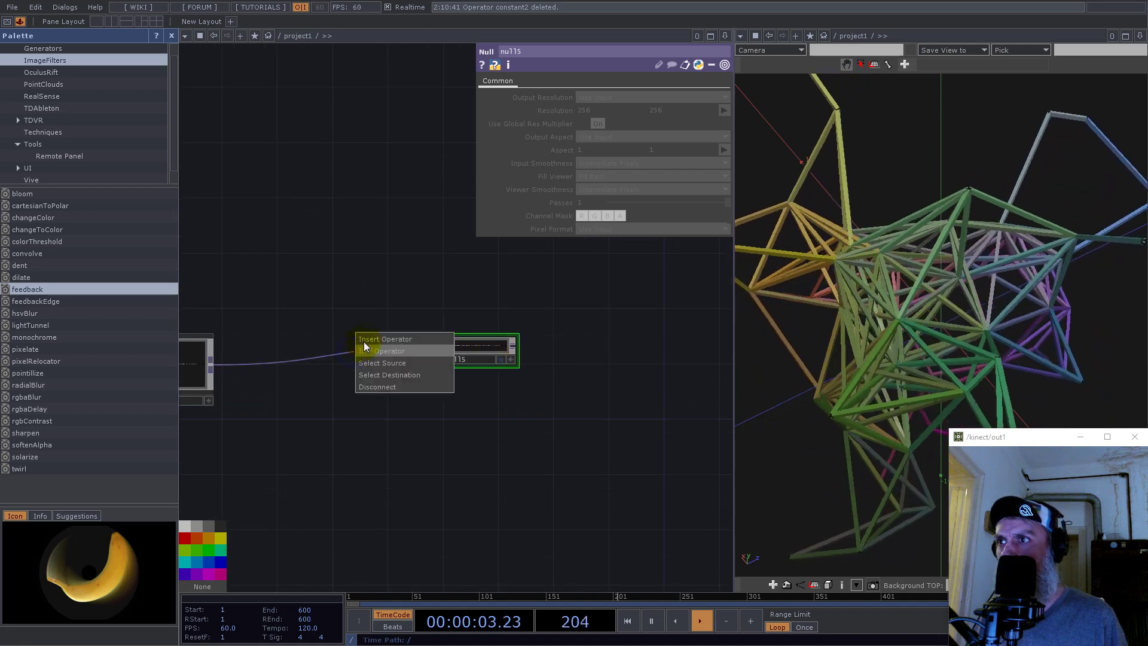
click(365, 337)
text(cr)
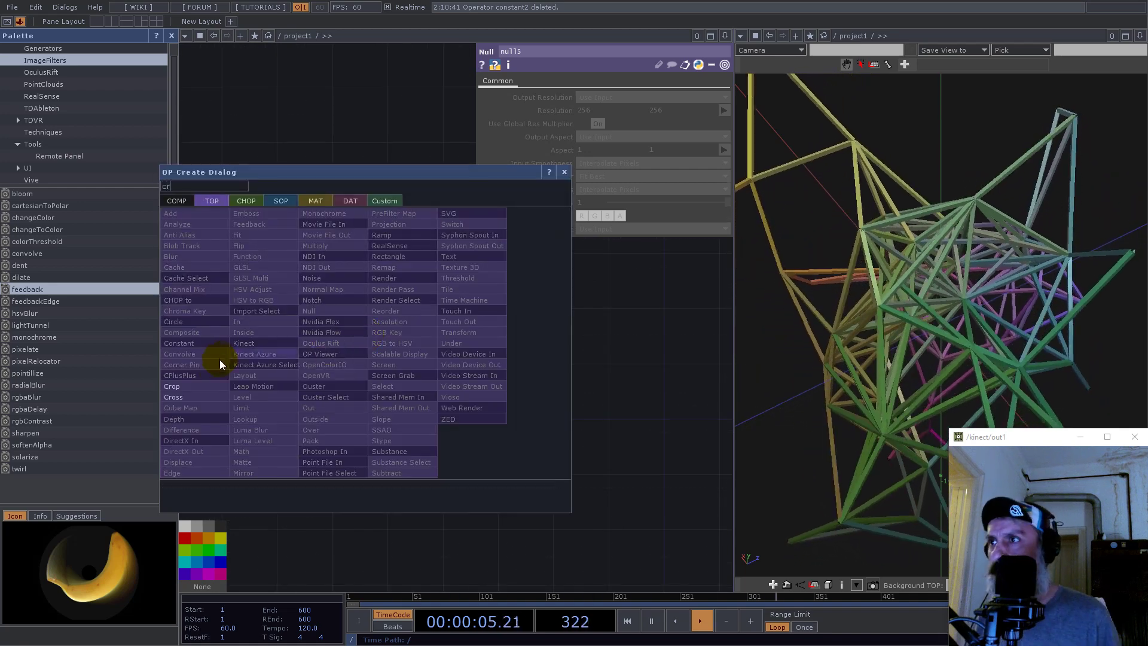
click(186, 387)
click(384, 352)
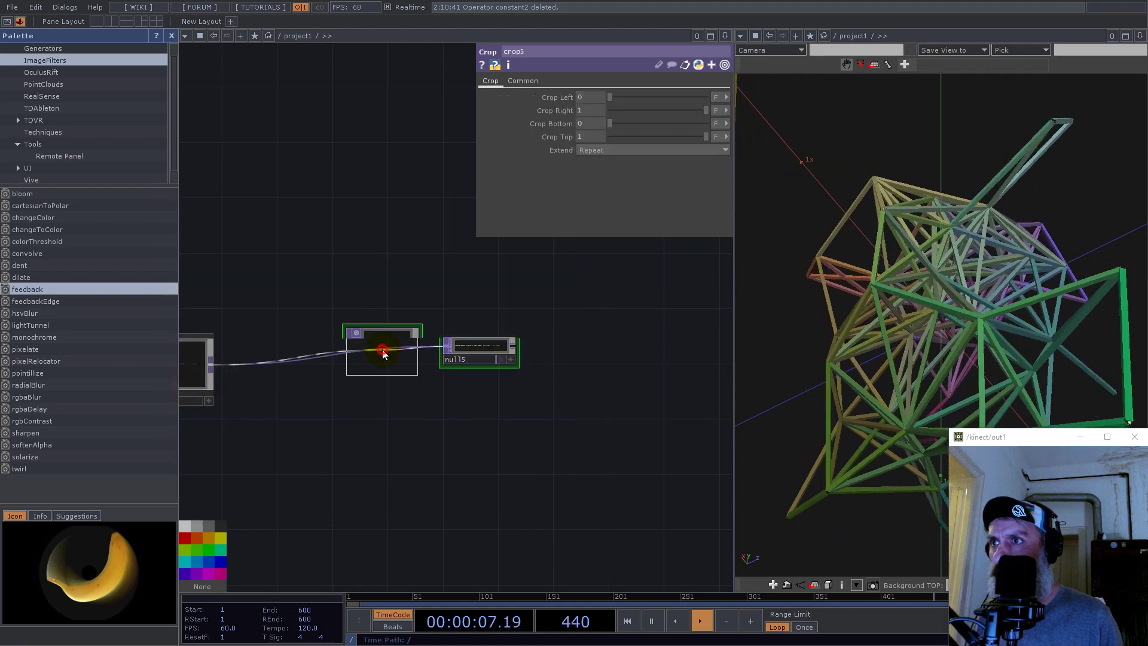
Reference null1's map channel in crop5's Crop Right and switch that parameter's unit to pixels
scroll(564, 361, down, 5)
scroll(375, 411, up, 7)
scroll(348, 406, up, 2)
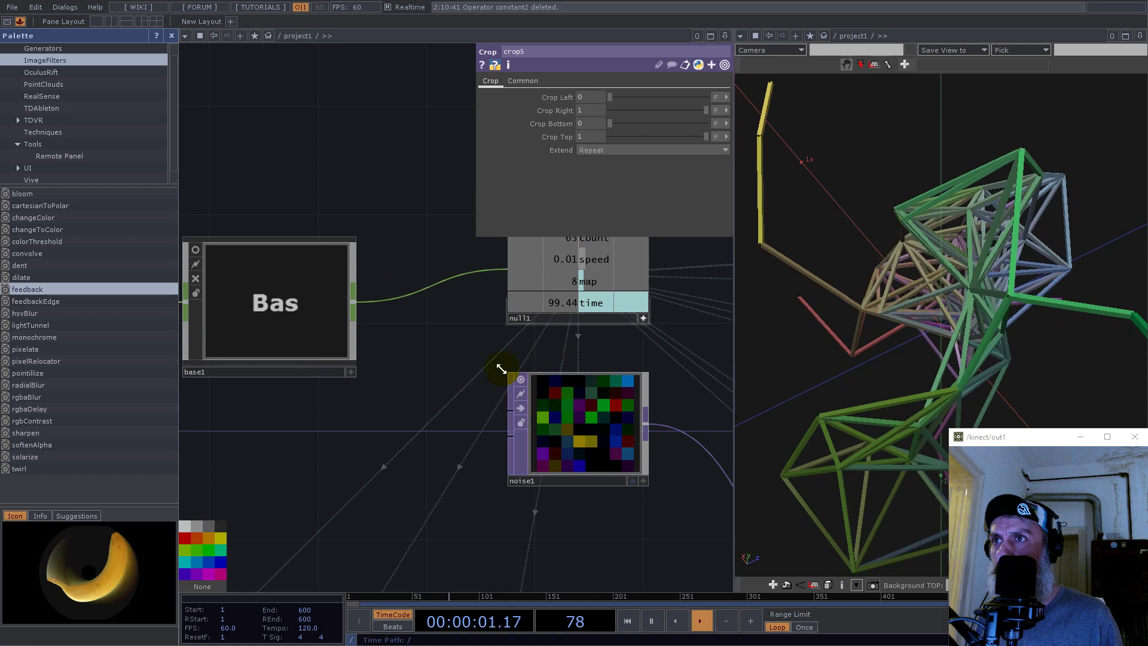
drag(502, 369, 302, 474)
drag(383, 410, 592, 137)
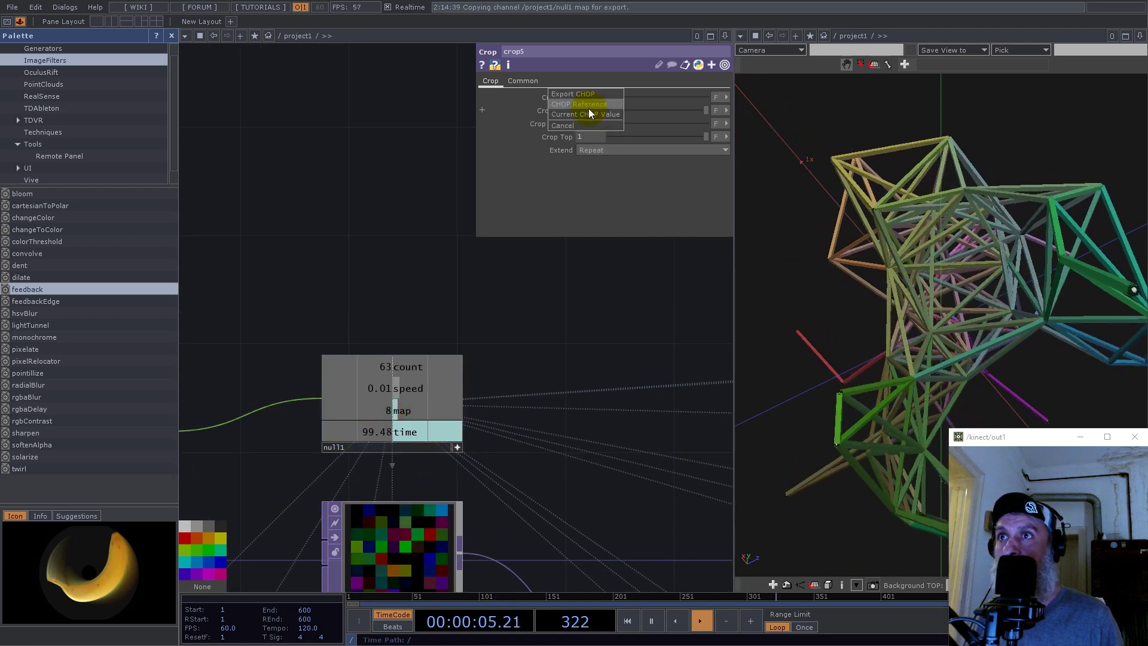
drag(589, 113, 590, 113)
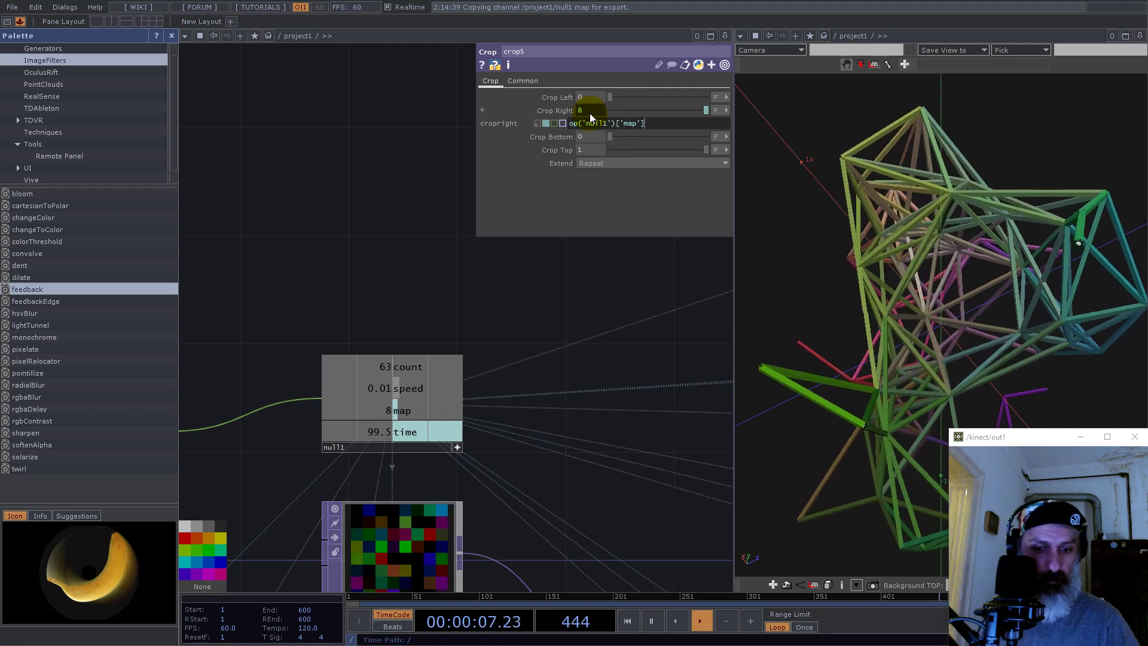
click(725, 112)
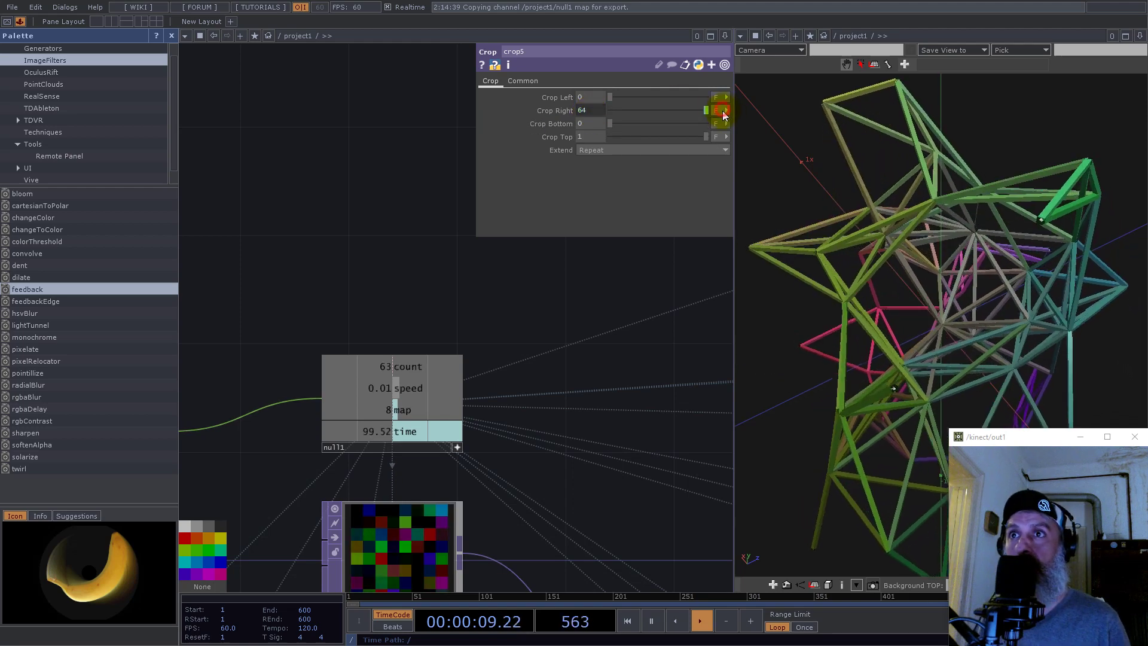
click(723, 111)
click(711, 124)
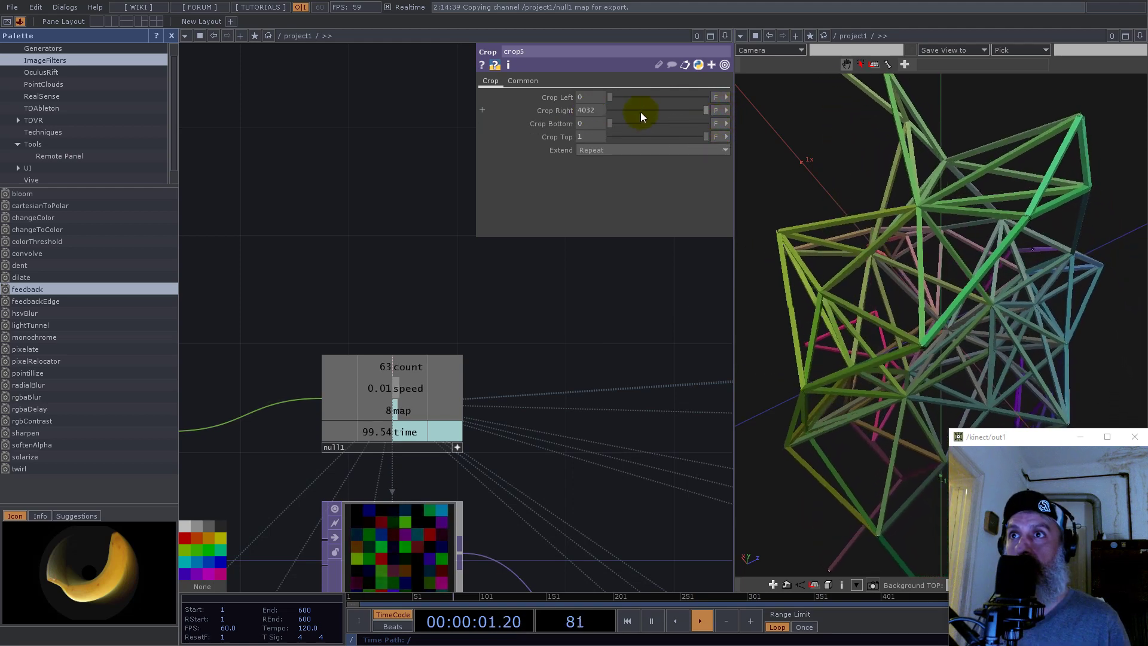
Reference null1's map channel in Crop Right again and square it as op('null1')['map']**2
drag(392, 412, 593, 111)
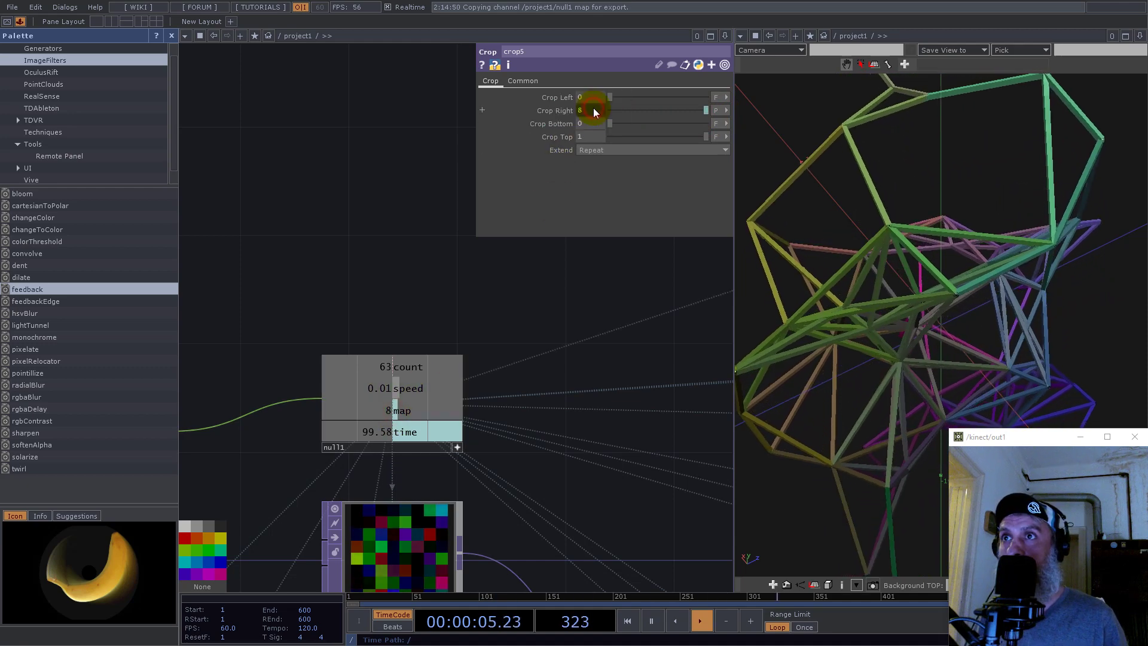
click(593, 111)
text(**2)
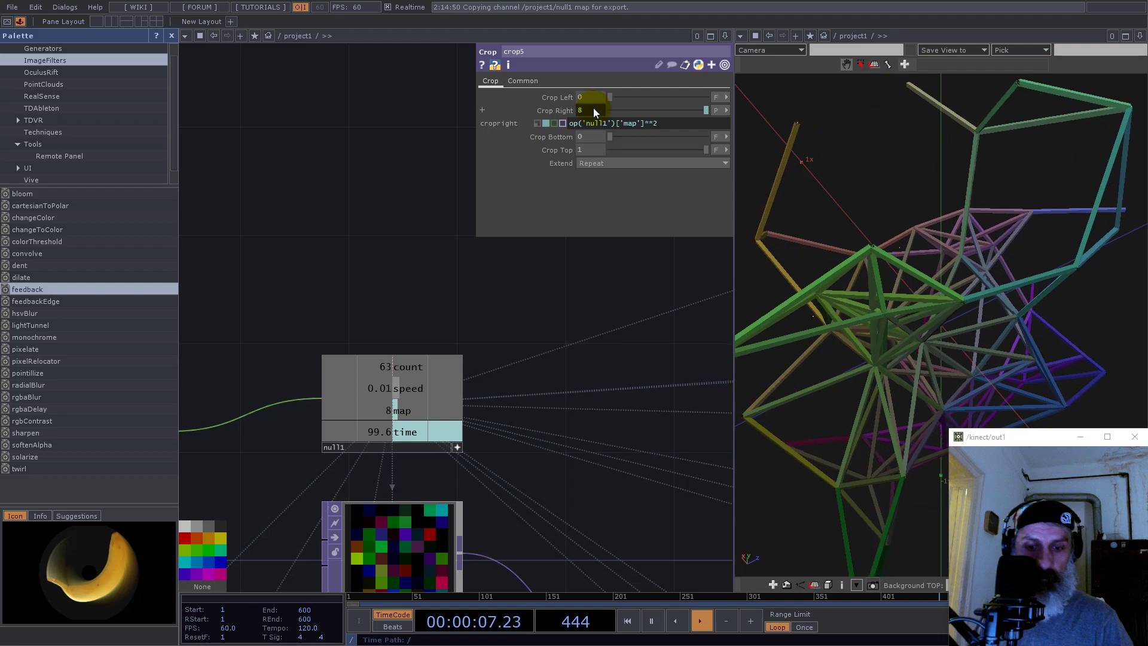
key(Return)
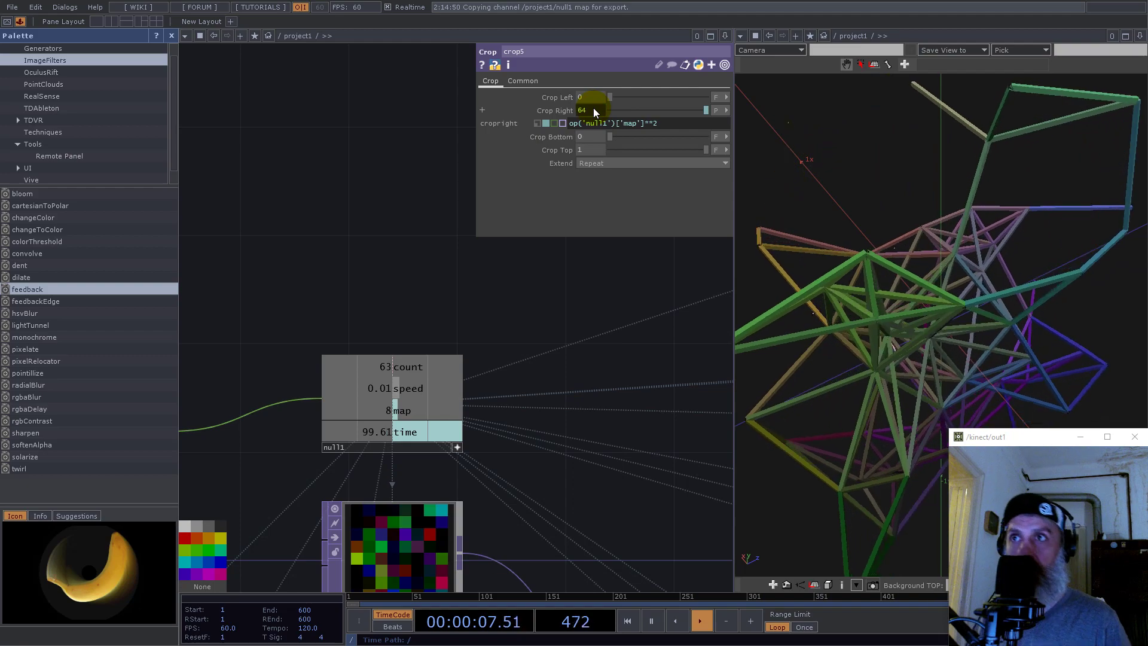
Close the palette and bring up geo1's Instance parameters
click(172, 36)
scroll(356, 388, down, 2)
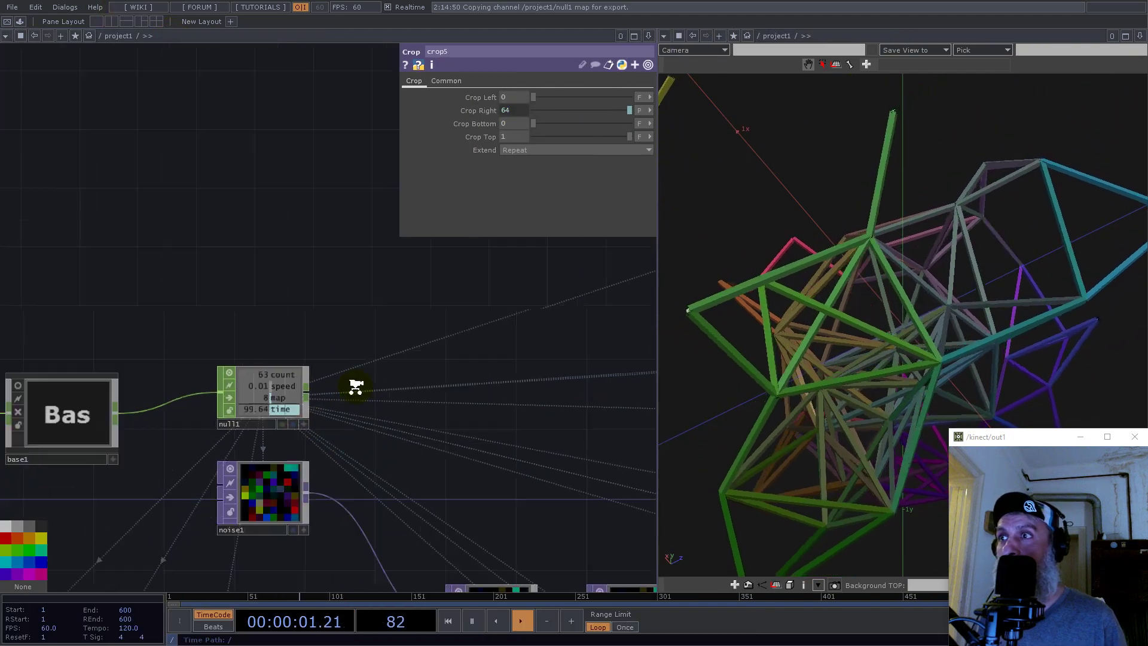
scroll(356, 387, down, 5)
scroll(484, 479, up, 4)
drag(529, 421, 251, 353)
click(235, 424)
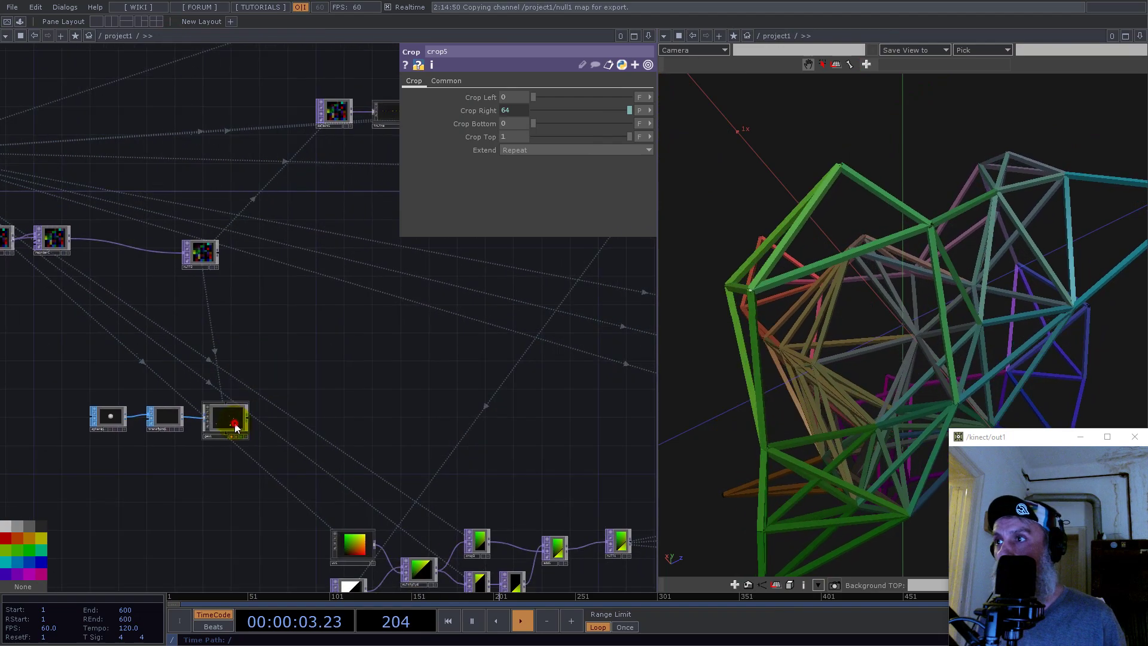
click(235, 427)
drag(282, 303, 160, 397)
scroll(145, 414, down, 5)
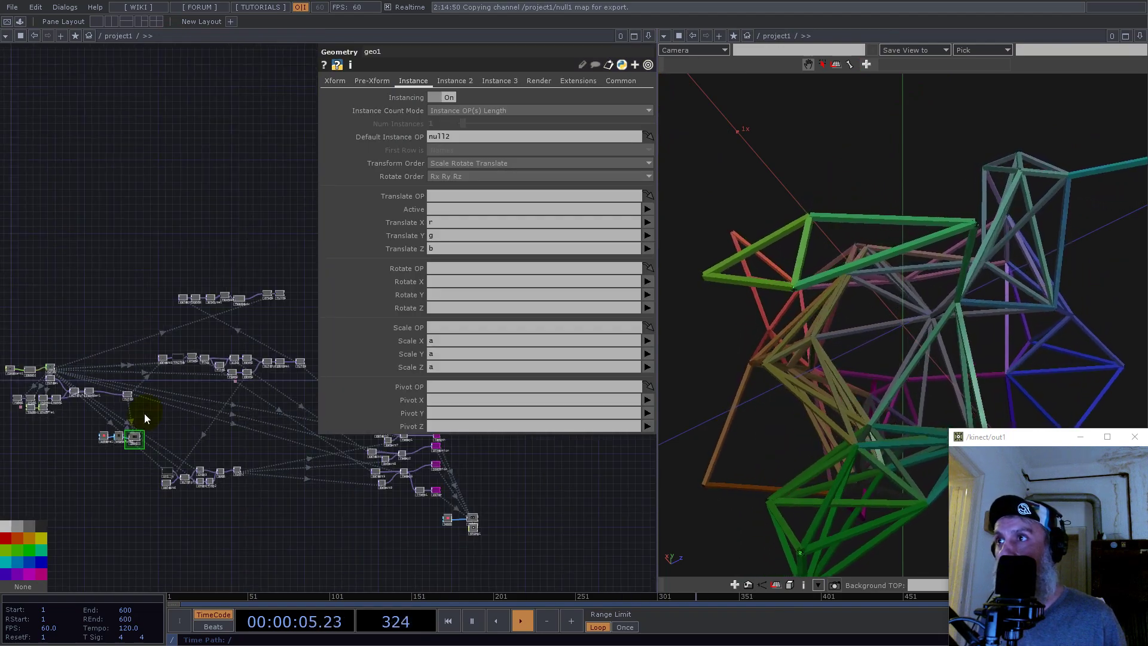
Assign null5 as the Scale OP for geo1's instances
drag(230, 227, 147, 275)
scroll(179, 343, up, 4)
mouse_move(202, 409)
mouse_down()
mouse_move(449, 274)
mouse_move(463, 246)
mouse_move(335, 284)
mouse_move(192, 405)
mouse_move(203, 409)
mouse_up()
scroll(270, 410, down, 4)
scroll(270, 412, up, 5)
drag(224, 405, 450, 329)
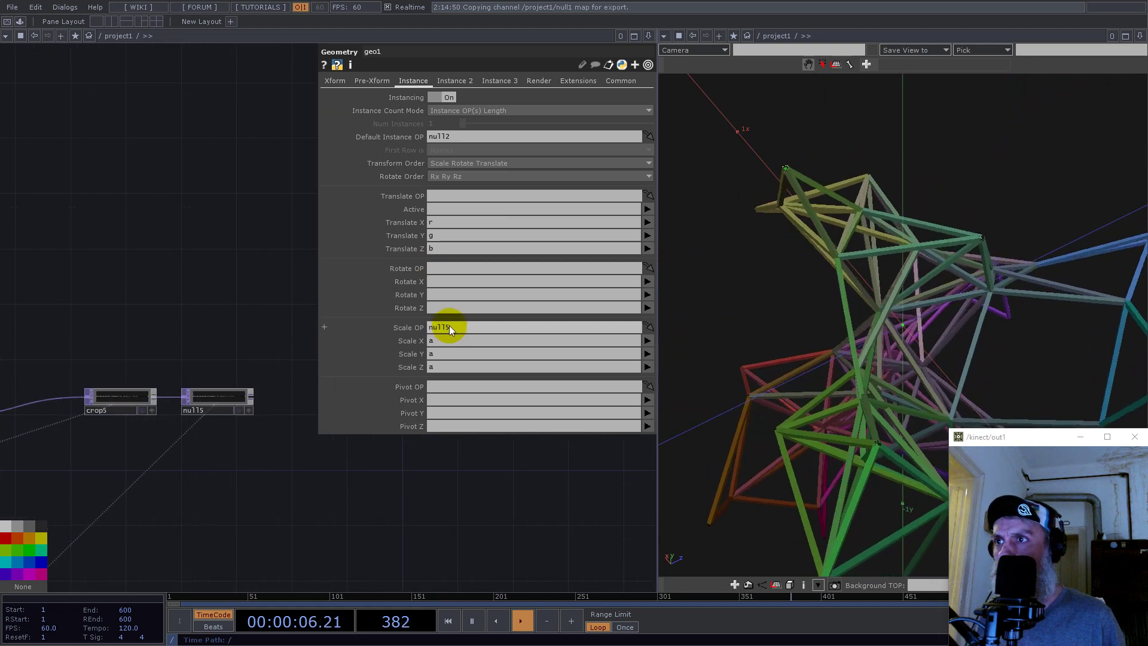
Set geo1's instance Scale X, Scale Y and Scale Z to the r channel
click(647, 341)
click(649, 356)
click(647, 355)
click(649, 369)
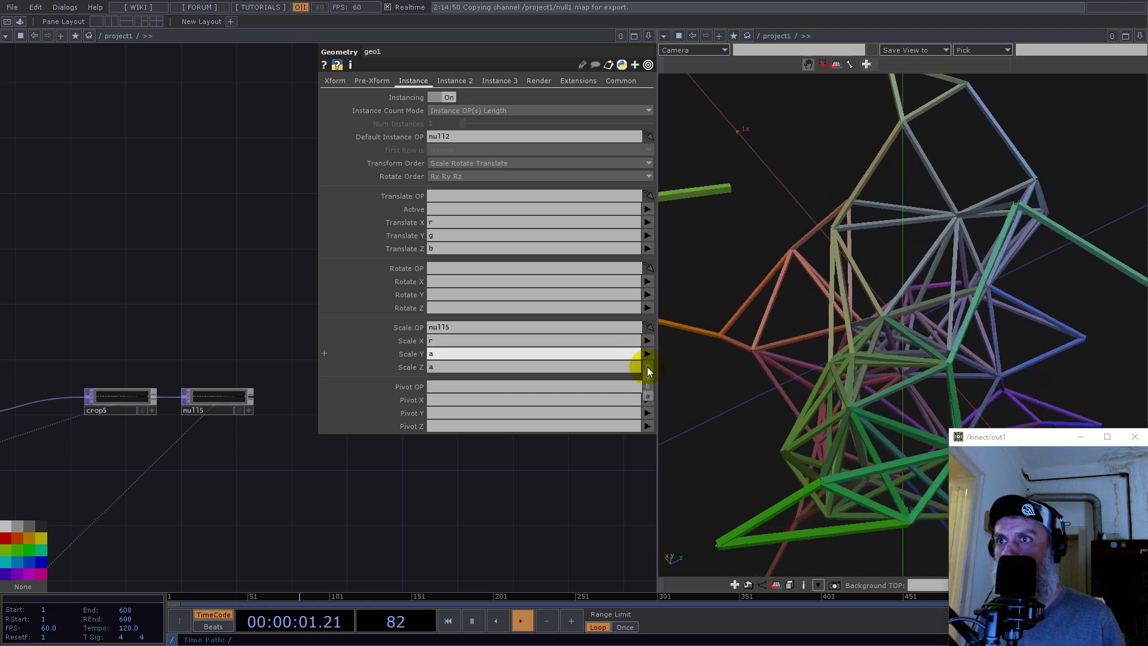
click(647, 367)
click(647, 380)
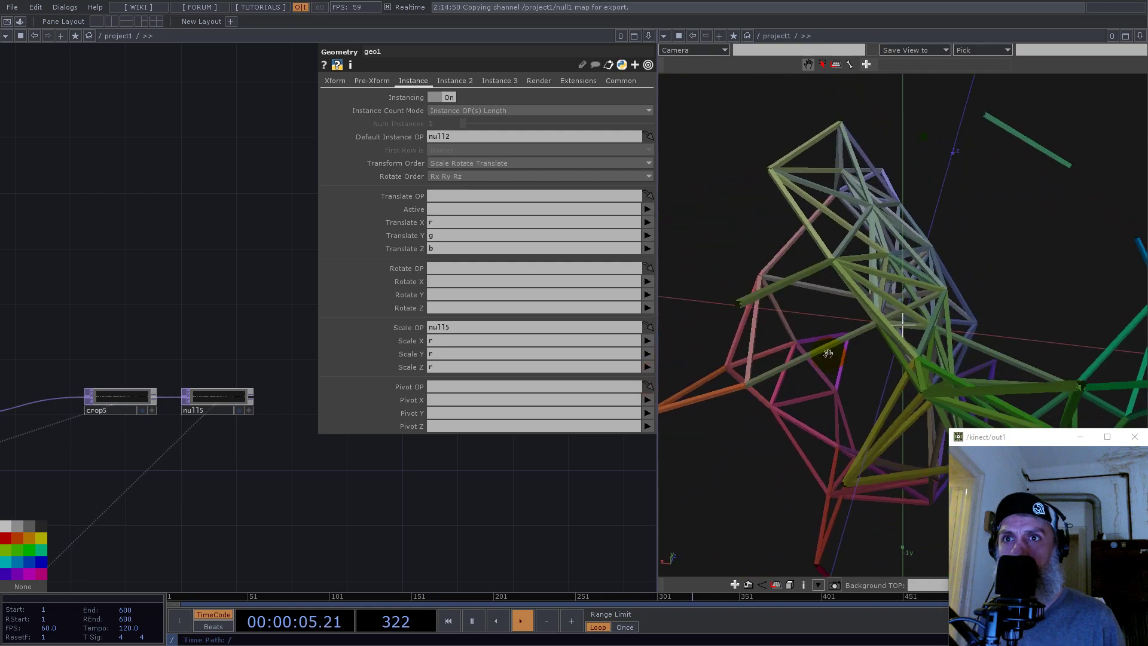
Insert a Math TOP between feedback and crop5, and set its Channel Pre OP to Root
scroll(224, 431, down, 4)
scroll(225, 430, up, 4)
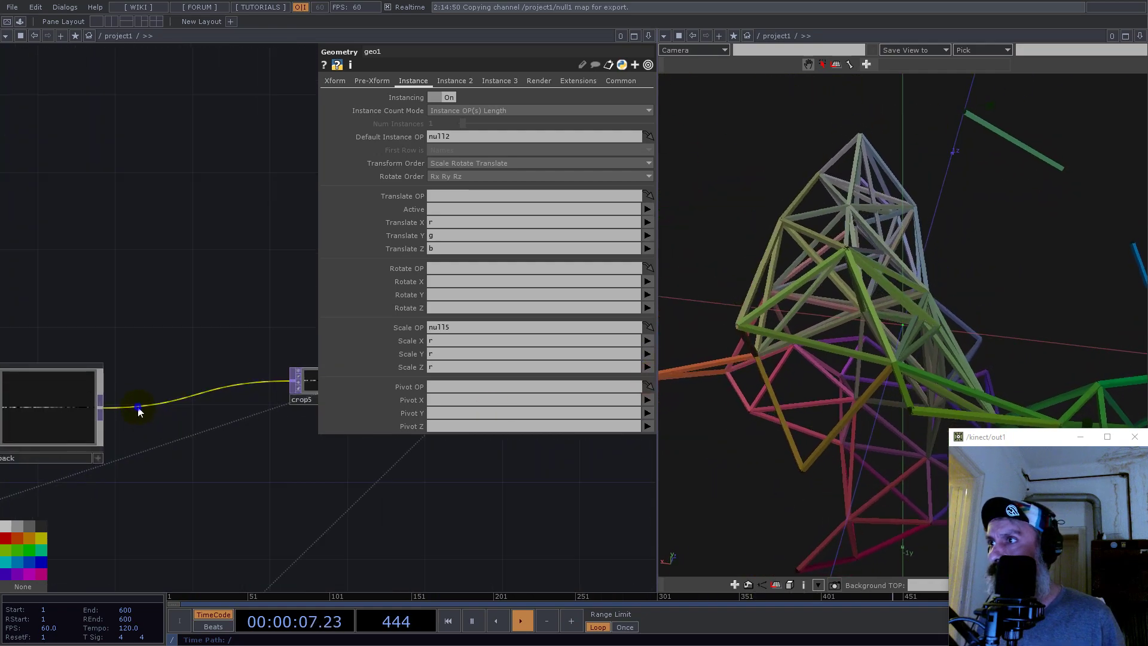
right_click(142, 385)
click(153, 396)
text(math)
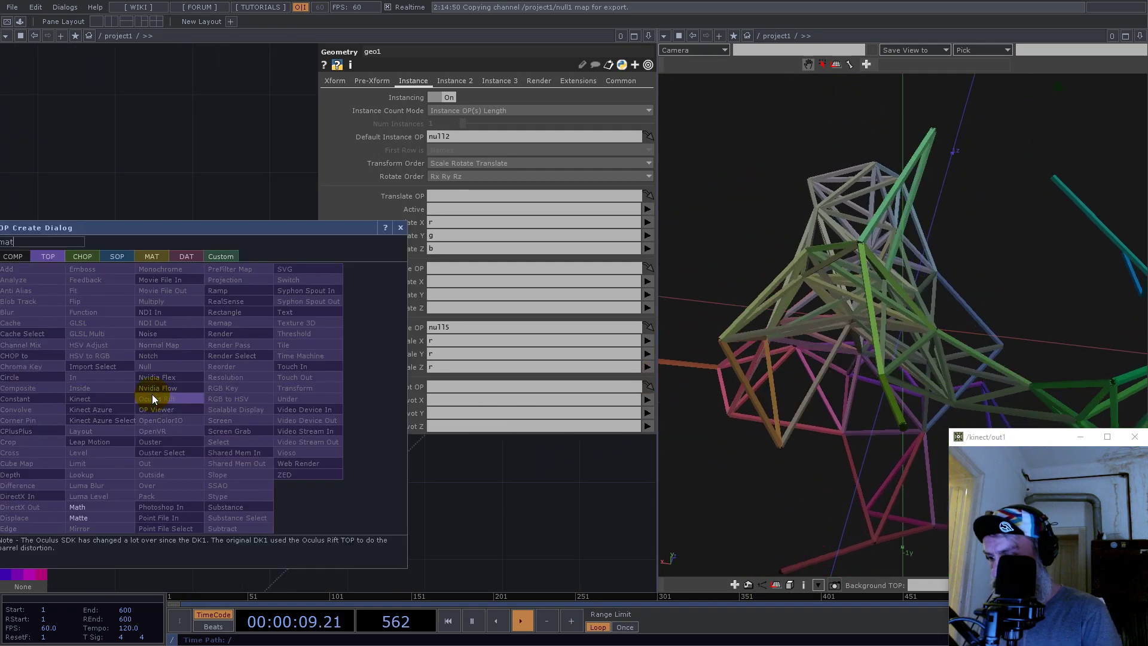
key(Return)
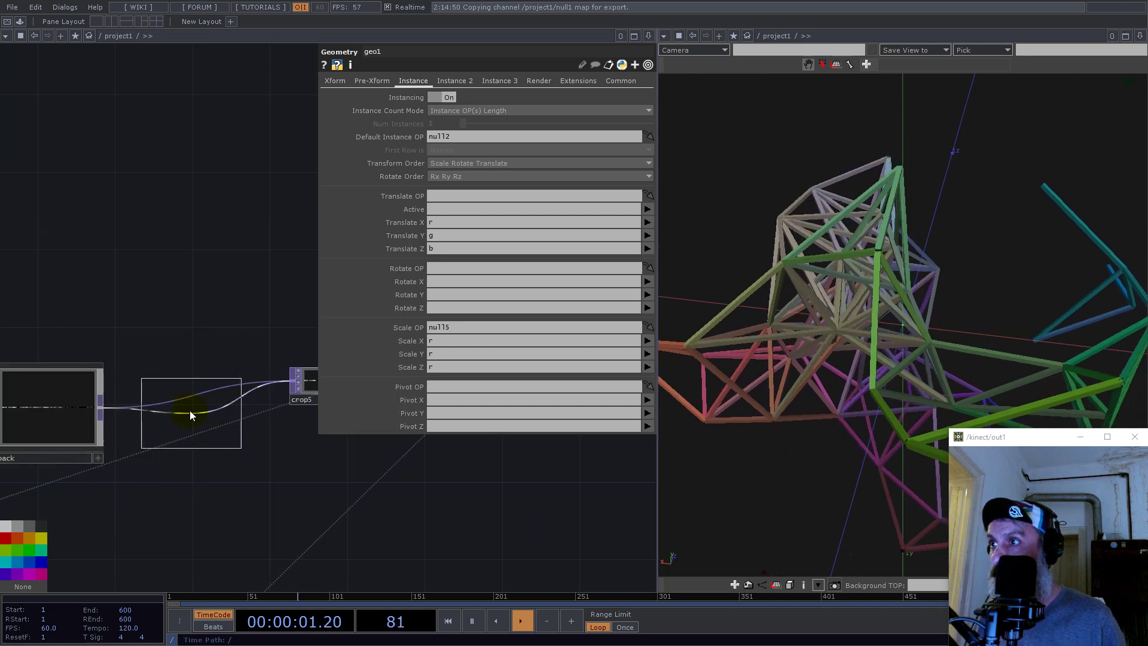
click(189, 422)
drag(189, 422, 208, 402)
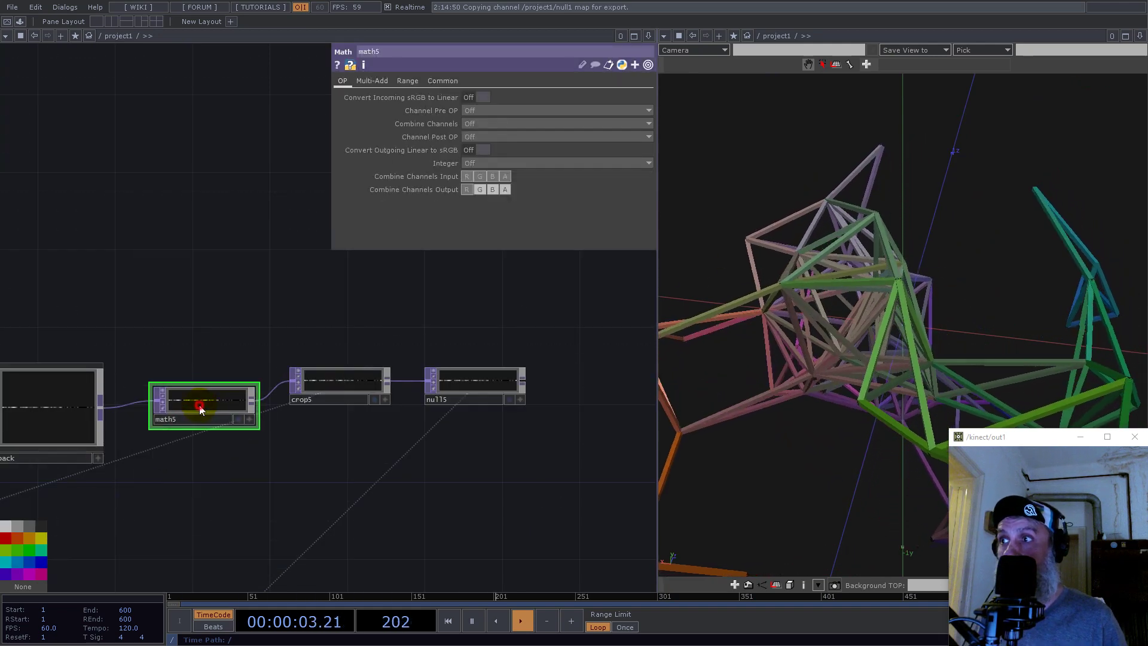
click(476, 110)
click(476, 154)
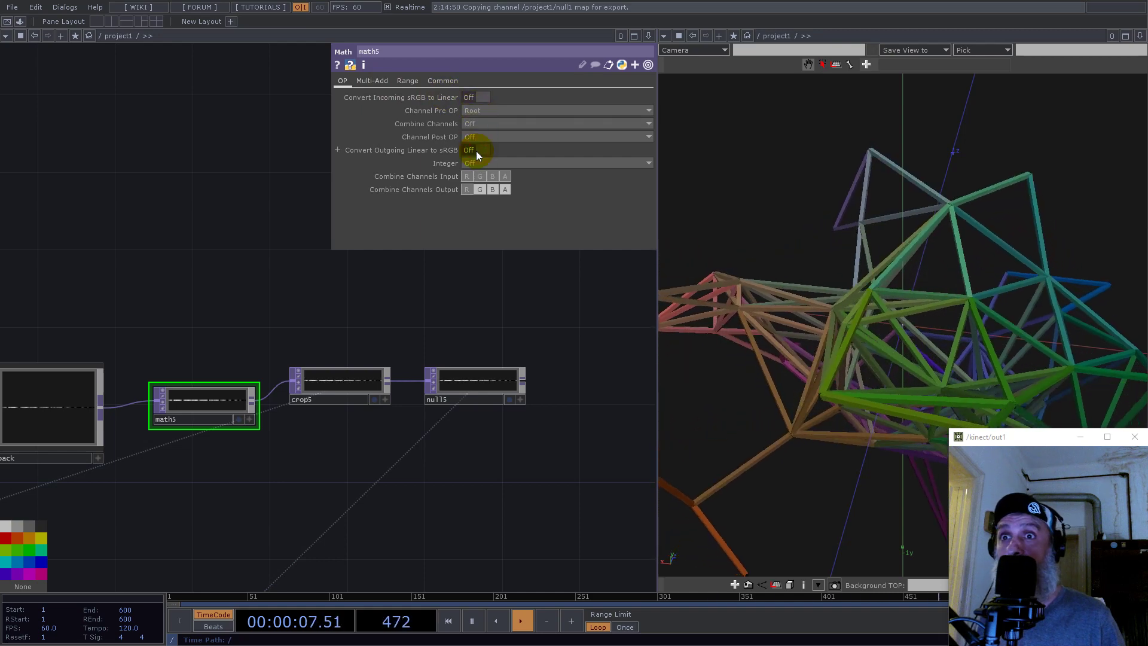
Set math5's Multiply to 10 and move math5, crop5 and null5 away from feedback to make room
click(377, 81)
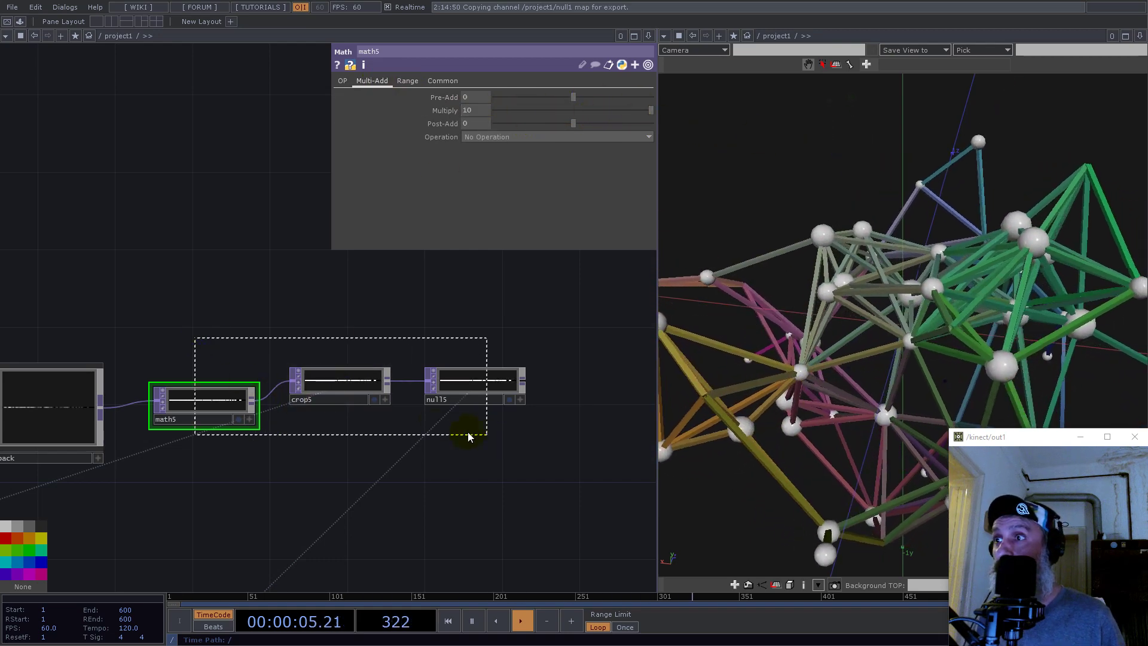
drag(192, 400, 348, 399)
drag(174, 315, 499, 303)
right_click(450, 395)
click(450, 396)
click(407, 342)
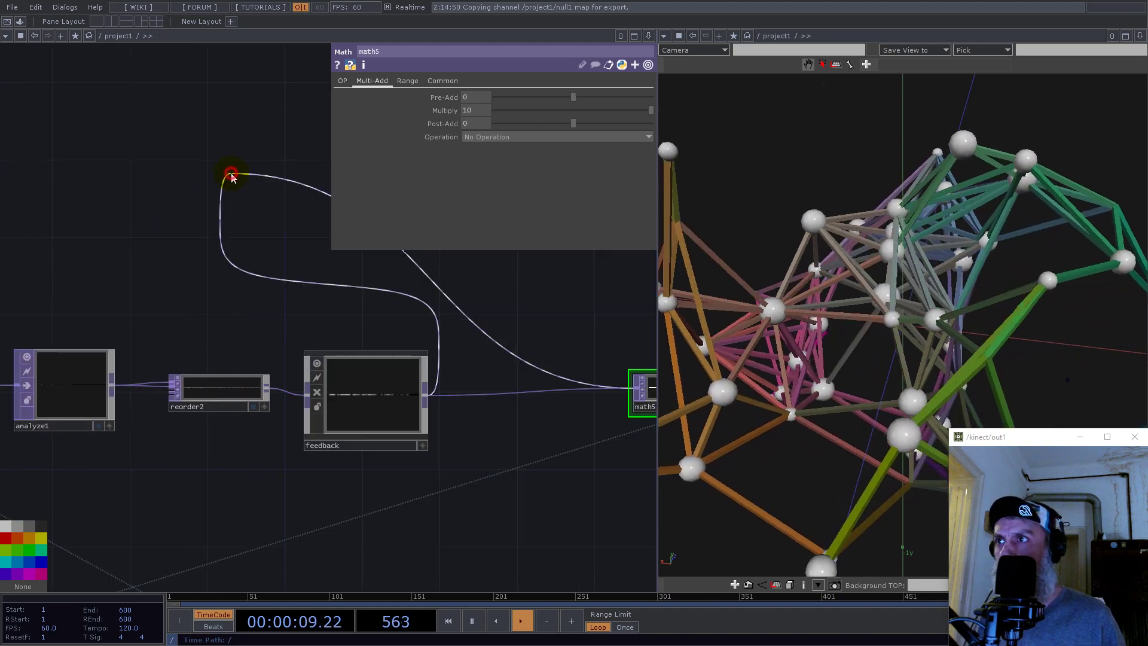
Add a second Math TOP branching from feedback's output and place it above the gap before math5
click(427, 397)
text(math)
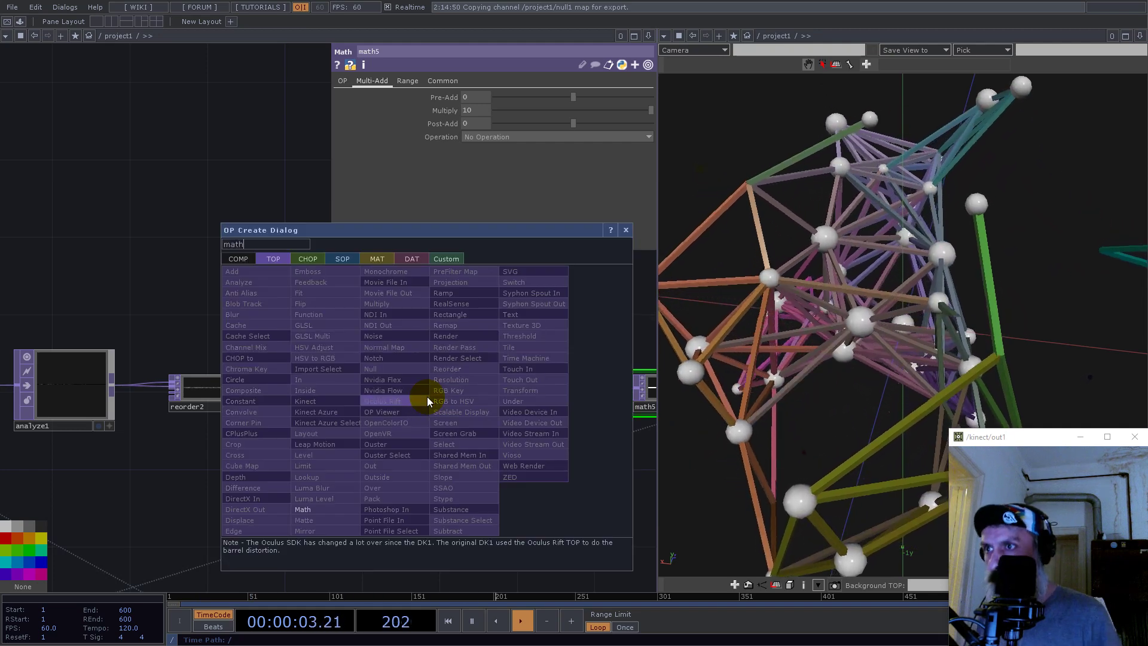
click(317, 509)
click(522, 351)
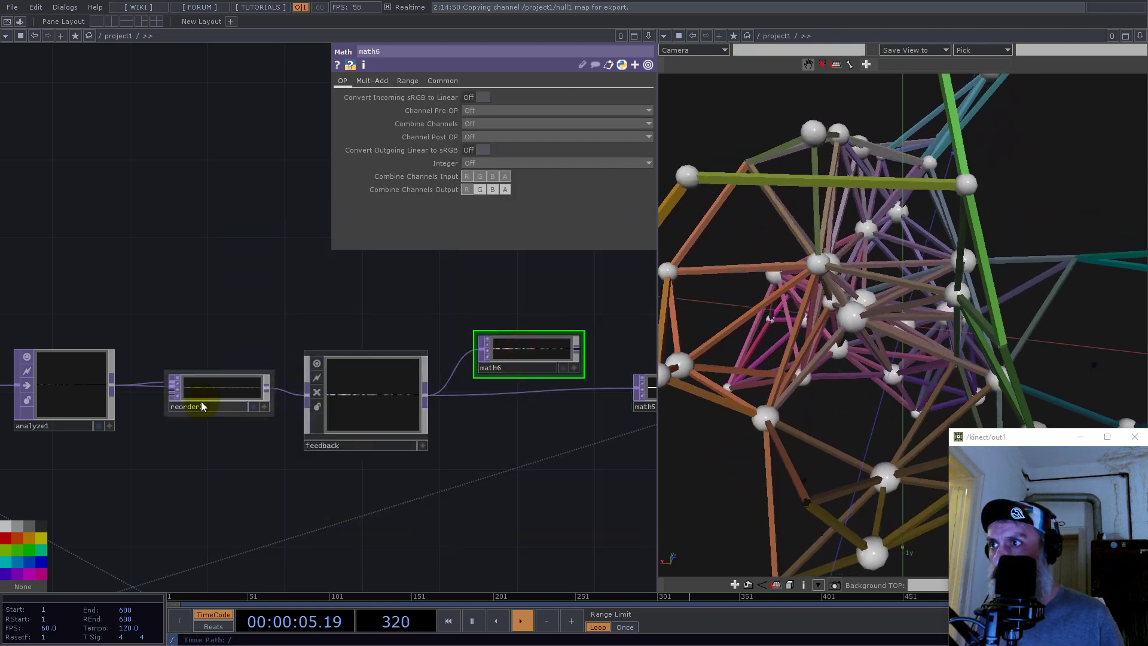
drag(108, 285, 188, 312)
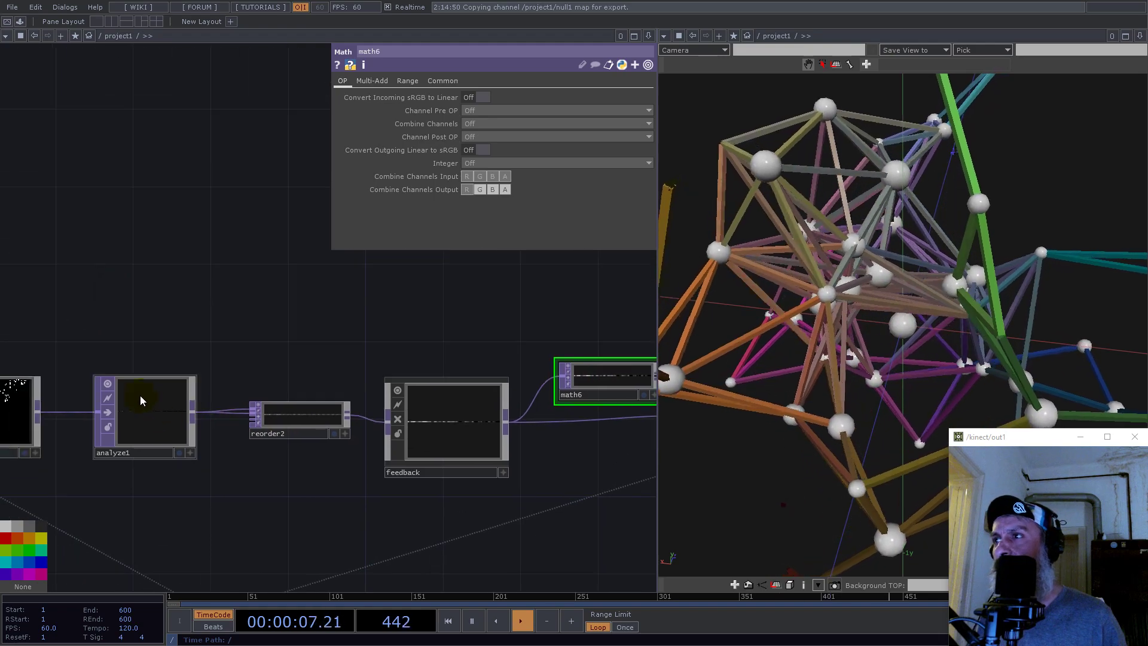
drag(548, 357, 198, 331)
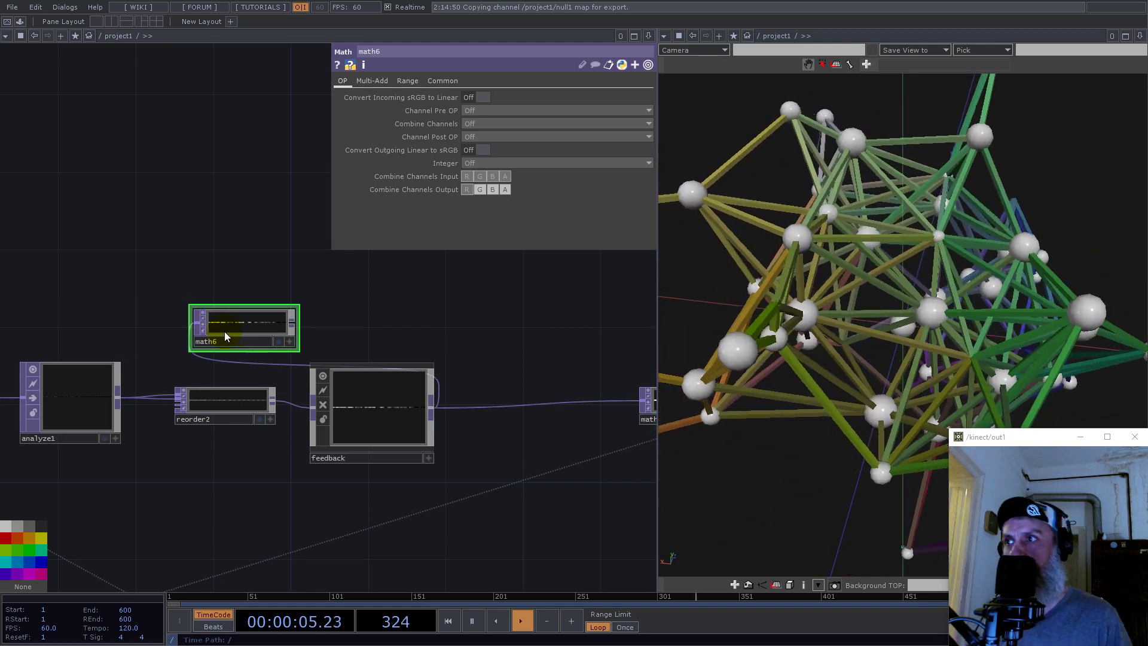
drag(247, 323, 496, 314)
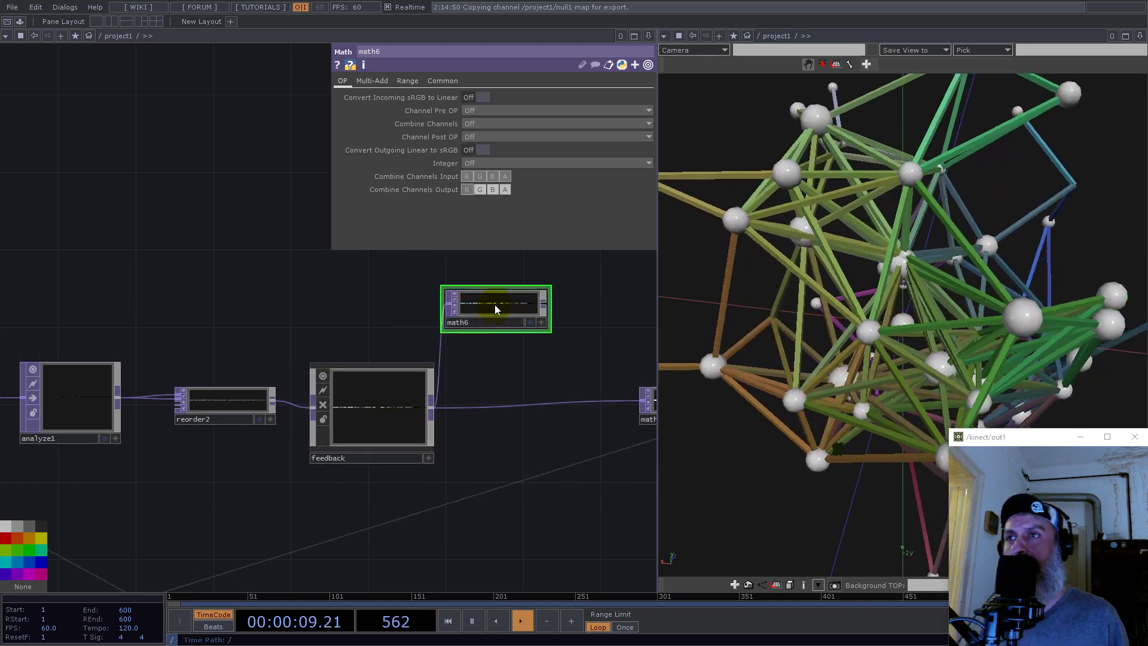
Drive math6's Multiply with the count channel of null1
scroll(466, 404, down, 5)
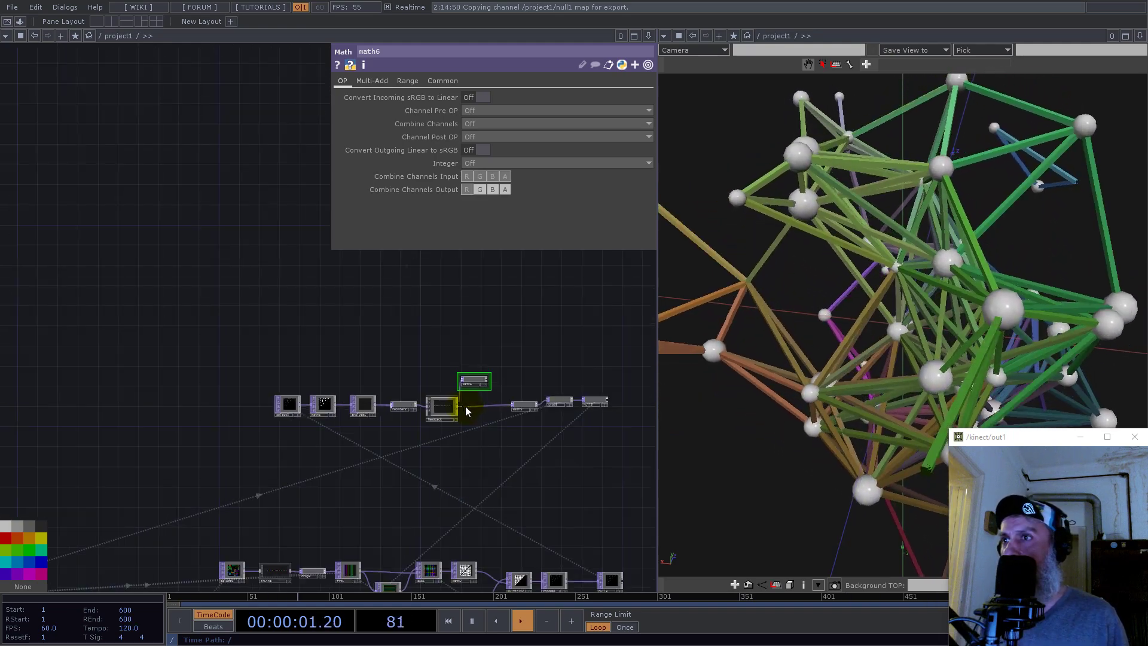
scroll(190, 341, down, 5)
drag(167, 317, 404, 328)
scroll(379, 439, up, 8)
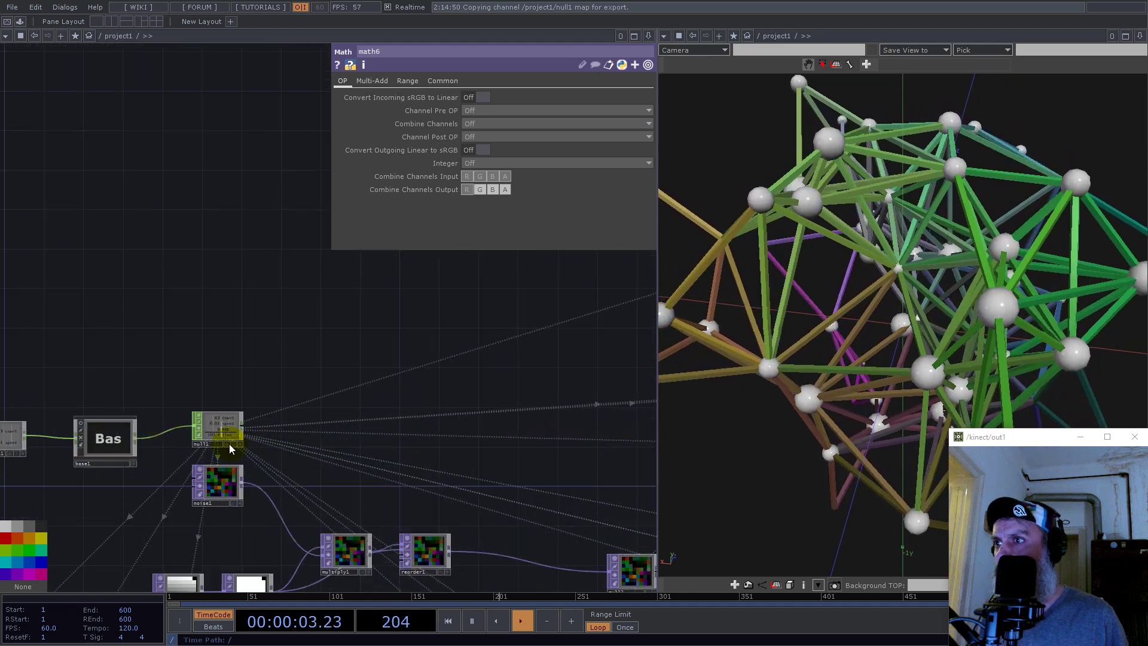
scroll(230, 440, up, 4)
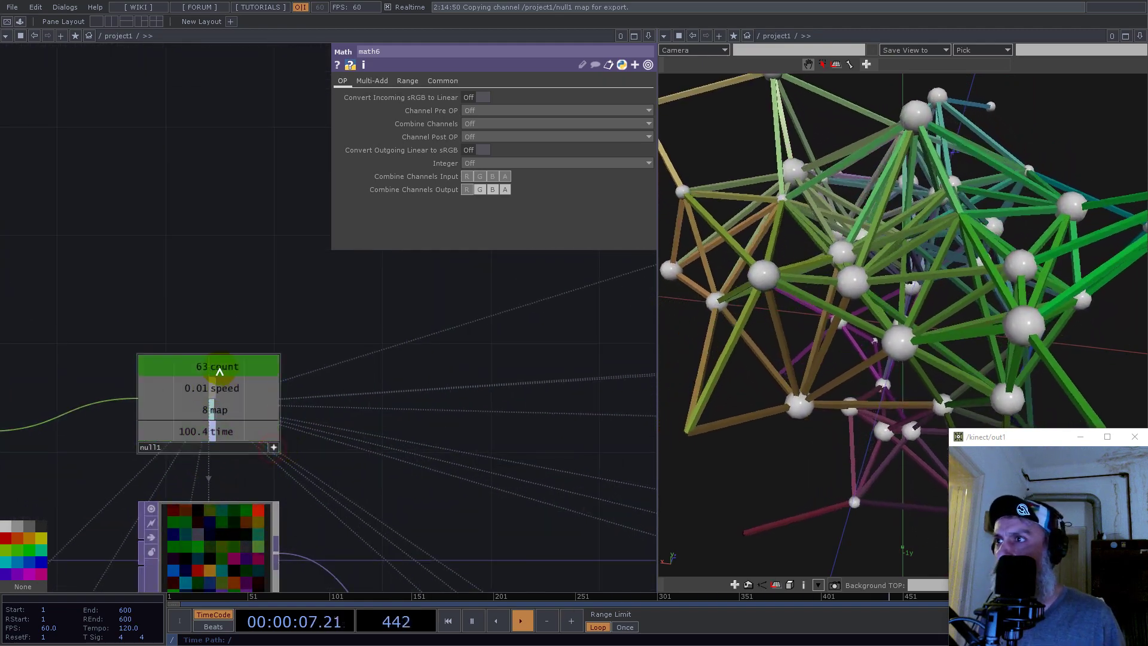
click(374, 81)
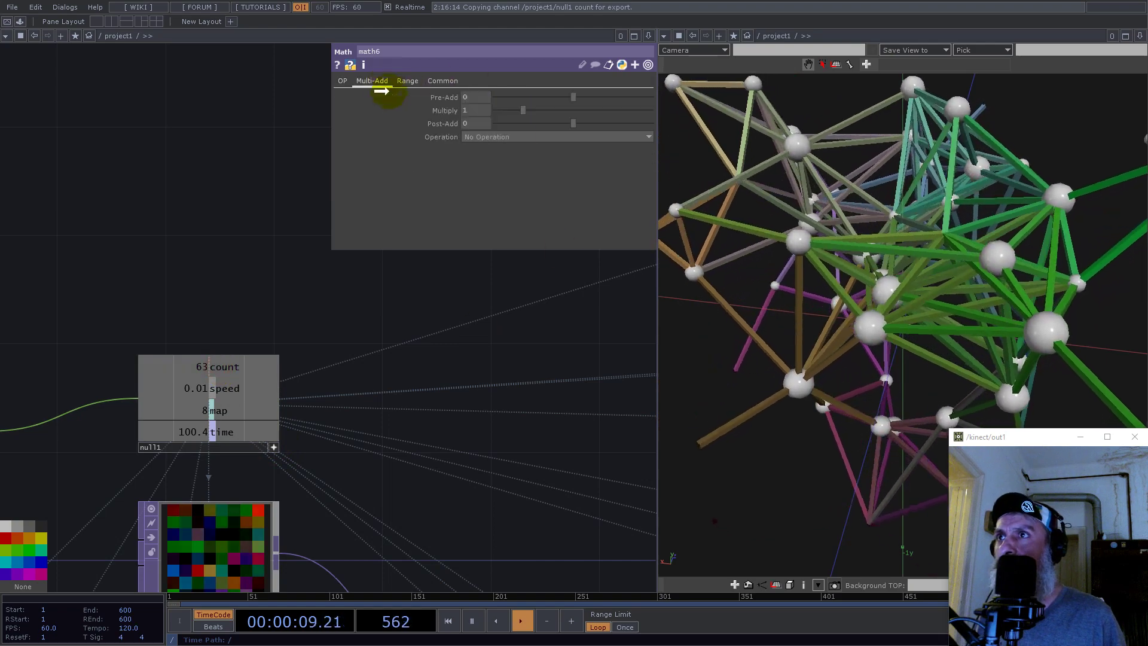
drag(475, 113, 473, 110)
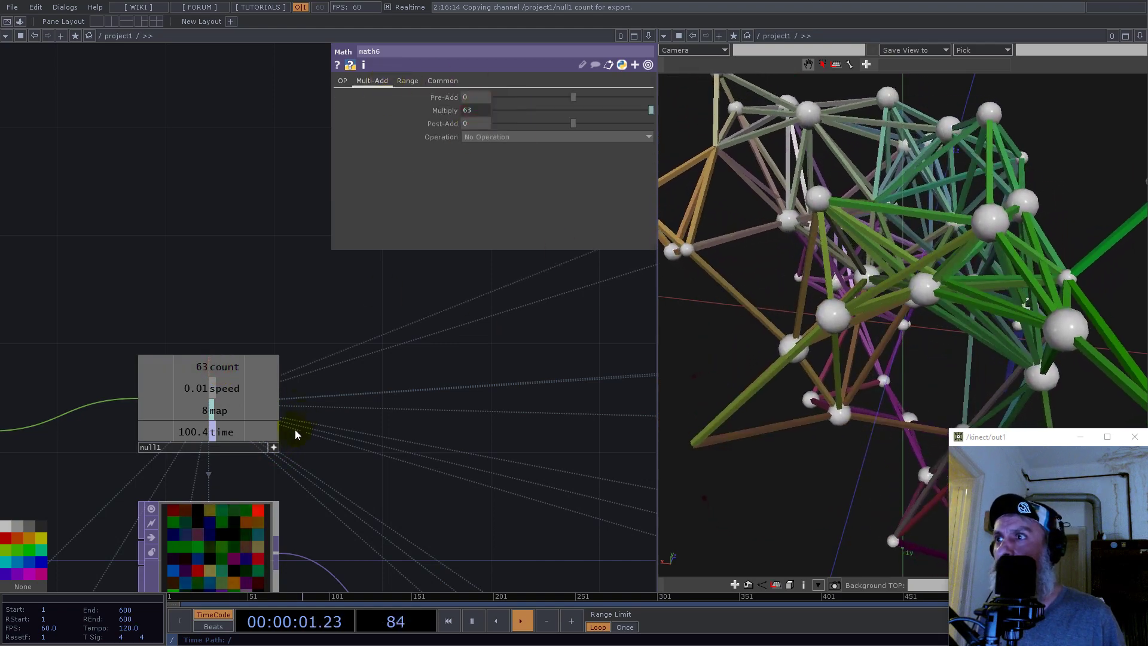
Place math6 directly after feedback, ahead of math5 in the chain
scroll(263, 409, down, 6)
drag(551, 333, 93, 363)
scroll(411, 420, up, 6)
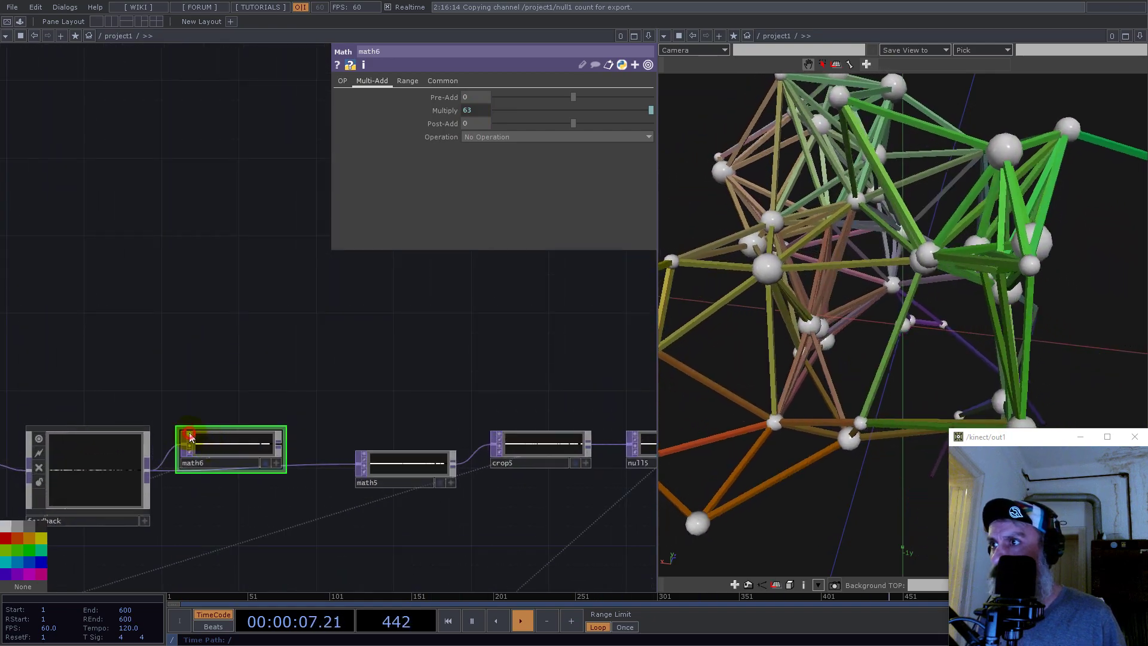
drag(403, 371, 198, 364)
right_drag(183, 332, 554, 515)
drag(188, 449, 381, 487)
Connect math6's output to crop5, move math5 below the wire and rewire math5's input from feedback to math6
click(362, 481)
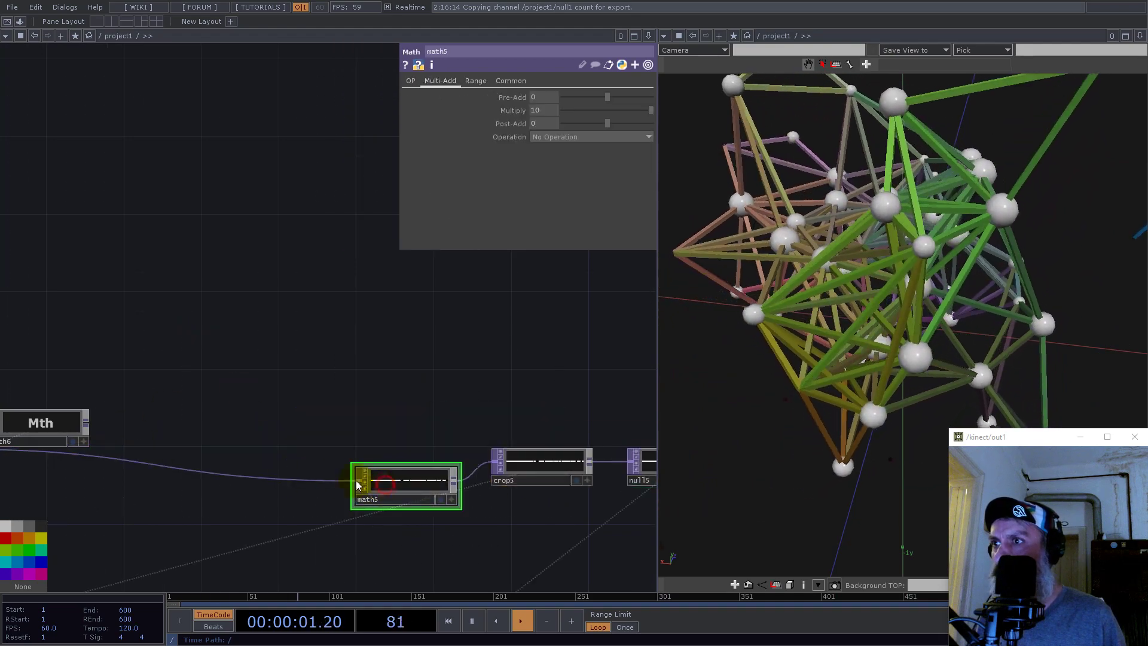
drag(451, 463, 494, 461)
drag(420, 482, 403, 556)
drag(231, 353, 379, 233)
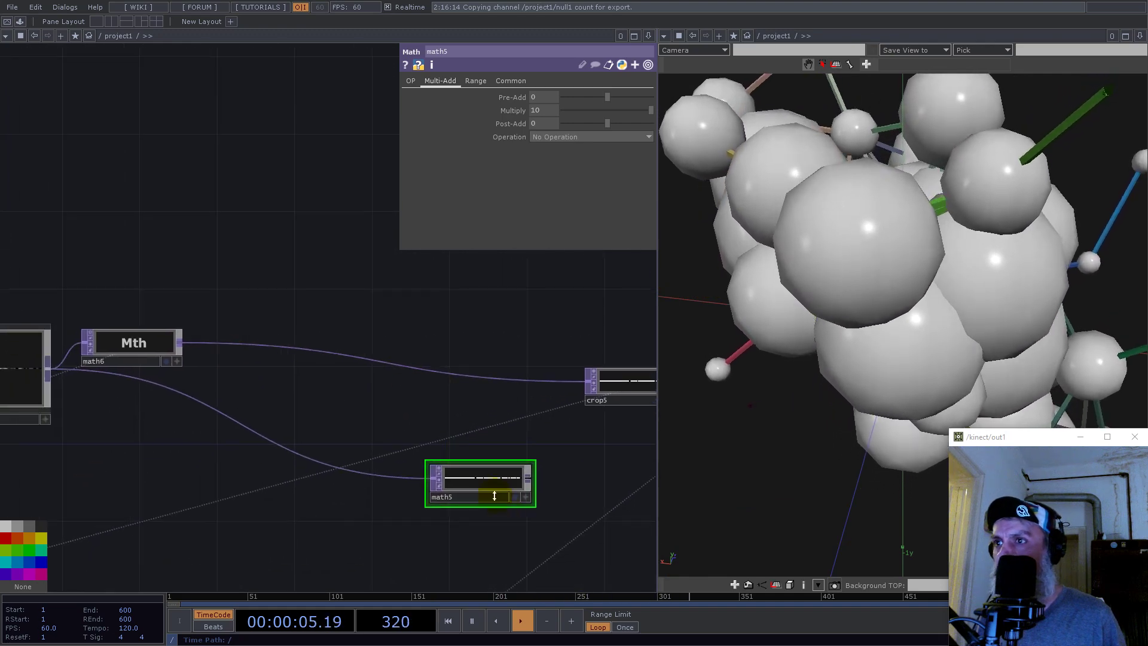
drag(467, 487, 389, 467)
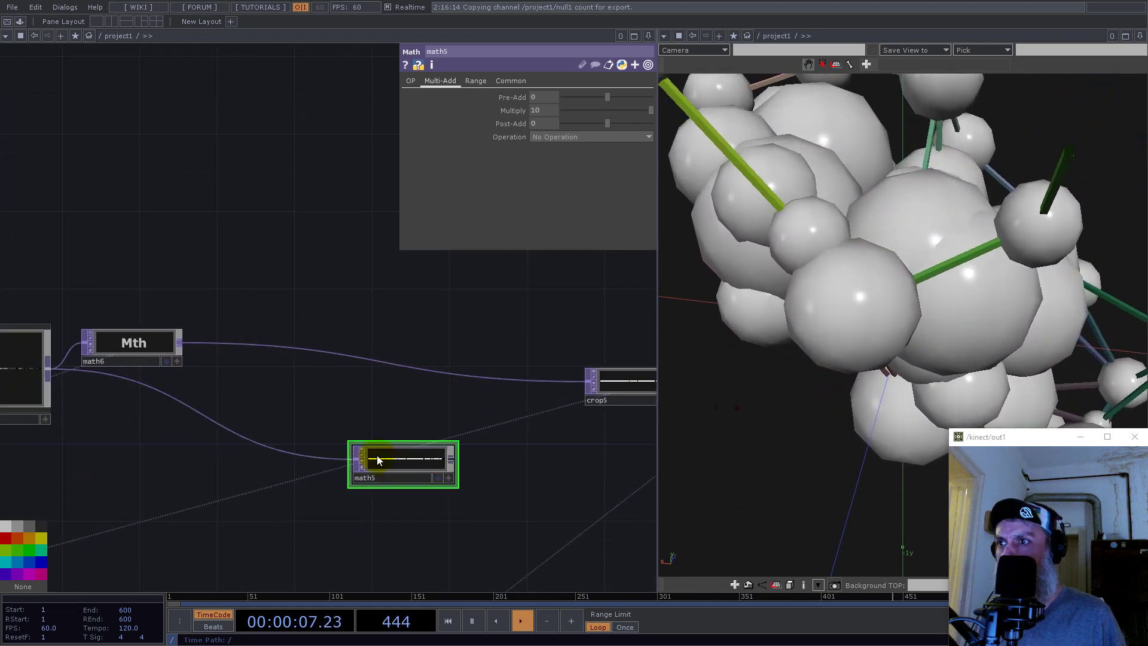
click(302, 457)
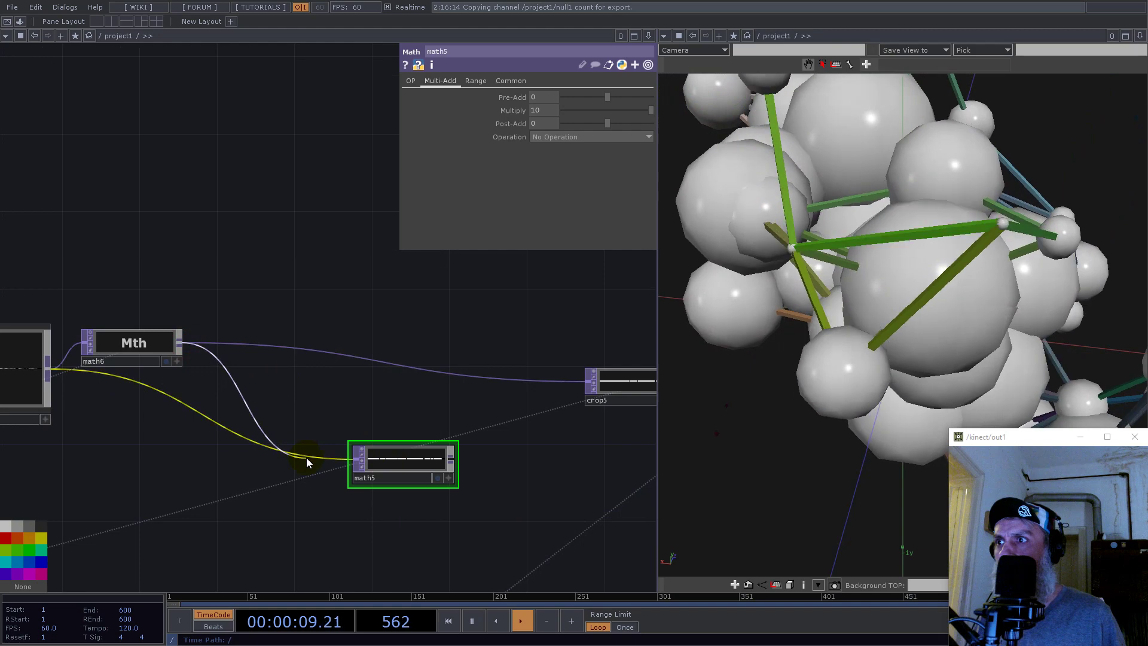
key(Delete)
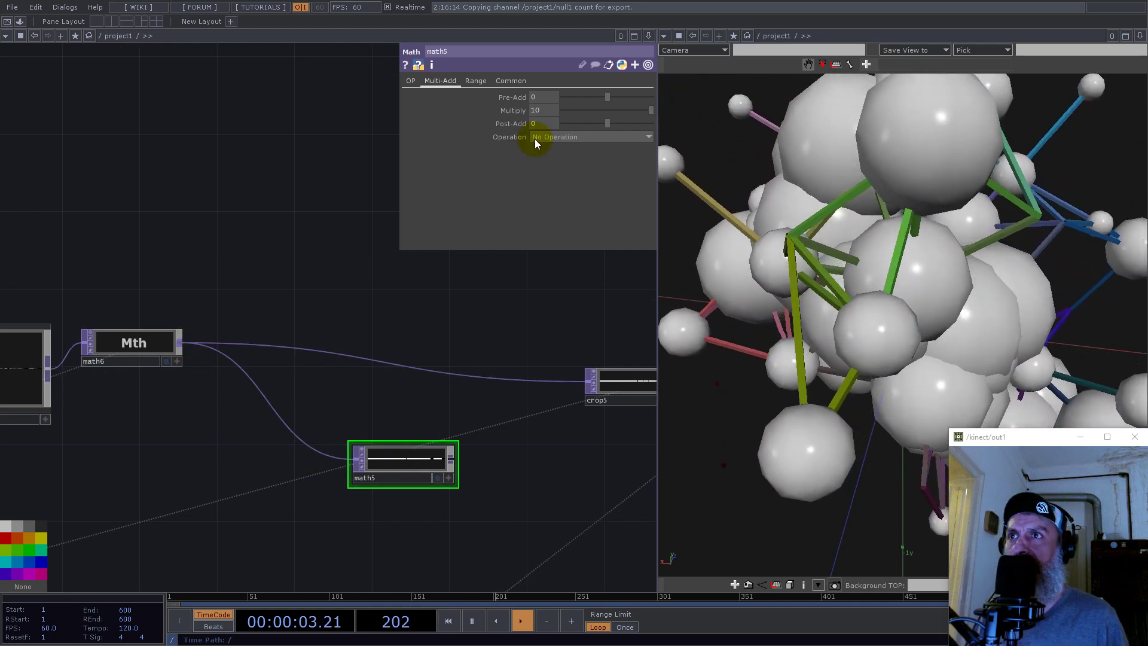
Set math5's Multiply to 1 and wire it between math6 and crop5, aligned with the chain
text(1)
key(Return)
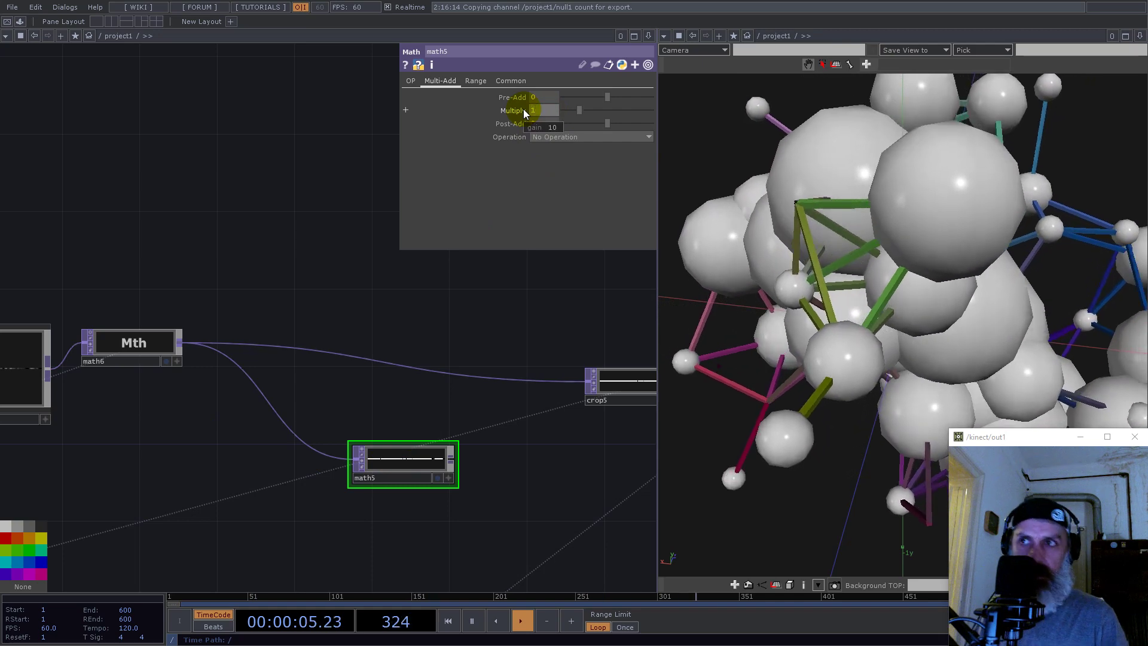
drag(453, 458, 587, 381)
drag(427, 466, 399, 384)
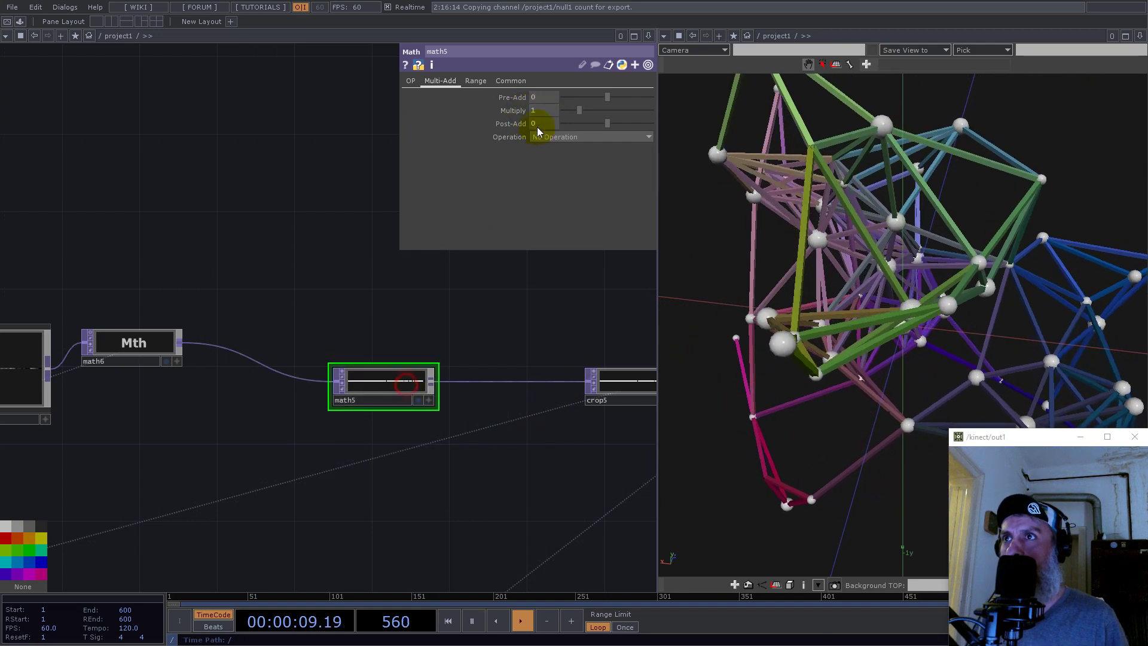
Raise math5's Multiply to 3.47 and change its Channel Pre OP to Square
click(412, 80)
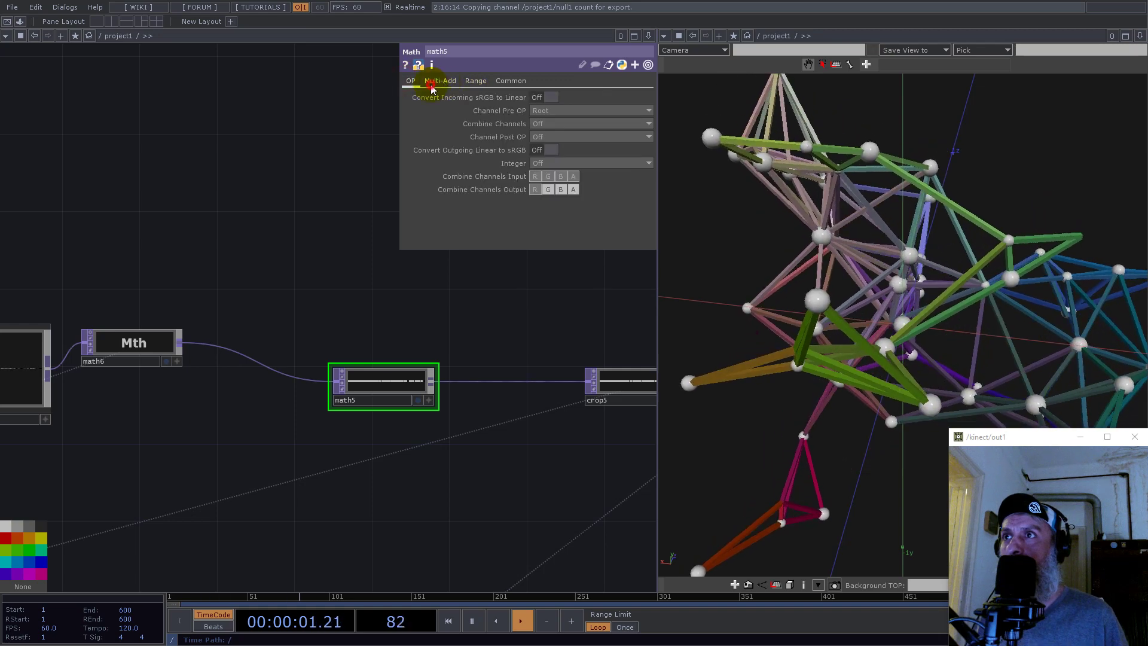
click(444, 81)
drag(562, 112, 602, 109)
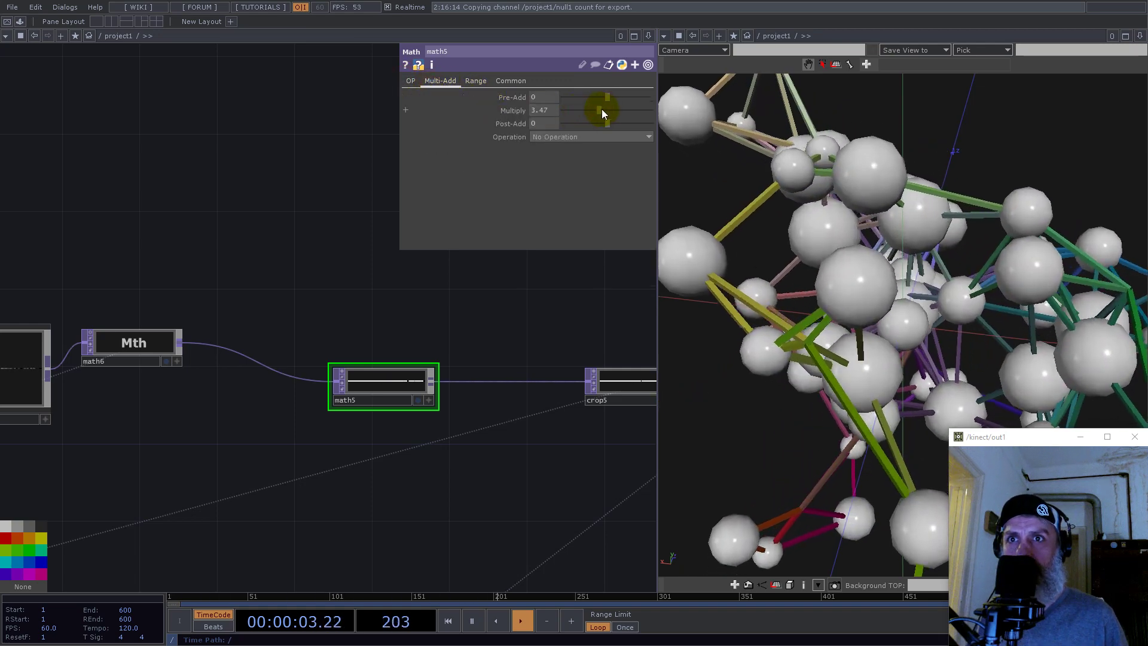
click(411, 81)
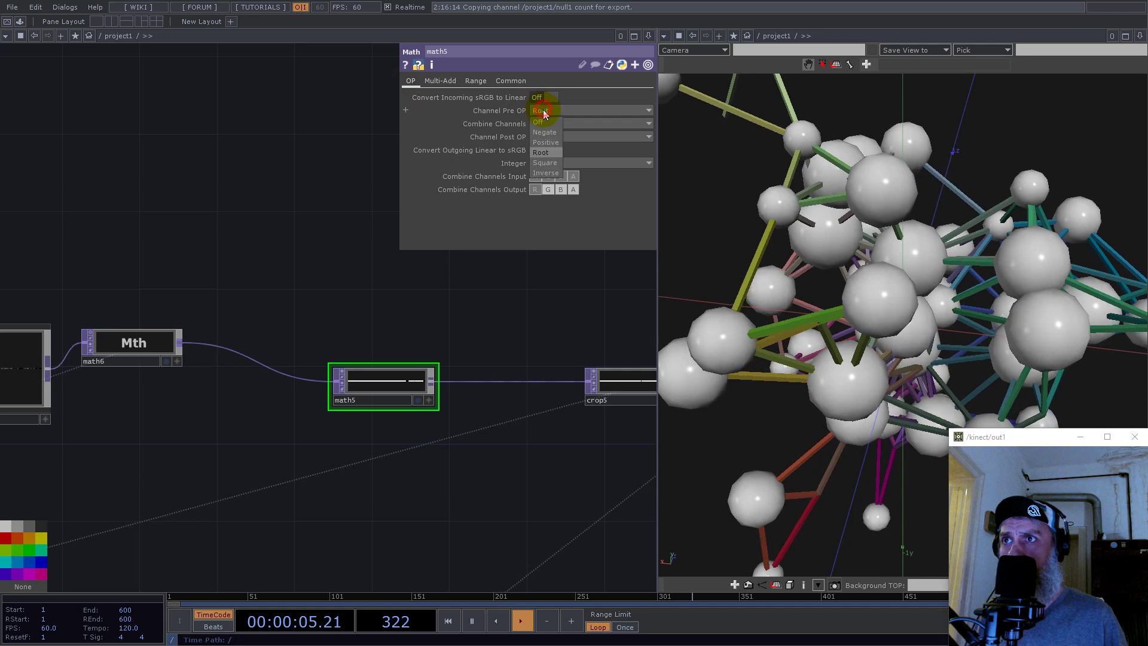
click(543, 110)
click(545, 163)
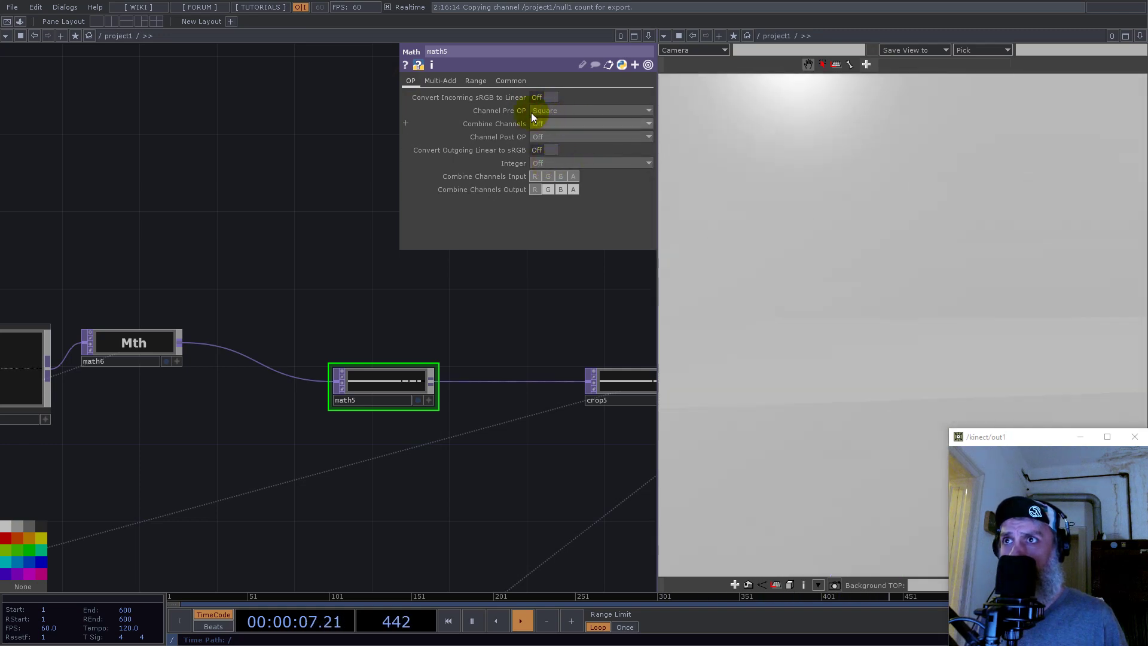
Reduce math5's Multiply, trying 0.001 and 0.0062 before settling on 0.01
click(441, 80)
drag(596, 114, 572, 112)
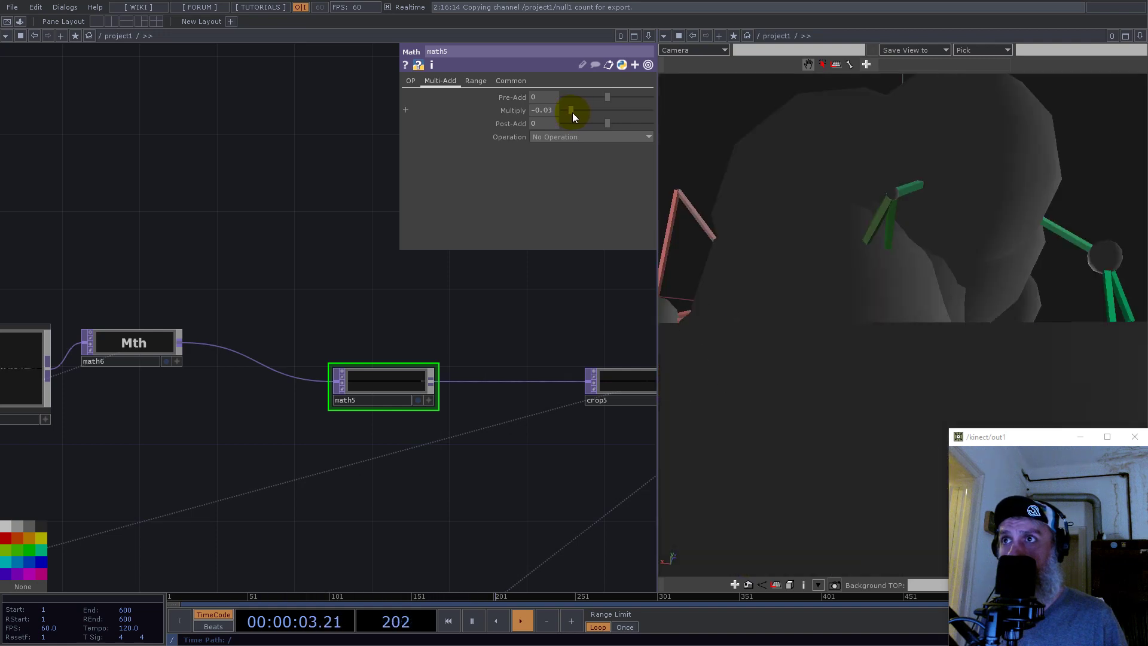
drag(552, 113, 414, 102)
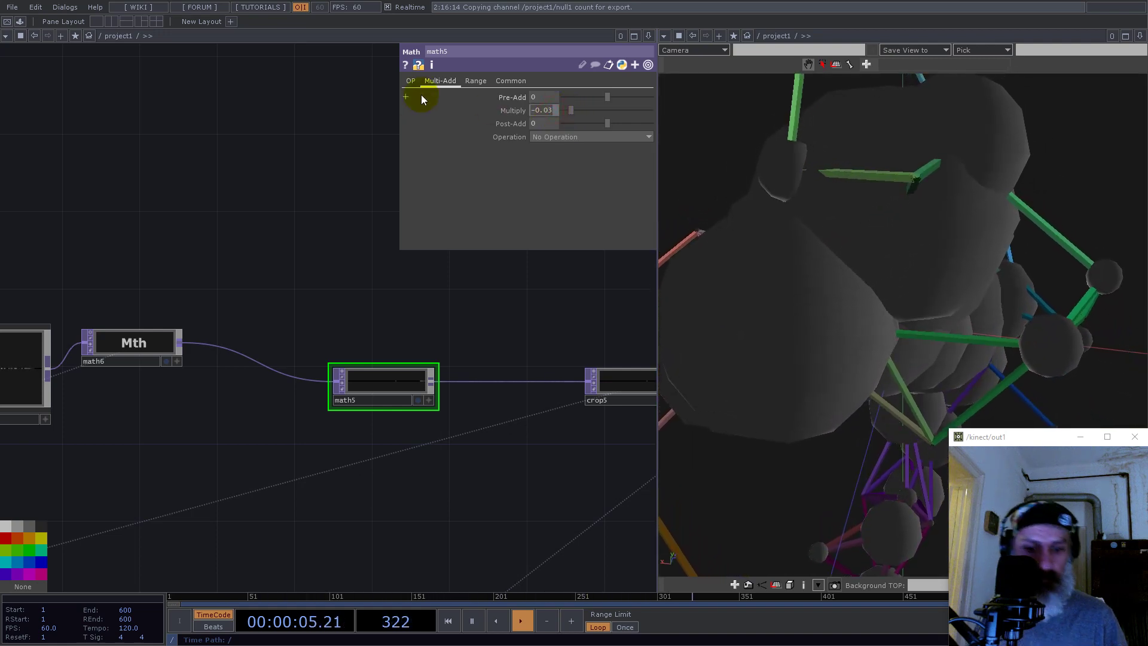
text(0.001)
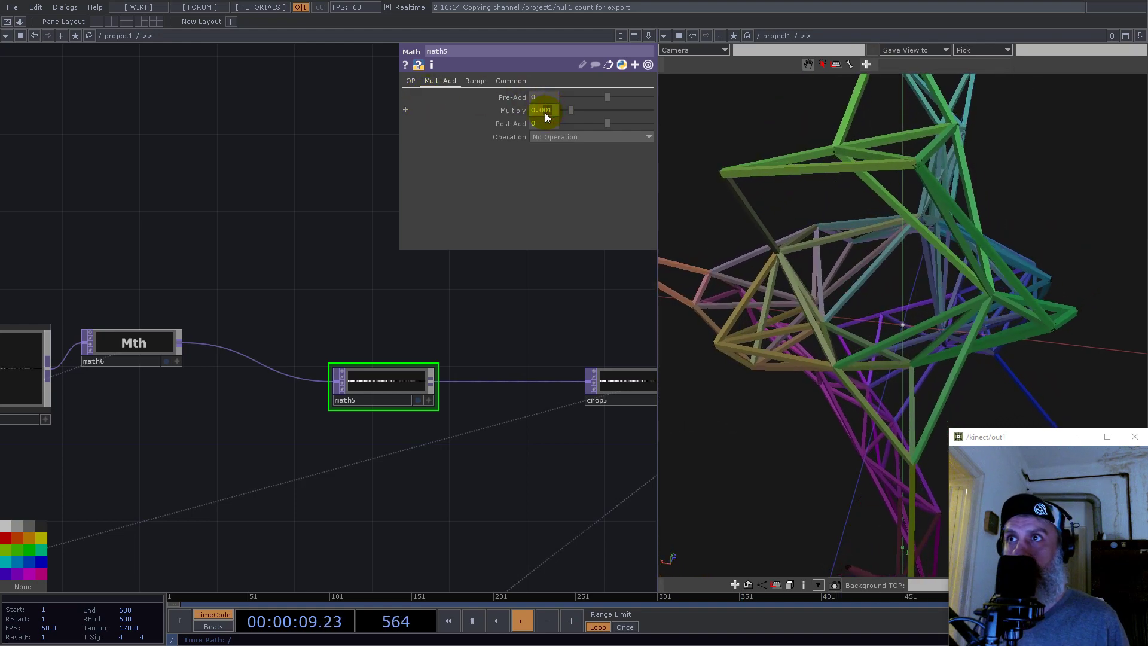
text(062)
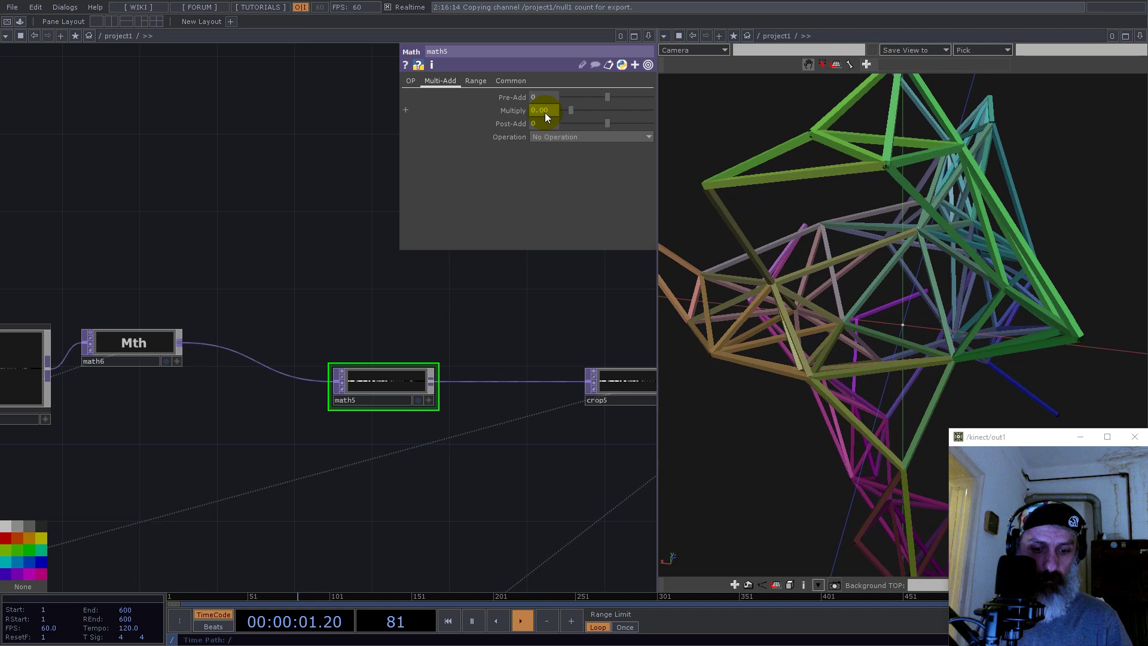
key(Return)
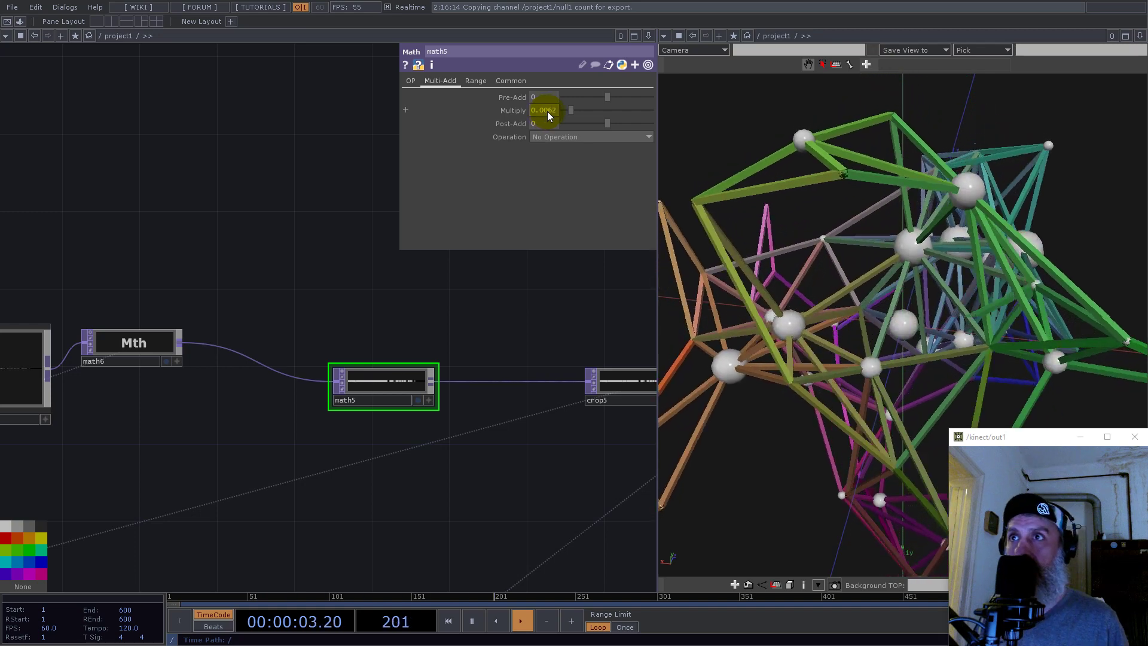
drag(544, 112, 559, 112)
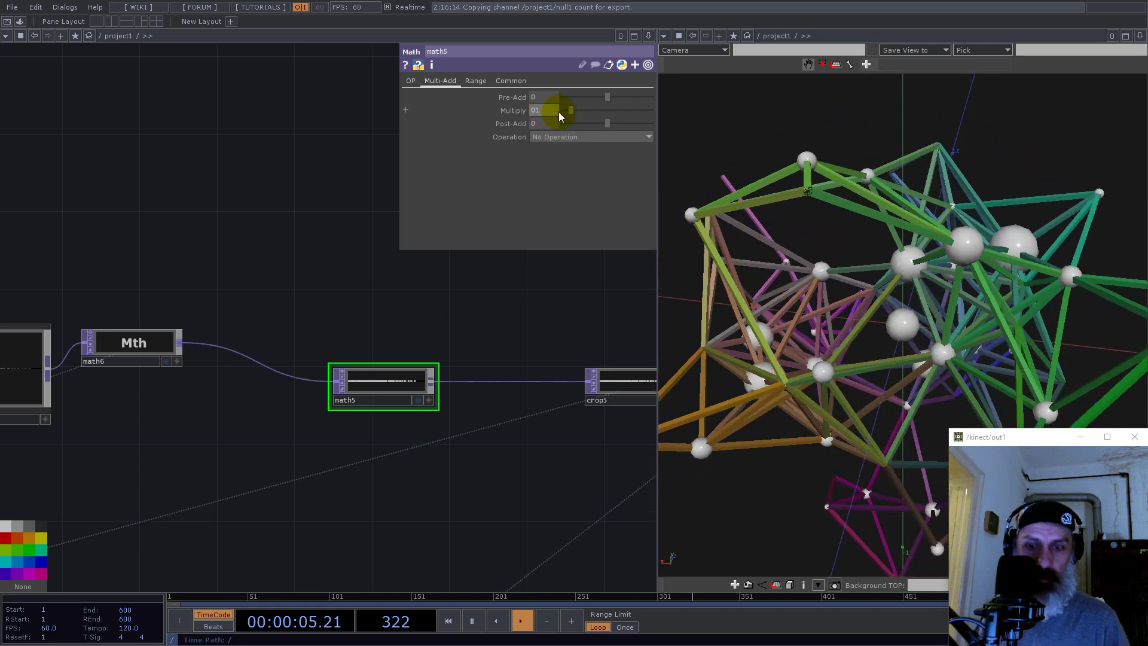
text(0.01)
key(Return)
drag(900, 321, 1042, 327)
Set sphere1's Frequency to 6 to smooth the instanced spheres
scroll(385, 389, down, 5)
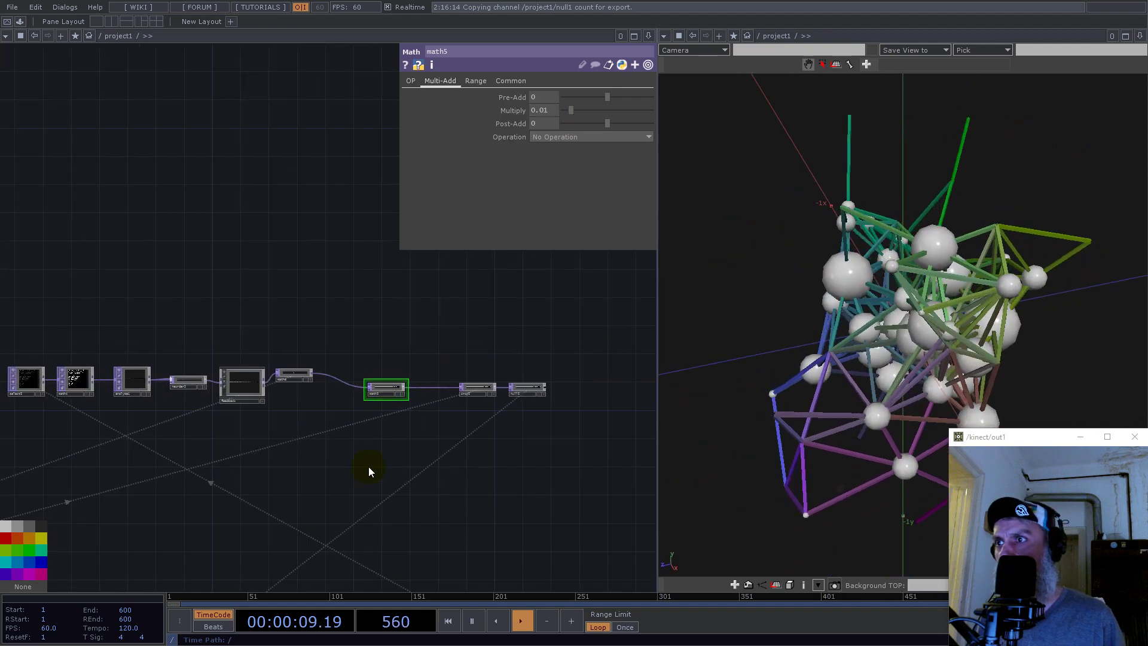
scroll(465, 370, down, 3)
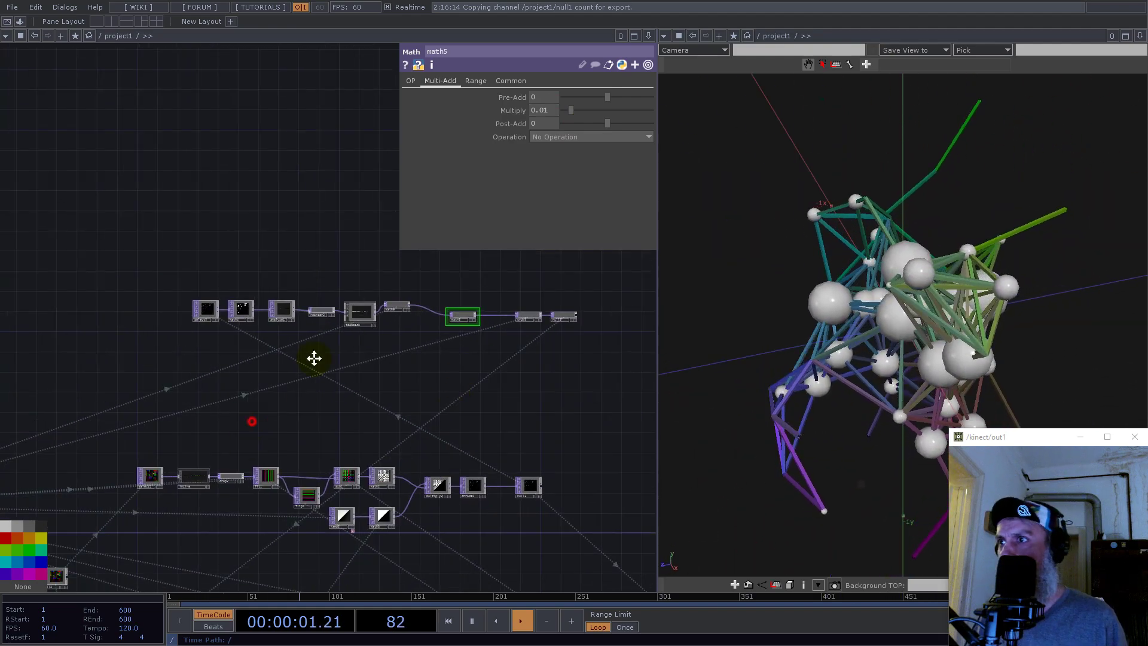
drag(314, 359, 477, 191)
scroll(179, 556, up, 5)
click(122, 482)
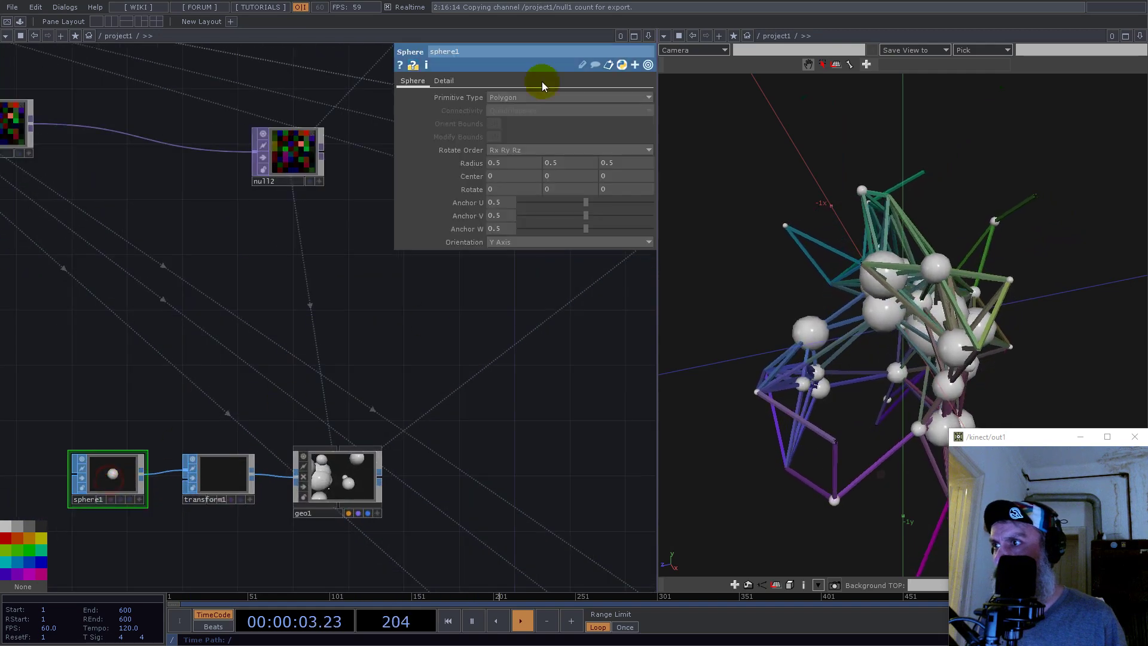
click(444, 80)
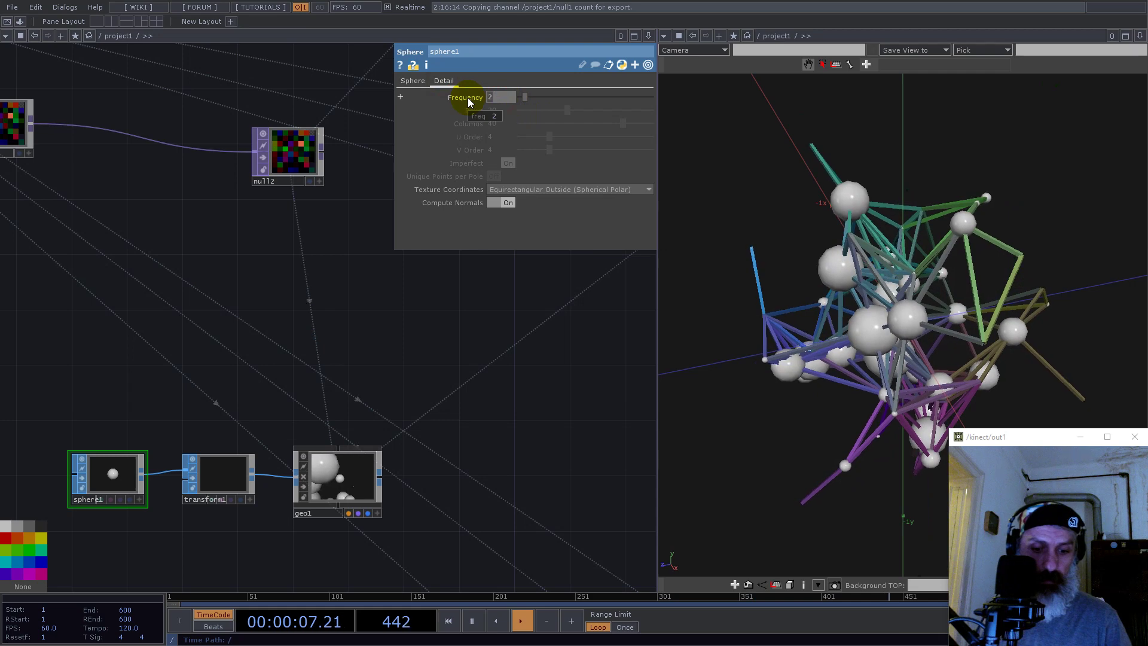
drag(869, 307, 842, 315)
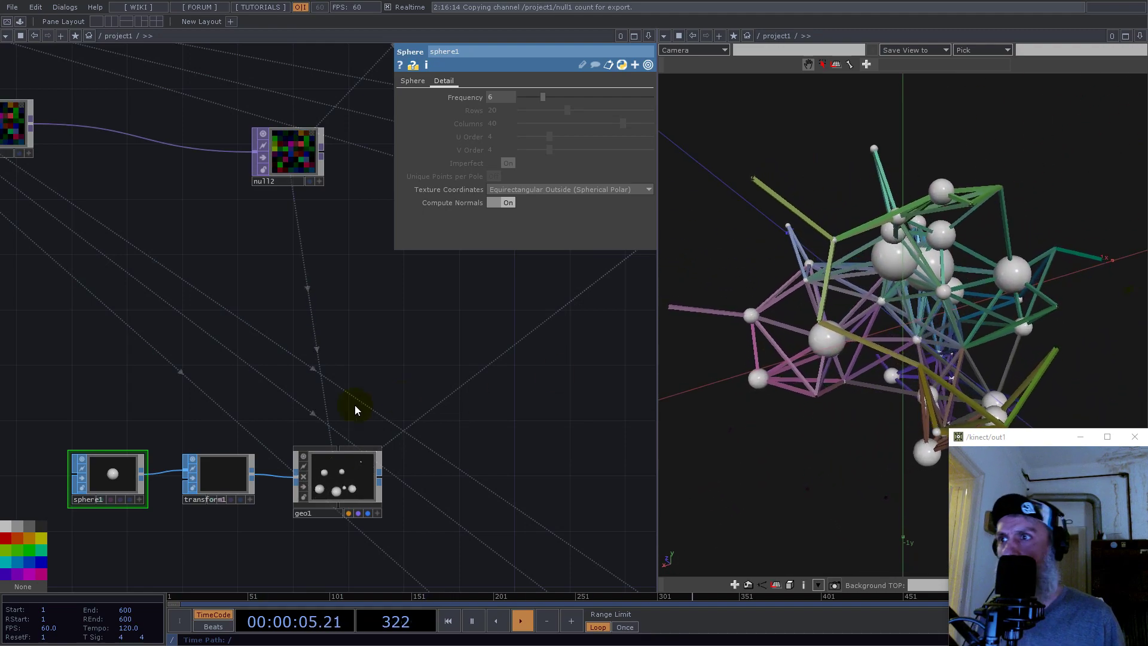
Turn off the node viewer on geo1
scroll(355, 410, down, 5)
scroll(359, 419, up, 10)
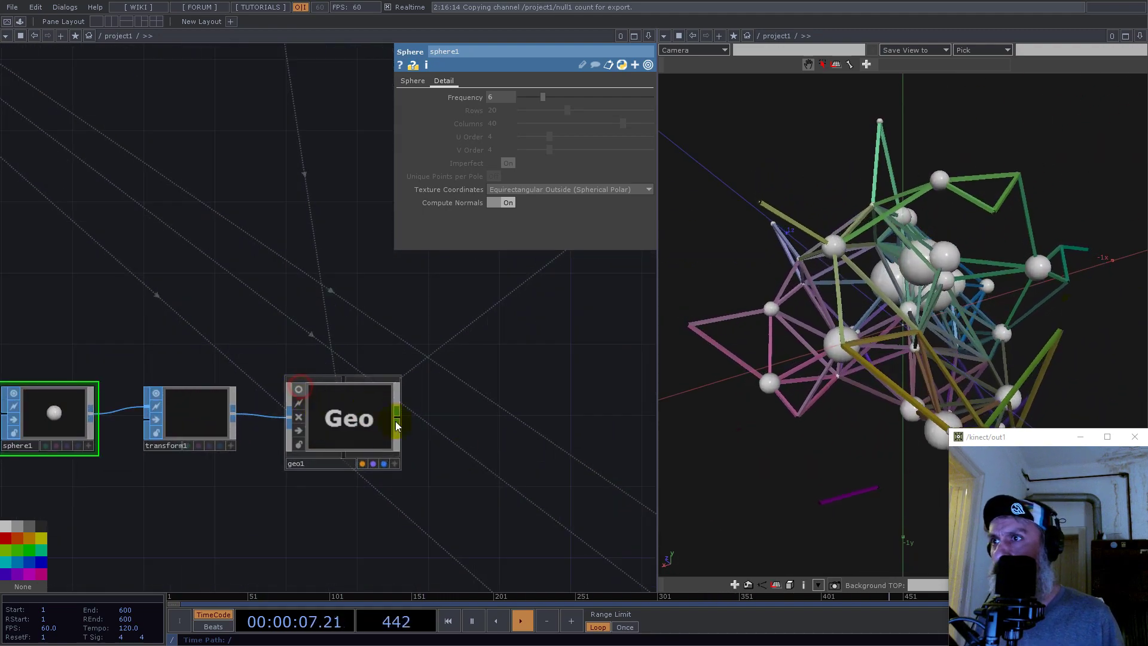
drag(856, 290, 981, 280)
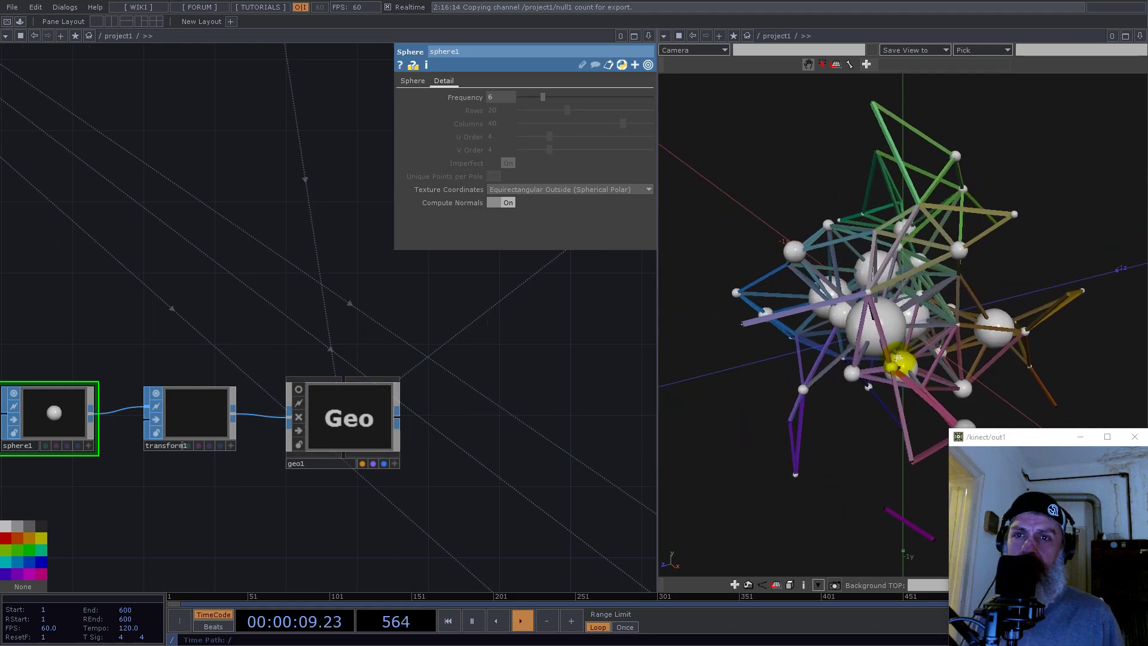
Add a Select TOP above the sphere1 chain and set null2 as its source TOP
scroll(338, 469, down, 5)
scroll(443, 466, up, 8)
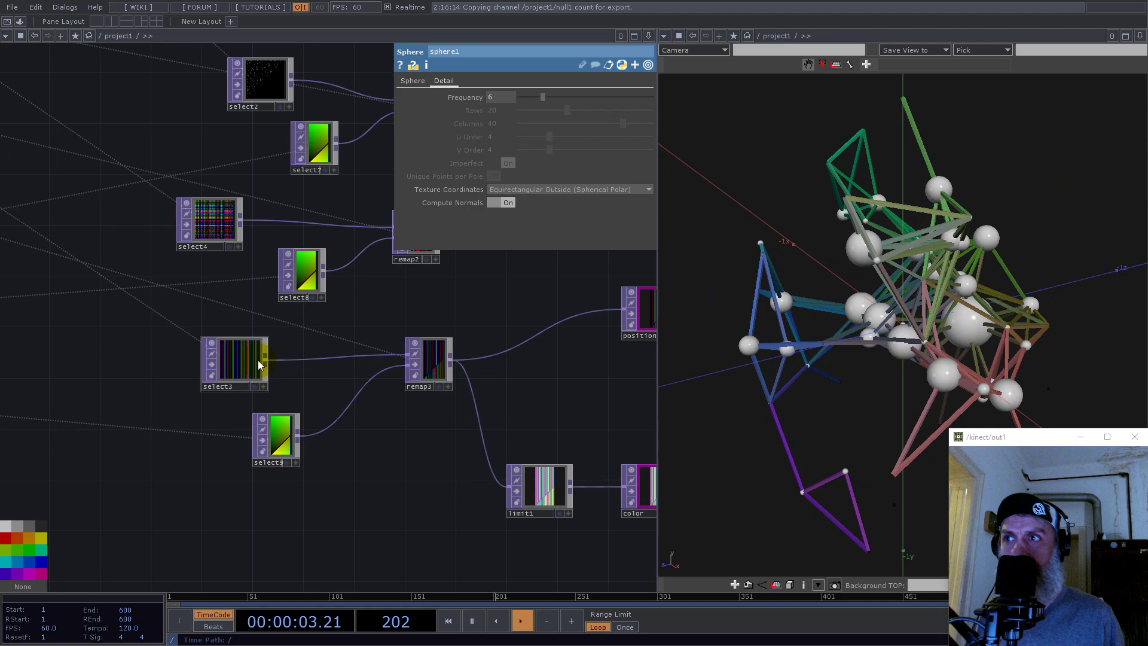
scroll(509, 471, down, 6)
scroll(518, 419, up, 8)
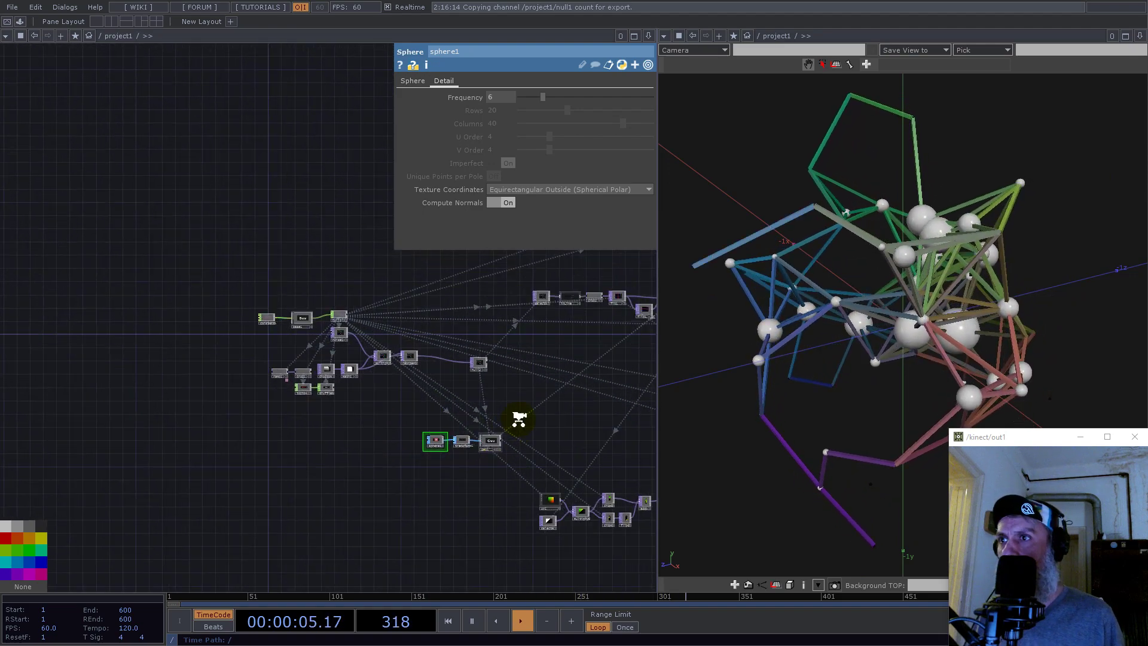
drag(453, 369, 433, 422)
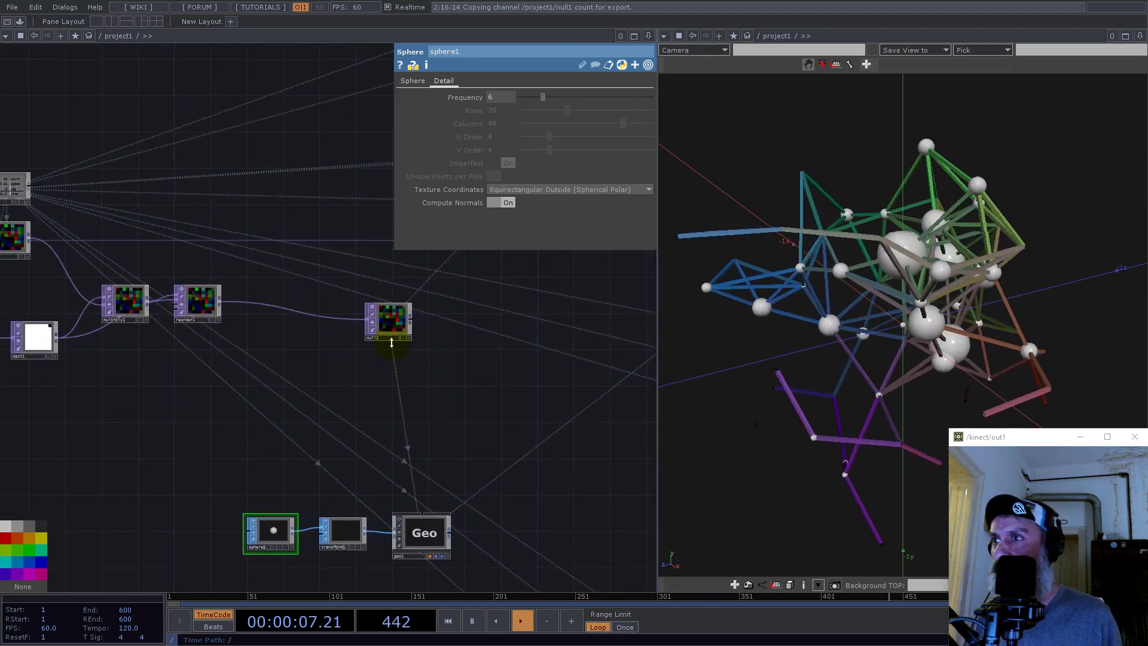
double_click(275, 424)
text(sel)
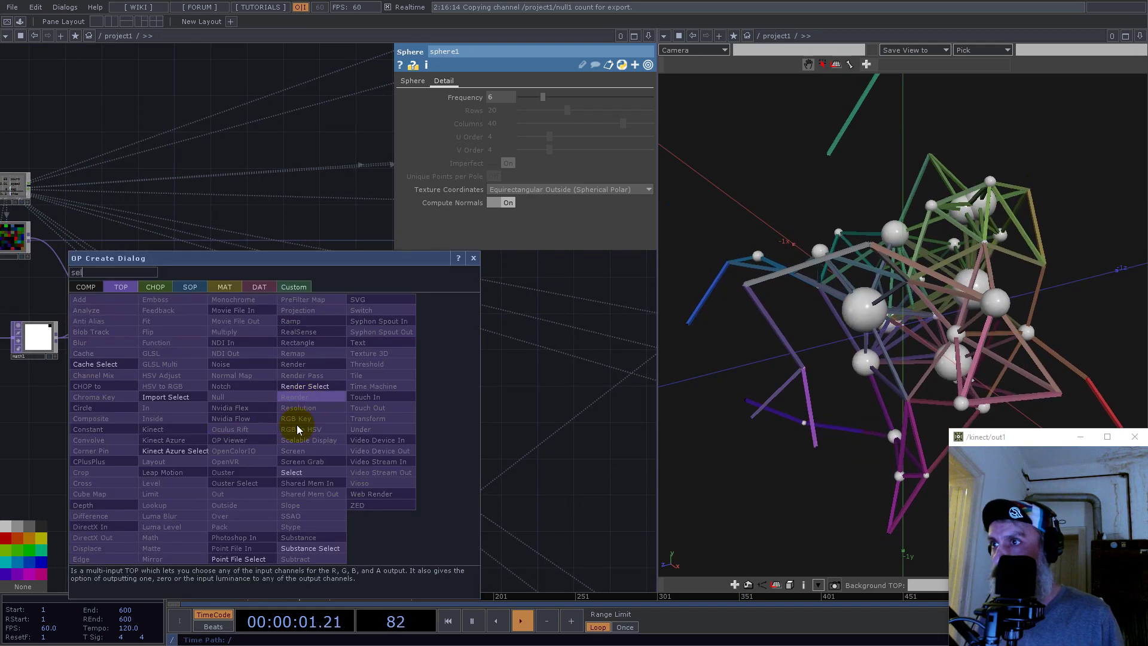
click(299, 472)
click(260, 465)
drag(400, 317, 556, 96)
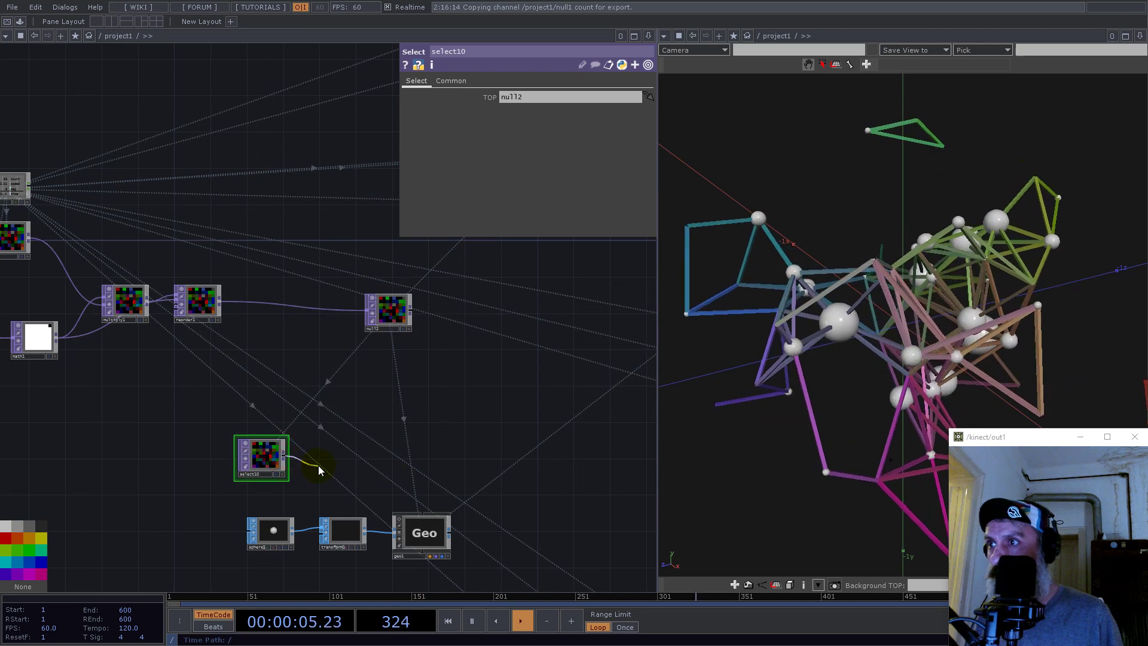
Append a Limit TOP to select10 and place it beside that node
right_click(283, 456)
text(lim)
click(179, 522)
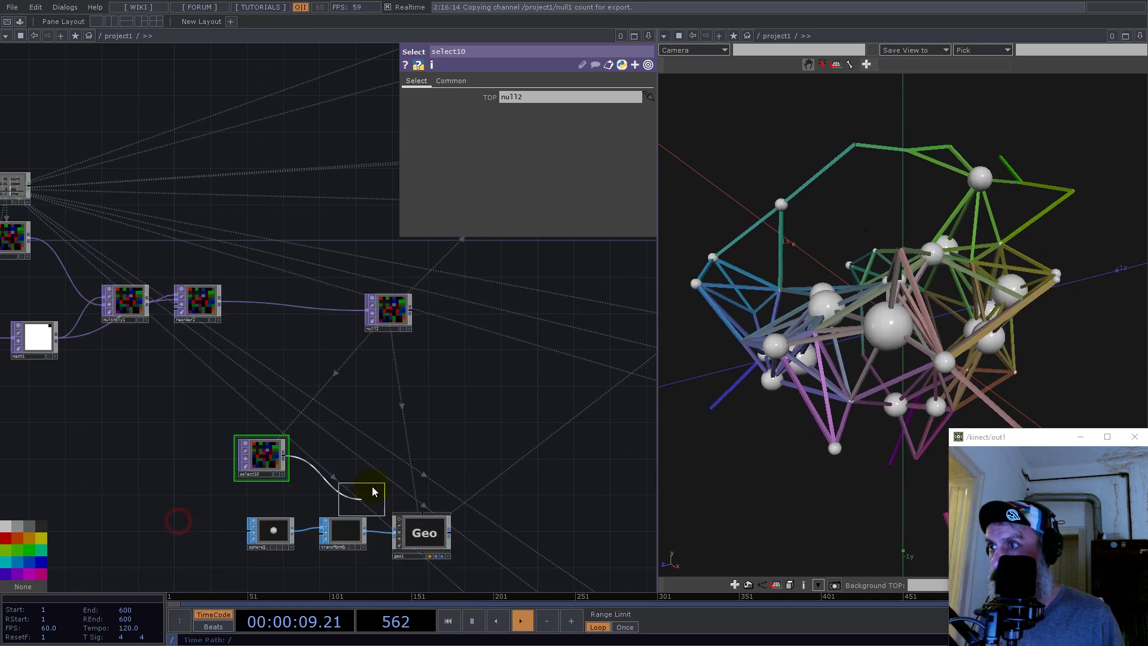
click(339, 468)
scroll(323, 458, up, 5)
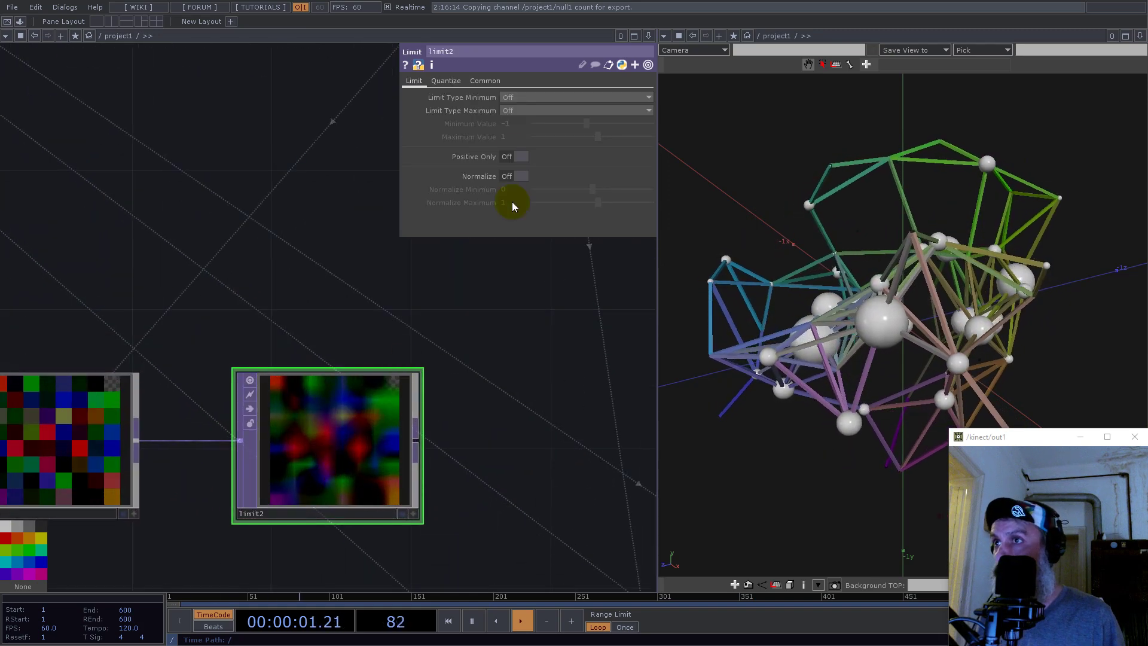
Set limit2's Input Smoothness to Nearest Pixel and turn on Normalize
click(486, 82)
click(535, 162)
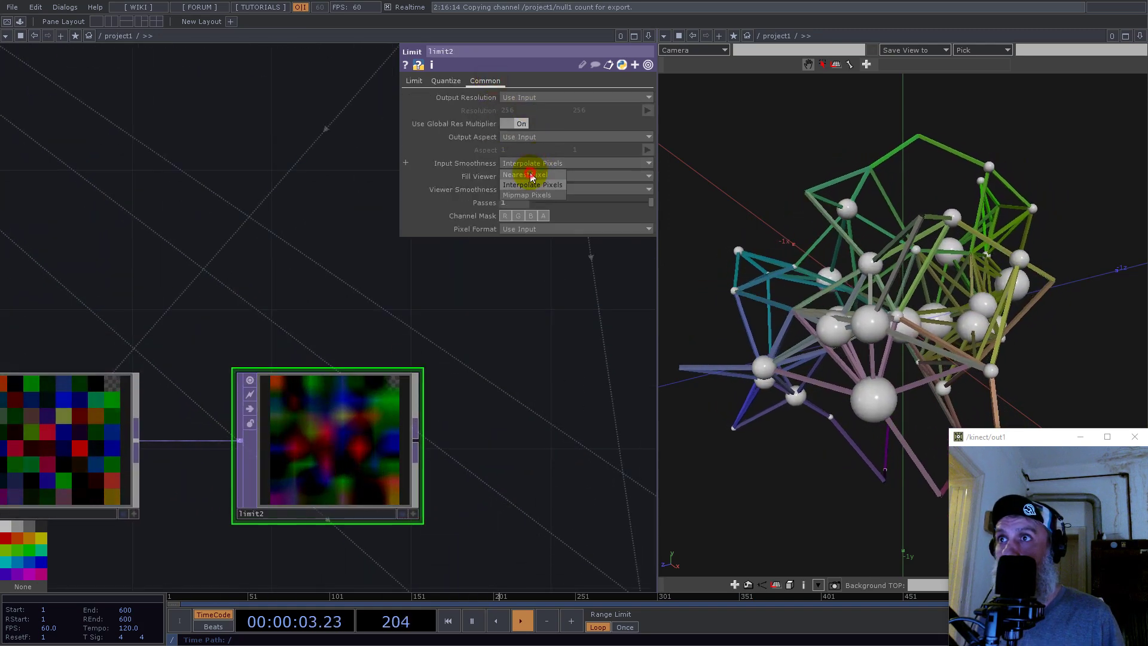
click(530, 176)
scroll(387, 416, down, 5)
scroll(387, 417, up, 5)
scroll(349, 408, down, 5)
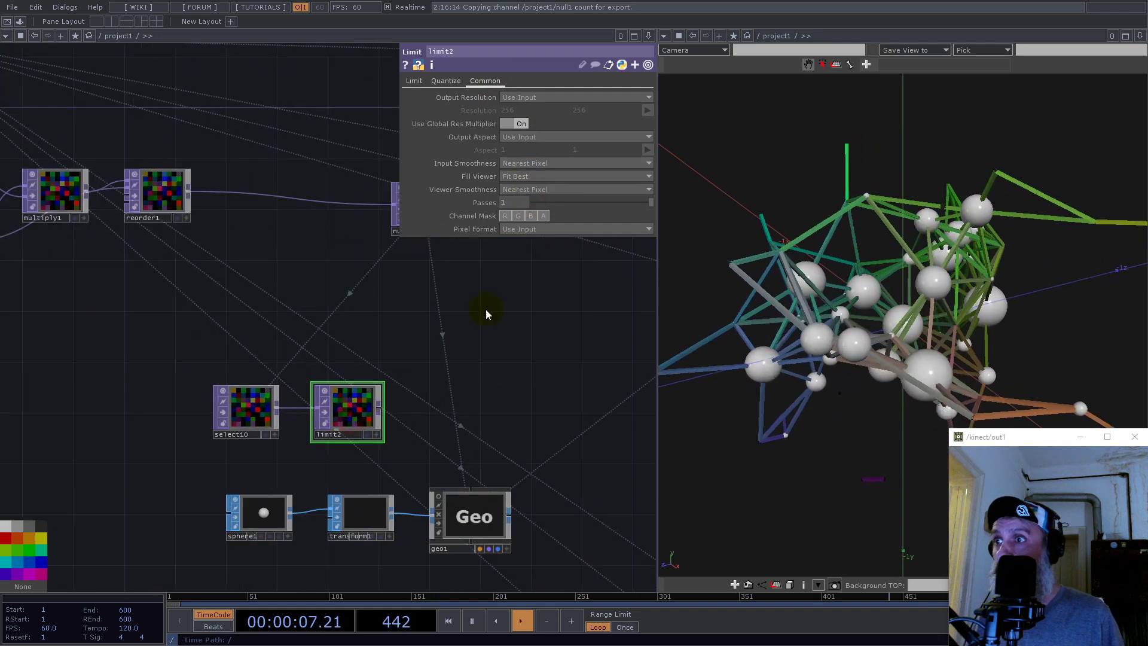
click(414, 81)
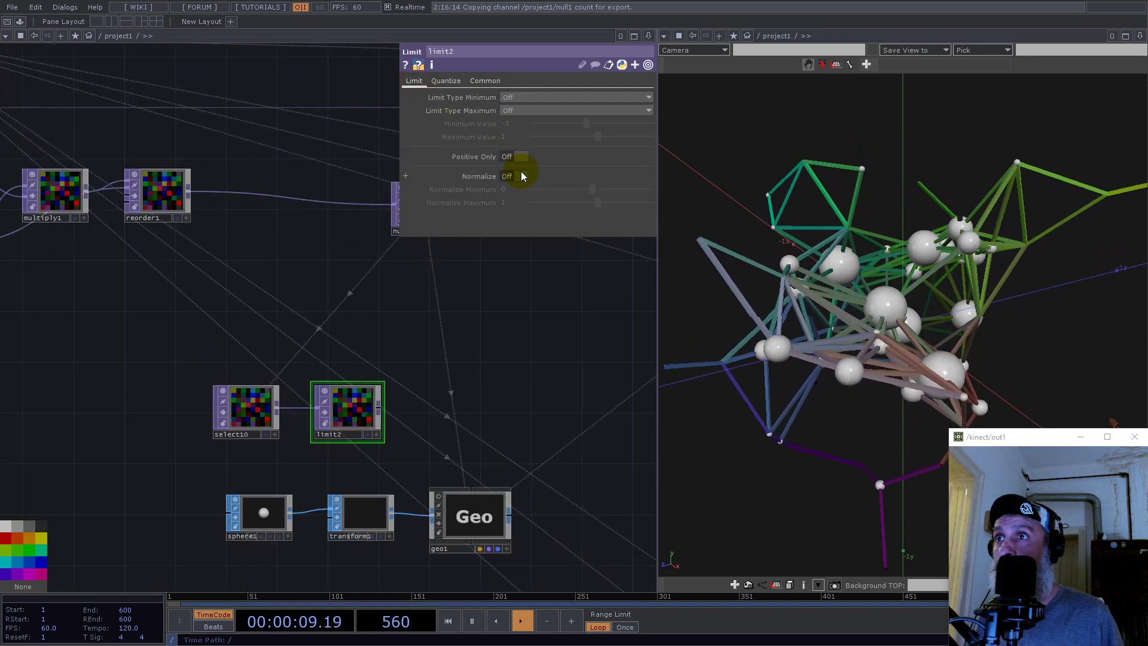
click(522, 175)
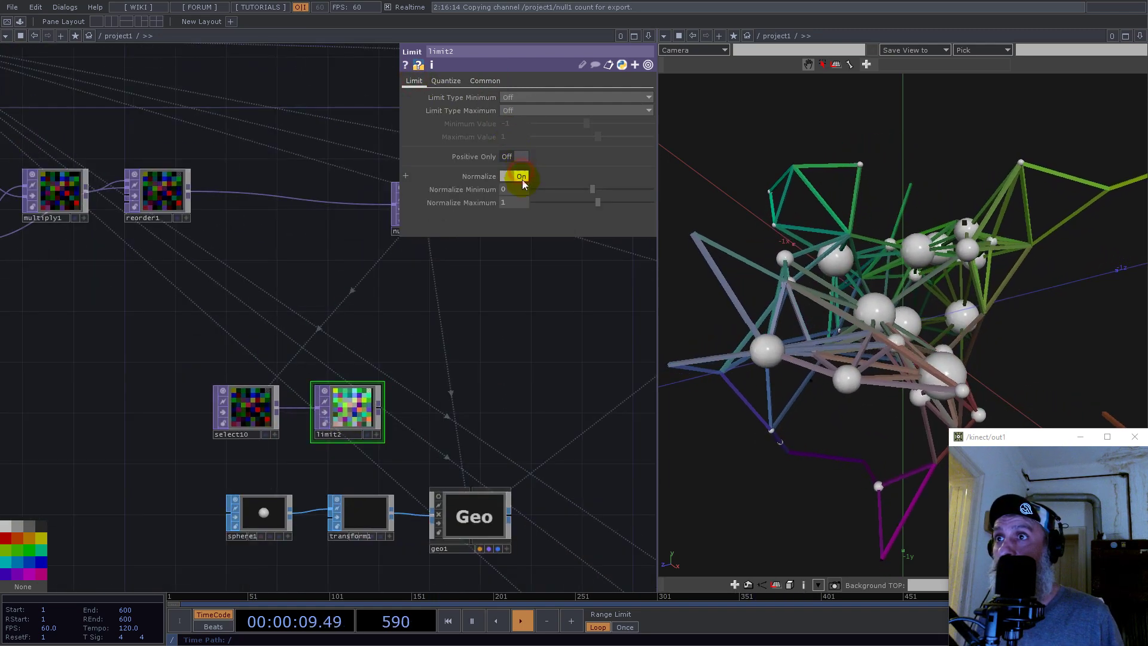
Append a Null TOP to the output of limit2
right_click(381, 407)
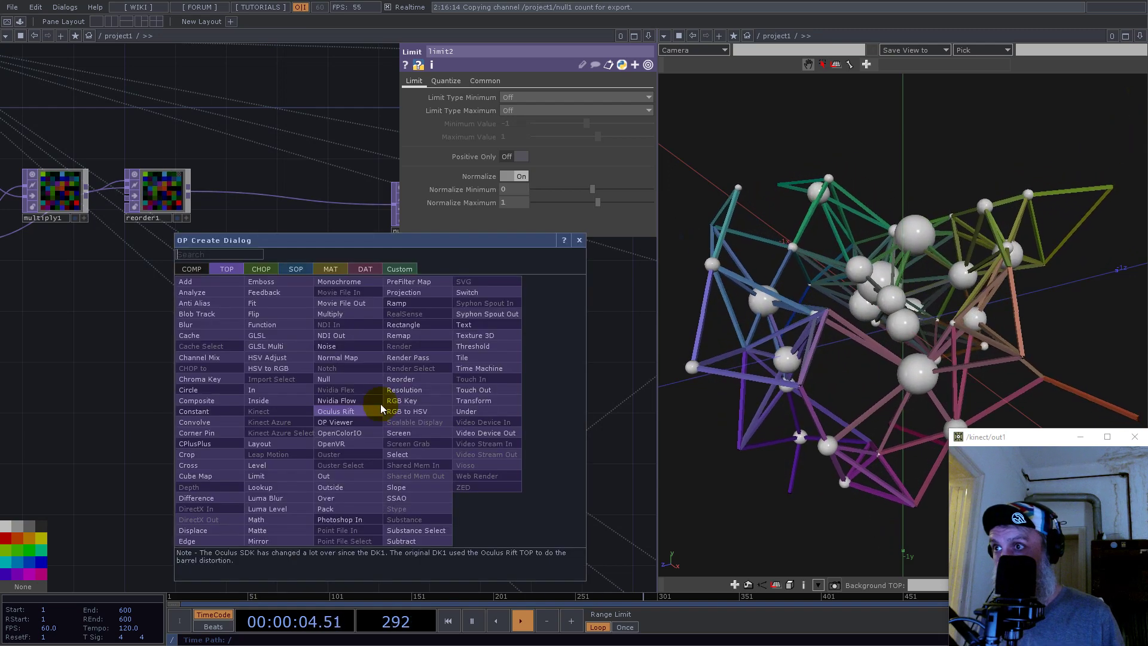
click(335, 379)
click(512, 418)
Set geo1's instance Color OP to null6 and map R, G and B to the r, g and b channels
click(474, 516)
drag(577, 467, 216, 499)
drag(163, 446, 448, 250)
click(454, 81)
drag(444, 207, 455, 328)
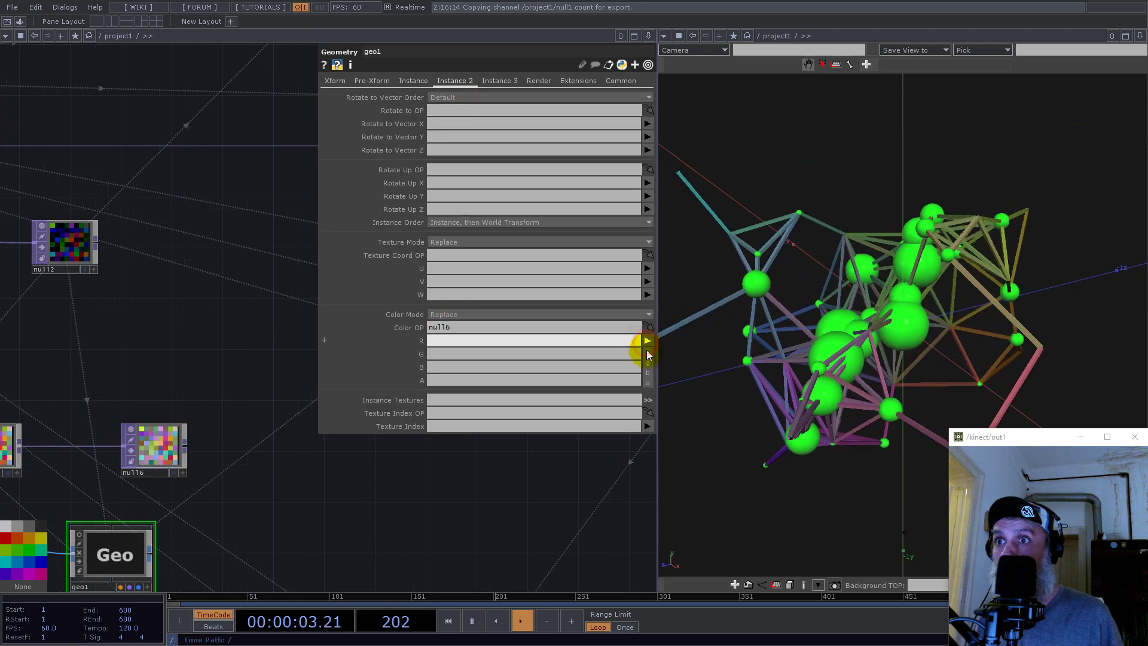
click(648, 355)
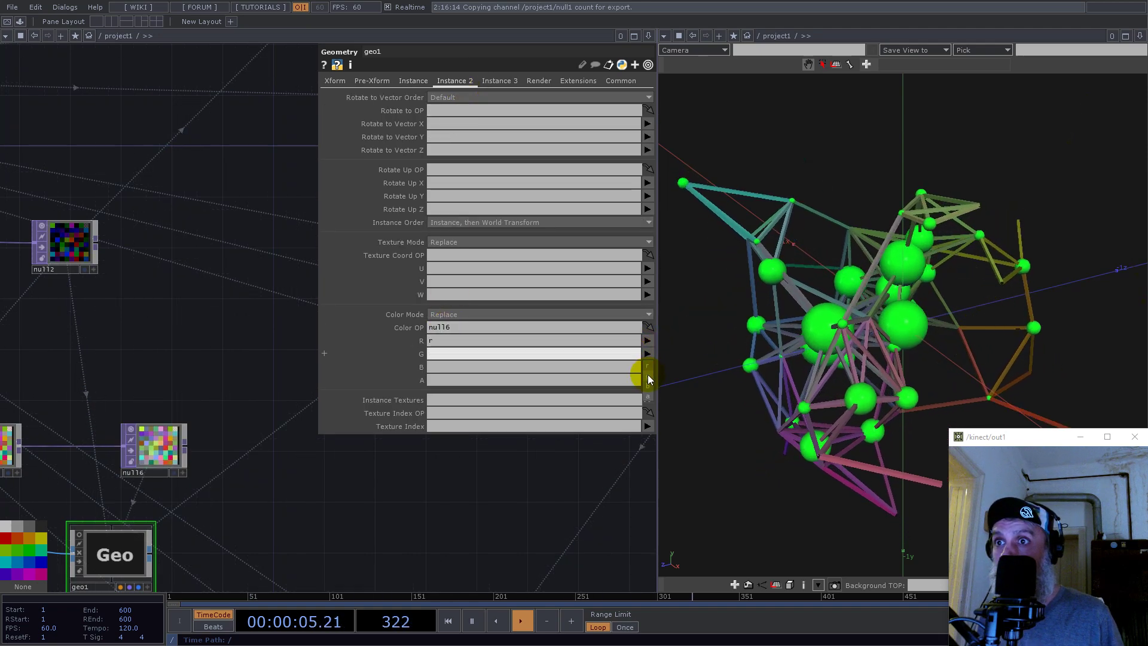
click(647, 368)
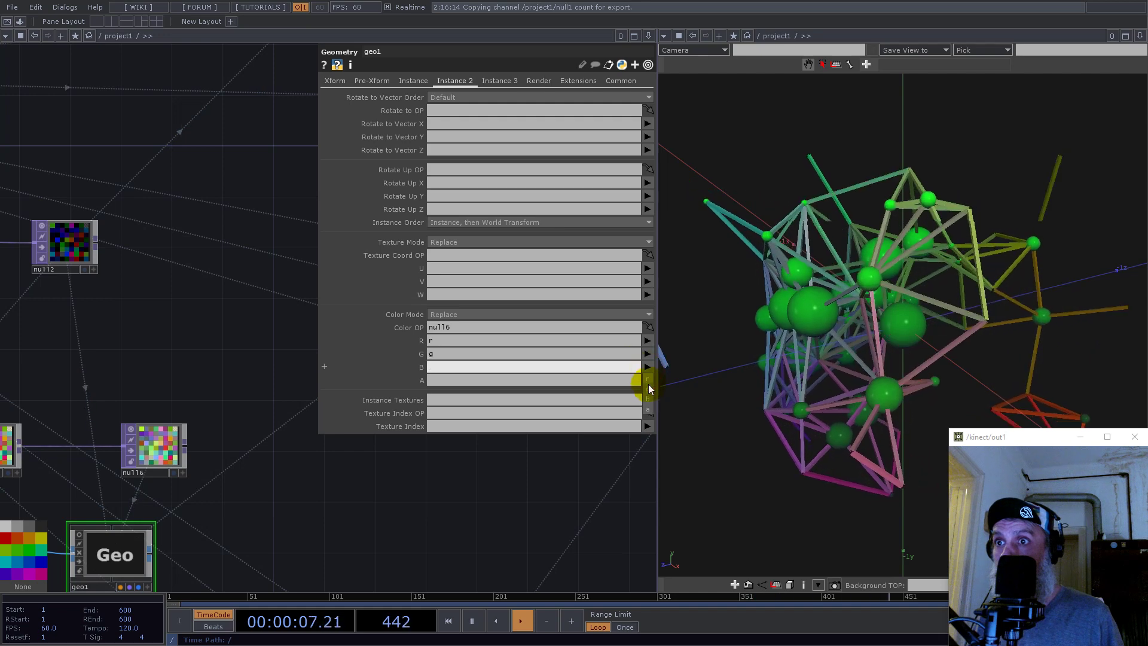
click(649, 400)
drag(717, 389, 912, 346)
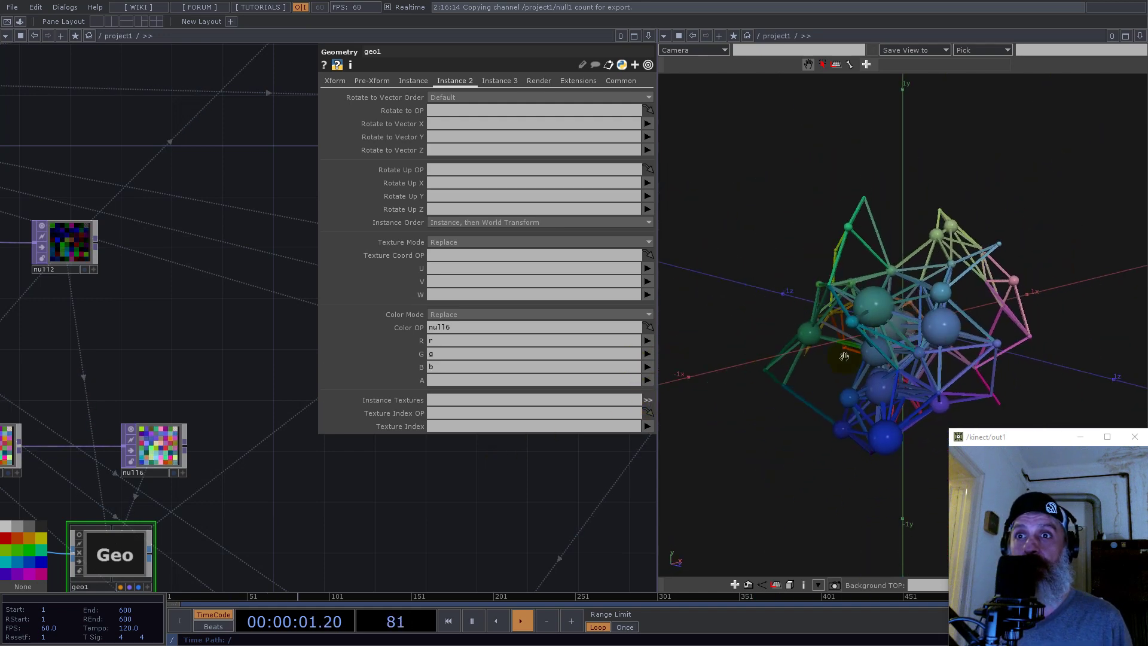
Set the count value in constant1 to 512
scroll(409, 473, down, 6)
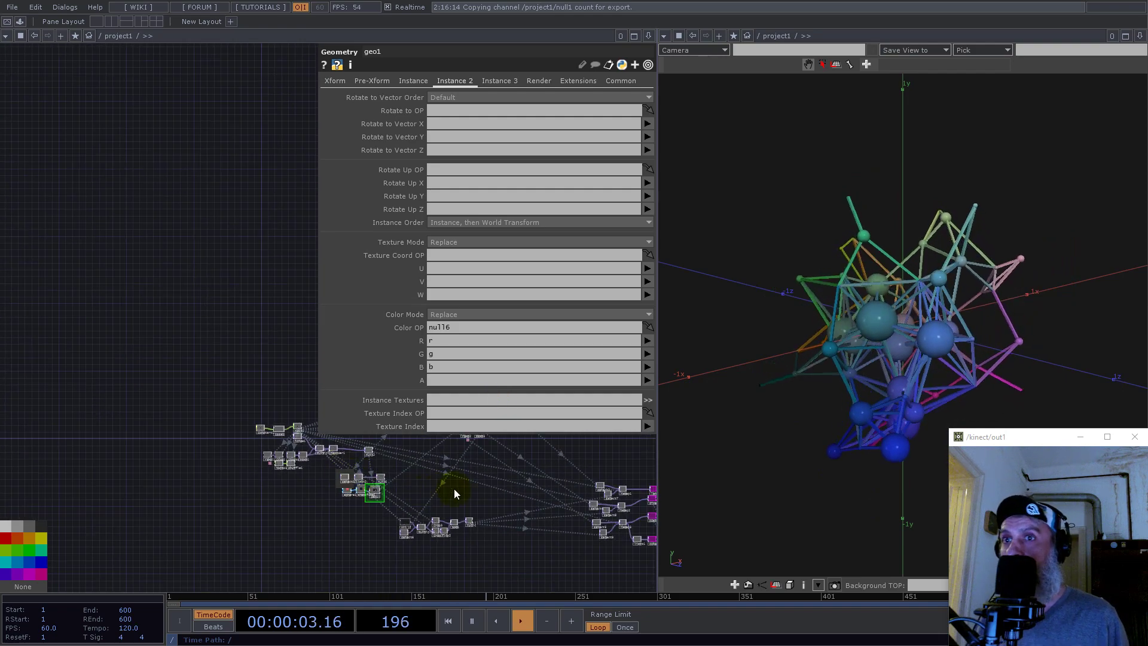
drag(747, 405, 823, 367)
drag(507, 474, 303, 461)
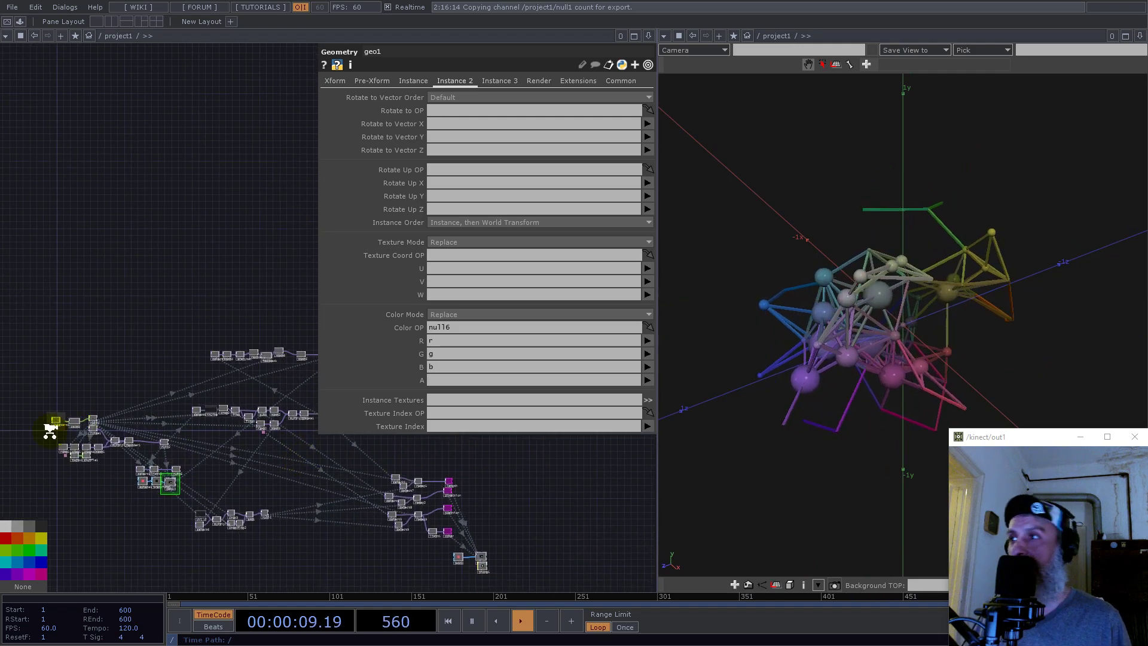
scroll(51, 429, up, 10)
click(84, 372)
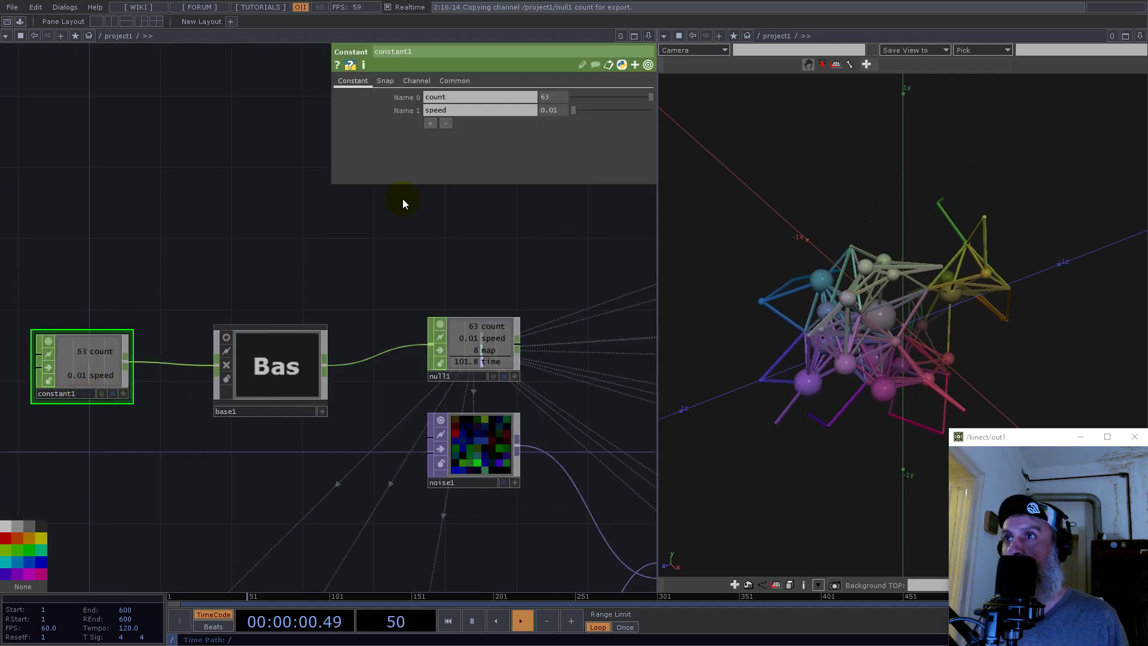
click(540, 100)
text(512)
key(Return)
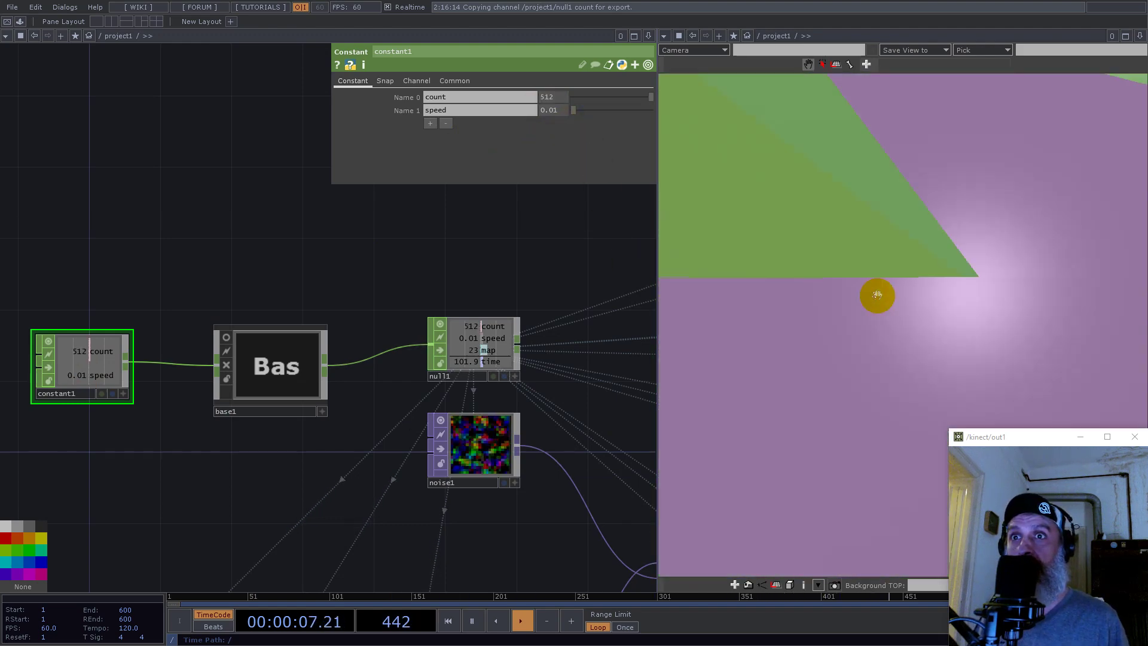
Reduce math5's Multiply, trying 0.0001 before settling on 0.0006
scroll(418, 443, down, 10)
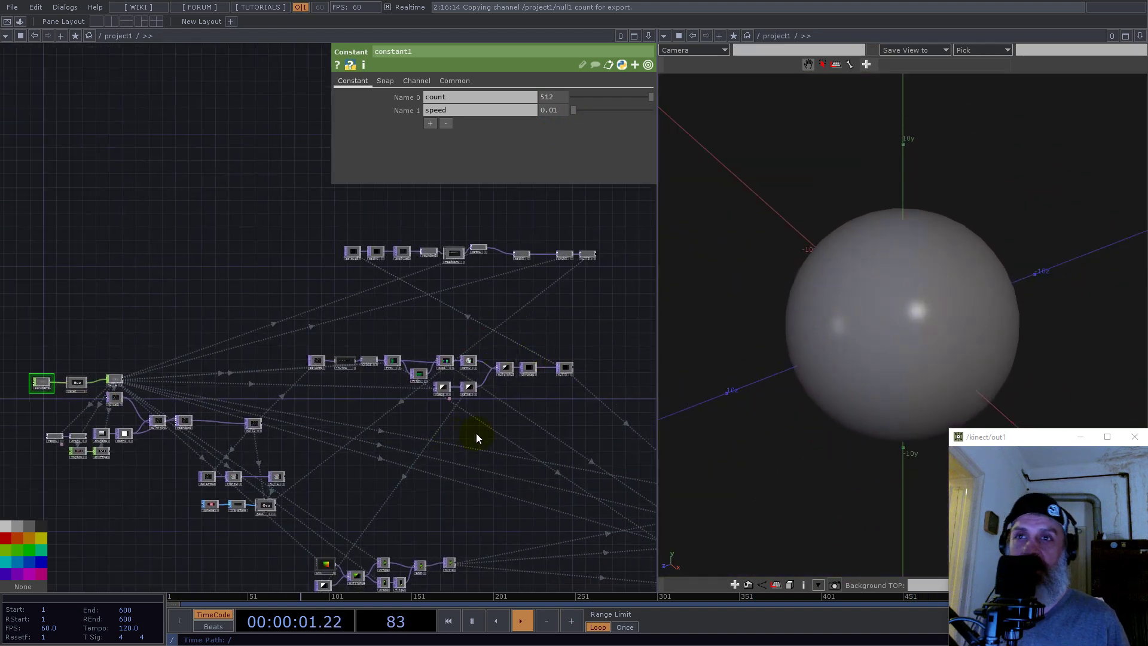
scroll(501, 370, up, 5)
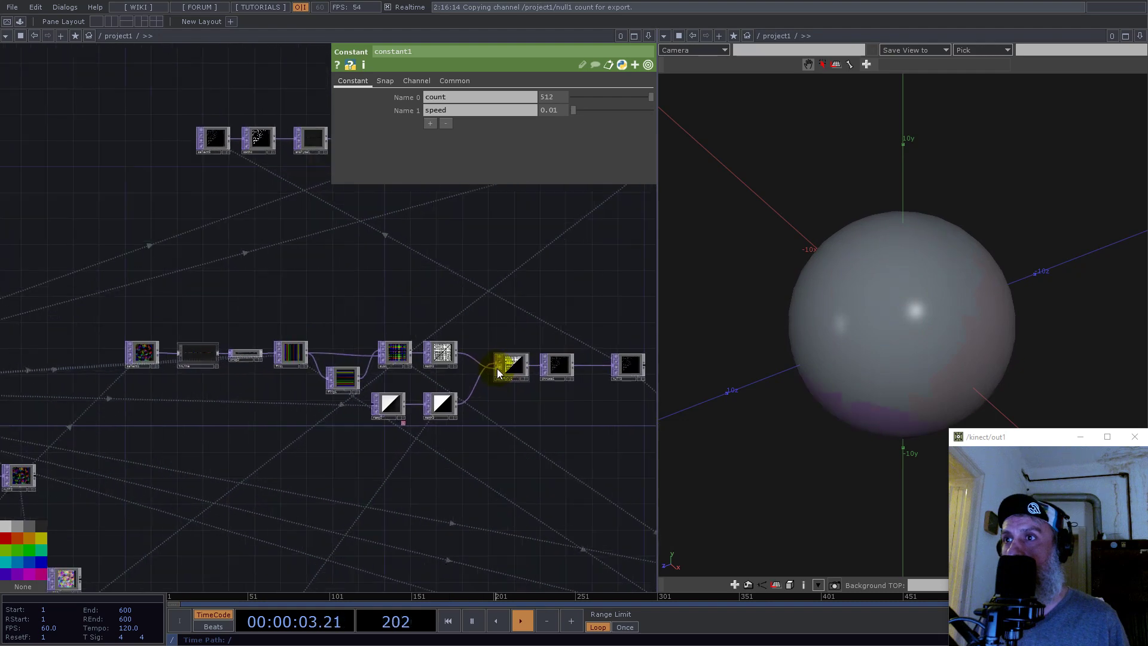
scroll(465, 350, up, 2)
drag(555, 295, 425, 334)
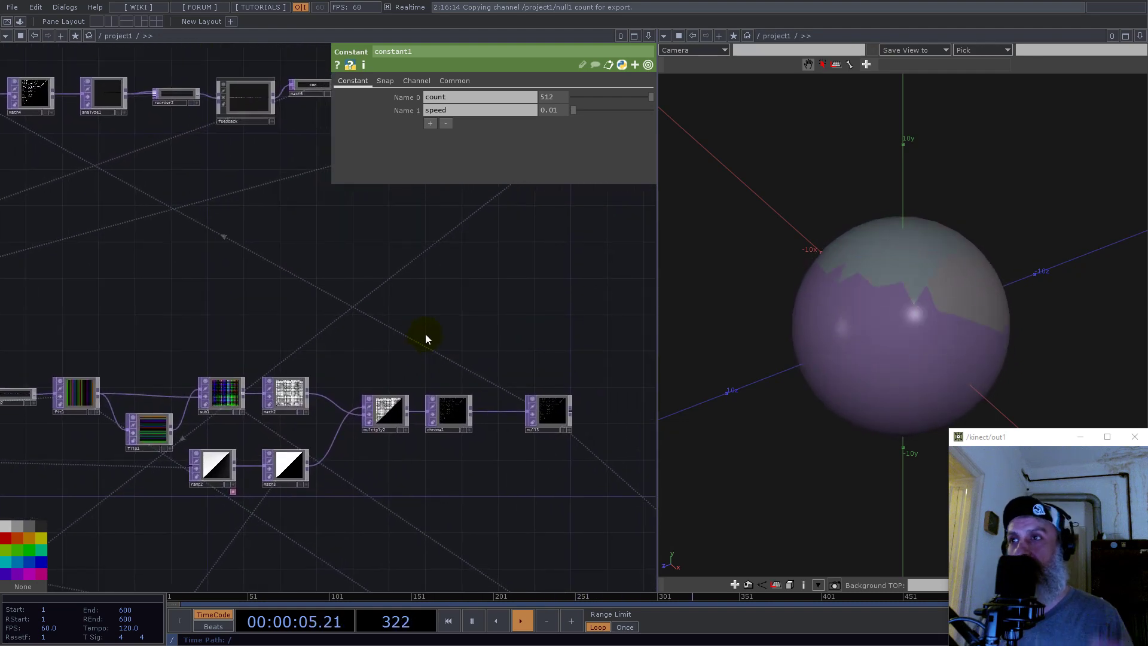
scroll(419, 299, up, 8)
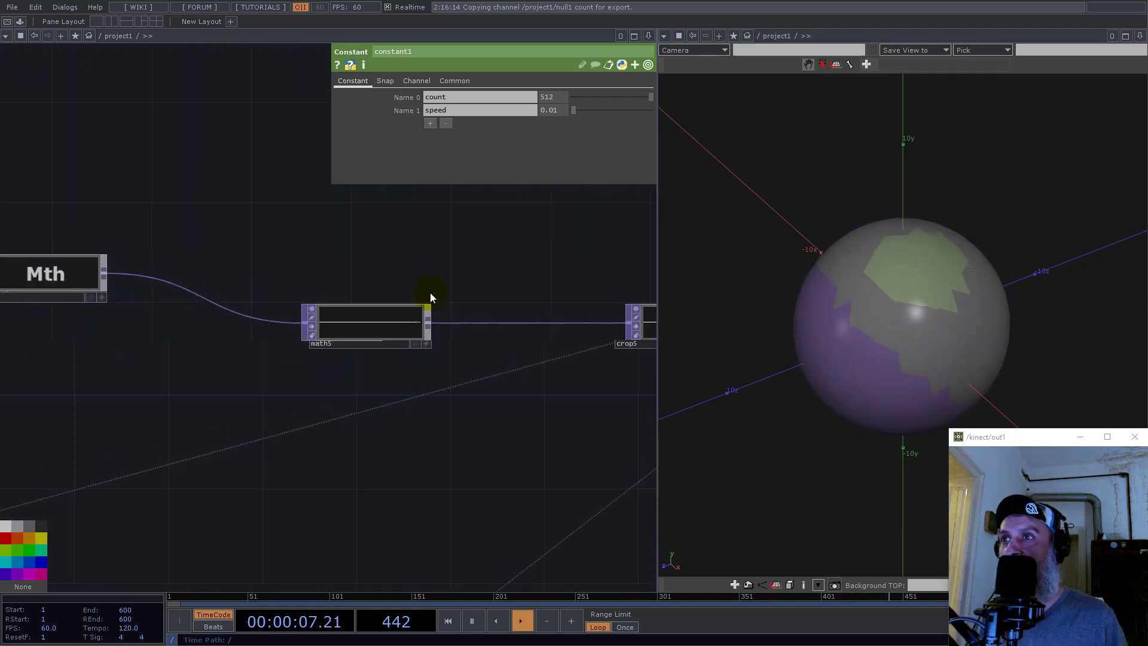
click(393, 322)
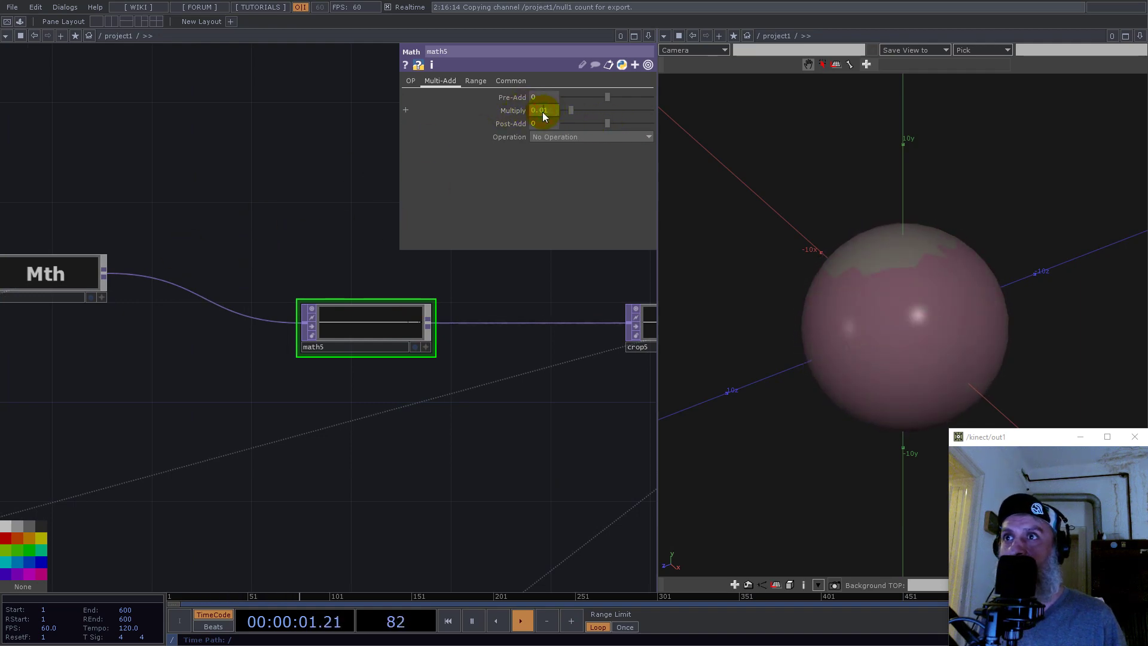
key(Return)
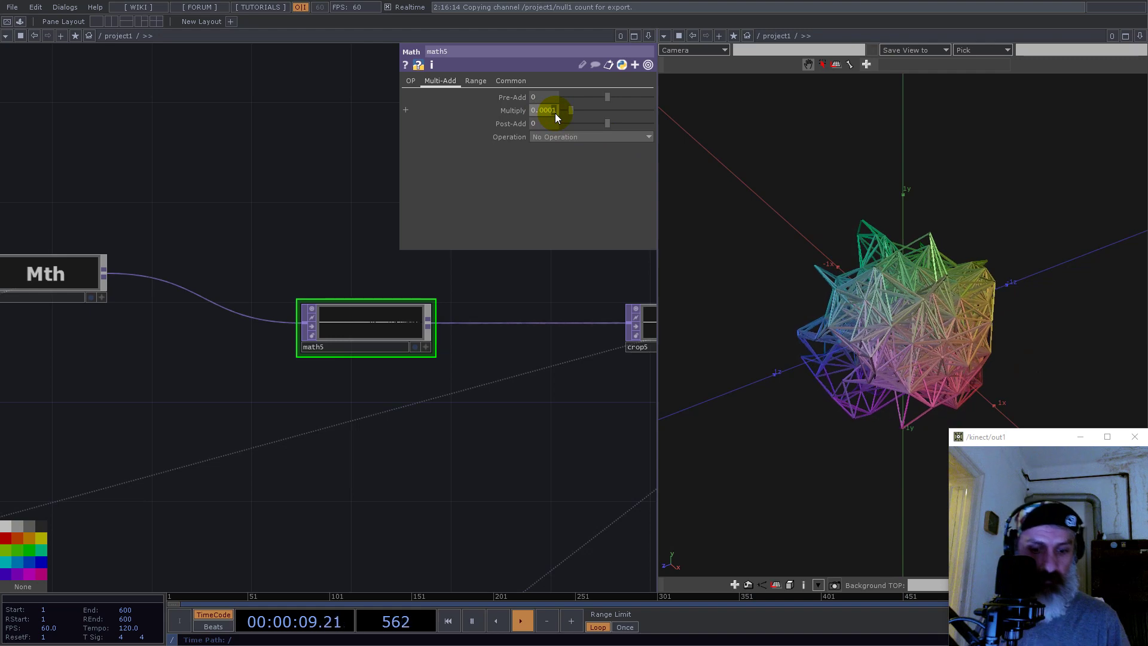
drag(672, 239, 1012, 327)
Set noise1's transform Scale to 0.2 on all three axes
middle_drag(421, 375, 452, 389)
drag(187, 401, 274, 296)
middle_drag(273, 411, 292, 392)
scroll(293, 391, up, 2)
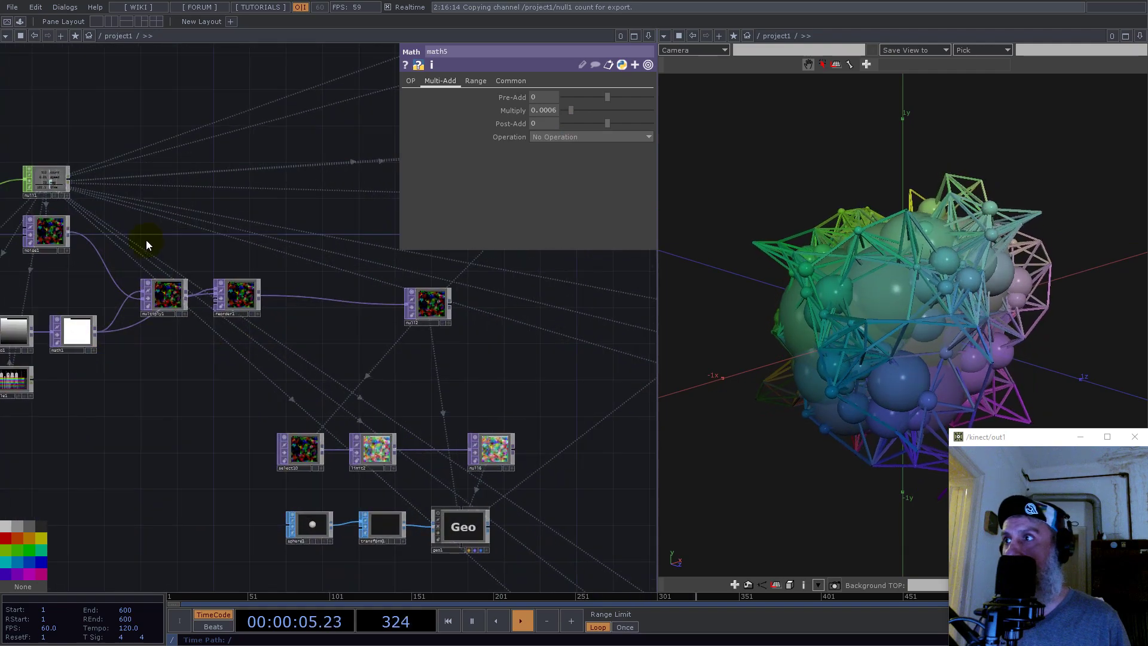
click(63, 235)
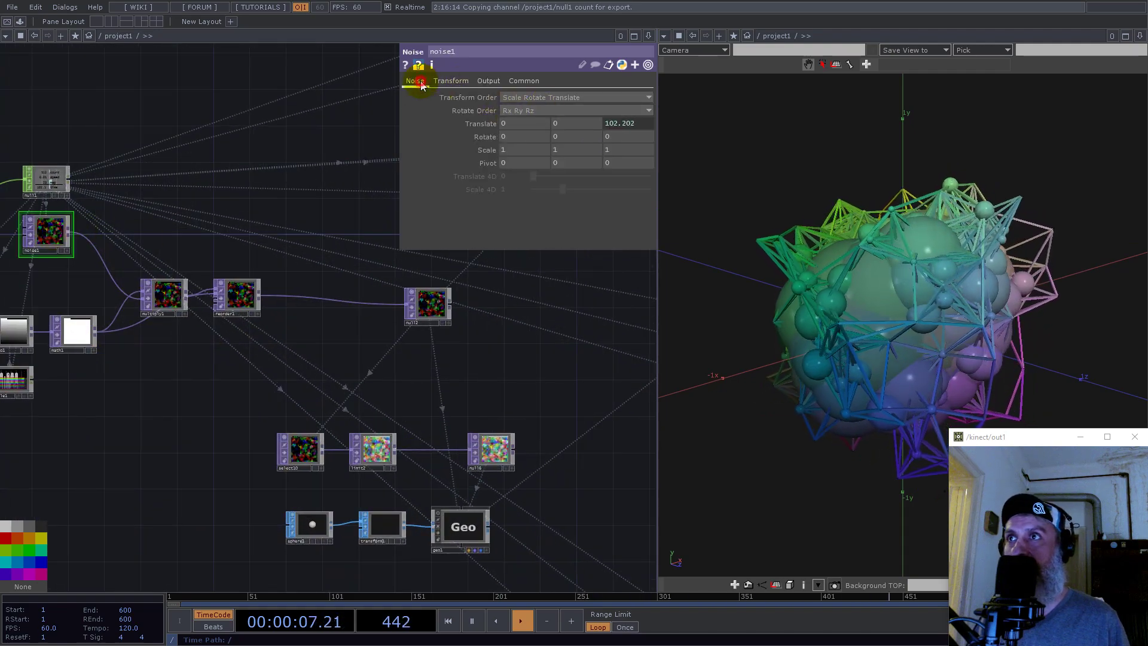
click(451, 84)
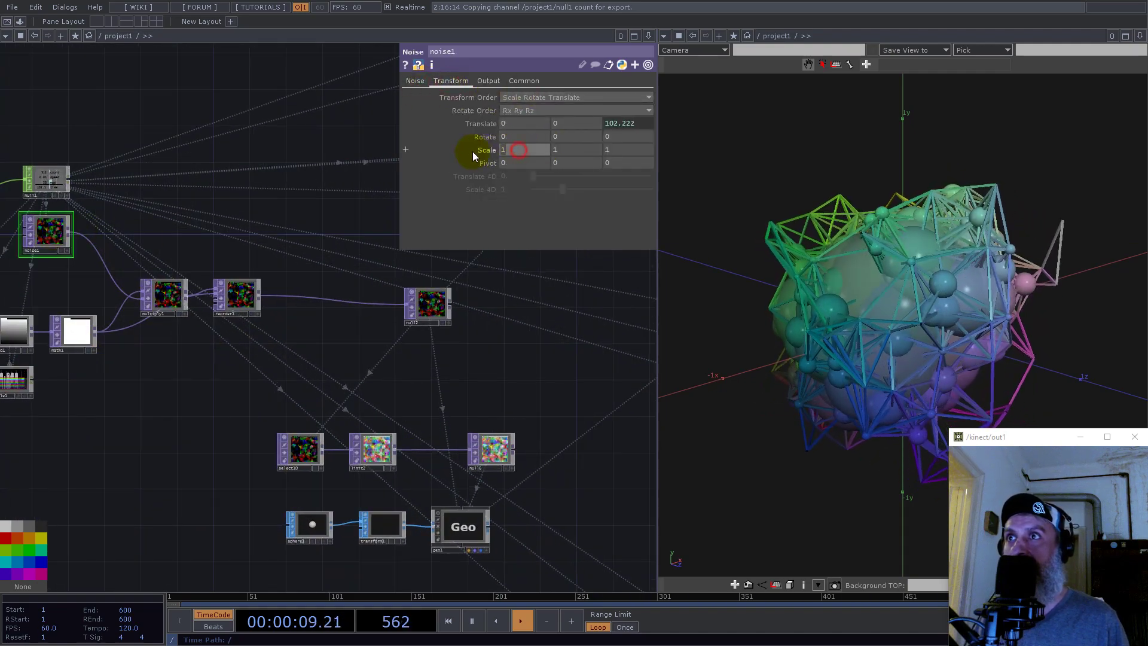
text(0.2)
key(Tab)
text(0.2)
key(Tab)
text(0.2)
Raise noise1's Amplitude to 1.36 and its Period to 2
click(416, 81)
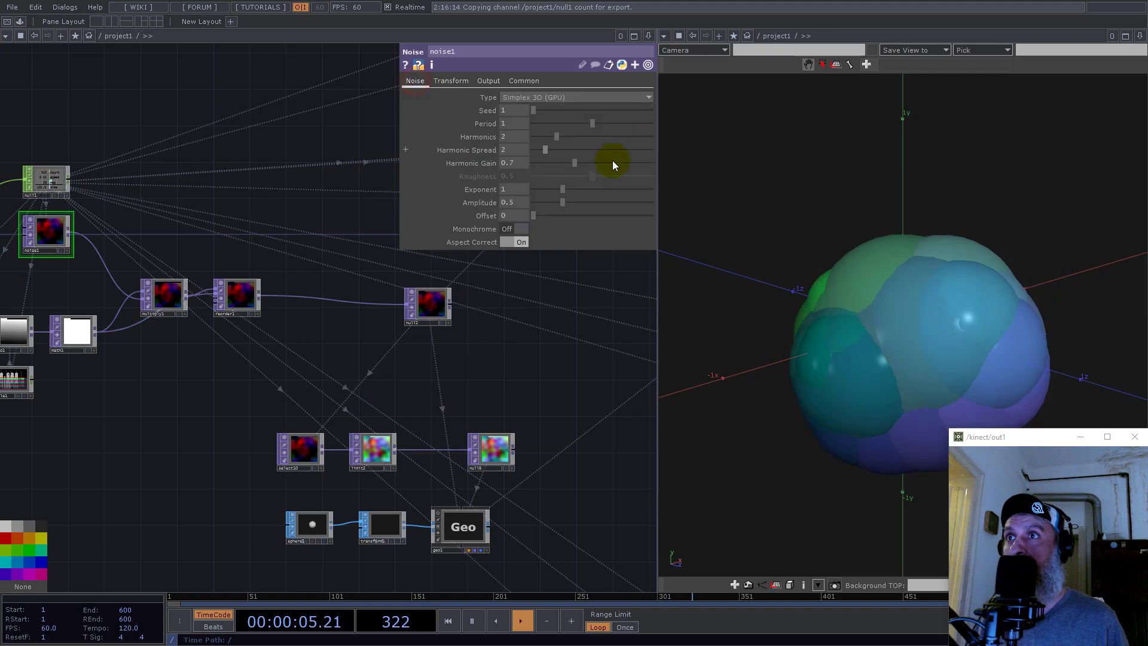
drag(562, 203, 614, 204)
drag(593, 123, 657, 124)
drag(985, 298, 921, 390)
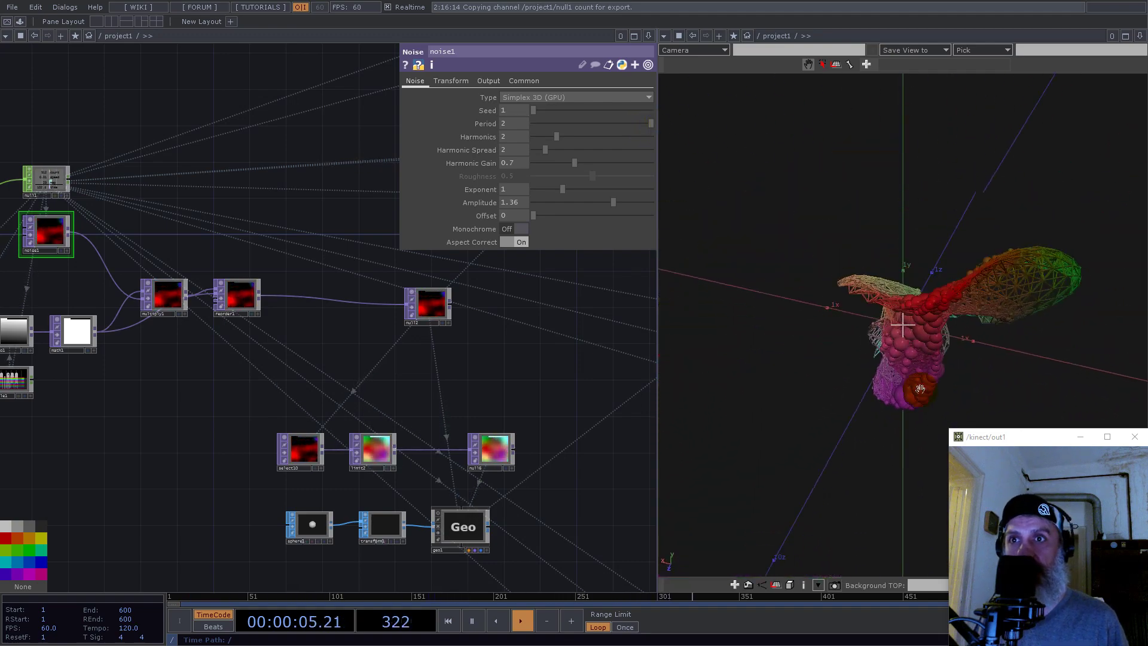
Reduce noise1's Harmonics to 1 and reset the 3D view to frame the geometry
middle_drag(914, 383, 902, 267)
drag(902, 266, 678, 210)
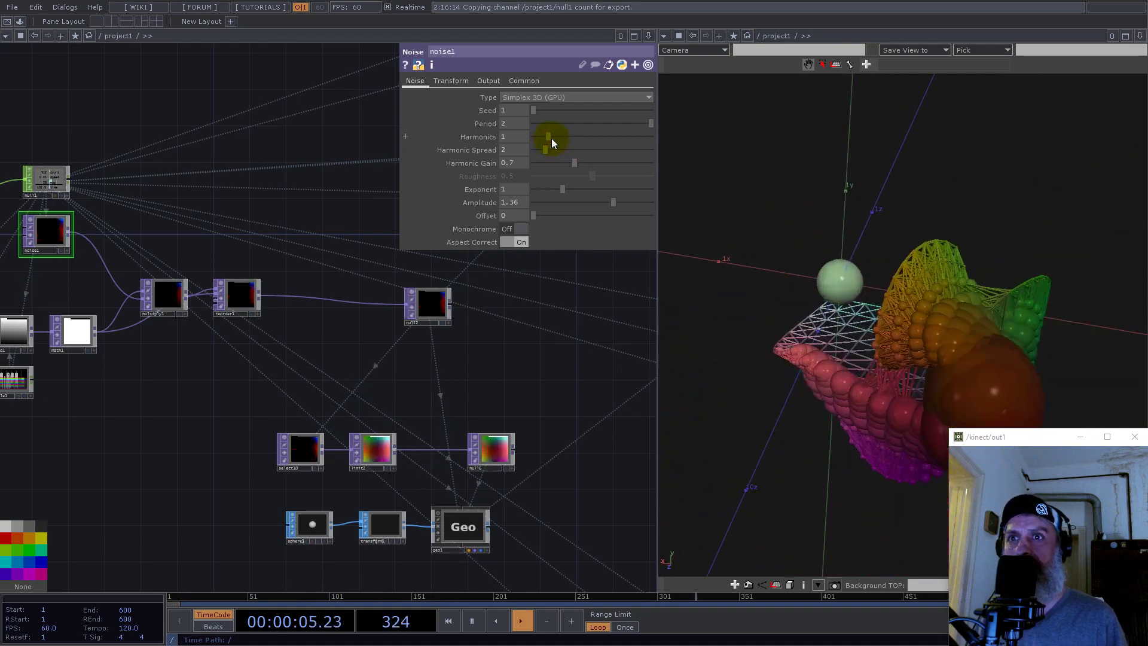
drag(554, 138, 552, 138)
key(h)
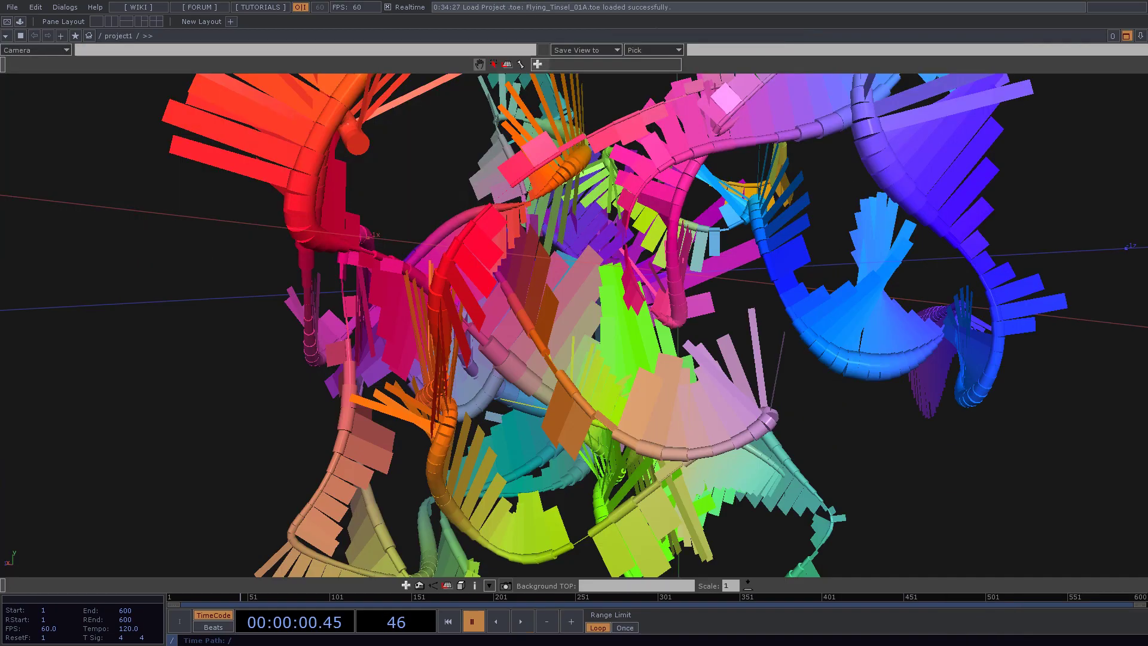
Play the Flying_Tinsel_01A.toe project and examine its animated tube structure from another side
click(521, 622)
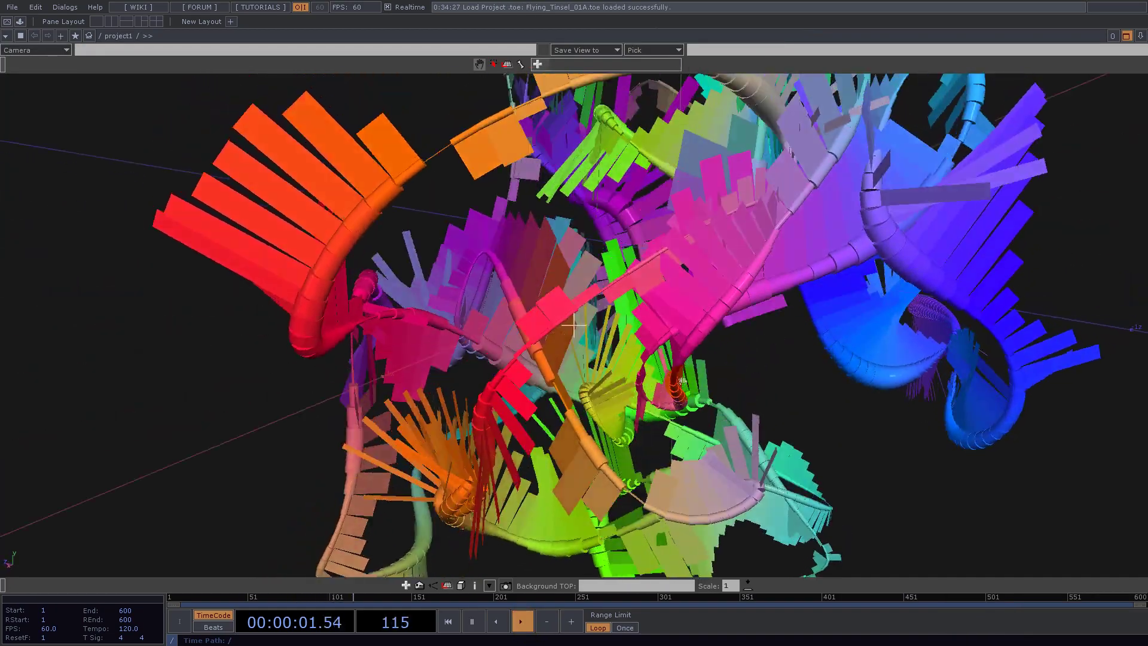
drag(682, 381, 305, 393)
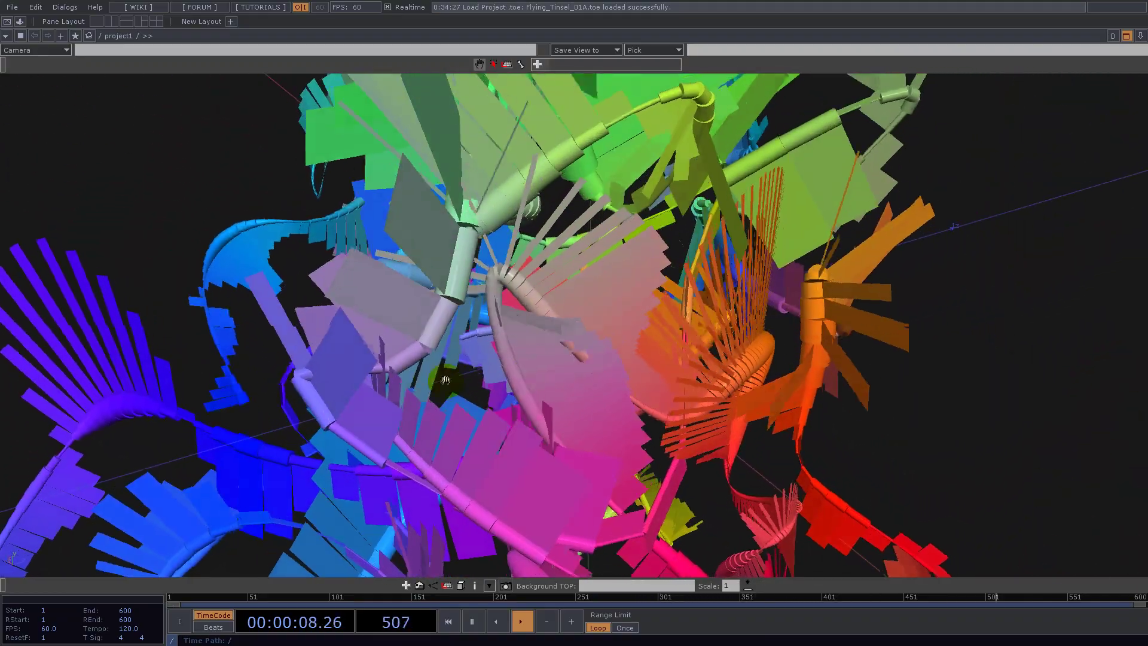